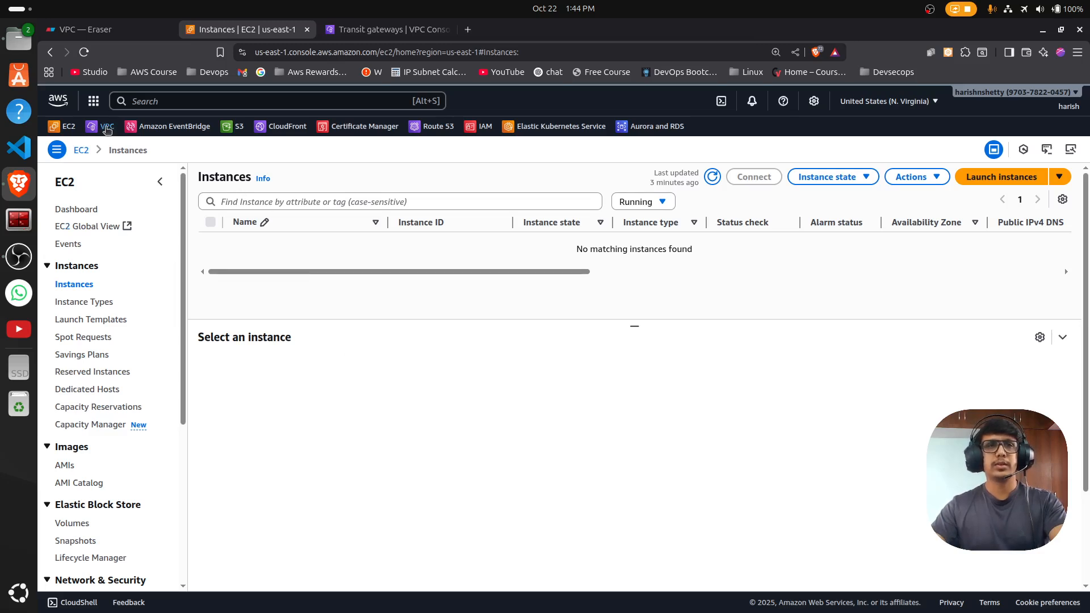
Step: Search for the VPC service and open its console in a new browser tab
click(165, 103)
text(vpc)
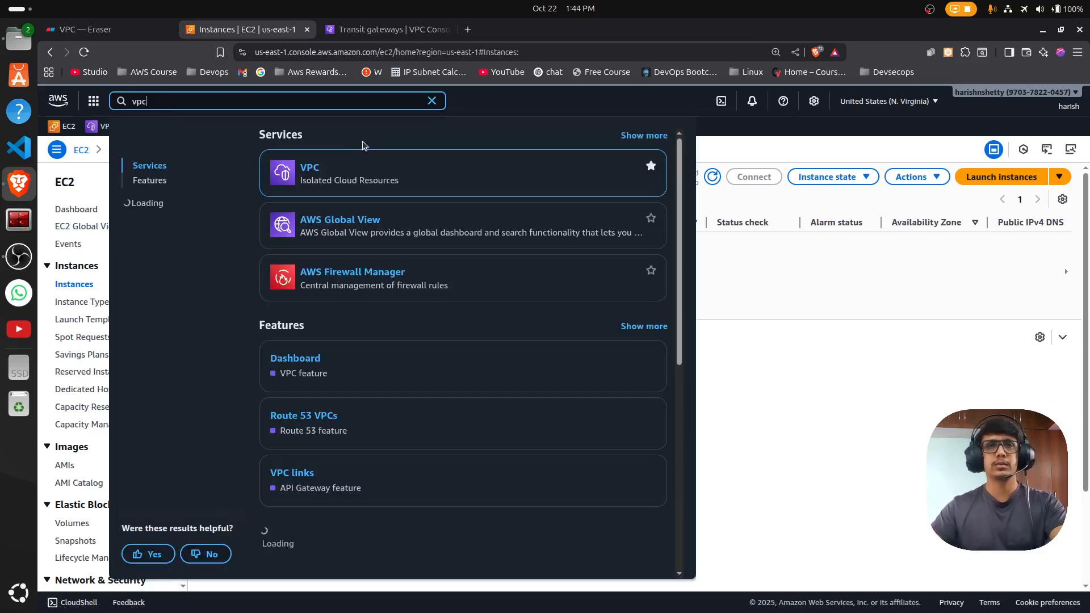
ctrl+click(310, 168)
click(376, 24)
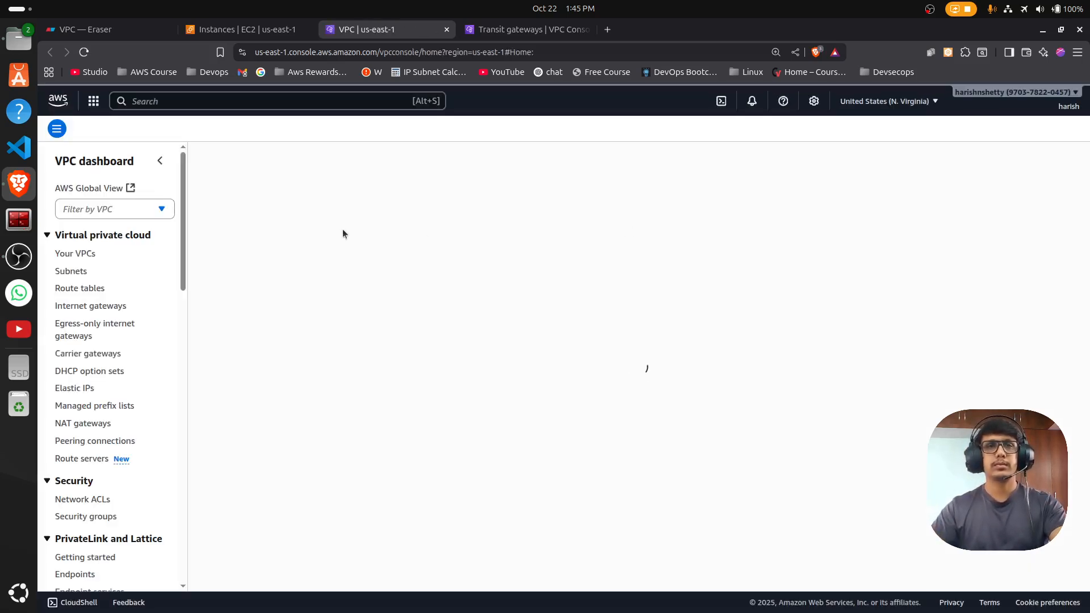
click(18, 256)
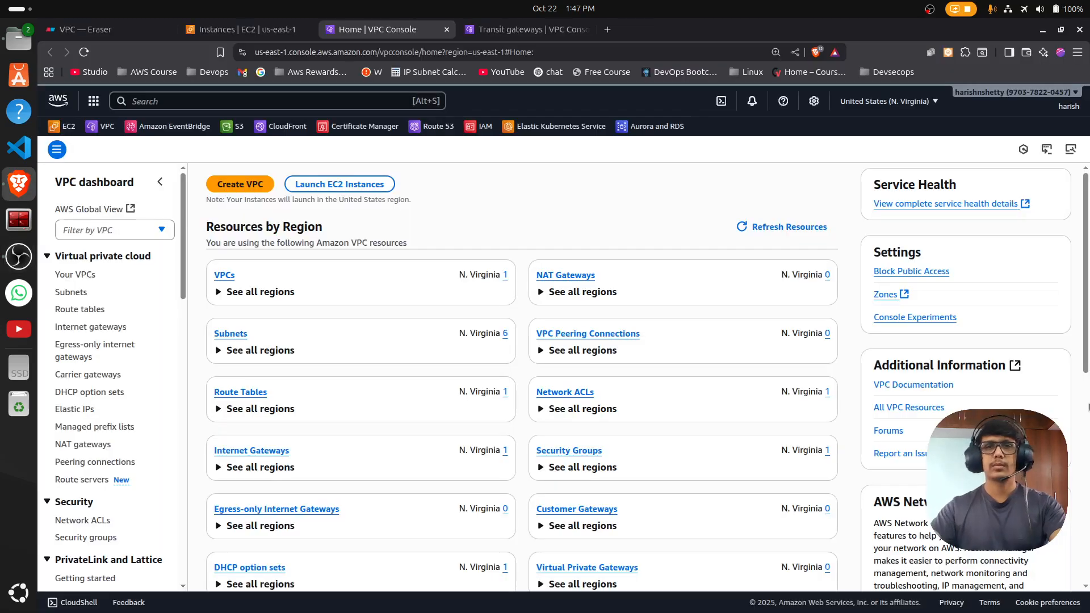
Step: Start a new VPC with the VPC and more option and auto-generate its name tags from vpc-1a
click(224, 275)
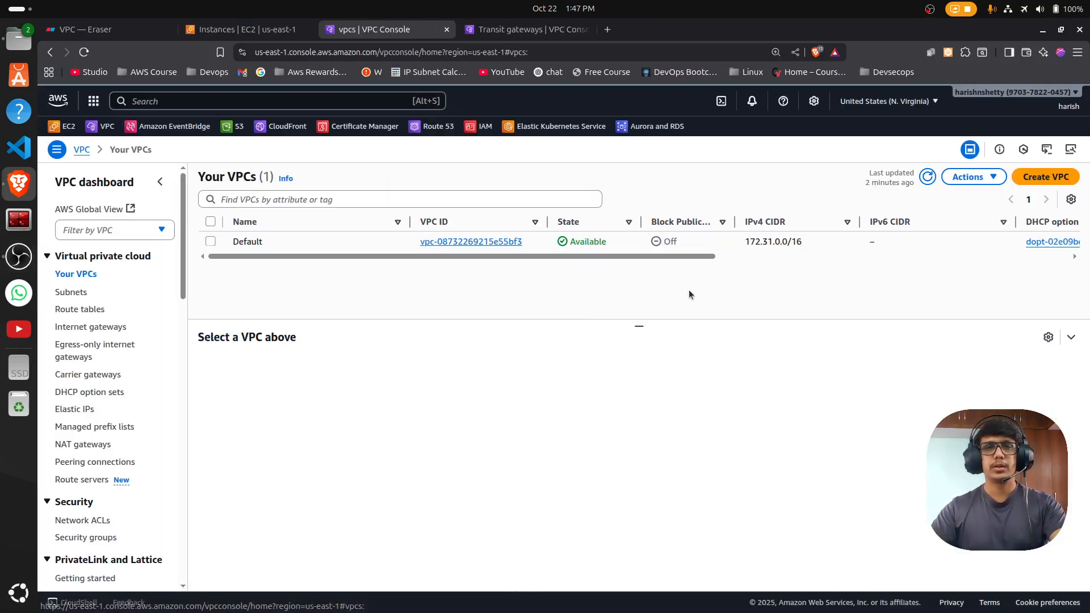
click(1050, 181)
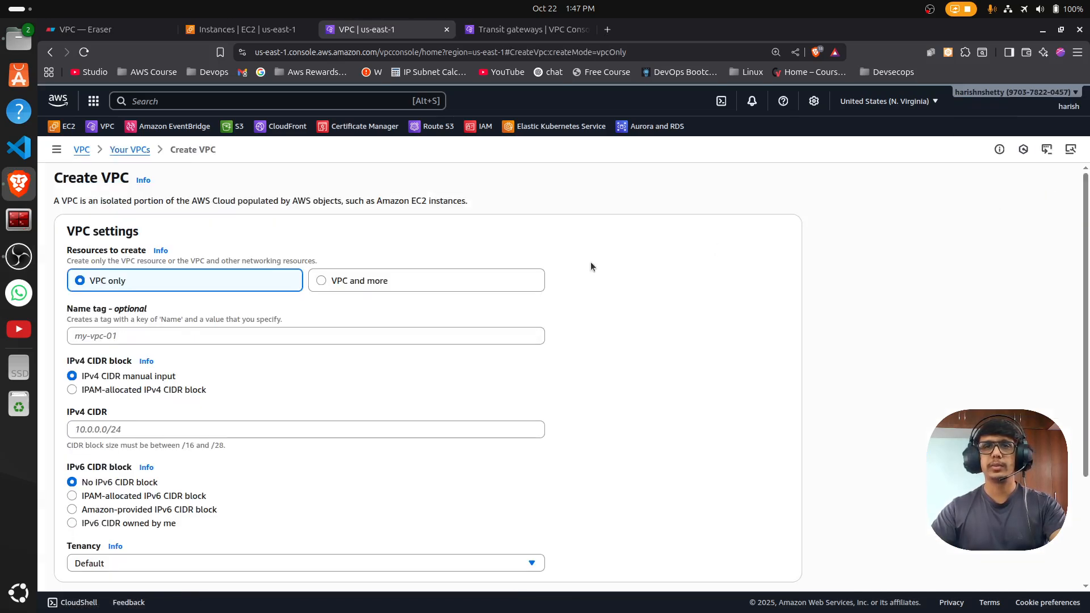
click(348, 282)
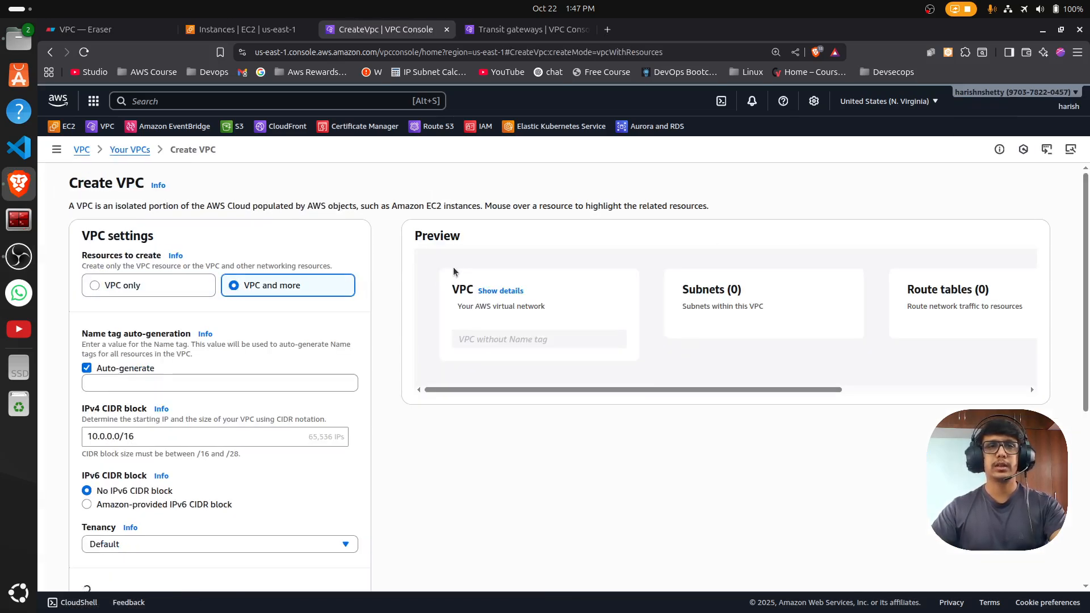
scroll(364, 386, down, 3)
drag(117, 247, 61, 247)
text(vpc-)
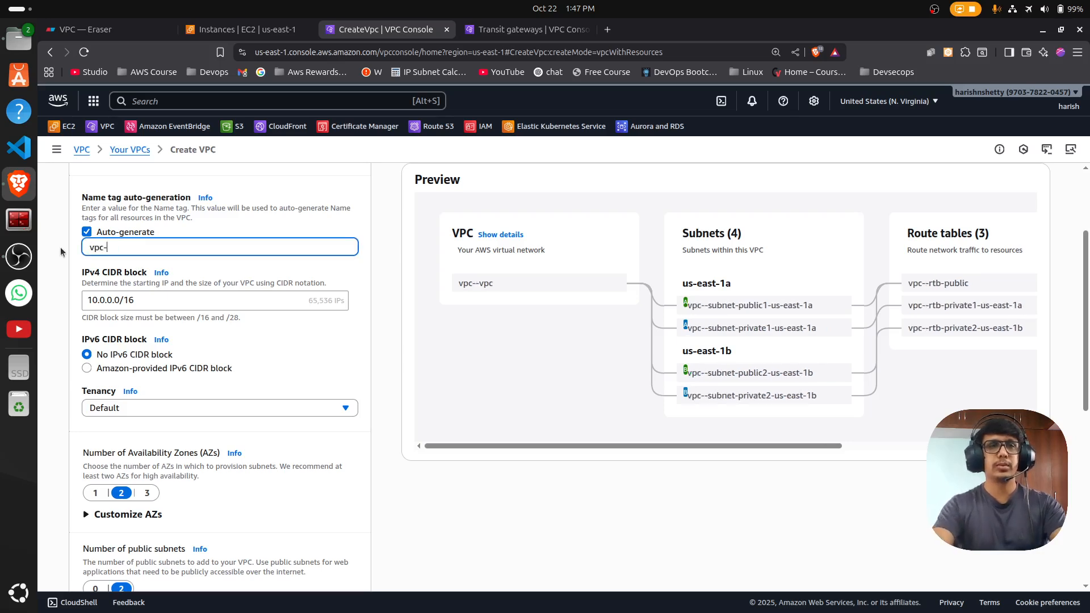
text(1a)
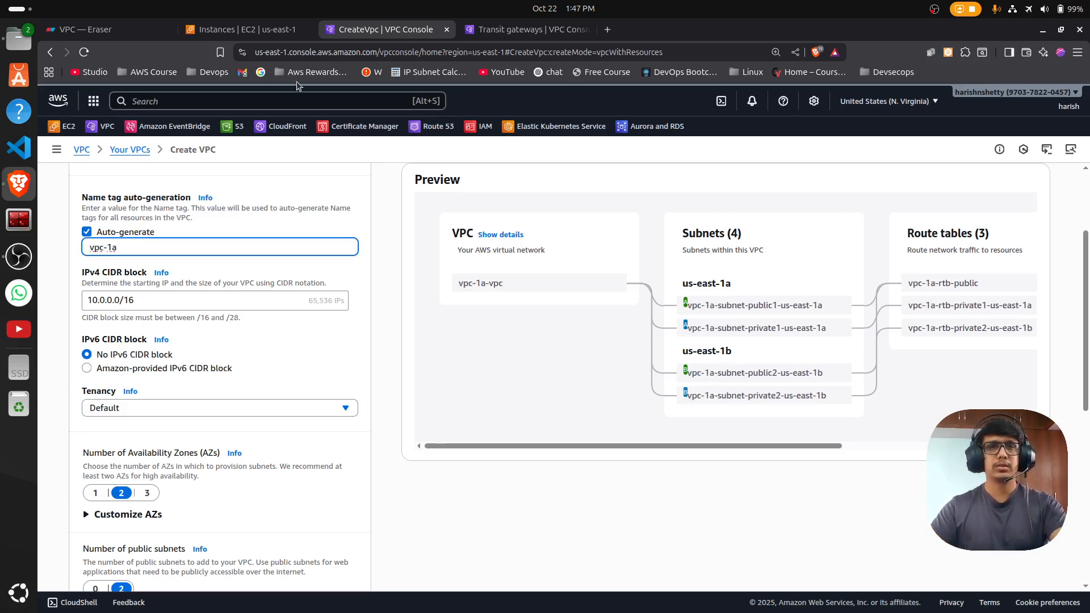
Step: Check the North Virginia address range in the Eraser diagram and set the VPC's IPv4 CIDR block to 10.75.0.0/16
click(109, 32)
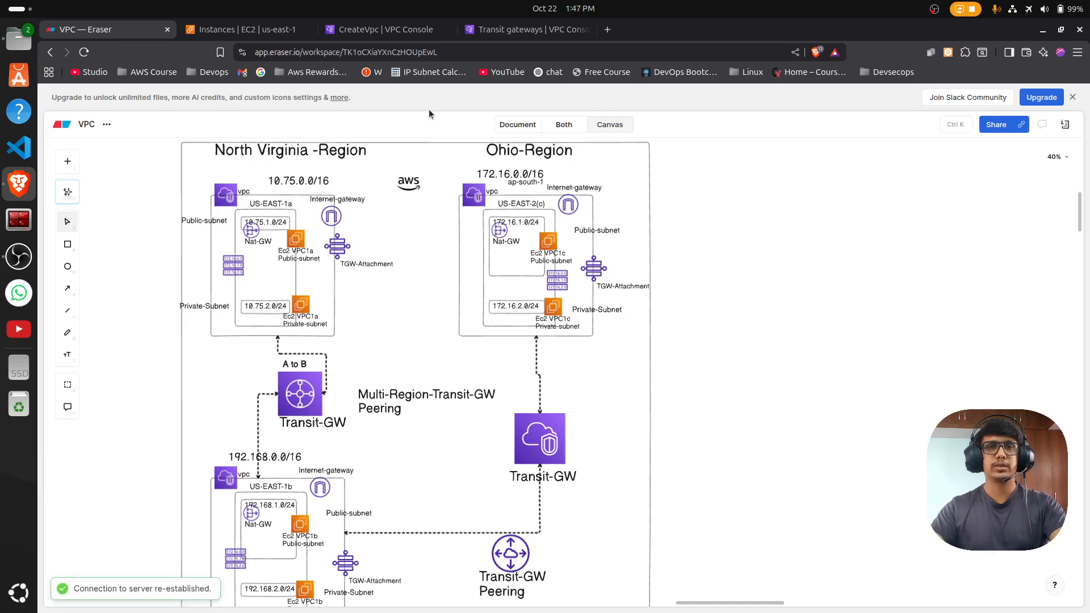
click(383, 31)
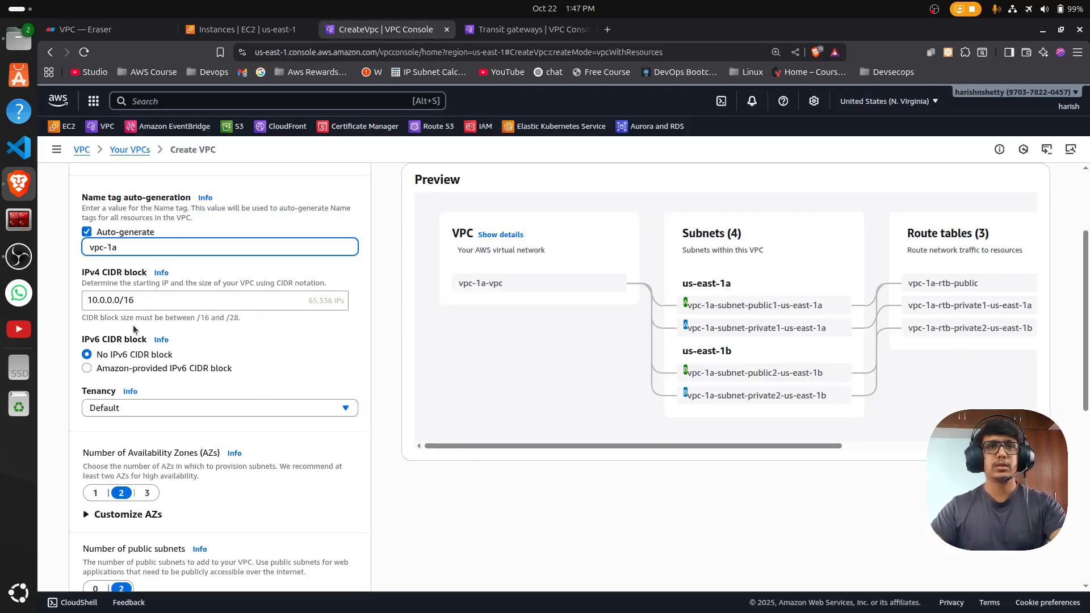
double_click(103, 300)
text(75)
Step: Limit the VPC to 1 Availability Zone, using us-east-1a as the first availability zone
scroll(357, 461, down, 3)
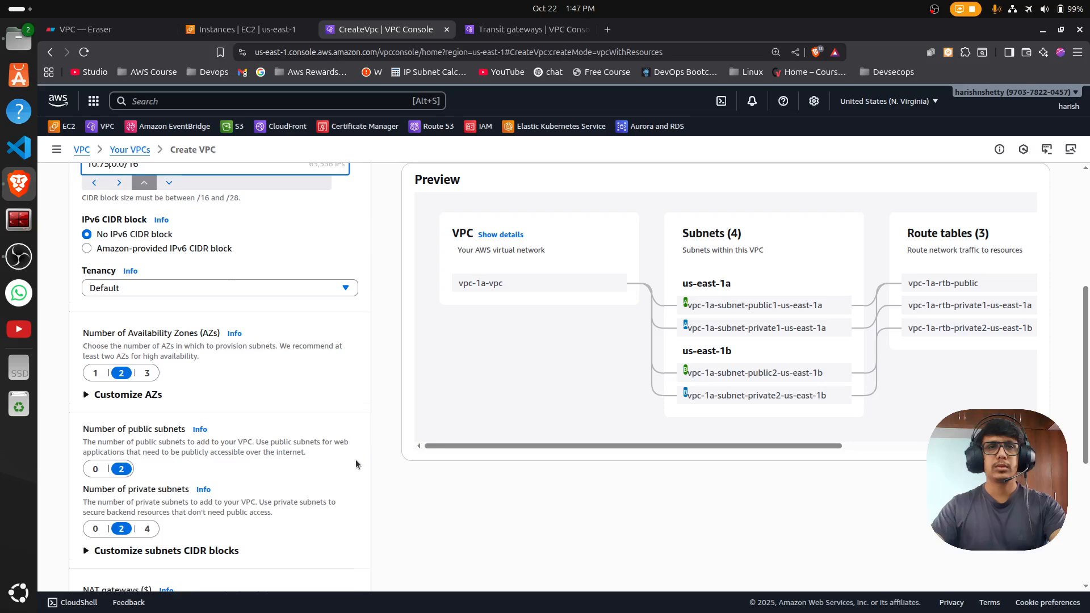
scroll(113, 263, down, 1)
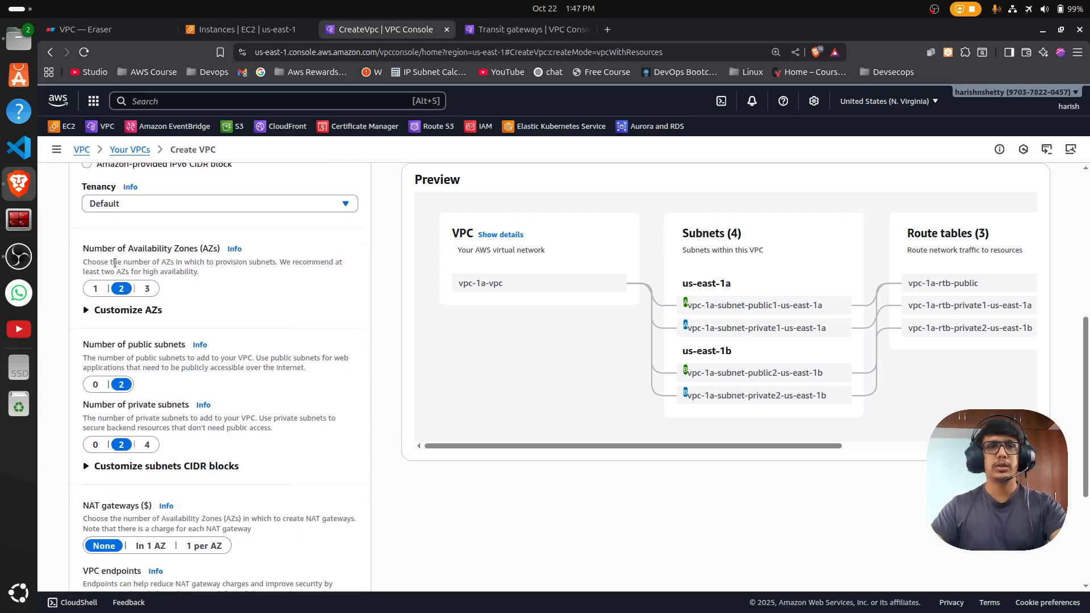
click(96, 289)
click(128, 310)
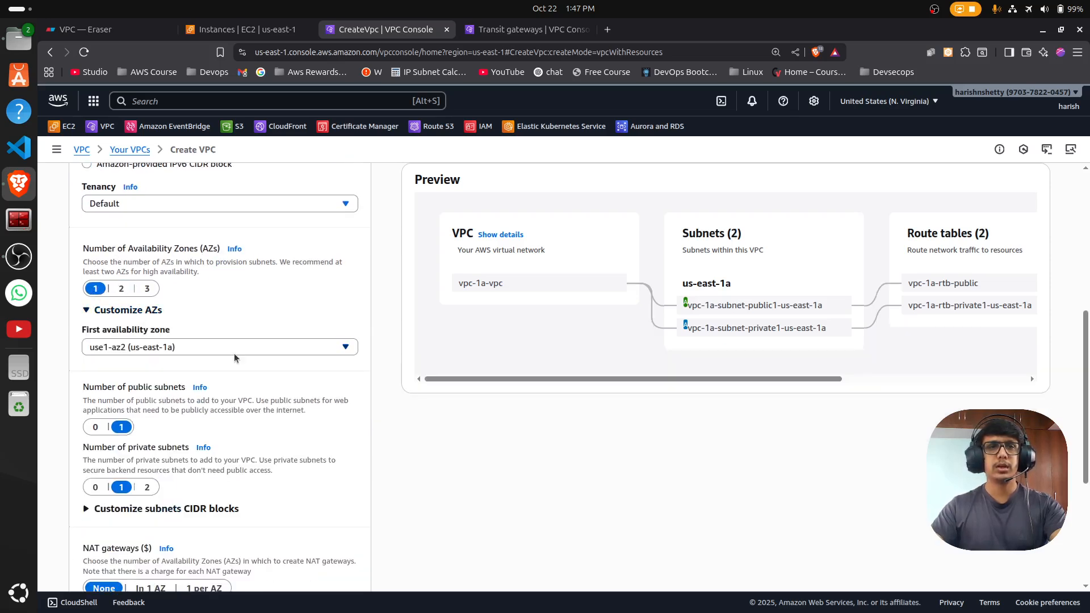
click(163, 353)
click(162, 353)
Step: Set the NAT gateways to In 1 AZ and create the VPC with its resources
scroll(145, 427, down, 2)
drag(102, 379, 172, 379)
scroll(134, 364, down, 2)
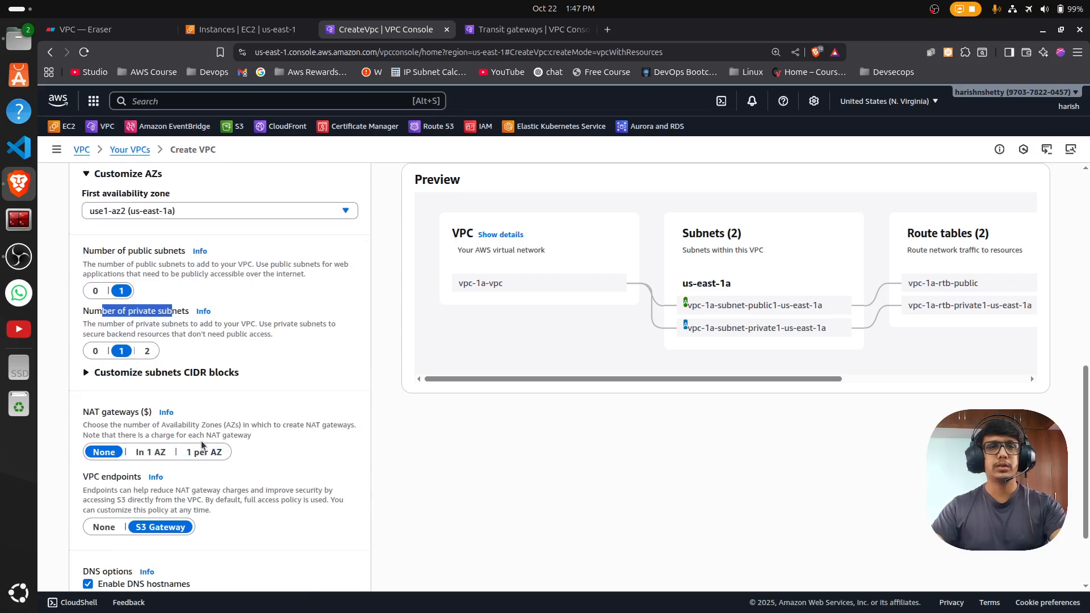
click(150, 452)
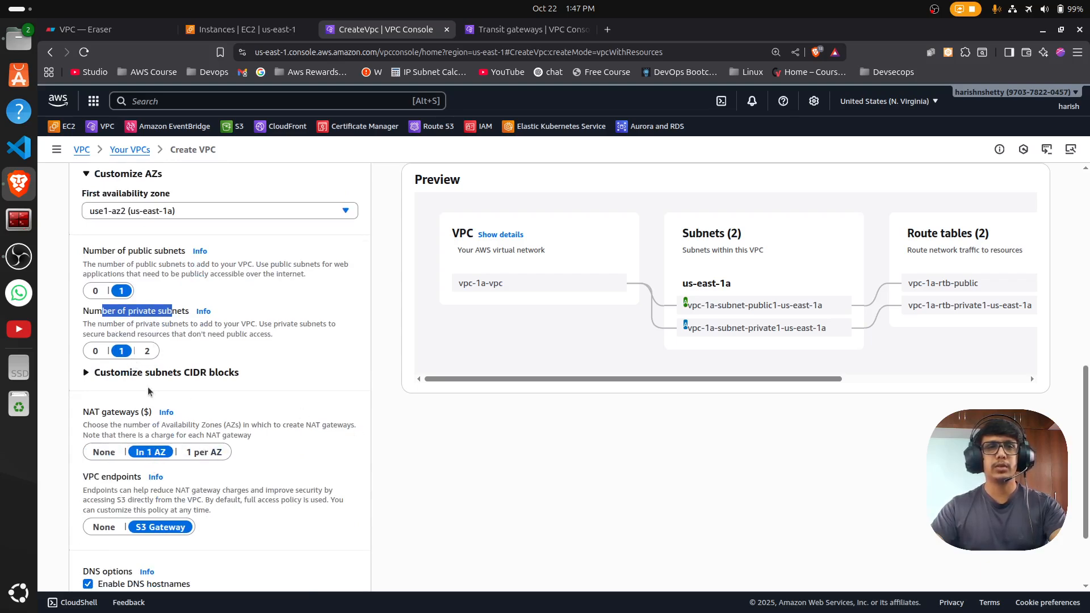
scroll(180, 394, down, 3)
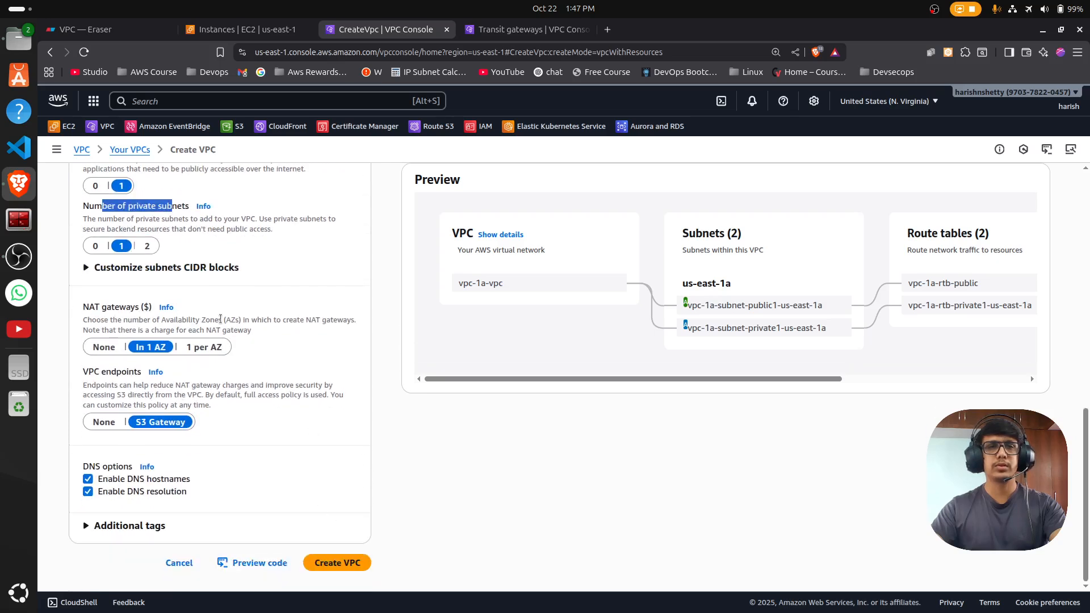
click(340, 563)
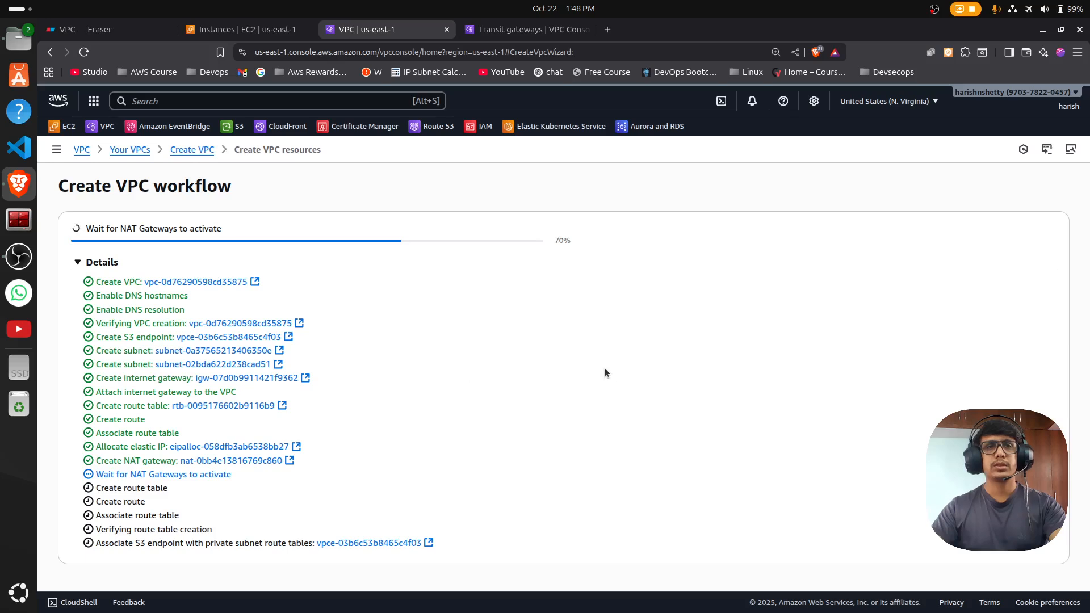
drag(118, 230, 179, 230)
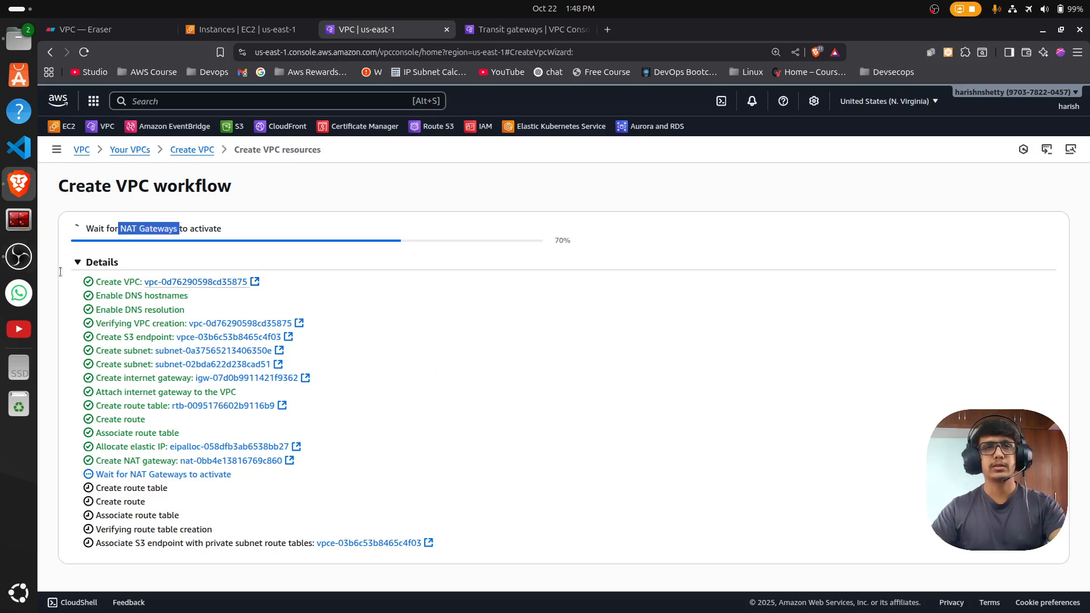
click(19, 256)
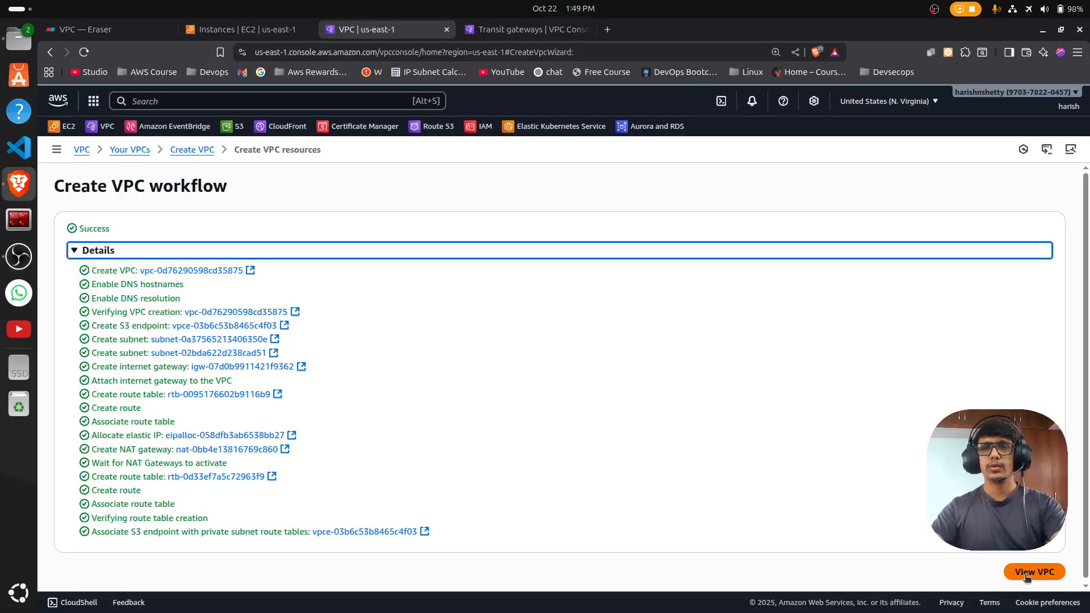
Step: Copy the VPC ID from the new VPC's details and filter the security groups by that ID
click(1026, 574)
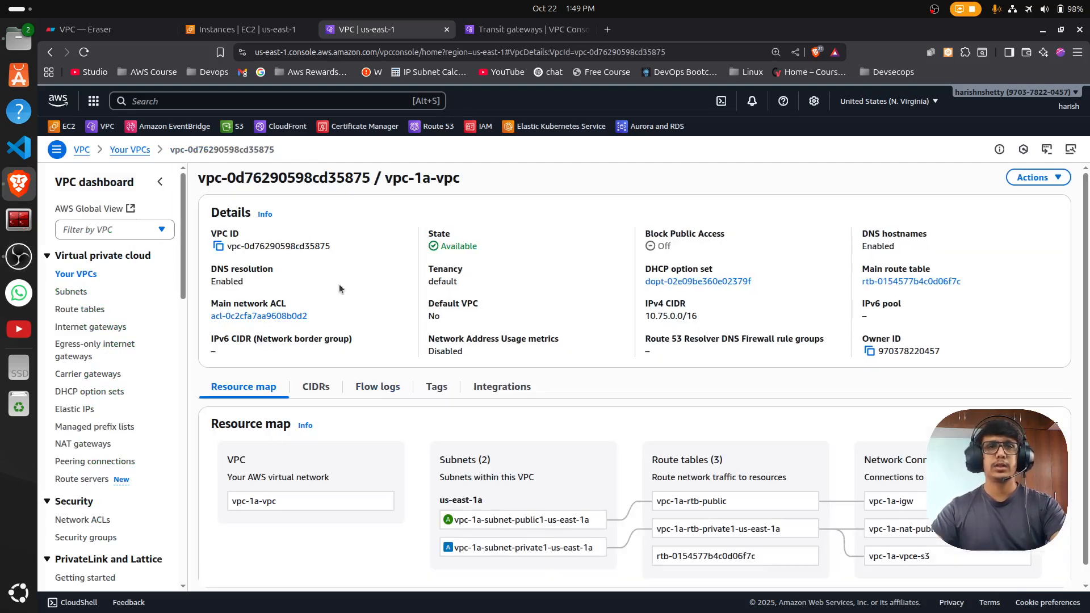
click(218, 246)
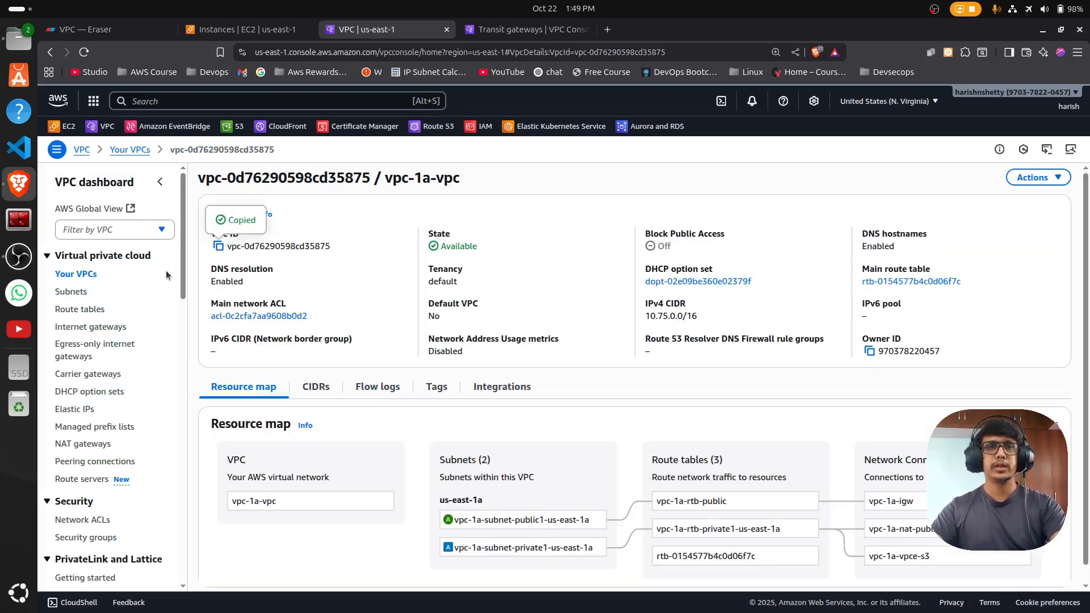
click(101, 538)
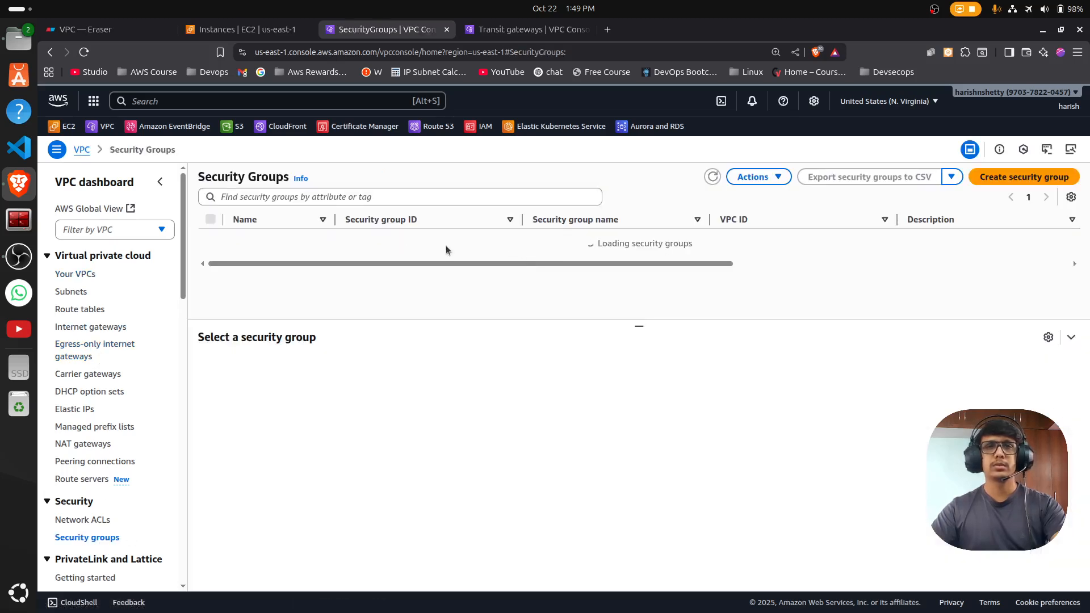
click(399, 196)
key(ctrl+v)
key(Return)
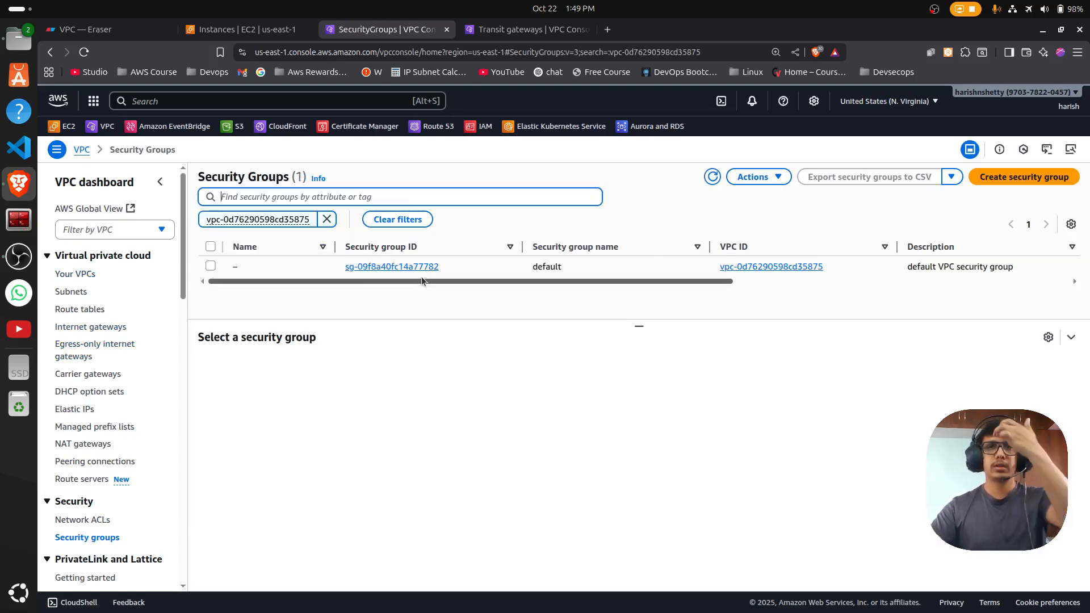
Step: Name the new VPC's default security group VPC-1a-SG
click(245, 266)
text(VPC-1)
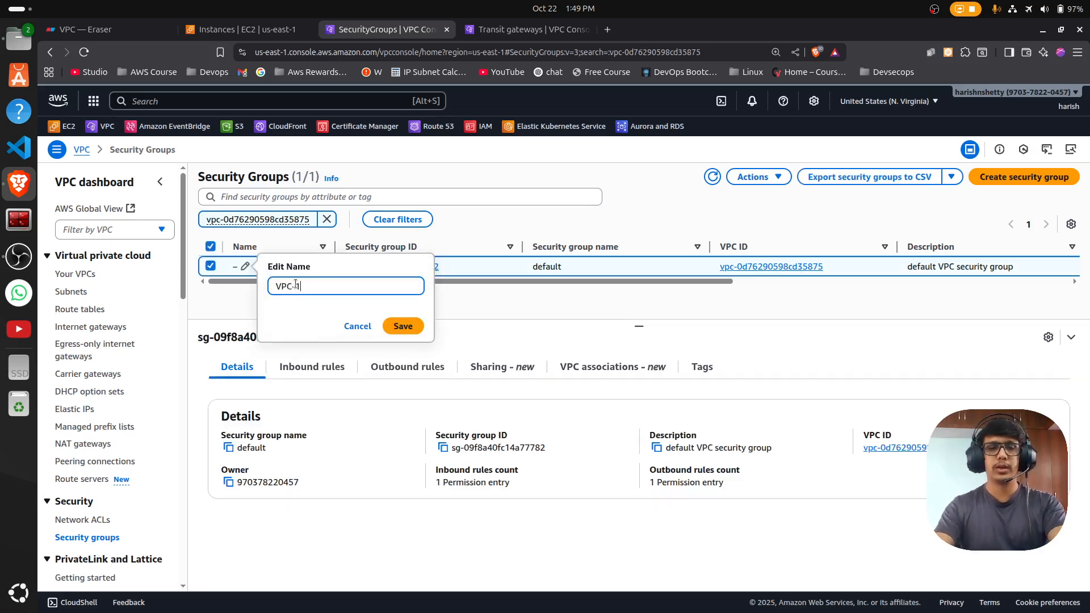
text(a-SG)
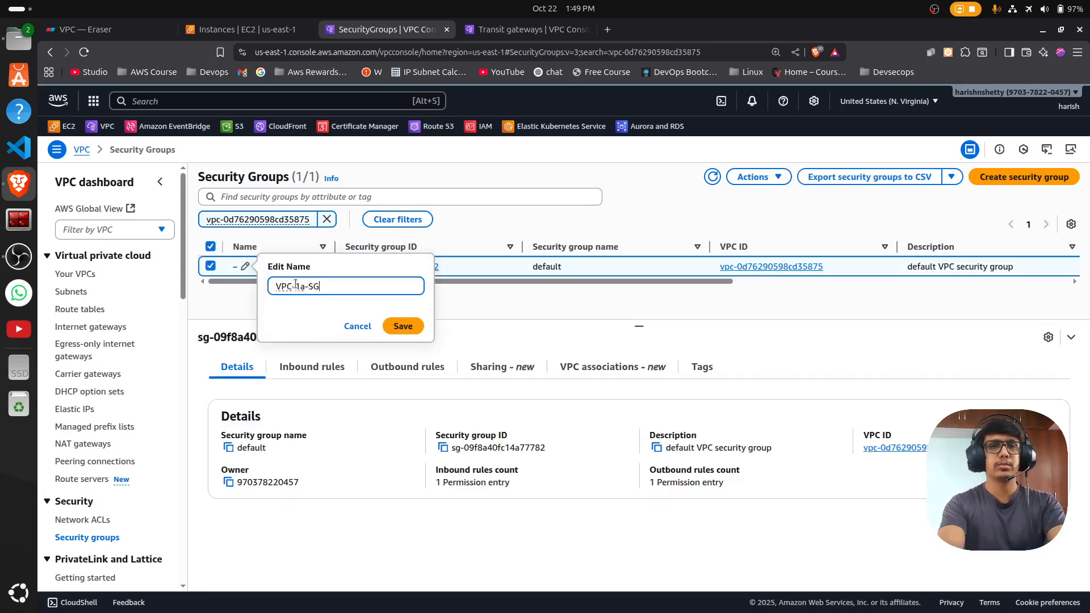
click(405, 327)
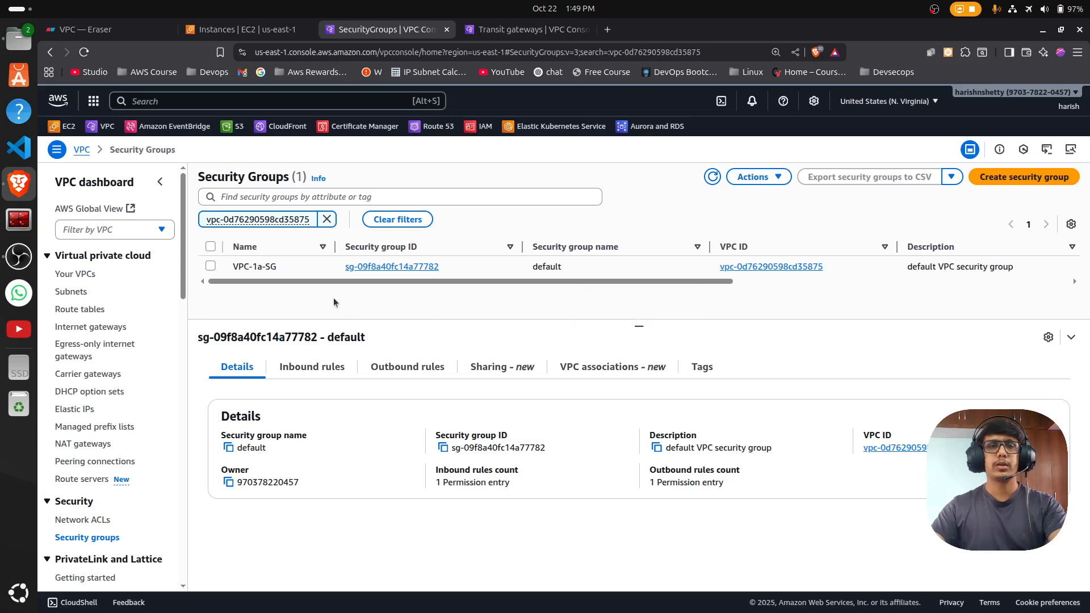
Step: Edit the inbound rules of VPC-1a-SG and add an SSH rule with source 0.0.0.0/0
click(292, 271)
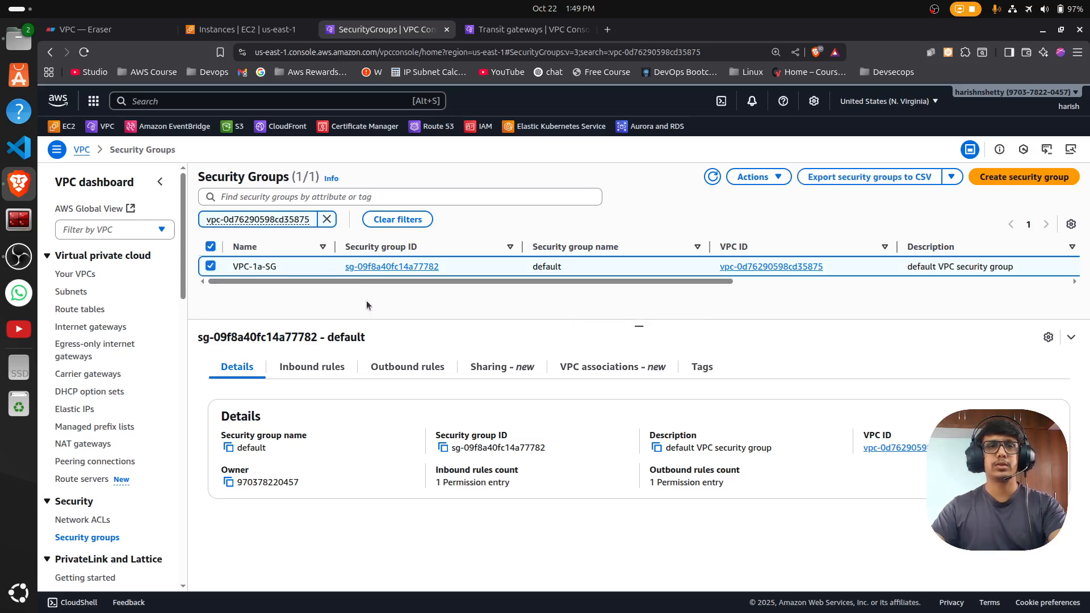
click(301, 366)
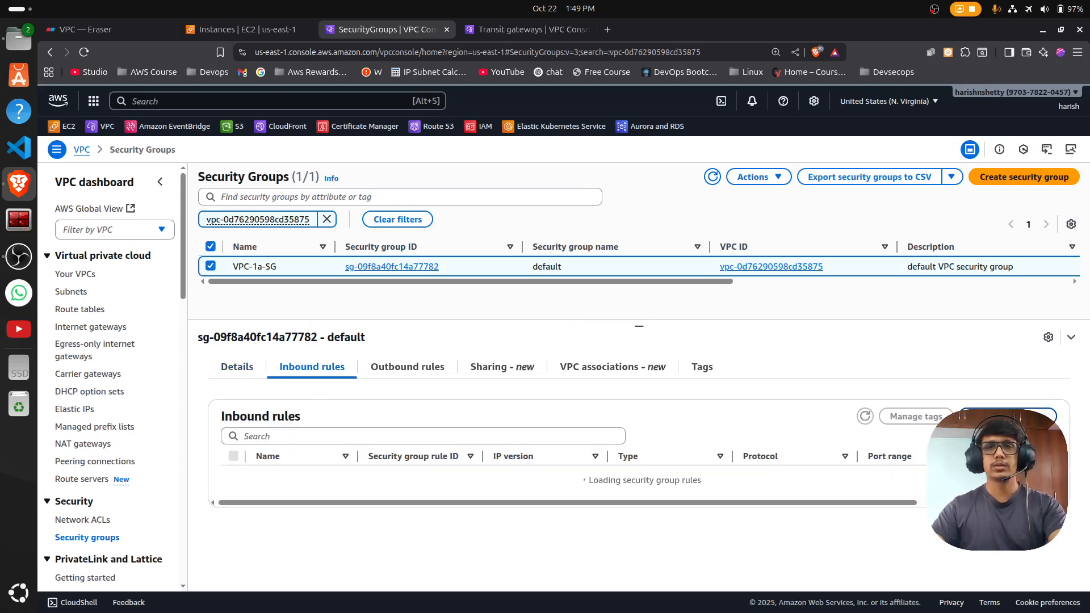
click(1008, 417)
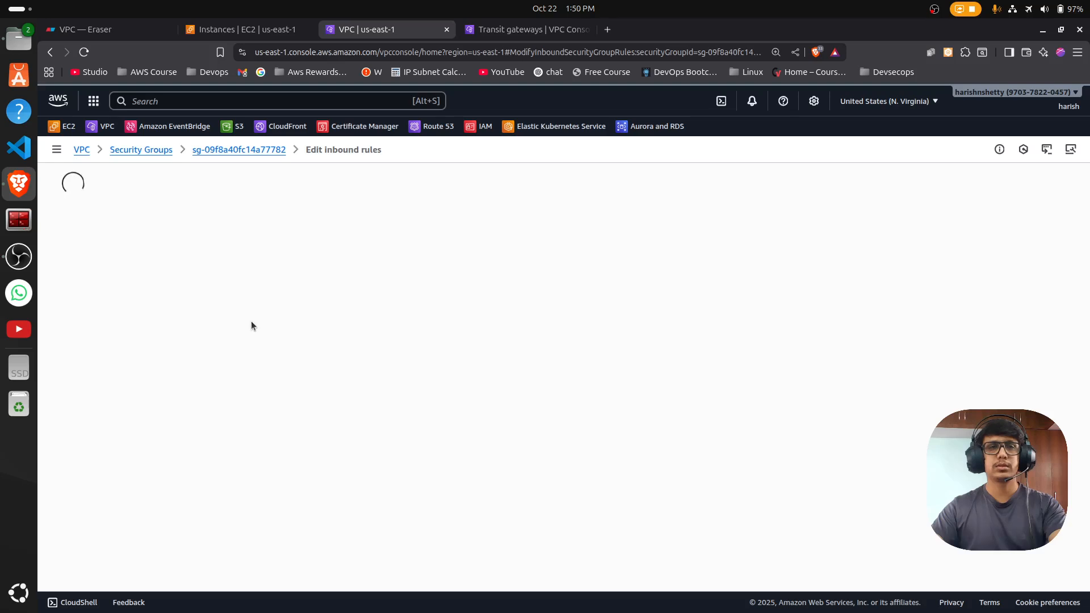
click(101, 312)
click(322, 308)
text(ss)
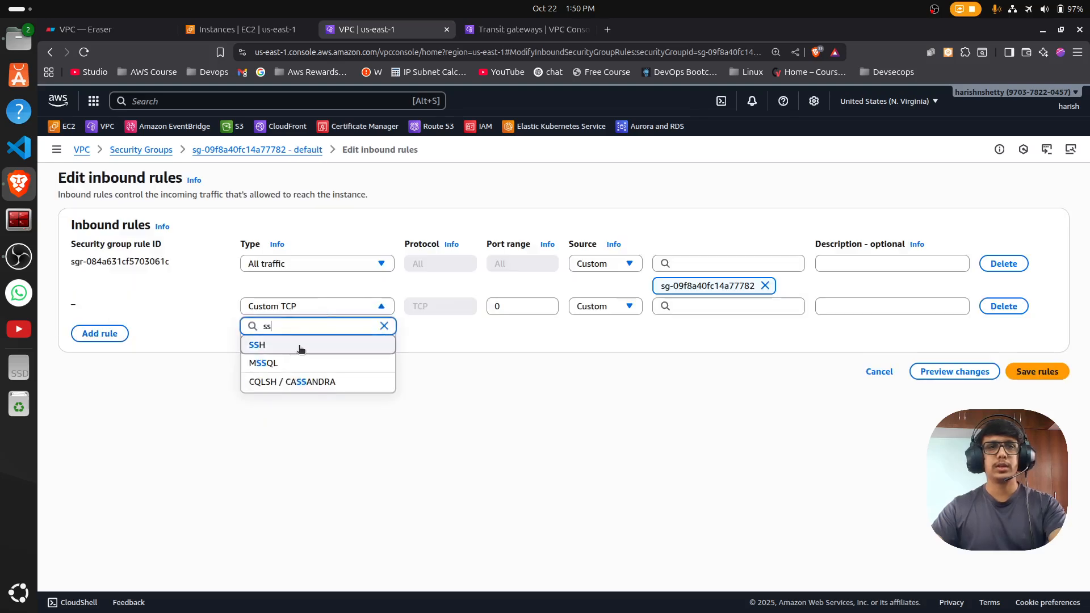
click(275, 345)
click(716, 313)
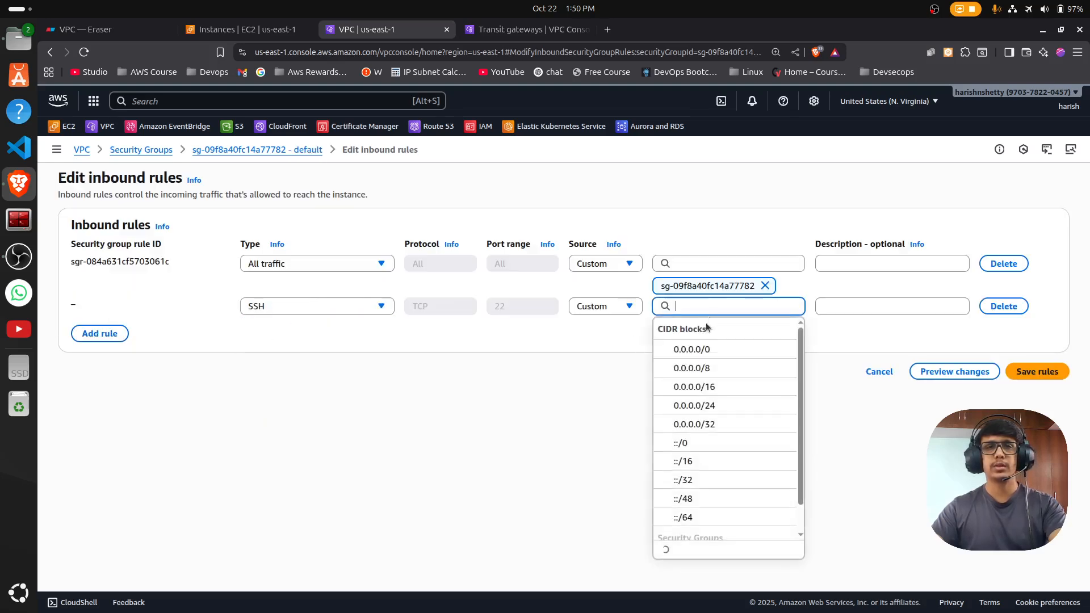
click(693, 350)
Step: Add an All ICMP - IPv4 inbound rule with source 0.0.0.0/0 and save the rules
click(100, 355)
click(306, 353)
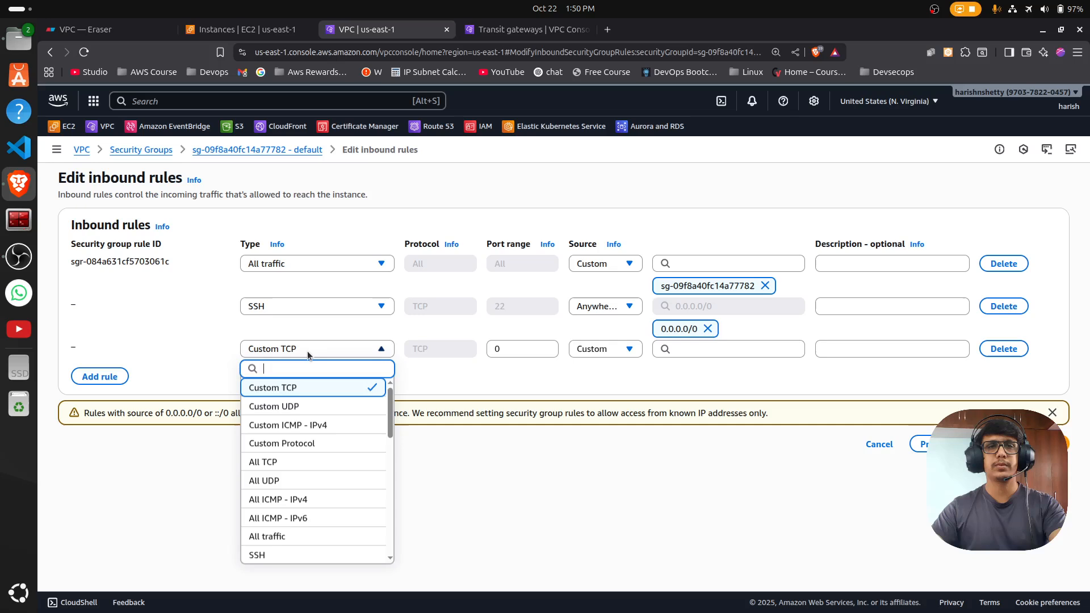
text(icmp)
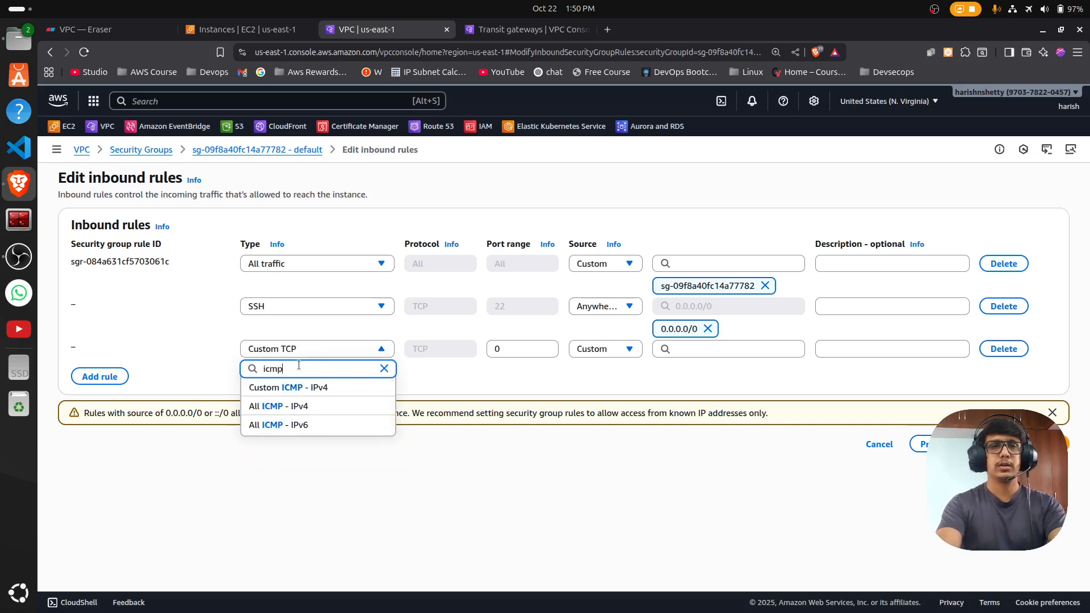
click(282, 406)
click(741, 349)
click(698, 389)
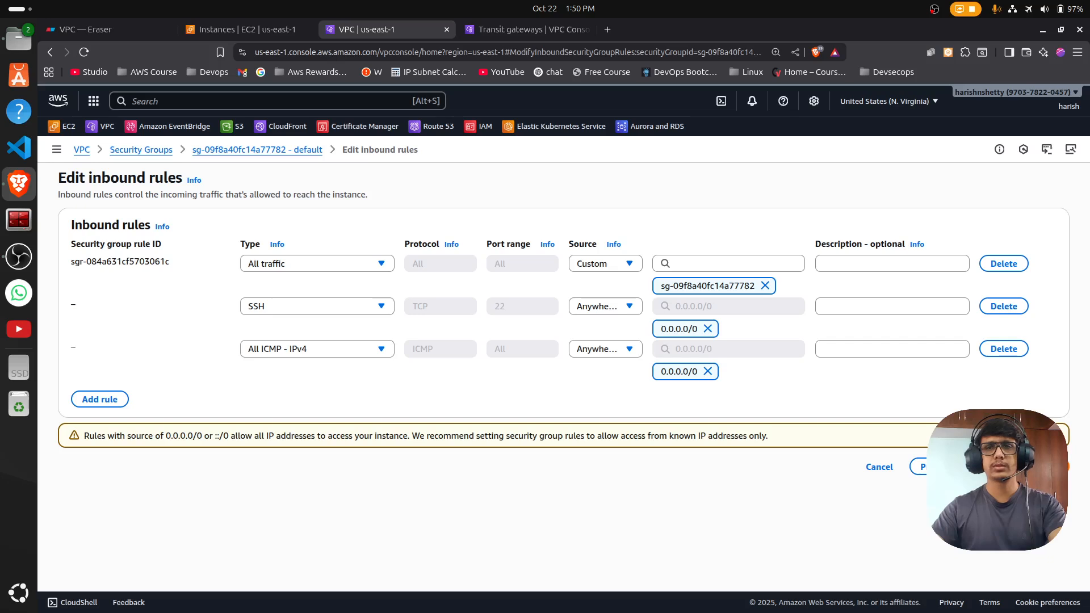
click(965, 467)
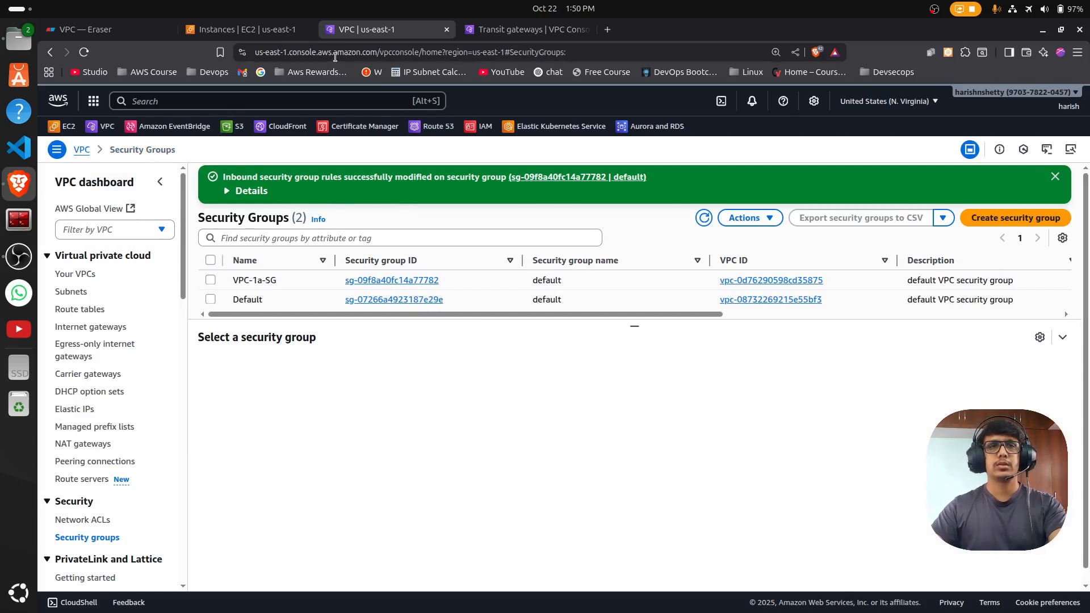
Step: Check the planned US-EAST-1b VPC in the Eraser diagram and start a VPC and more setup with the auto-generated name tag VPC-1b
click(81, 274)
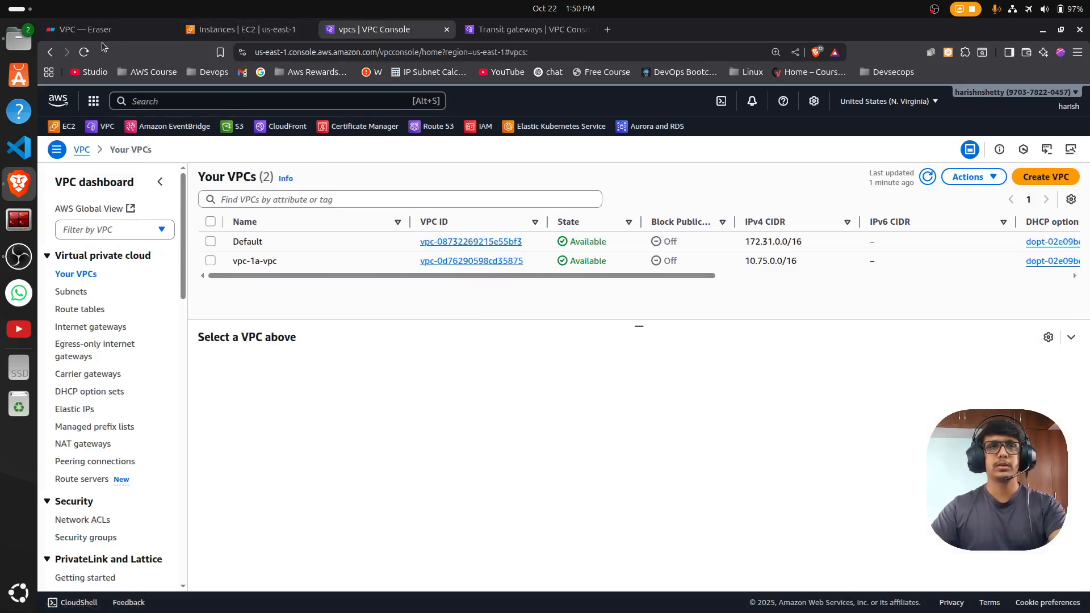
click(104, 33)
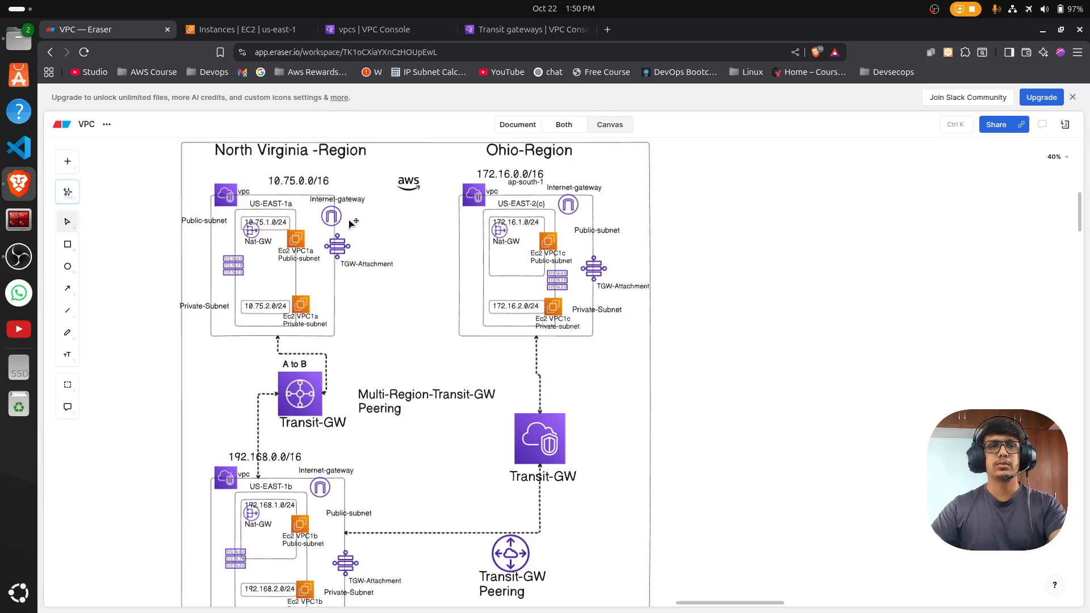
scroll(386, 340, down, 3)
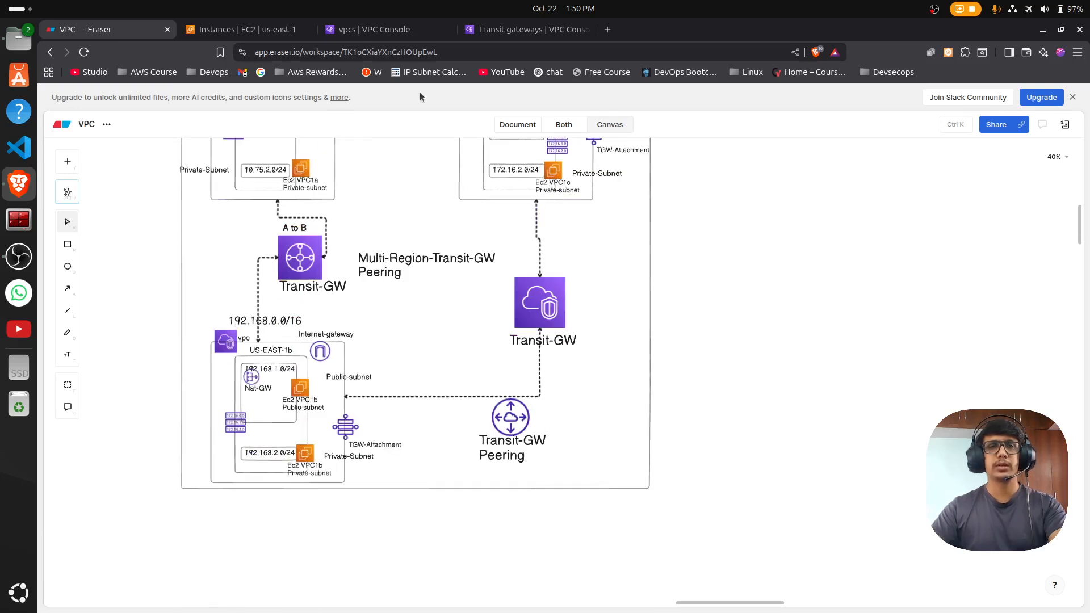
click(364, 32)
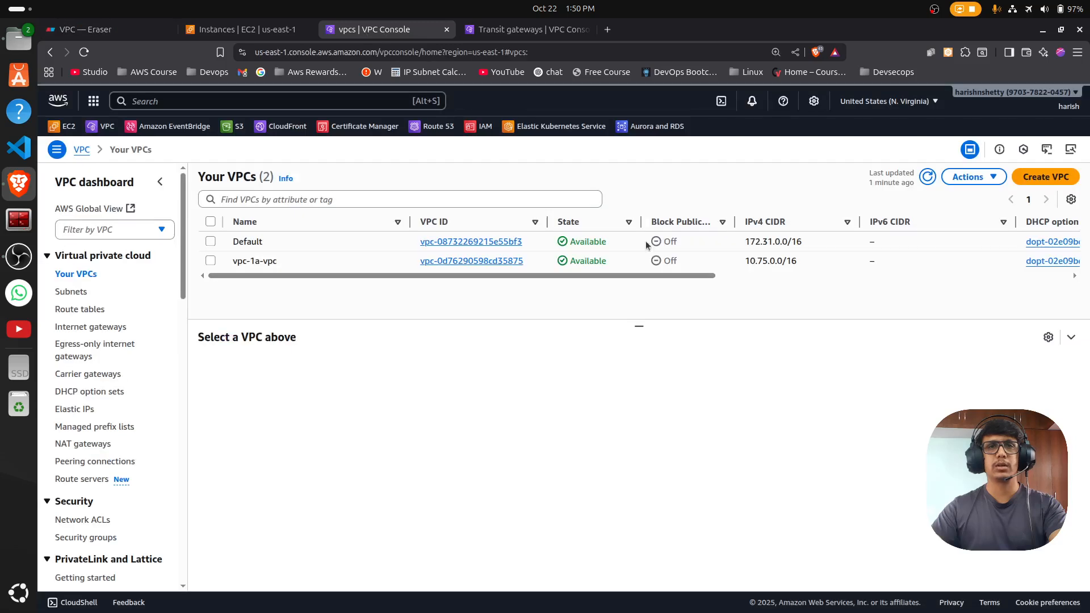
click(1058, 178)
click(336, 282)
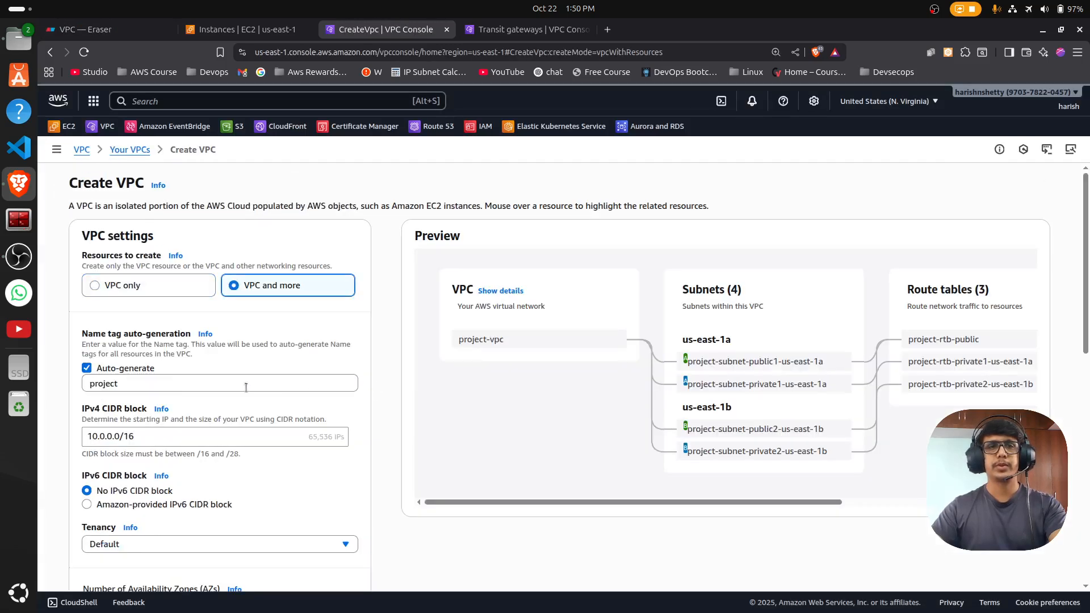
double_click(195, 385)
text(VPC)
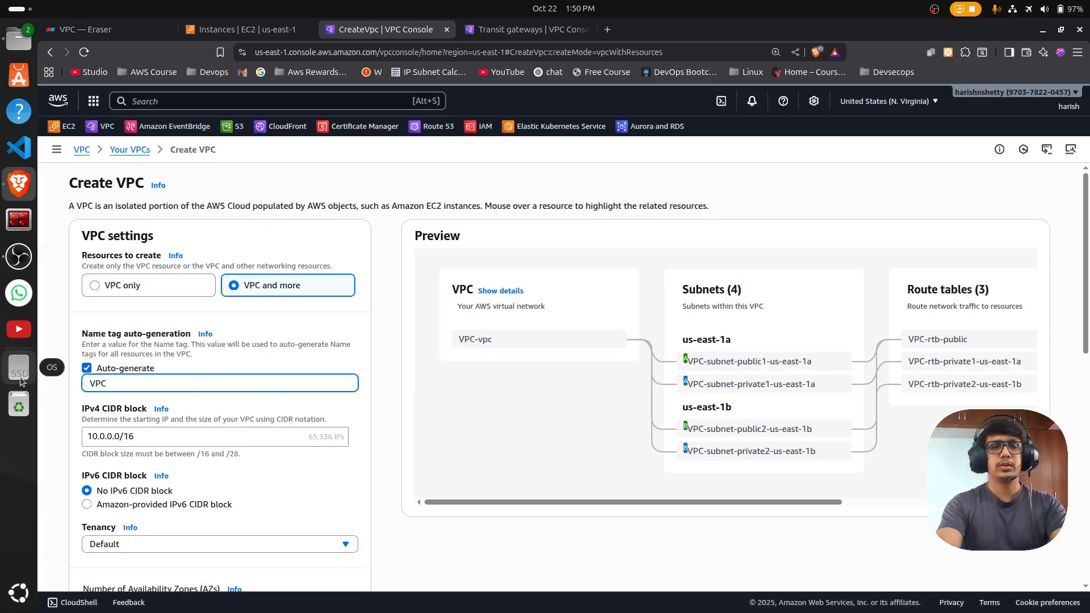
text(-1b)
Step: Set the new VPC's IPv4 CIDR block to 192.168.0.0/16 and its number of Availability Zones to 1
scroll(134, 330, down, 3)
drag(107, 300, 74, 302)
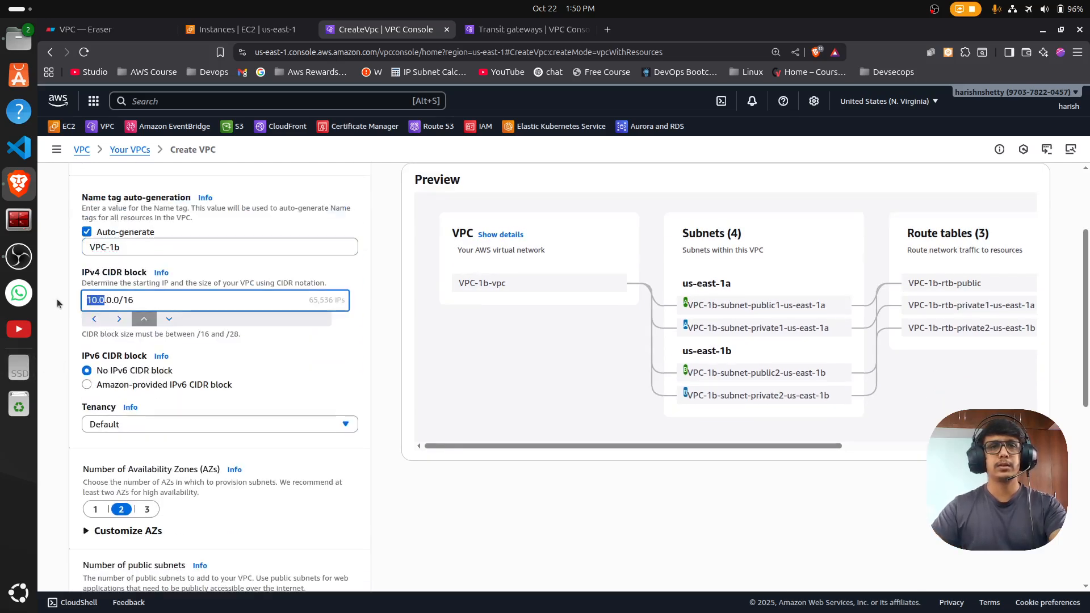
text(192.168)
scroll(223, 361, down, 1)
scroll(224, 361, down, 3)
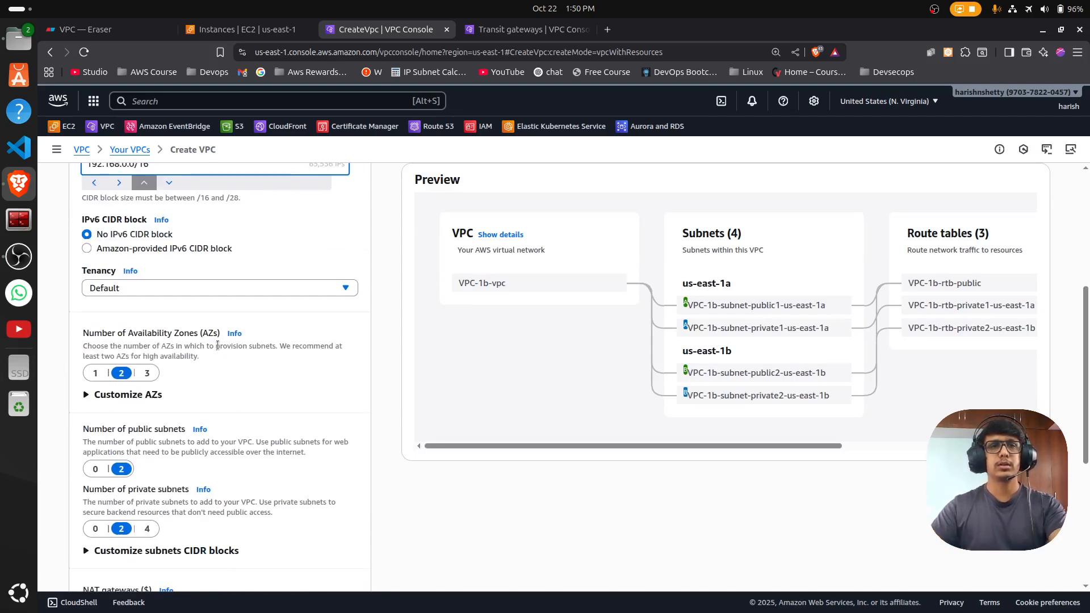
click(92, 372)
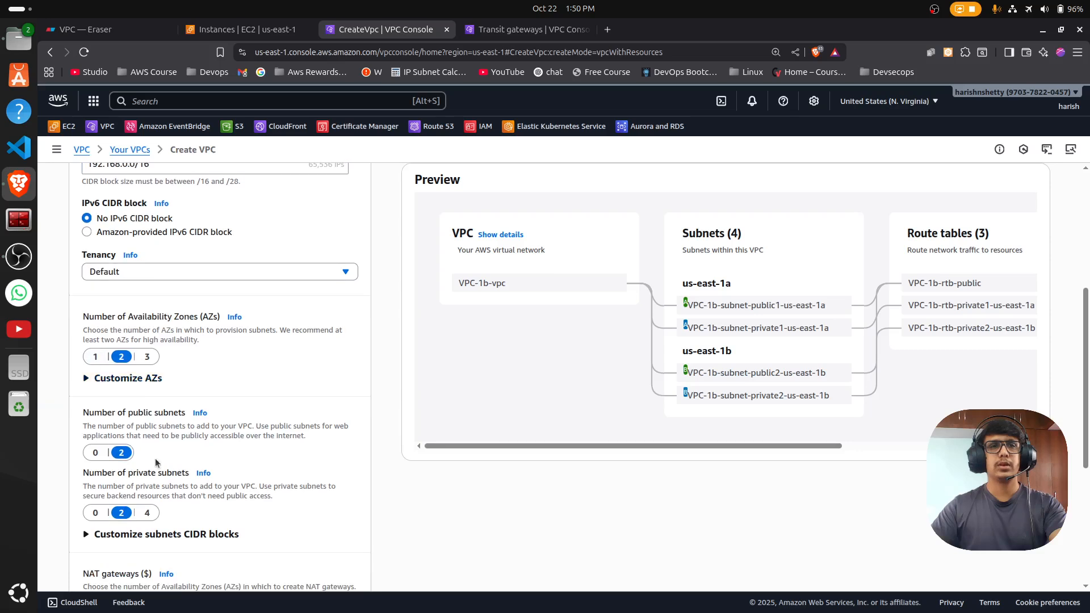
click(95, 357)
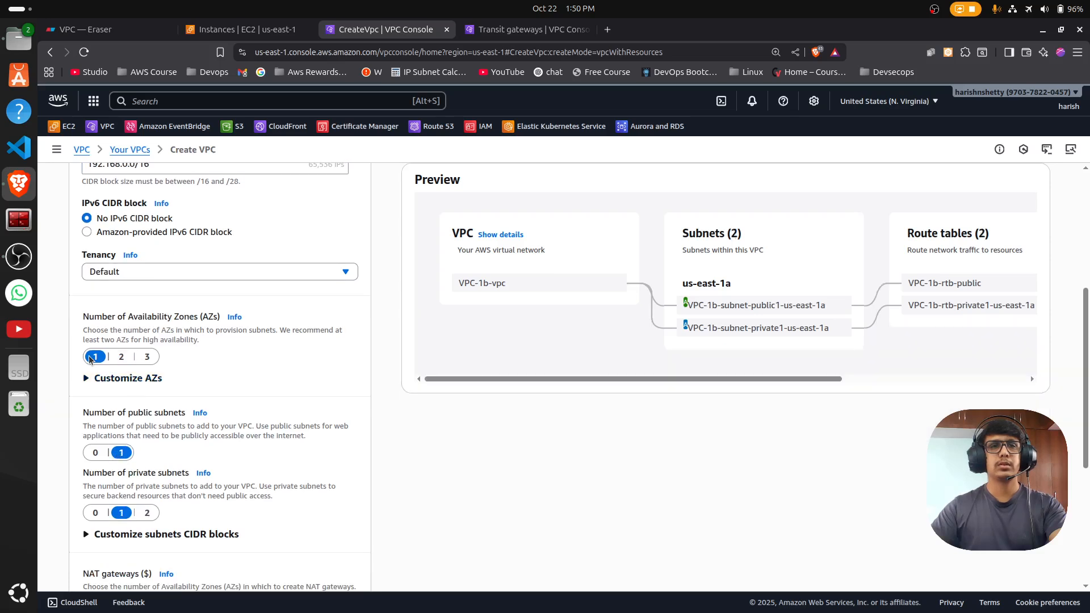
Step: Choose a NAT gateway in 1 AZ and create the VPC
scroll(125, 380, down, 3)
click(151, 477)
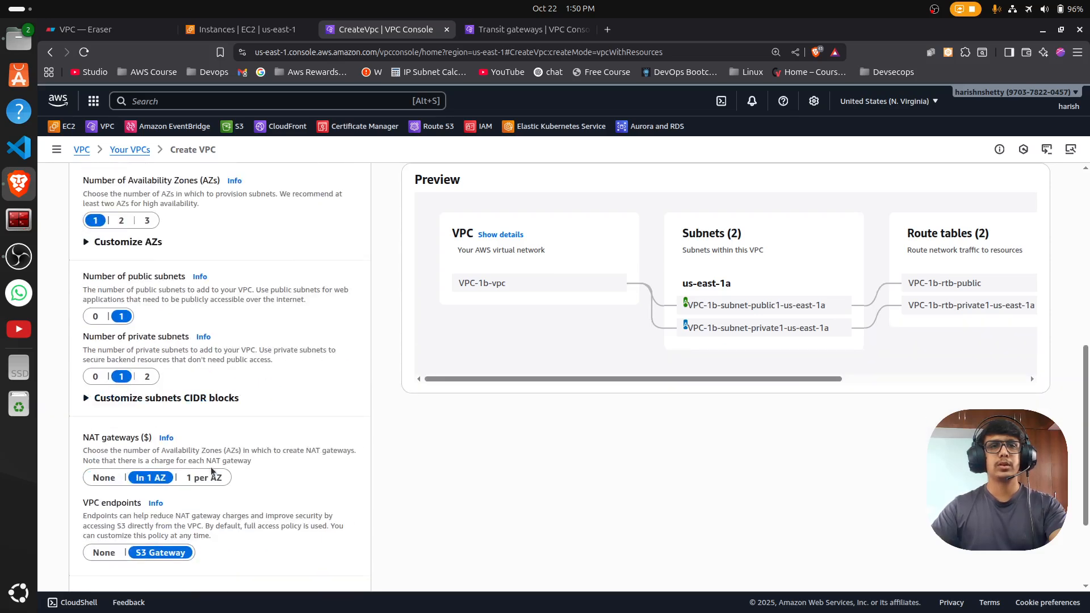
scroll(186, 352, up, 4)
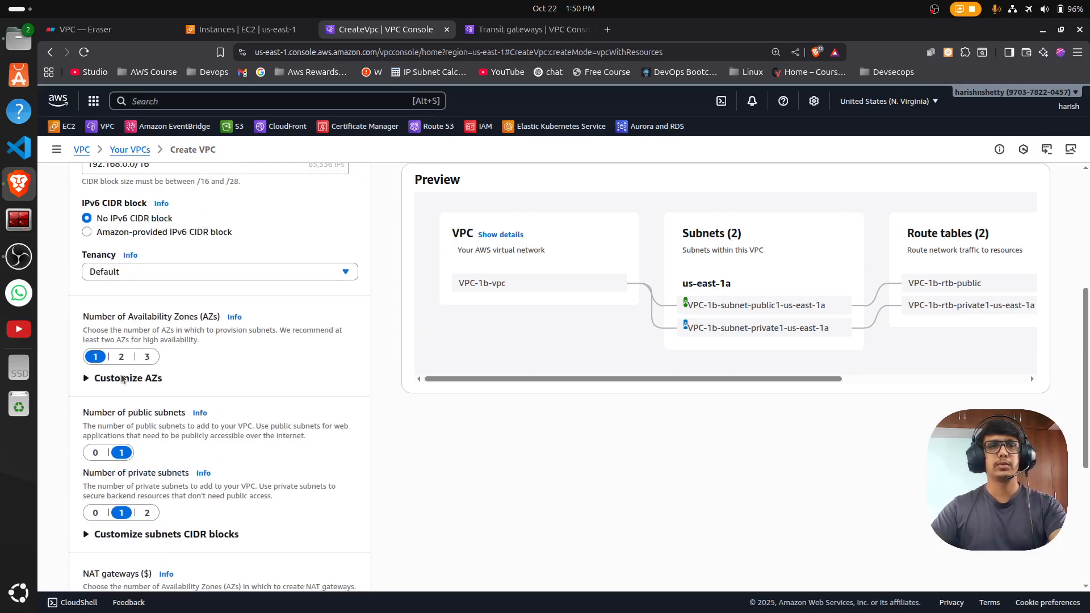
scroll(390, 494, down, 5)
scroll(404, 479, down, 2)
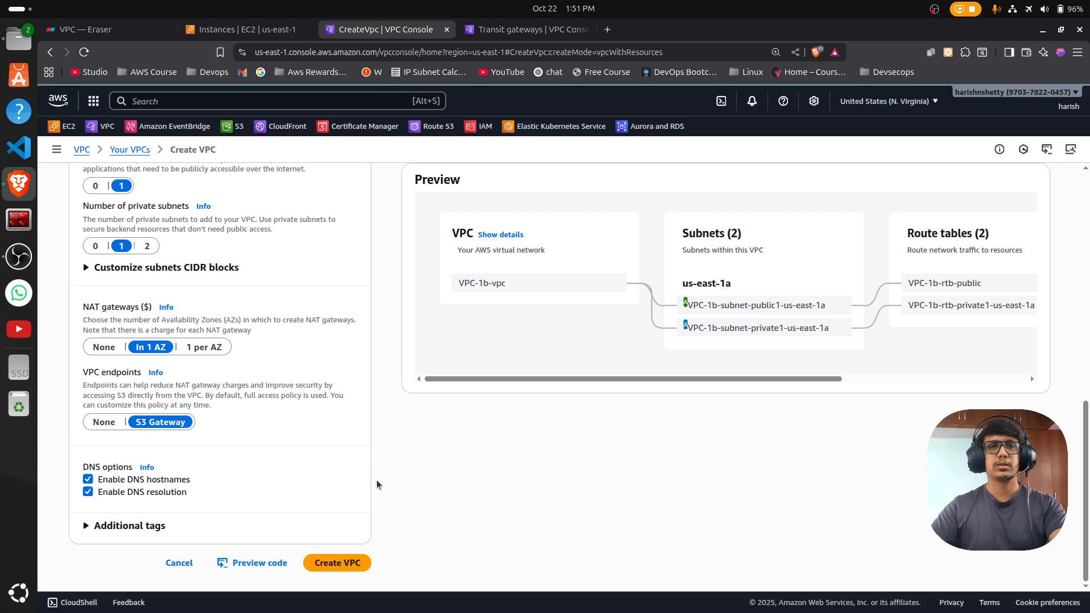
click(339, 565)
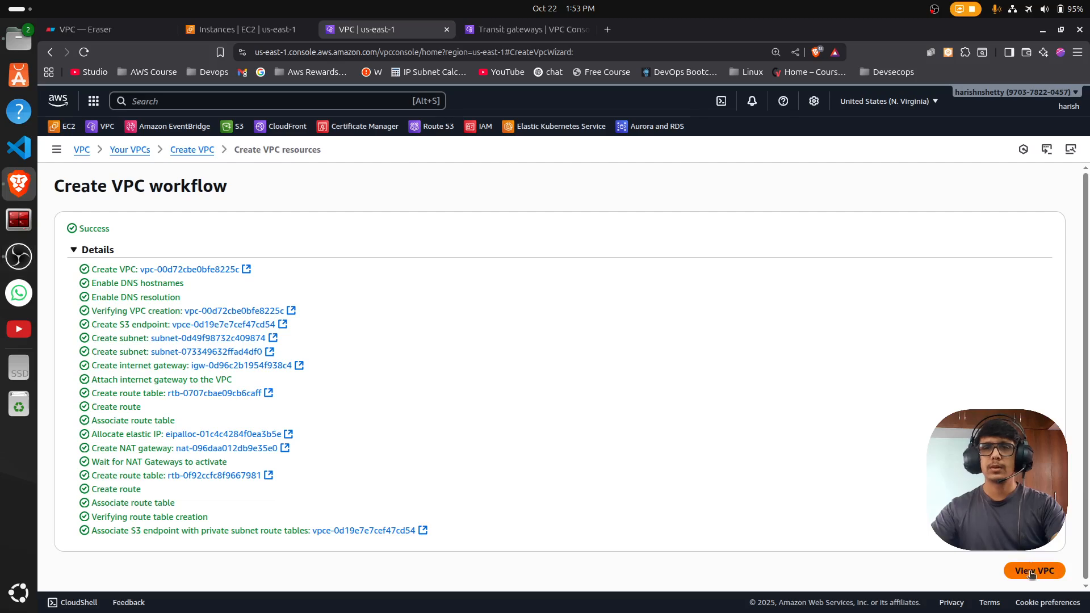
Step: Copy the VPC ID from the VPC-1b-vpc details and filter the security groups by that ID
click(1031, 573)
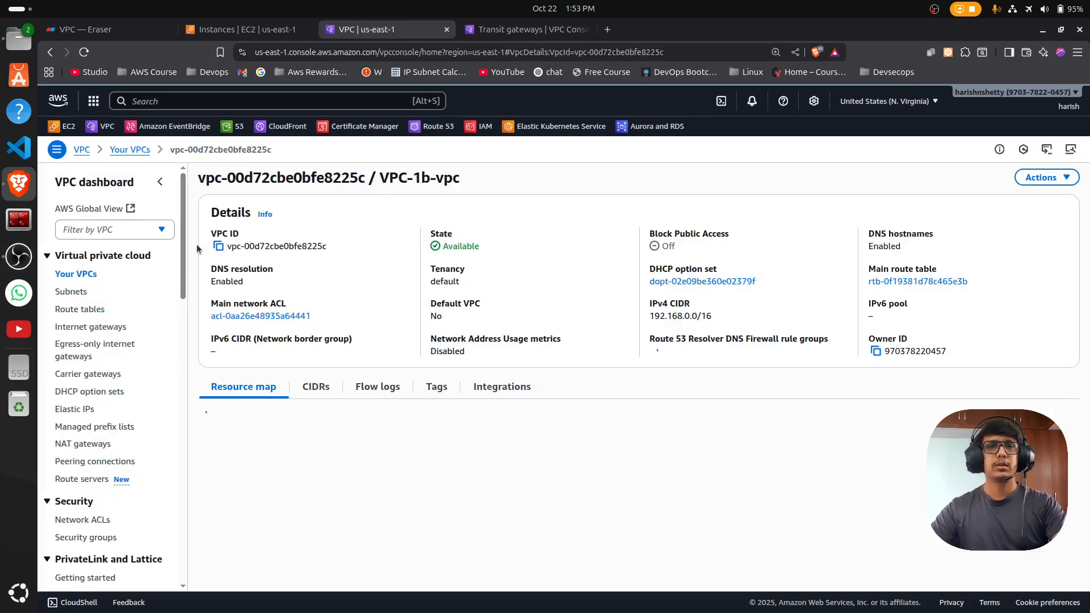
click(219, 248)
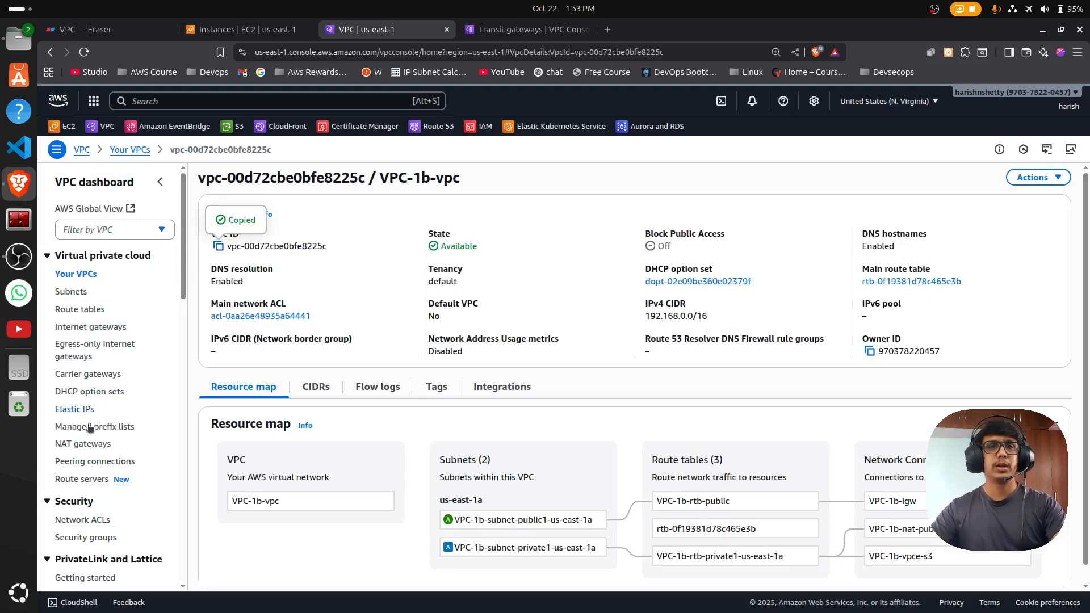
click(91, 537)
click(296, 238)
key(ctrl+v)
key(Return)
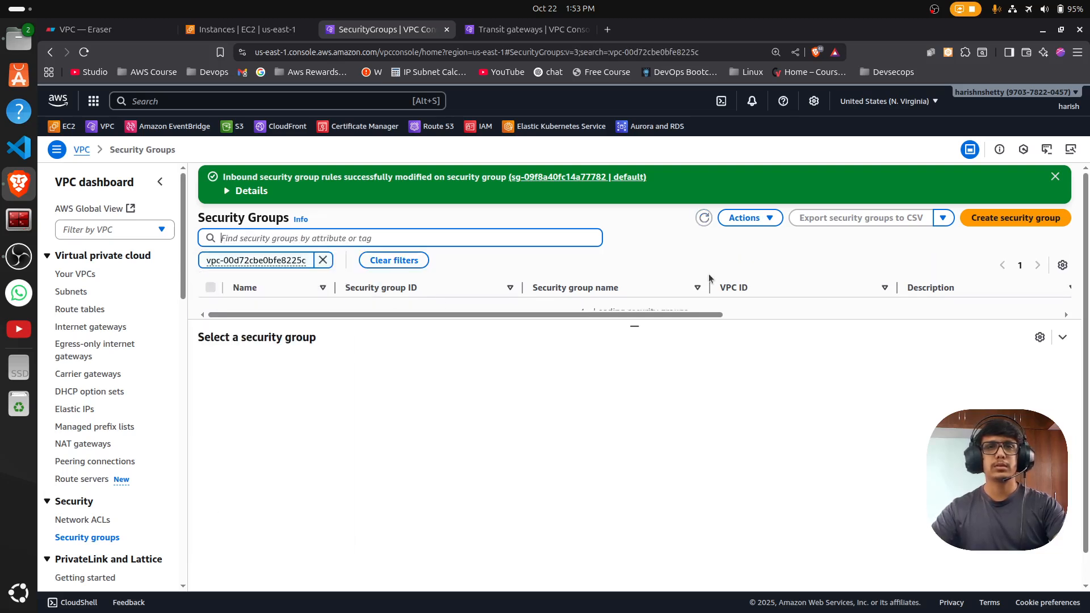
Step: Name the default security group of VPC-1b-vpc VPC-1b-SG
drag(637, 339, 639, 377)
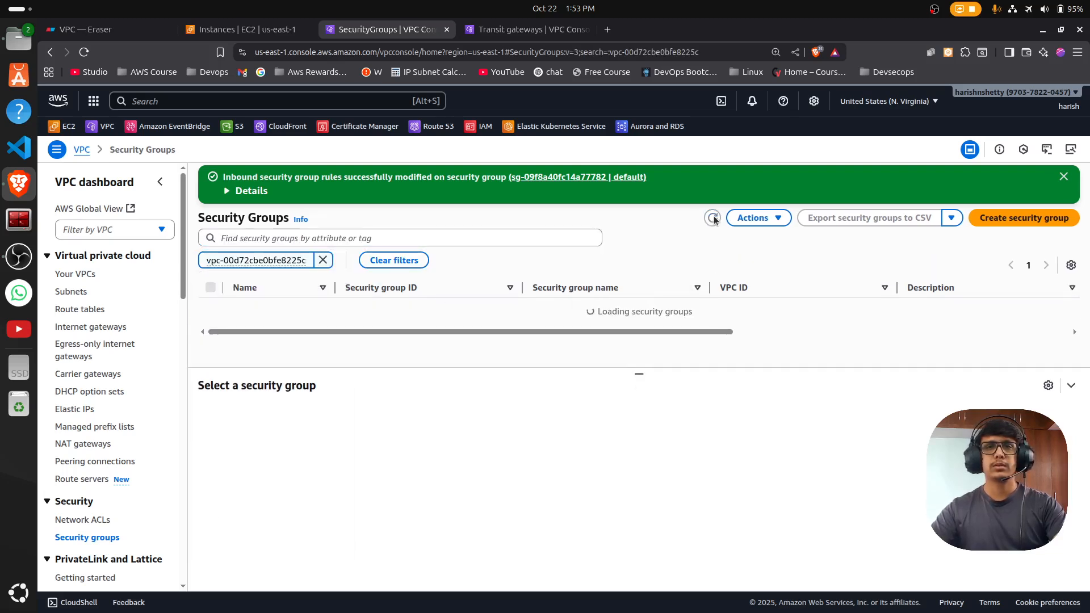
click(245, 307)
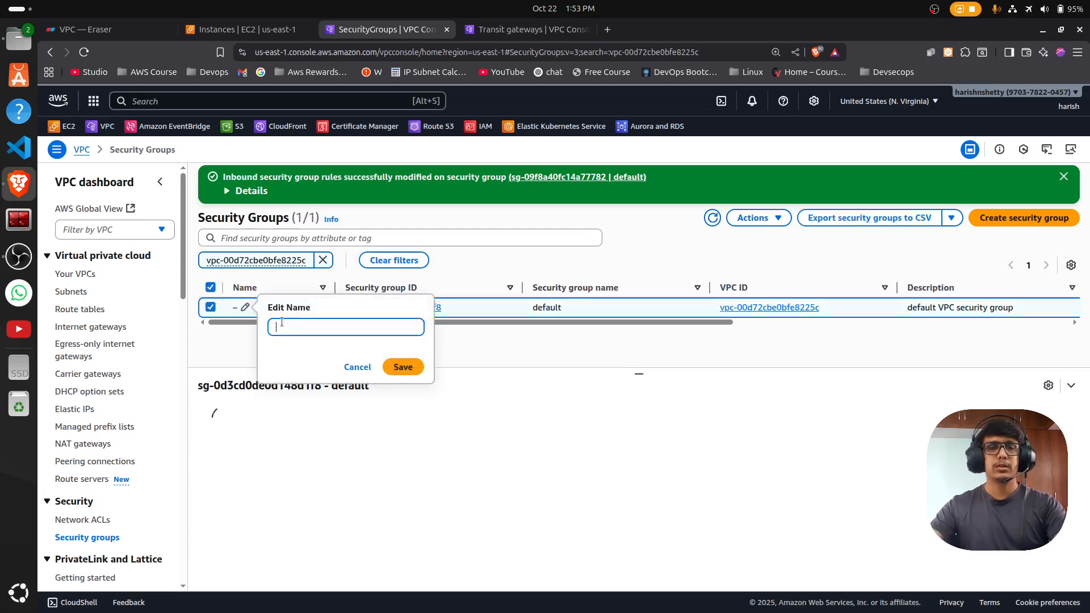
text(VPC-1b)
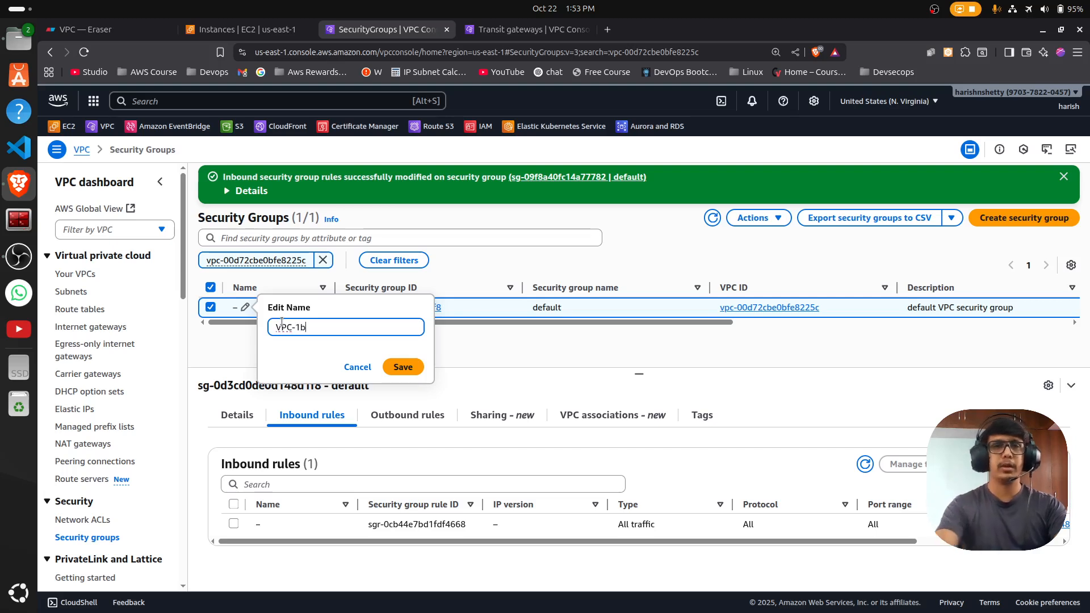
click(405, 368)
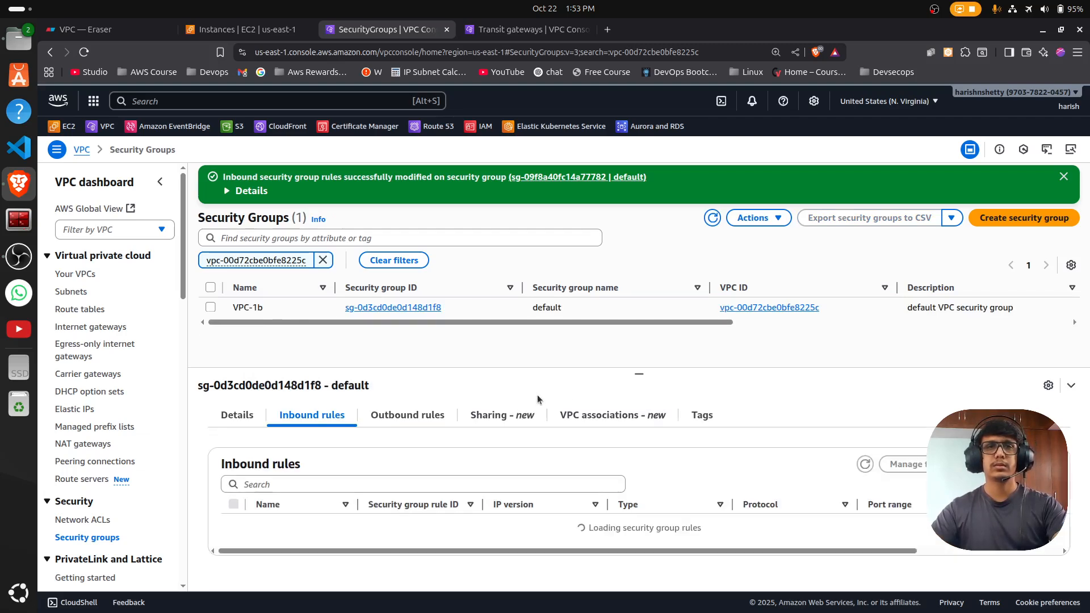
click(271, 308)
click(344, 327)
text(-SG)
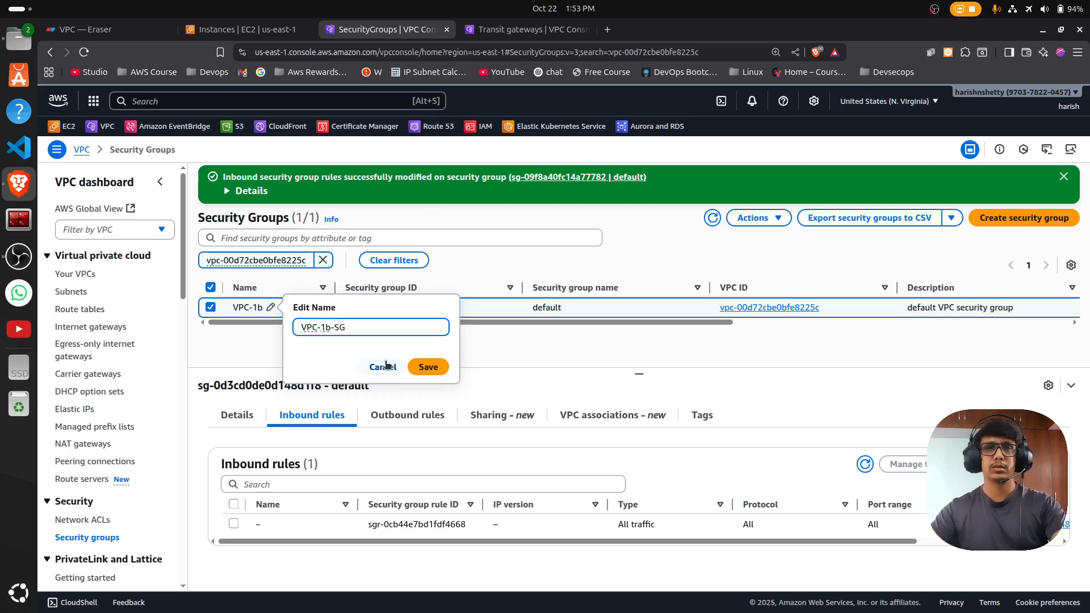
click(437, 370)
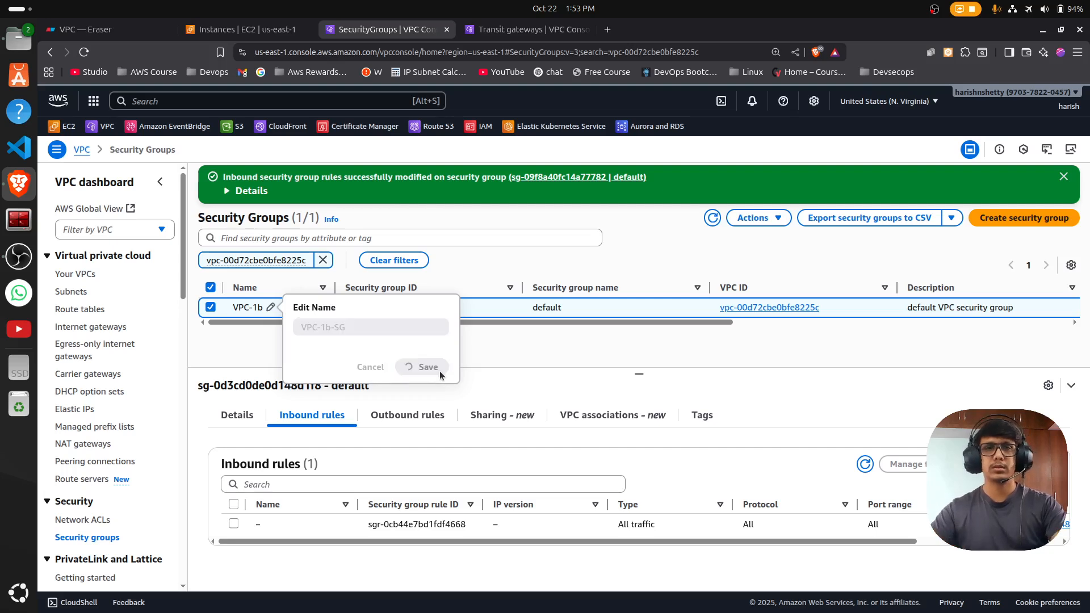
Step: Edit the inbound rules of VPC-1b-SG and add an SSH rule with source 0.0.0.0/0
drag(640, 373, 643, 324)
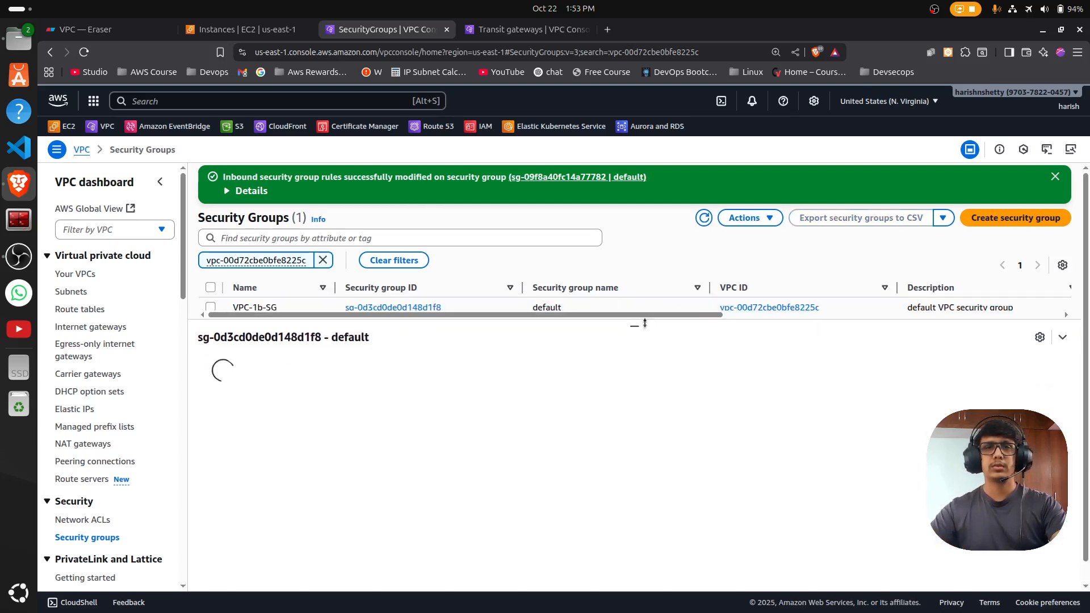
click(276, 306)
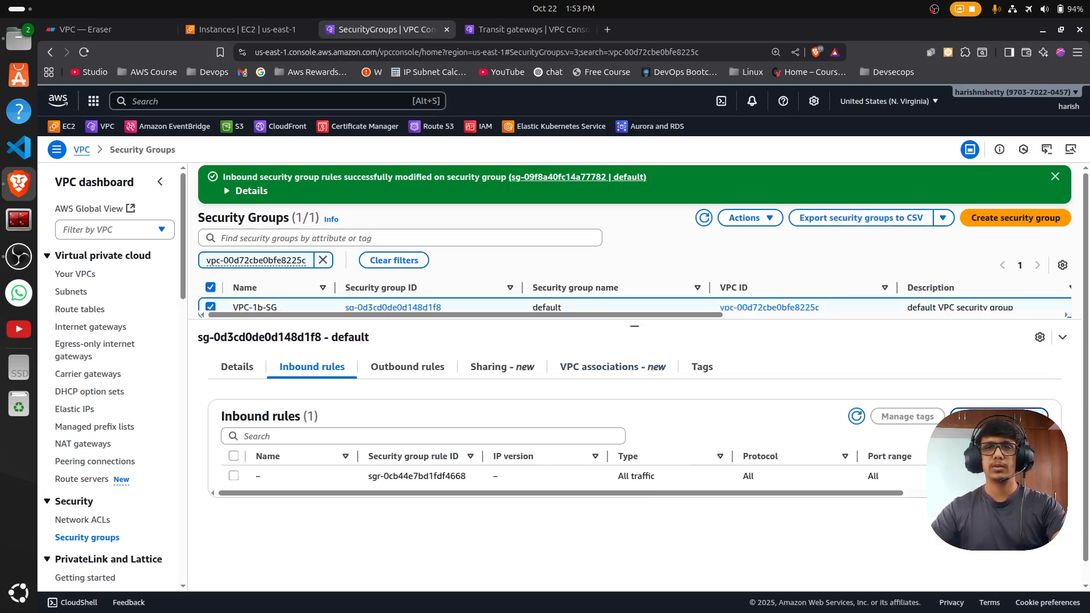
click(1000, 416)
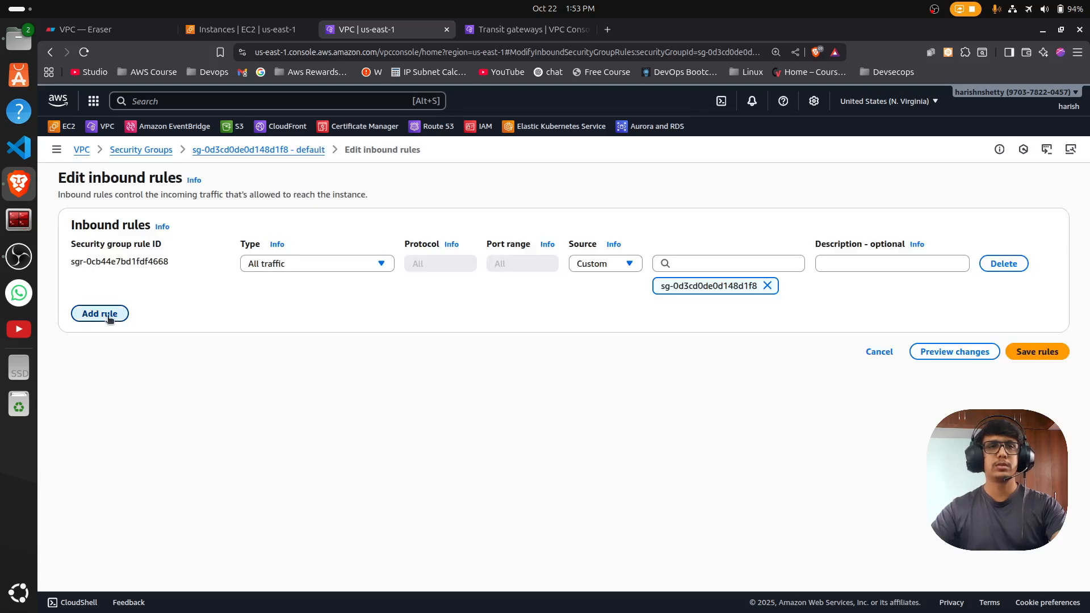
click(108, 315)
click(307, 307)
text(ss)
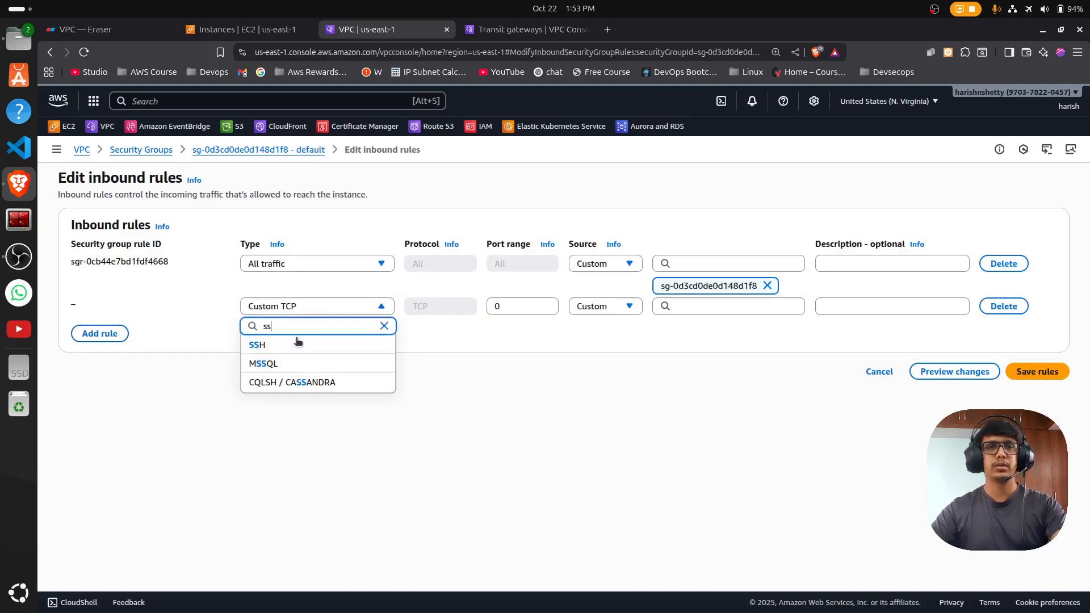
click(297, 343)
click(753, 305)
click(706, 348)
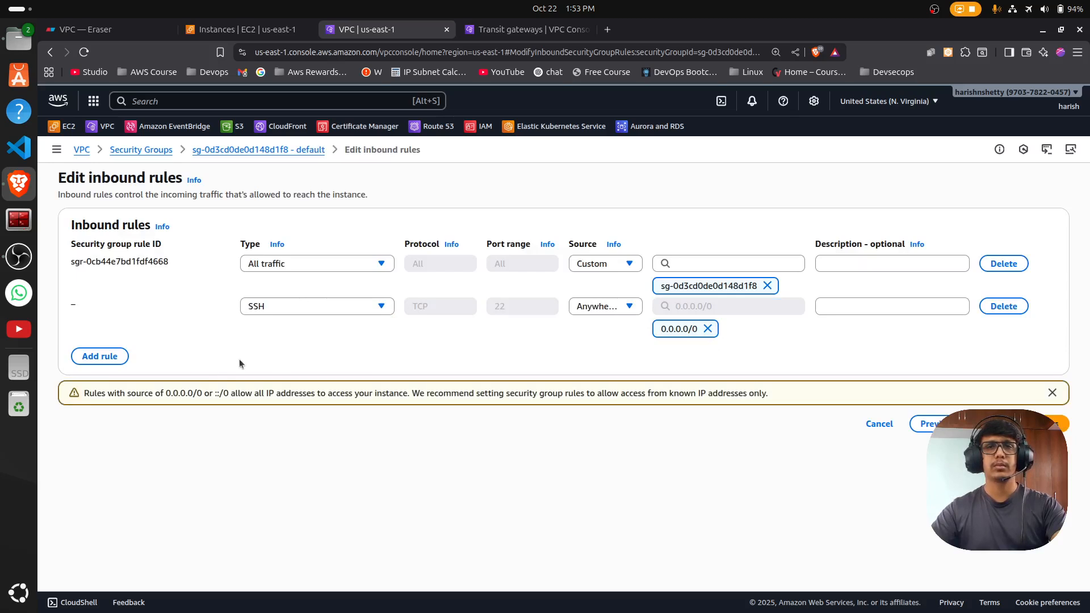
Step: Add an All ICMP - IPv4 rule with source 0.0.0.0/0 to VPC-1b-SG and save its inbound rules
click(108, 353)
click(320, 350)
text(icm)
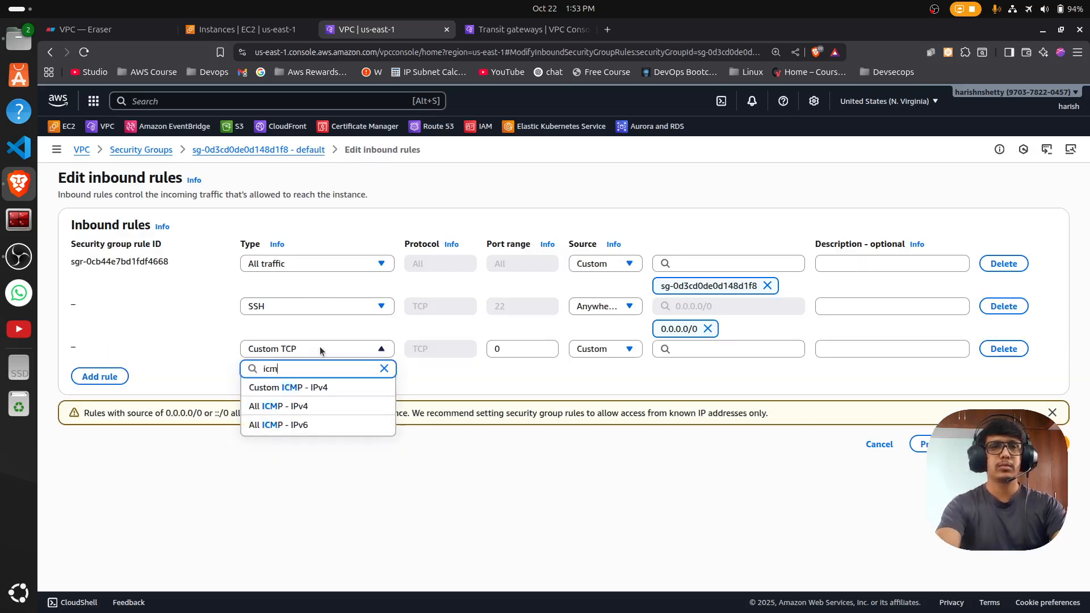
text(p)
click(278, 406)
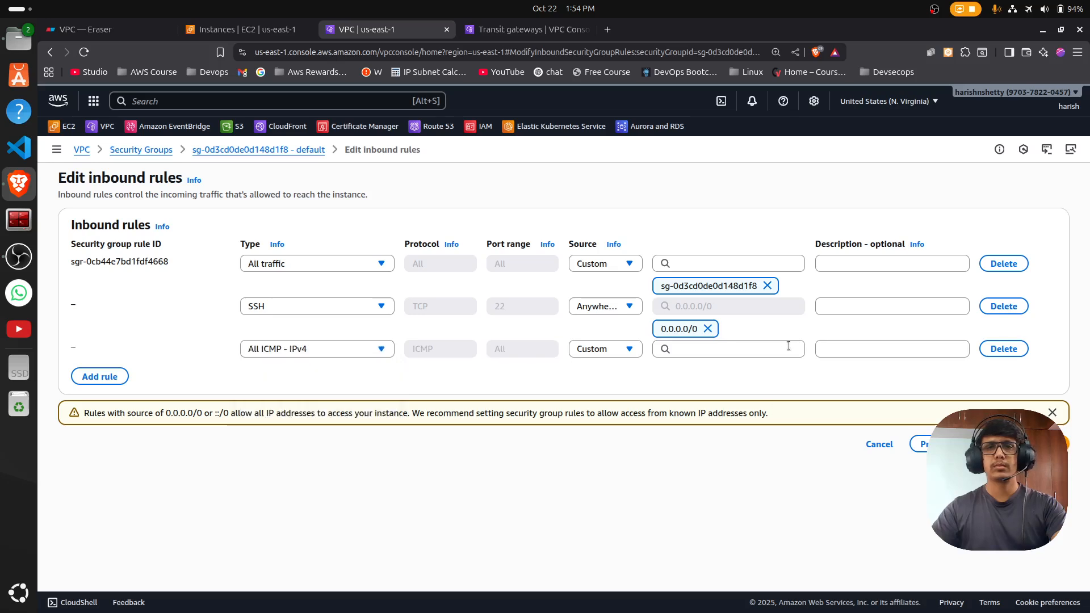
click(711, 348)
click(681, 392)
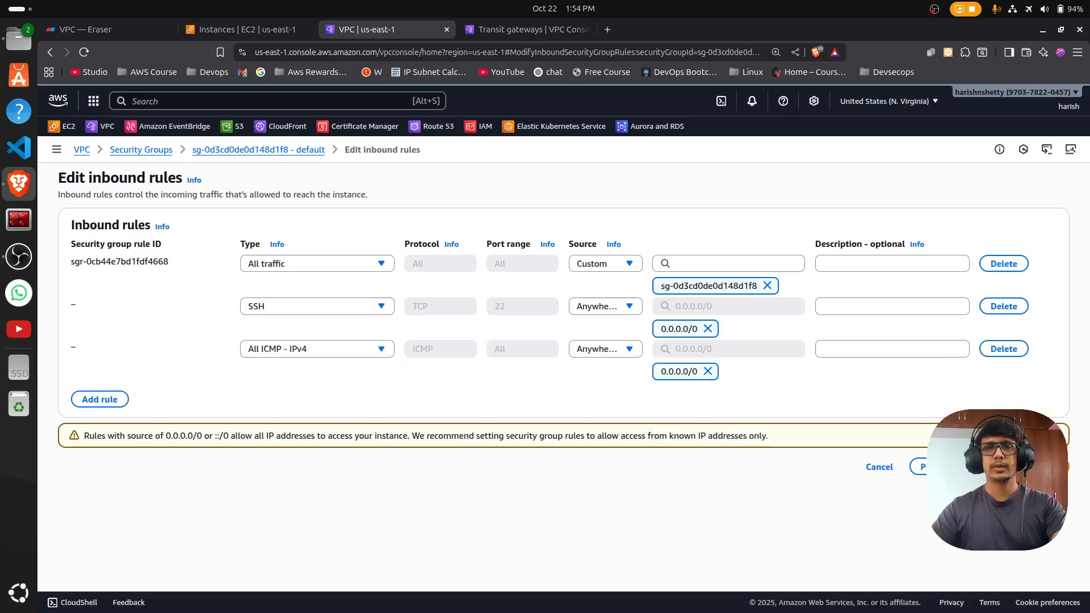
click(1039, 467)
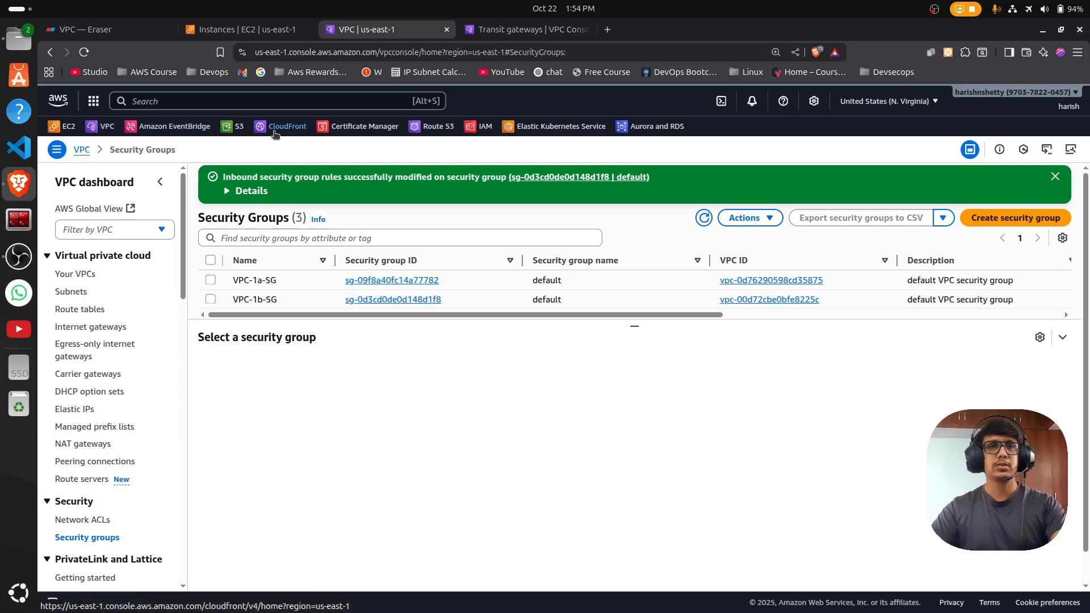
Step: Search the AWS services for IAM and open its dashboard in a new browser tab
click(288, 102)
text(iam)
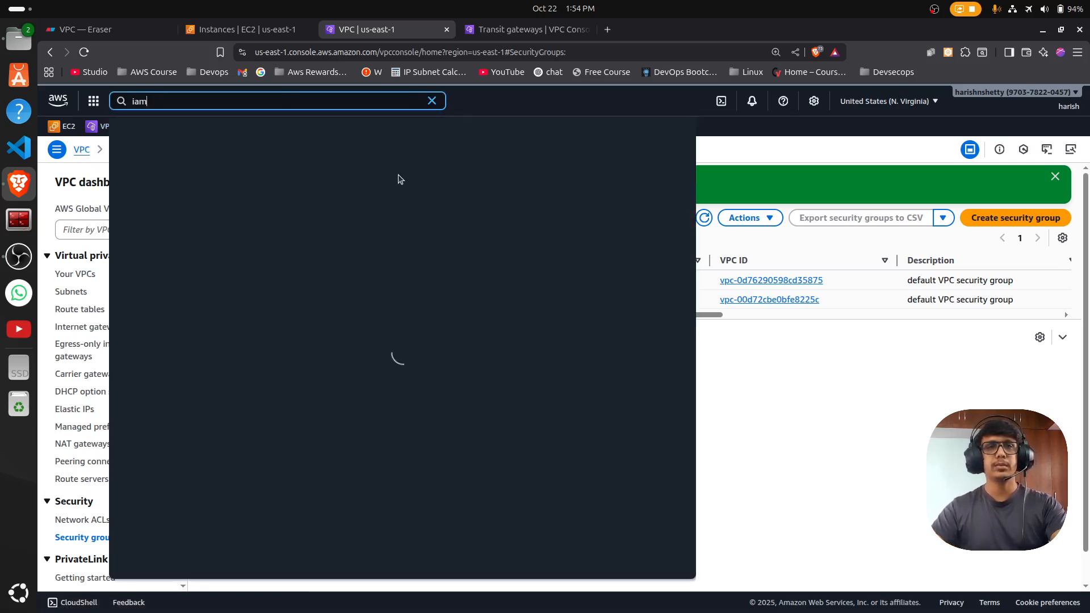
middle_click(309, 168)
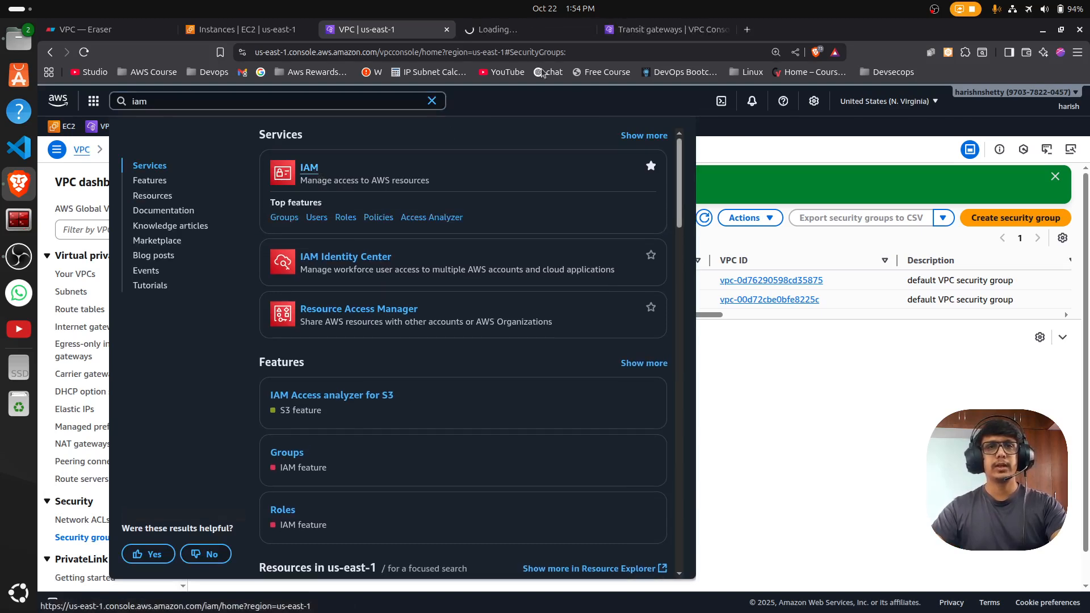
click(531, 30)
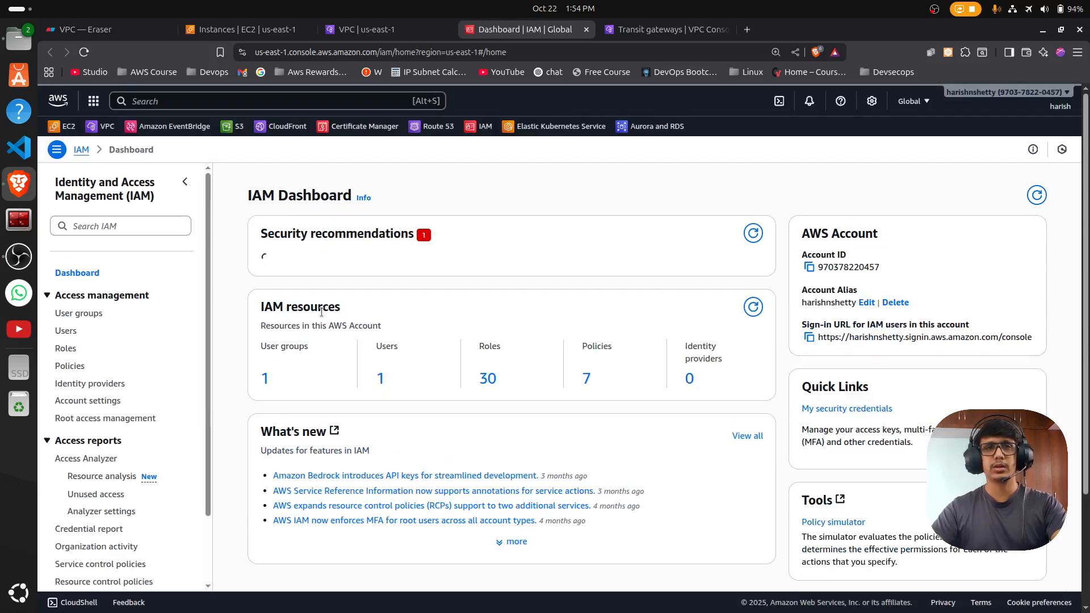
Step: Start creating an IAM role for the AWS service trusted entity type with the EC2 use case
scroll(407, 393, down, 2)
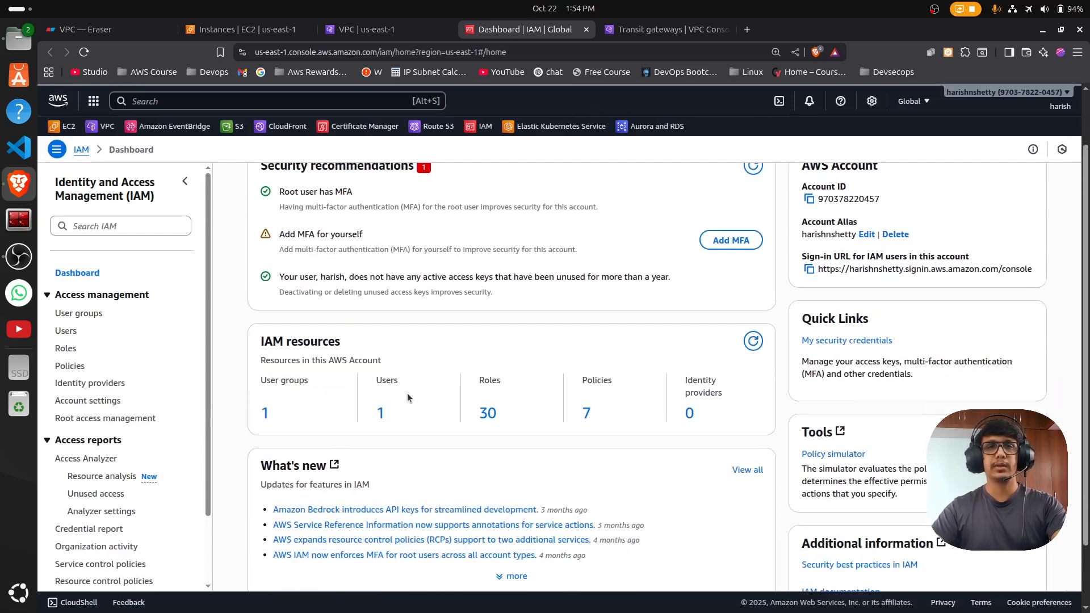
click(494, 414)
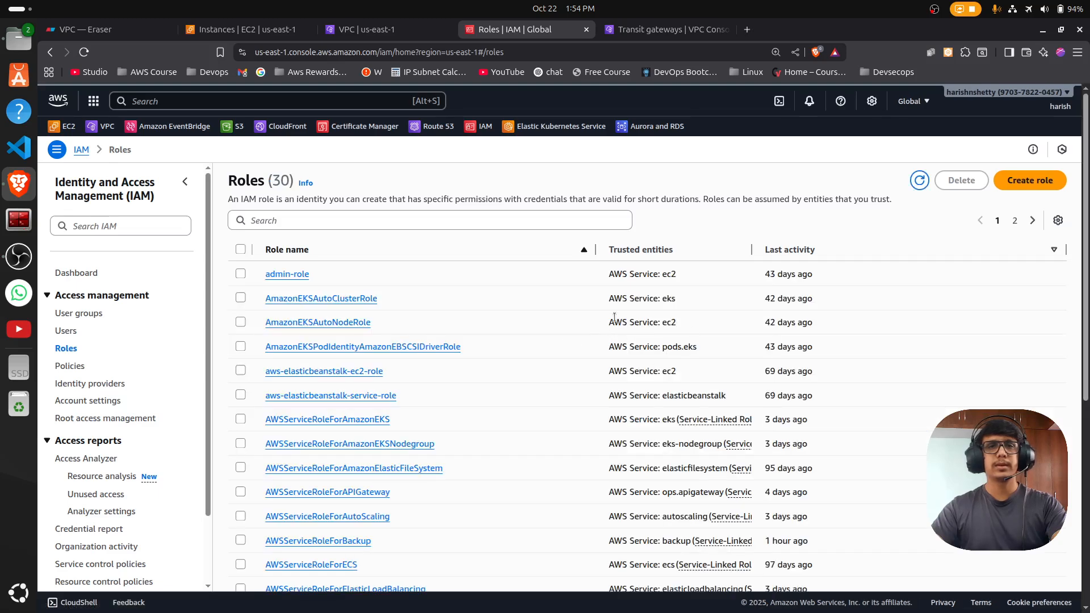
click(1029, 181)
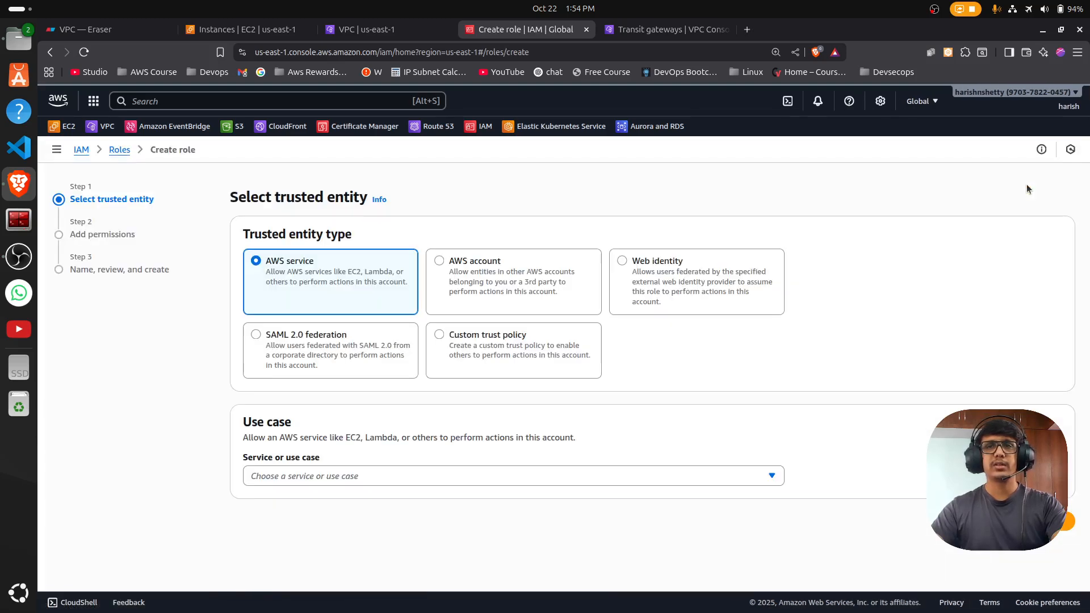
click(328, 475)
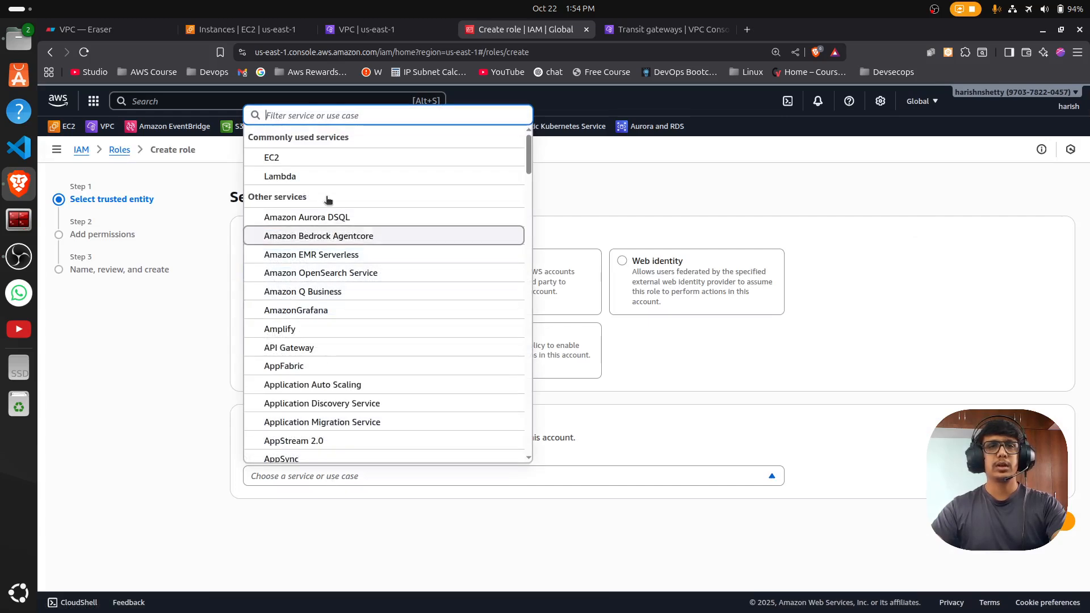
click(283, 159)
scroll(441, 411, down, 4)
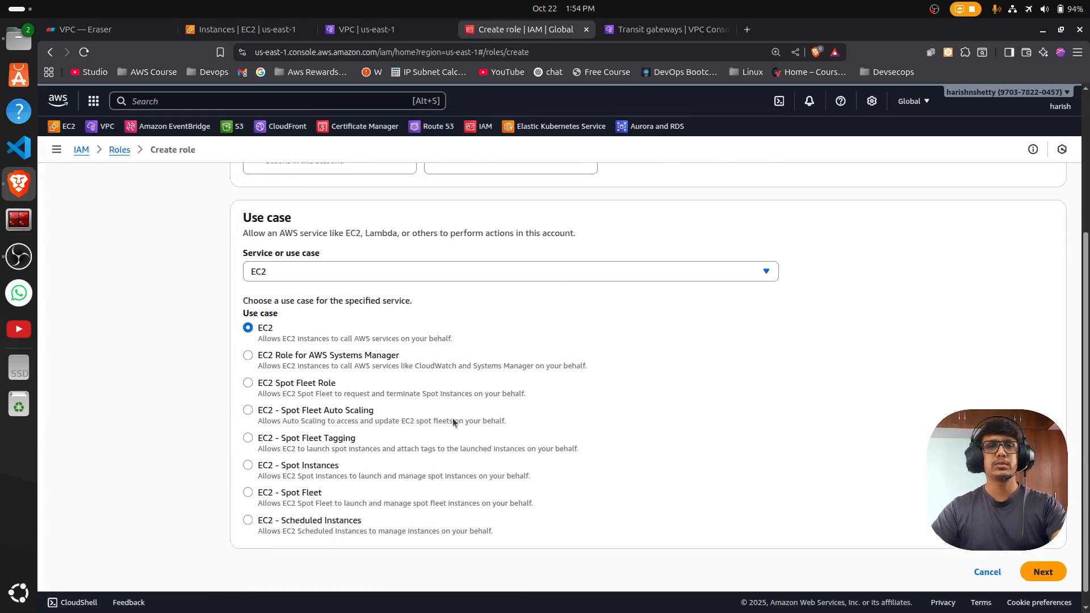
click(1044, 572)
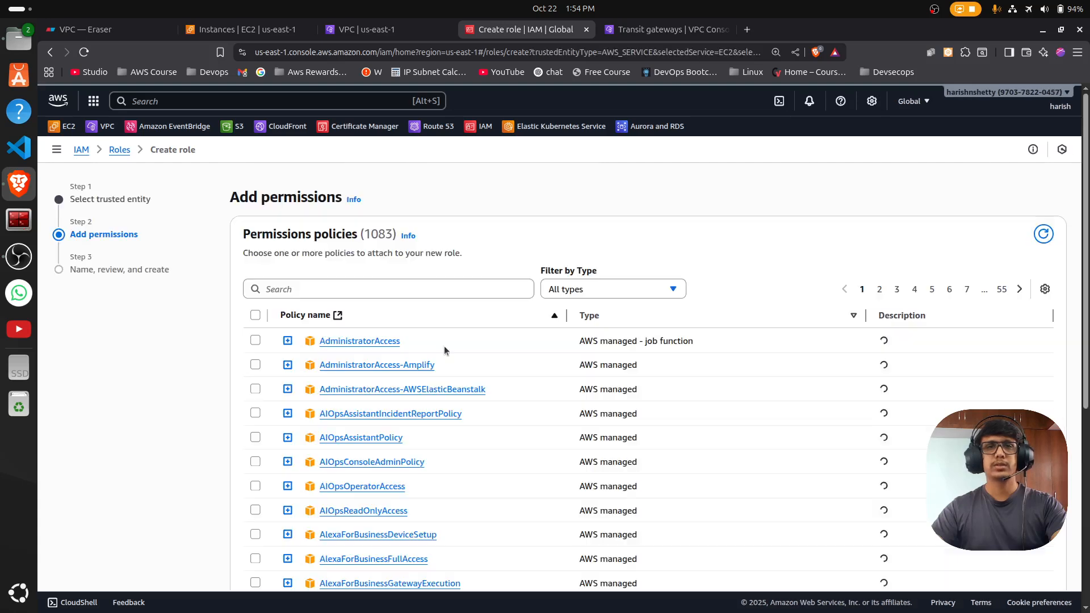
Step: Search the permissions policies for instanceco and add AmazonSSMManagedInstanceCore to the new role
click(334, 295)
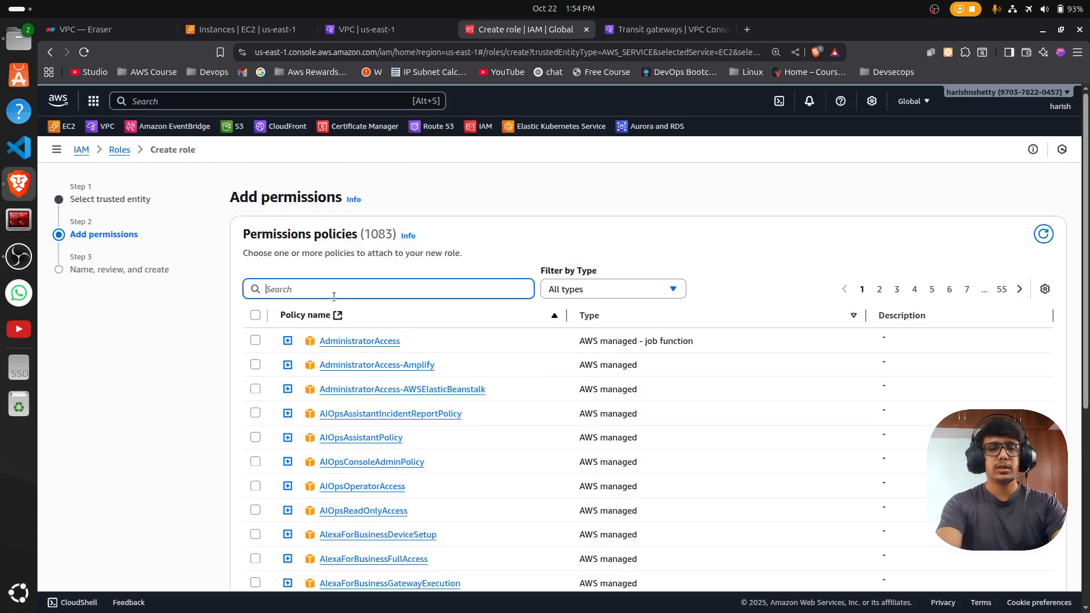
text(inc)
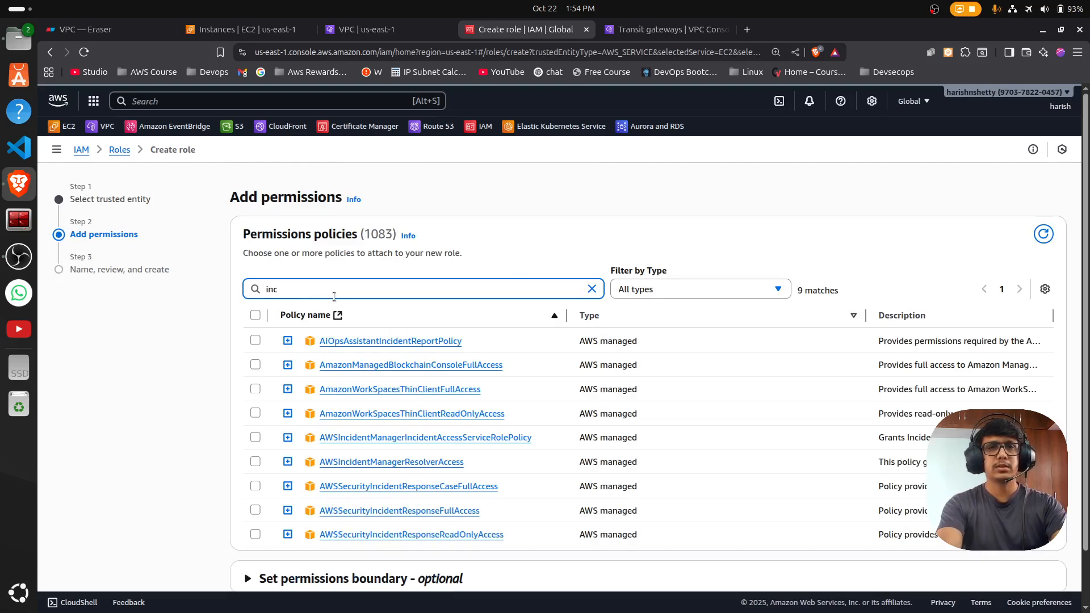
key(BackSpace)
text(stance)
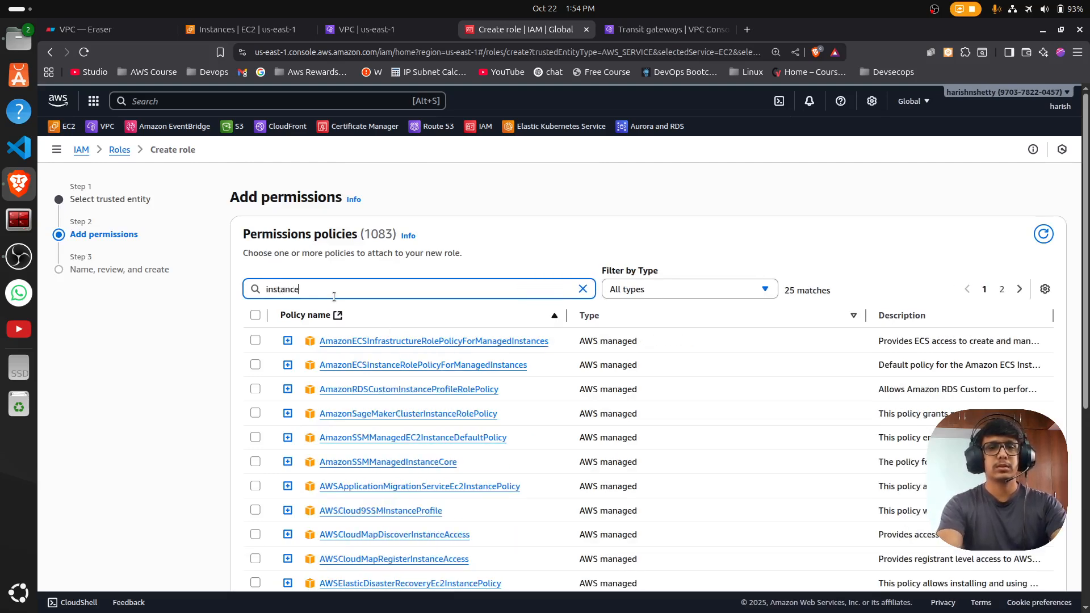
text(co)
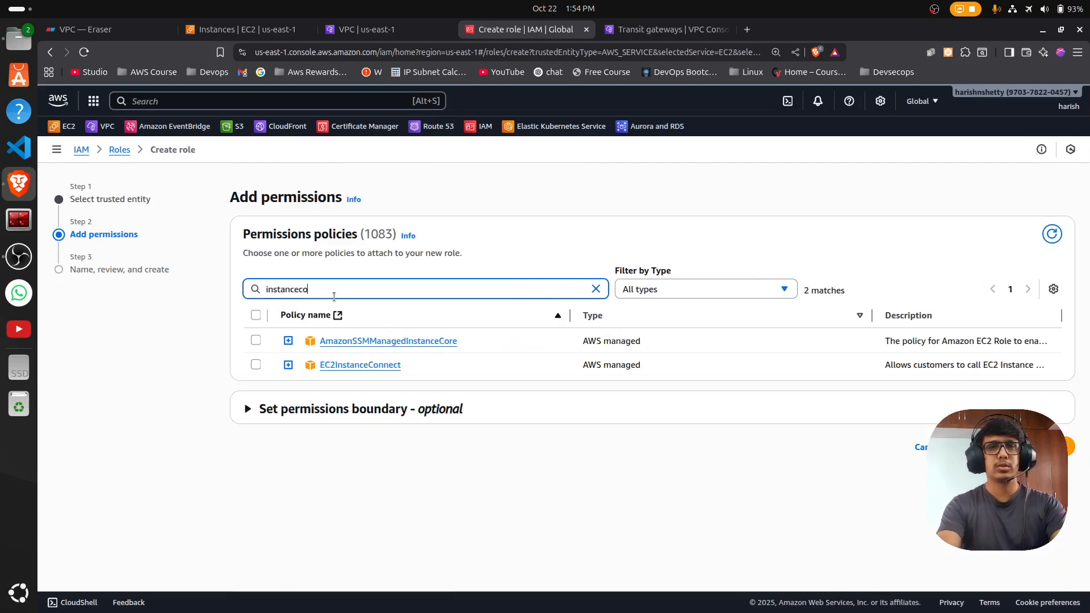
click(256, 341)
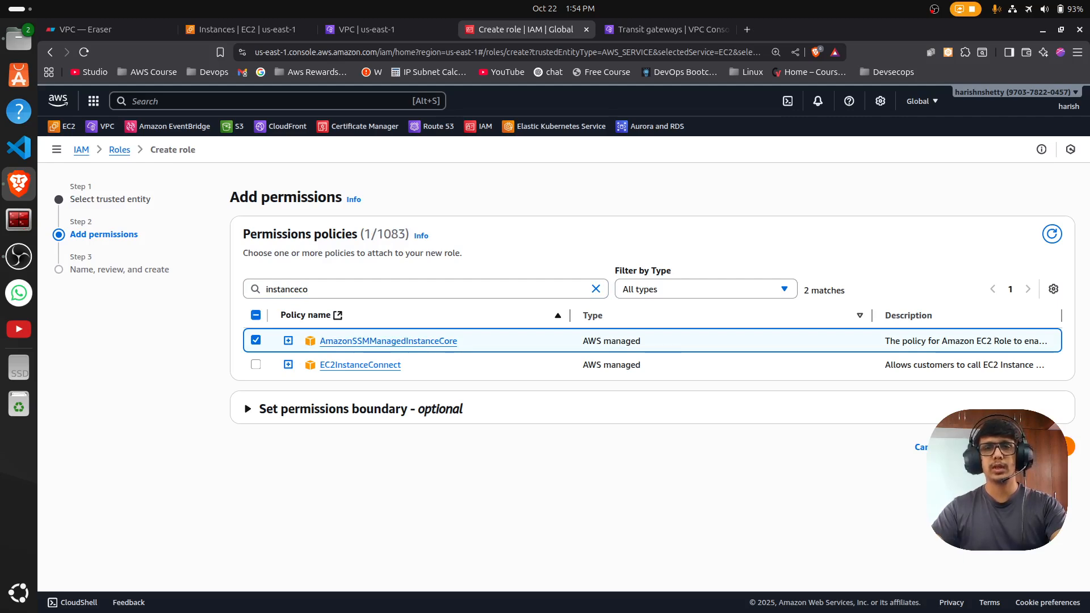
click(1061, 447)
Step: Name the role SSM-Connect and create it, and search the roles list for ssm
click(331, 289)
text(SSM-Connect)
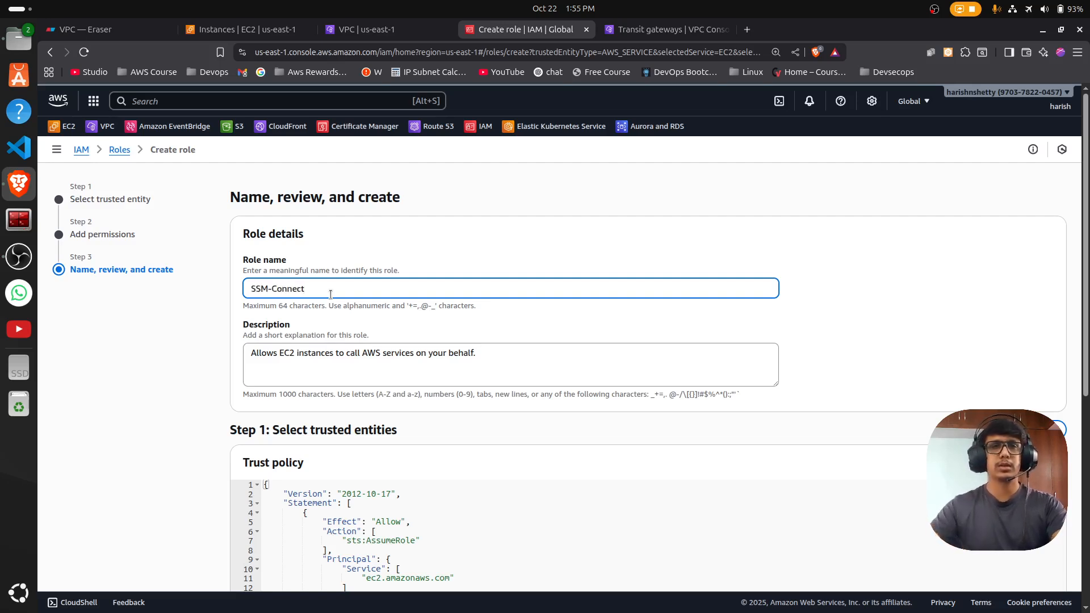
scroll(537, 452, down, 6)
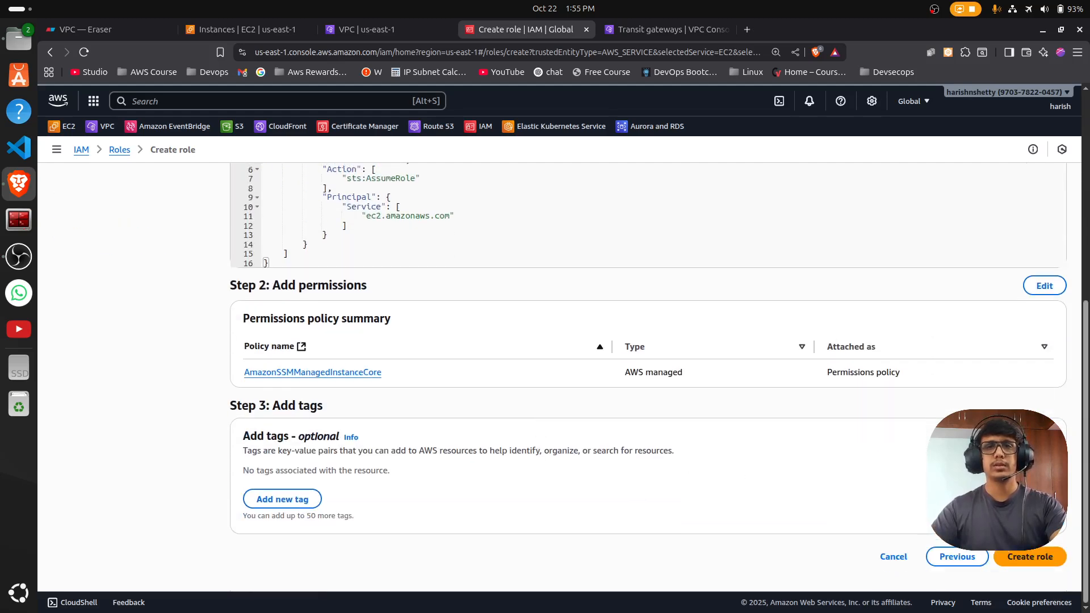
click(1037, 568)
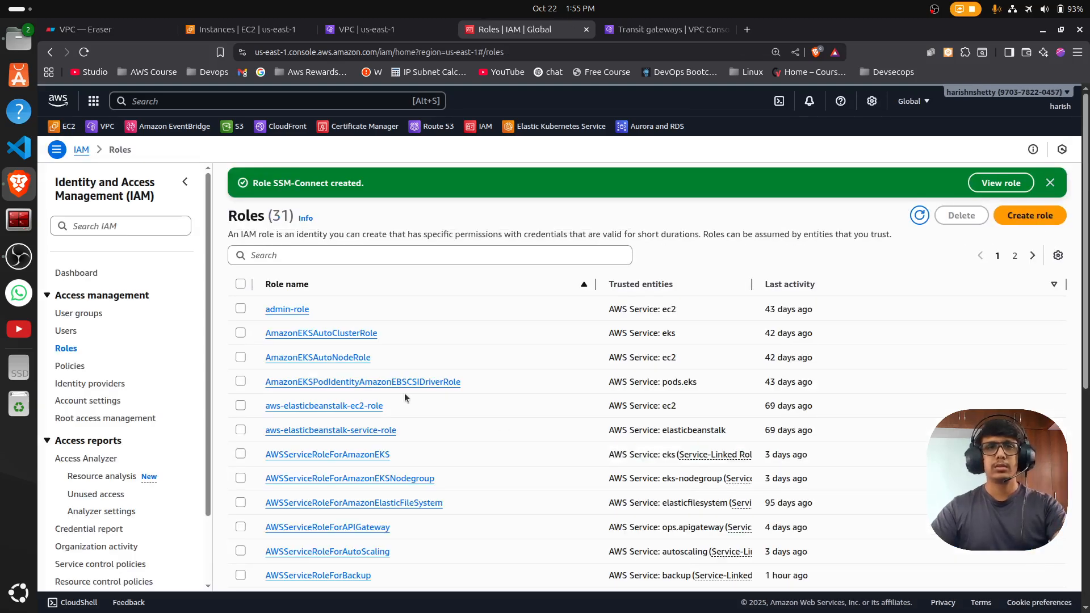
click(285, 256)
text(ssm)
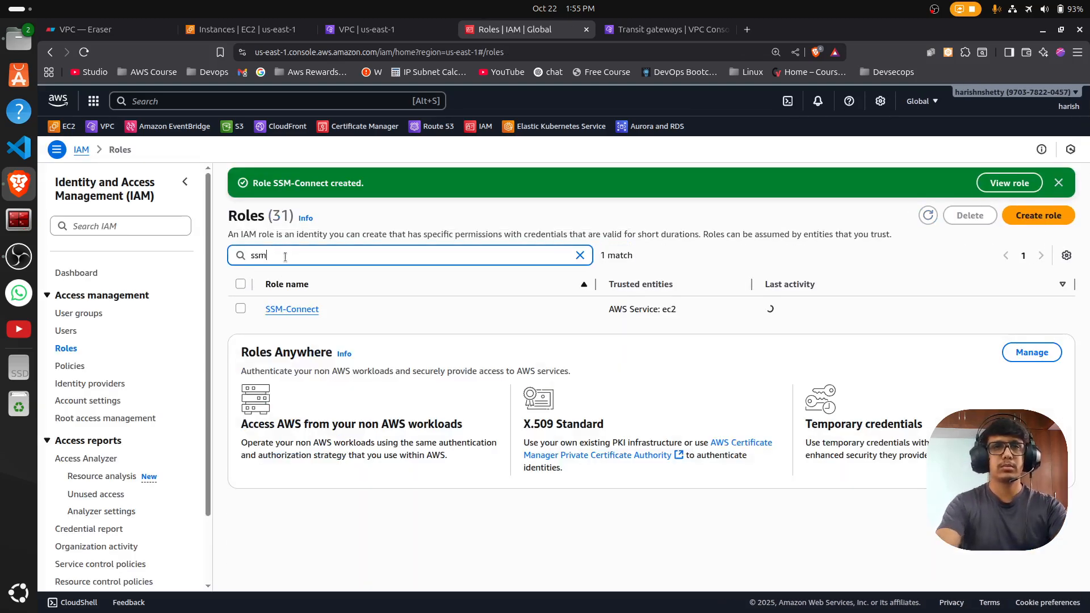
Step: Start launching a new EC2 instance in North Virginia and name it private-1a
click(244, 33)
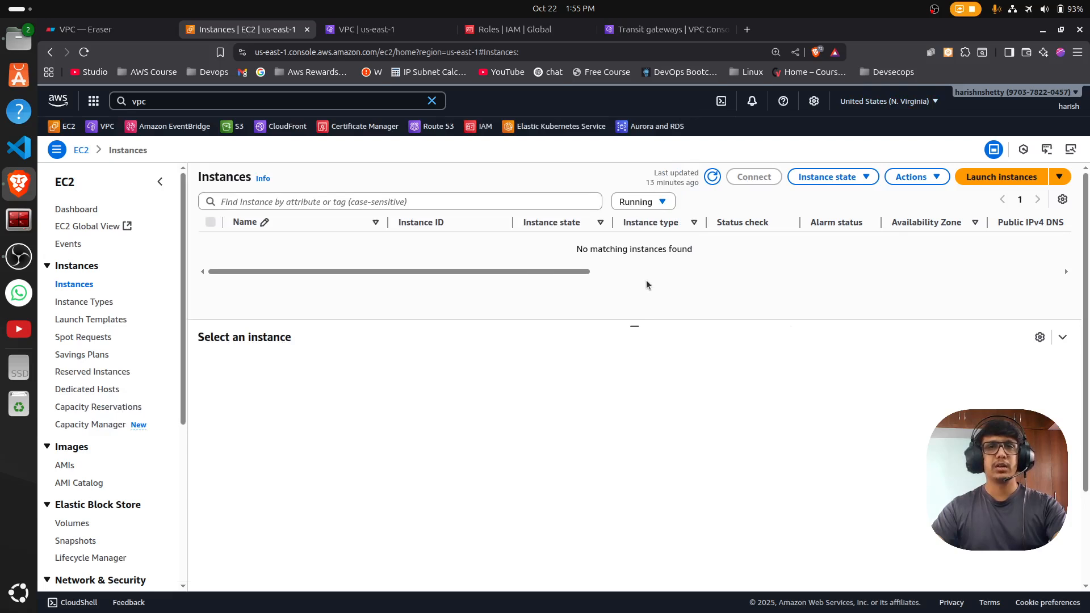
click(1002, 177)
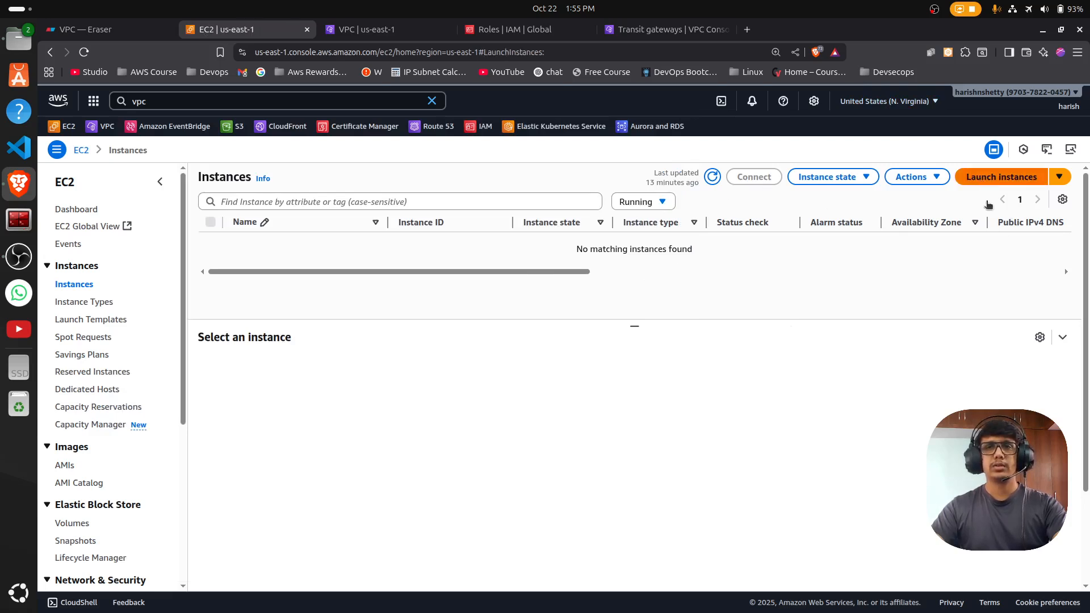
click(162, 274)
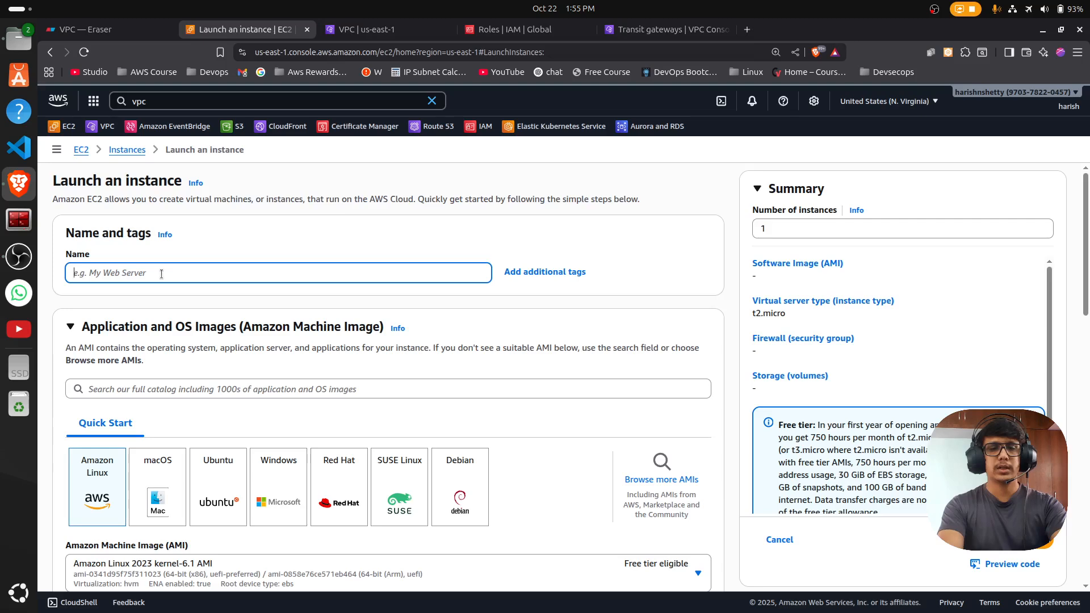
text(private)
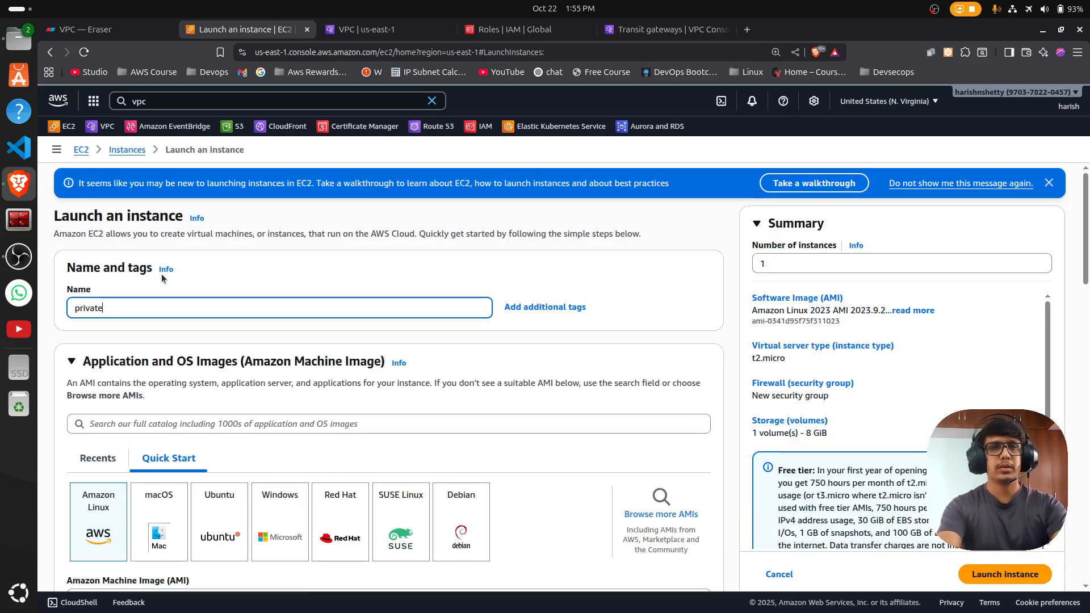
text(-1a)
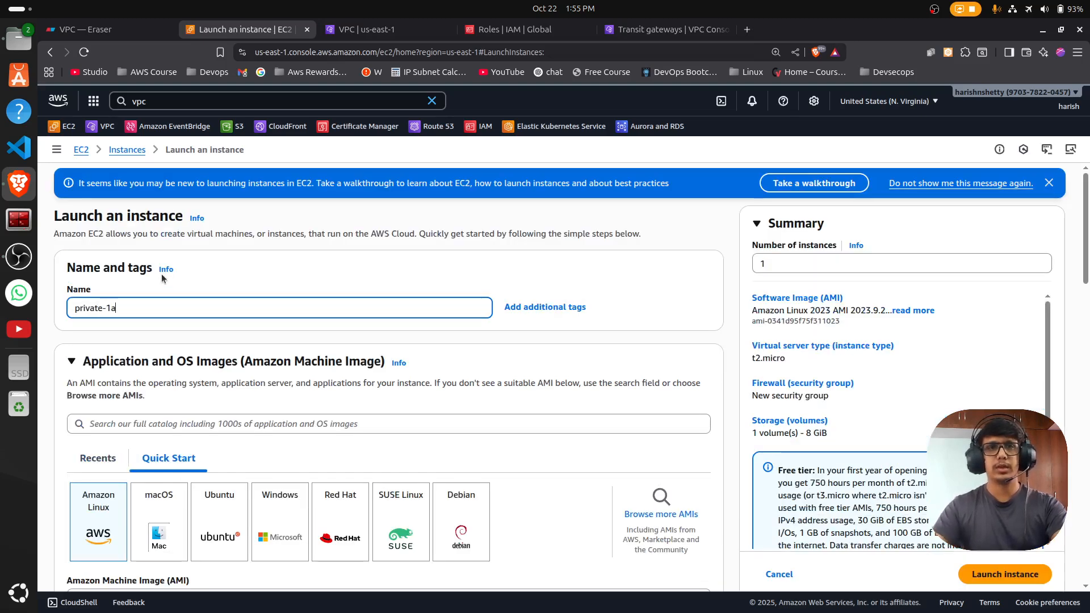
Step: Keep the default Amazon Linux image and t2.micro type, and select nv-keypair as the instance's key pair
scroll(204, 333, down, 7)
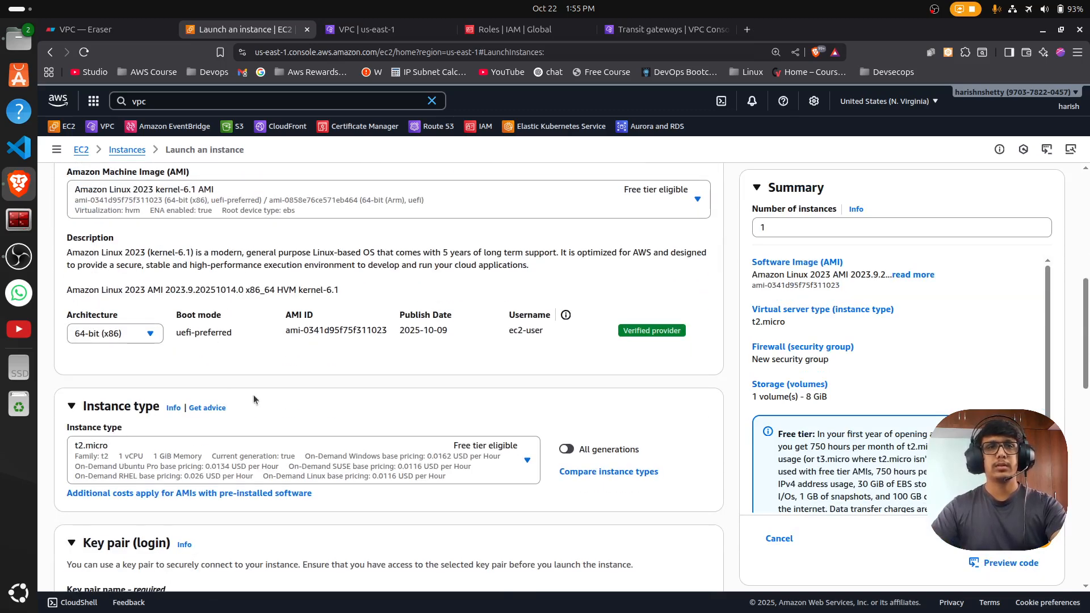
scroll(241, 439, down, 2)
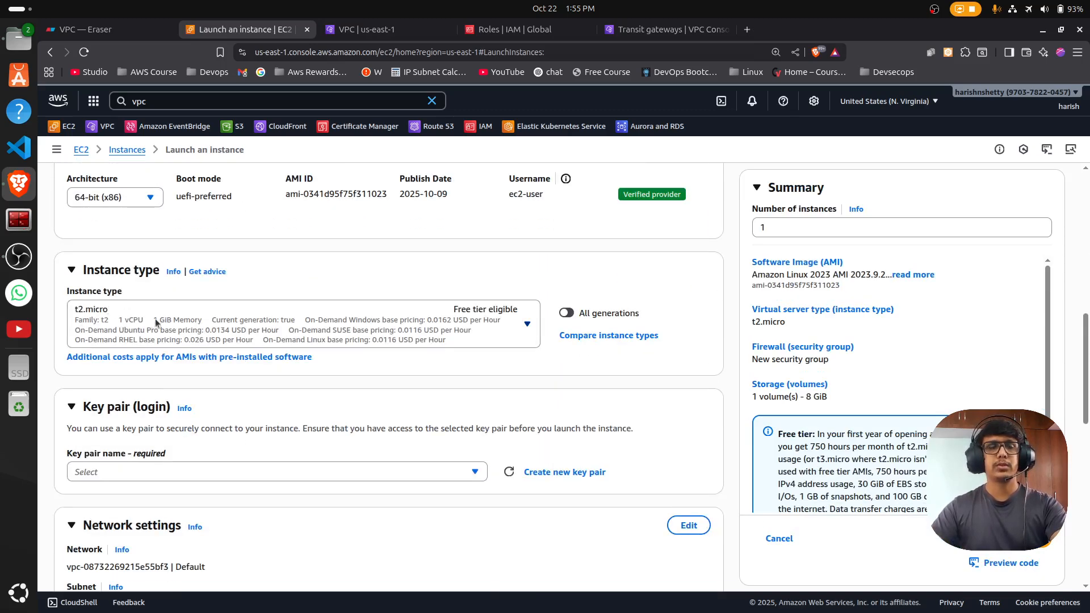
scroll(367, 405, down, 2)
click(204, 336)
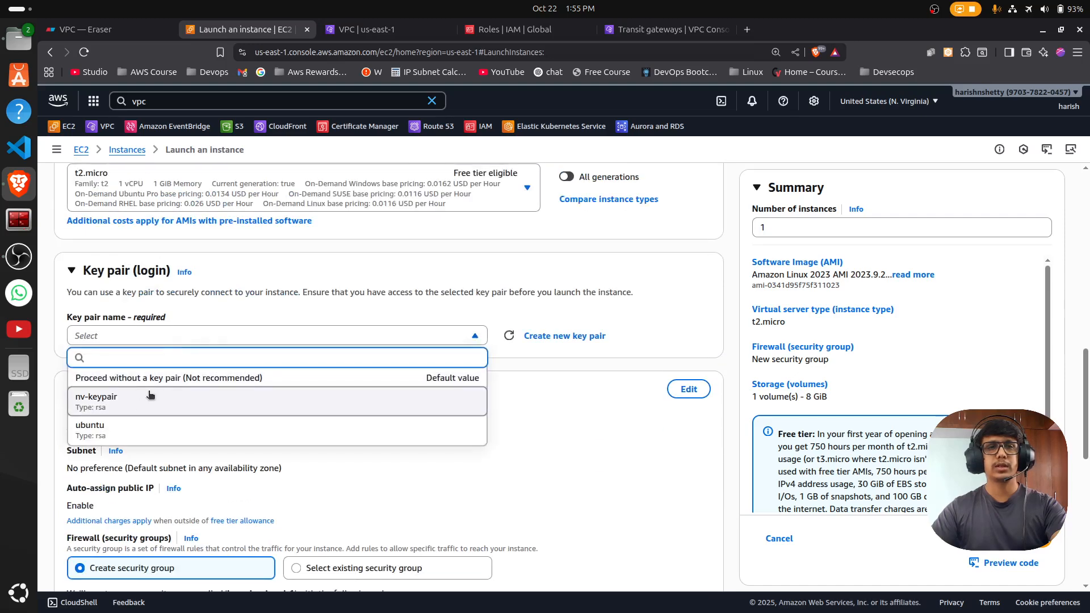
click(130, 402)
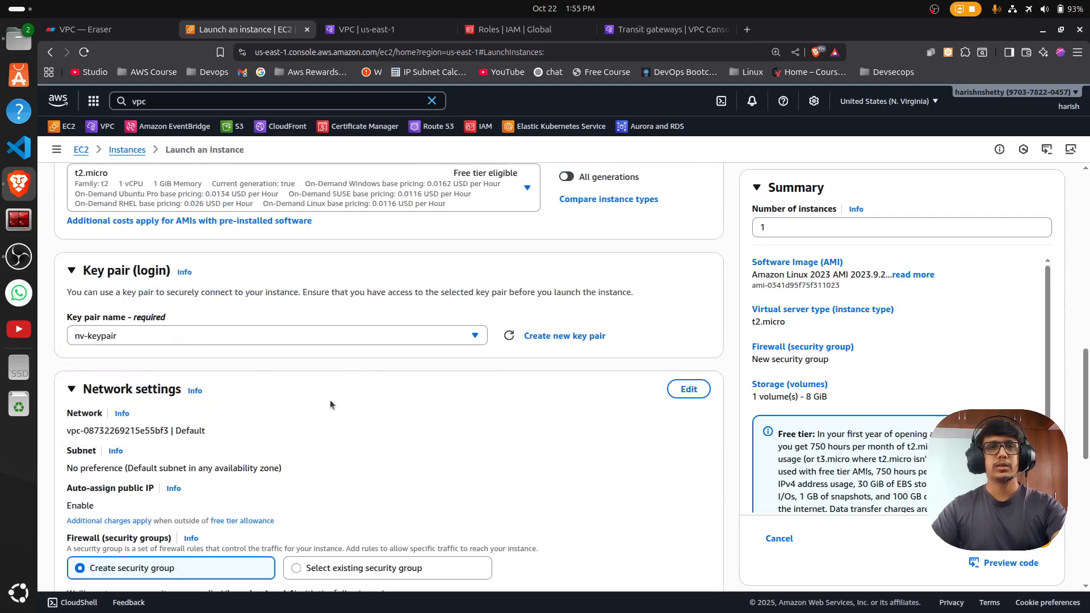
Step: Edit the instance's network settings to use vpc-1a-vpc and the subnet vpc-1a-subnet-private1-us-east-1a
click(707, 396)
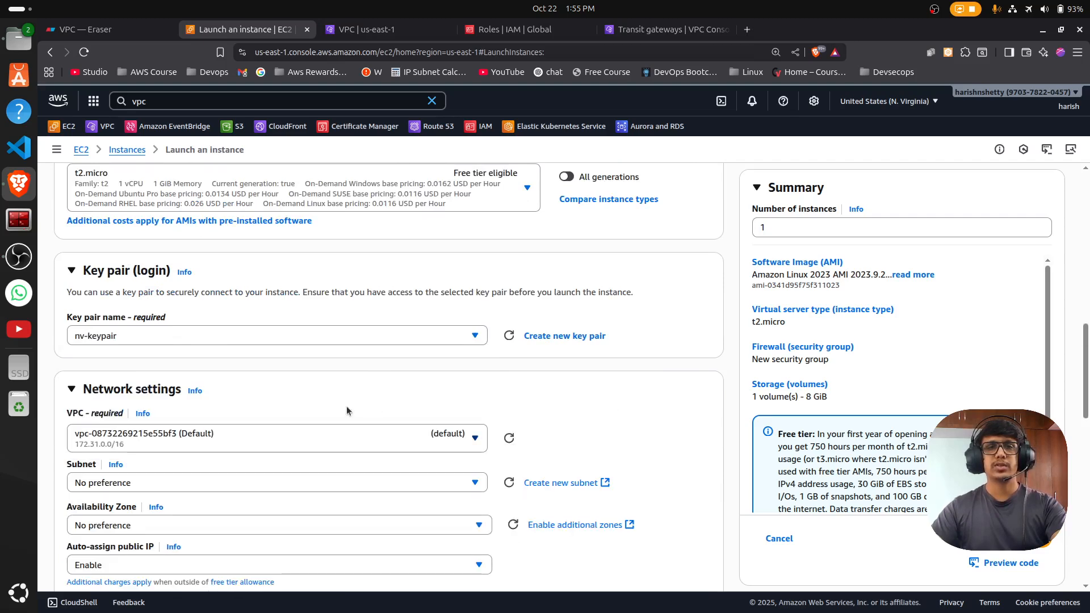
scroll(248, 375, down, 1)
click(248, 375)
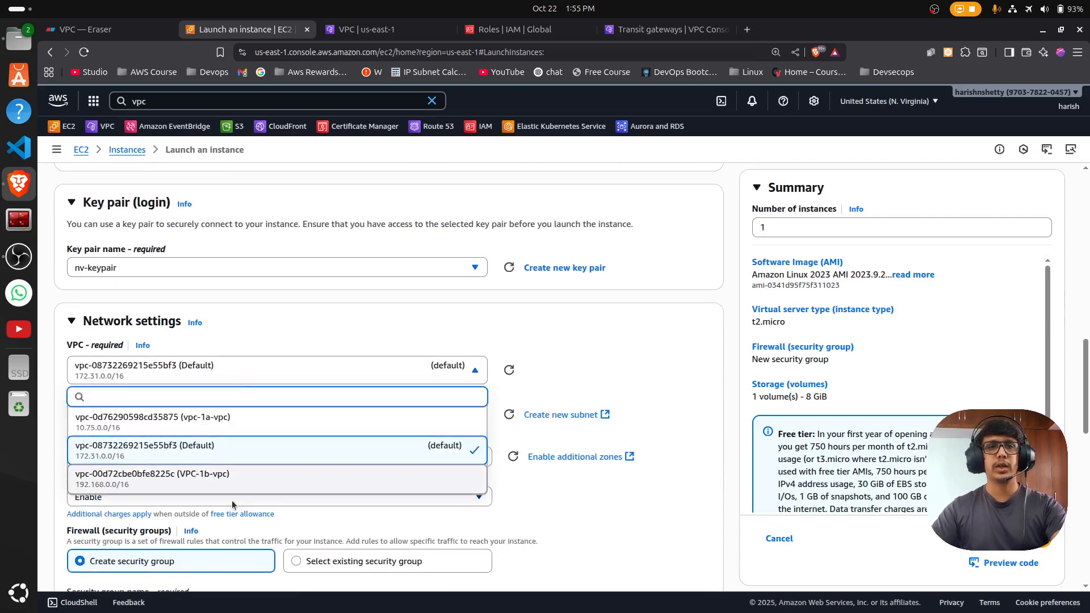
click(227, 431)
scroll(292, 407, down, 1)
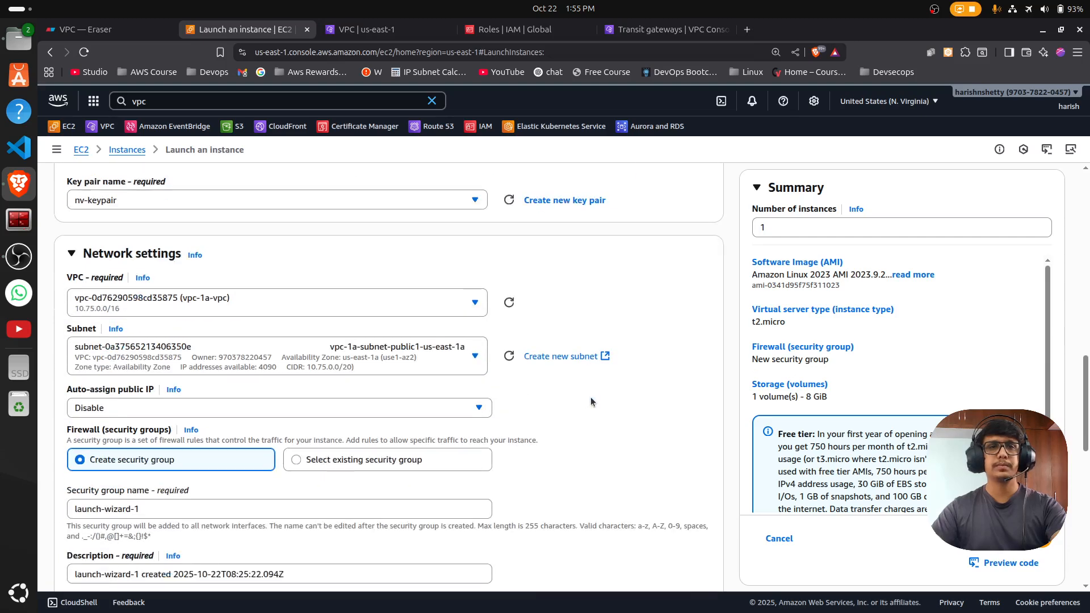
click(373, 363)
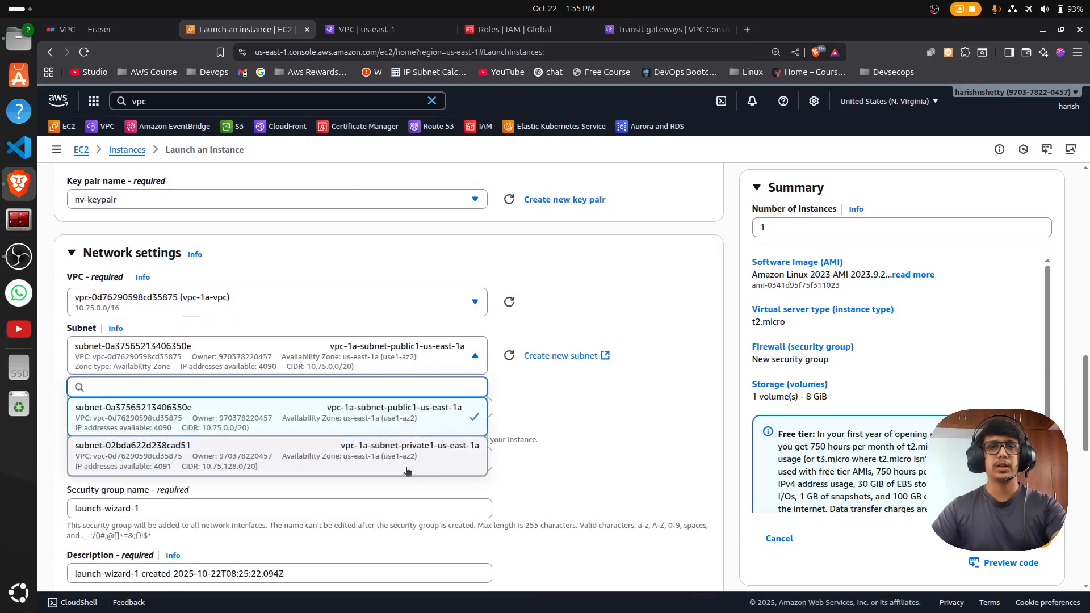
click(456, 460)
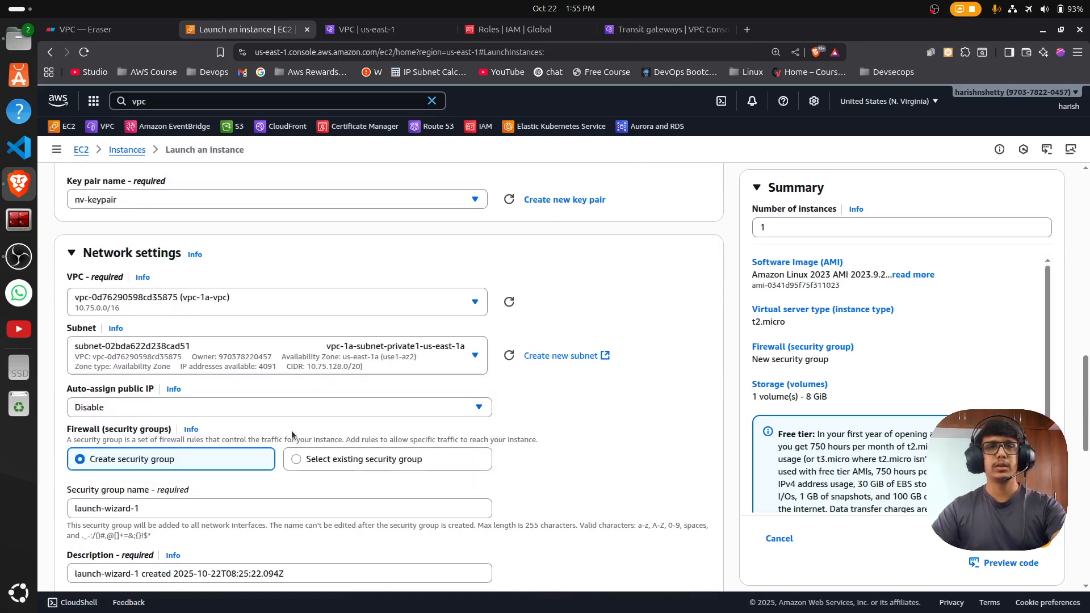
click(241, 414)
click(241, 414)
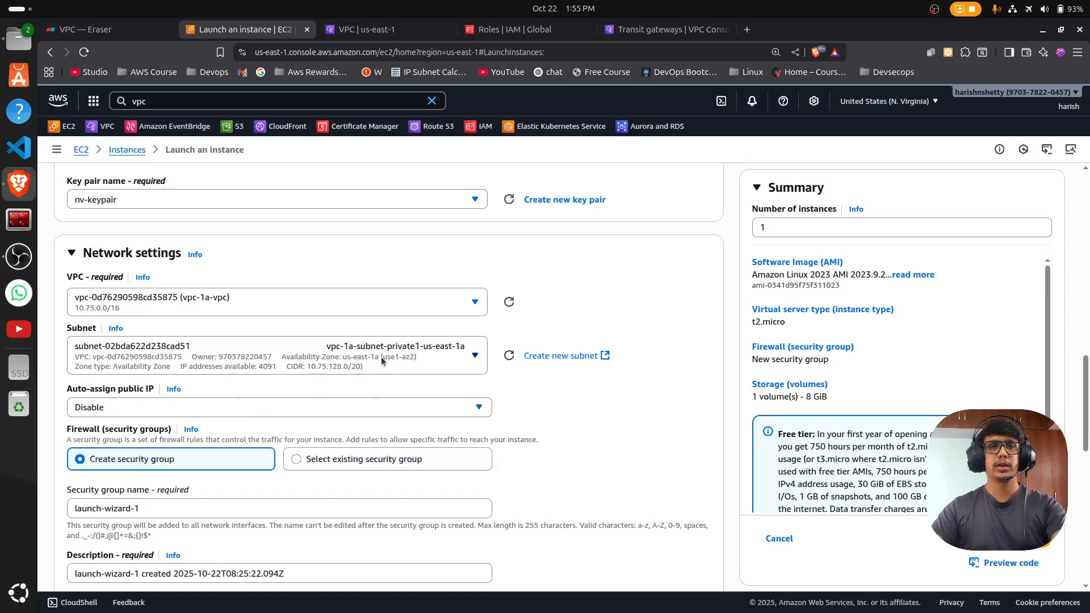
Step: Switch the instance's firewall to use an existing security group and list the available groups
scroll(670, 429, down, 3)
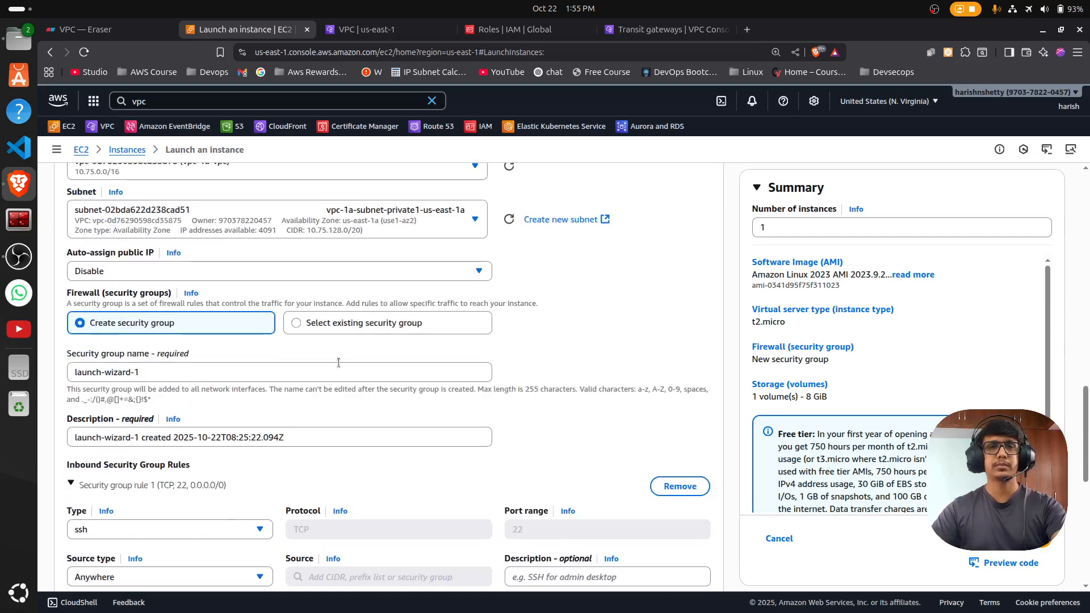
click(340, 327)
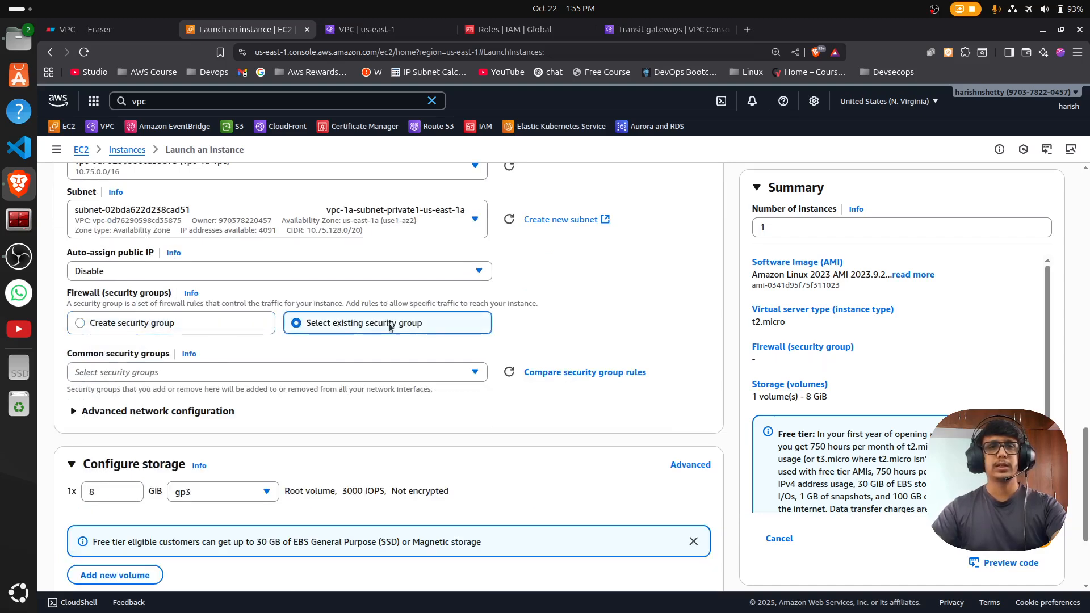
click(318, 373)
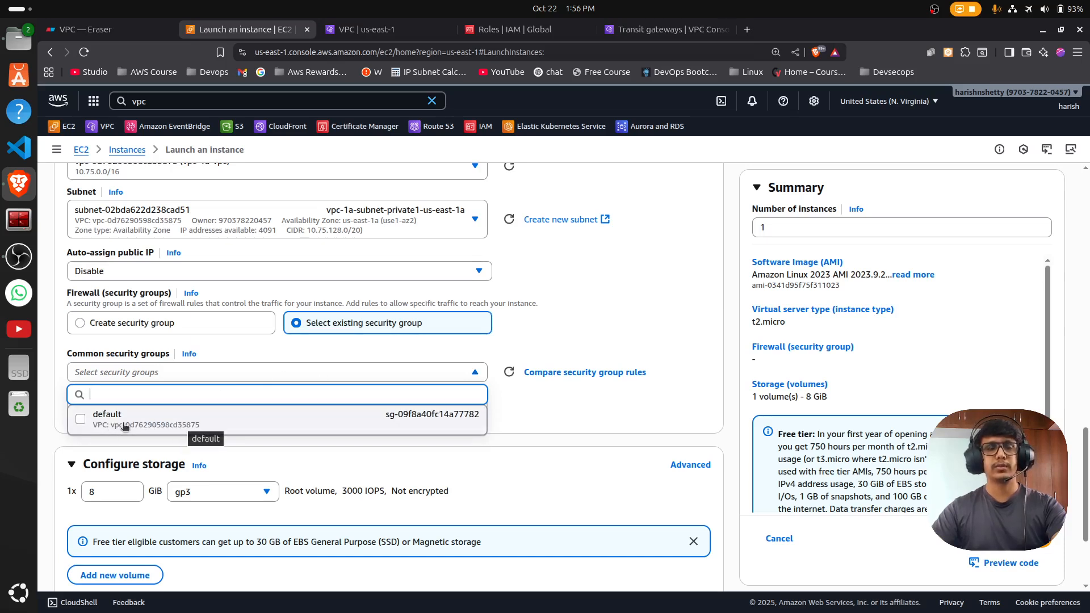
Step: Check in the VPC console's security groups list that the offered default group is VPC-1a-SG, comparing its security group and VPC IDs
click(367, 30)
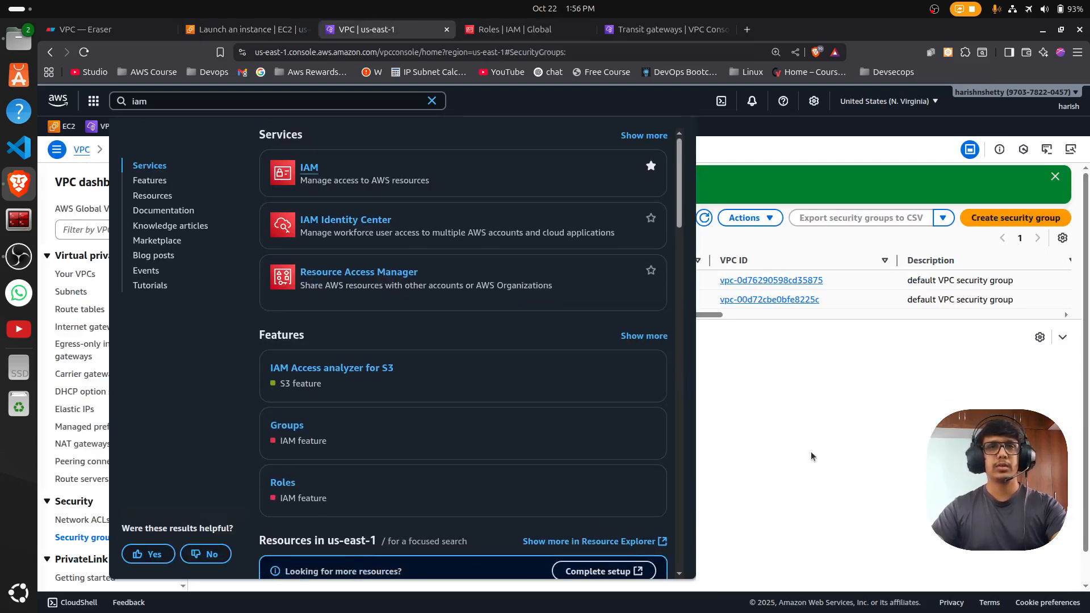
click(771, 445)
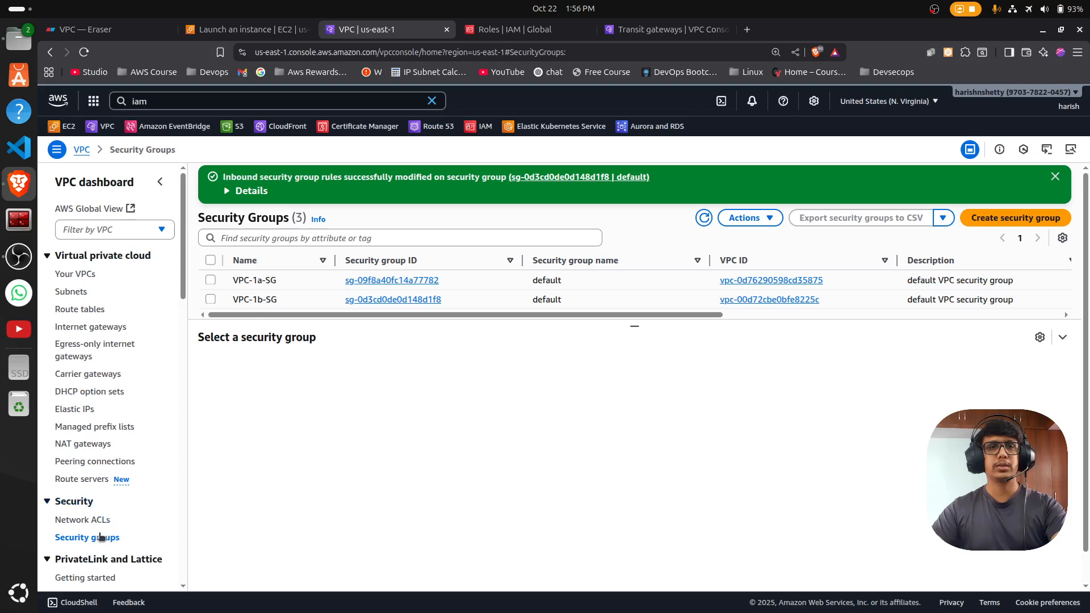
click(1054, 177)
click(712, 176)
click(255, 29)
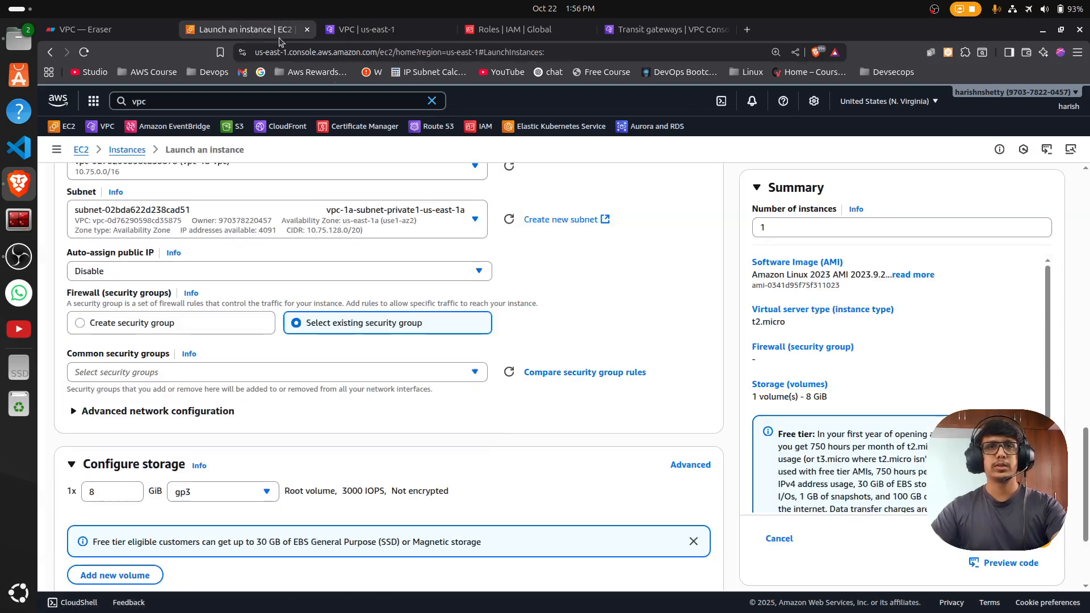
click(191, 372)
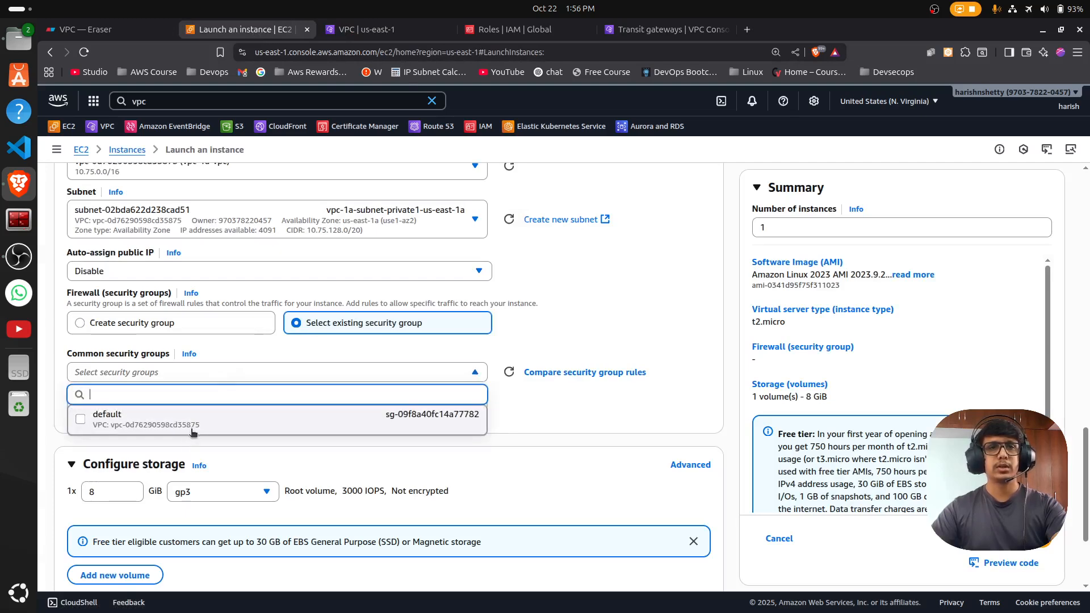
click(366, 29)
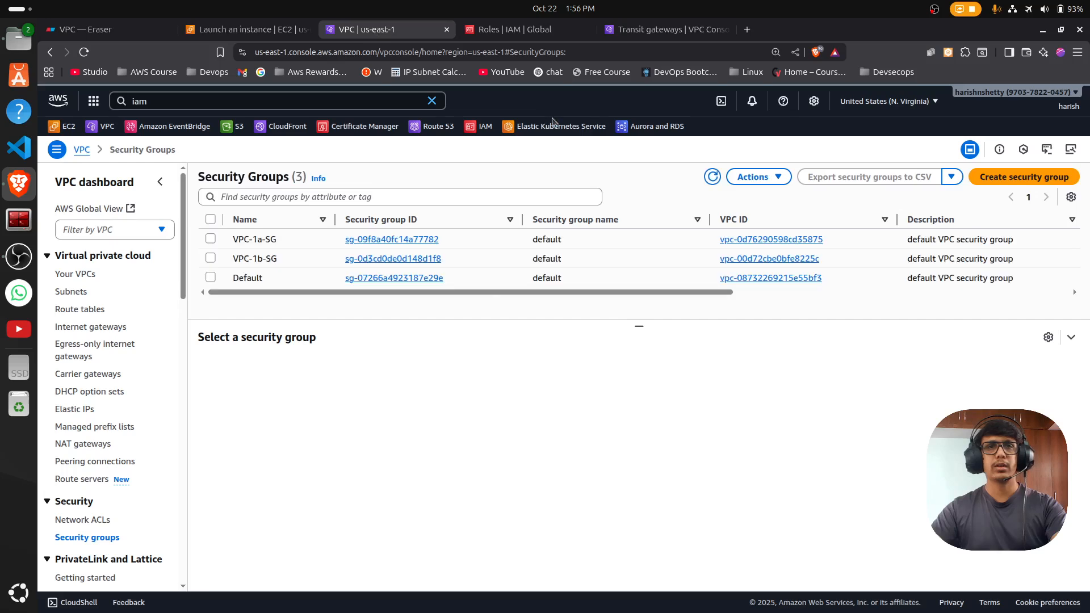
drag(829, 239, 283, 241)
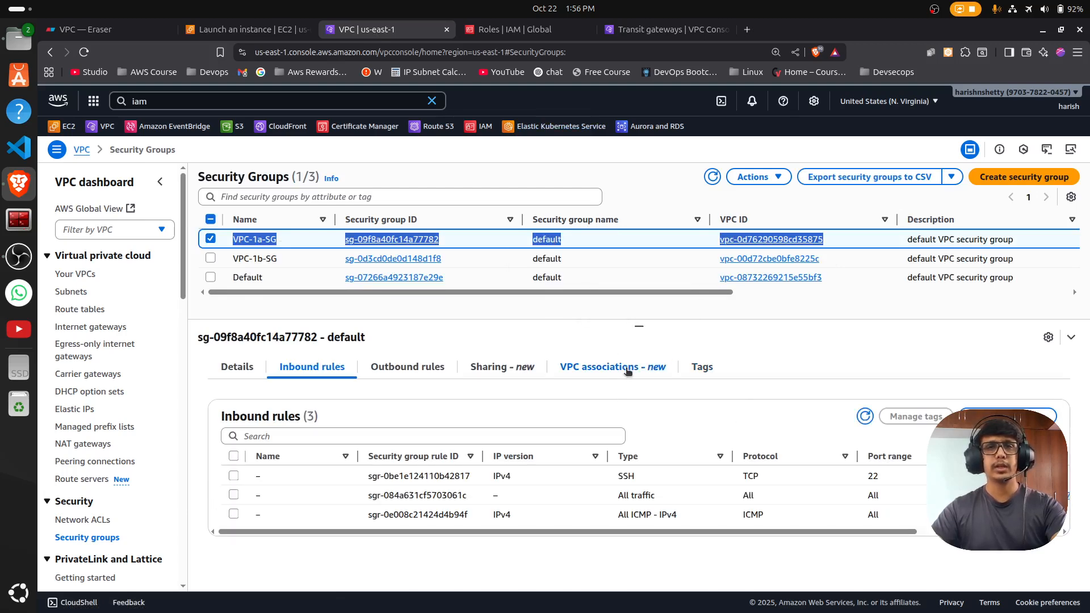
click(616, 318)
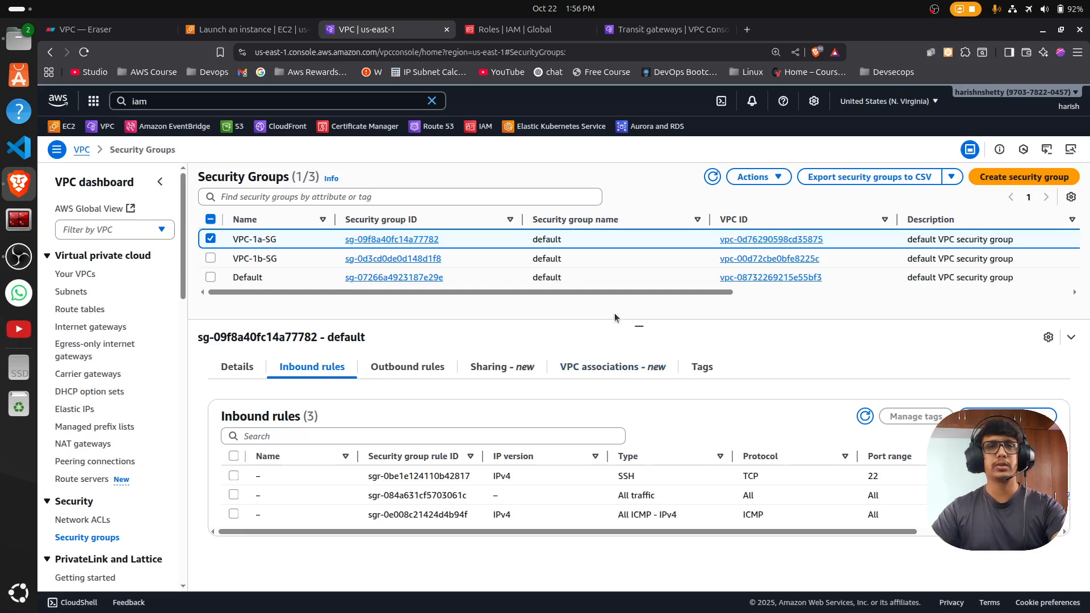
Step: Assign the existing default security group of vpc-1a-vpc to the instance being launched
click(227, 33)
click(246, 372)
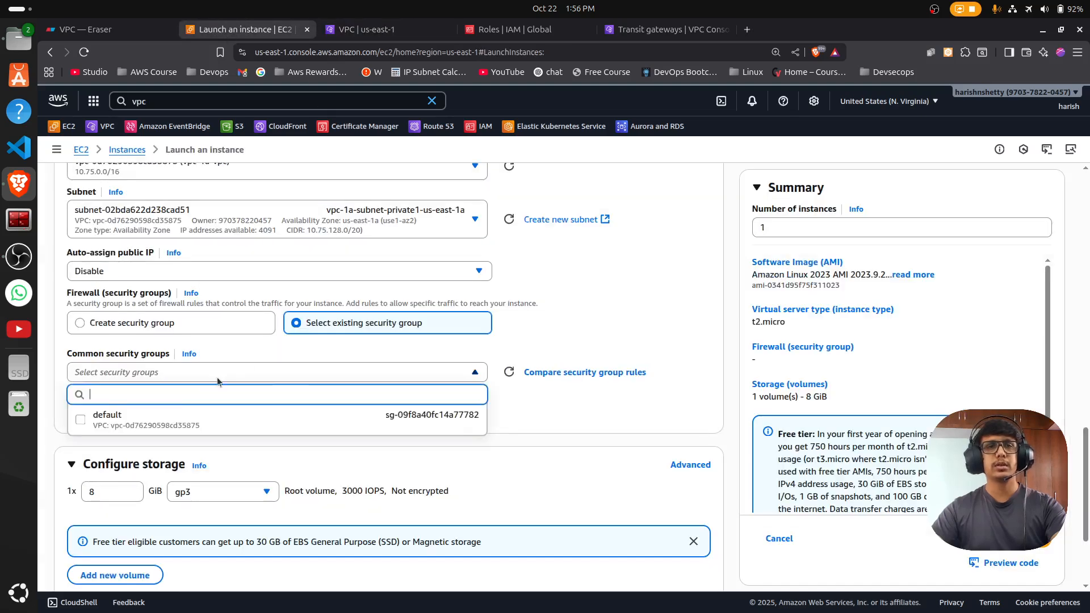
click(152, 422)
Step: Set the IAM instance profile in the instance's advanced details to SSM-Connect
scroll(373, 446, down, 3)
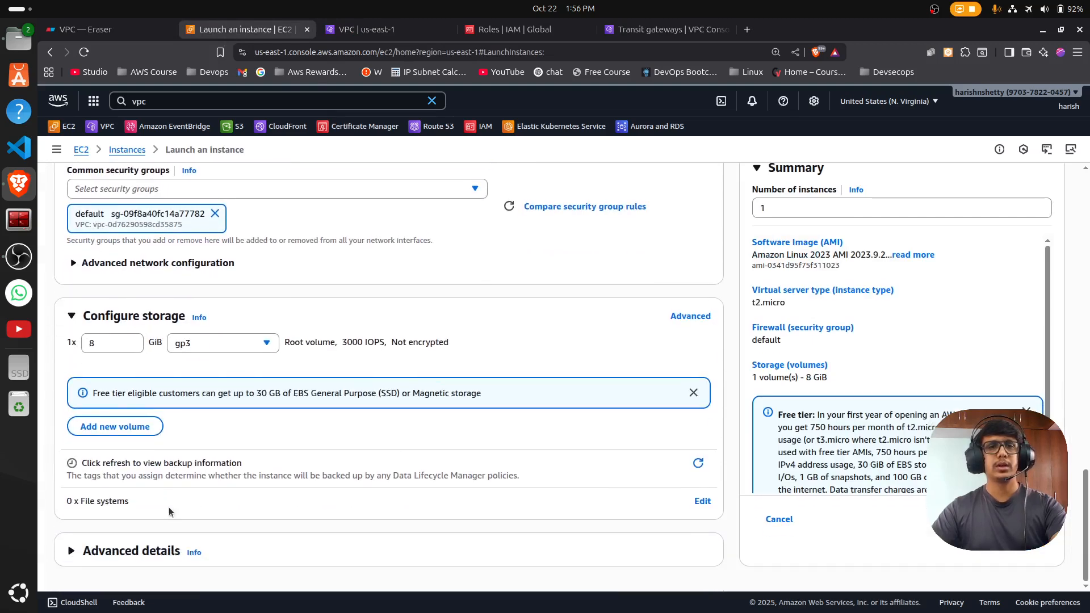
click(128, 552)
scroll(166, 356, down, 2)
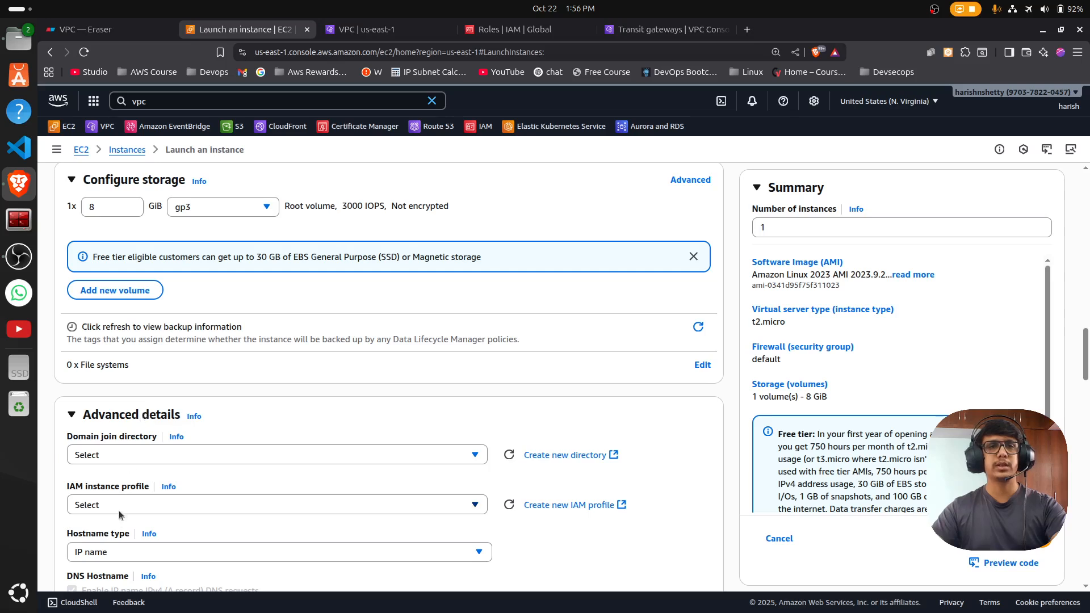
scroll(113, 511, down, 1)
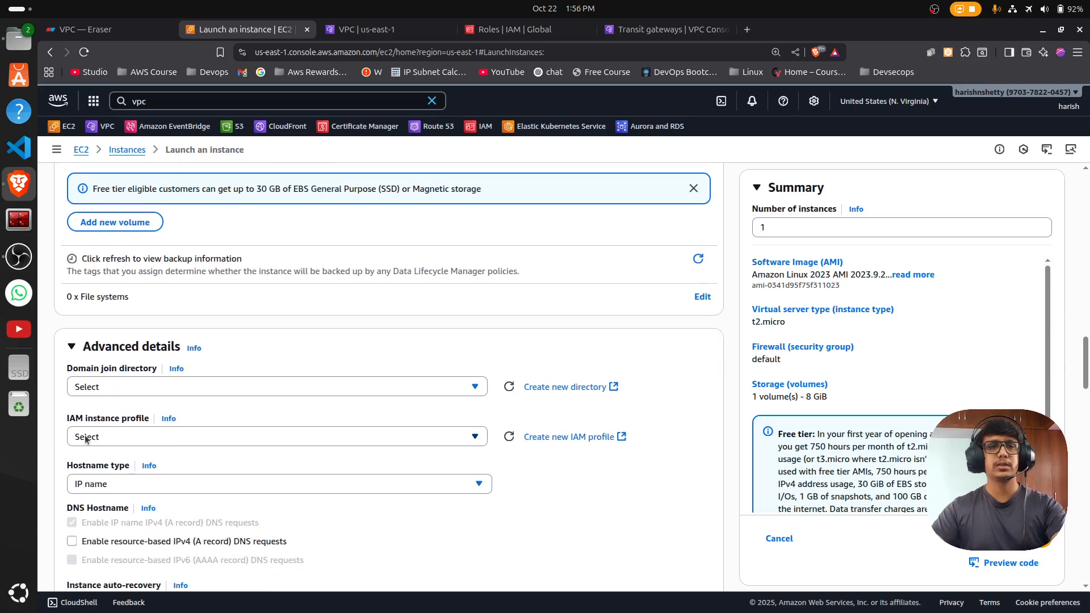
click(113, 442)
text(ssm-con)
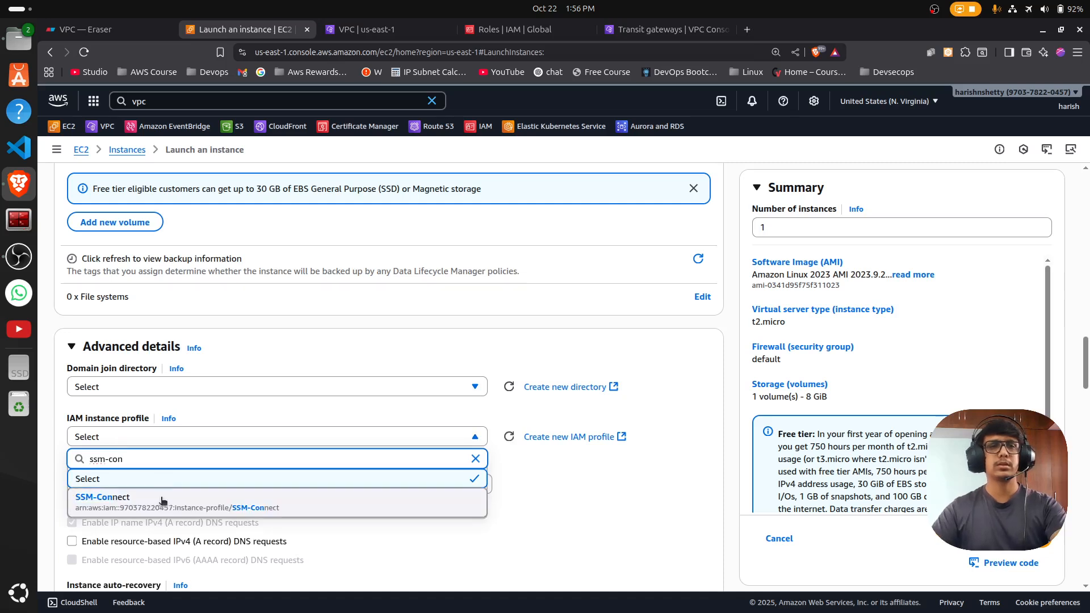
click(161, 505)
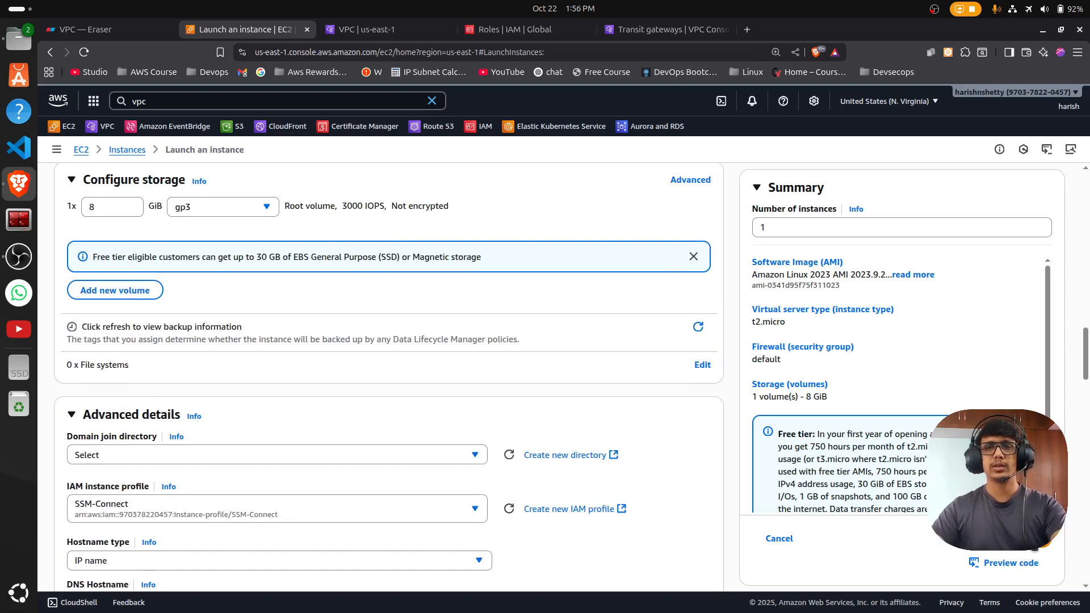
Step: Launch the instance, then return to the instances list and filter it by running
click(1032, 541)
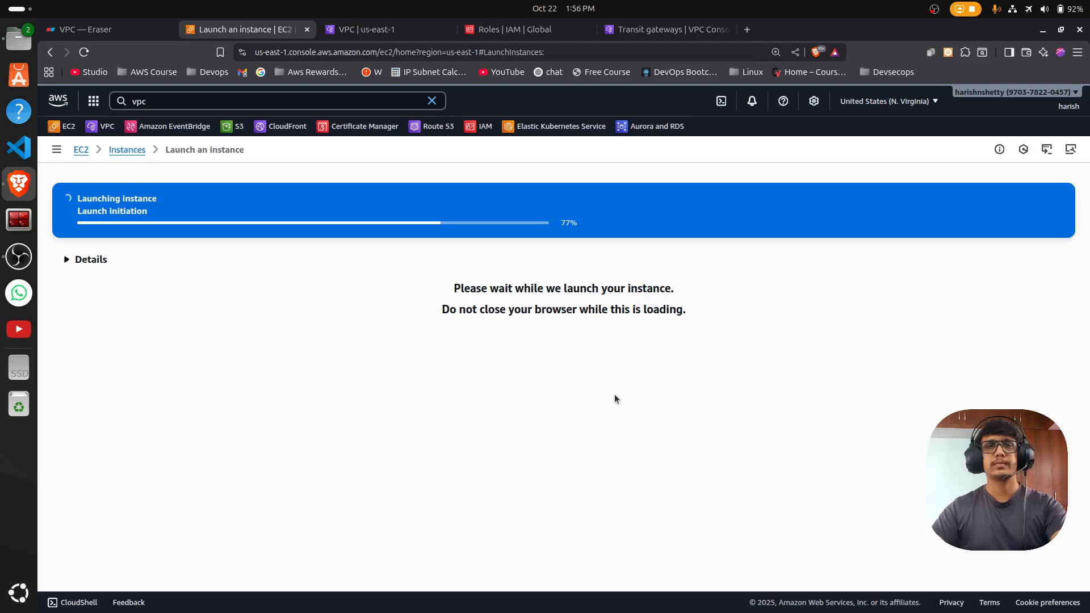
click(128, 150)
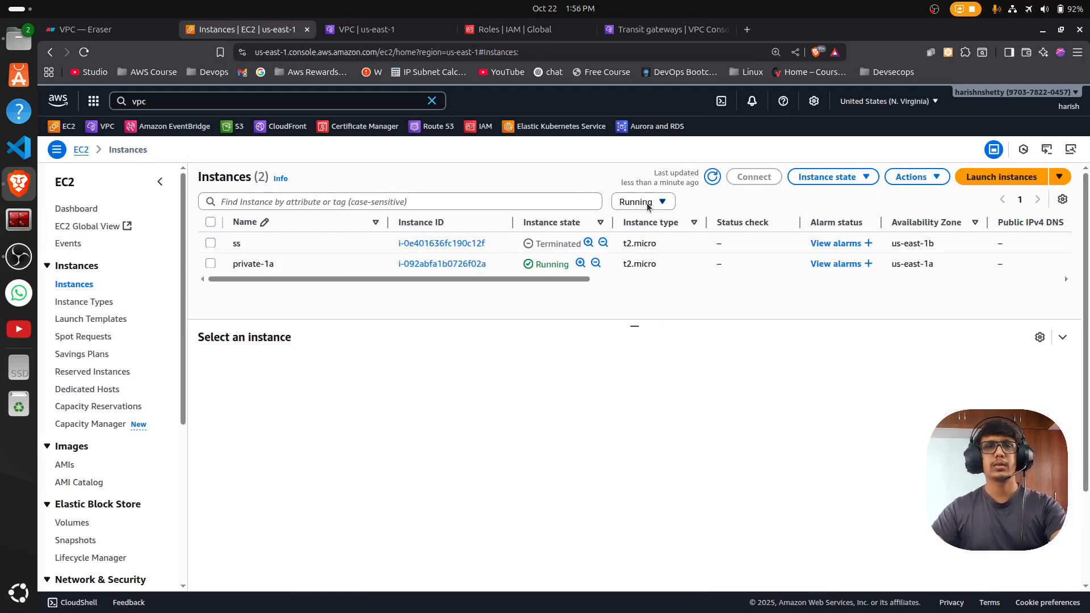
click(592, 202)
text(run)
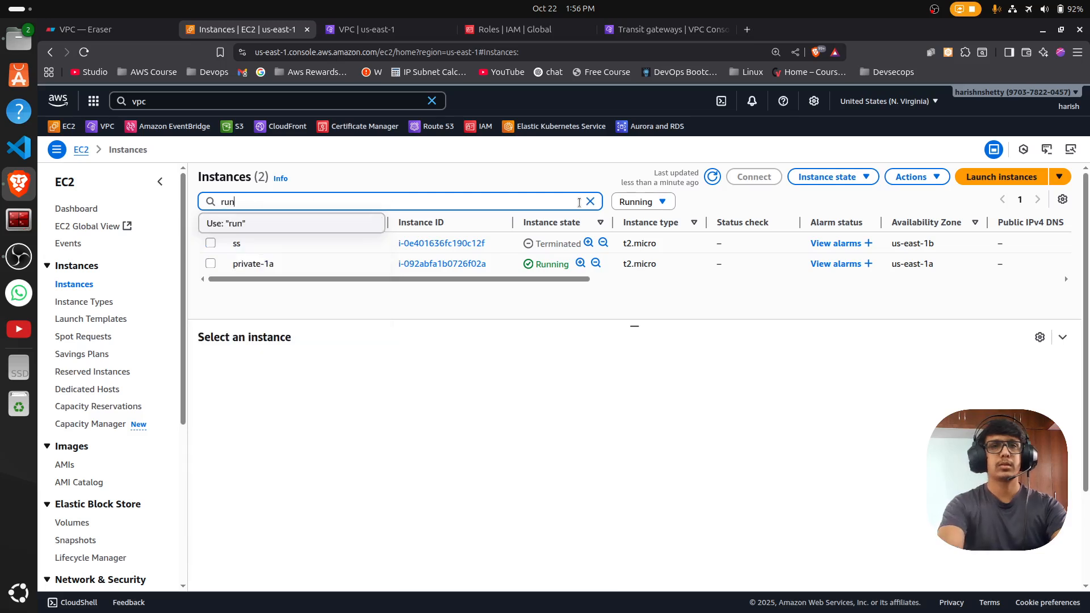
text(ning)
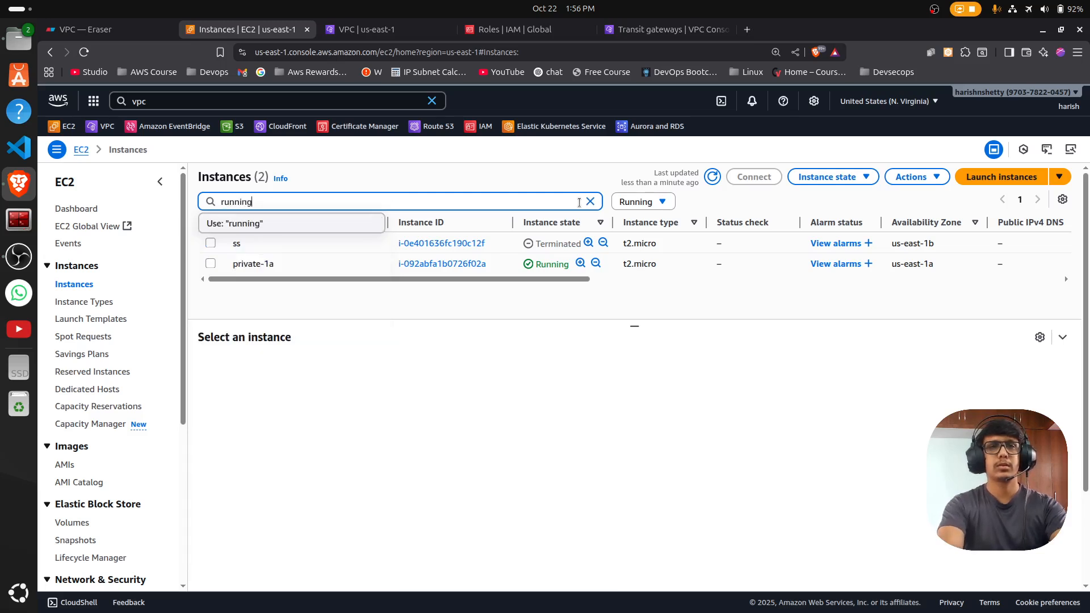
key(Return)
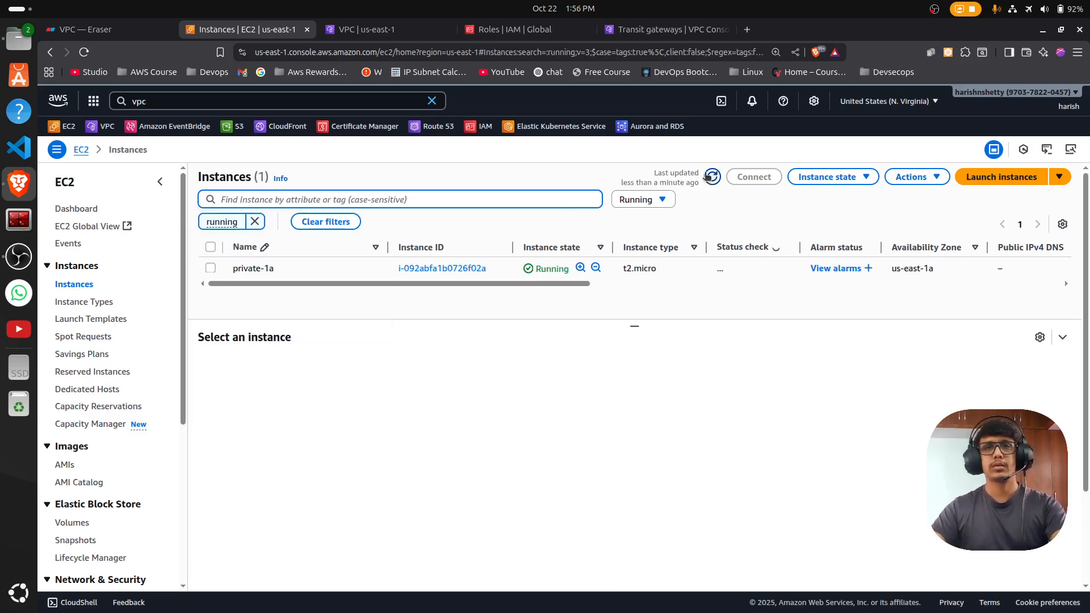
Step: Refresh the list, select private-1a and try to connect to it through Session Manager
click(713, 176)
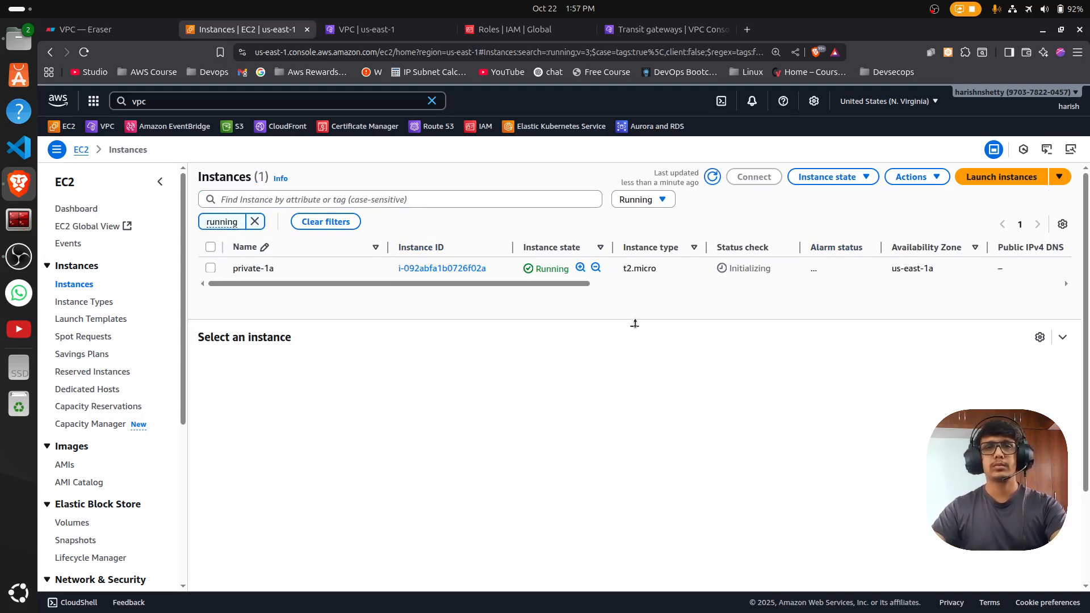
click(716, 177)
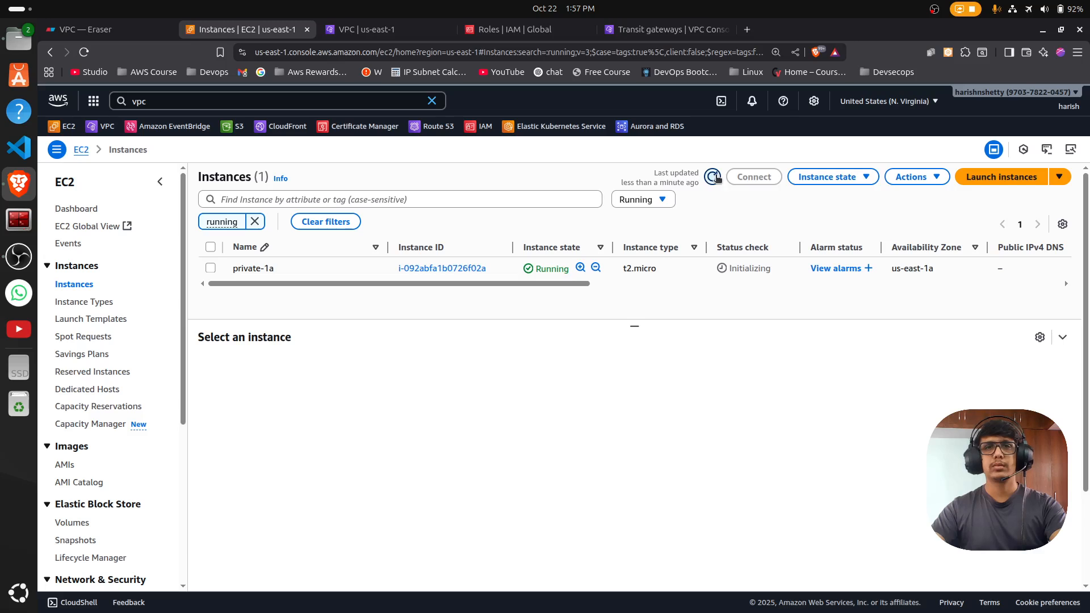
click(372, 268)
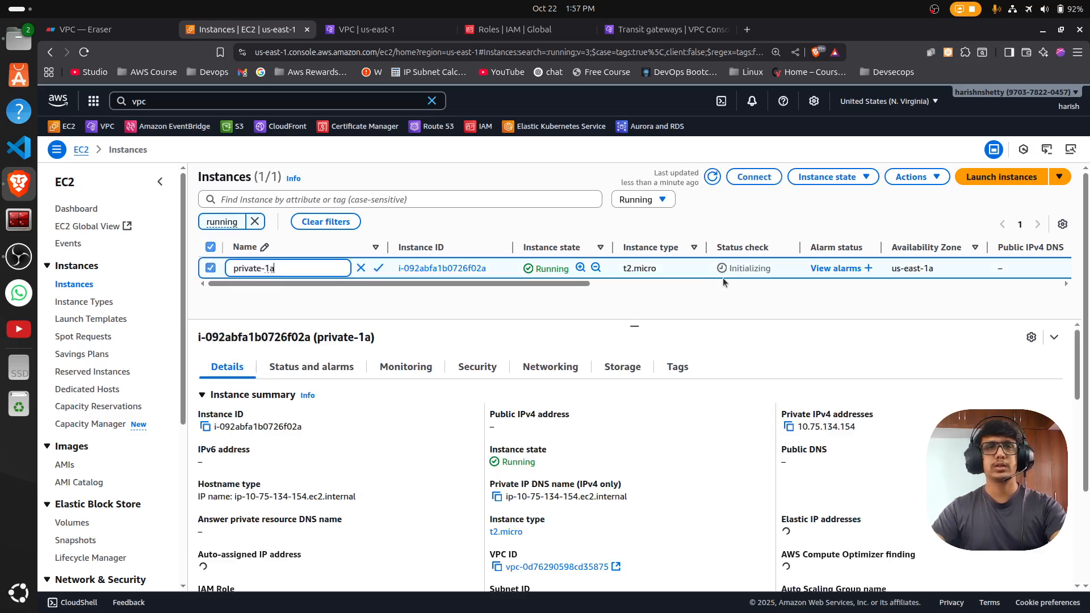
click(759, 181)
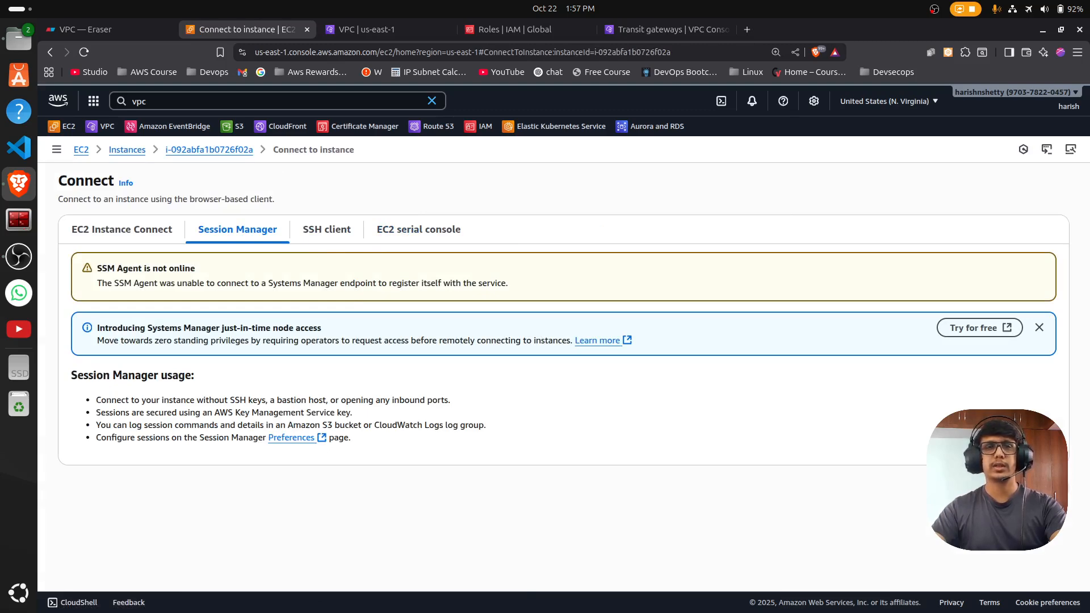
click(983, 485)
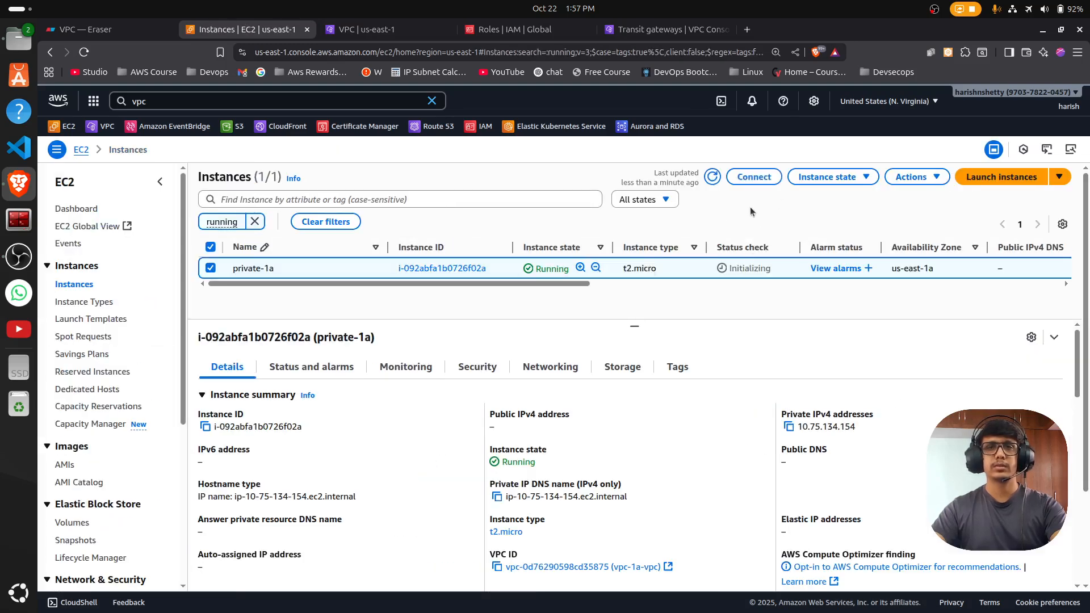
Step: Refresh the instances list again and start a Session Manager connection to private-1a
click(710, 179)
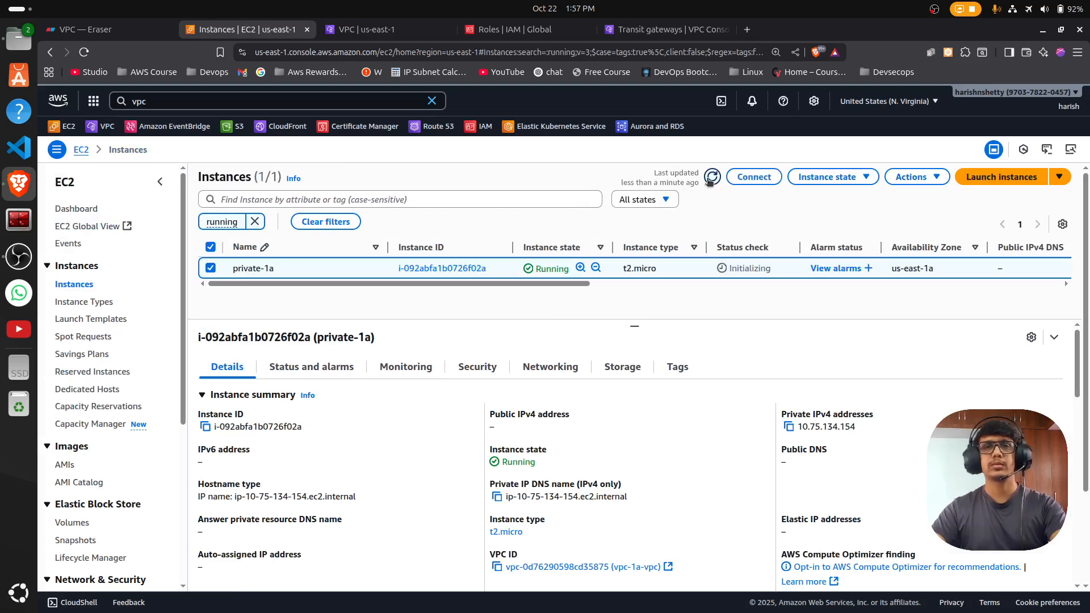
key(alt+Tab)
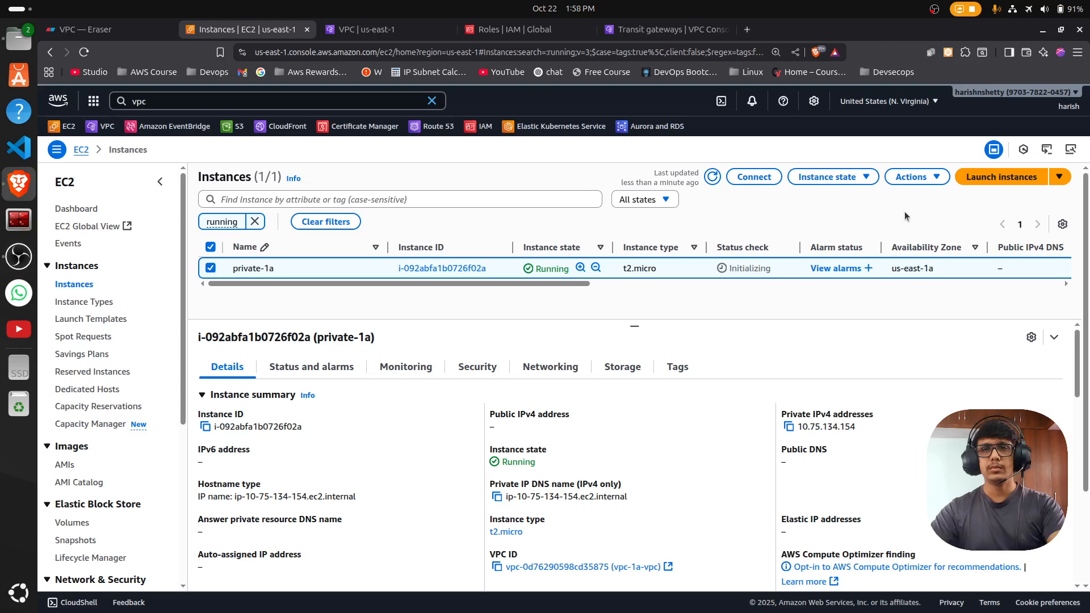
click(748, 178)
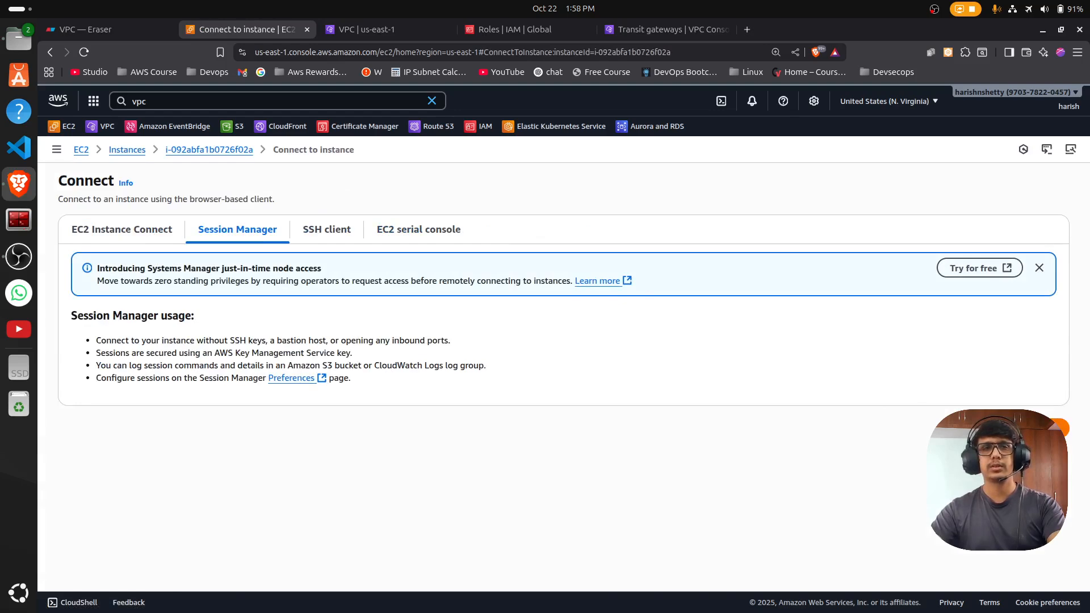
click(1058, 427)
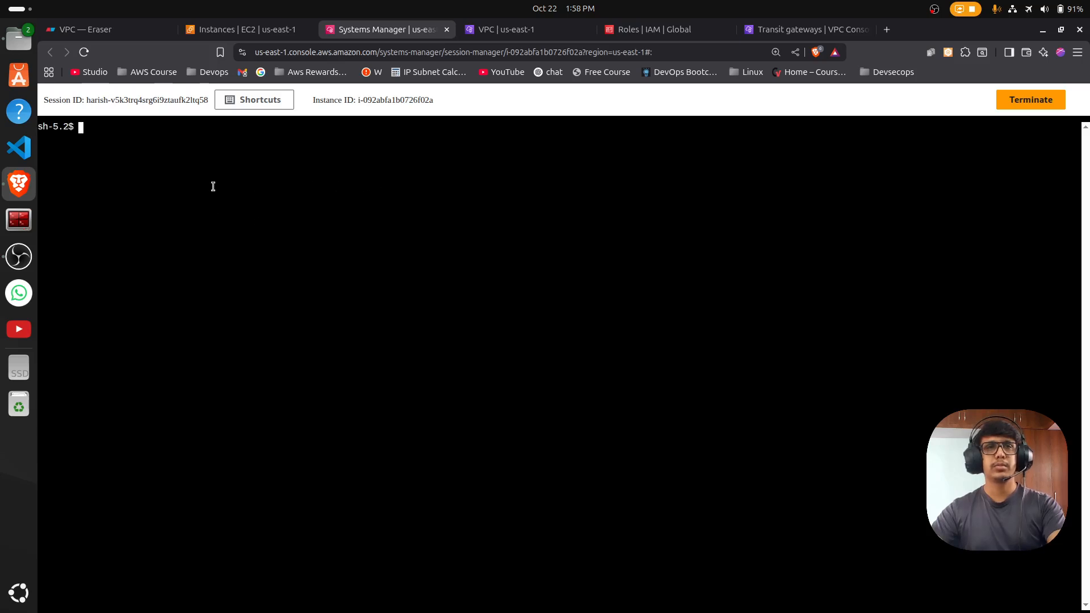
Step: Switch to the root user in the session with sudo su - and check the host address in the prompt
text(sud)
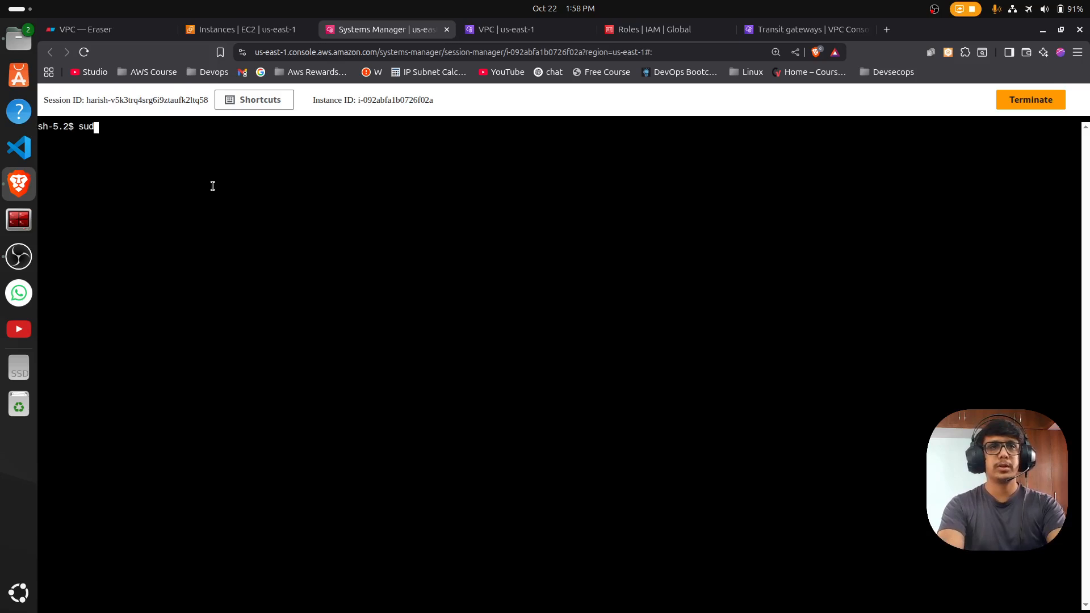
text(o su -)
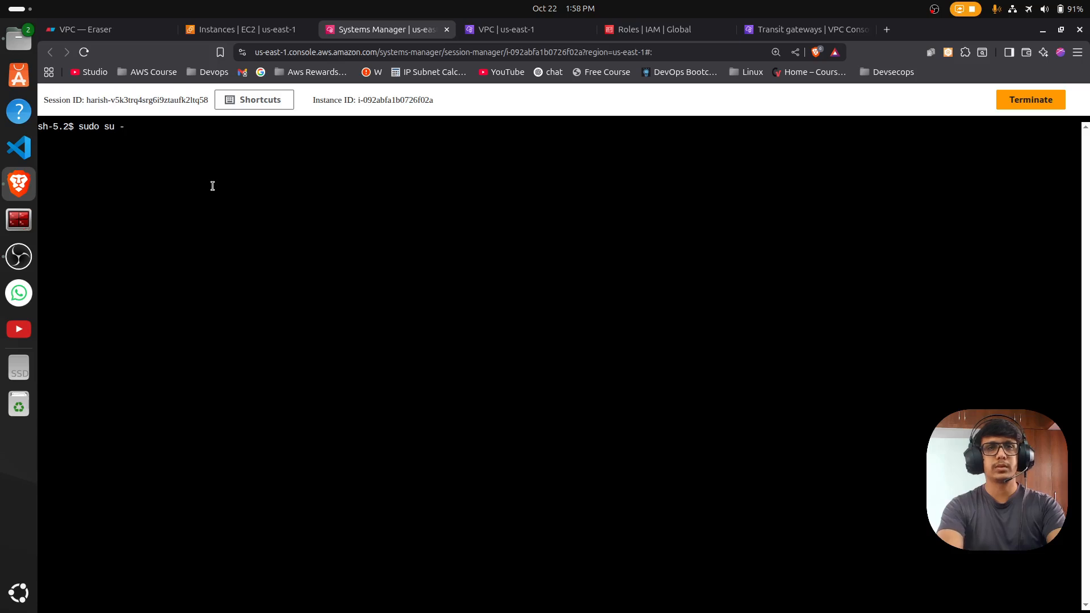
key(Return)
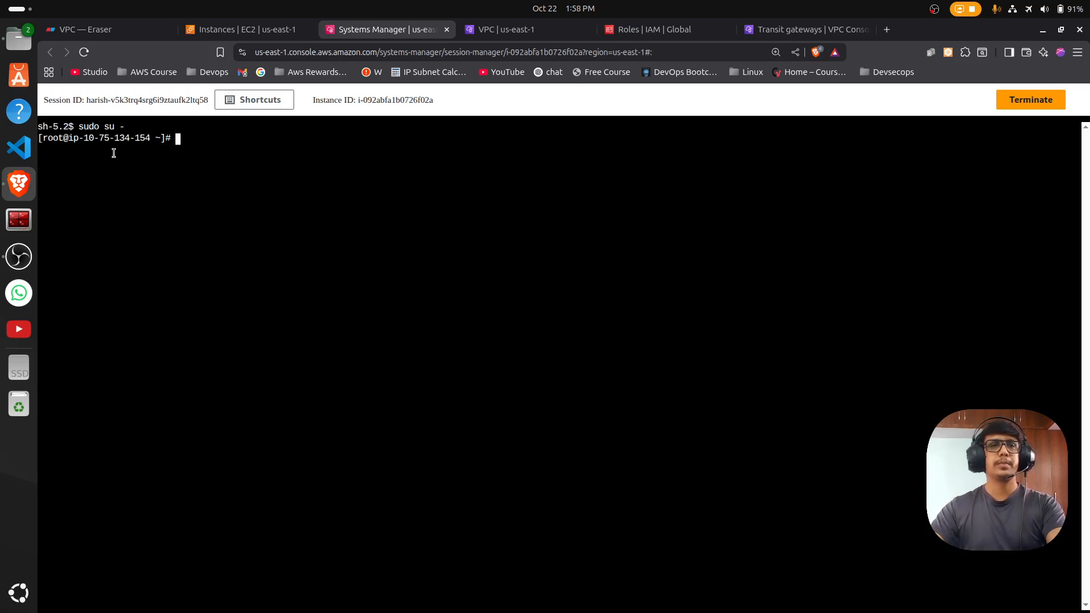
key(ctrl+plus)
key(ctrl+plus)
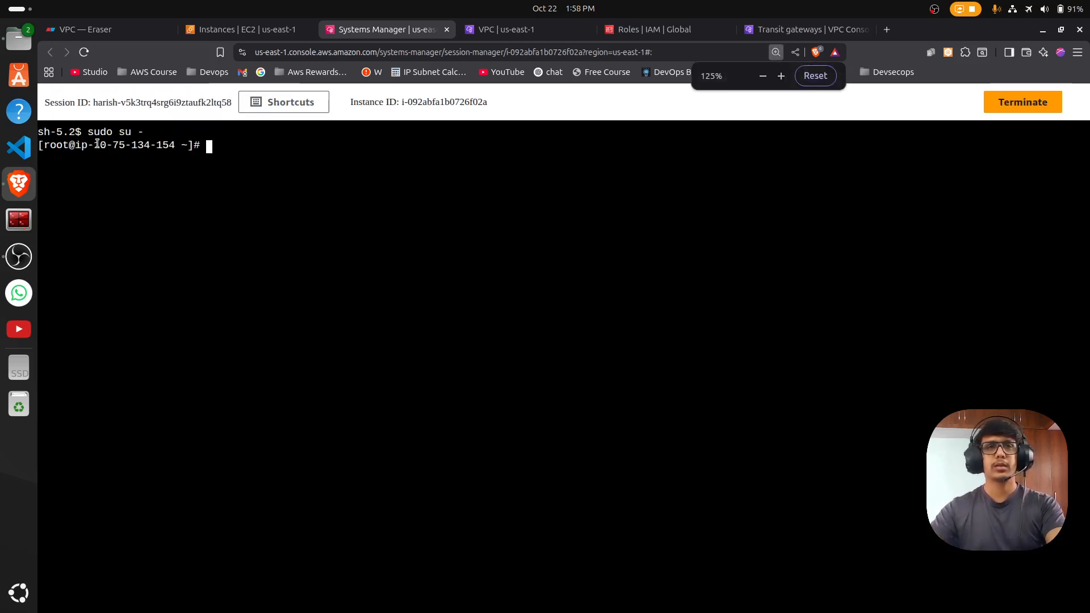
drag(99, 148, 132, 146)
click(331, 236)
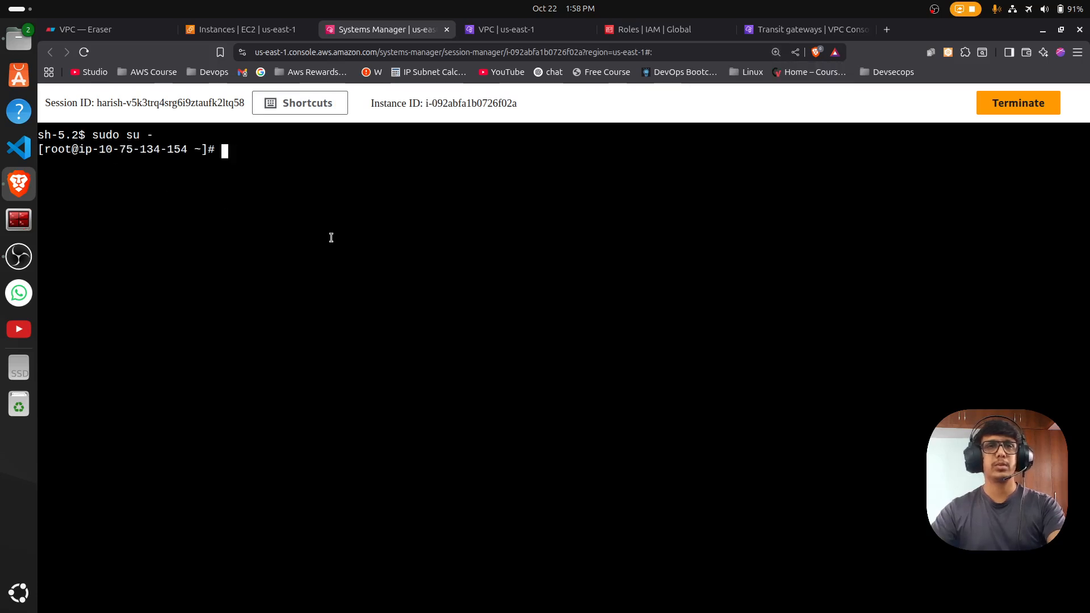
Step: Return to the EC2 instances list and start launching a new instance named private-1b
click(247, 29)
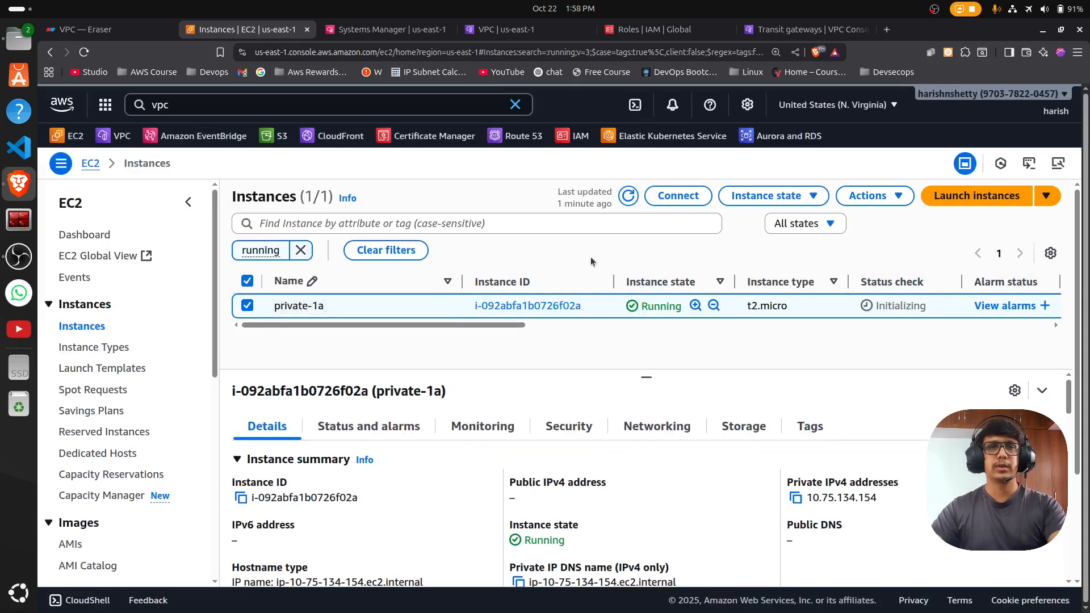
click(986, 4)
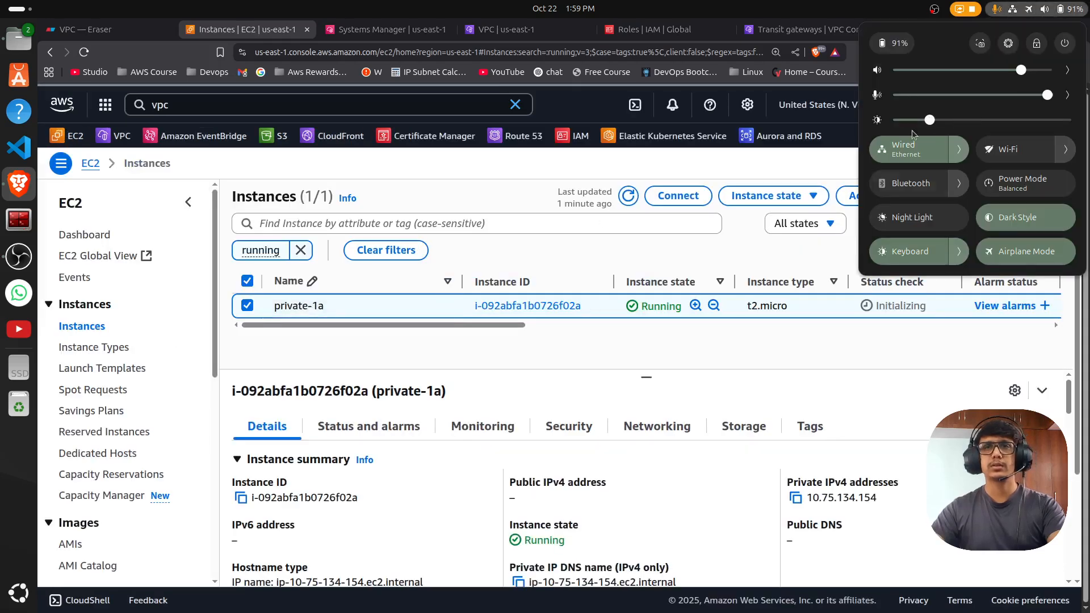
click(694, 333)
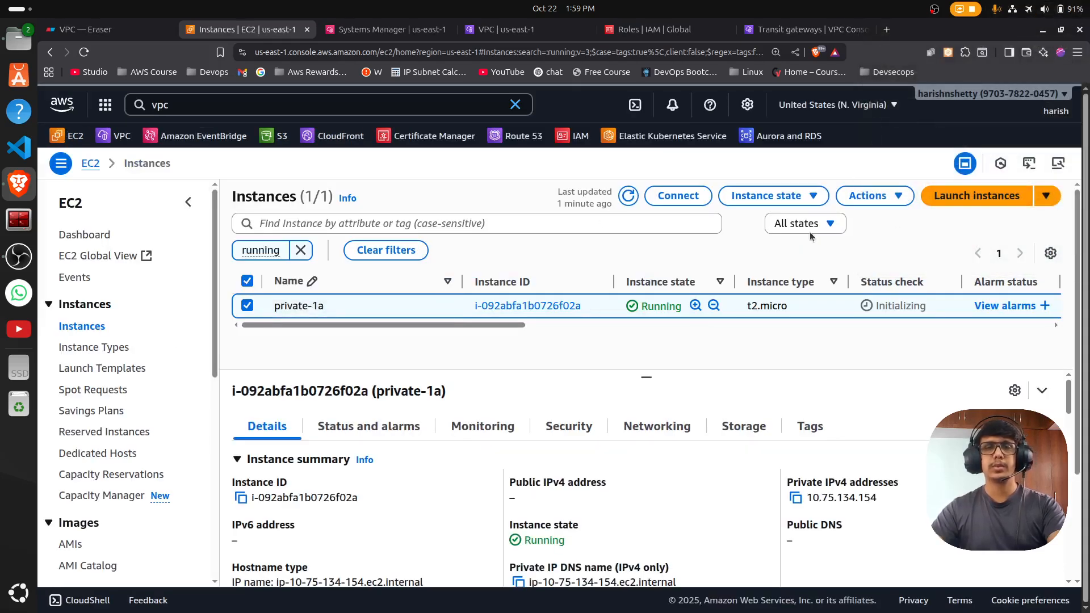
click(981, 198)
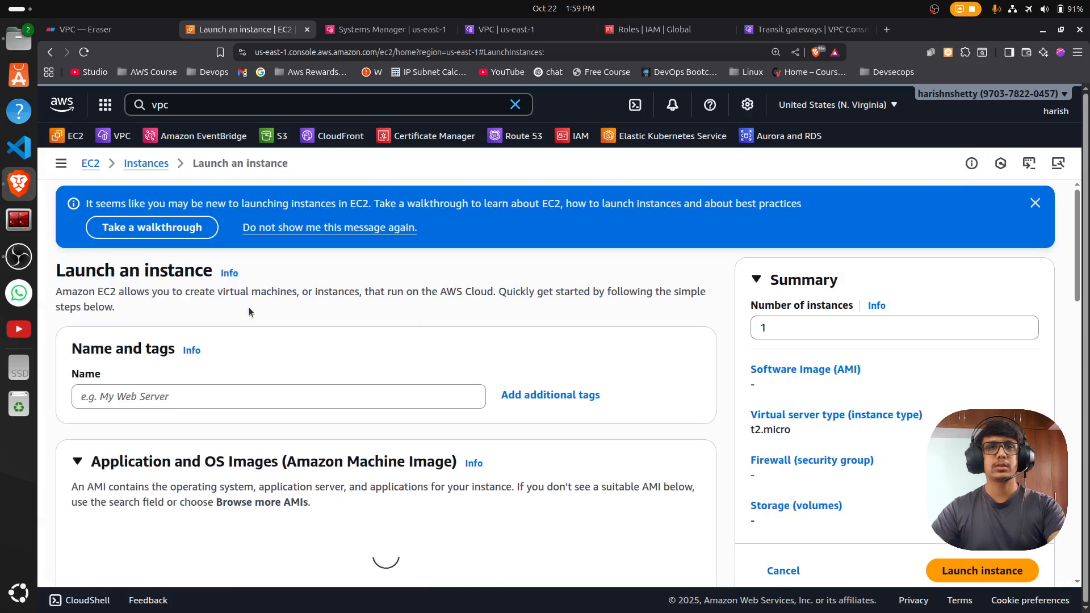
click(172, 397)
text(private)
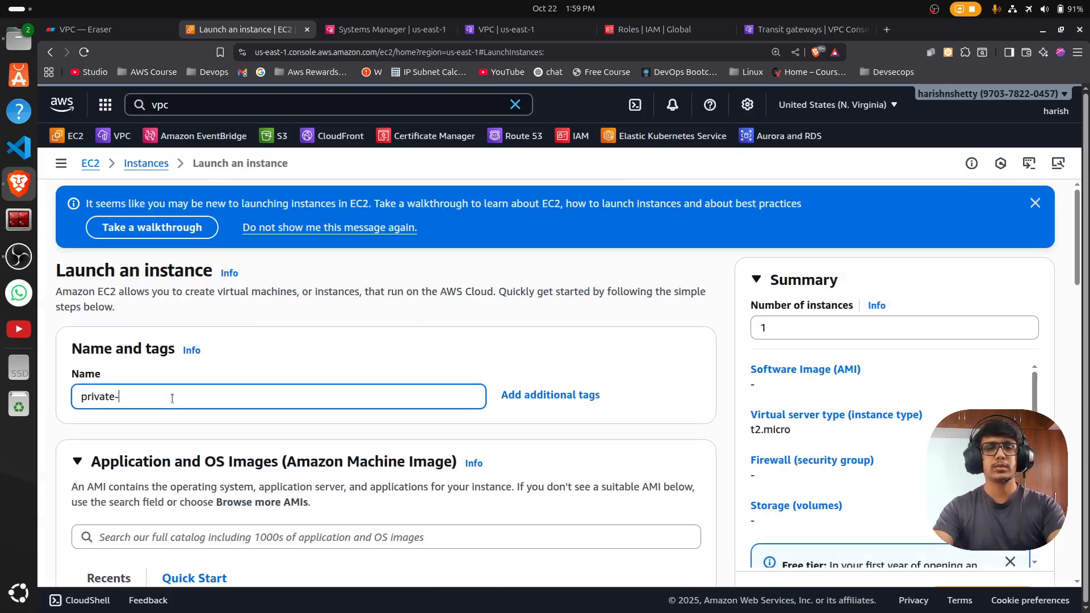
text(-b)
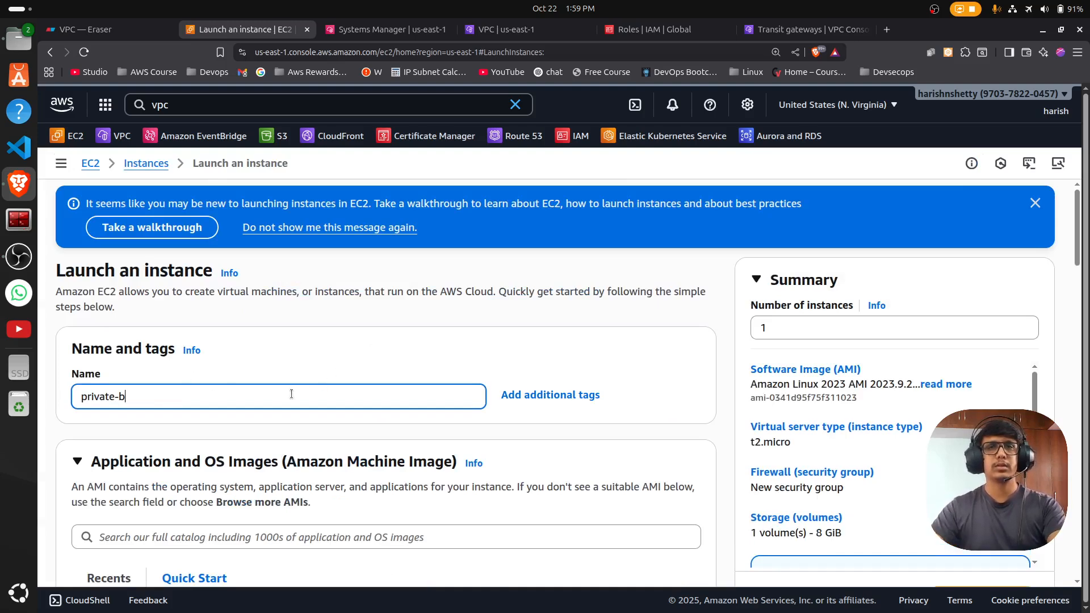
scroll(302, 398, down, 3)
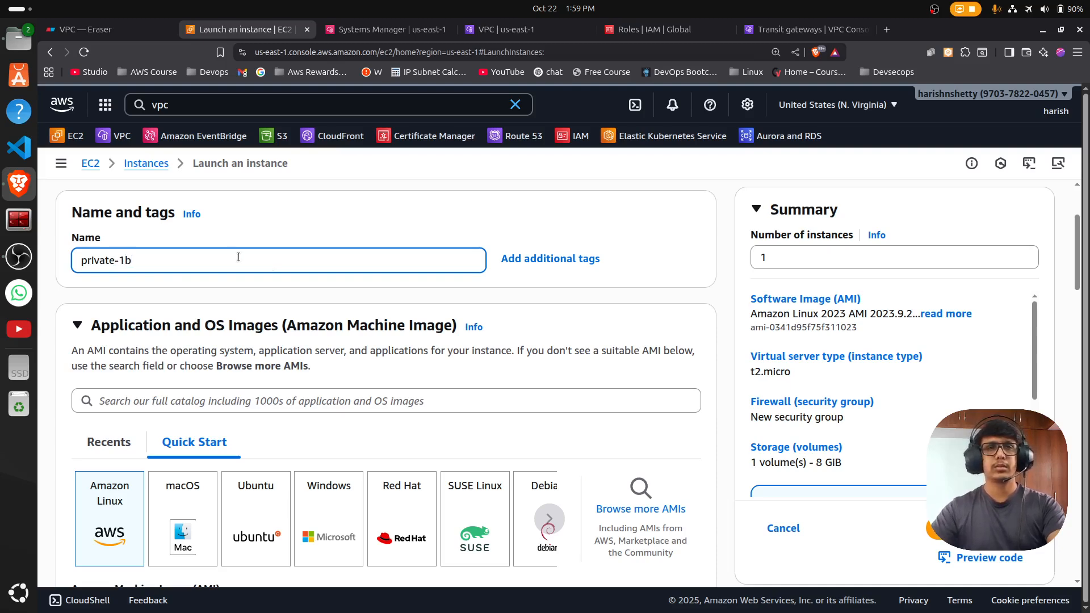
Step: Choose nv-keypair as the key pair for the new instance
scroll(238, 257, down, 4)
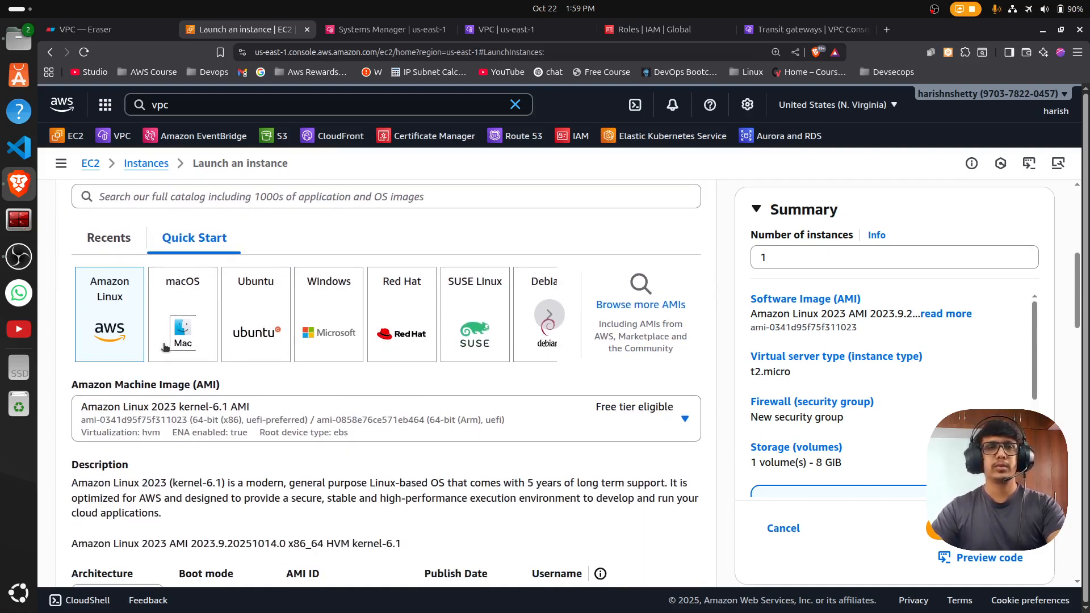
scroll(485, 393, down, 5)
scroll(264, 364, down, 5)
click(215, 421)
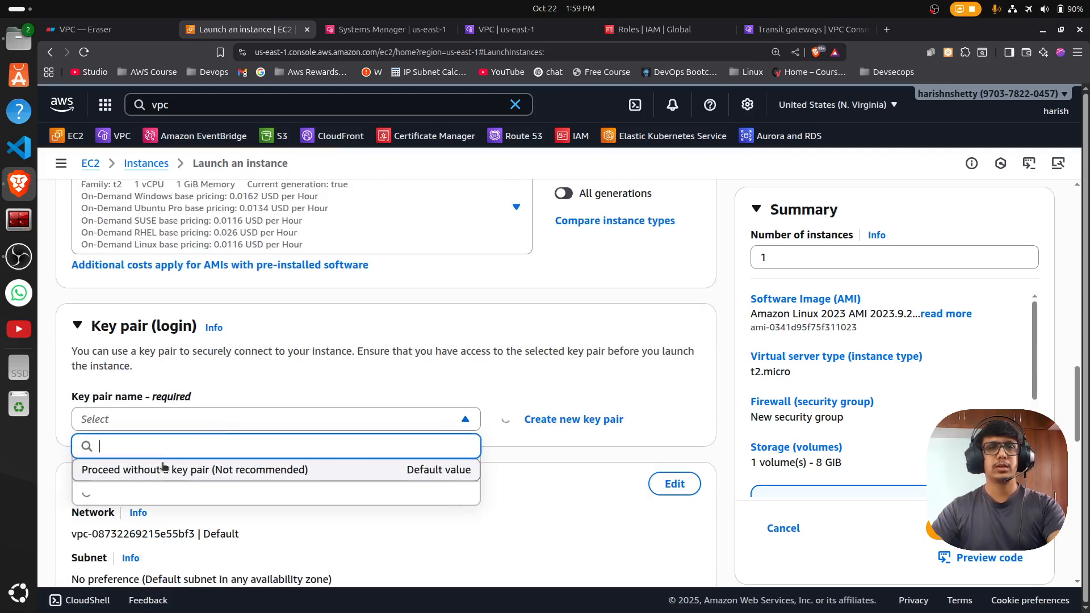
click(151, 498)
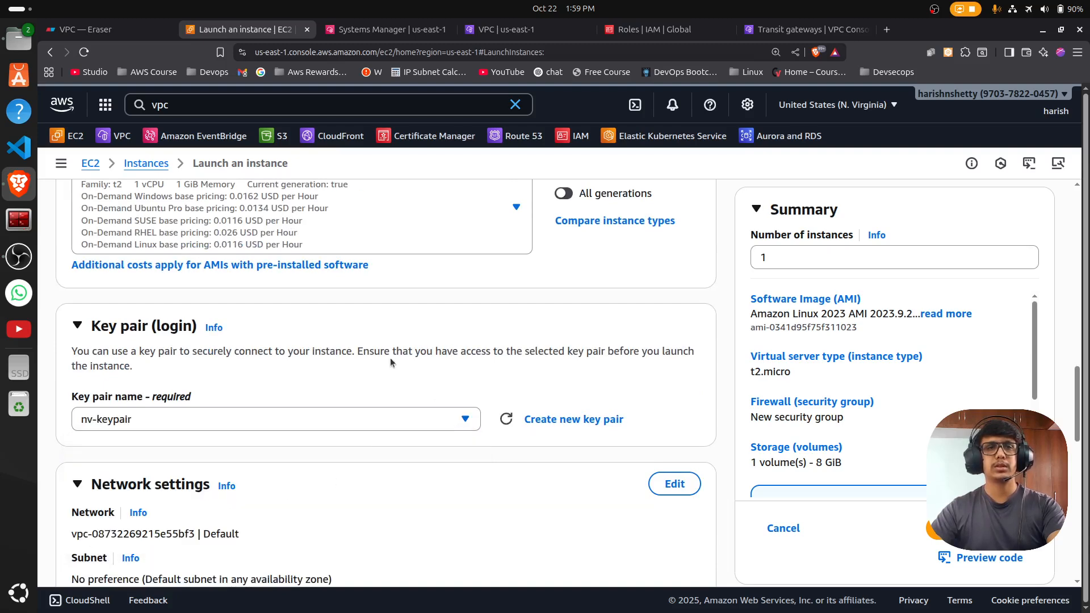
Step: Edit the network settings to use VPC-1b-vpc and the subnet VPC-1b-subnet-private1-us-east-1a
scroll(265, 428, down, 2)
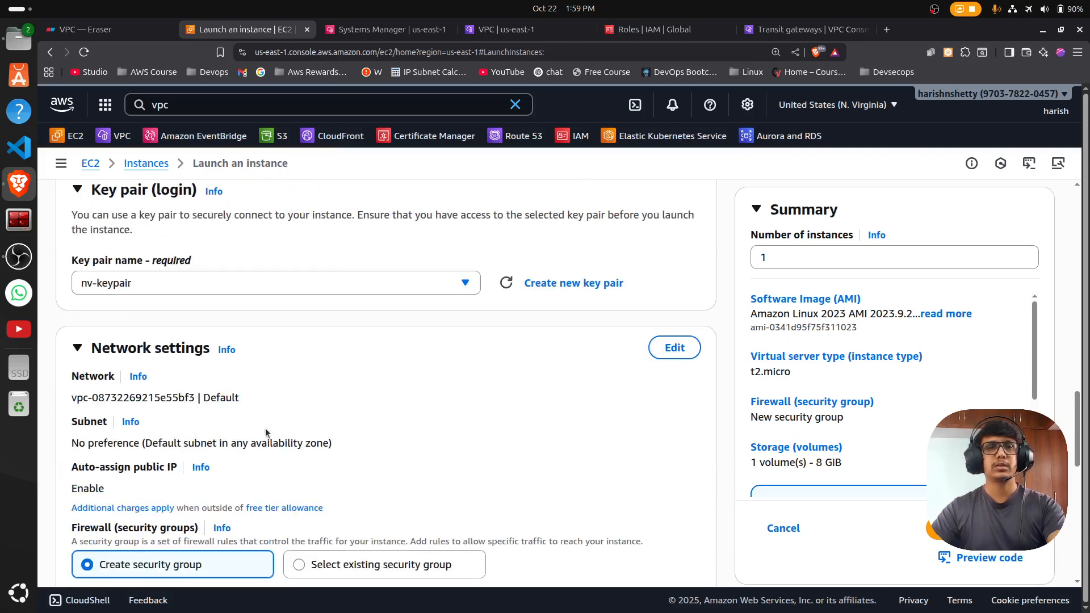
scroll(178, 344, down, 1)
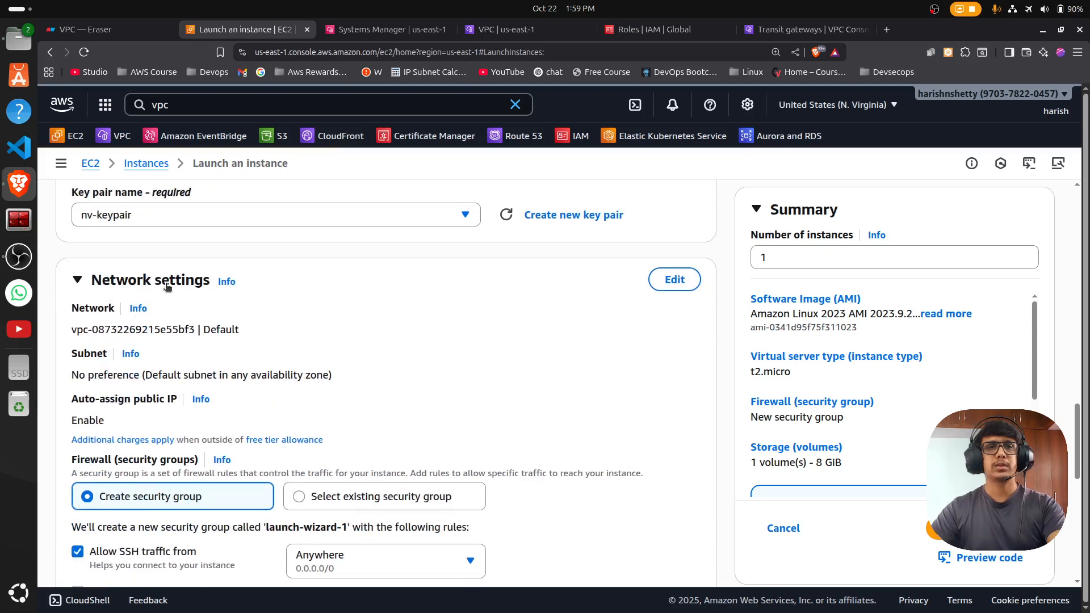
click(659, 287)
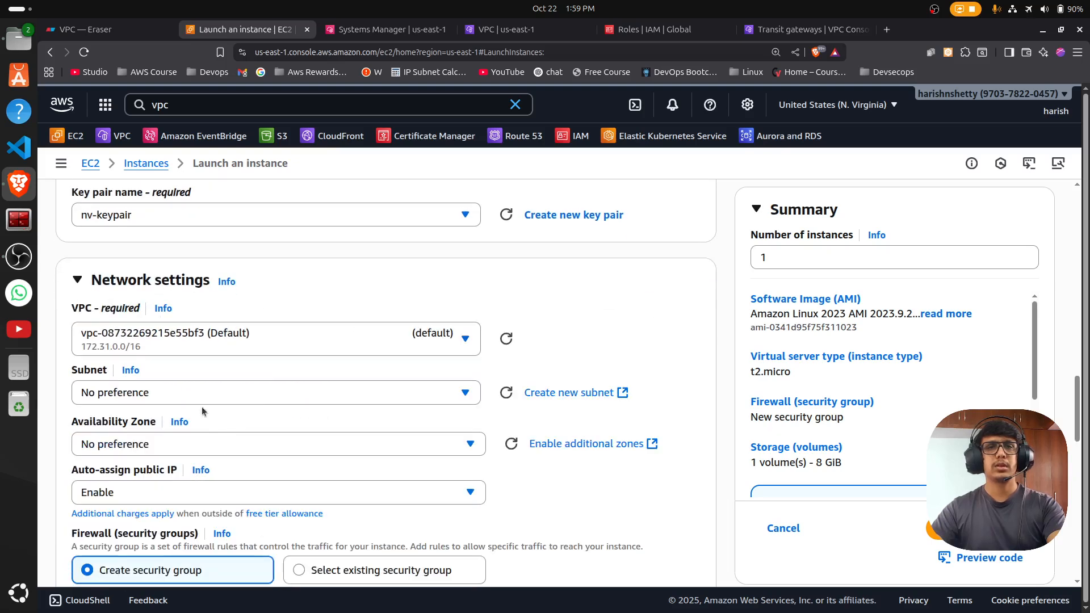
click(219, 348)
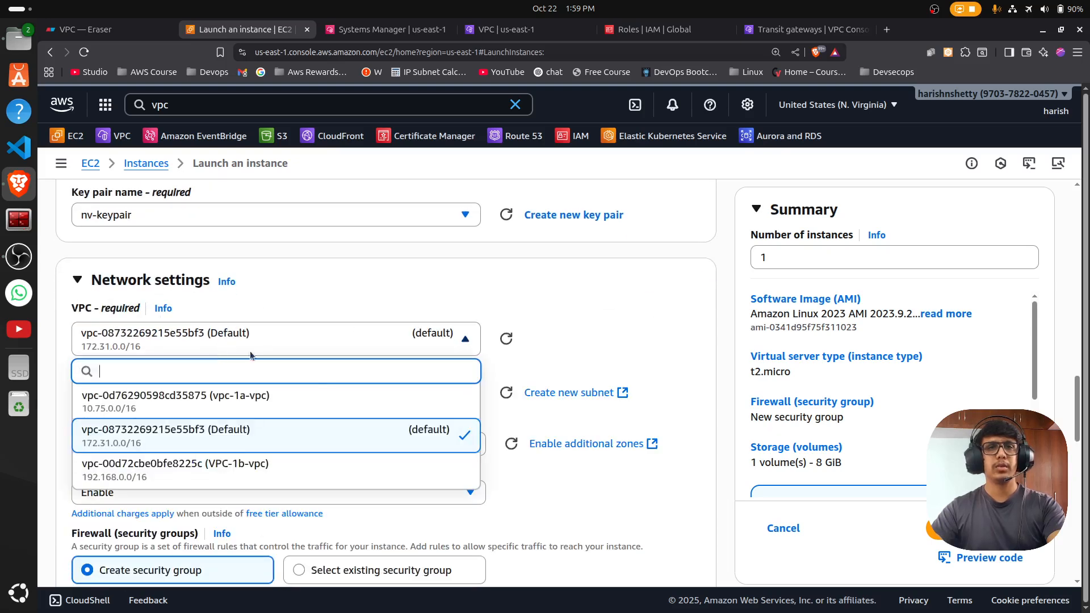
click(238, 478)
scroll(377, 458, down, 3)
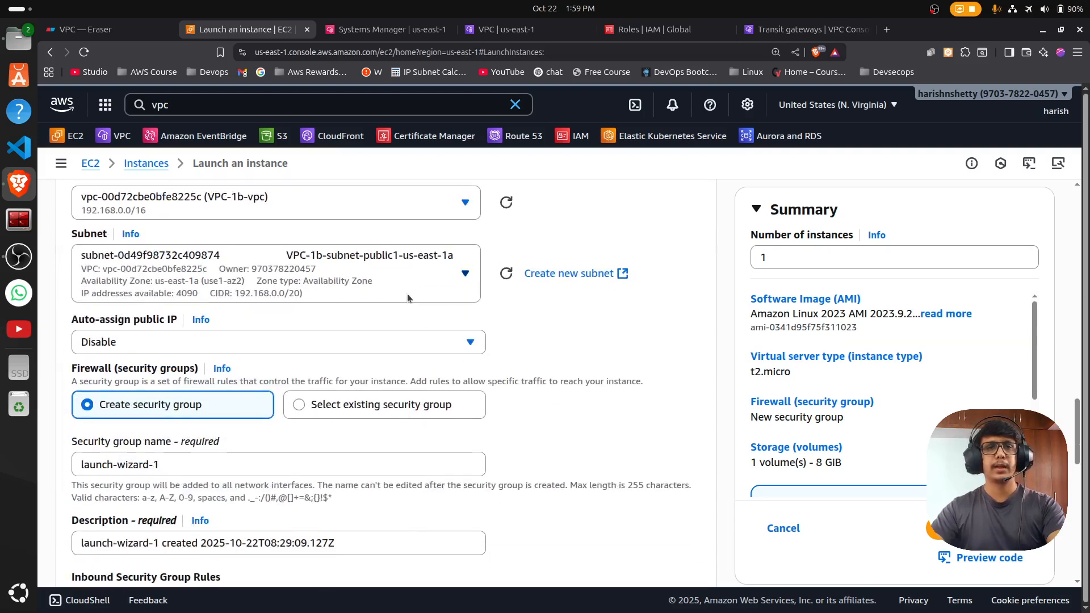
click(373, 272)
click(363, 433)
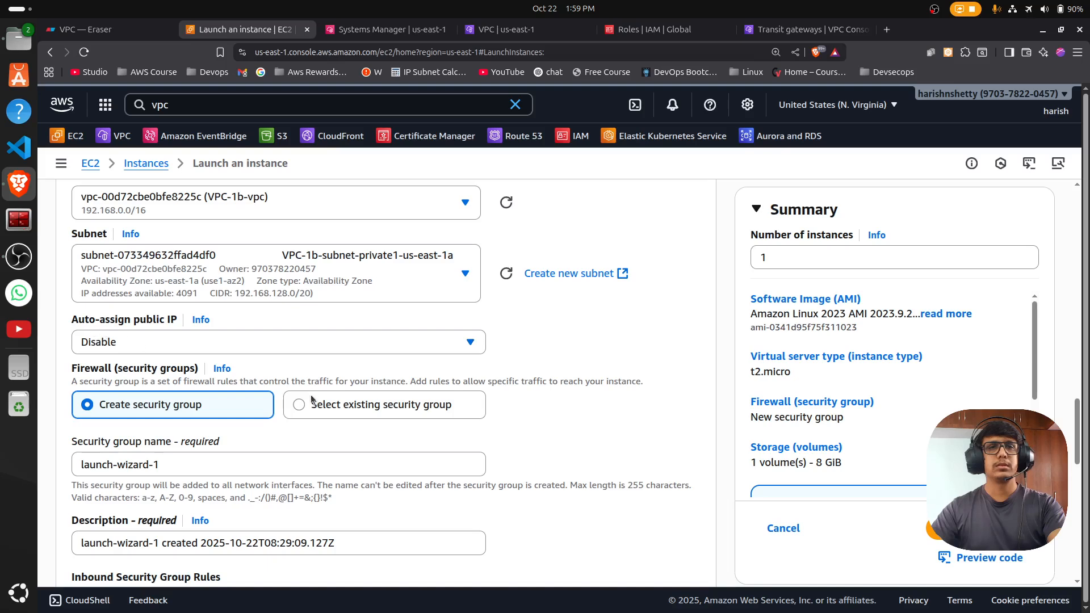
Step: Assign the existing default security group of VPC-1b-vpc to the instance
click(333, 406)
scroll(491, 401, down, 1)
click(205, 404)
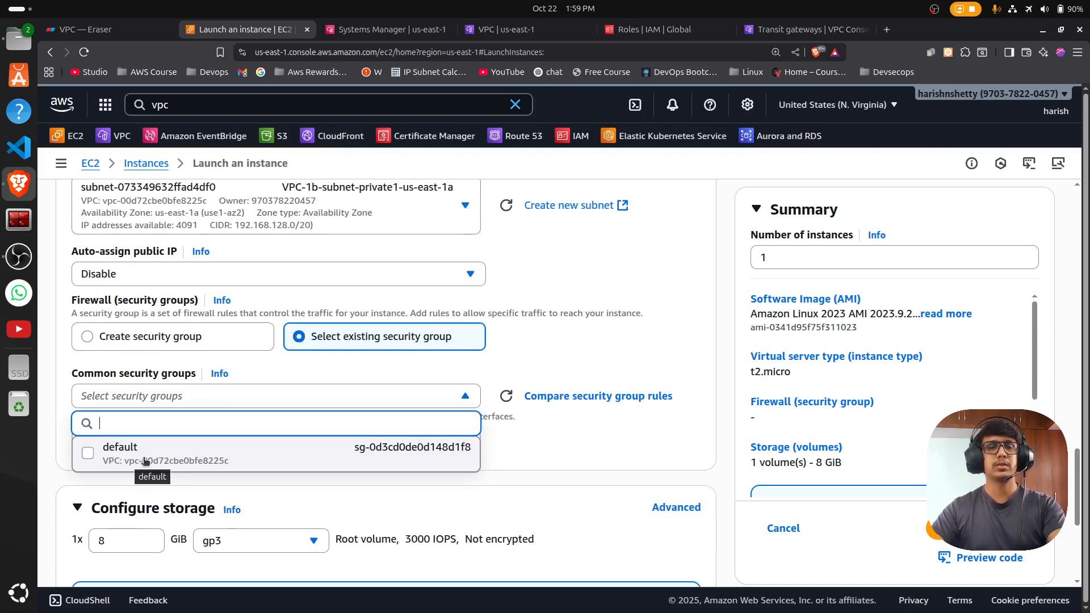
click(145, 461)
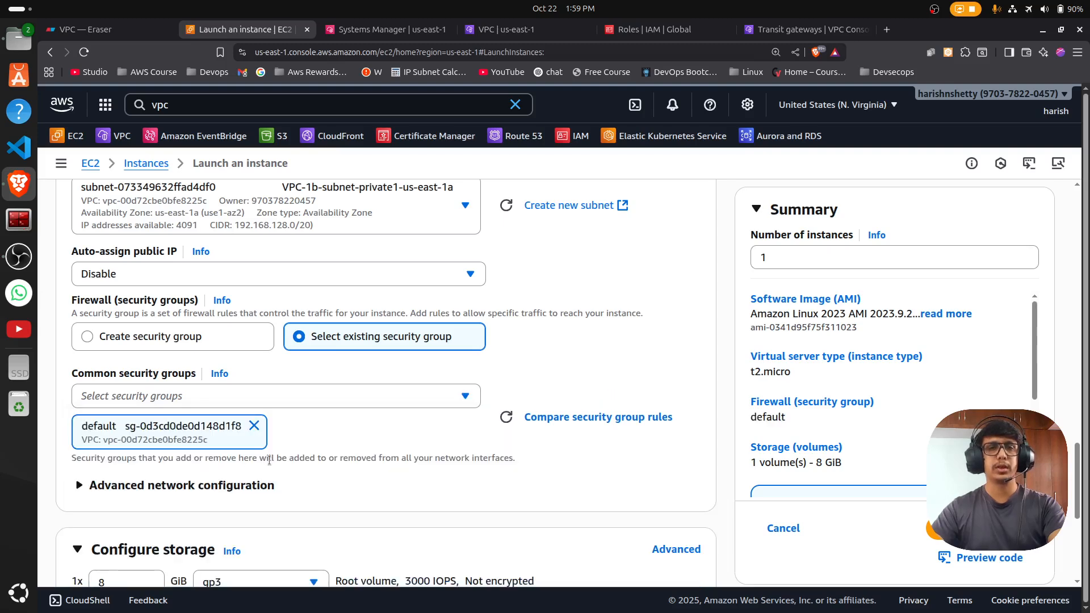
Step: Expand the advanced details and set the IAM instance profile to SSM-Connect
scroll(269, 460, down, 5)
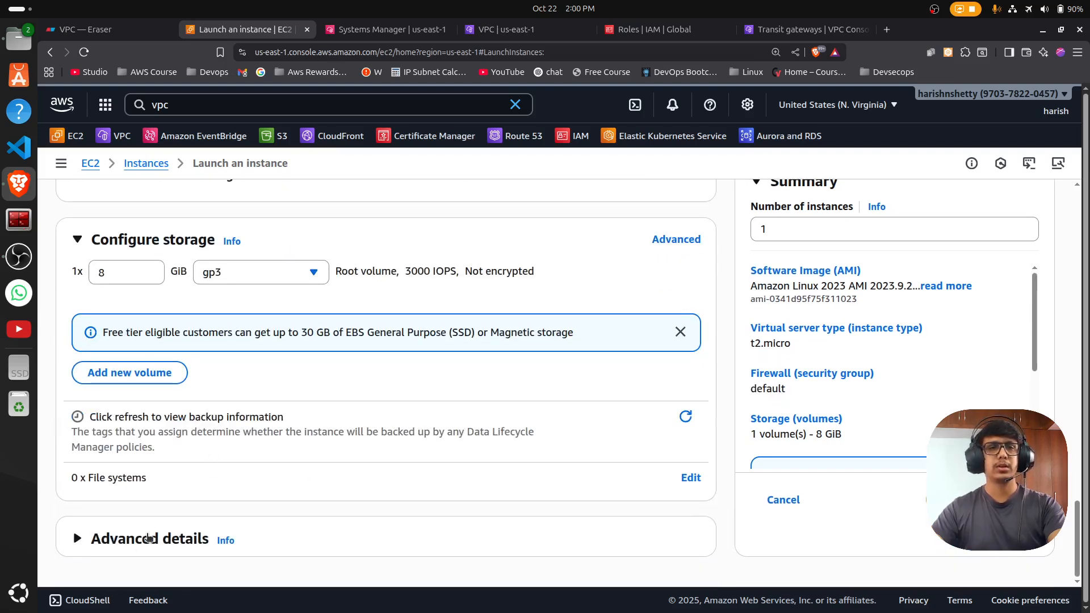
click(152, 537)
scroll(333, 360, down, 5)
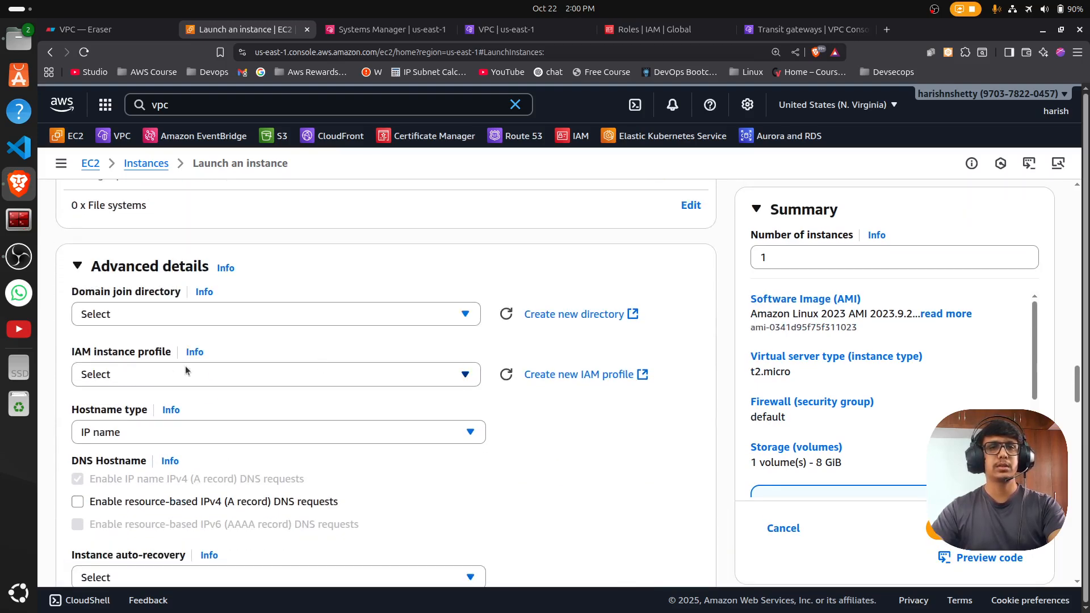
click(129, 371)
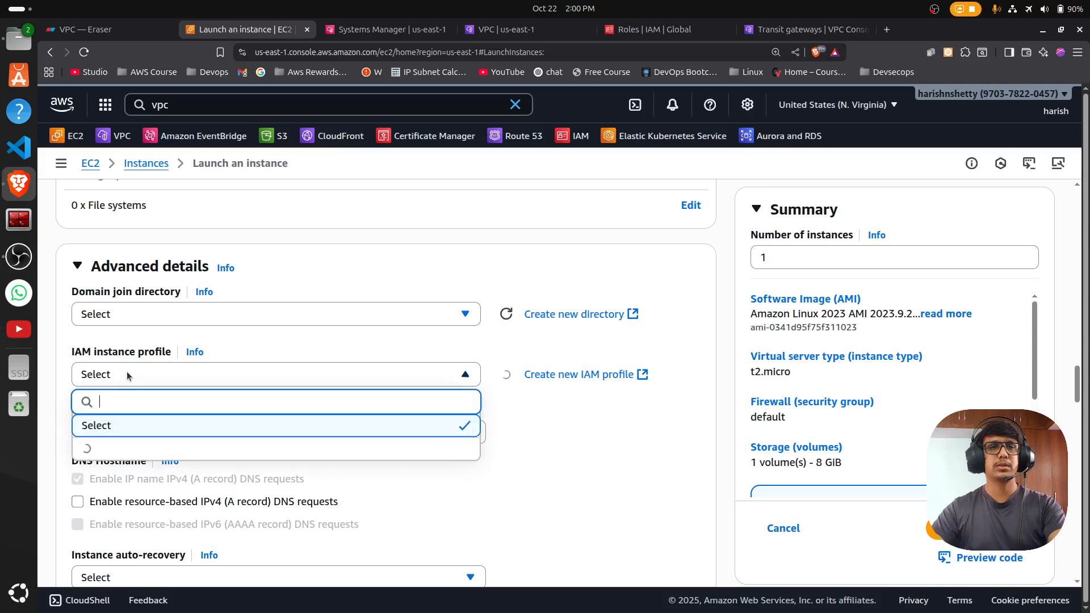
text(ssm-con)
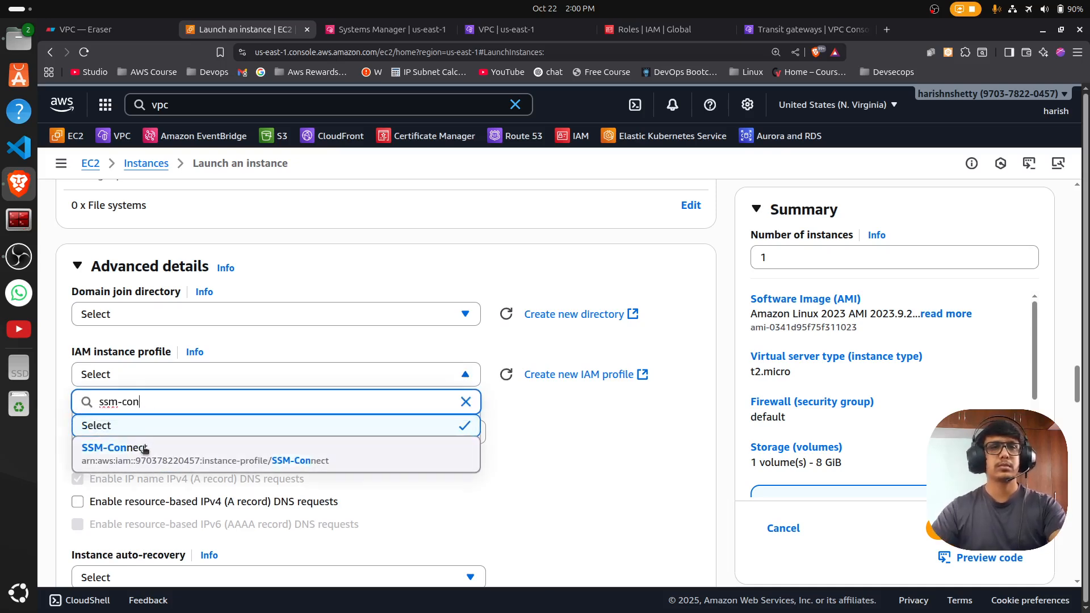
click(145, 449)
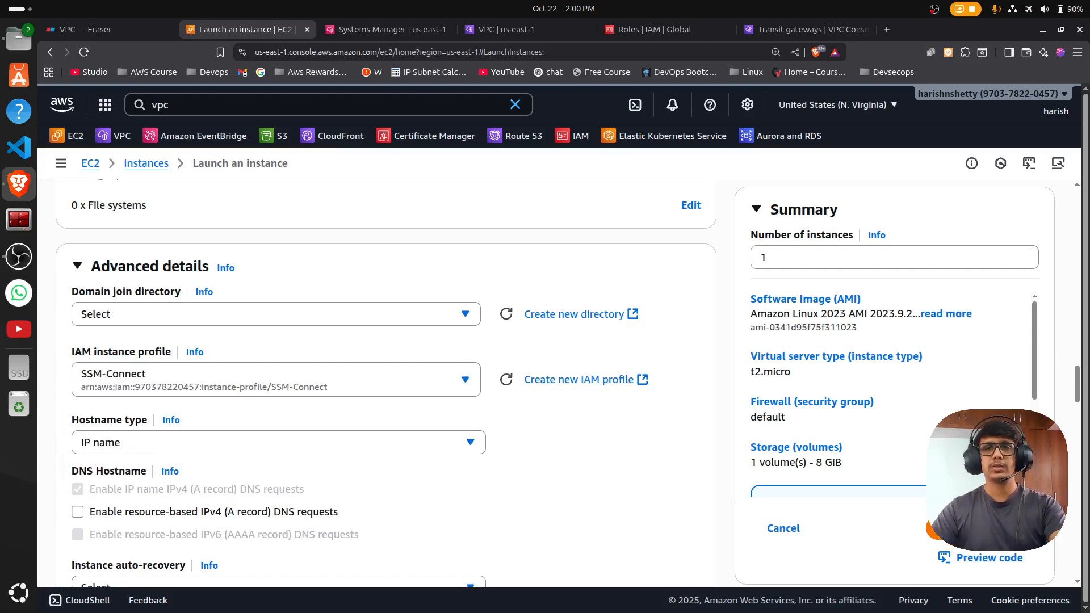
Step: Launch the instance, then go back to the instances list and refresh it
click(980, 528)
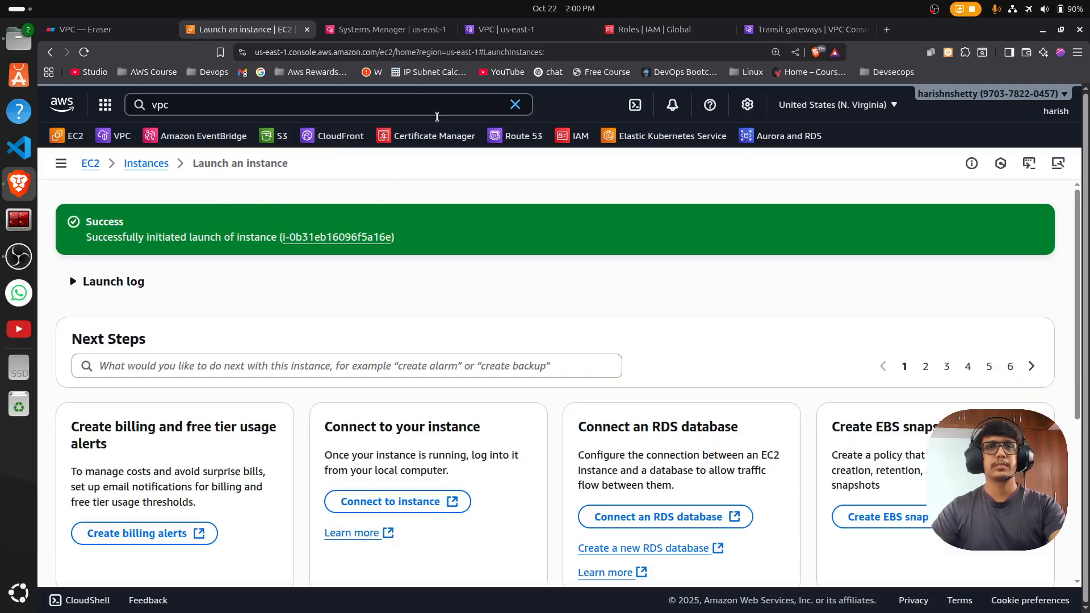
click(145, 164)
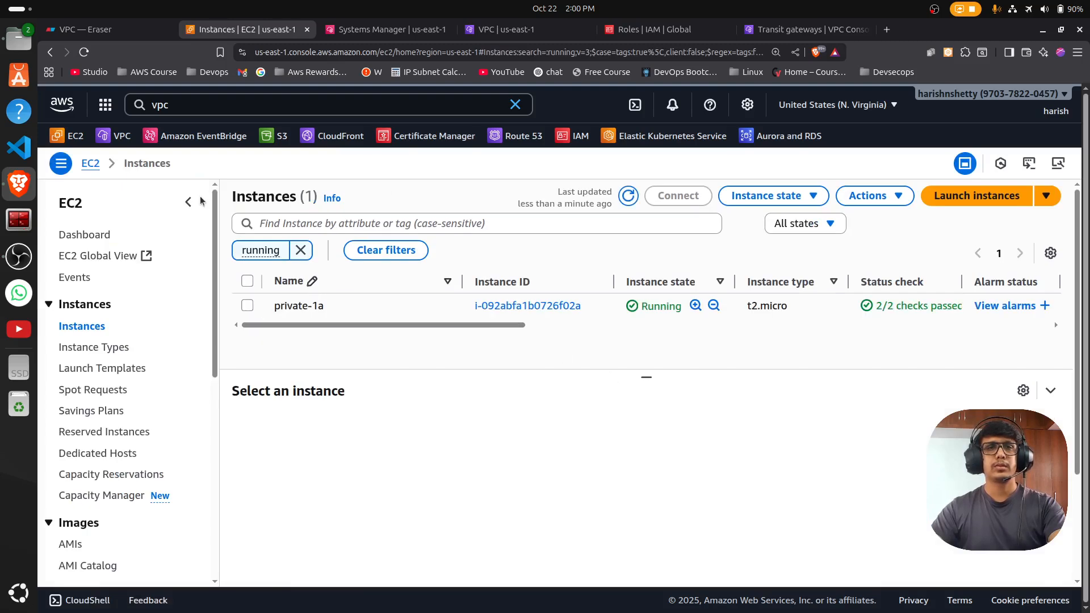
click(629, 196)
click(629, 196)
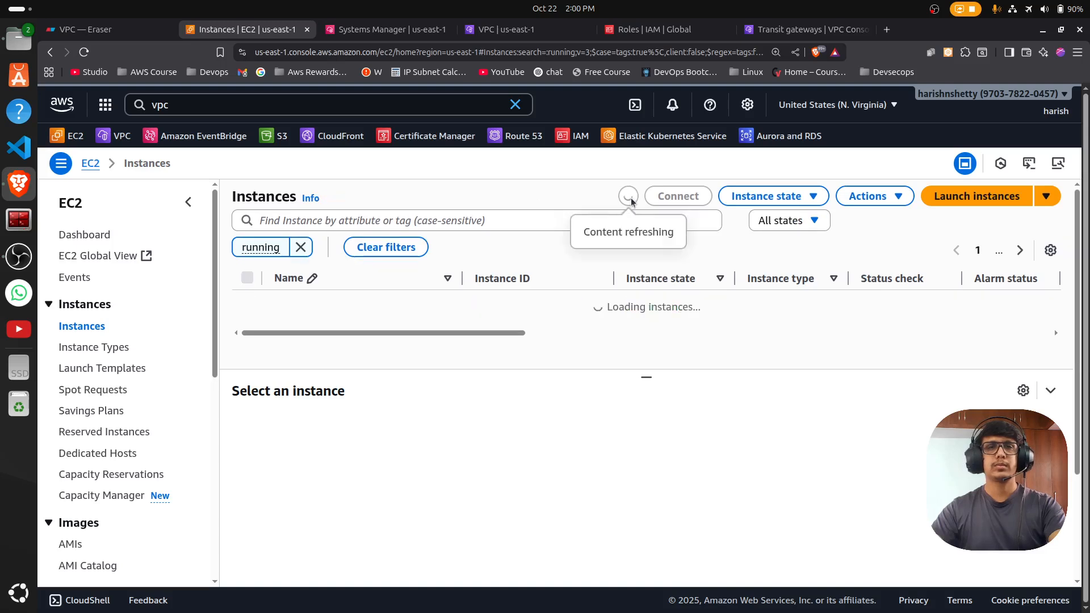
Step: Keep refreshing the running instances list until private-1b is listed
drag(648, 376, 646, 385)
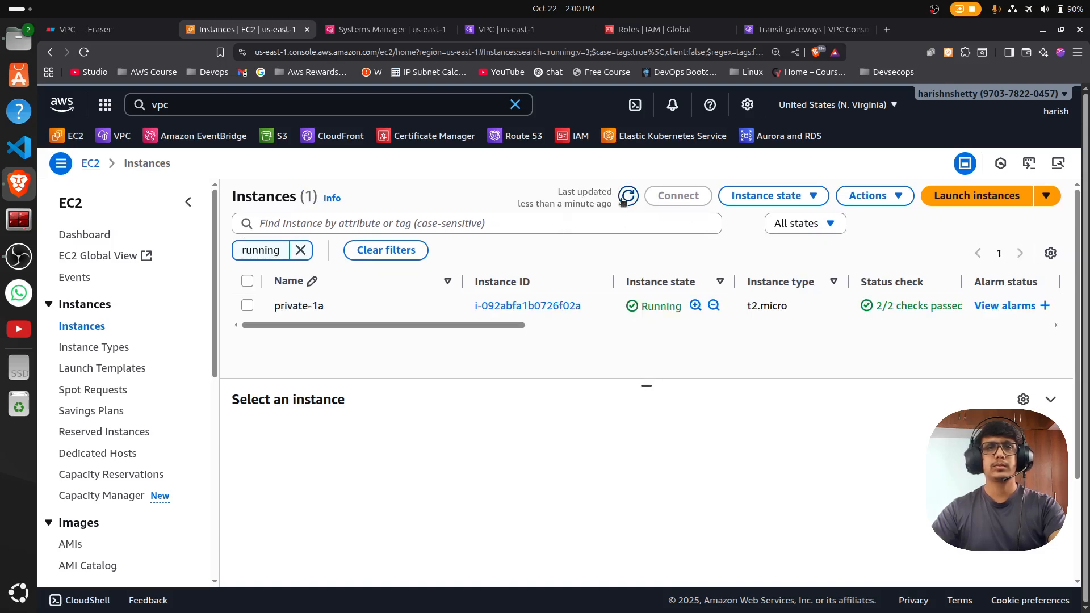
click(628, 196)
click(627, 197)
click(627, 197)
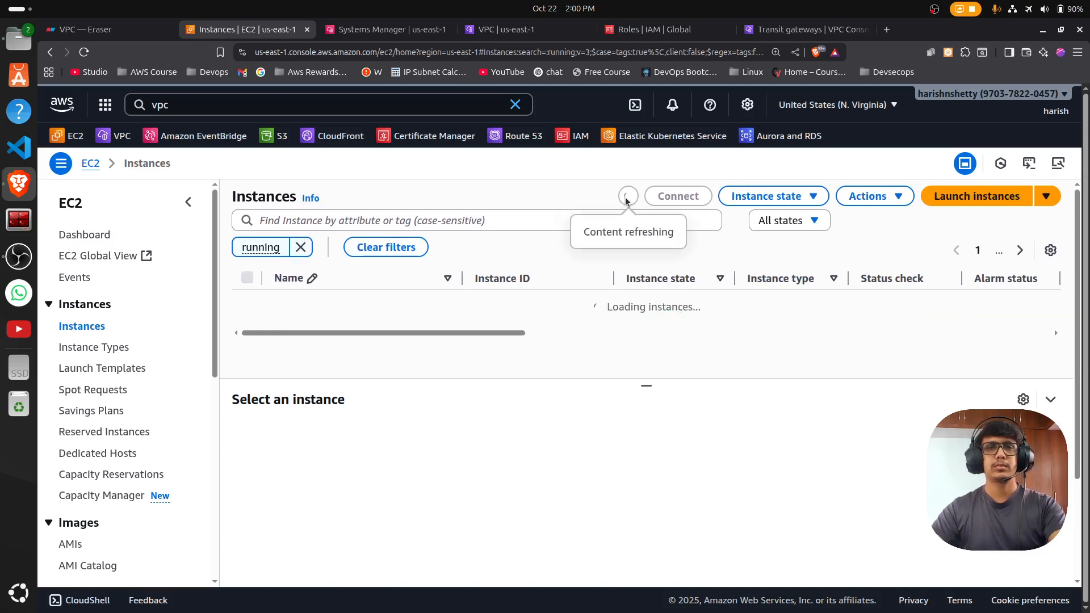
click(627, 197)
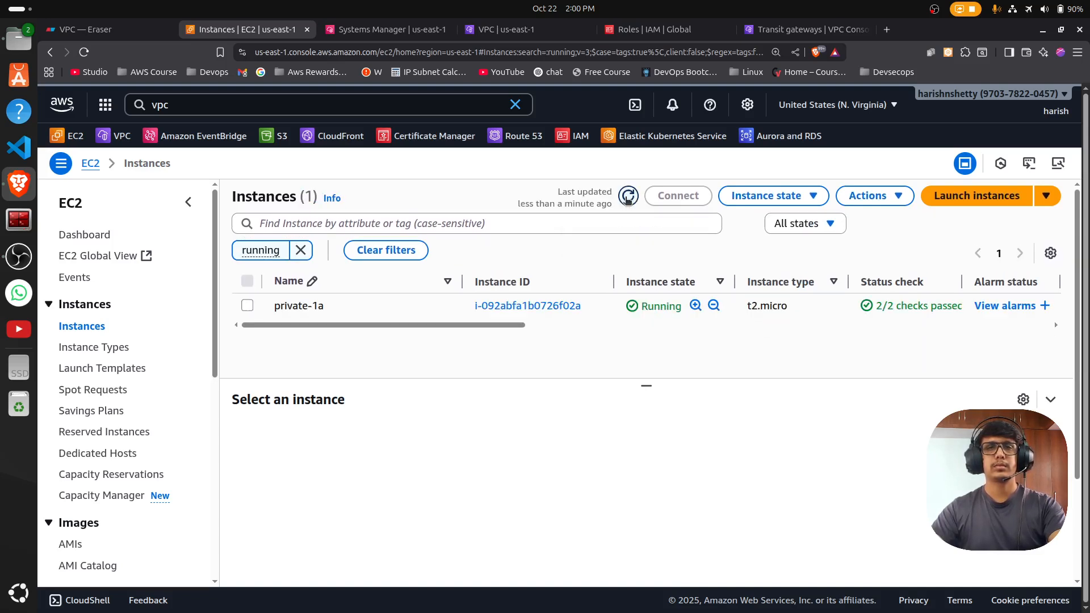
key(alt+Tab)
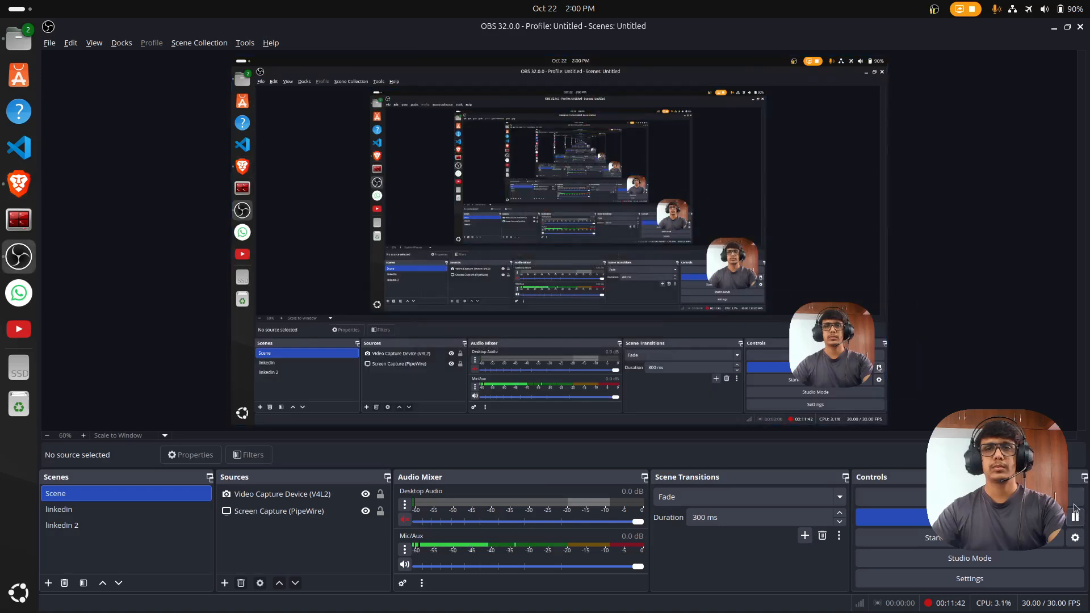
key(alt+Tab)
click(629, 197)
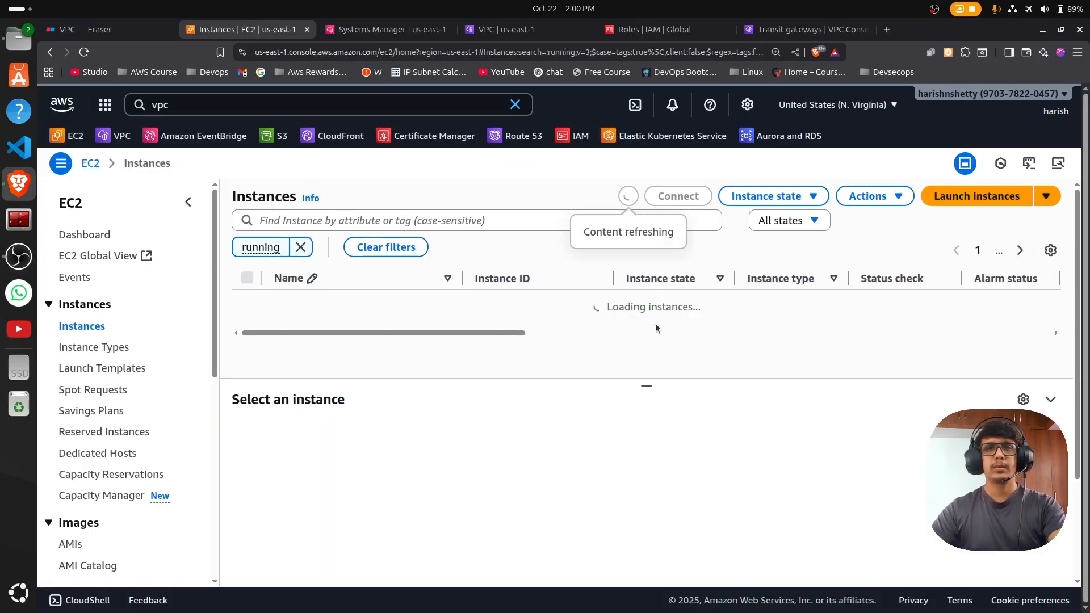
Step: Compare the private IPv4 addresses of private-1b and private-1a in their instance details
click(445, 329)
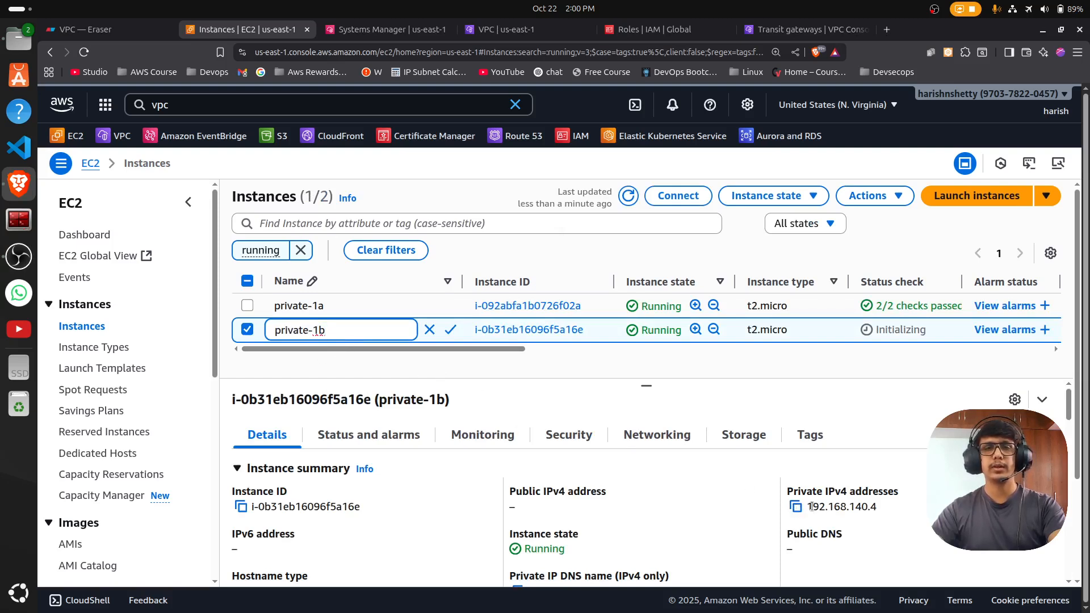
drag(808, 507, 833, 507)
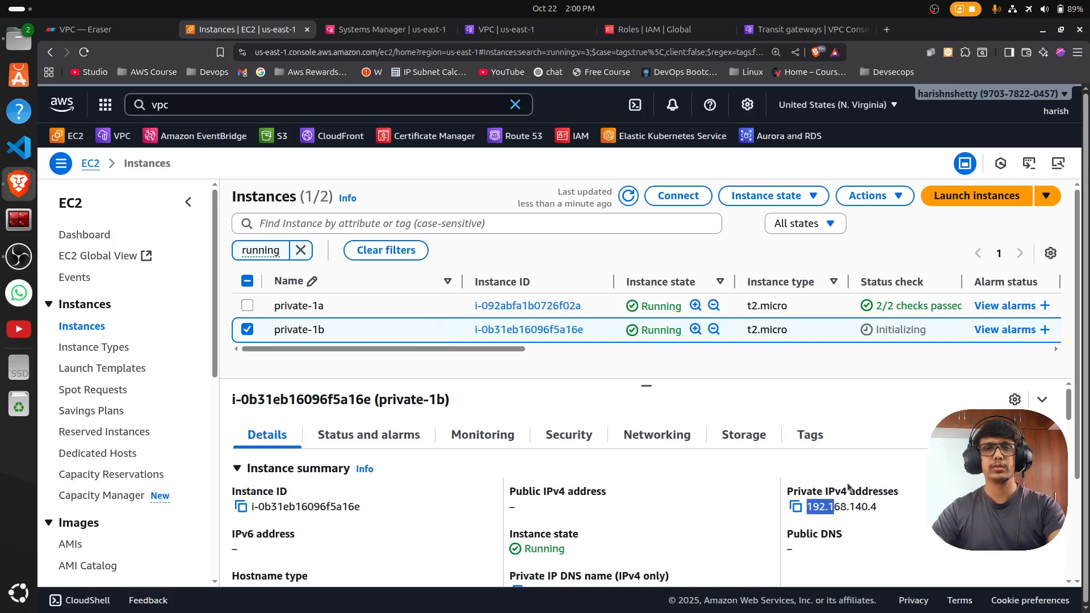
click(351, 305)
drag(811, 506, 834, 507)
Step: Copy the private IPv4 address of private-1b and switch to the open Session Manager session of private-1a
click(386, 331)
click(796, 507)
click(795, 507)
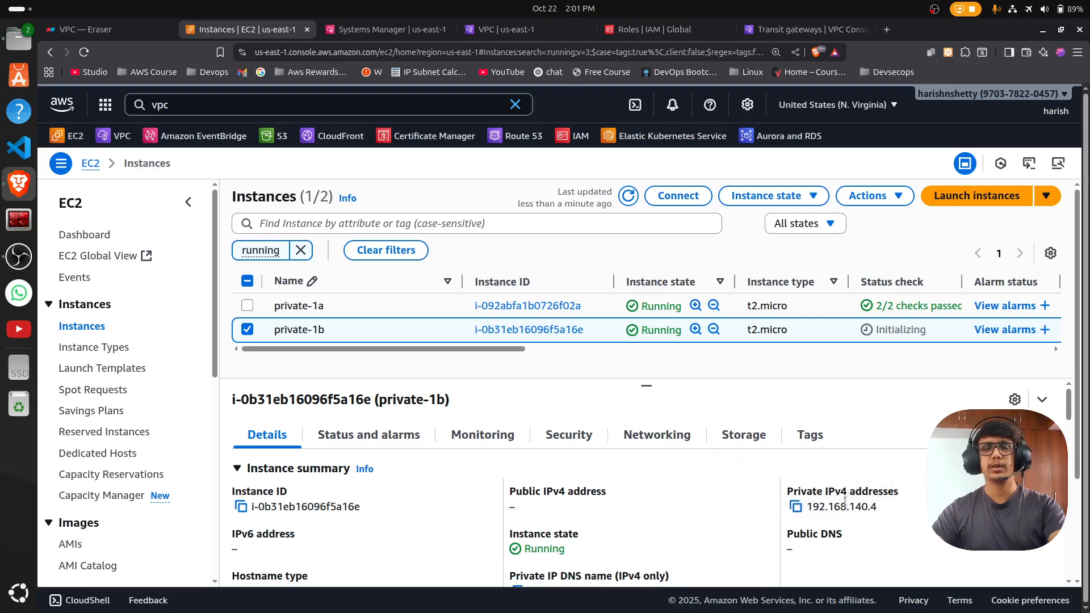
click(372, 29)
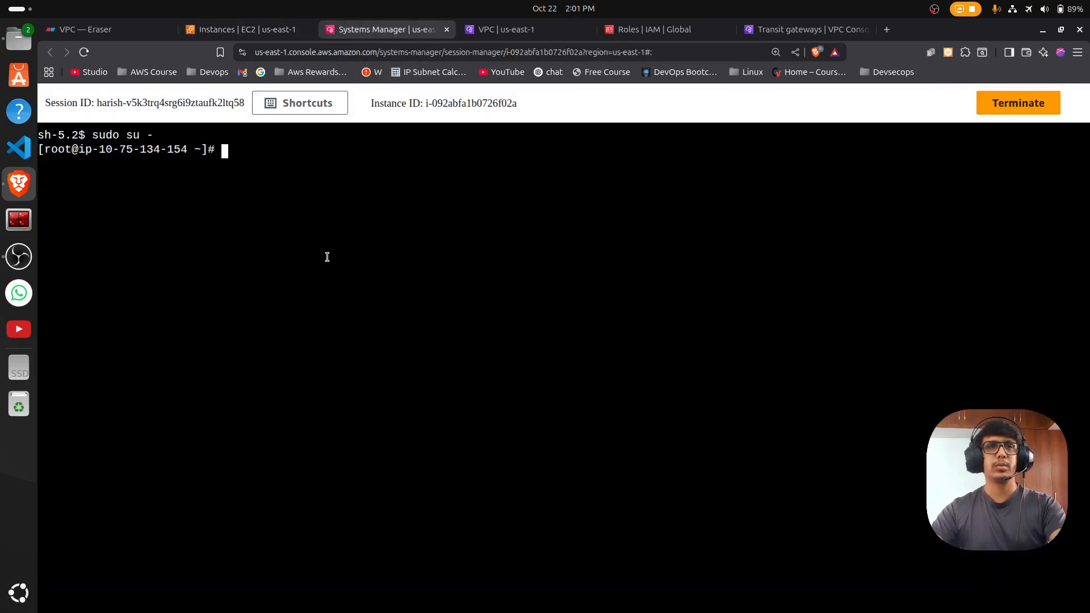
Step: Ping the copied private address 192.168.140.4 of private-1b from the root shell of private-1a
text(ping)
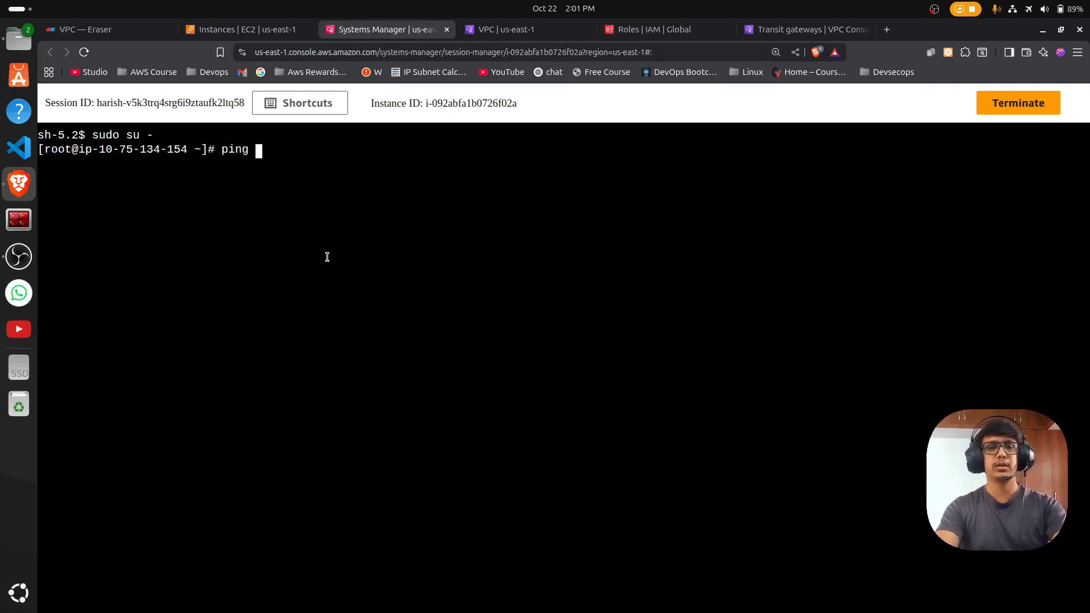
key(ctrl+v)
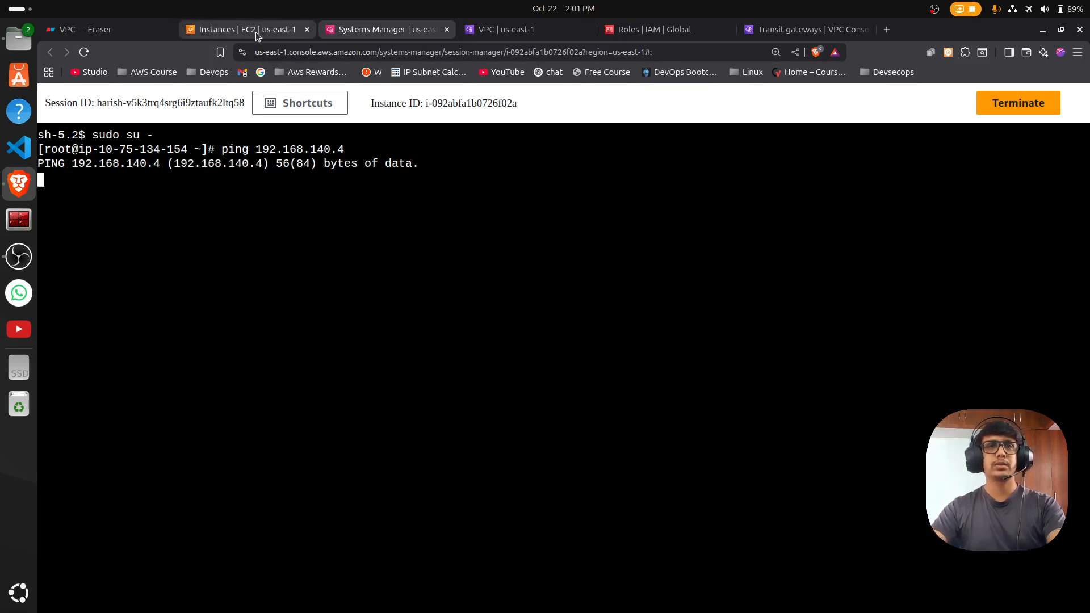
Step: Return to the VPC console for N. Virginia and open the list of transit gateways
click(534, 30)
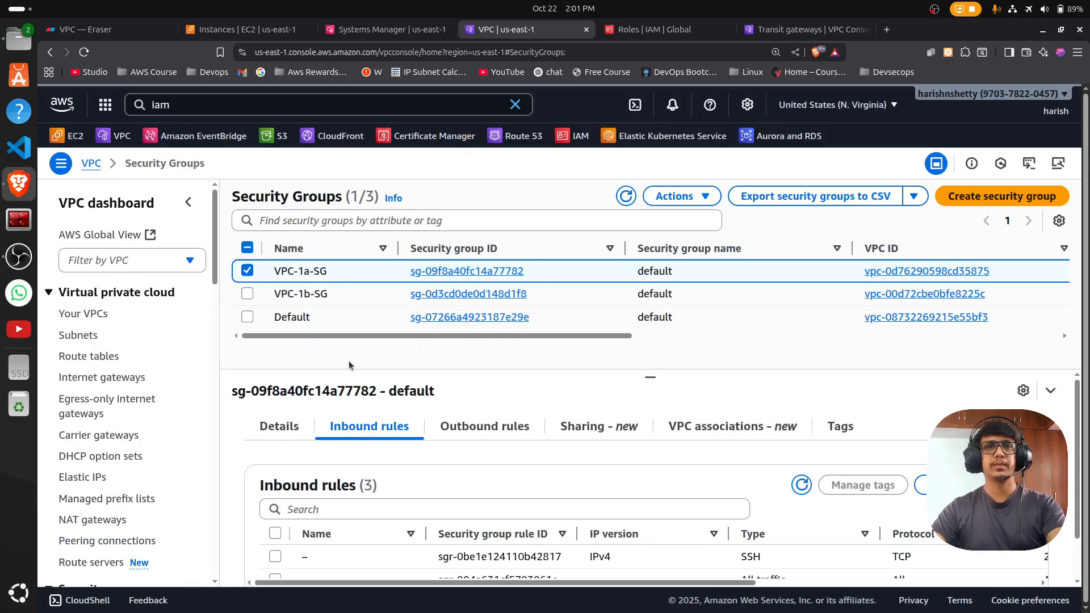
key(ctrl+minus)
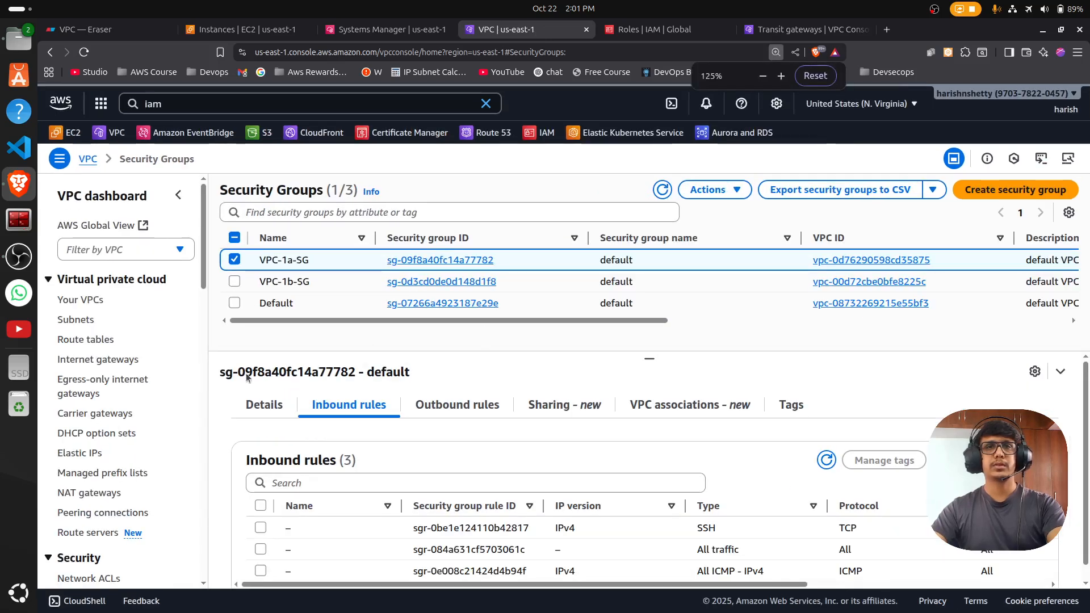
scroll(103, 327, down, 2)
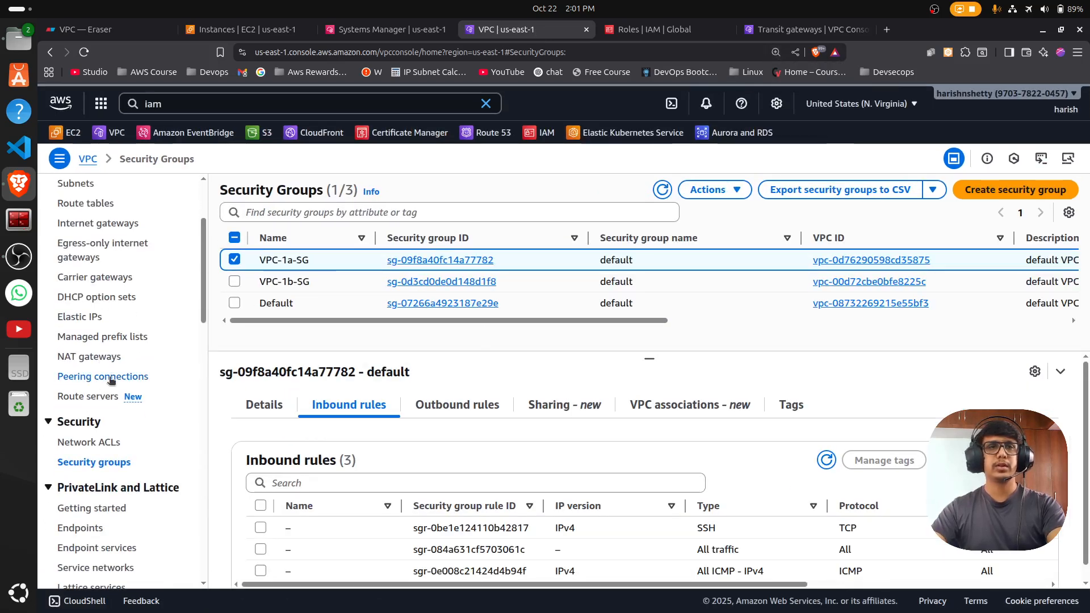
scroll(111, 383, down, 2)
scroll(126, 397, down, 10)
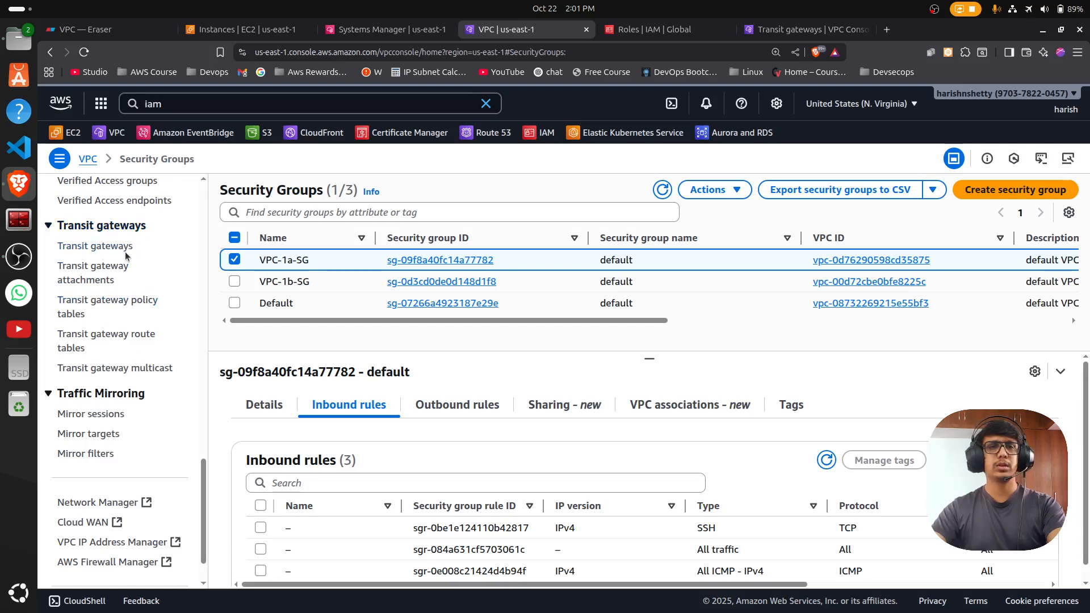
click(89, 246)
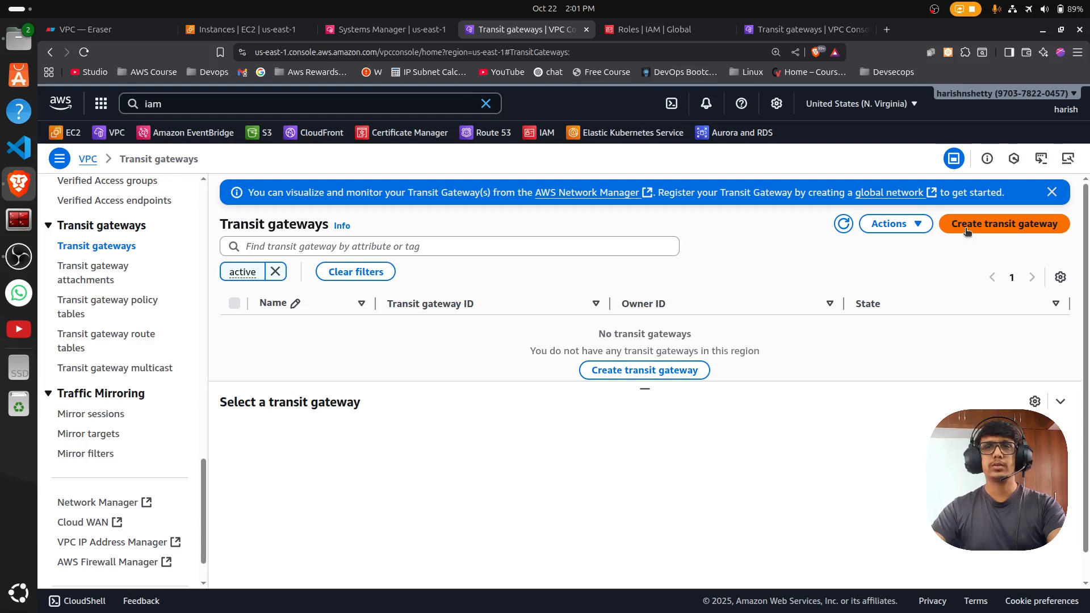
Step: Start a new transit gateway and set both its name tag and its description to TGW-NV
click(967, 229)
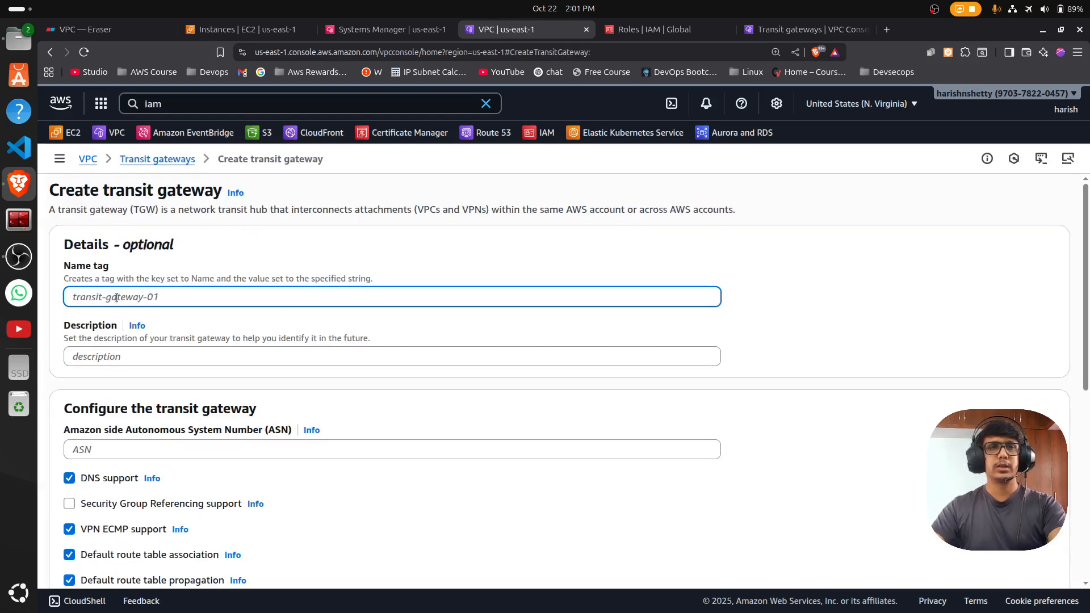
text(TGW-NV)
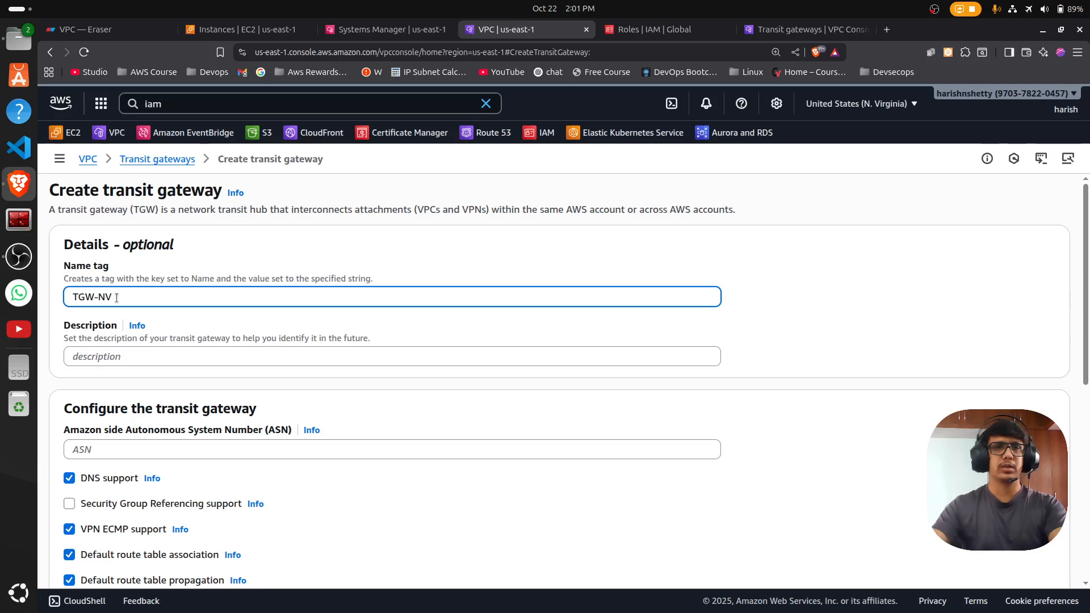
drag(165, 296, 50, 295)
key(ctrl+c)
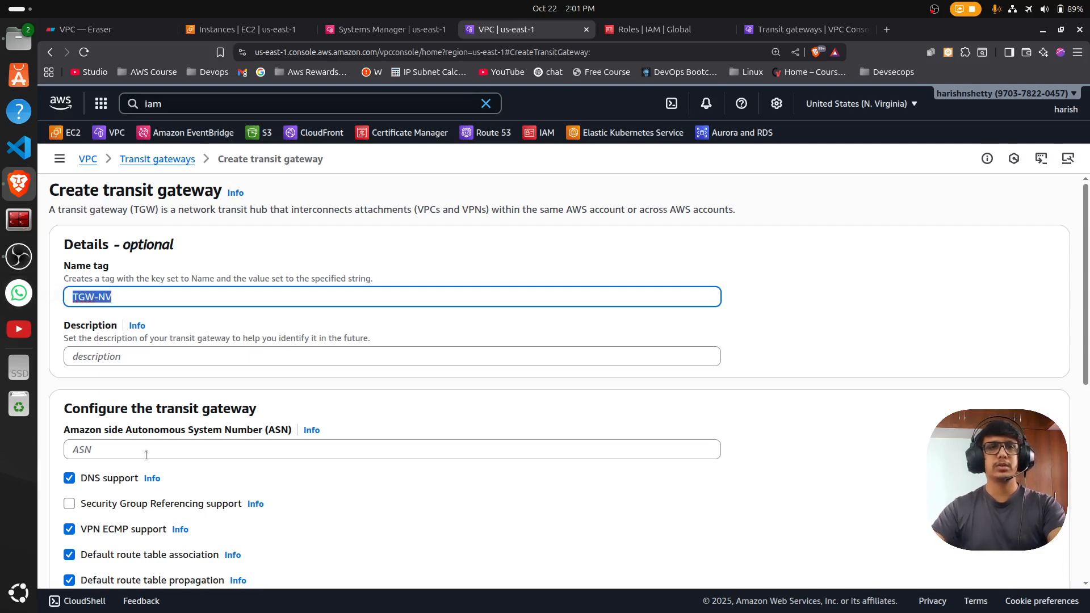
click(125, 358)
key(ctrl+v)
Step: Review the remaining default settings and create the transit gateway
scroll(191, 478, down, 2)
scroll(192, 481, down, 5)
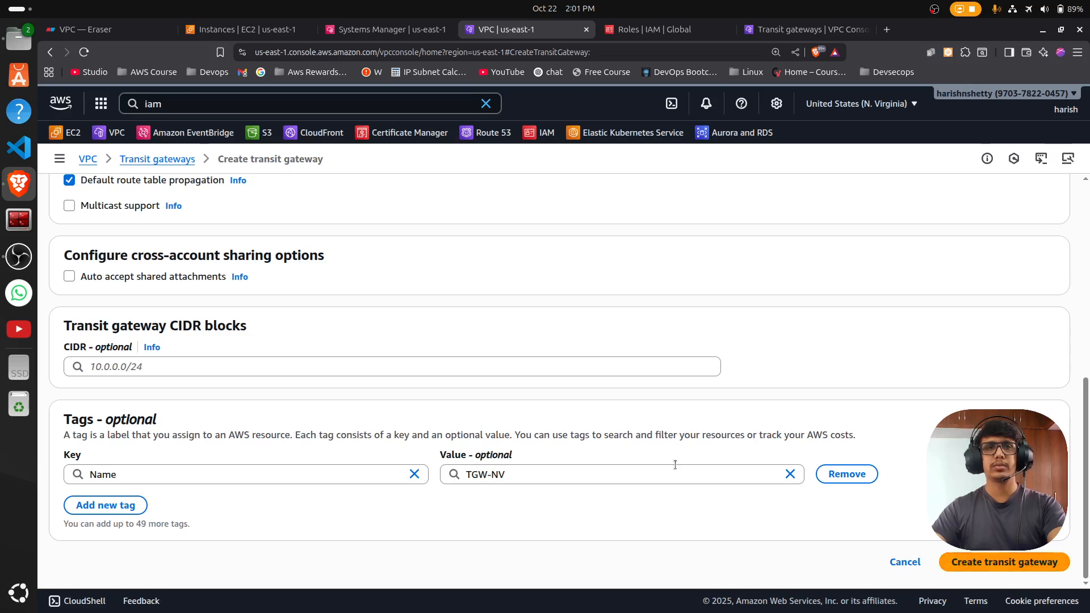
key(ctrl+minus)
click(814, 74)
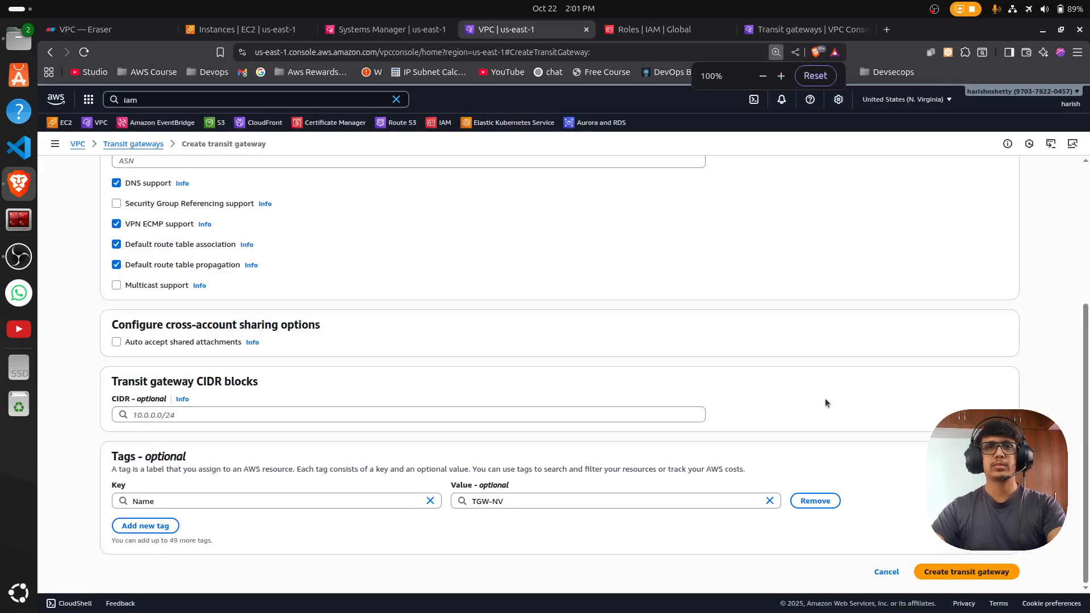
scroll(871, 270, up, 4)
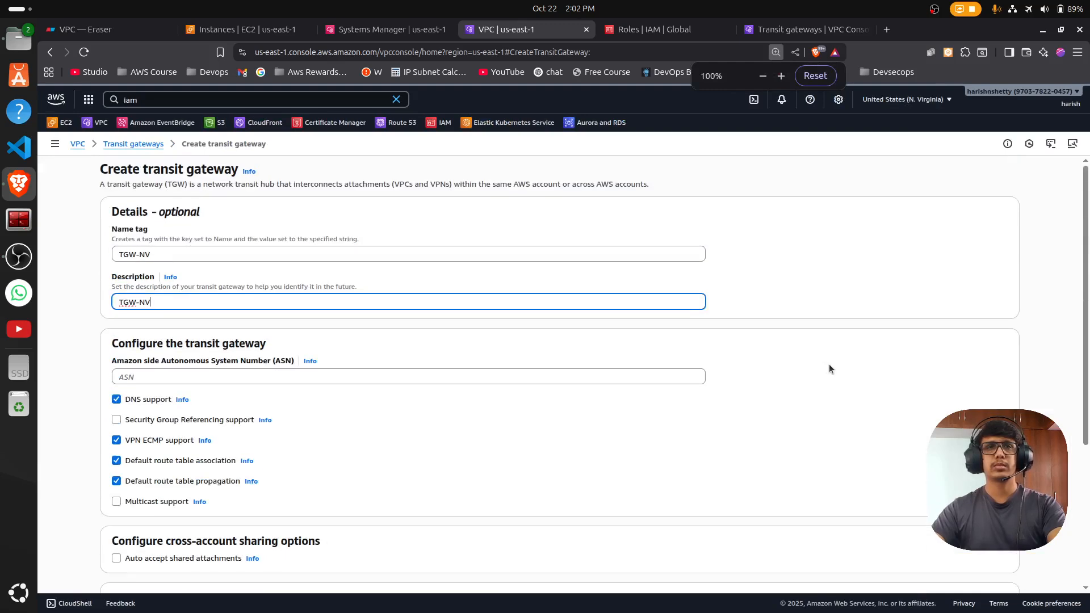
scroll(829, 368, down, 5)
click(1017, 574)
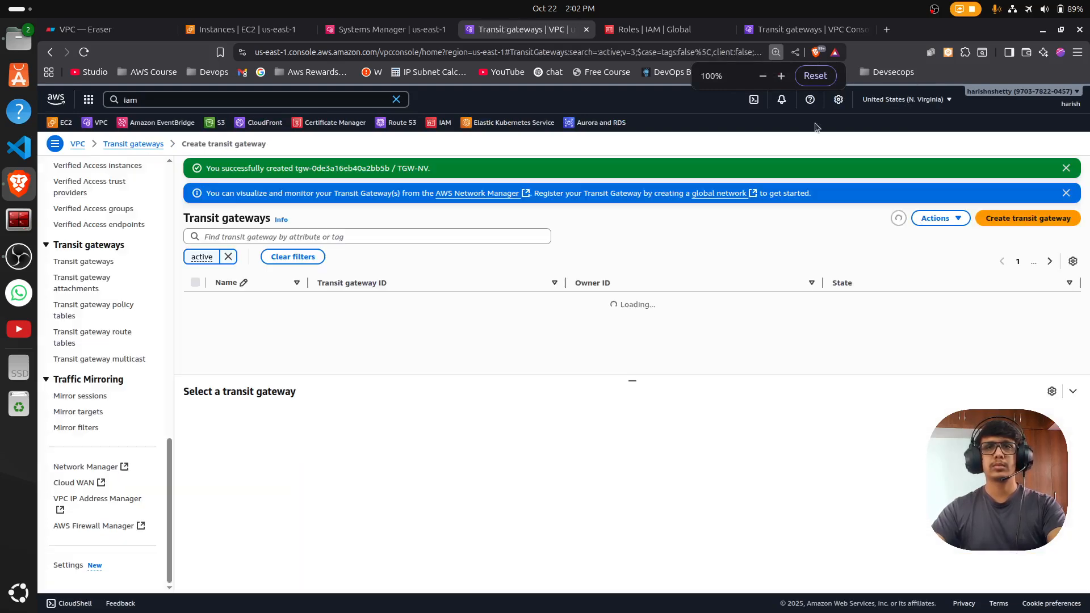
Step: Remove the active filter from the transit gateways list and refresh it to check the state of TGW-NV
key(ctrl+plus)
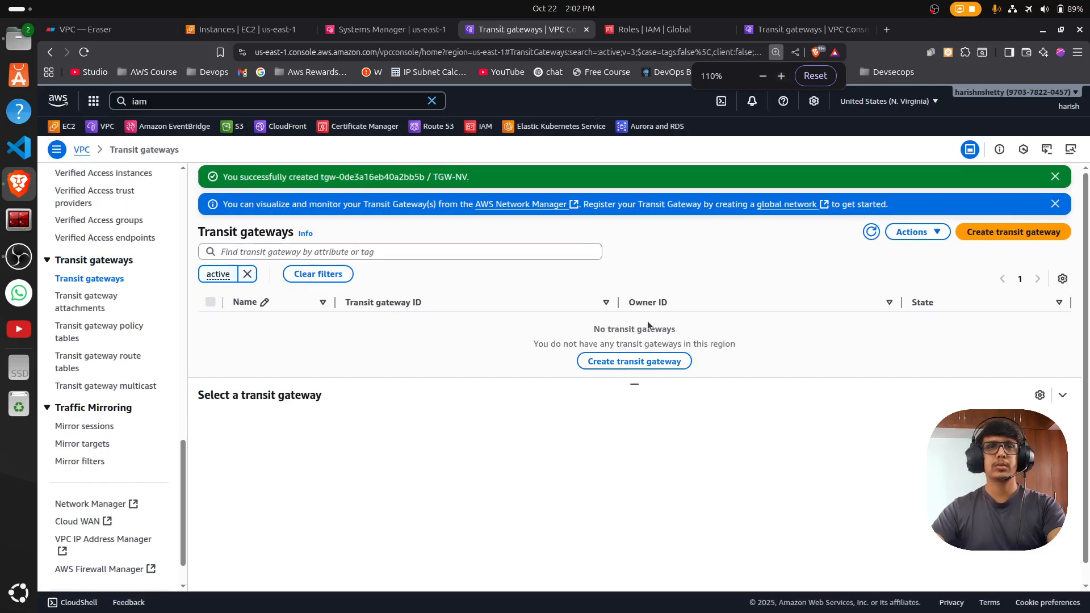
click(871, 232)
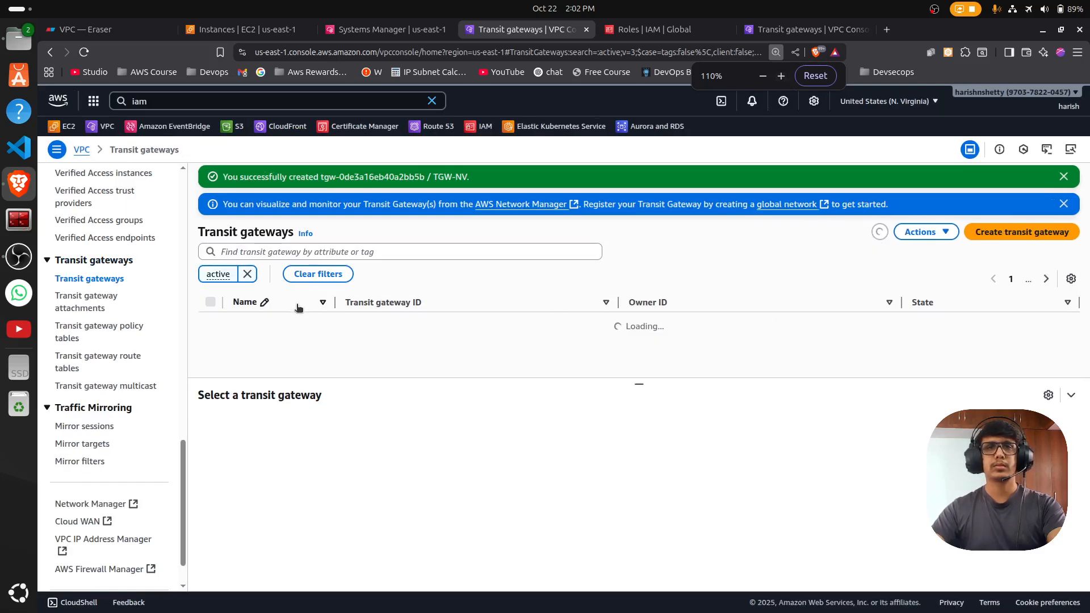
click(247, 274)
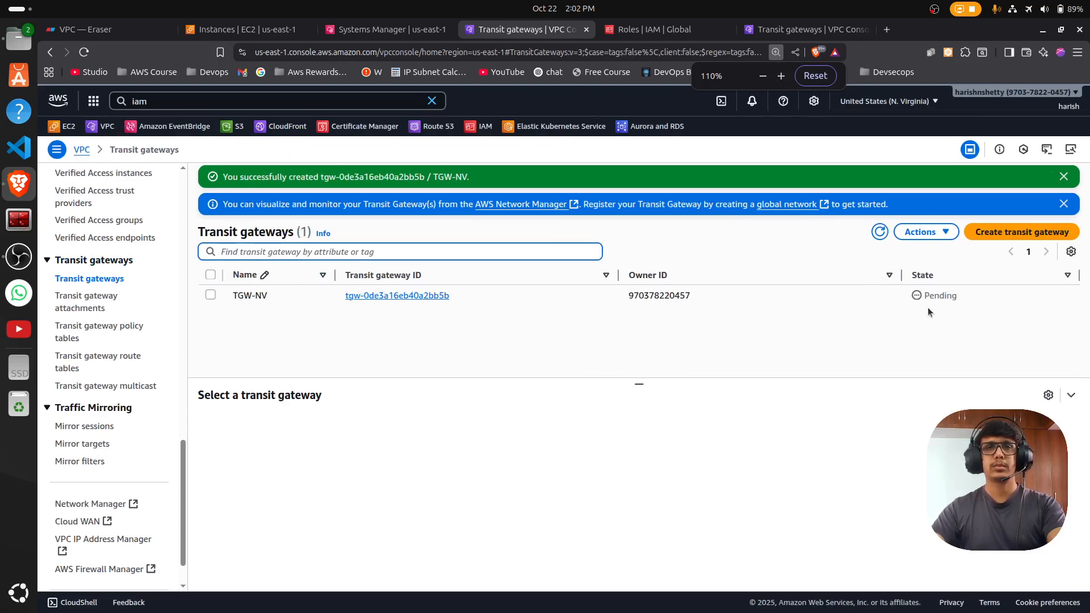
click(880, 232)
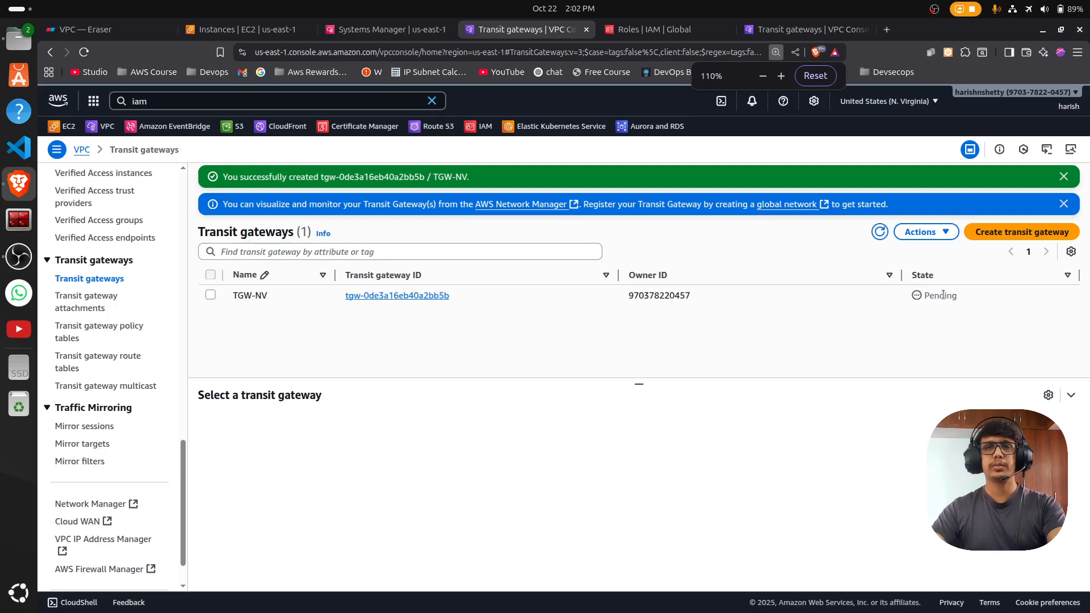
drag(958, 295, 924, 296)
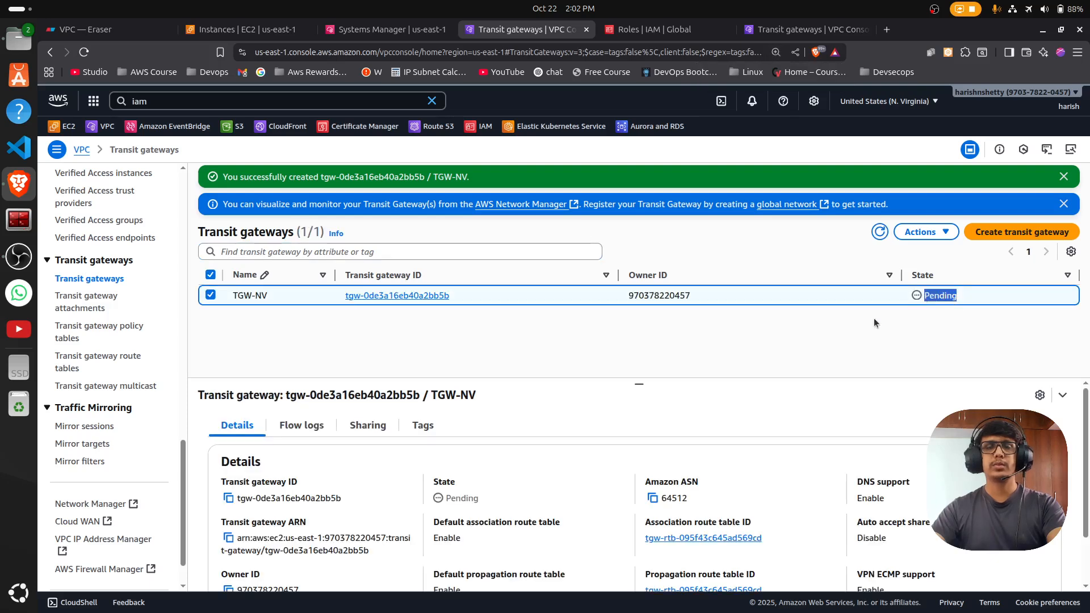
click(881, 232)
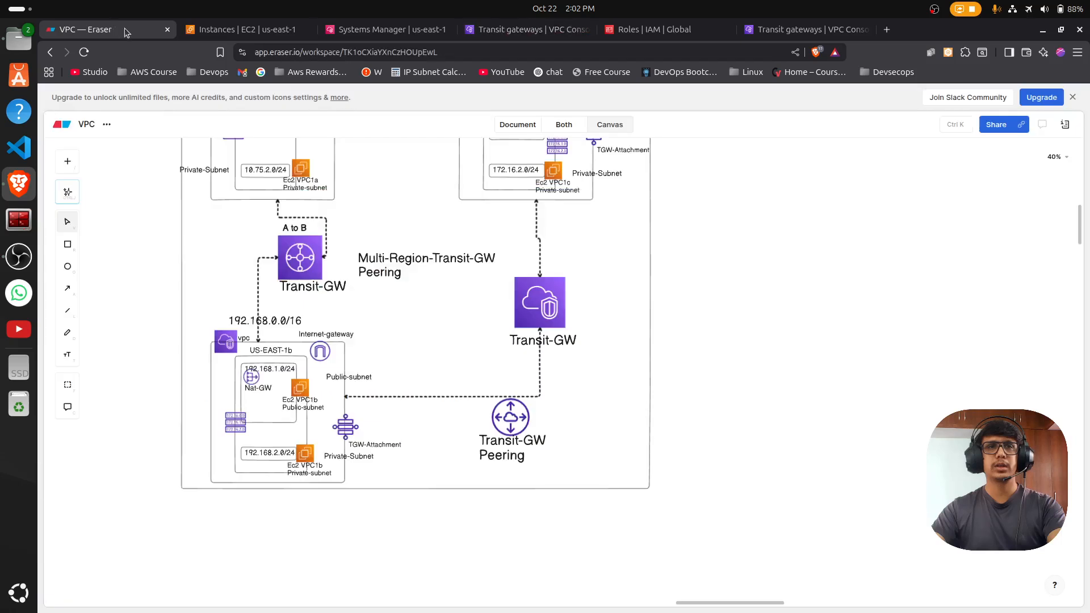
Step: Review the North Virginia part of the Eraser diagram, then refresh the transit gateways list until TGW-NV is available
click(90, 29)
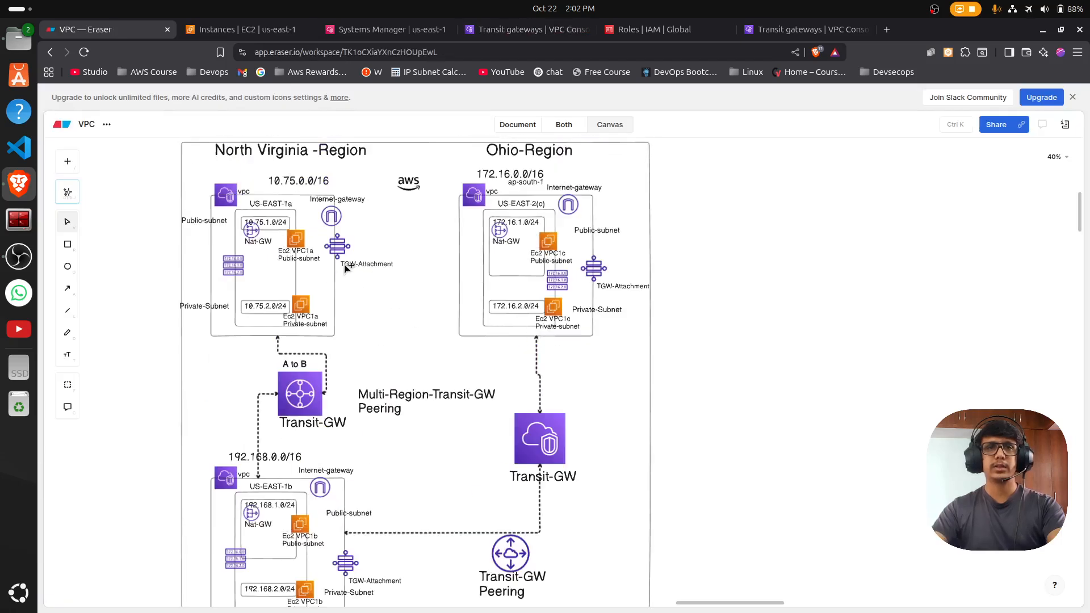
click(525, 29)
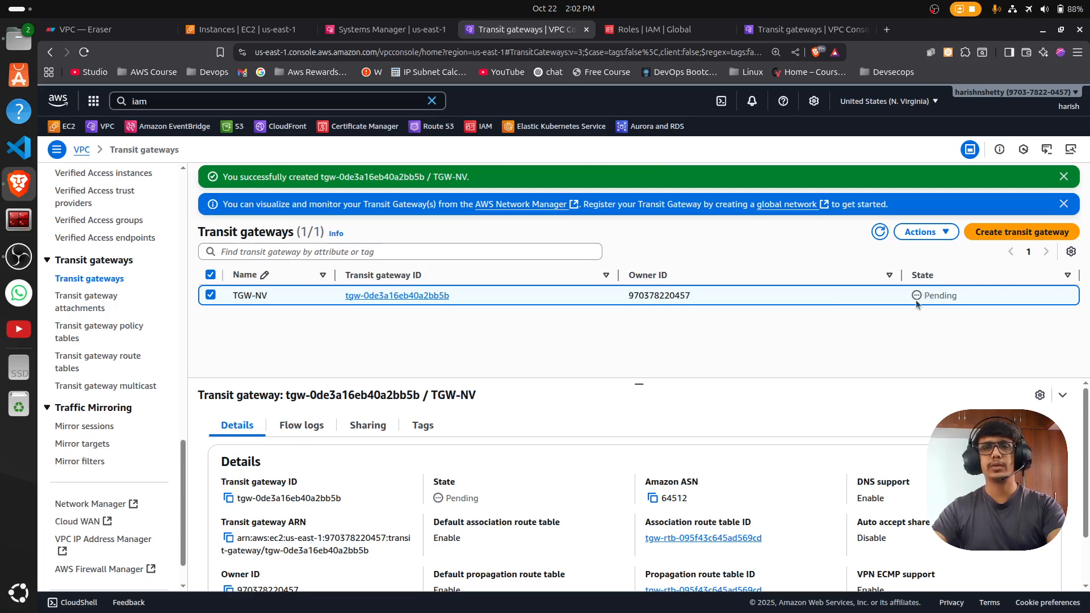
click(881, 232)
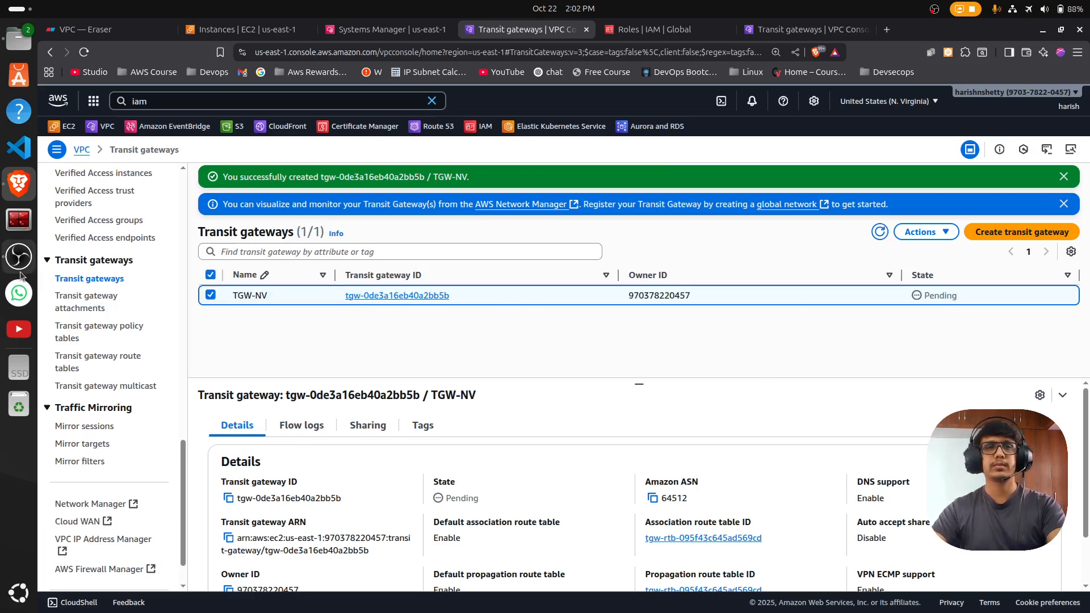
click(18, 257)
key(alt+Tab)
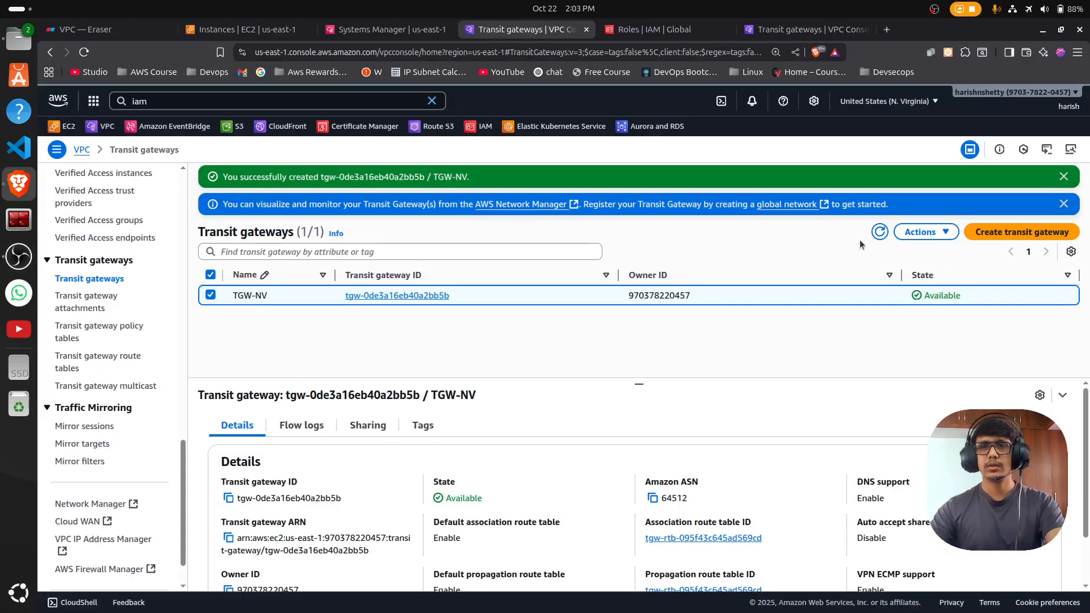
click(884, 237)
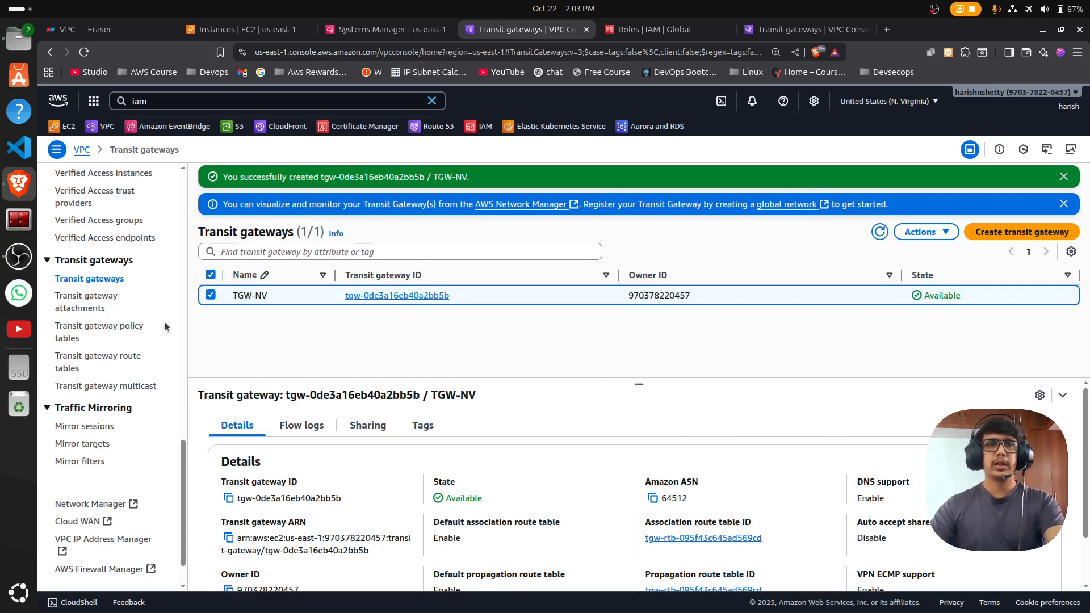
Step: Start a new transit gateway attachment and name it TG-ATTACH-VPC-1a
click(87, 310)
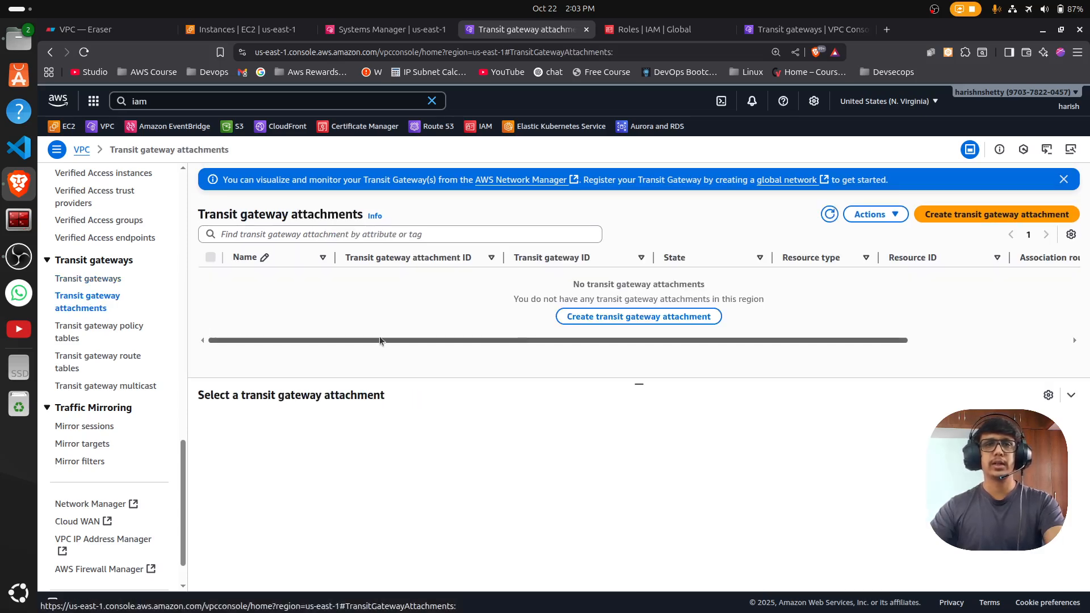
click(964, 218)
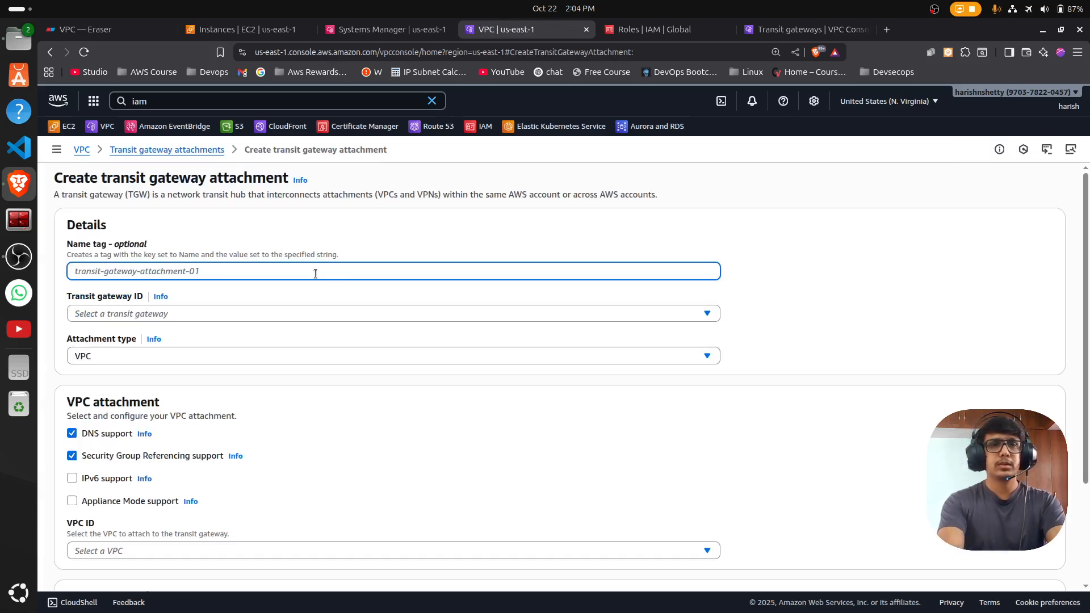
text(tra)
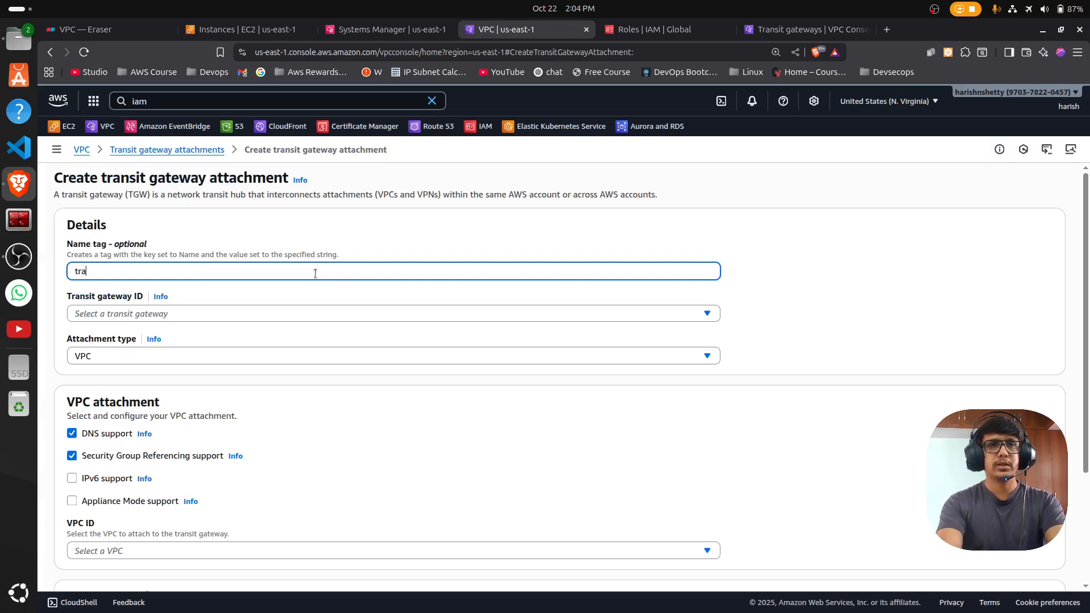
key(BackSpace)
key(BackSpace)
text(TG-ATTACH-VPC-1a)
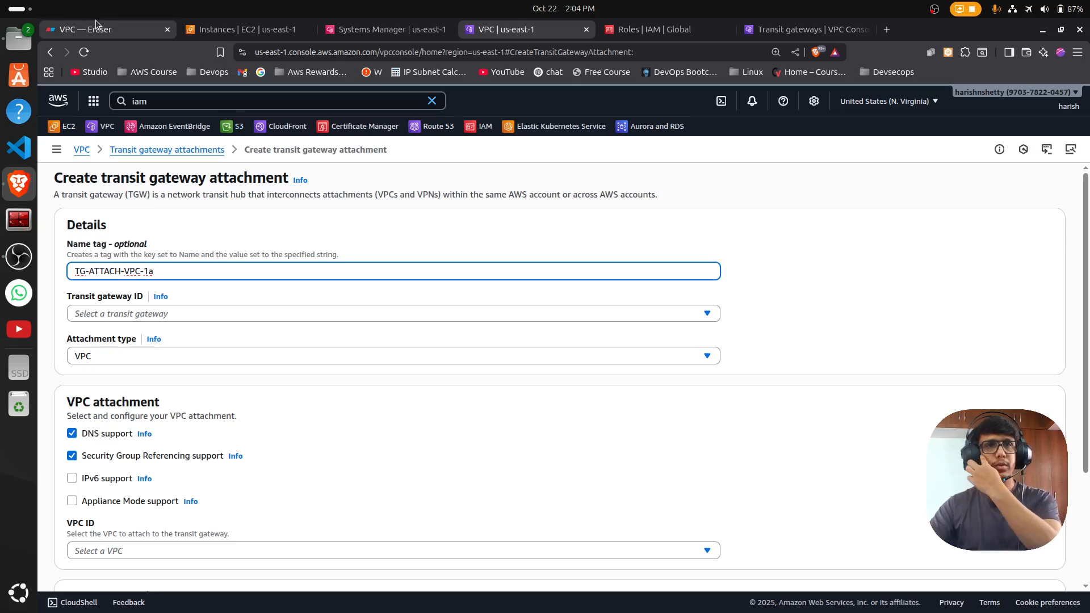
Step: Check the diagram, then choose TGW-NV as the attachment's transit gateway and vpc-1a-vpc (10.75.0.0/16) as its VPC
click(96, 27)
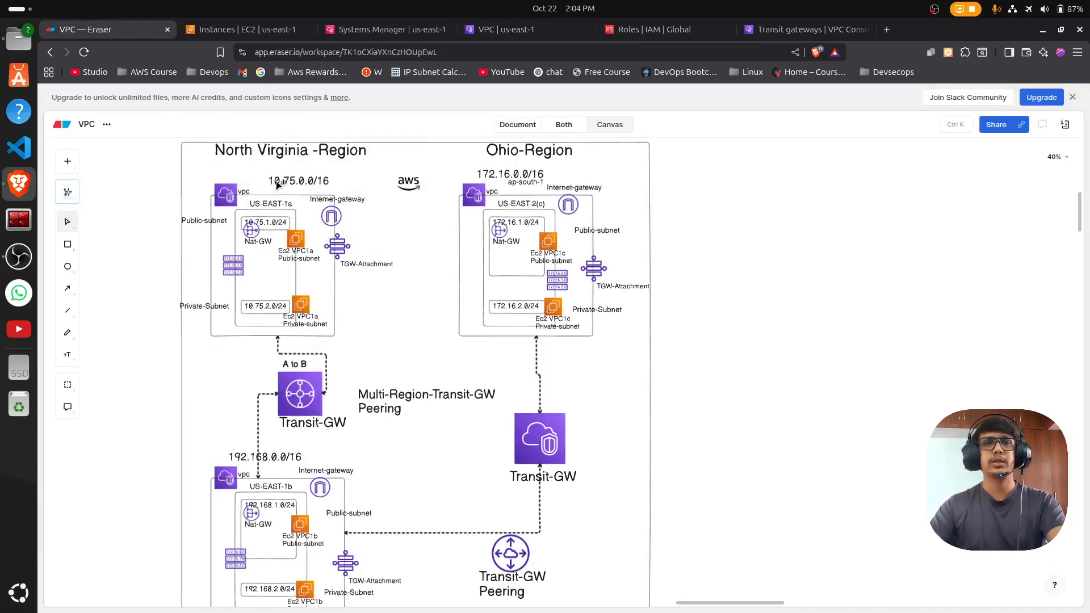
click(544, 33)
click(120, 315)
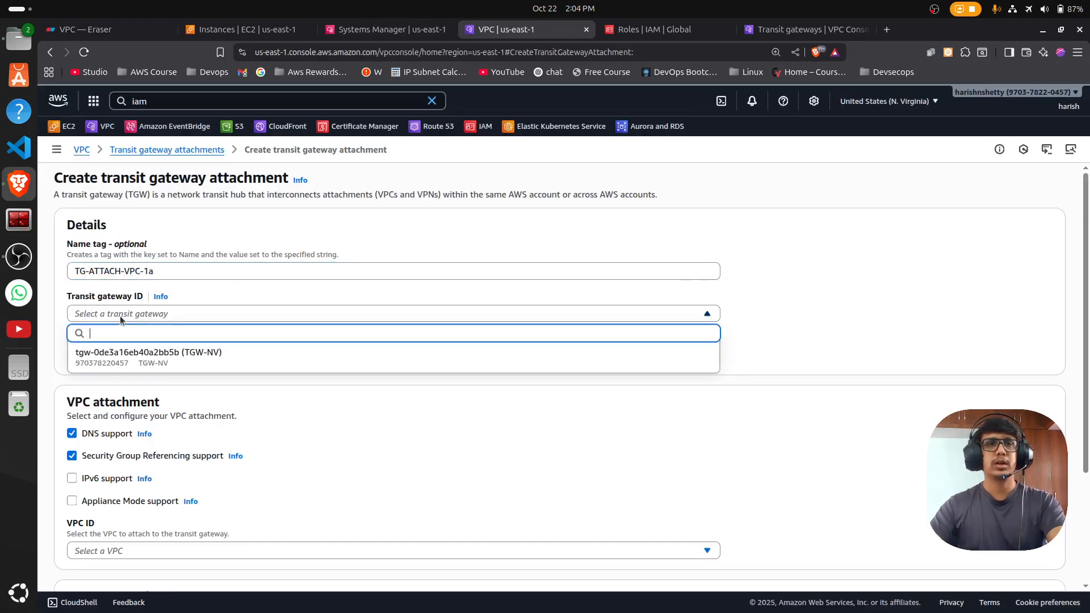
click(177, 366)
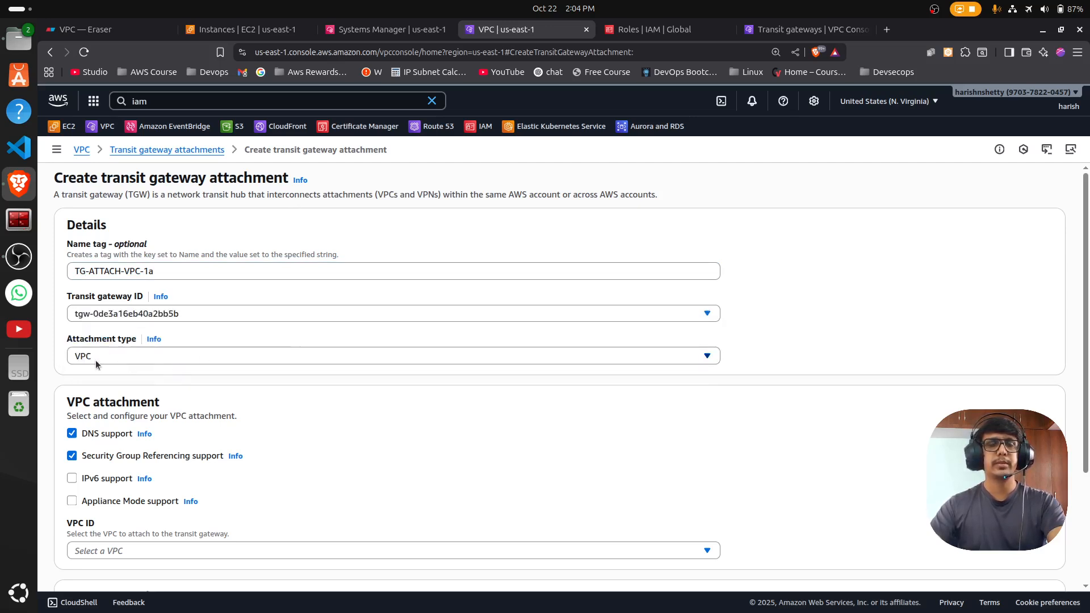
scroll(252, 419, down, 3)
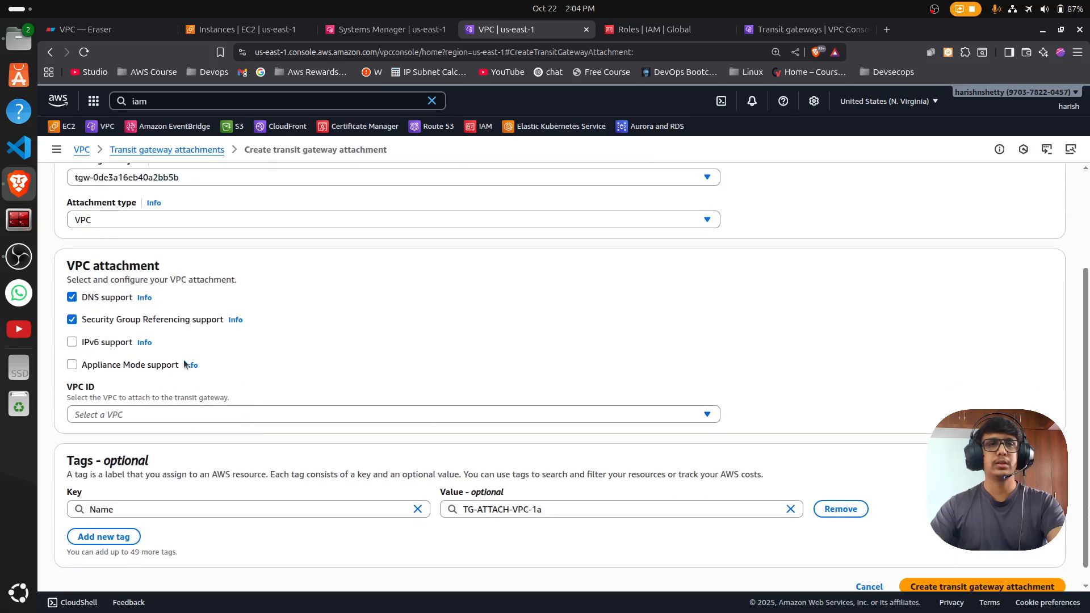
click(139, 415)
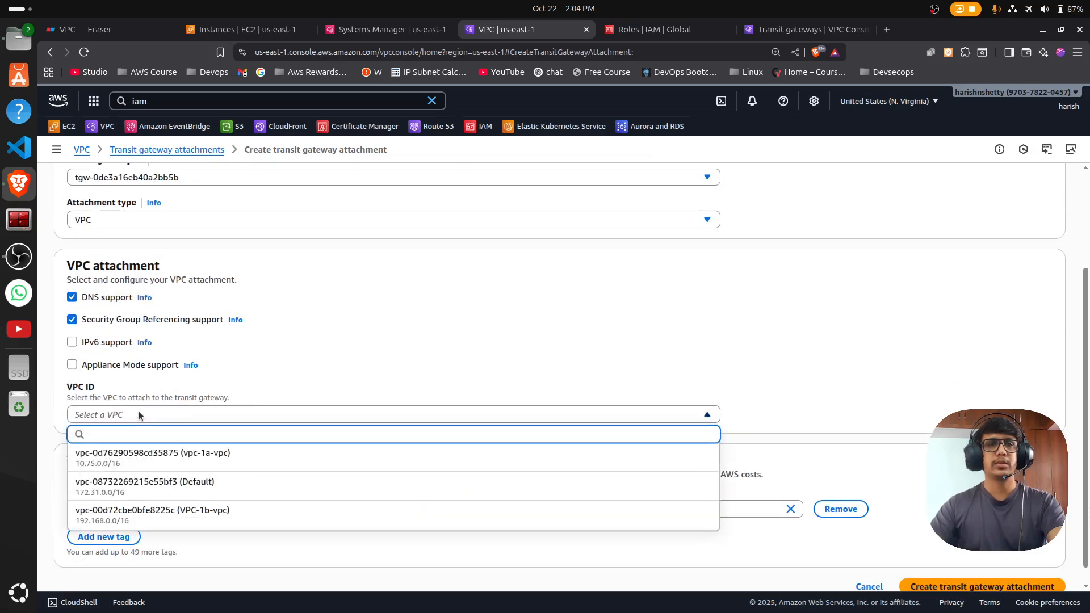
click(209, 466)
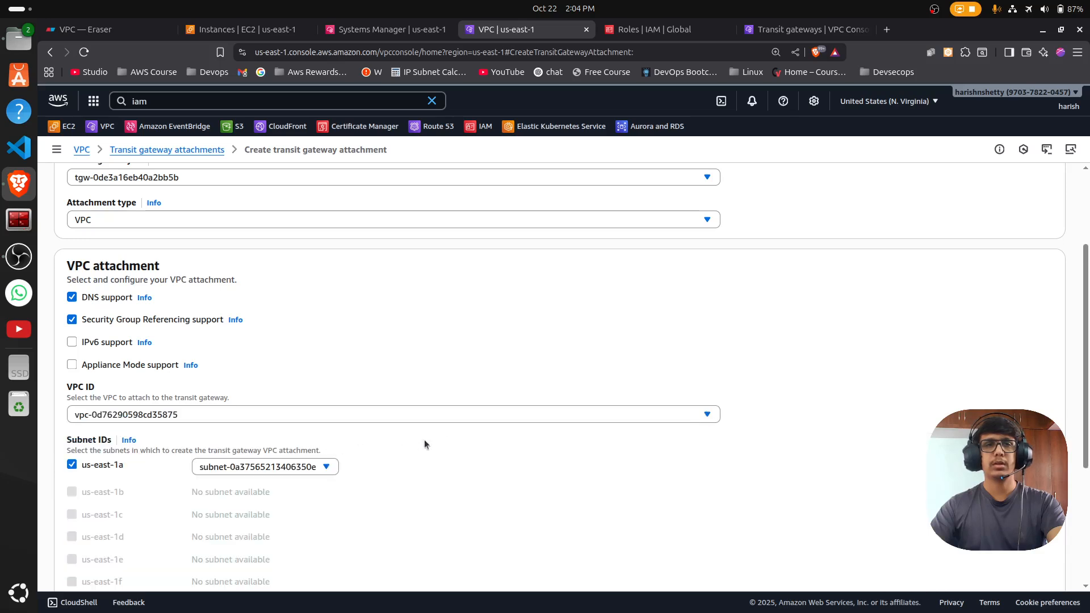
Step: Set the us-east-1a subnet to vpc-1a-subnet-private1-us-east-1a and create the transit gateway attachment
scroll(448, 441, down, 2)
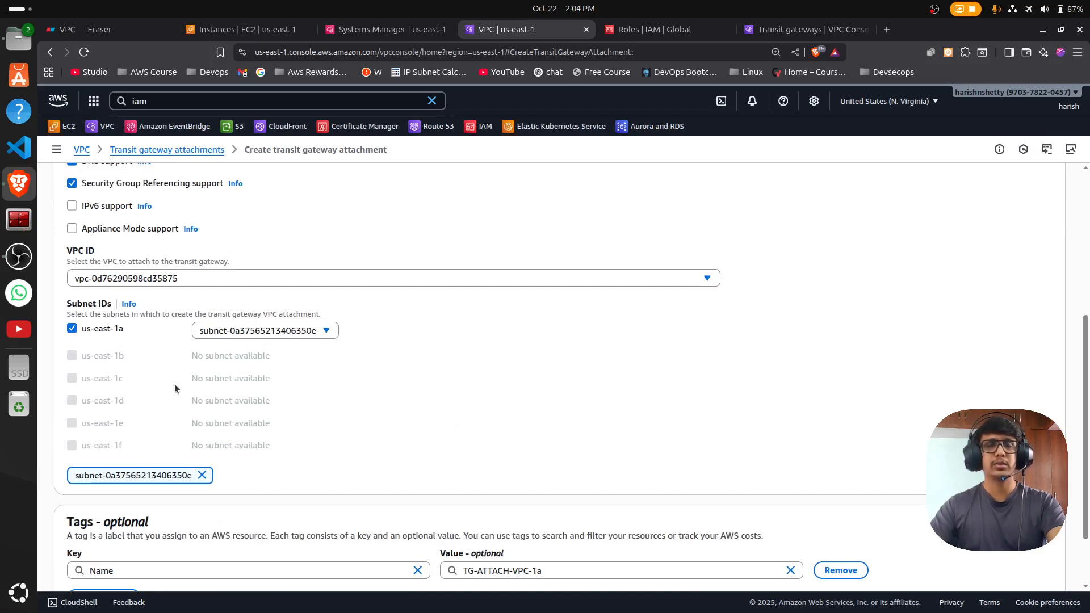
scroll(547, 383, down, 2)
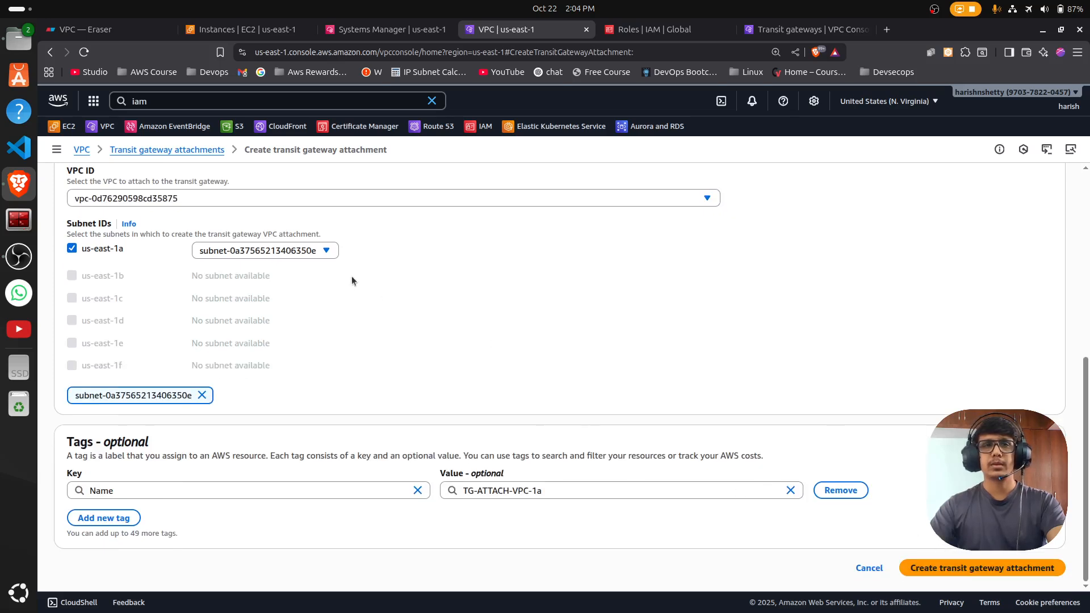
click(329, 253)
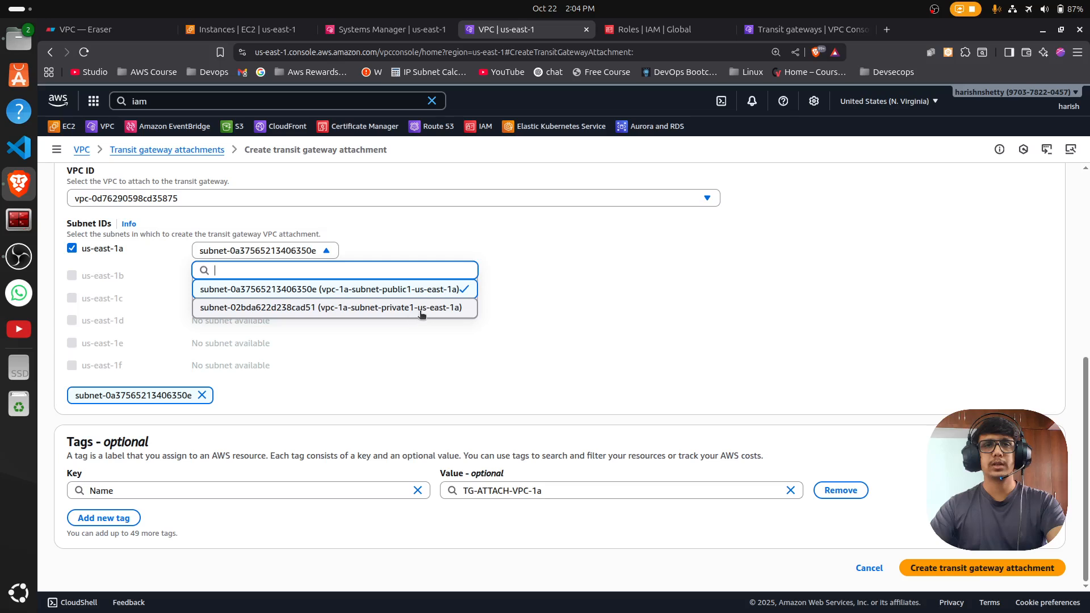
click(359, 308)
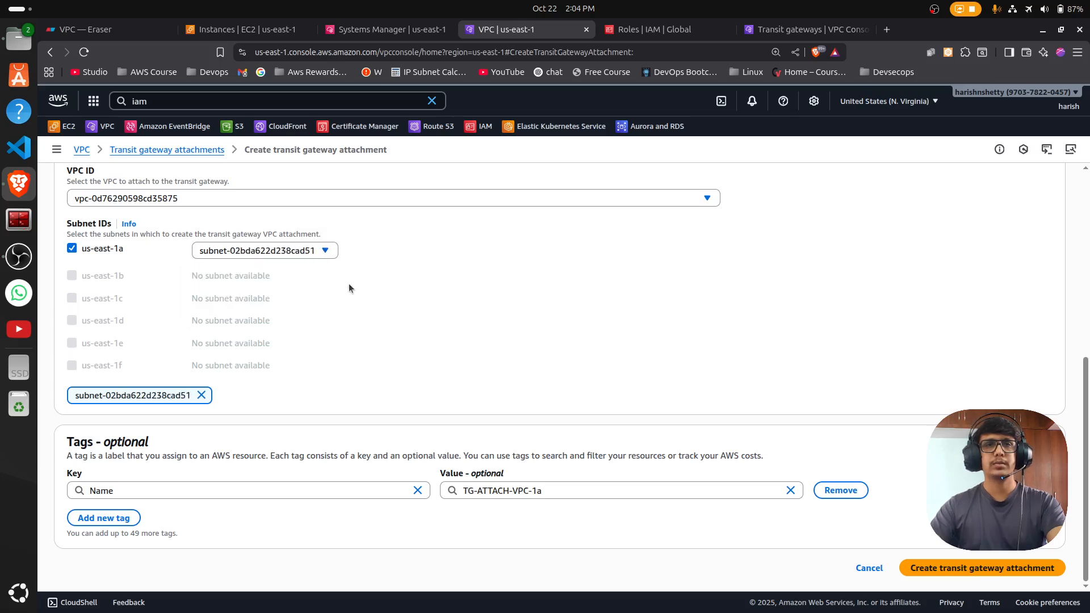
click(287, 250)
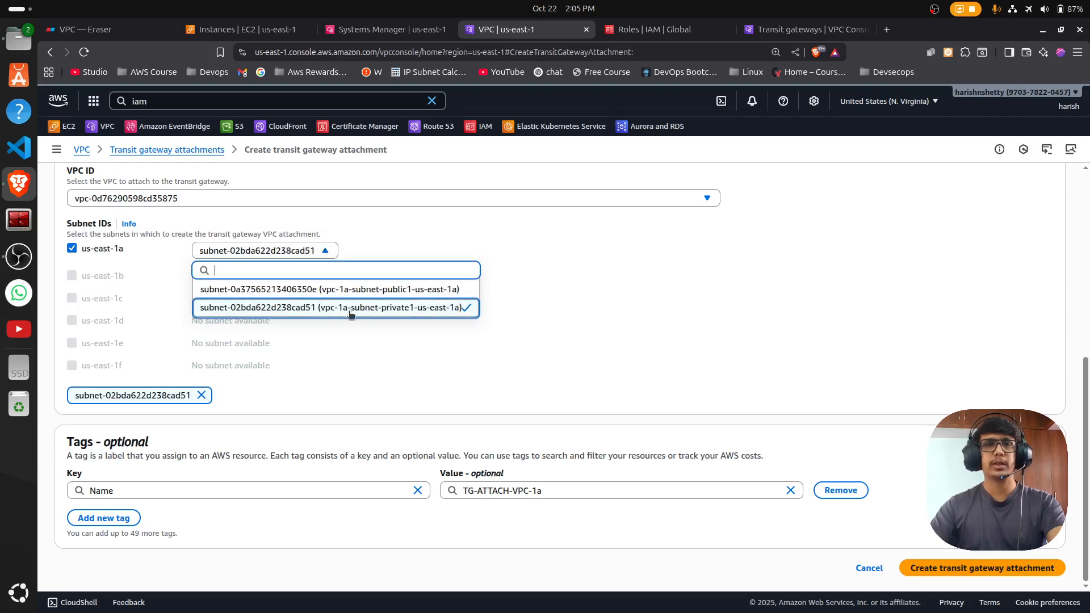
click(644, 370)
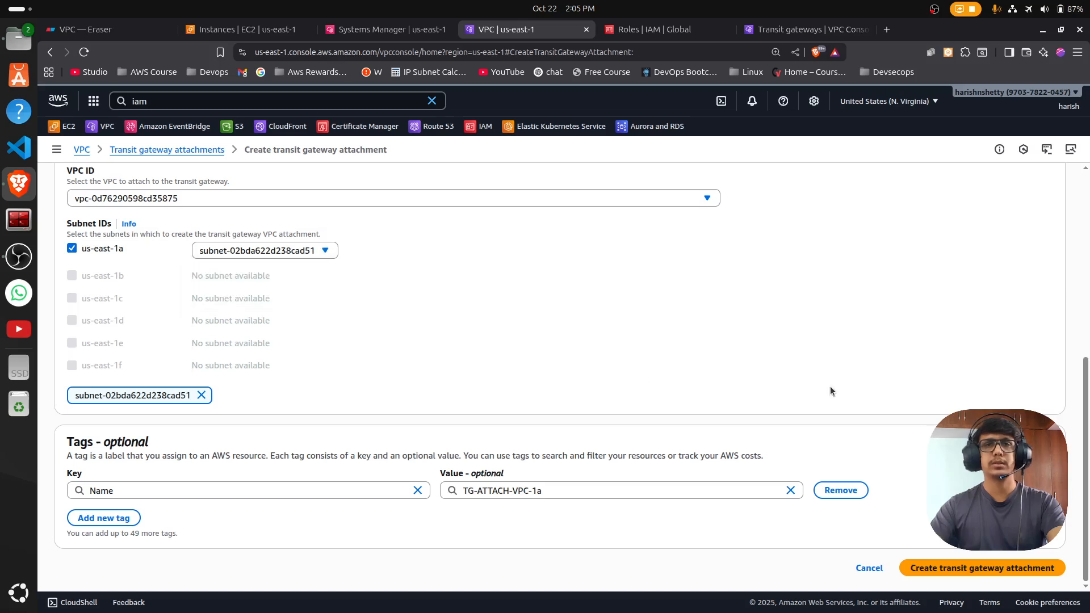
click(940, 569)
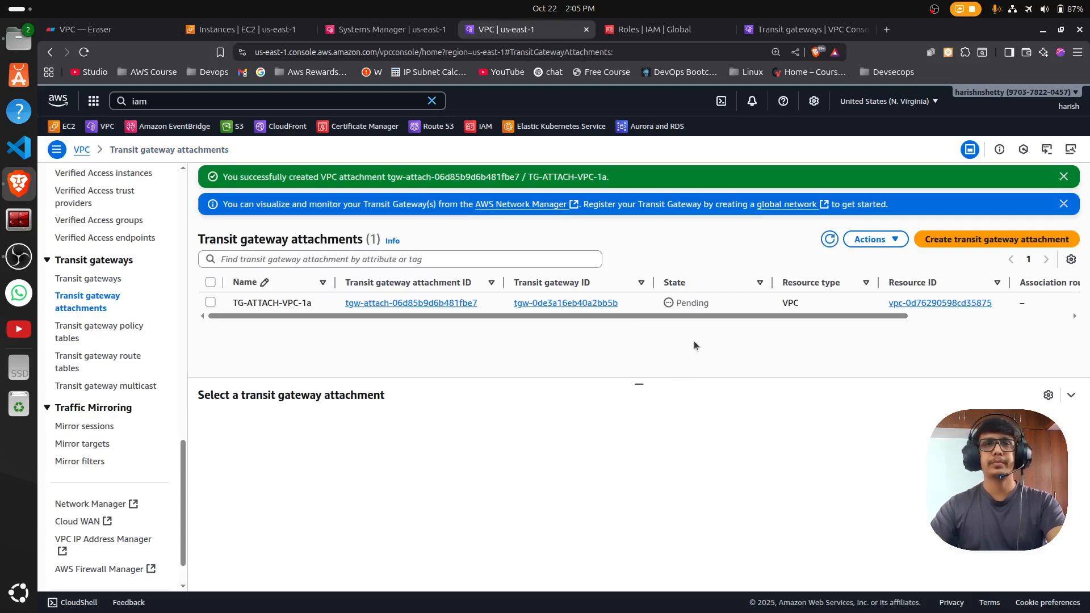
Step: Refresh the transit gateway attachments list and view the details of TG-ATTACH-VPC-1a
click(830, 239)
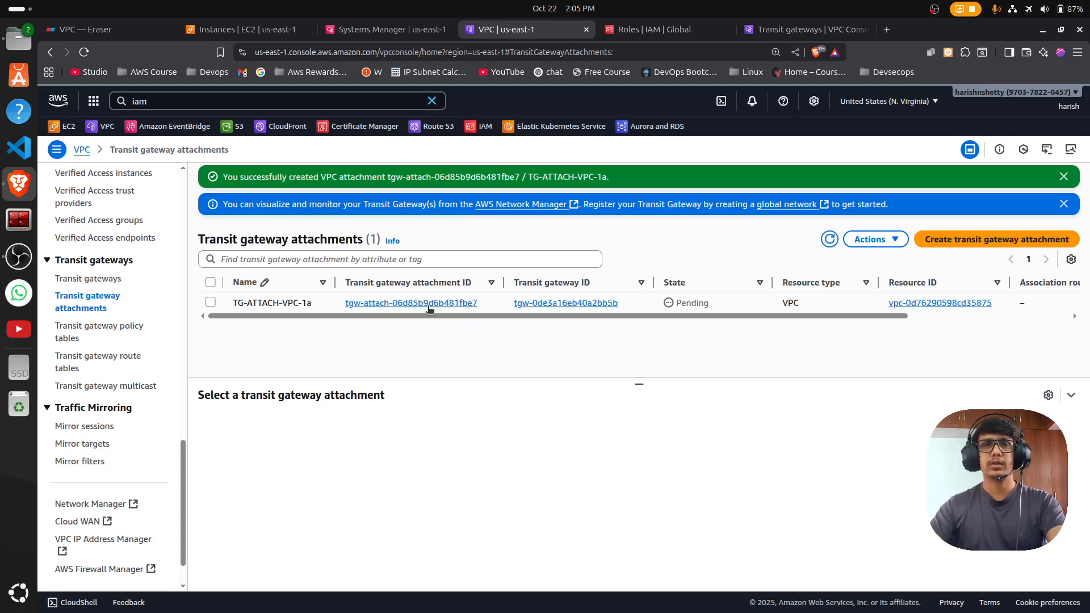
click(321, 307)
drag(291, 303, 113, 302)
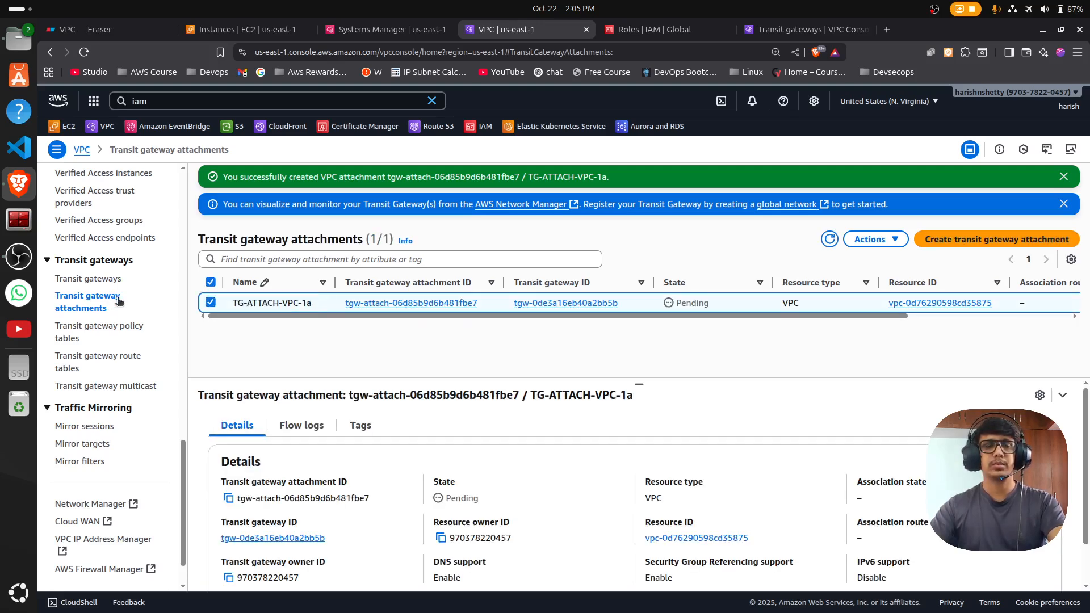
Step: Start another transit gateway attachment and name it TGW-ATTACH-VPC-1b
click(968, 240)
text(TGW-NV)
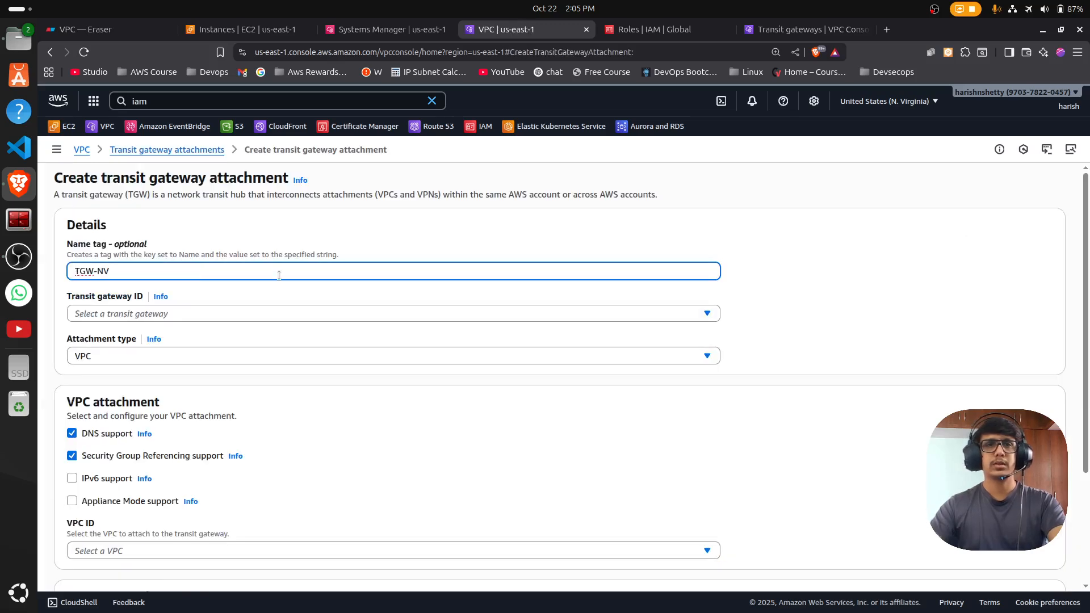
key(BackSpace)
key(BackSpace)
text(ATTACH)
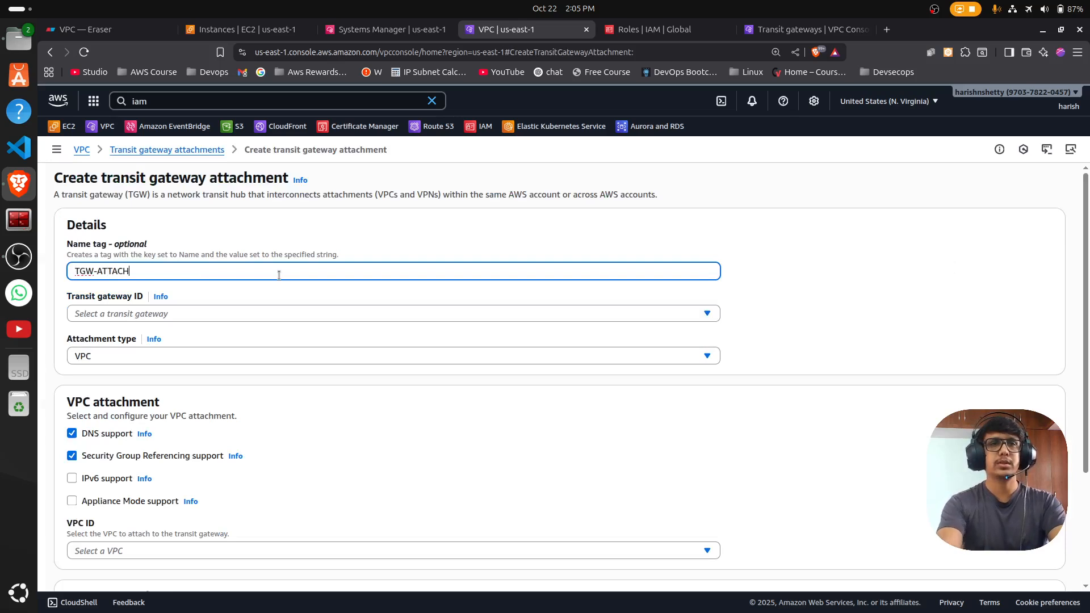
text(-VPC-1b)
Step: Choose TGW-NV as the transit gateway, keep the VPC attachment type, and select VPC-1b-vpc (192.168.0.0/16) as the VPC
click(276, 316)
click(232, 360)
click(178, 358)
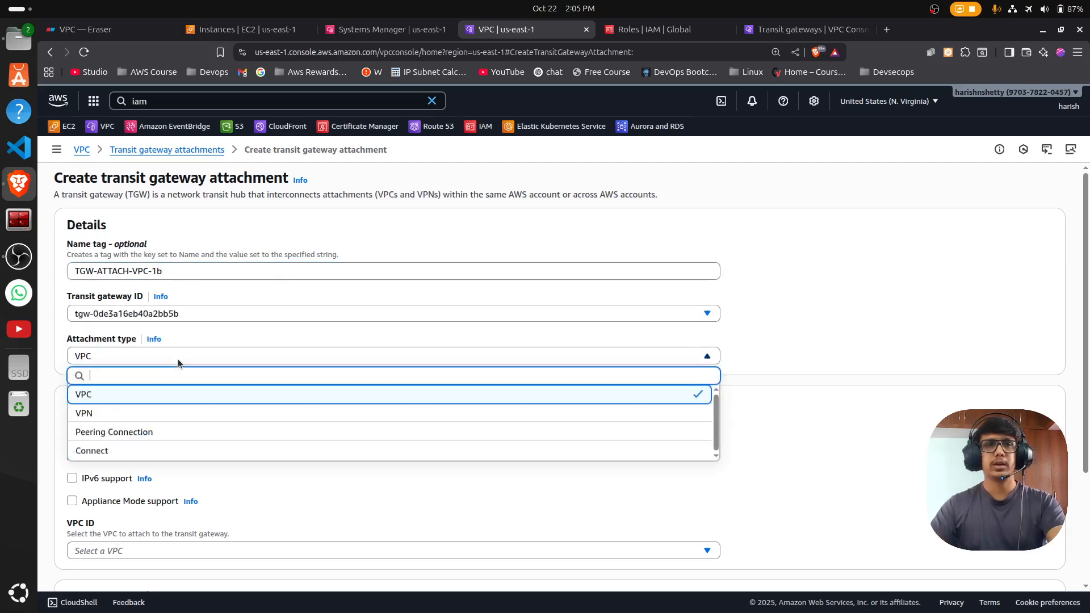
click(178, 359)
scroll(417, 433, down, 3)
click(186, 414)
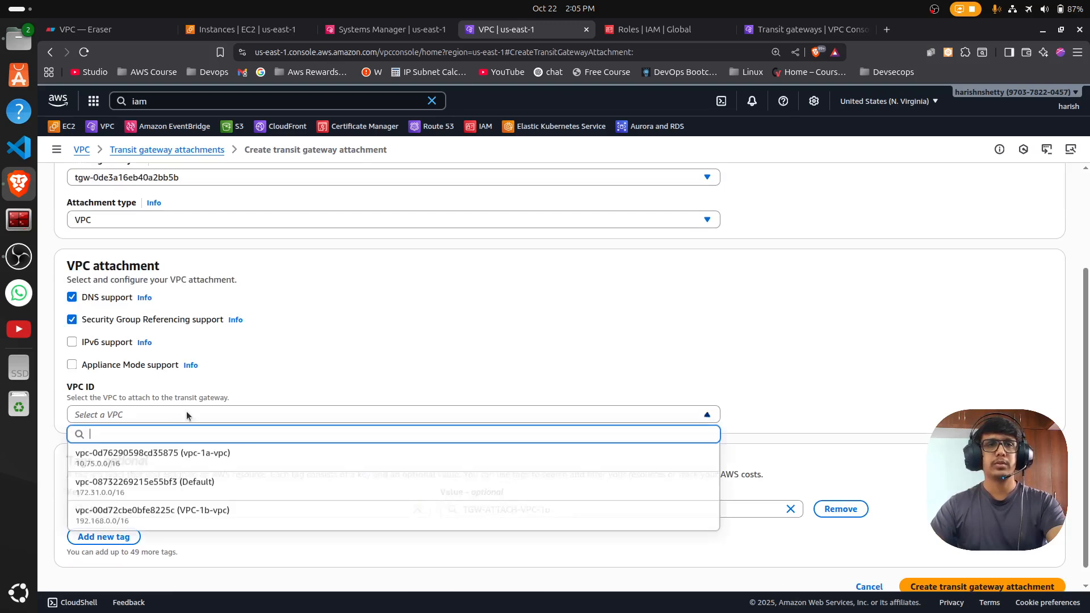
click(218, 522)
Step: Set the us-east-1a subnet to VPC-1b-subnet-private1-us-east-1a and create the attachment
scroll(414, 480, down, 1)
click(286, 402)
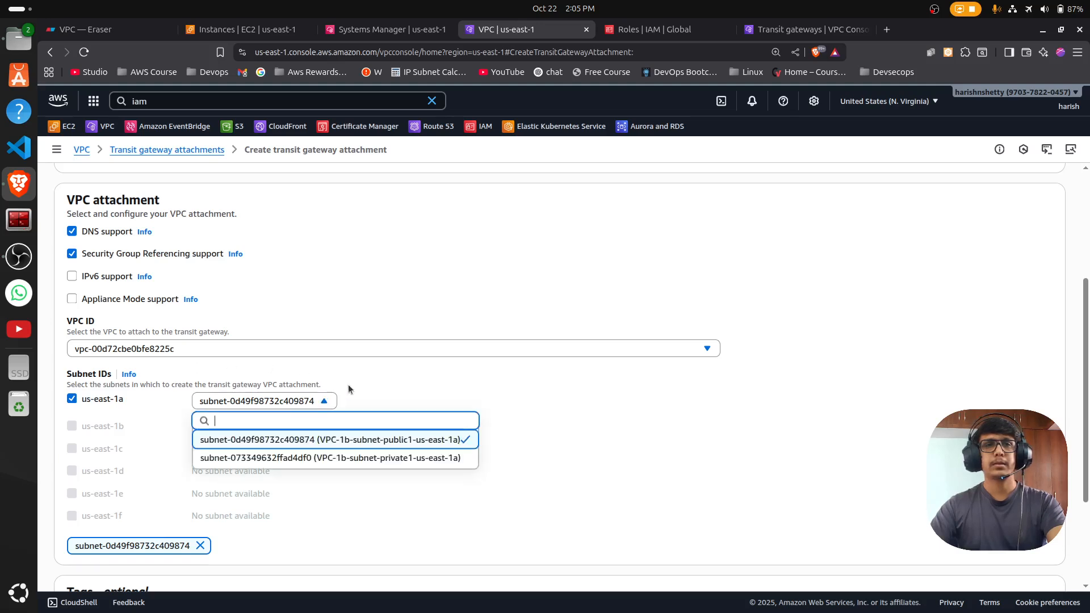
click(419, 458)
scroll(584, 441, down, 3)
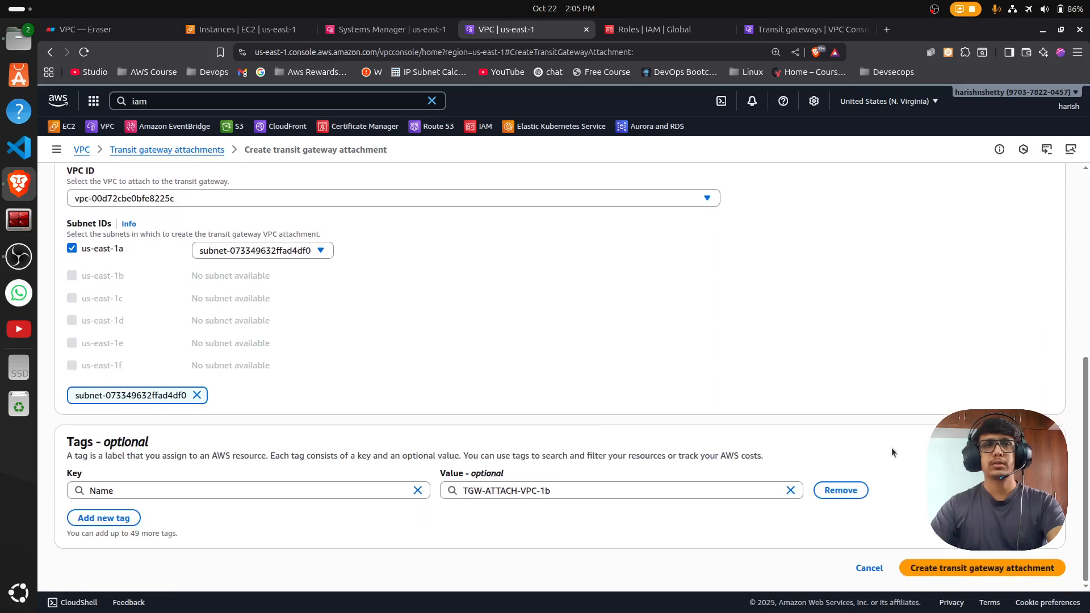
click(311, 251)
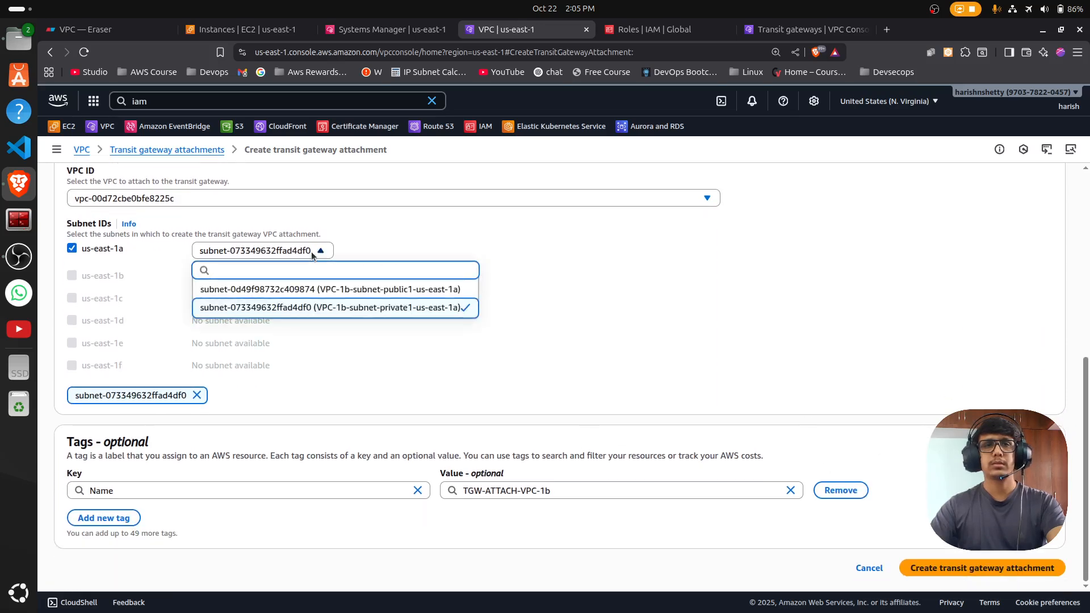
click(888, 373)
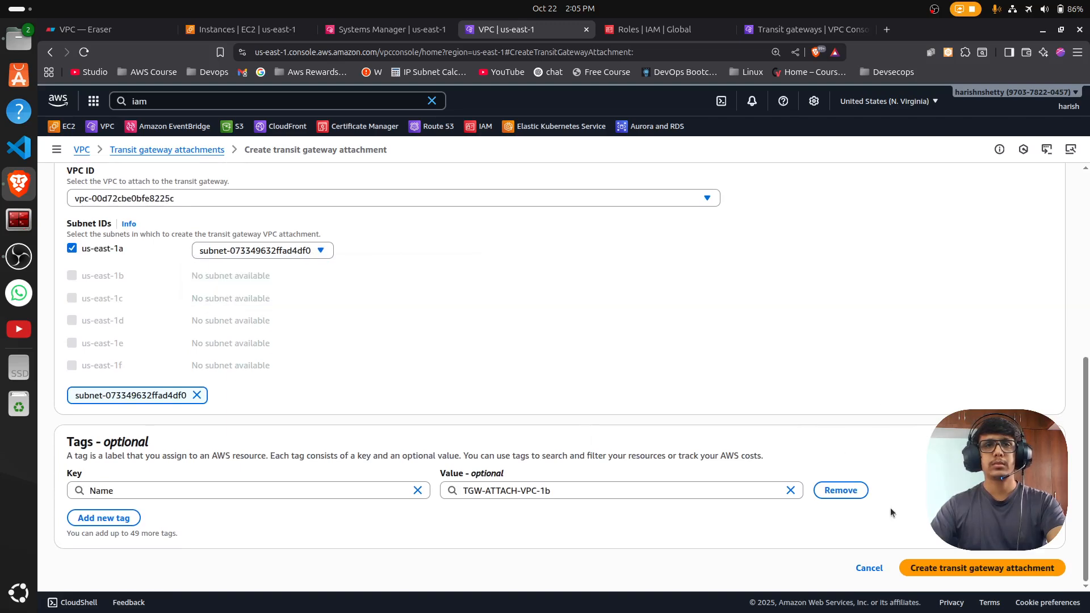
click(974, 574)
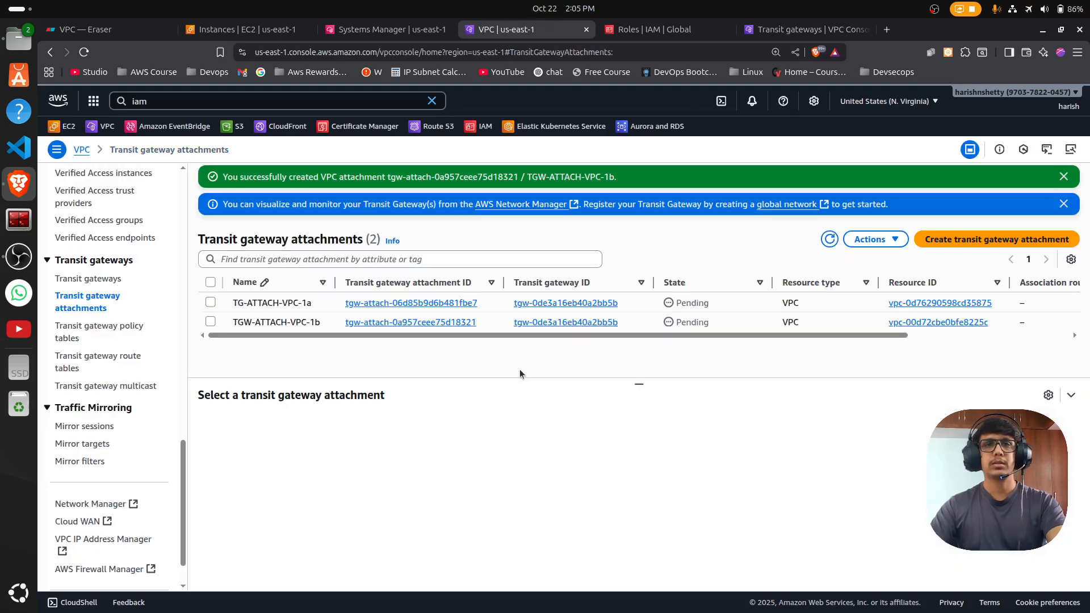
Step: Refresh the attachments list to check the state of both VPC attachments, and consult the North Virginia region in the Eraser diagram
click(830, 239)
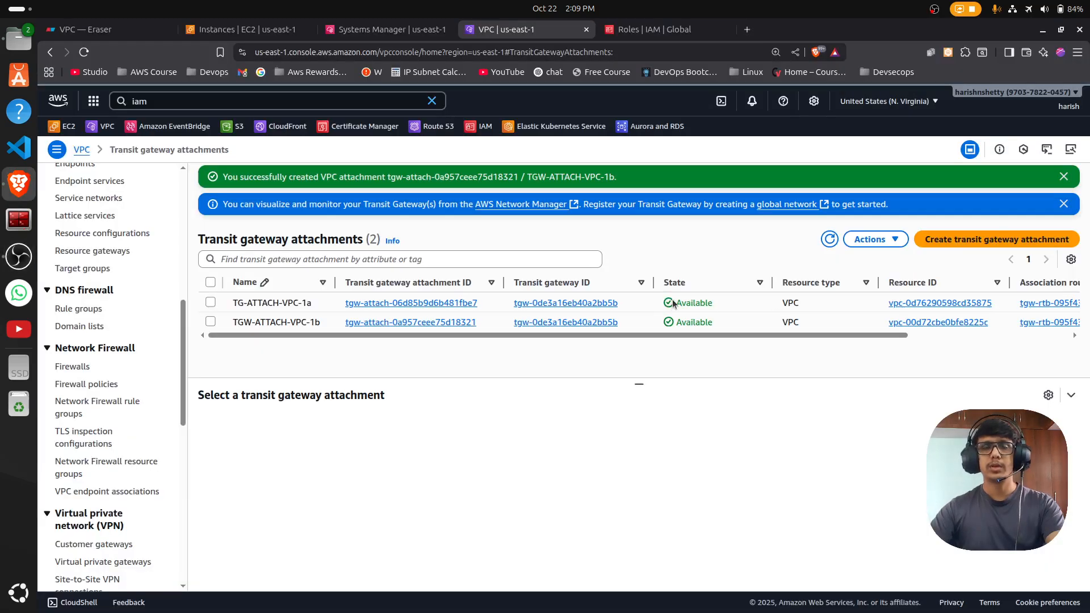
drag(717, 312, 720, 323)
click(738, 417)
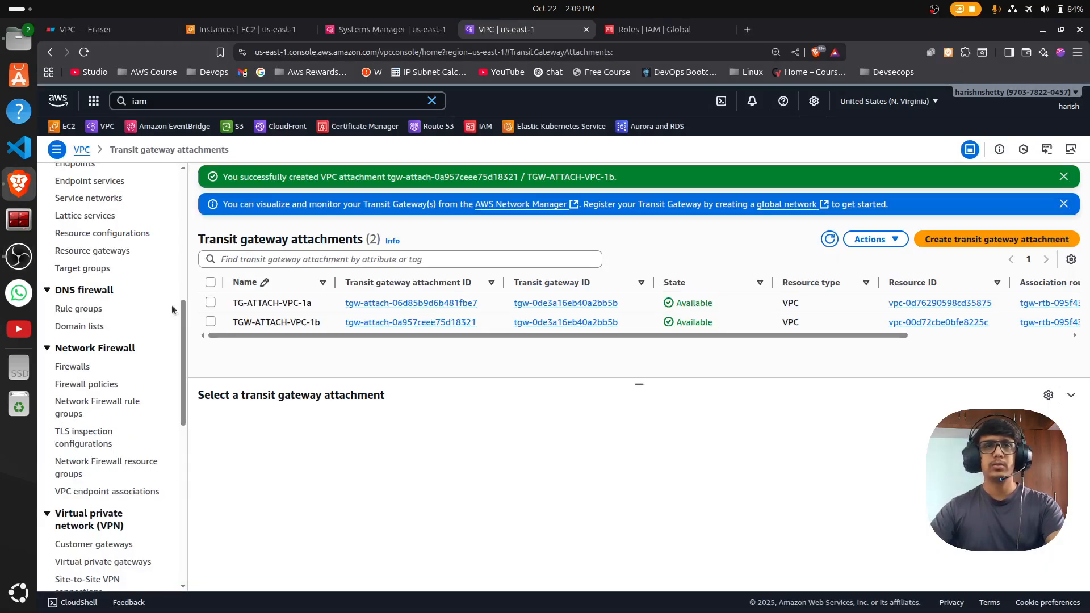
scroll(106, 317, up, 1)
scroll(106, 321, up, 2)
click(85, 29)
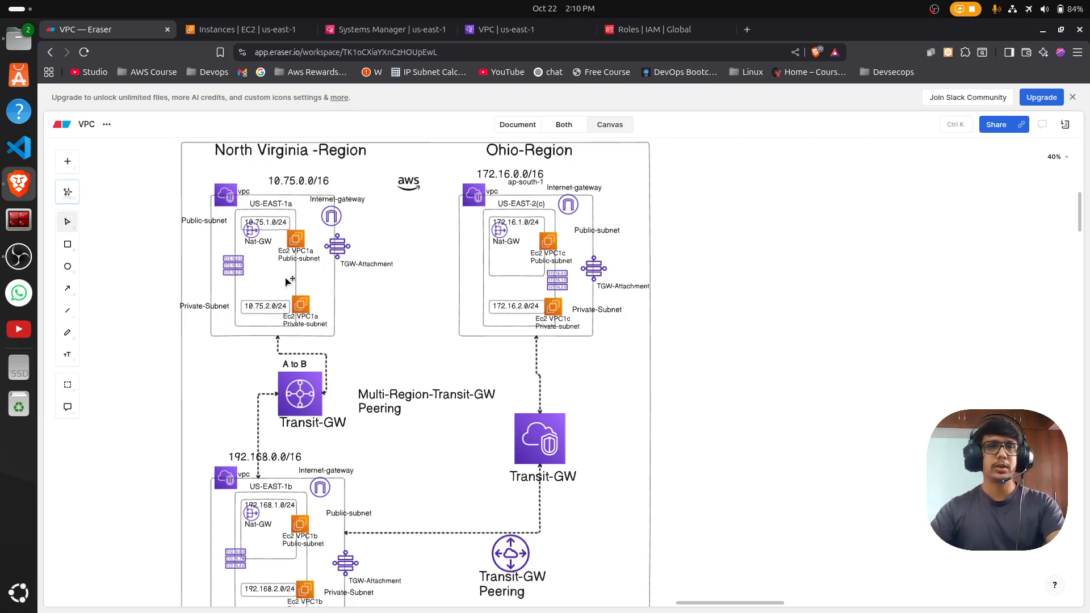
click(499, 29)
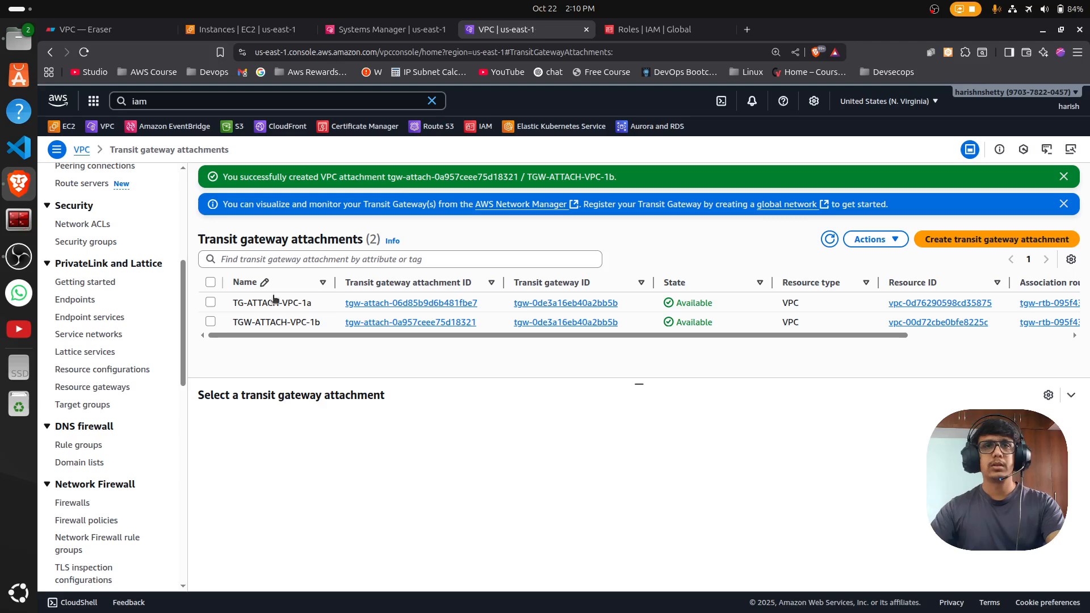
Step: Open the VPC route tables list, refresh it, and sort it by name with enough room to show every table
scroll(94, 359, up, 5)
click(79, 287)
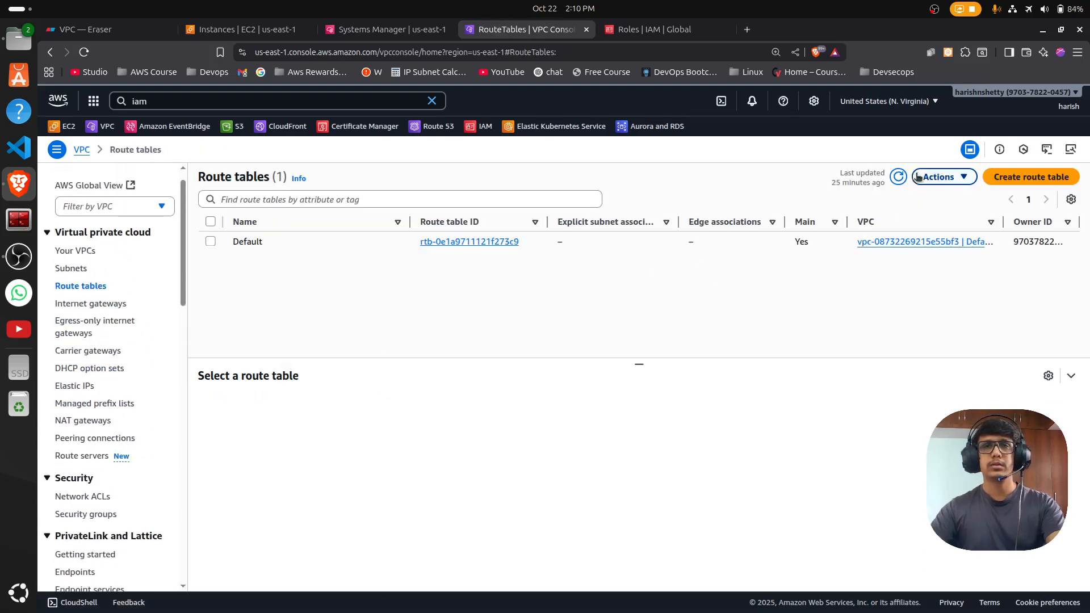
click(899, 177)
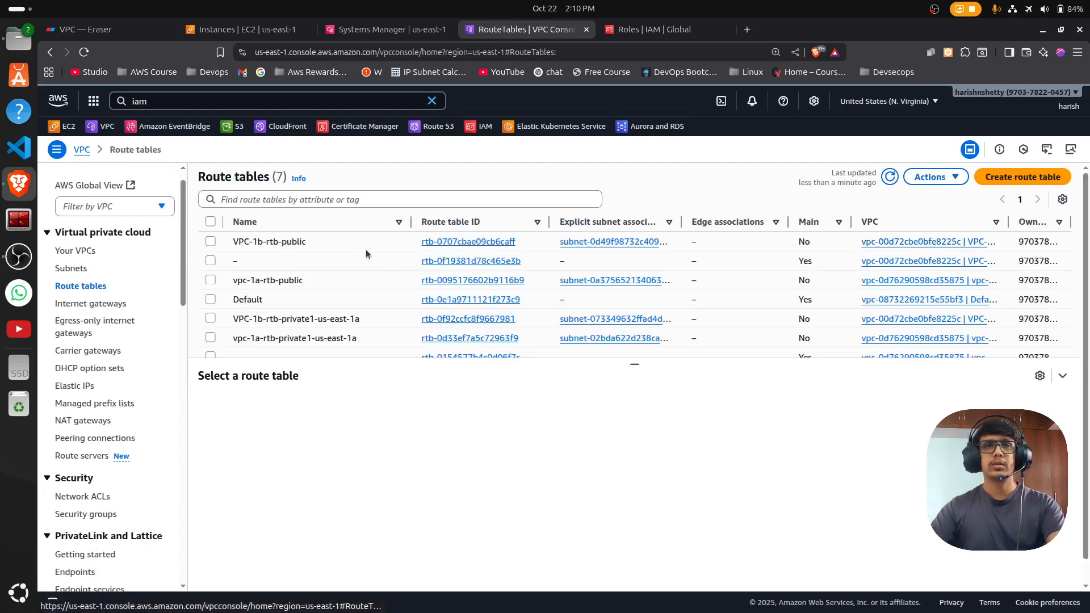
click(335, 221)
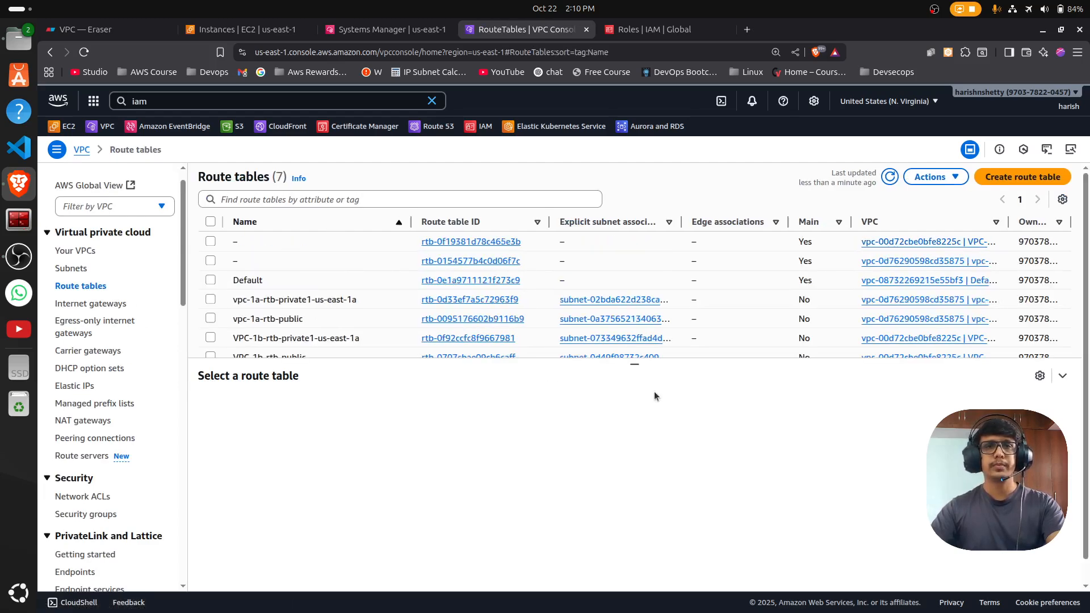
drag(635, 364, 632, 392)
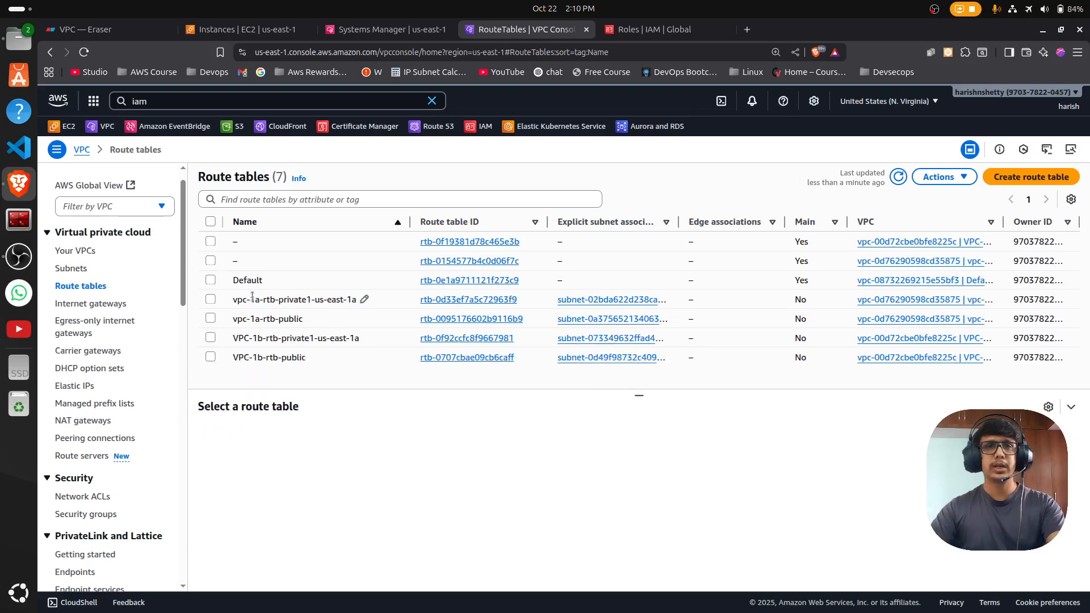
Step: Compare the private route tables of both VPCs and open the routes of vpc-1a-rtb-private1-us-east-1a for editing
drag(230, 305, 351, 308)
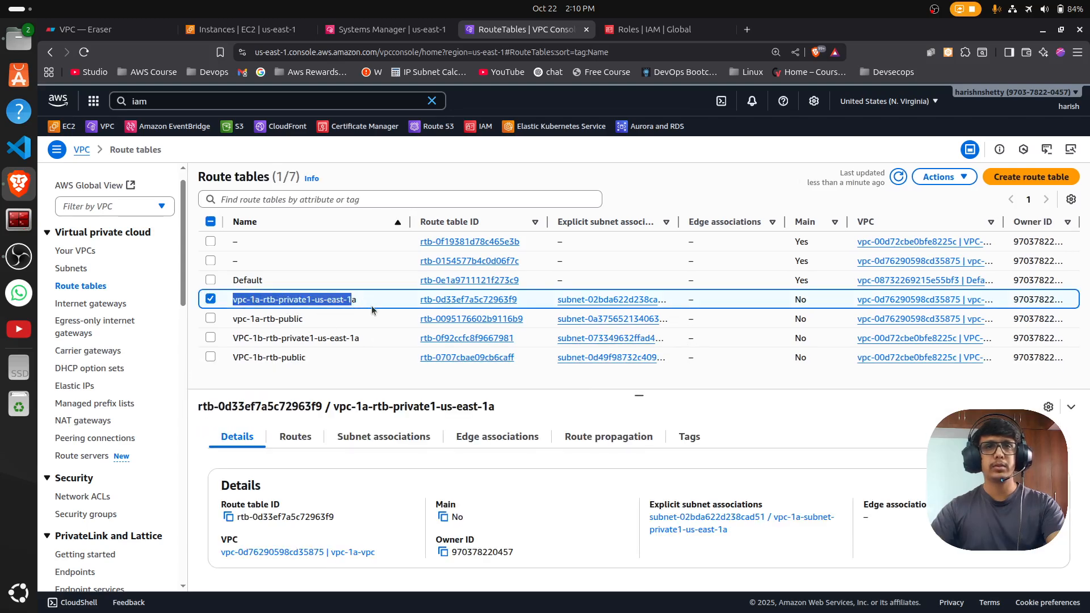
drag(232, 339, 360, 339)
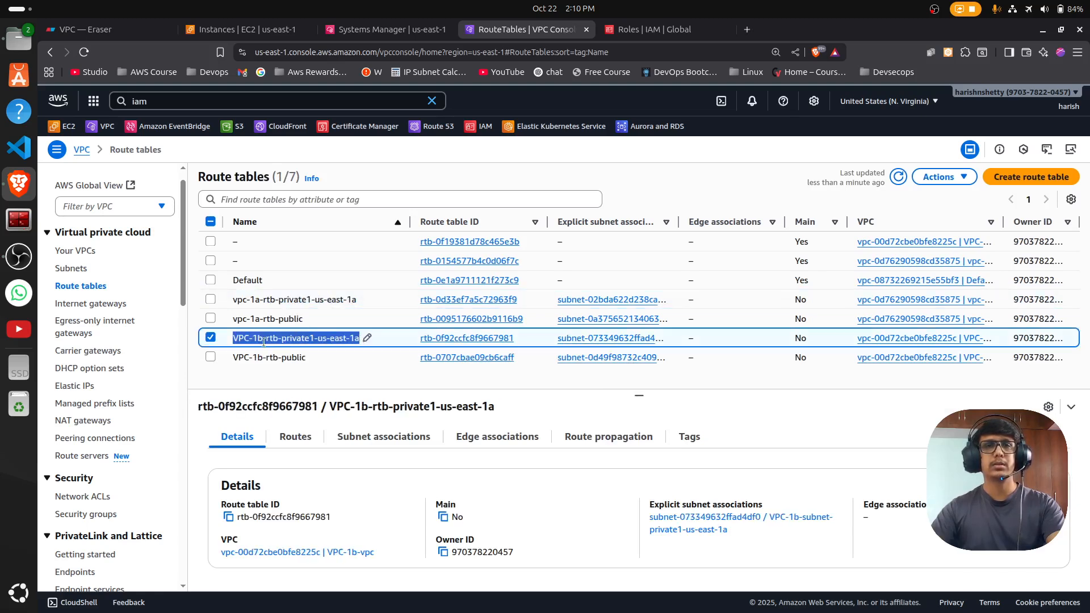
click(272, 304)
drag(640, 396, 634, 322)
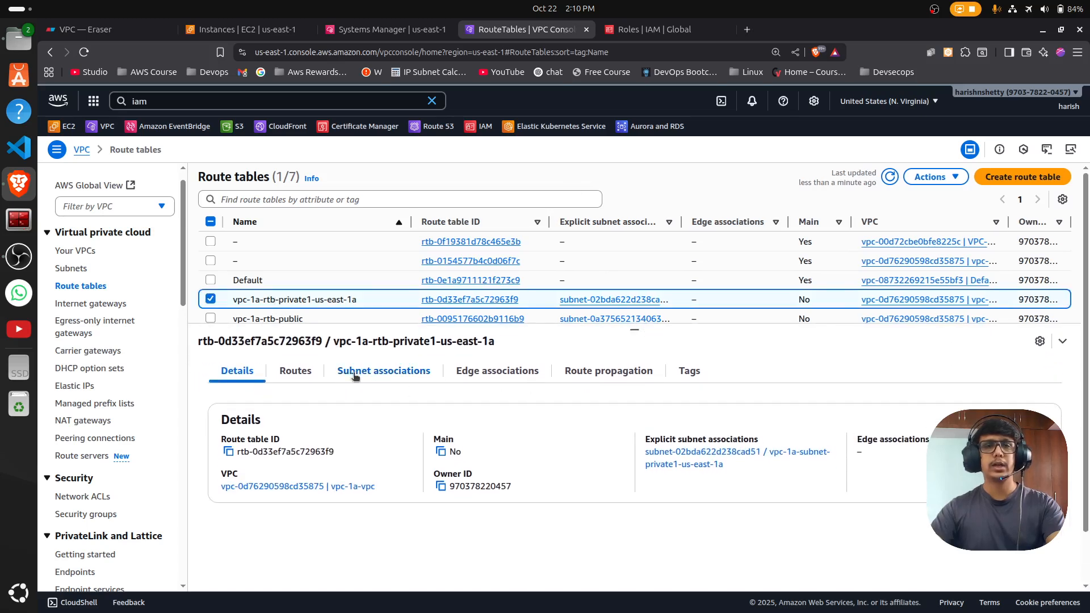
click(293, 371)
click(1028, 404)
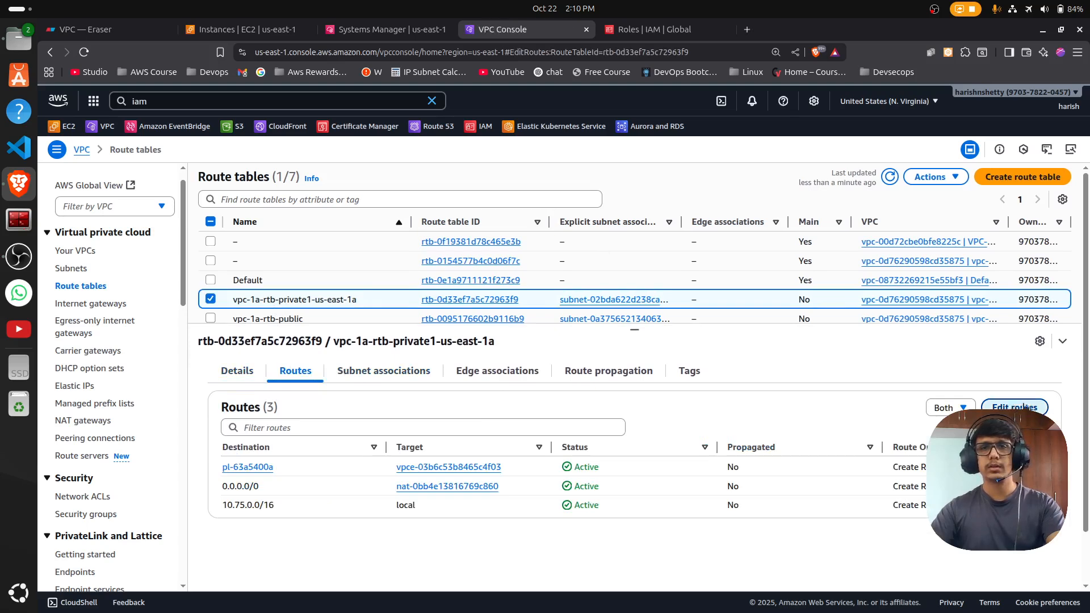
Step: Add a route to vpc-1a-rtb-private1-us-east-1a with the destination 192.168.0.0/16
double_click(92, 251)
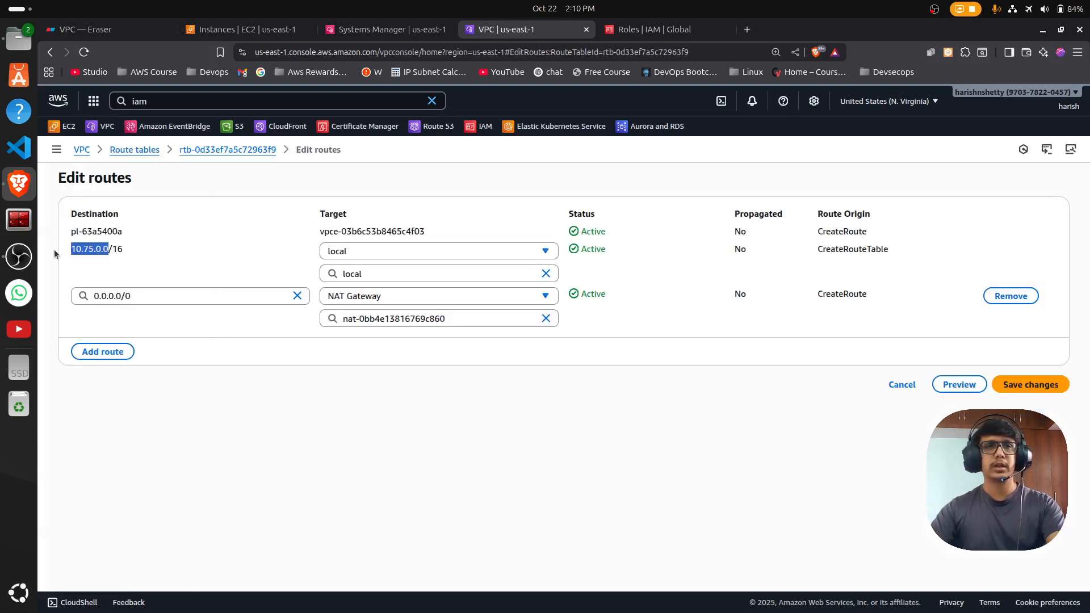
click(113, 245)
click(117, 353)
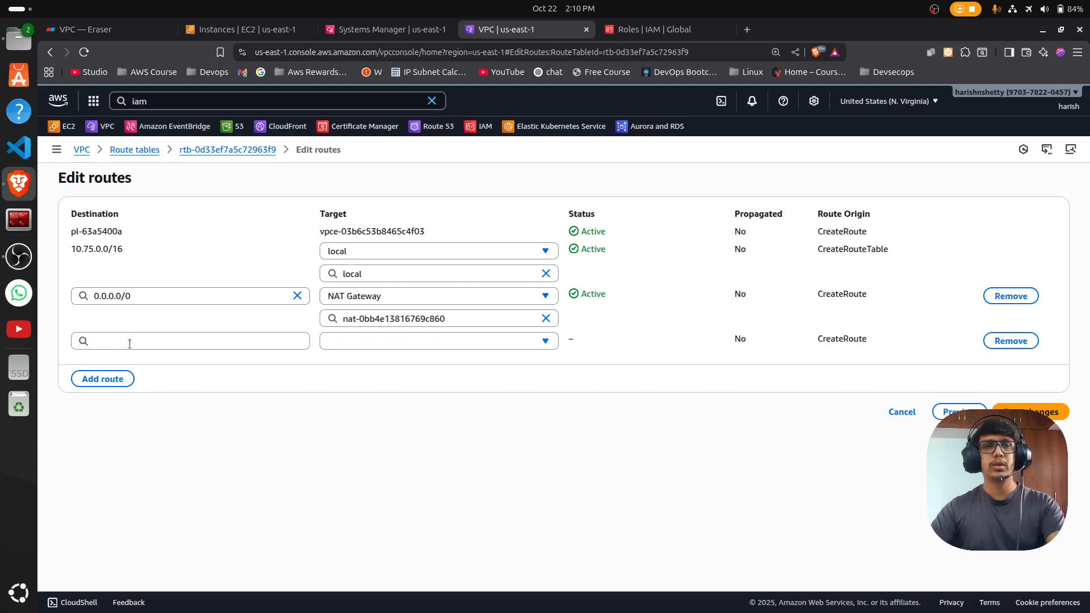
click(134, 340)
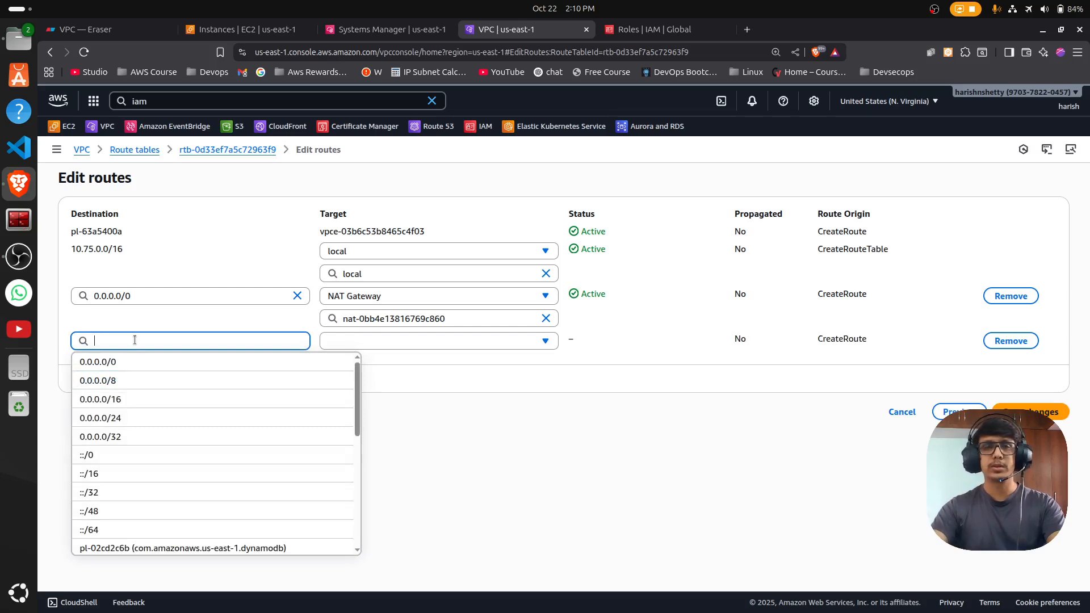
text(192.168)
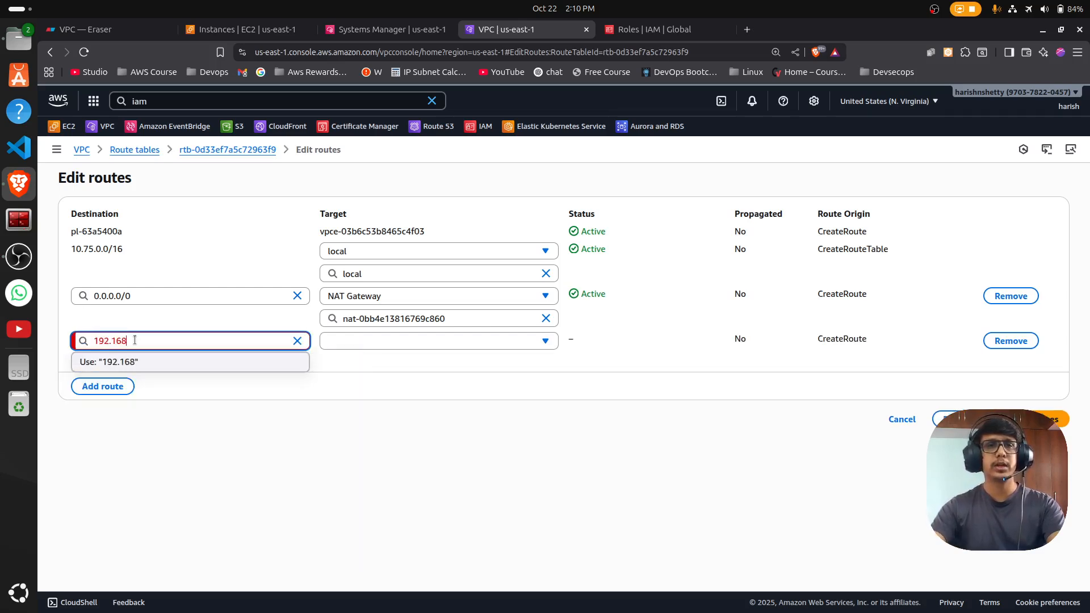
text(.0.0/16)
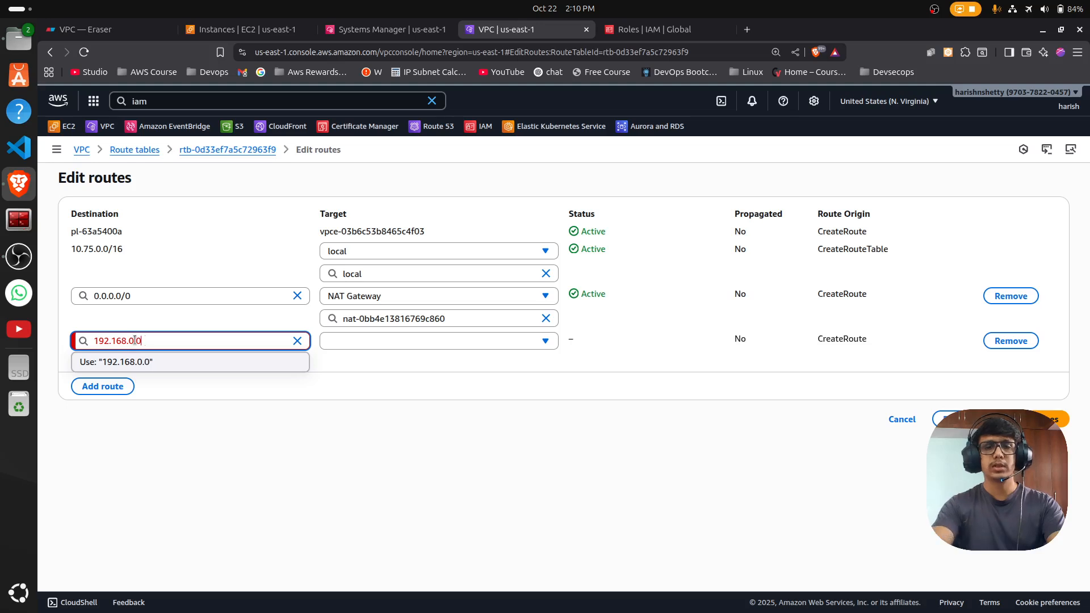
click(156, 362)
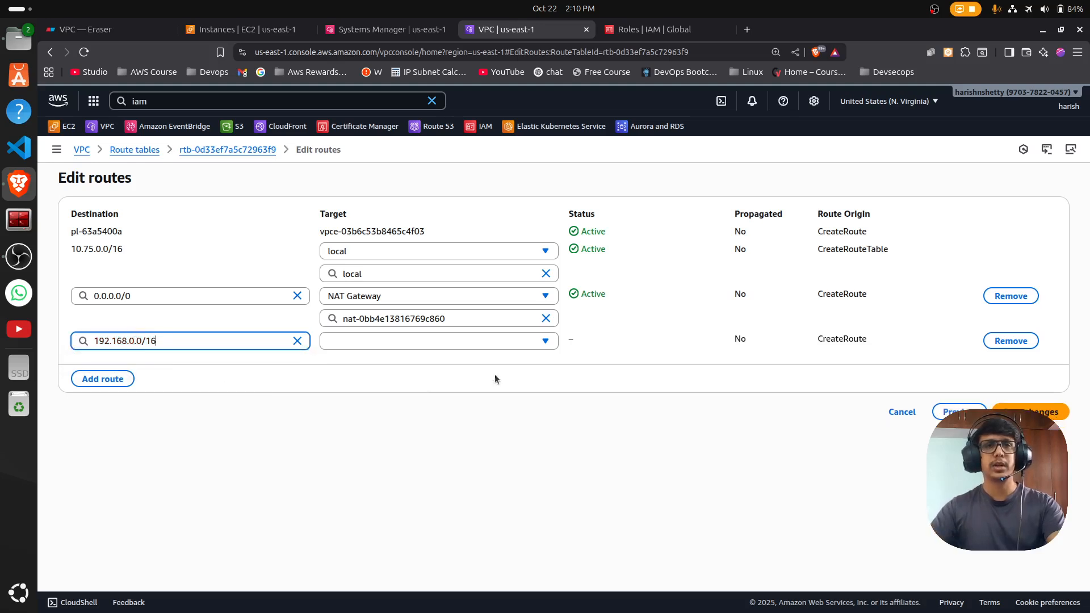
Step: Target the 192.168.0.0/16 route at transit gateway tgw-0de3a16eb40a2bb5b and save the route changes
click(377, 342)
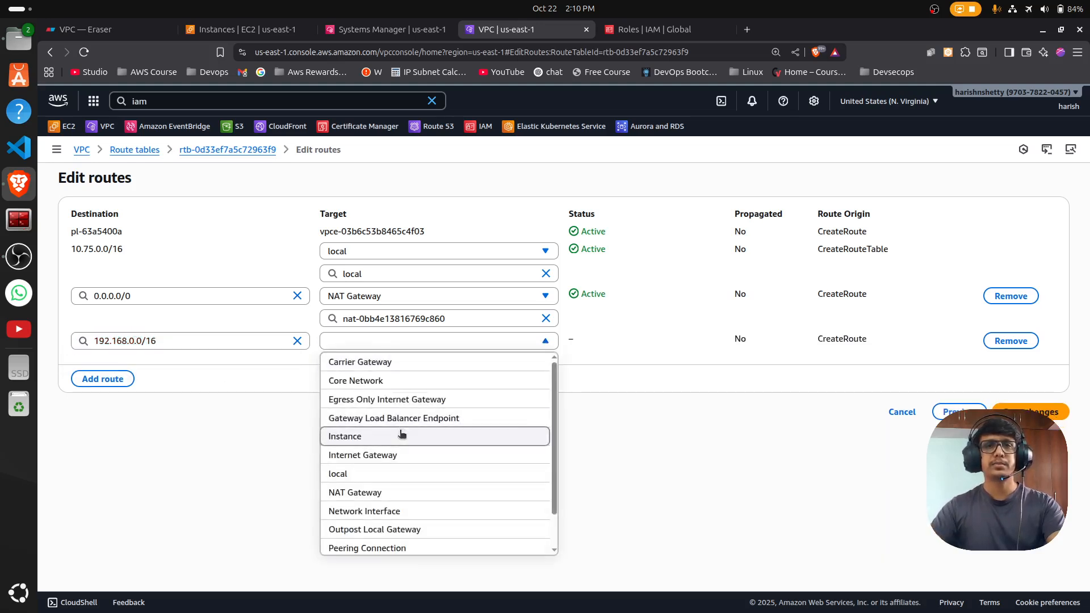
scroll(407, 440, down, 1)
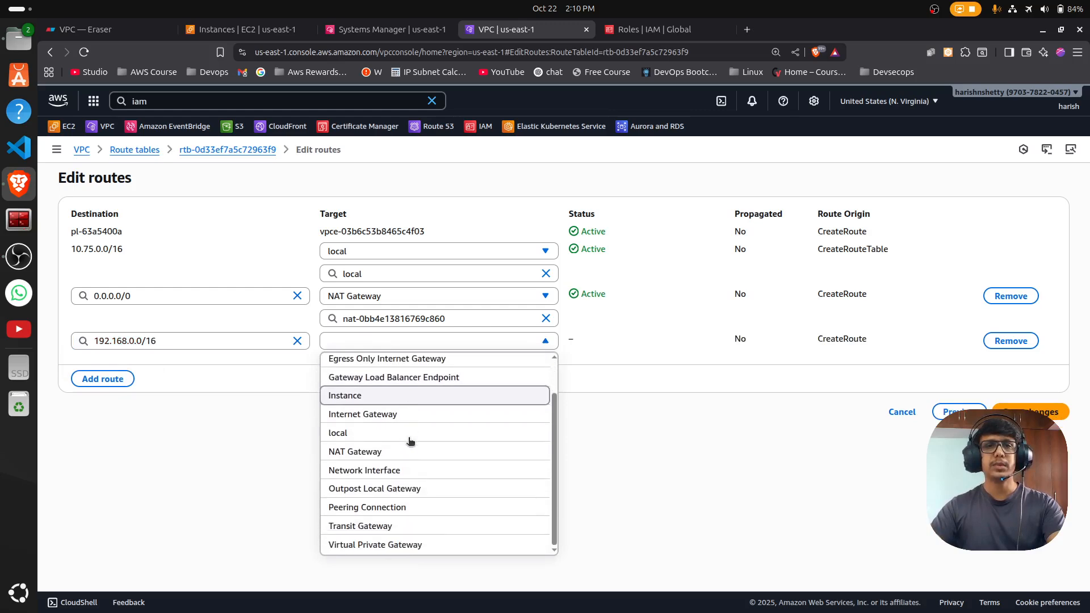
click(384, 527)
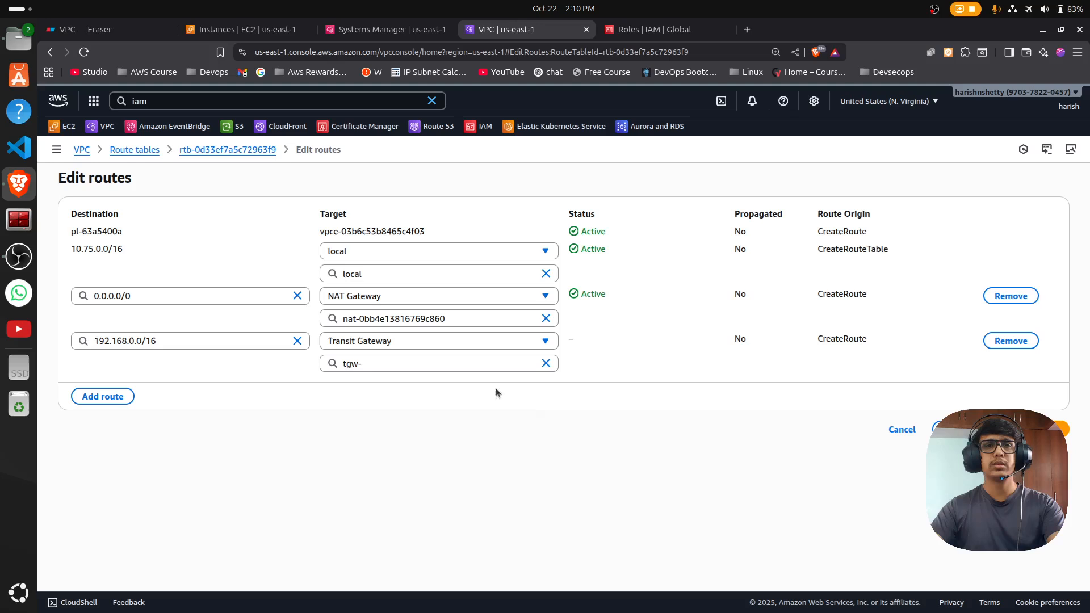
click(395, 366)
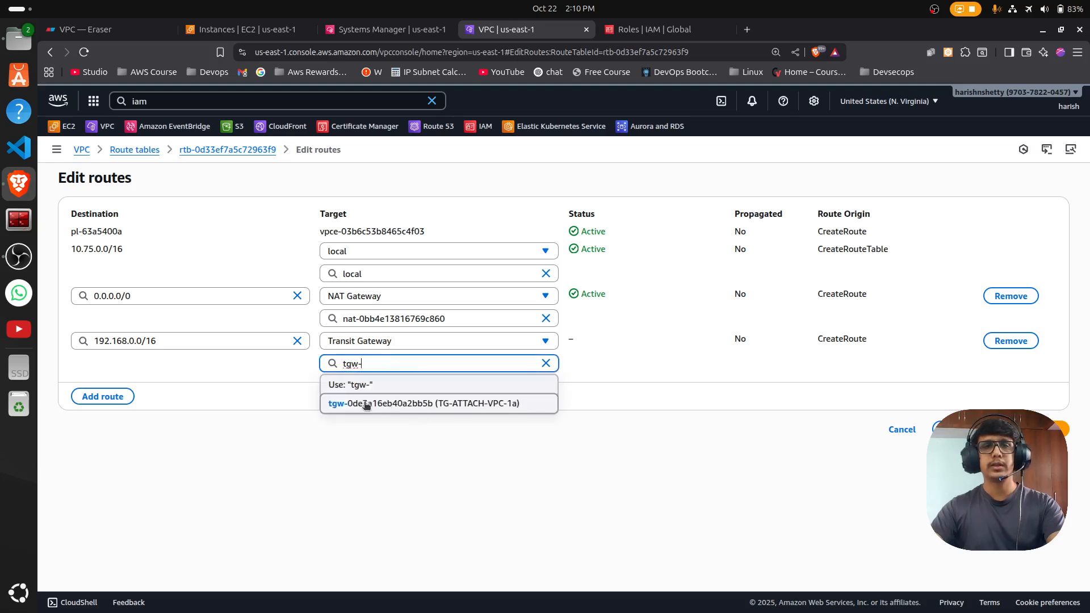
click(387, 404)
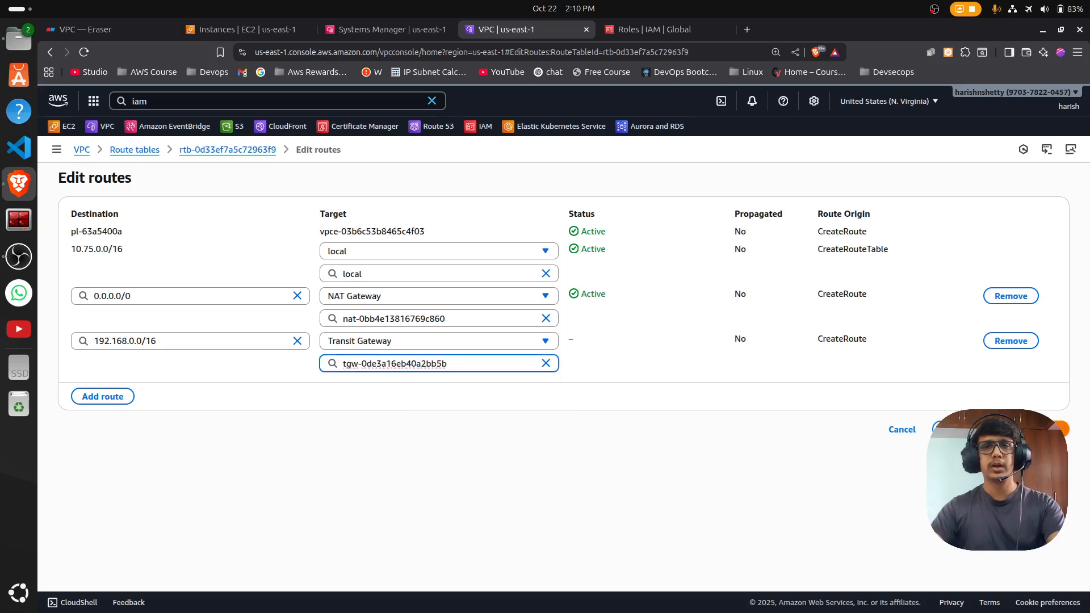
click(1031, 430)
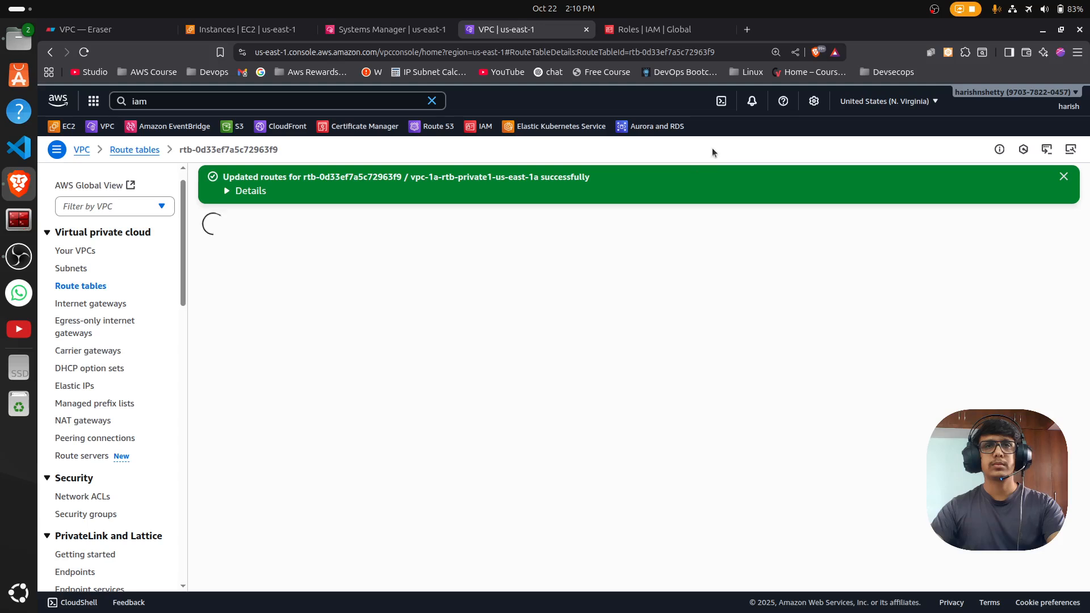
Step: Check the running ping to 192.168.140.4 in the private-1a session and consult both North Virginia VPCs in the Eraser diagram
click(366, 33)
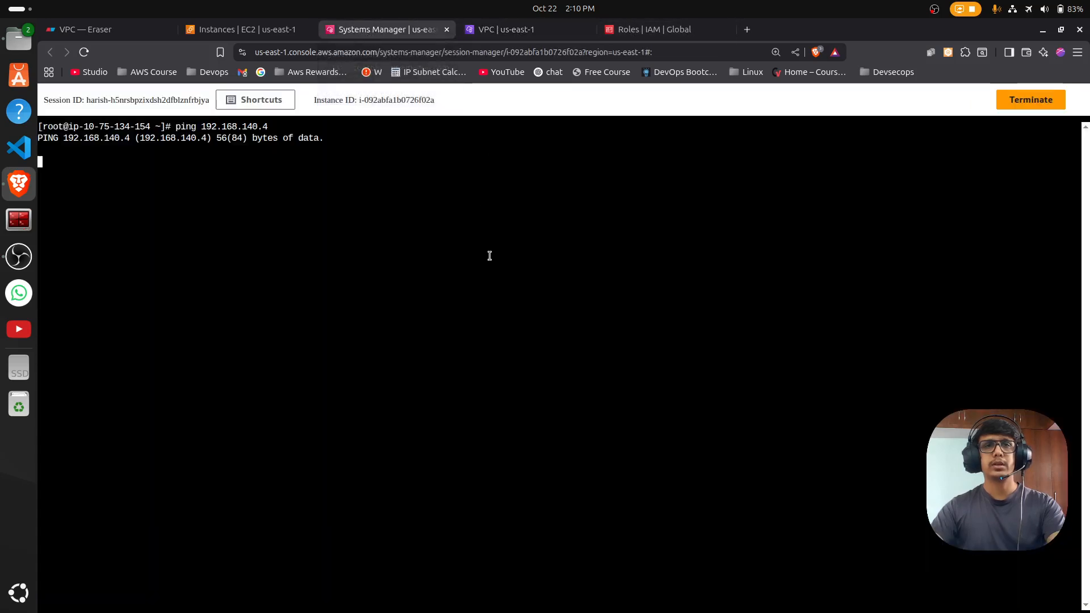
key(Return)
key(Return)
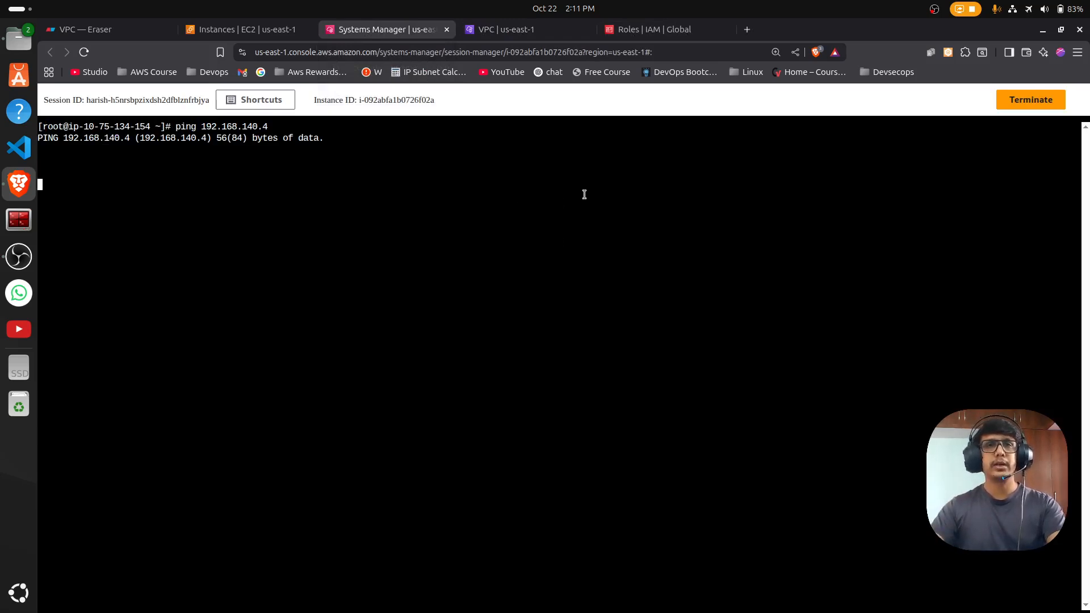
click(136, 28)
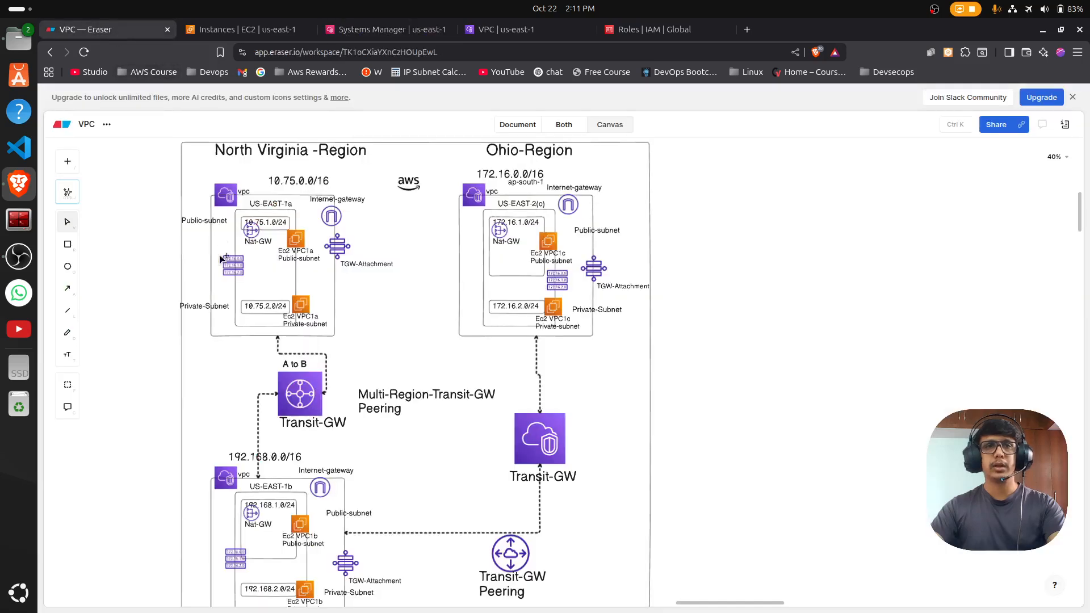
scroll(322, 511, down, 1)
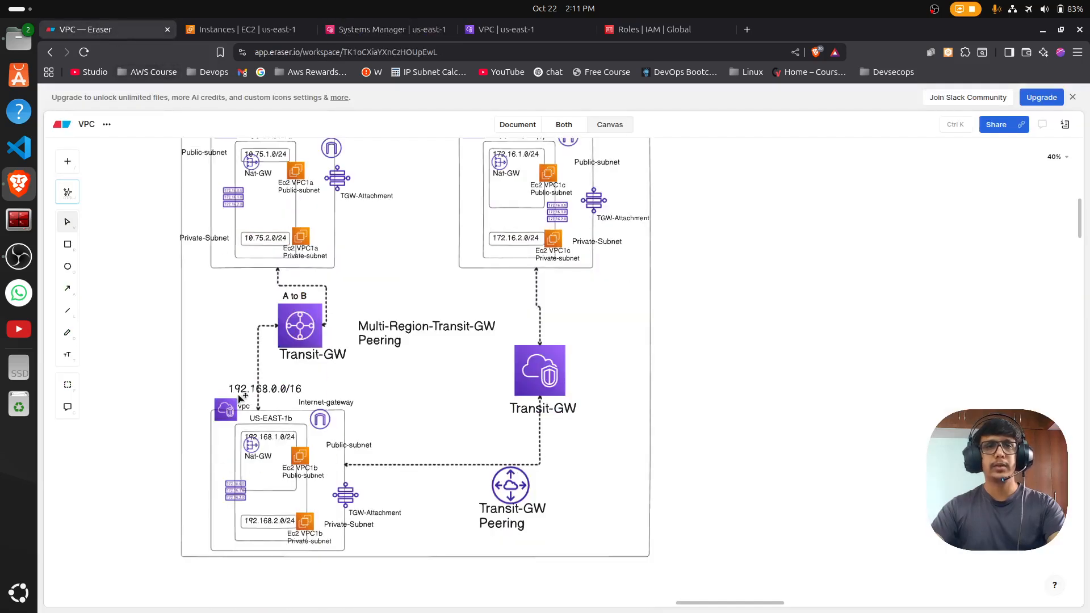
Step: Return to the VPC route tables list and open the routes of VPC-1b-rtb-private1-us-east-1a for editing
click(499, 30)
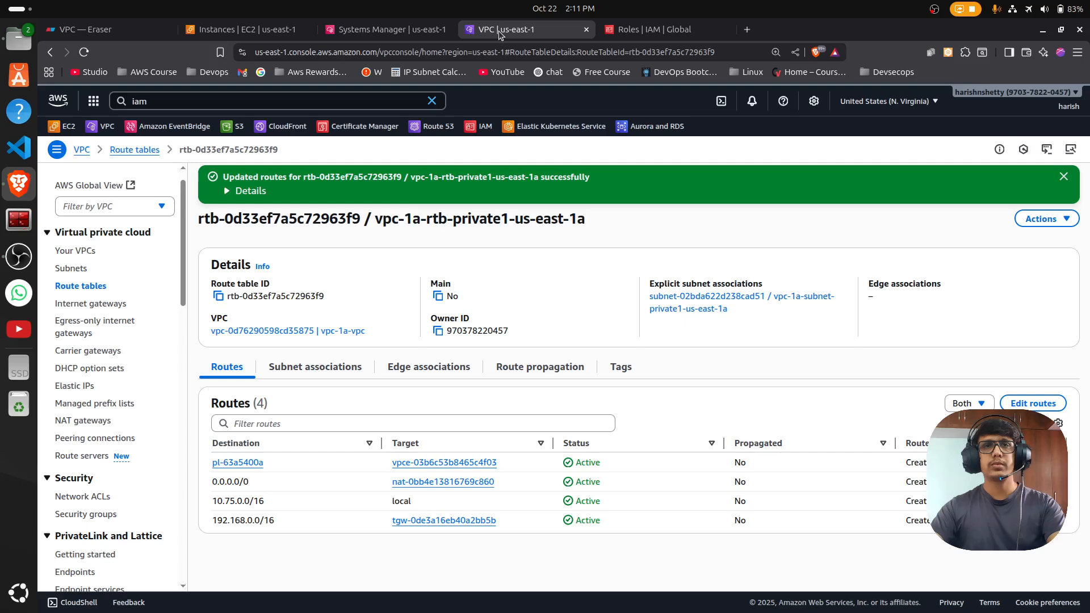
click(157, 150)
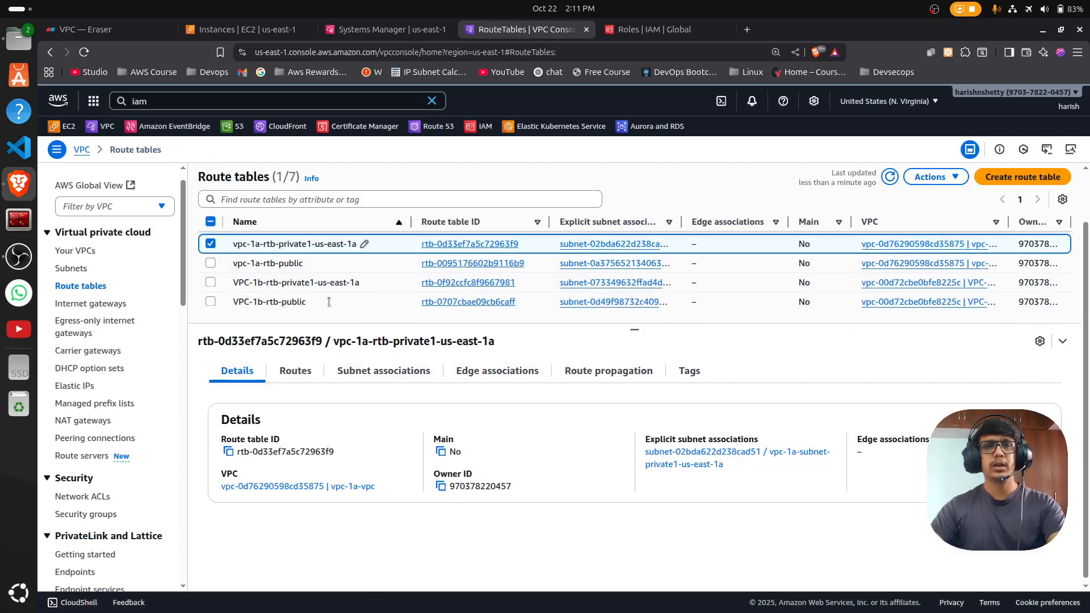
click(344, 279)
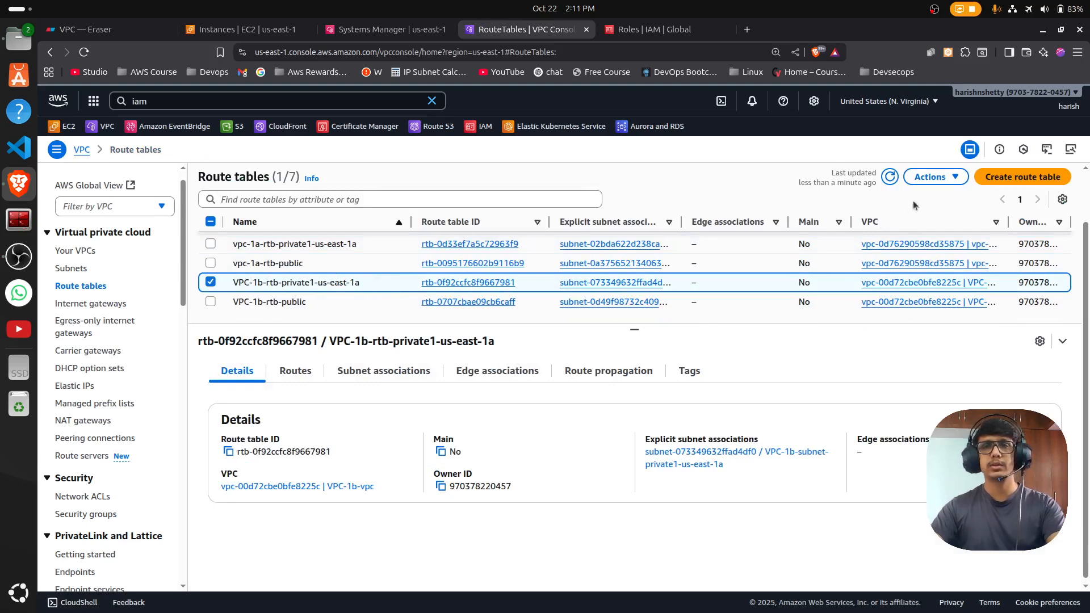
click(302, 377)
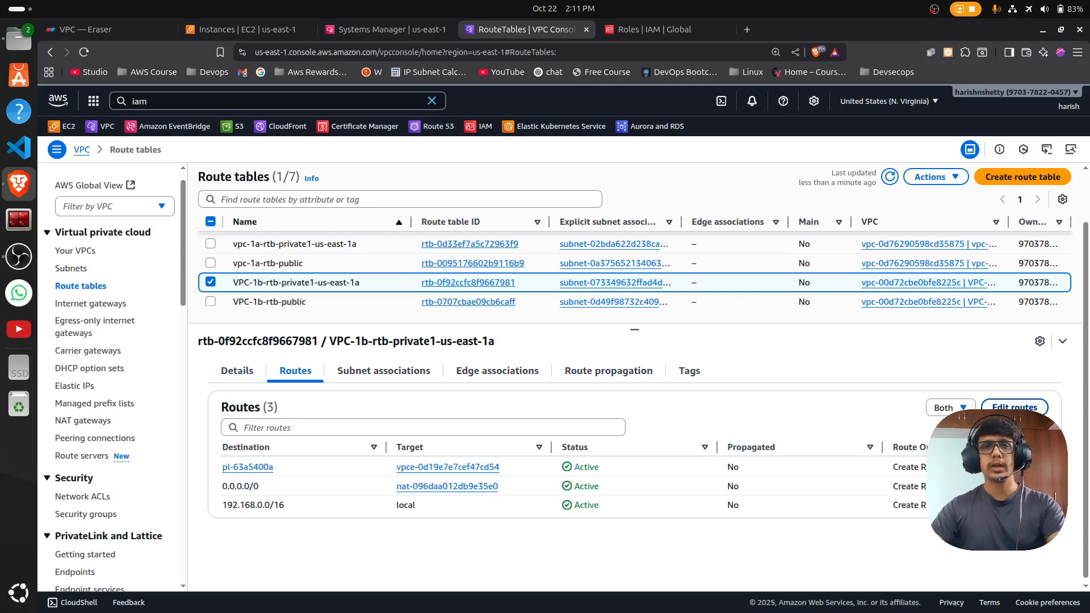
click(991, 407)
Step: Add a route to VPC-1b-rtb-private1-us-east-1a with the destination 10.75.0.0/16
drag(72, 250, 107, 250)
click(103, 351)
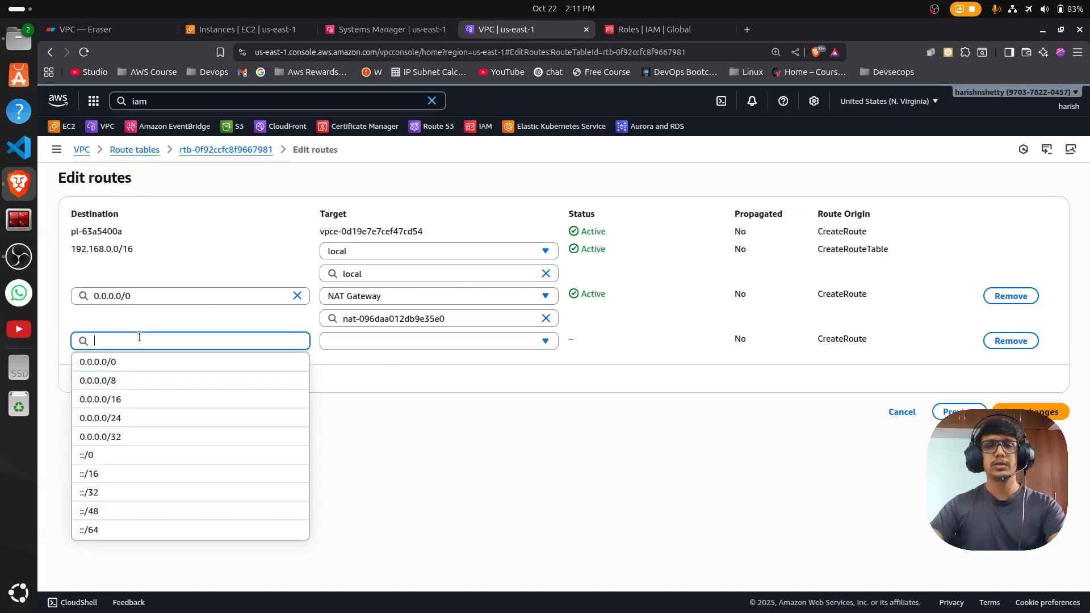
text(10.75.)
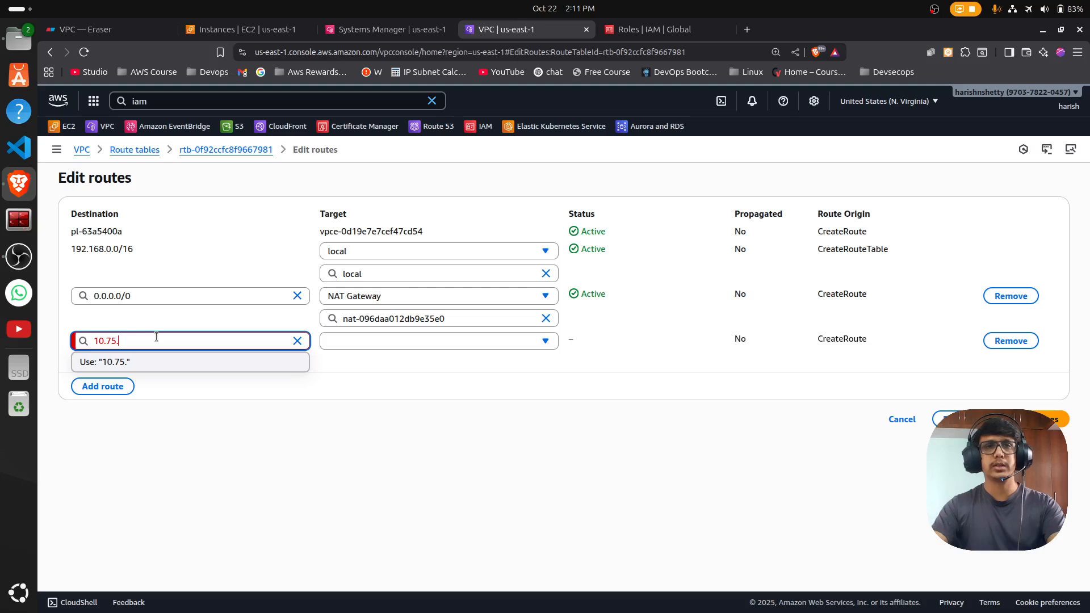
text(0.0/16)
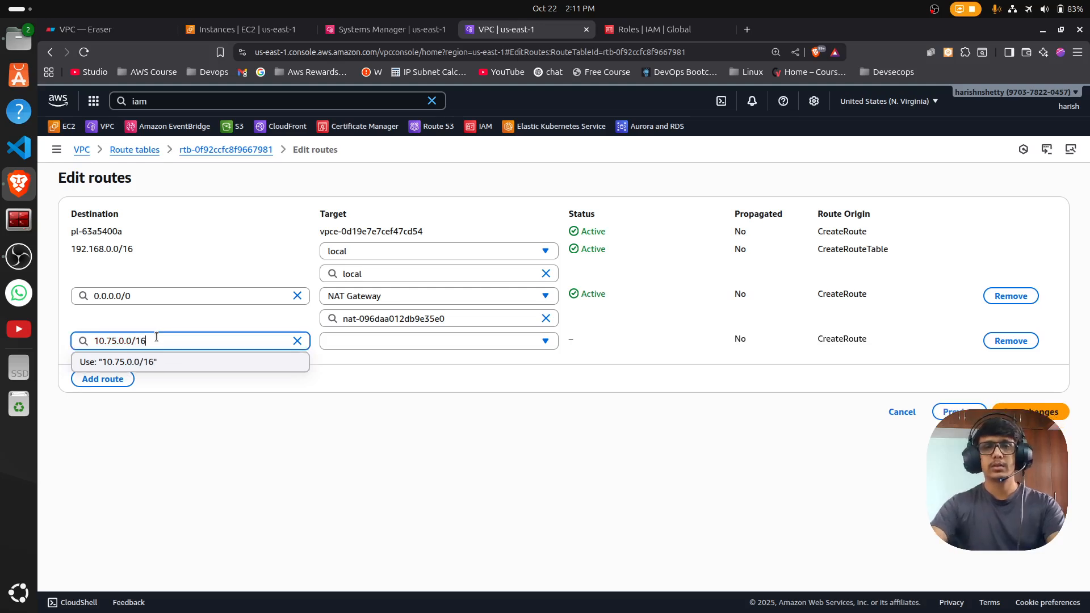
key(Return)
Step: Target the 10.75.0.0/16 route at transit gateway tgw-0de3a16eb40a2bb5b and save the route changes
click(437, 342)
scroll(431, 441, down, 2)
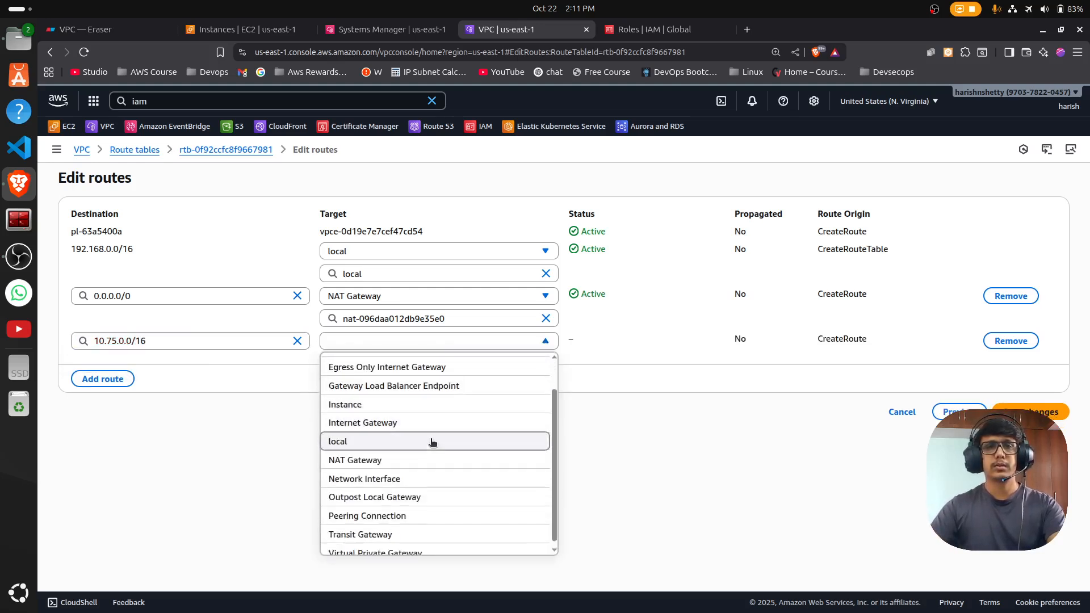
click(388, 527)
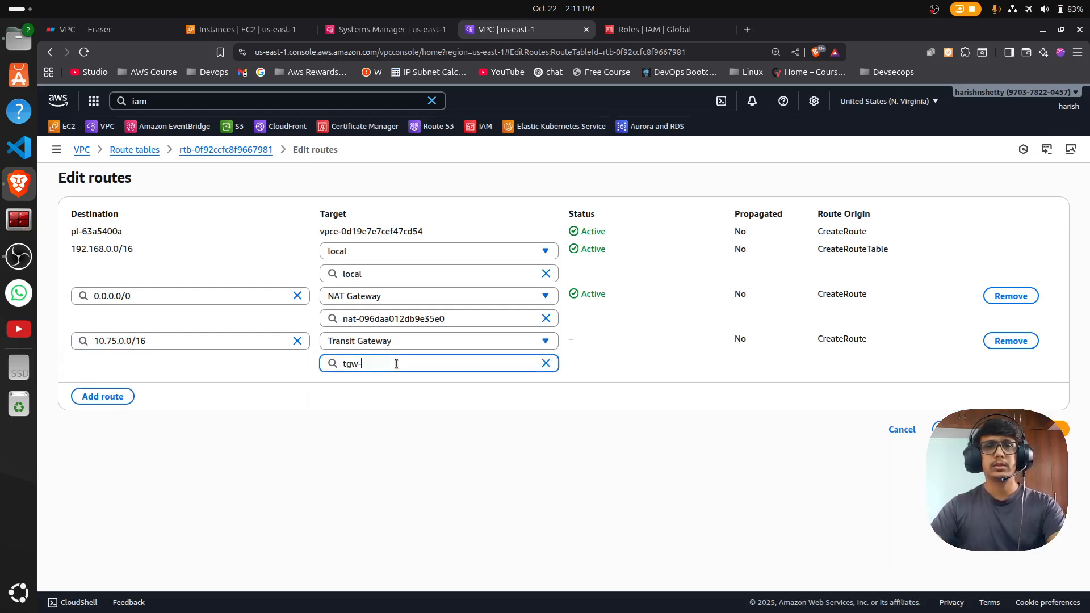
click(381, 404)
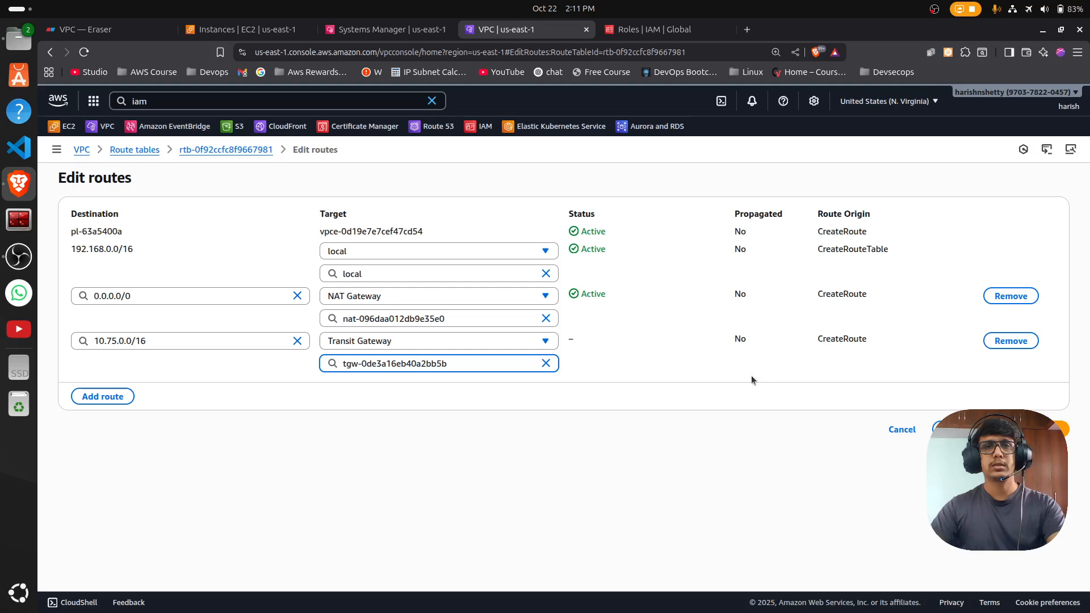
click(965, 429)
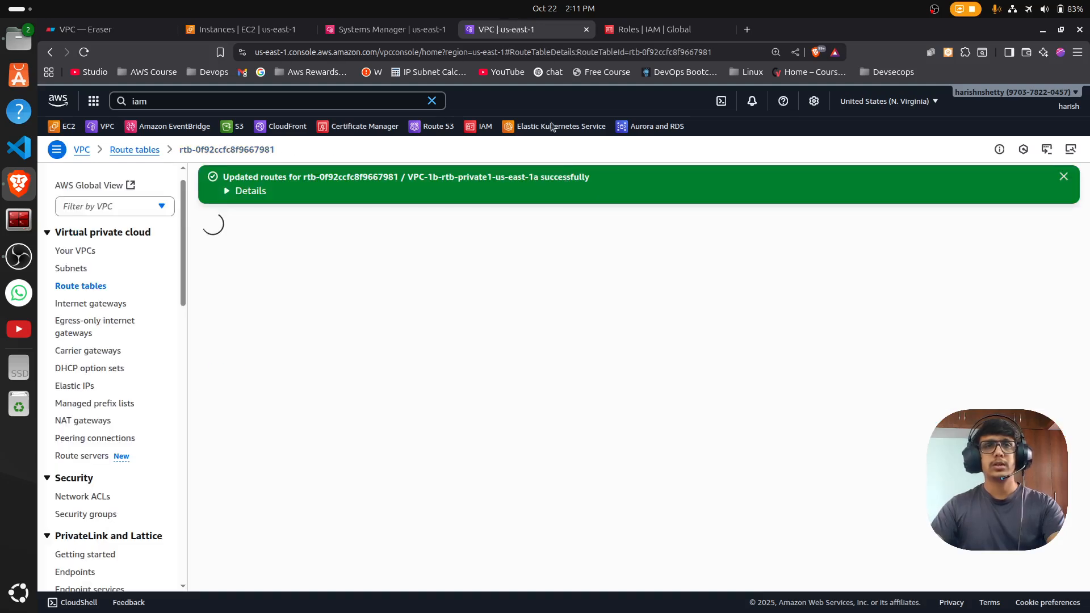
Step: Stop the old ping in the private-1a session, ping 192.168.140.4 again, and examine the replies
click(391, 32)
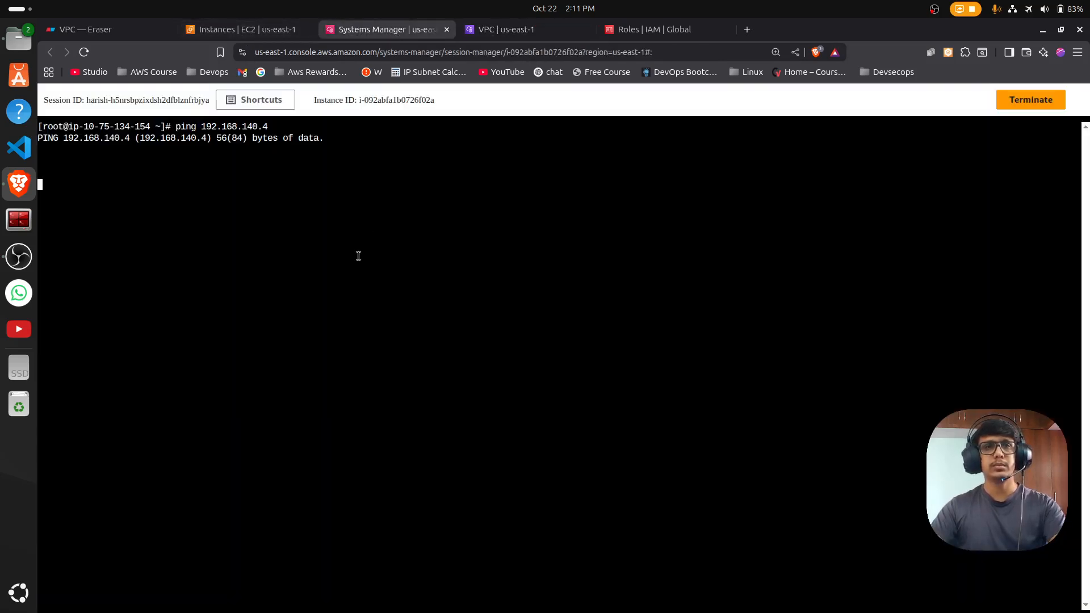
key(ctrl+c)
key(Up)
key(Return)
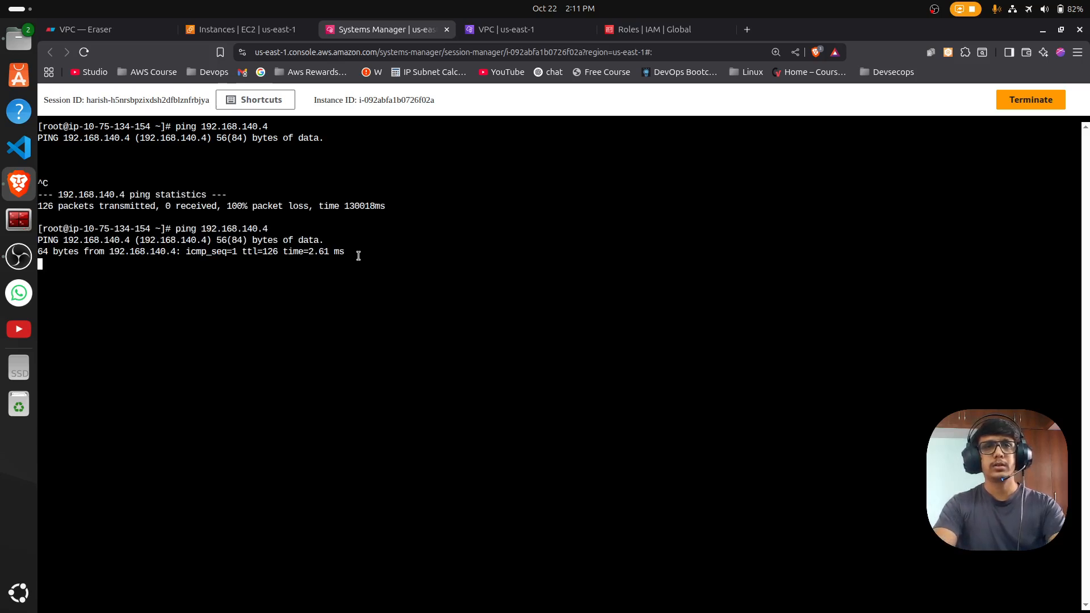
drag(348, 251, 80, 252)
click(111, 254)
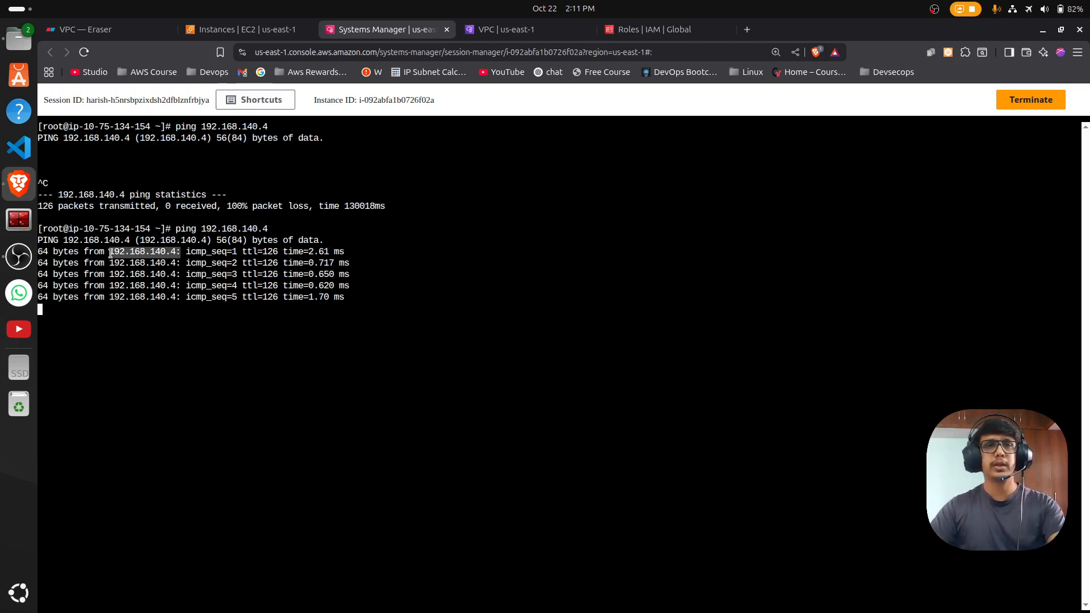
Step: Start a Session Manager session on the private-1b instance and go back to the EC2 instances list
click(247, 29)
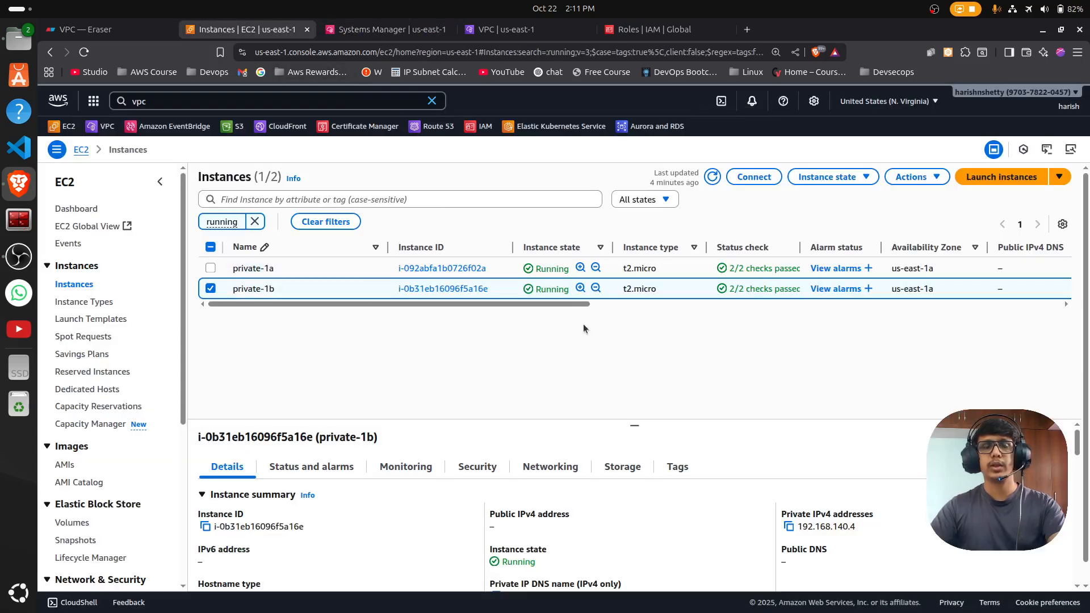
click(750, 176)
click(386, 29)
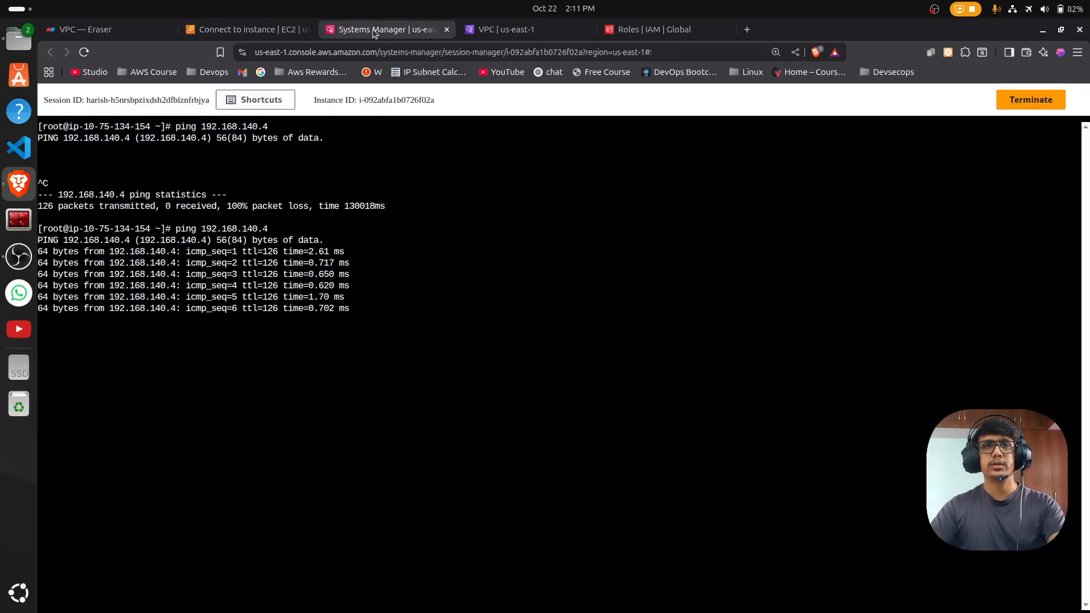
drag(85, 227, 169, 211)
click(247, 29)
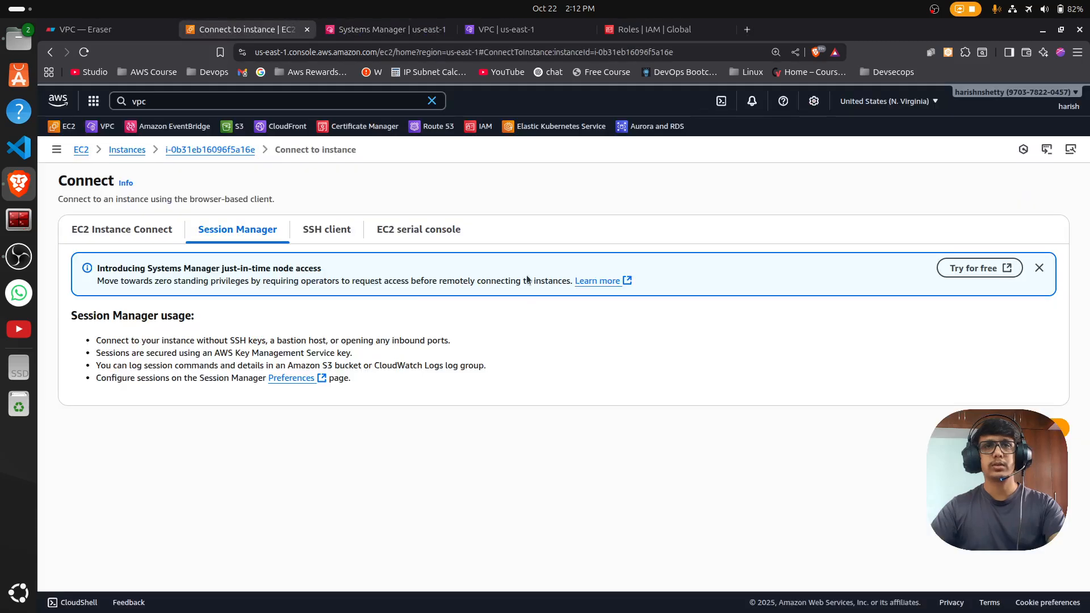
click(1042, 427)
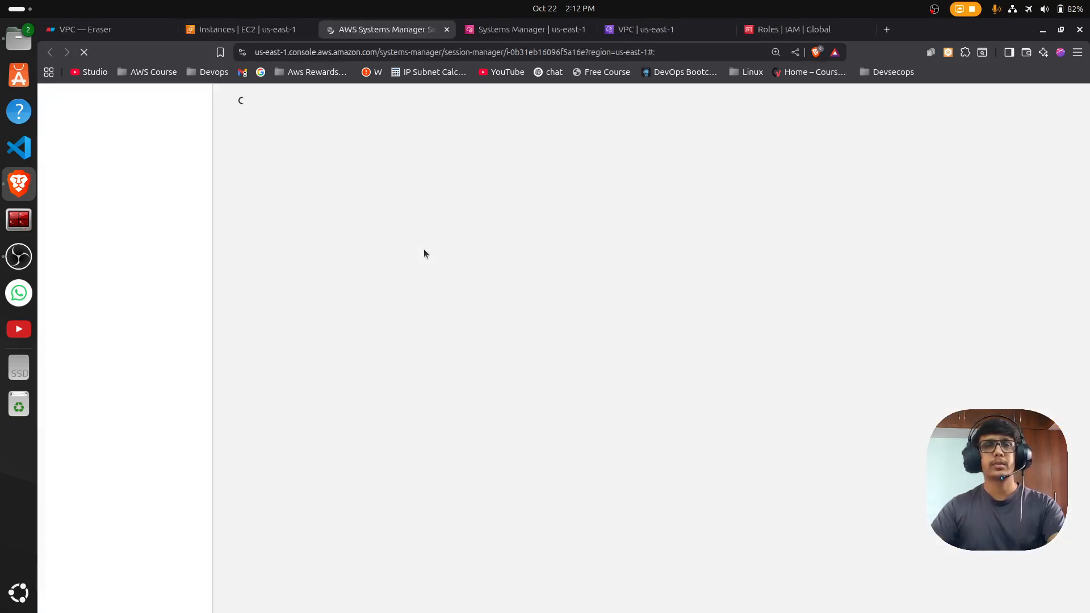
click(227, 30)
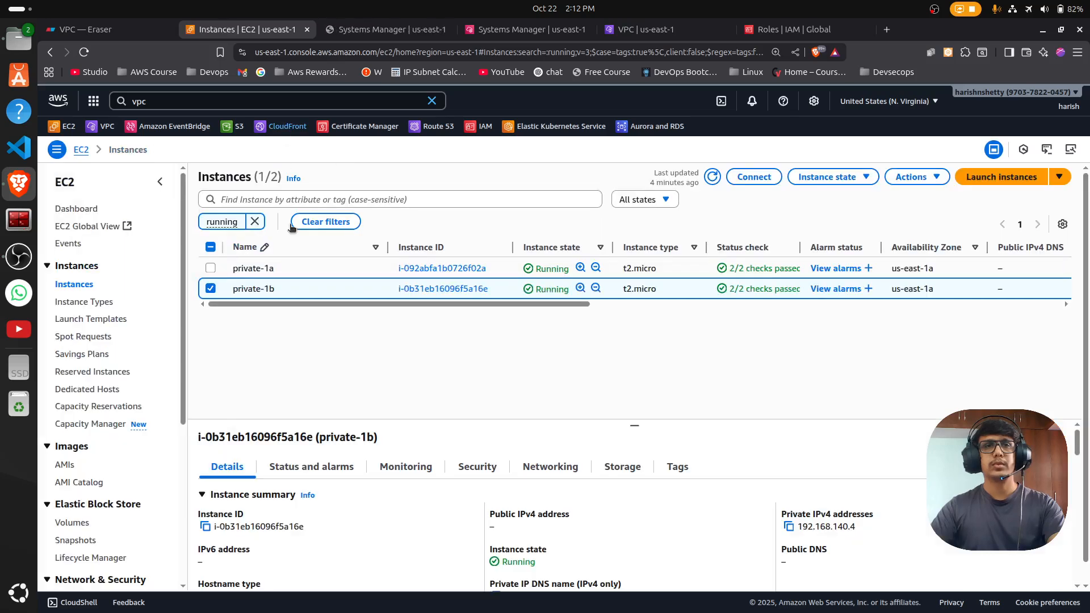
Step: Copy the private-1a instance's private IPv4 address and switch to the private-1b Session Manager session
click(290, 266)
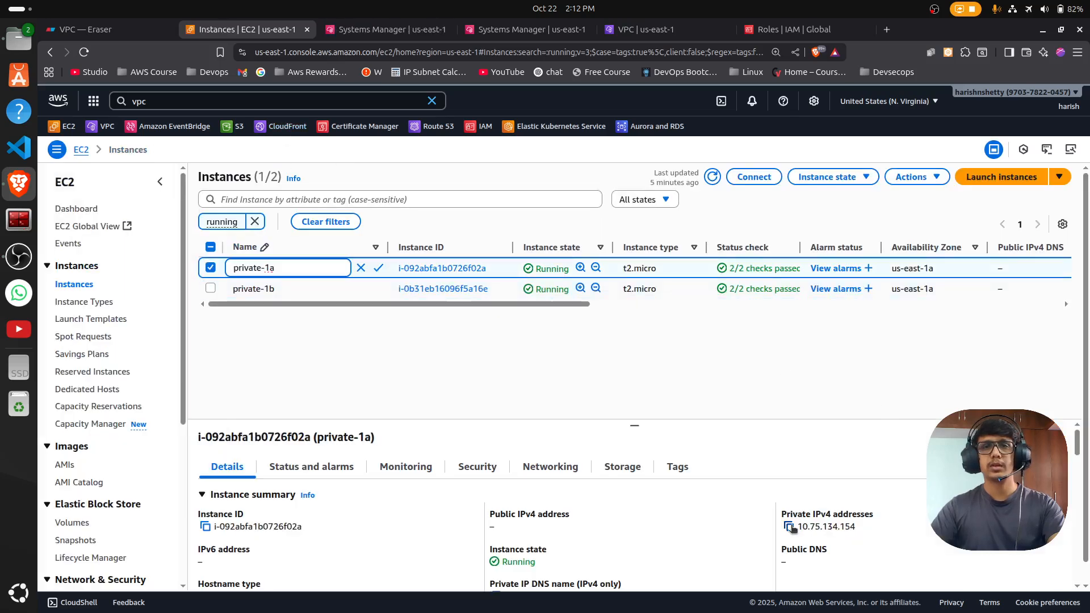
click(790, 527)
click(511, 32)
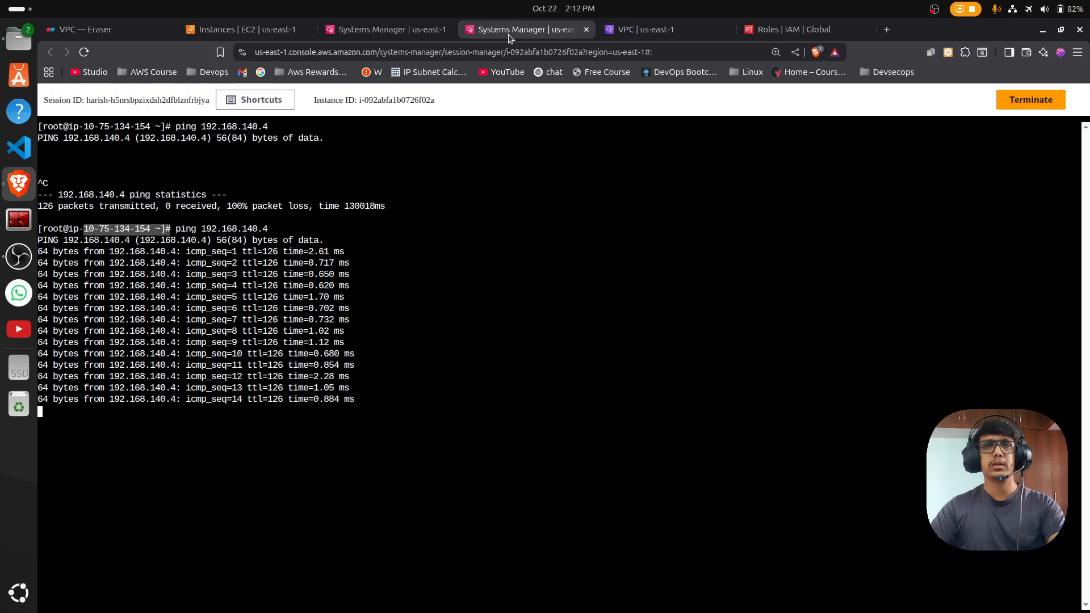
click(407, 30)
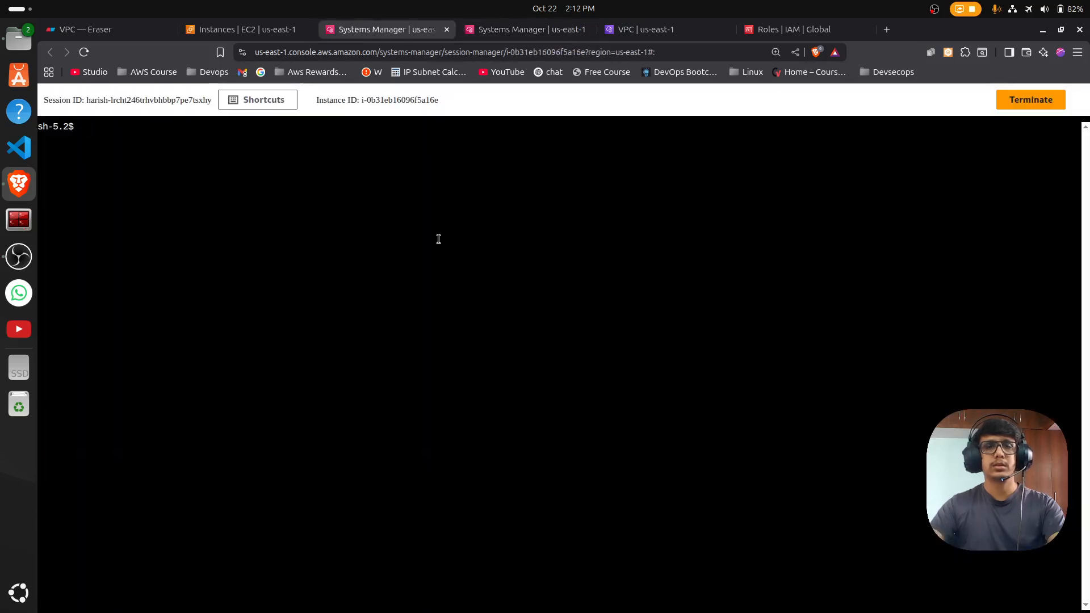
Step: Become root with sudo su - in the private-1b session, ping 10.75.134.154, and stop the ping after several replies
text(sudo su -)
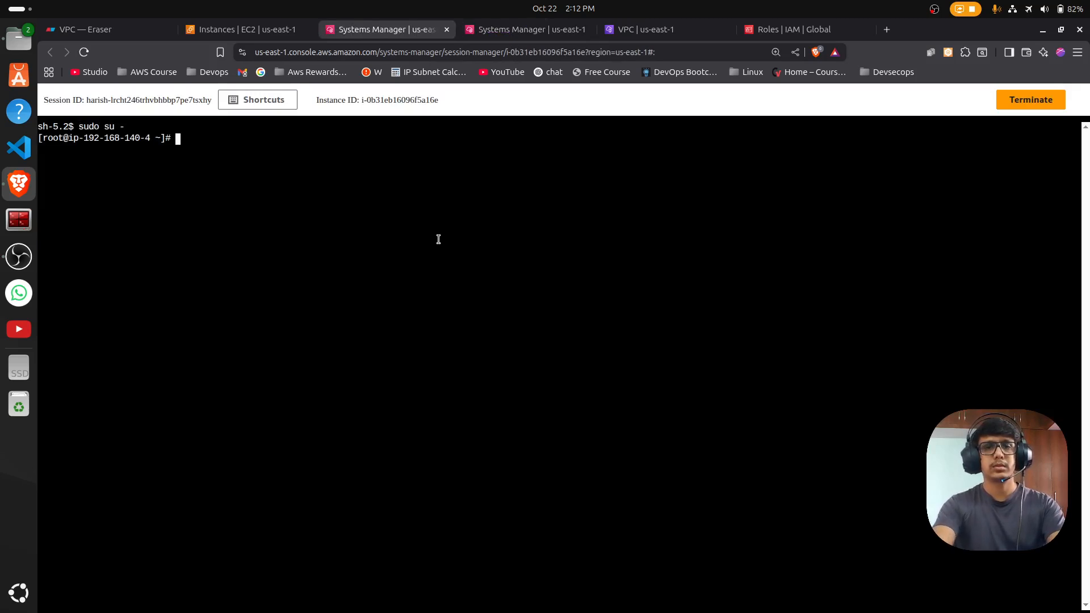
text(ping)
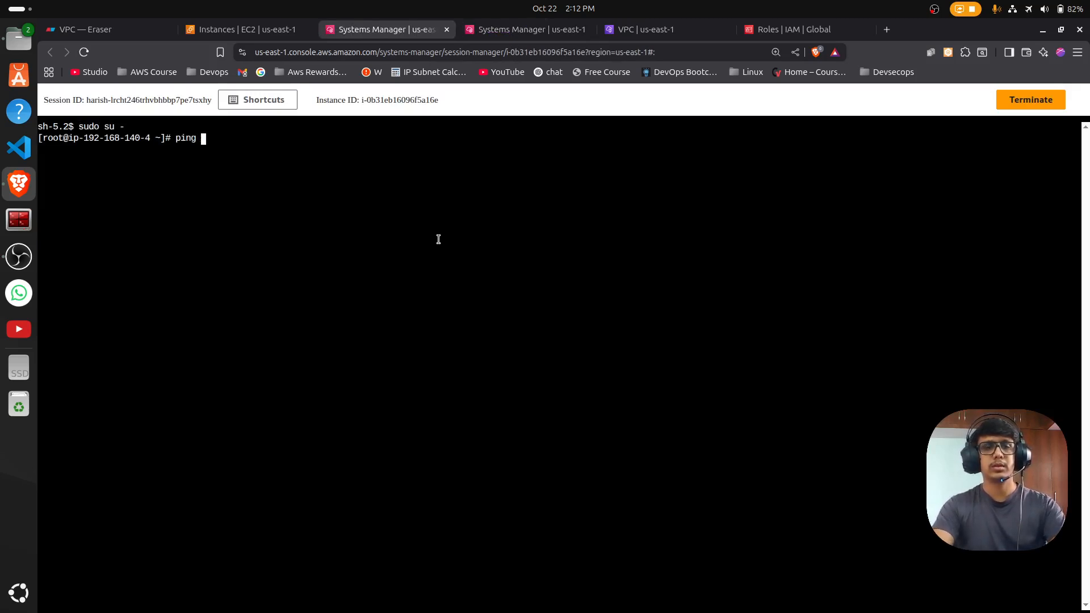
key(ctrl+v)
key(Return)
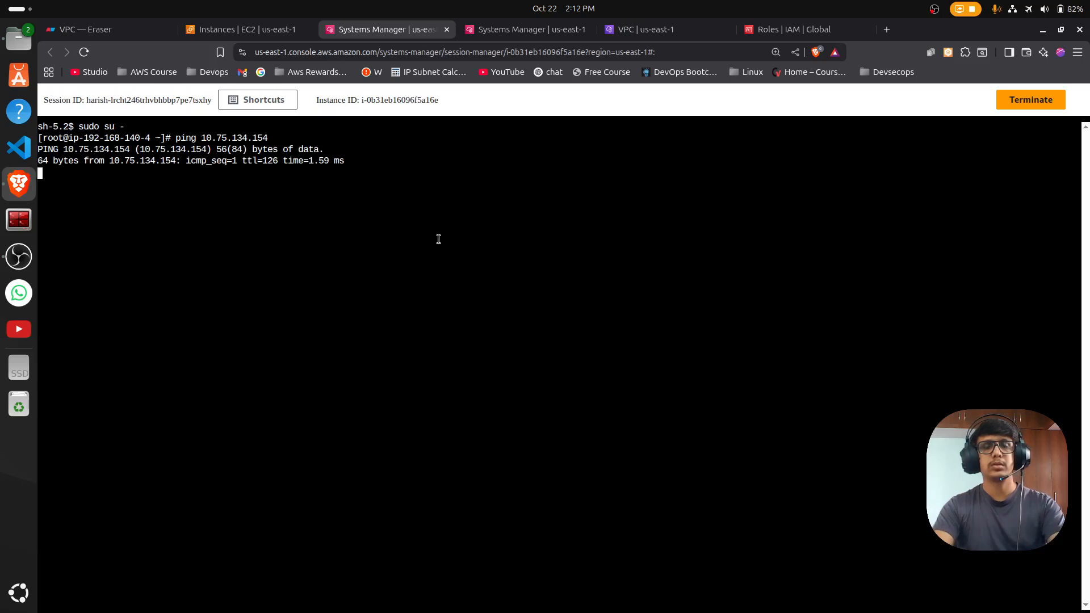
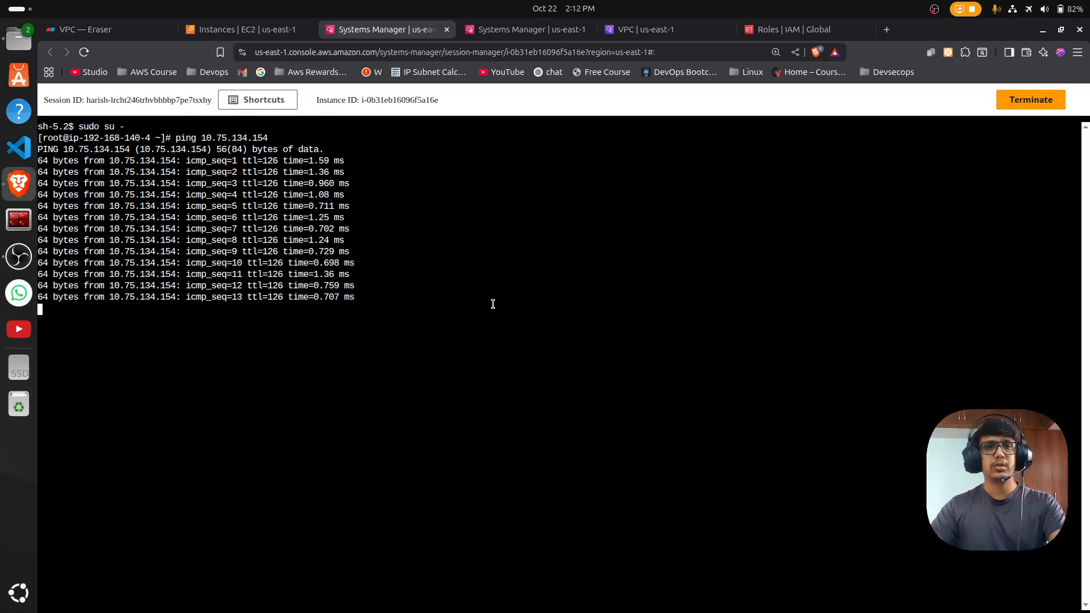
key(ctrl+c)
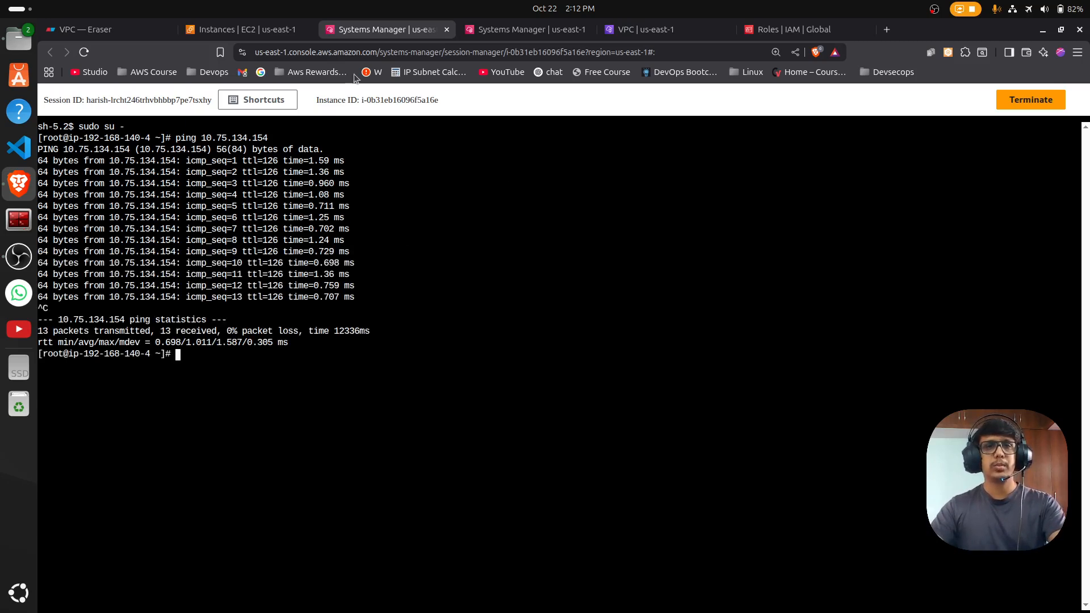
Step: Review the Eraser architecture diagram, covering the North Virginia and Ohio VPCs and the transit gateway peering between them
click(130, 36)
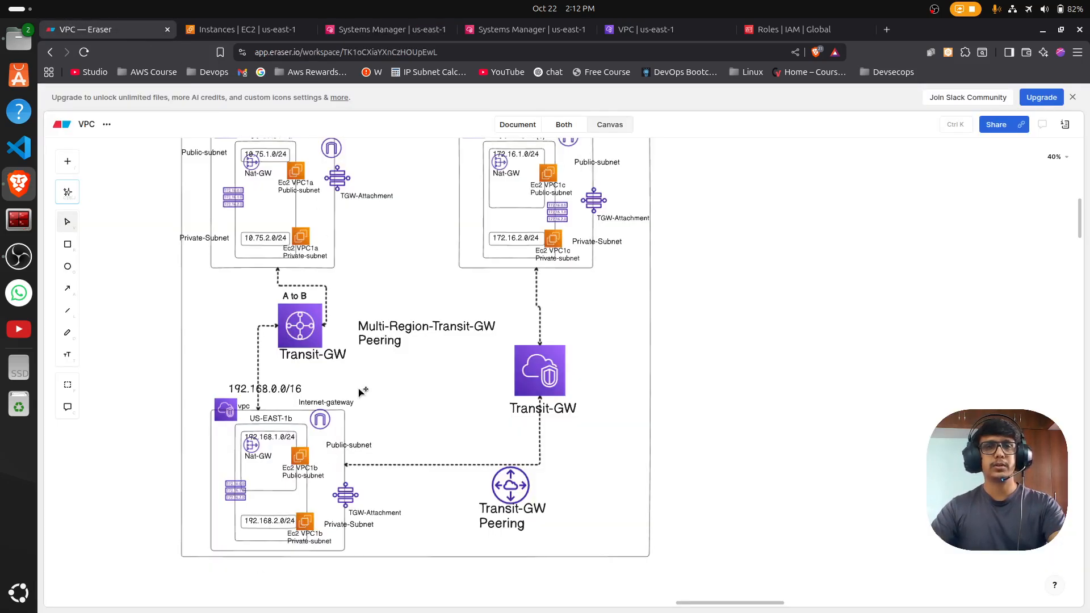
scroll(348, 425, up, 3)
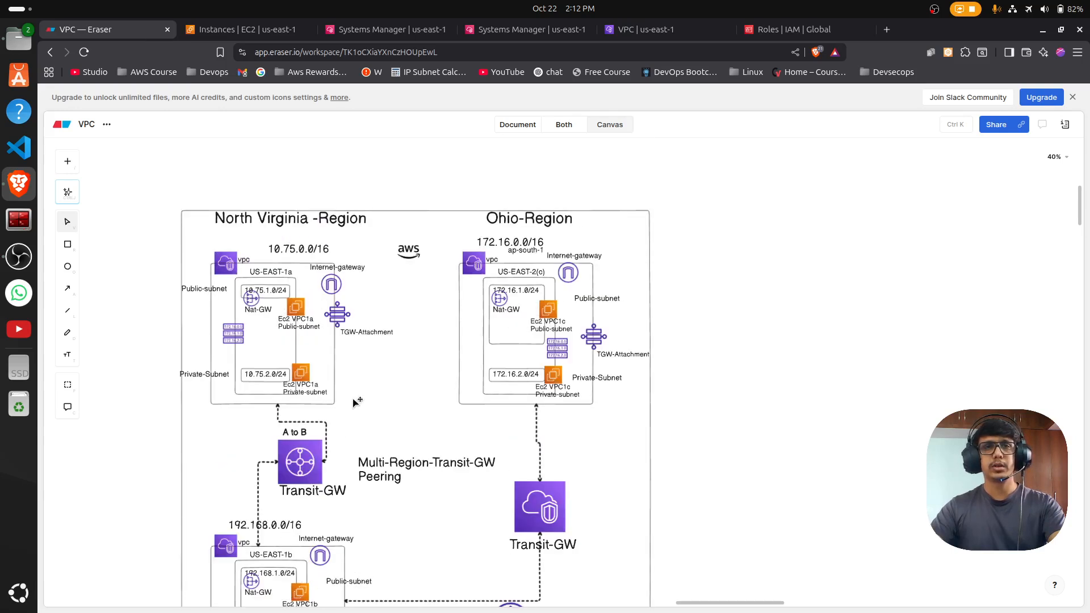
scroll(355, 392, down, 2)
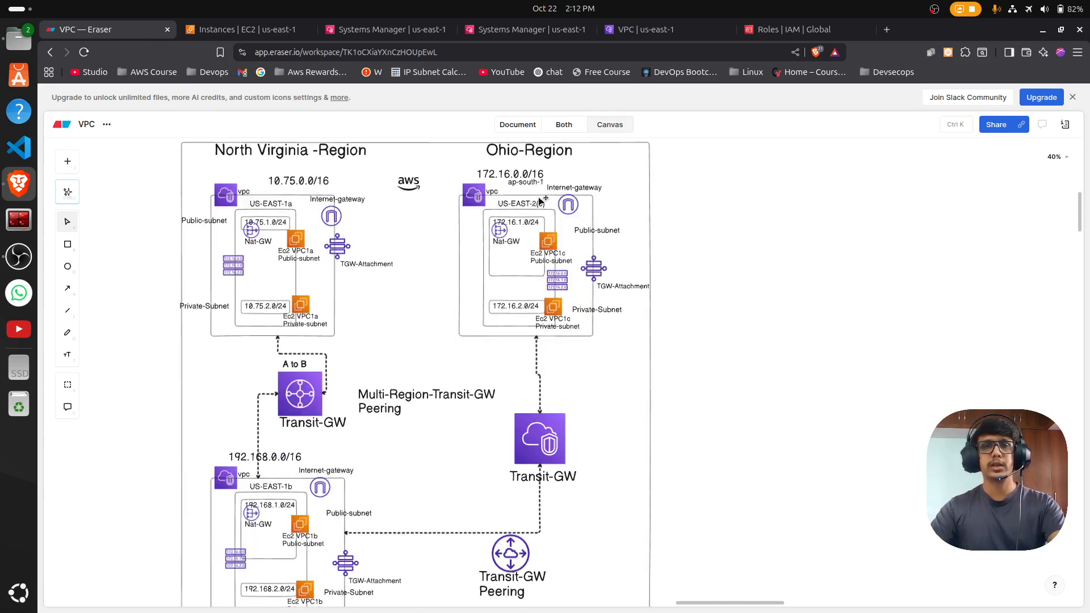
scroll(606, 470, down, 2)
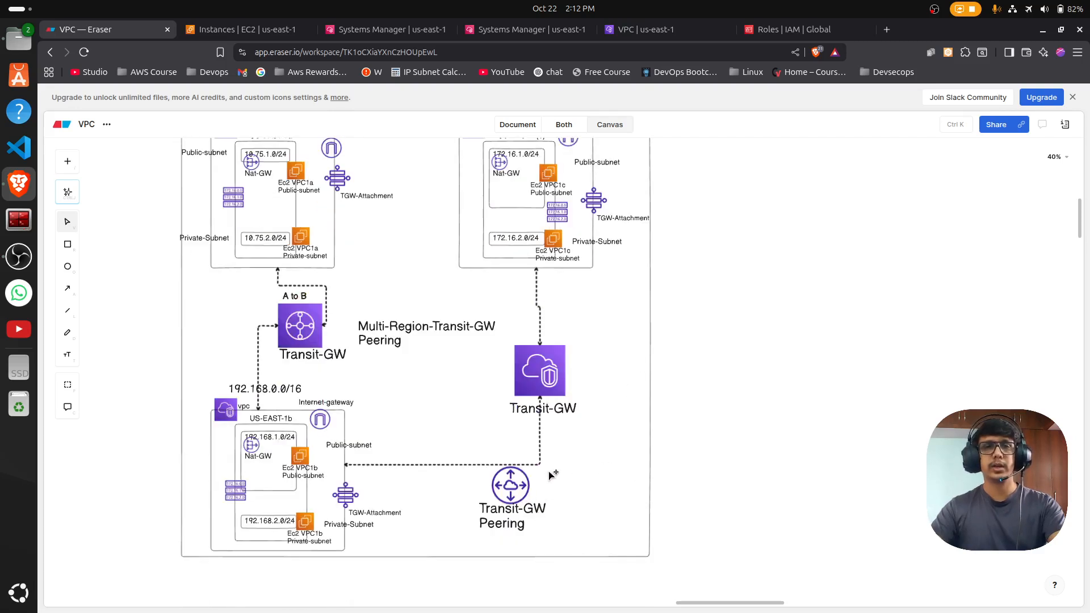
scroll(578, 455, up, 4)
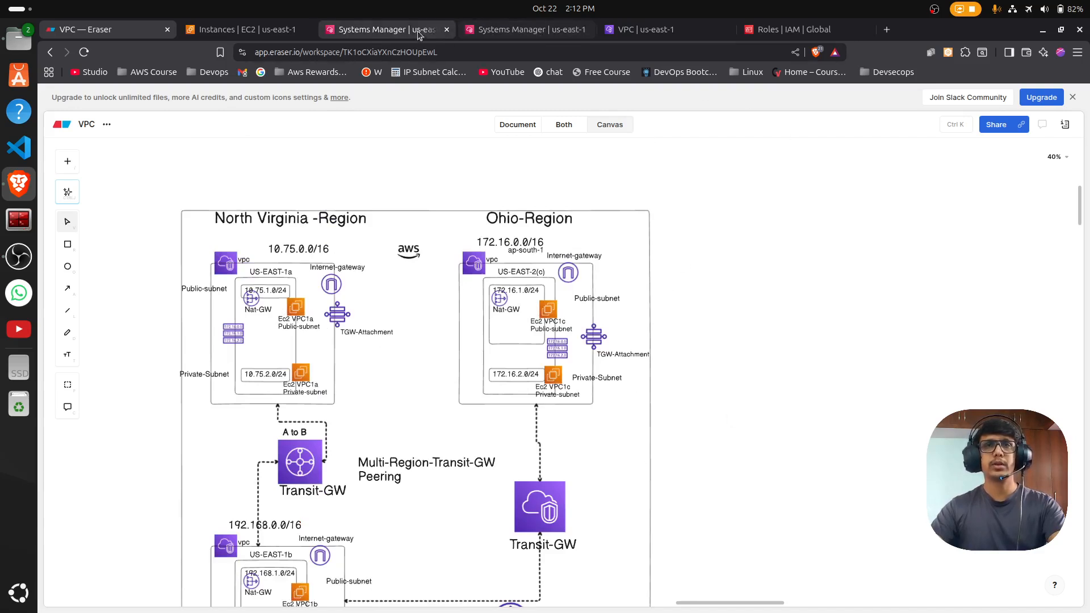
Step: Open the EC2 console in a separate maximized browser window and change its region to Ohio (us-east-2)
click(308, 35)
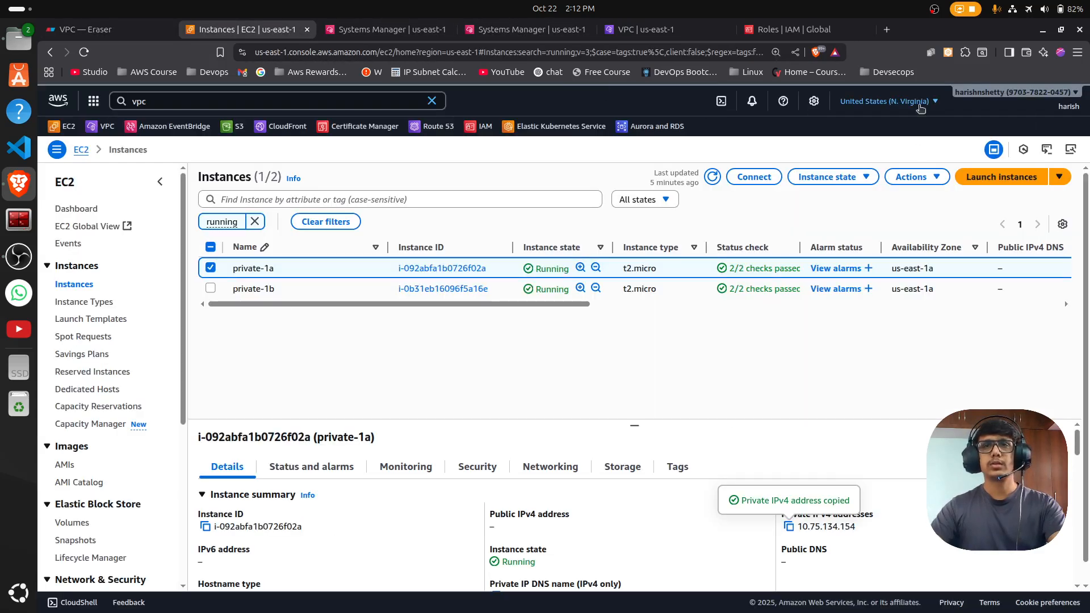
ctrl+click(70, 130)
drag(393, 33, 461, 241)
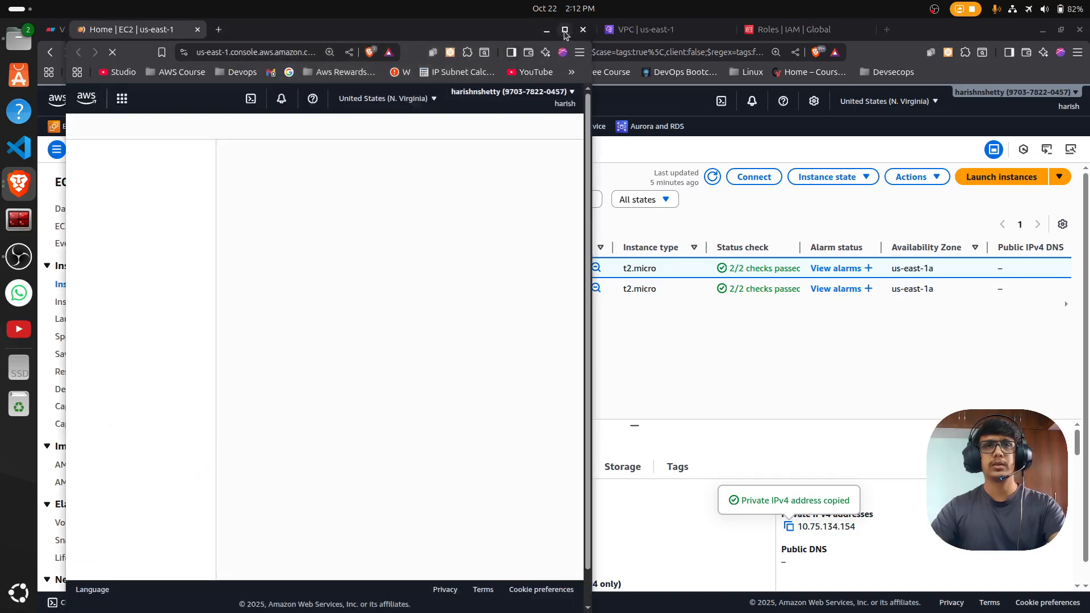
click(566, 35)
click(911, 101)
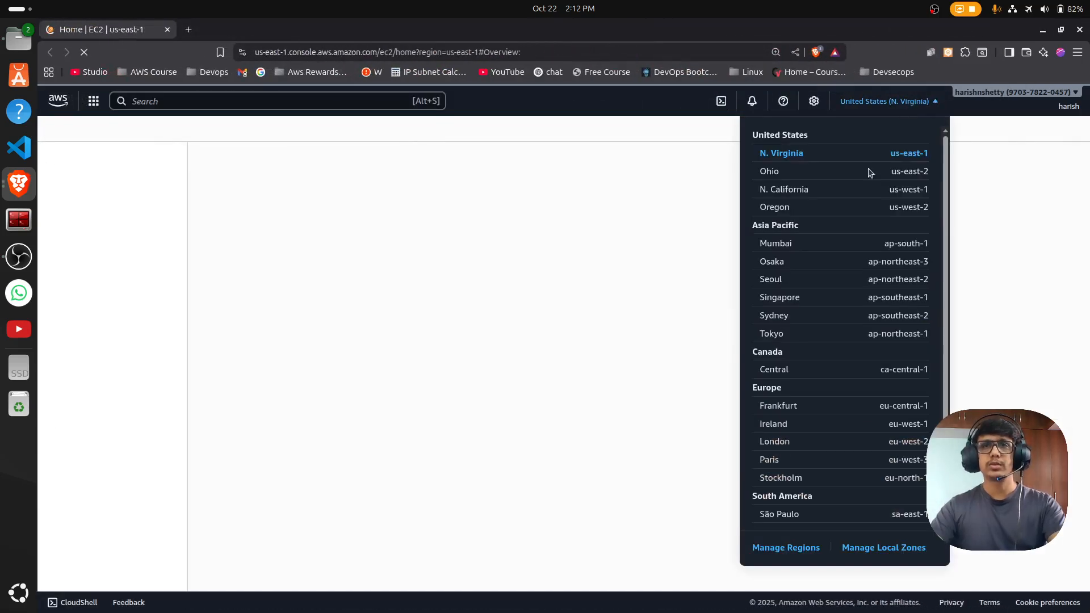
click(770, 172)
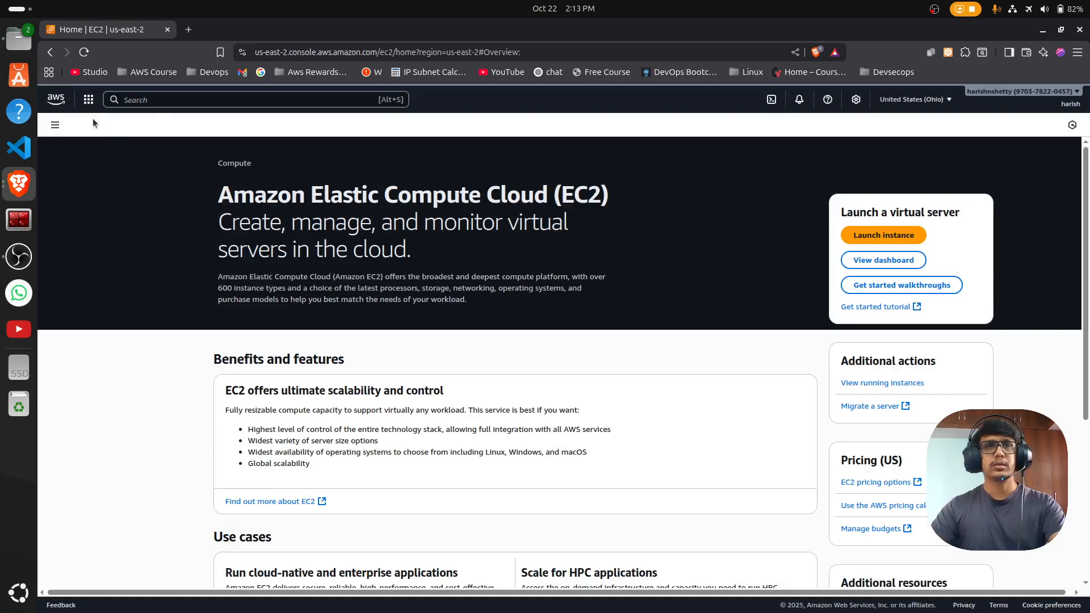
Step: Search for vpc, open the VPC console for Ohio in a new tab, and check the existing VPC's IPv4 CIDR
click(167, 105)
text(vpc)
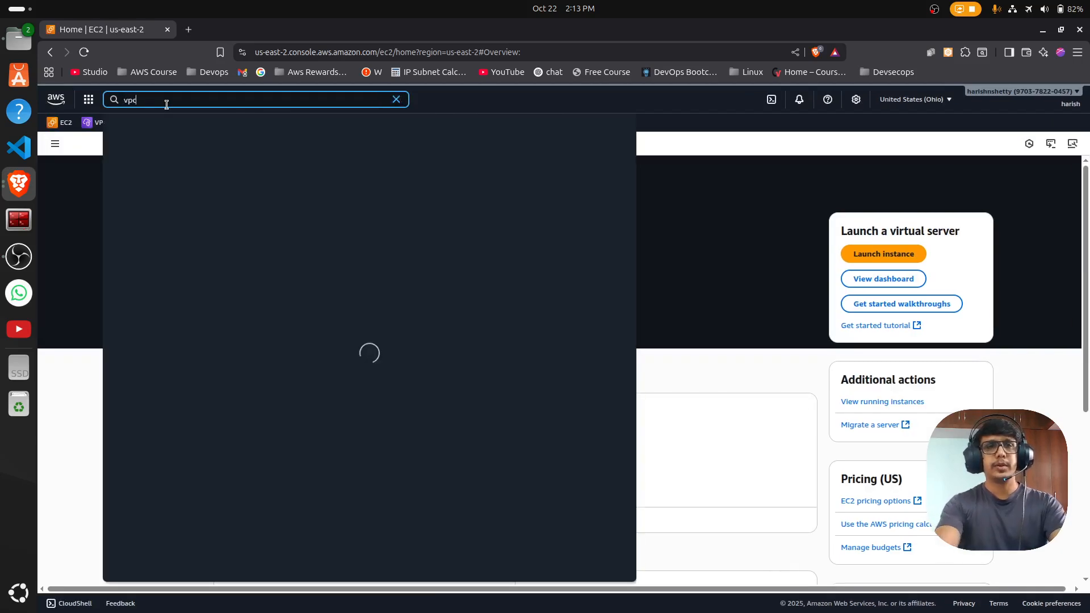
middle_click(285, 161)
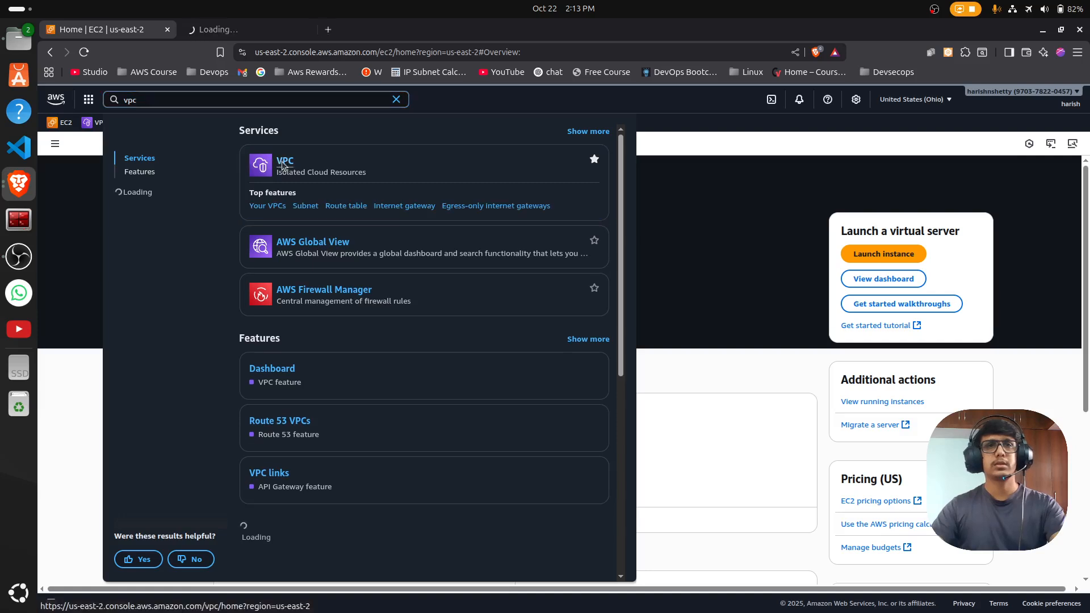
click(222, 30)
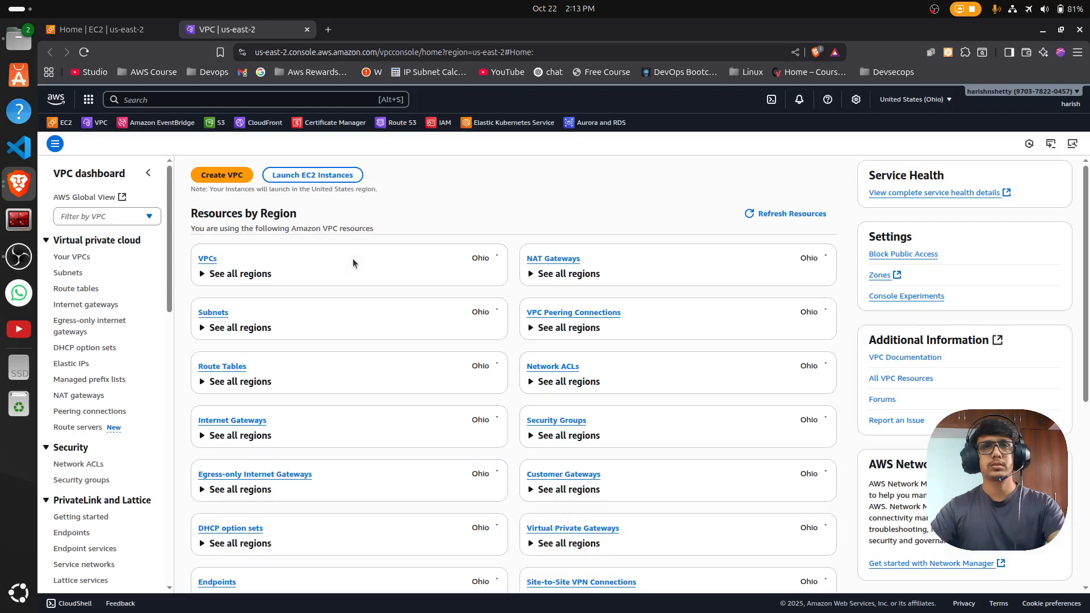
click(208, 259)
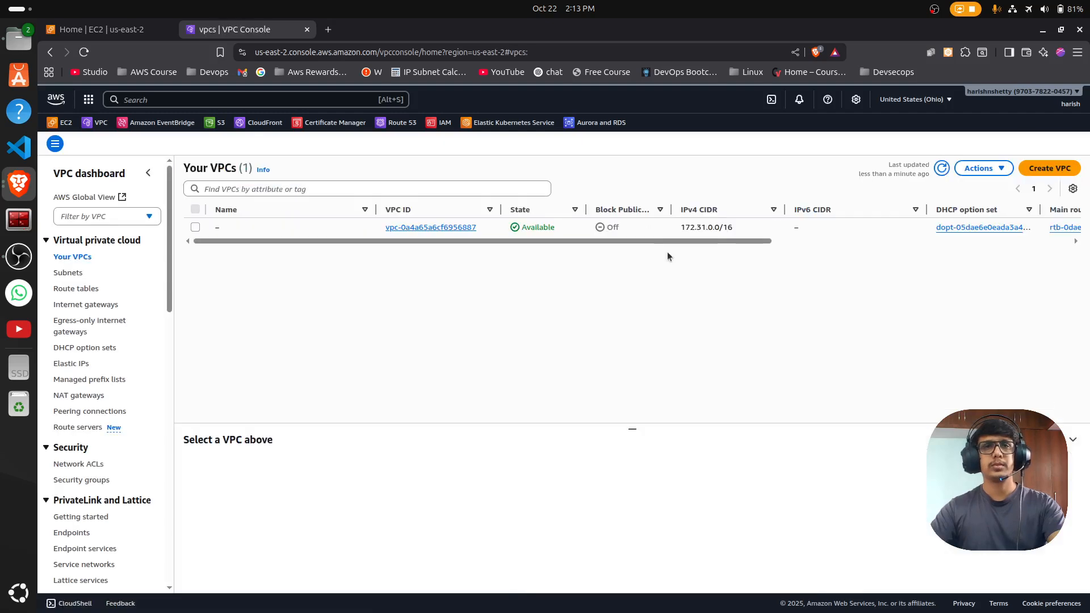
drag(681, 227, 705, 227)
click(700, 232)
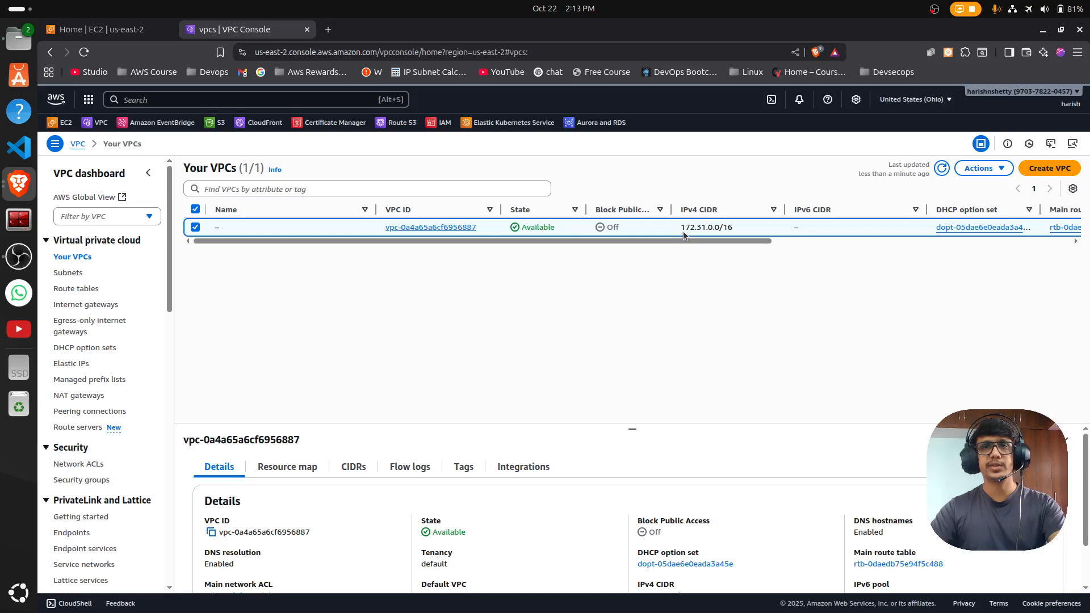
Step: Start a new VPC using VPC and more, with the name tag VPC-1c and the IPv4 CIDR block 172.16.0.0/16
click(1050, 168)
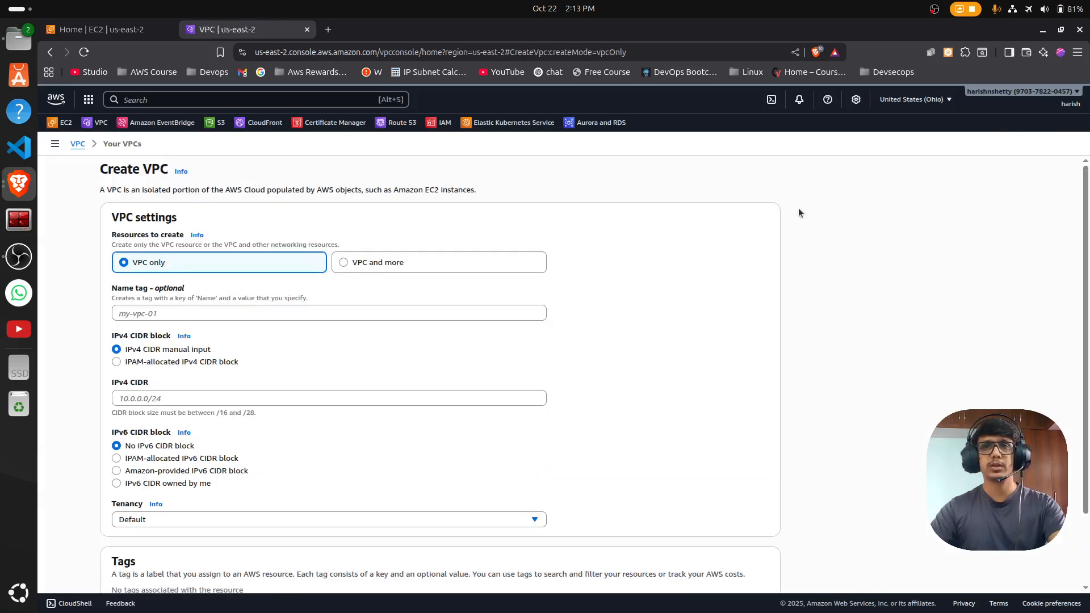
click(360, 267)
drag(165, 359, 48, 360)
text(VPC-1c)
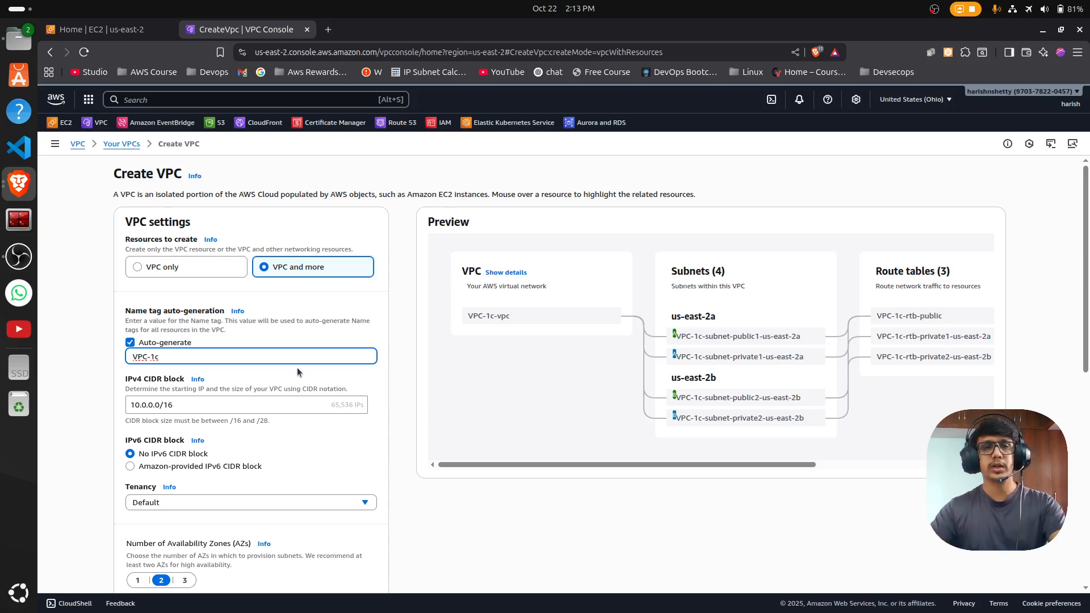
scroll(231, 342, down, 2)
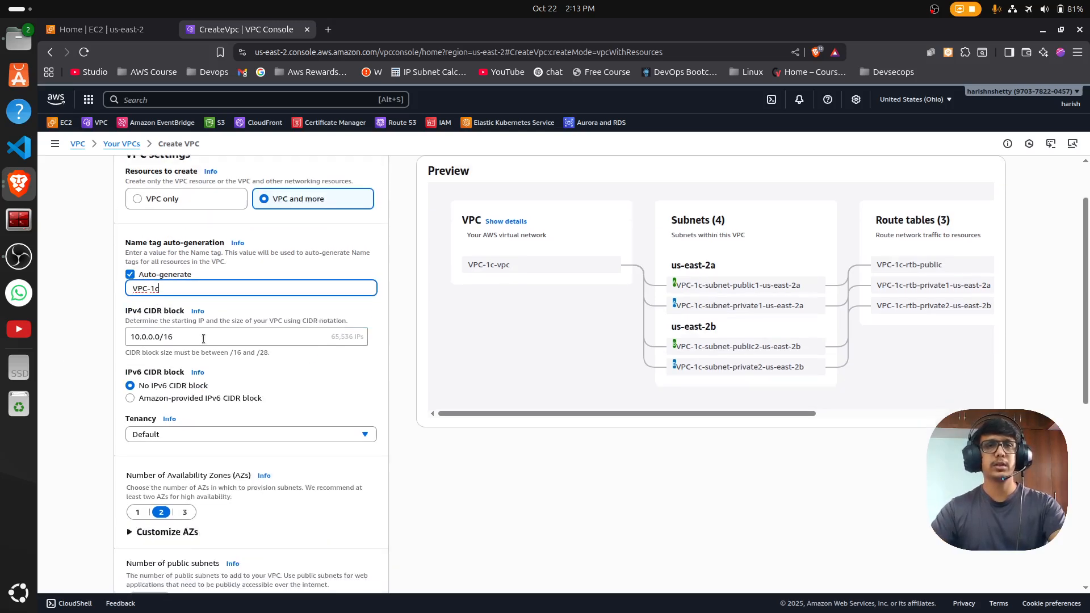
drag(146, 340, 89, 337)
text(172.)
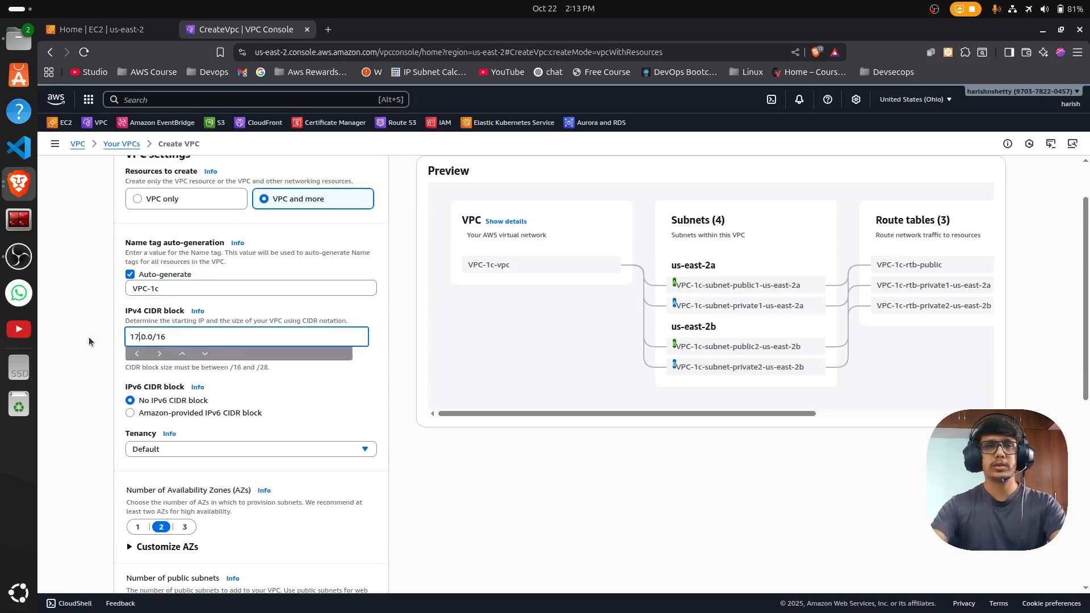
text(16.)
Step: Set VPC-1c to 1 Availability Zone with its NAT gateway in 1 AZ, and create the VPC
scroll(332, 445, down, 4)
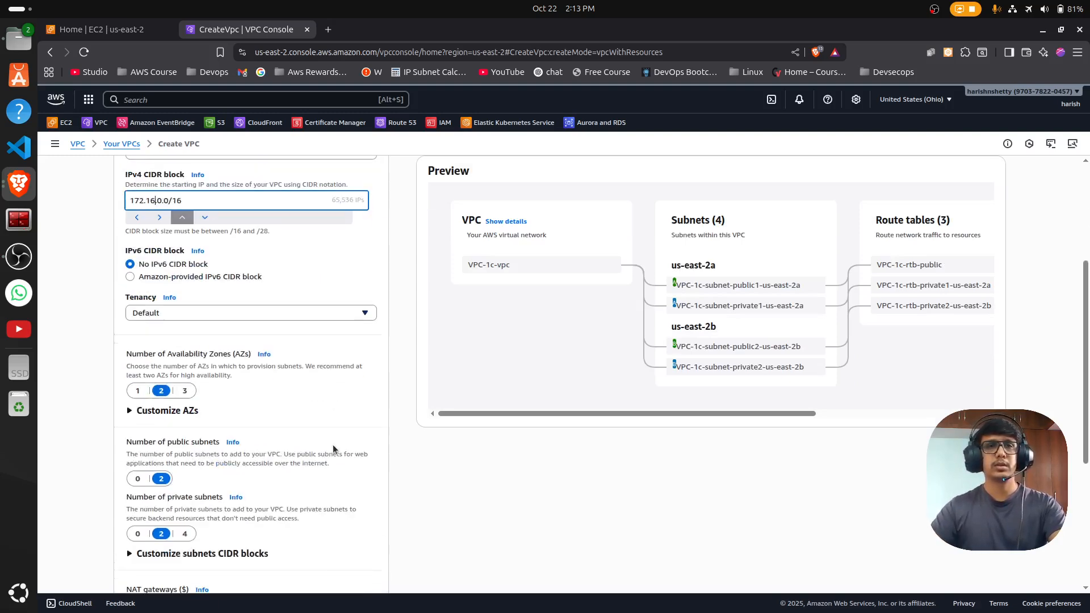
click(225, 396)
click(141, 376)
scroll(341, 449, down, 5)
click(188, 407)
scroll(384, 449, down, 1)
scroll(384, 449, up, 2)
scroll(352, 453, down, 2)
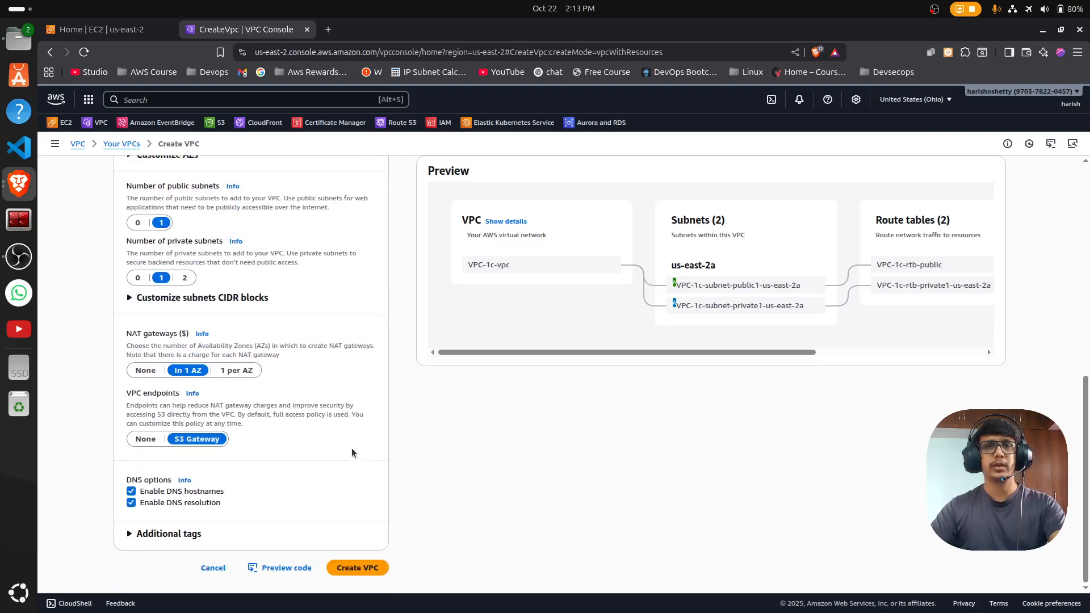
click(363, 577)
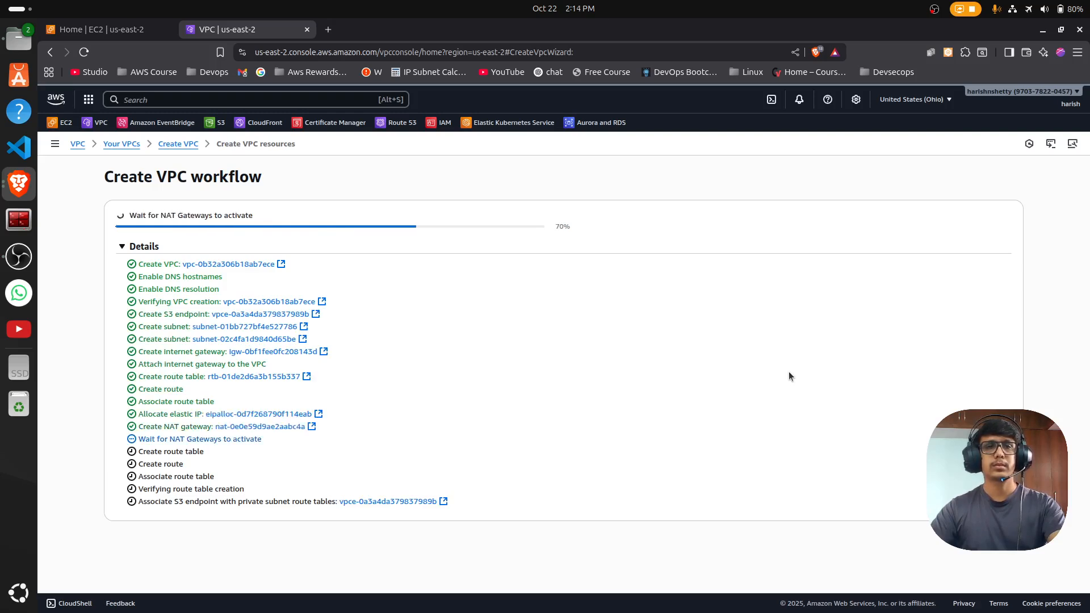
Step: Open the details of the newly created VPC-1c-vpc, enlarge the page, and copy its VPC ID
key(alt+Tab)
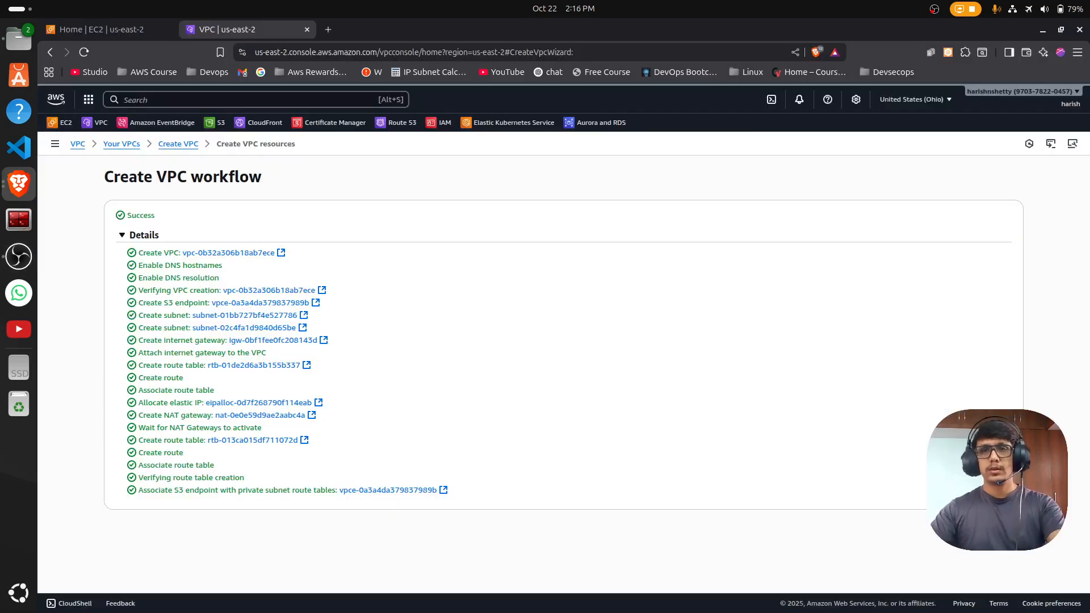
click(997, 529)
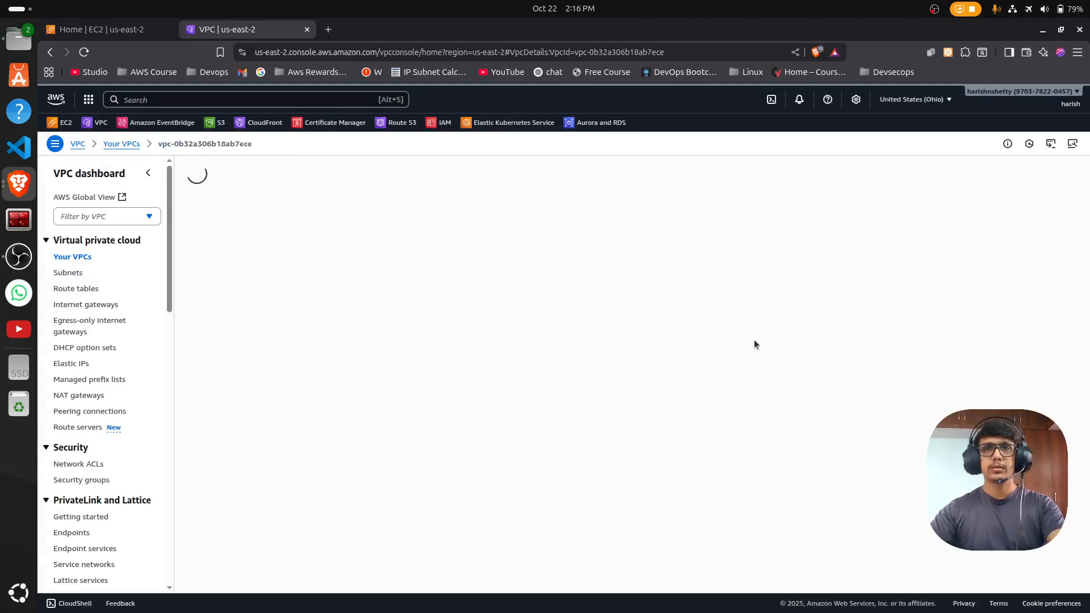
key(ctrl+plus)
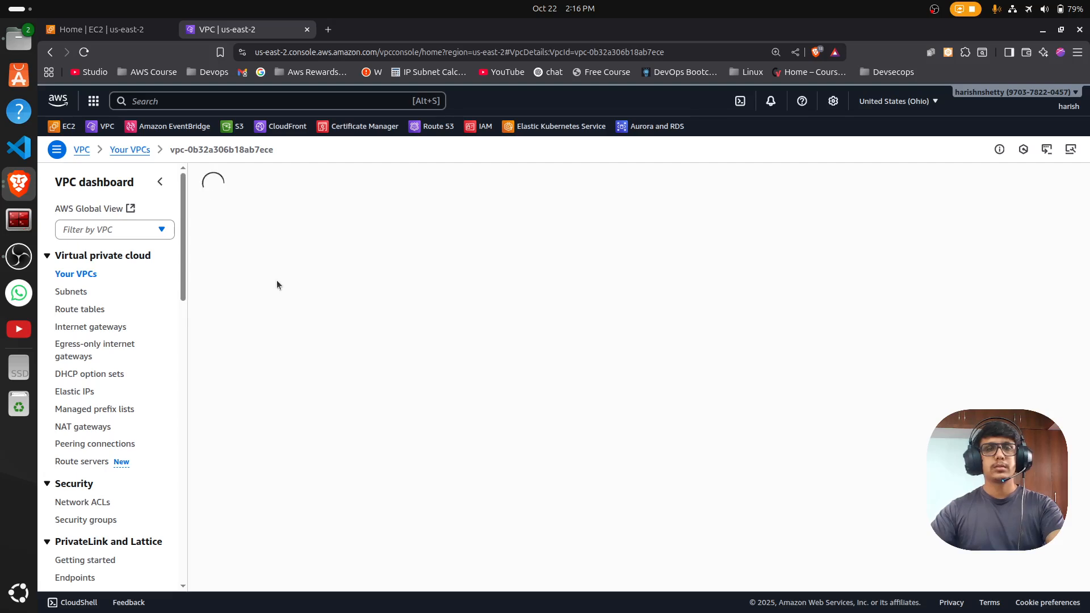
click(218, 246)
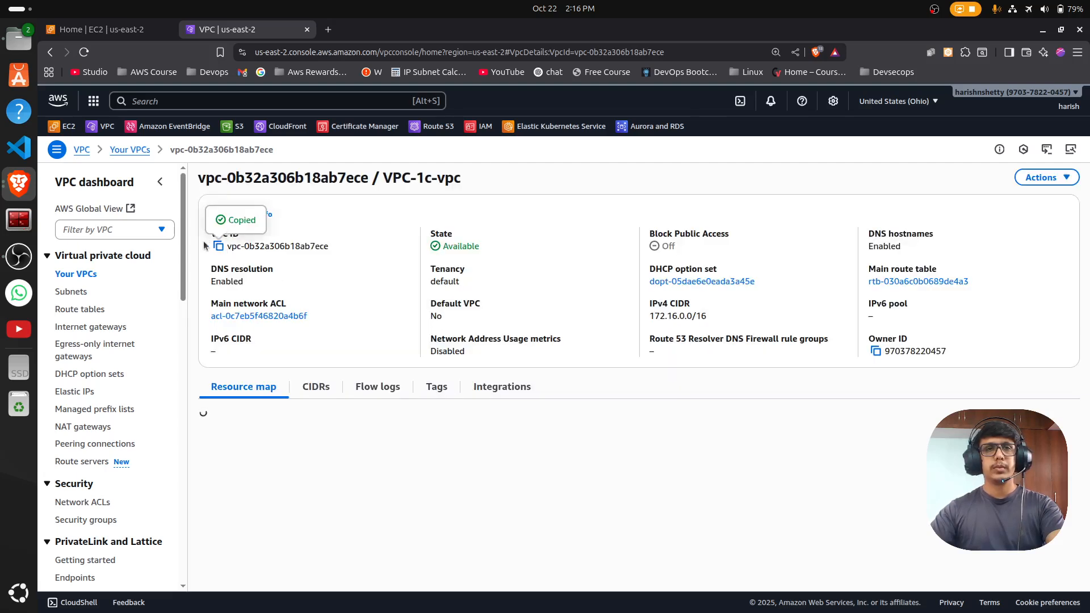
Step: Open the Ohio security groups list and filter it by the VPC ID vpc-0b32a306b18ab7ece
scroll(101, 461, down, 2)
click(101, 456)
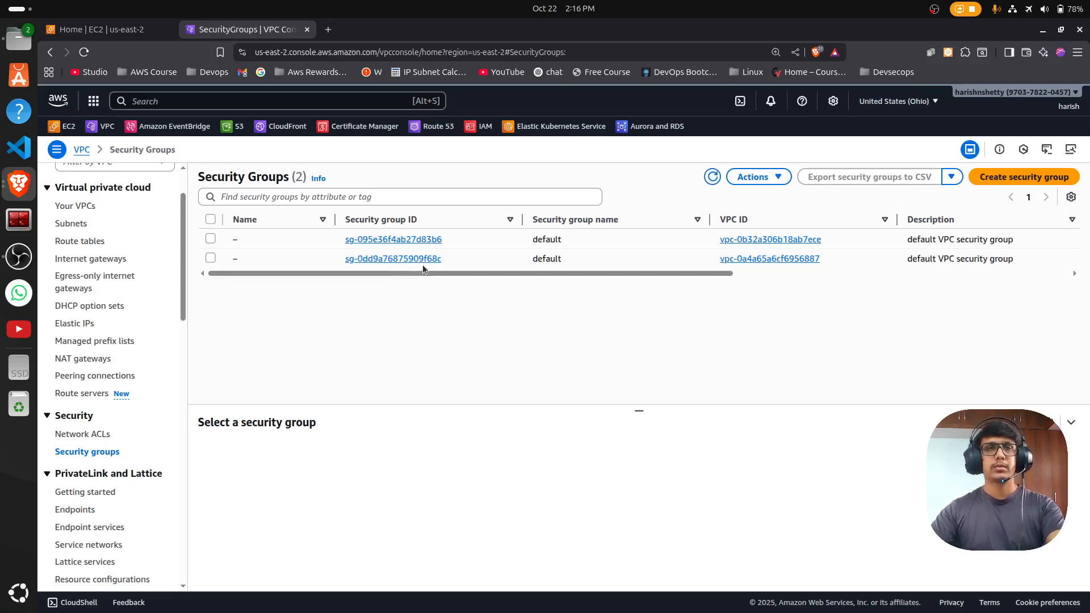
click(359, 196)
key(ctrl+v)
click(312, 245)
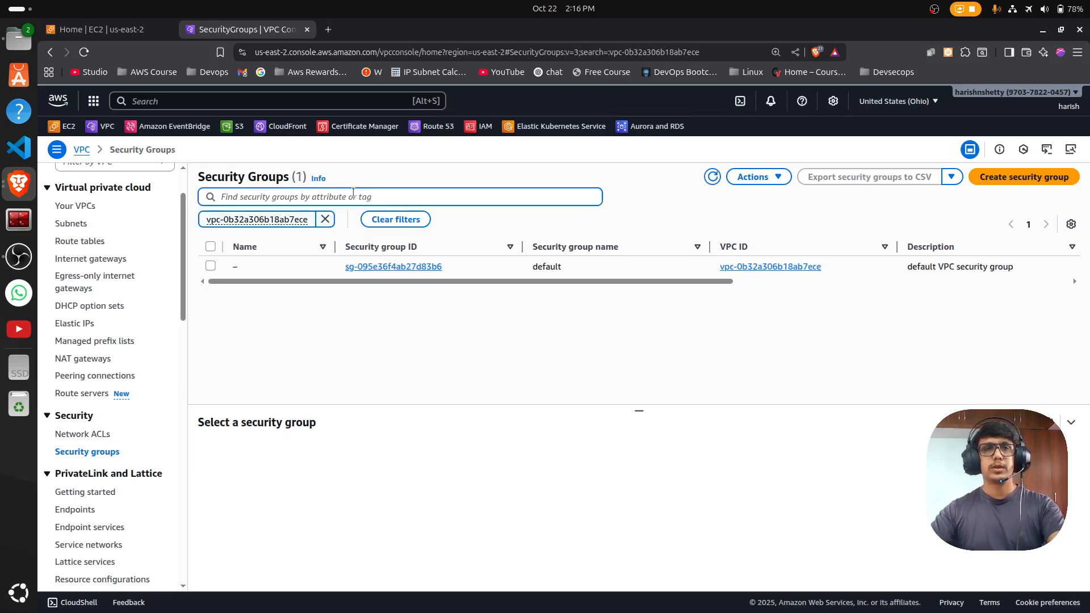
Step: Name the default security group of the new VPC VPC-1c-SG
click(244, 266)
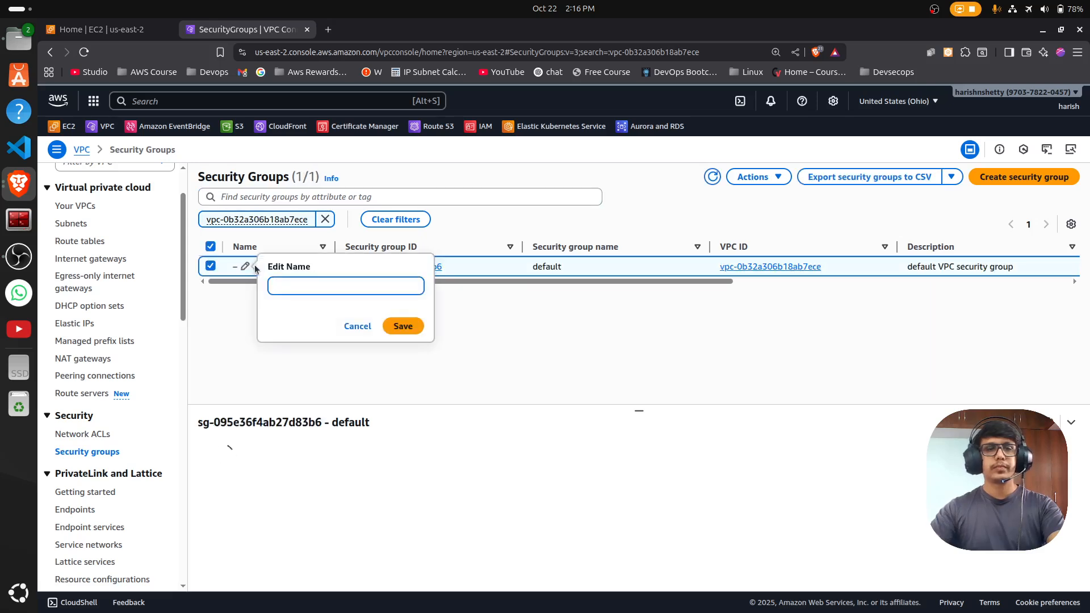
text(VPC-)
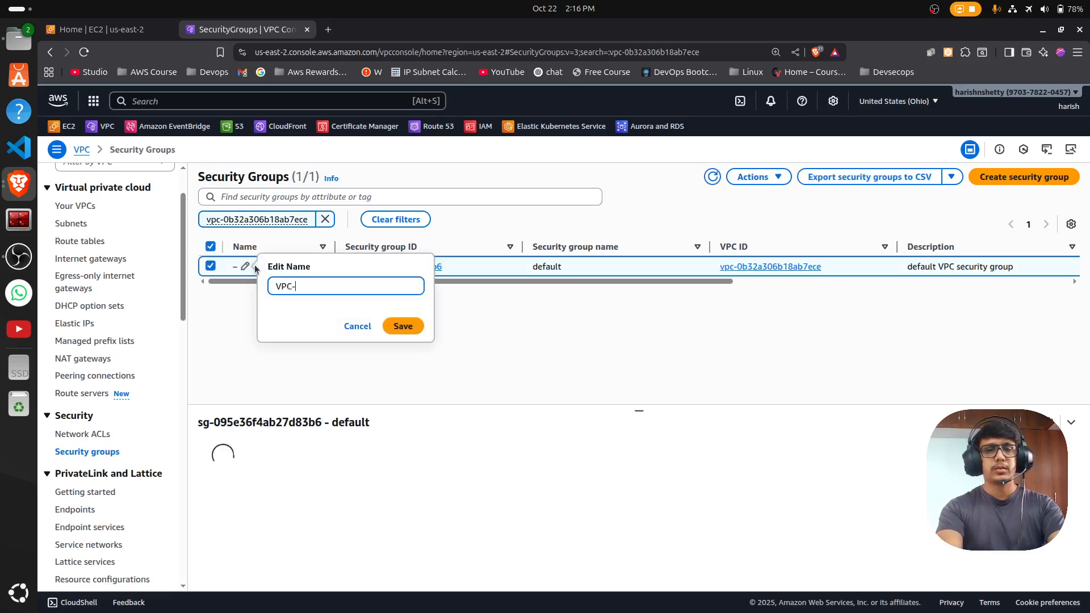
text(1c-SG)
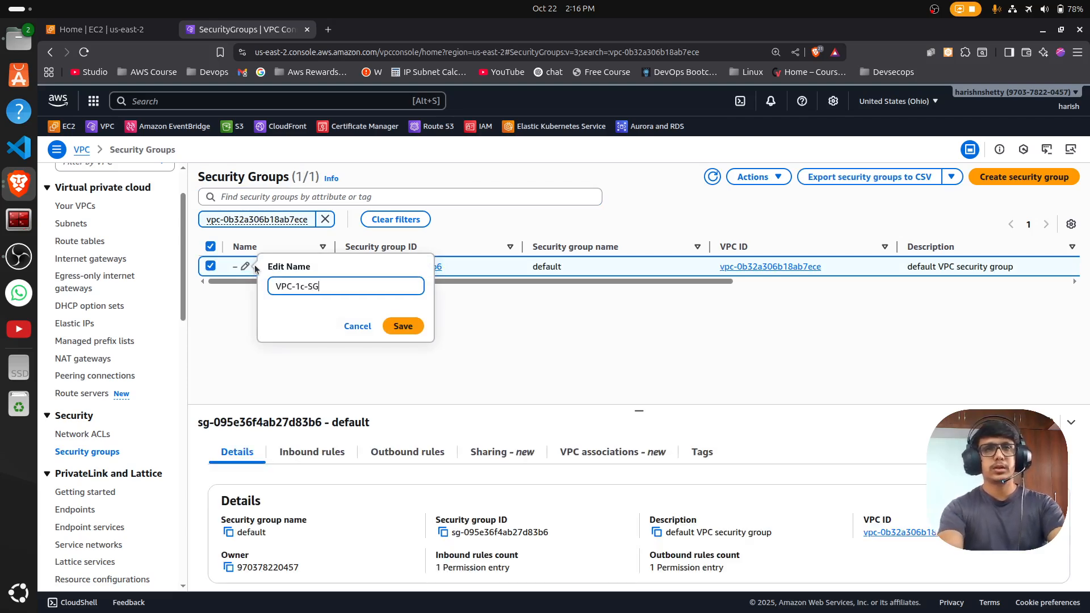
click(403, 326)
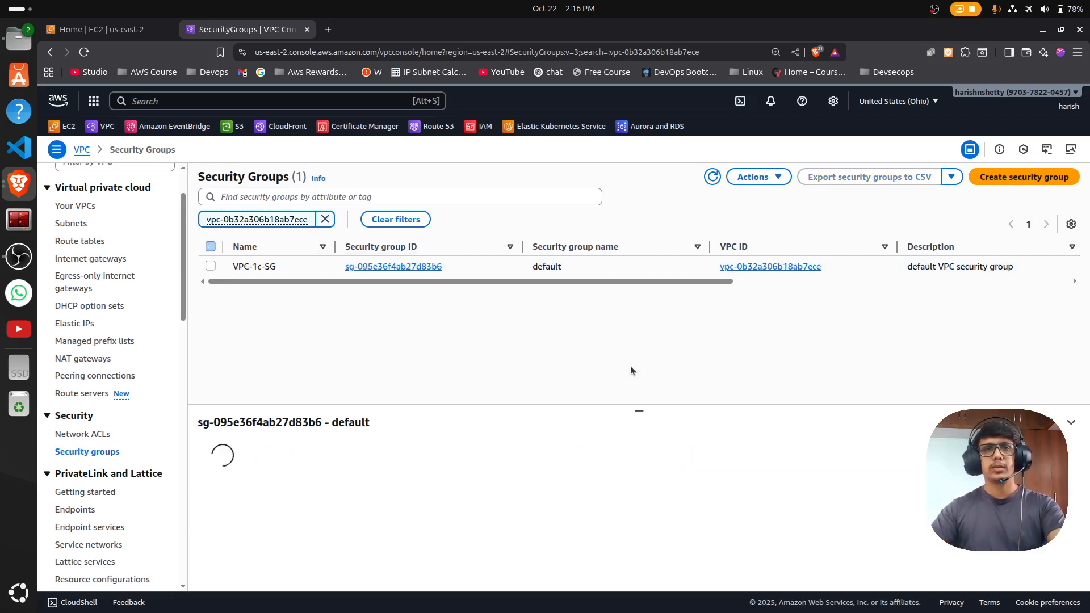
click(284, 269)
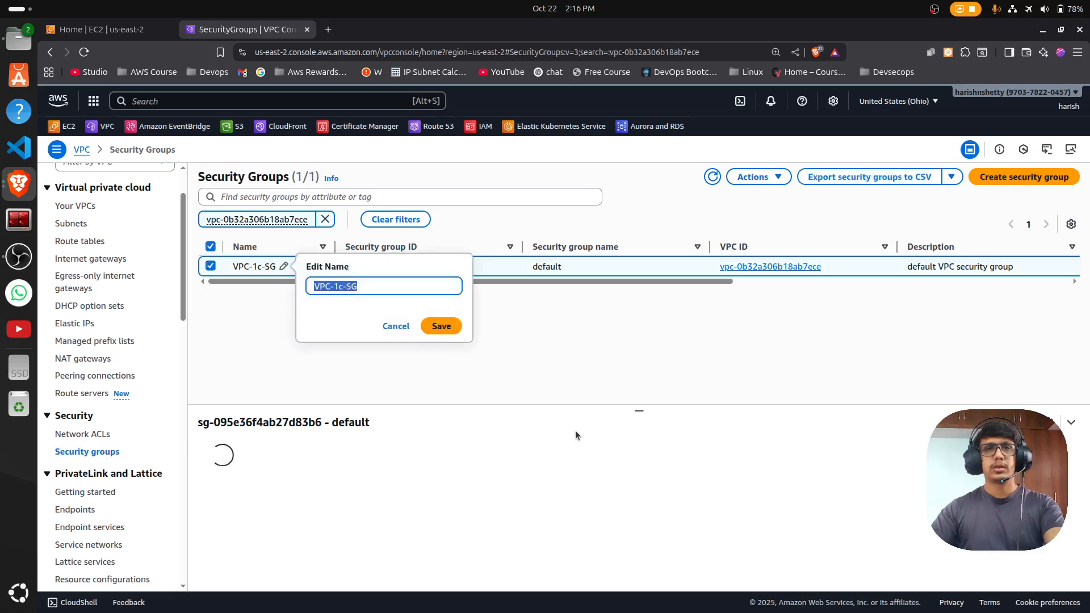
click(495, 392)
drag(639, 409, 639, 324)
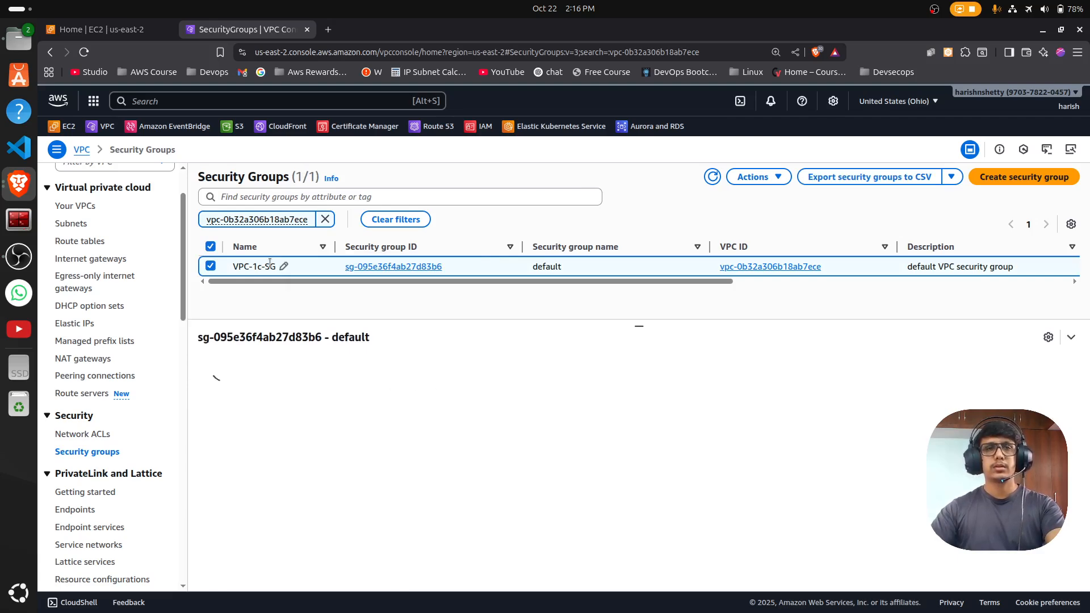
Step: Edit the inbound rules of the VPC-1c-SG security group, adding an SSH rule with source 0.0.0.0/0
click(376, 269)
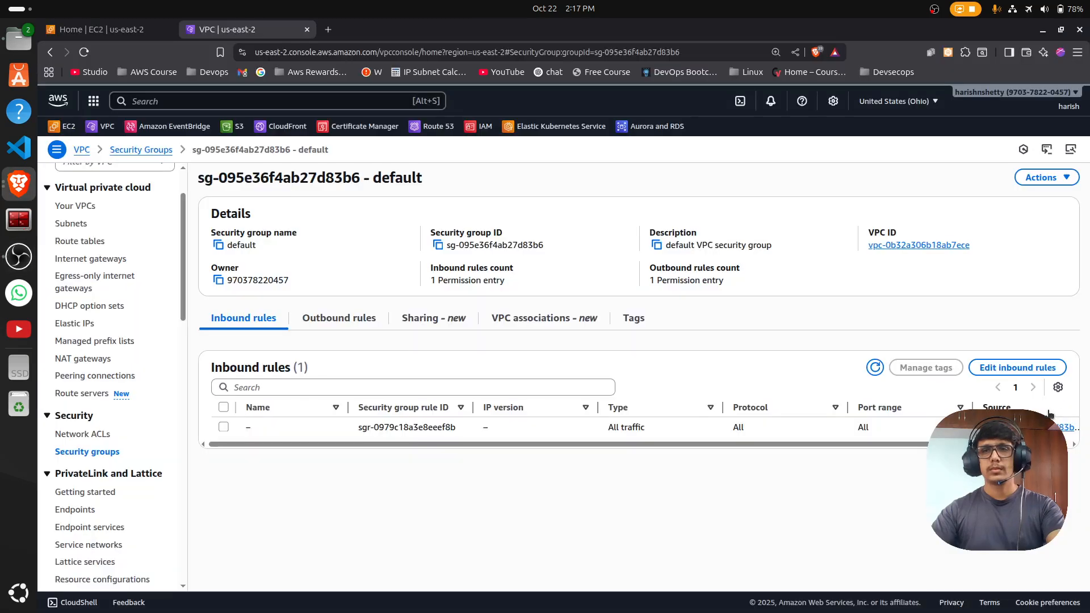
click(1004, 369)
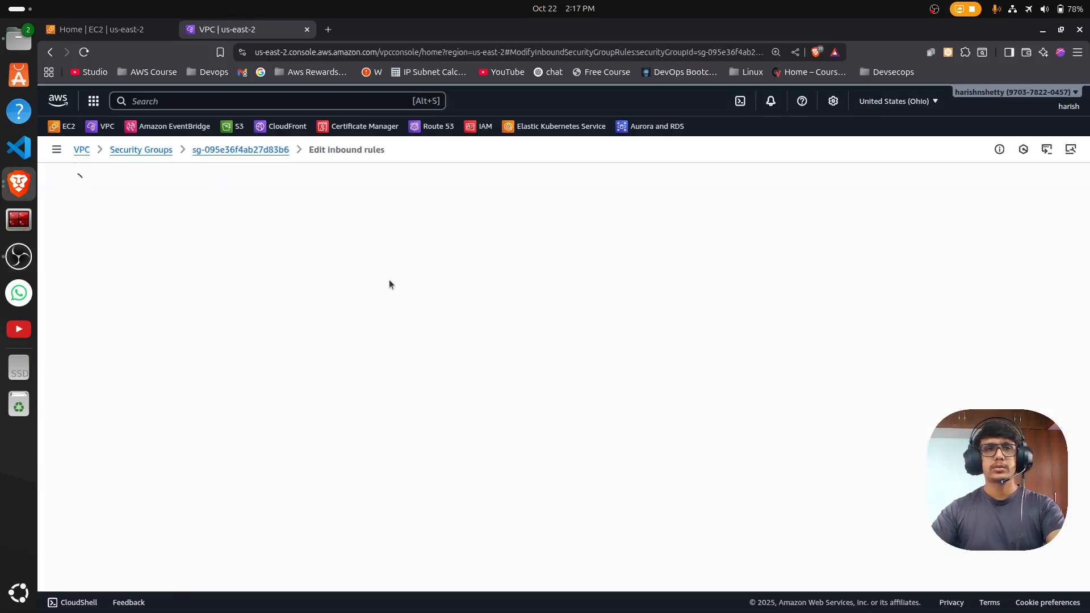
click(100, 313)
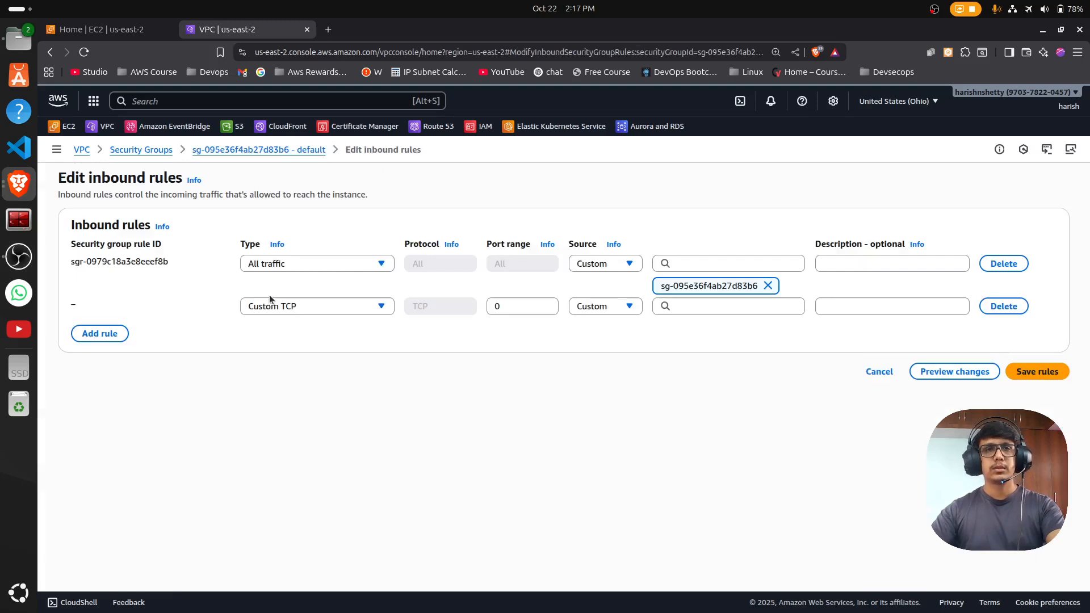
click(272, 307)
text(ss)
click(333, 341)
click(686, 313)
click(688, 348)
Step: Add an All ICMP - IPv4 inbound rule with source 0.0.0.0/0 and save the rules
click(99, 355)
click(316, 348)
text(icmp)
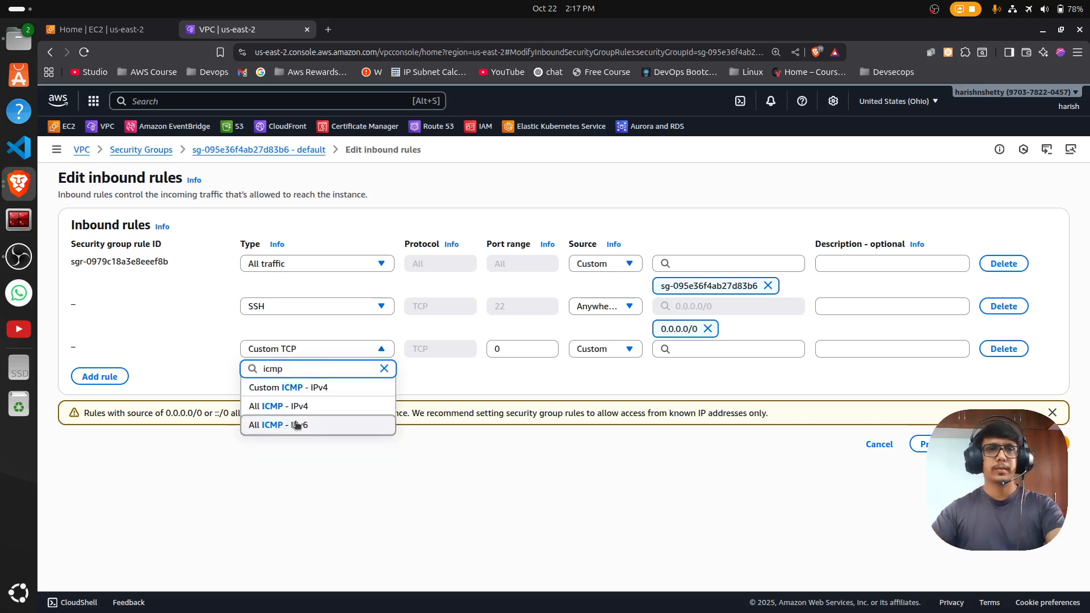
click(330, 406)
click(684, 354)
click(742, 392)
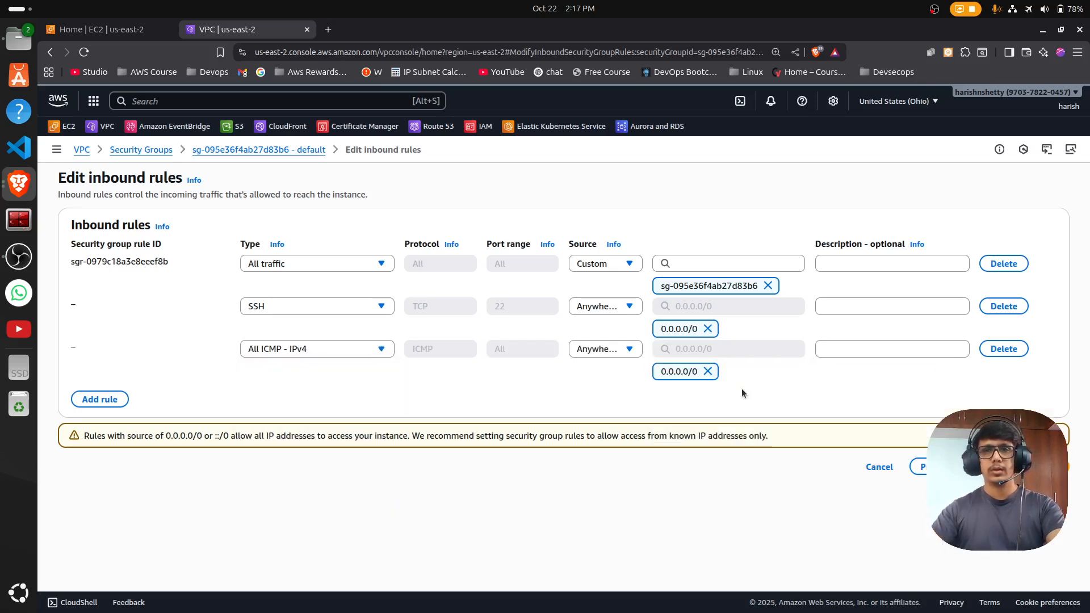
click(1042, 466)
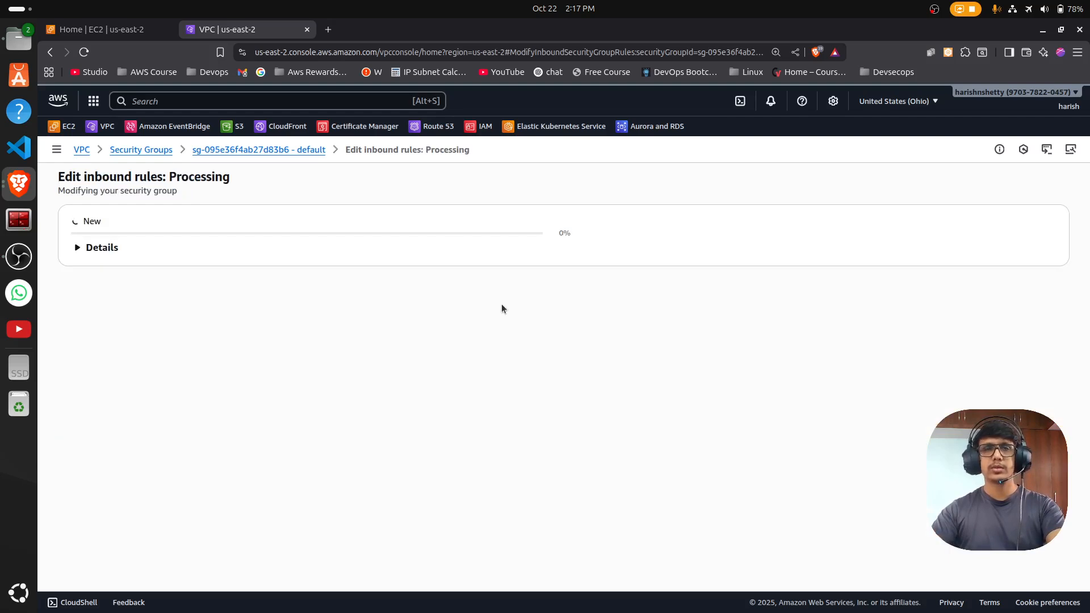
Step: From the Ohio EC2 instances list, start launching a new instance named private-1c
click(116, 32)
click(726, 217)
click(56, 149)
click(74, 284)
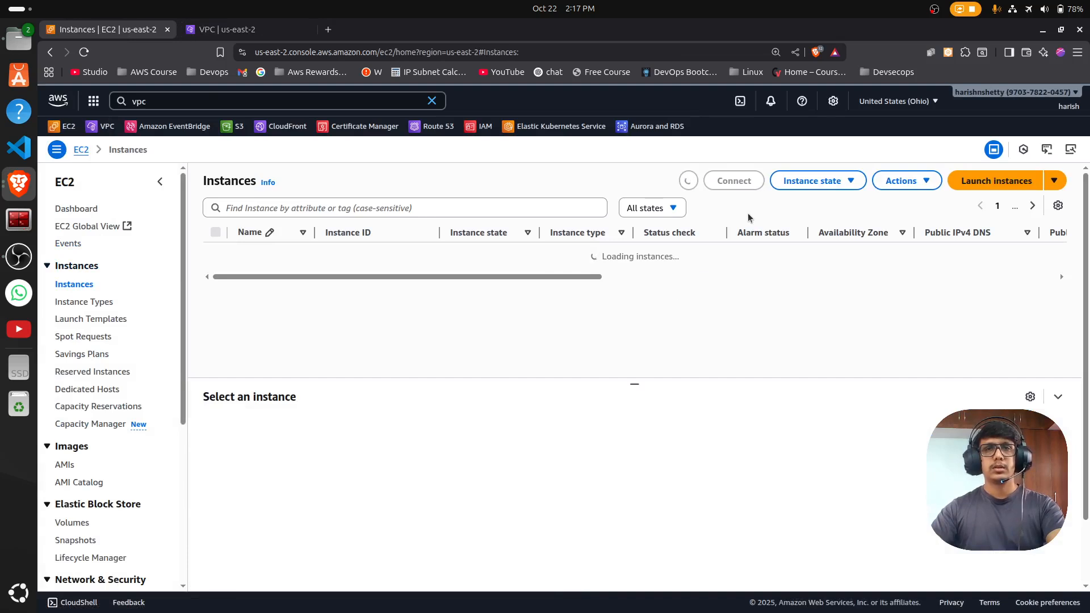
click(982, 181)
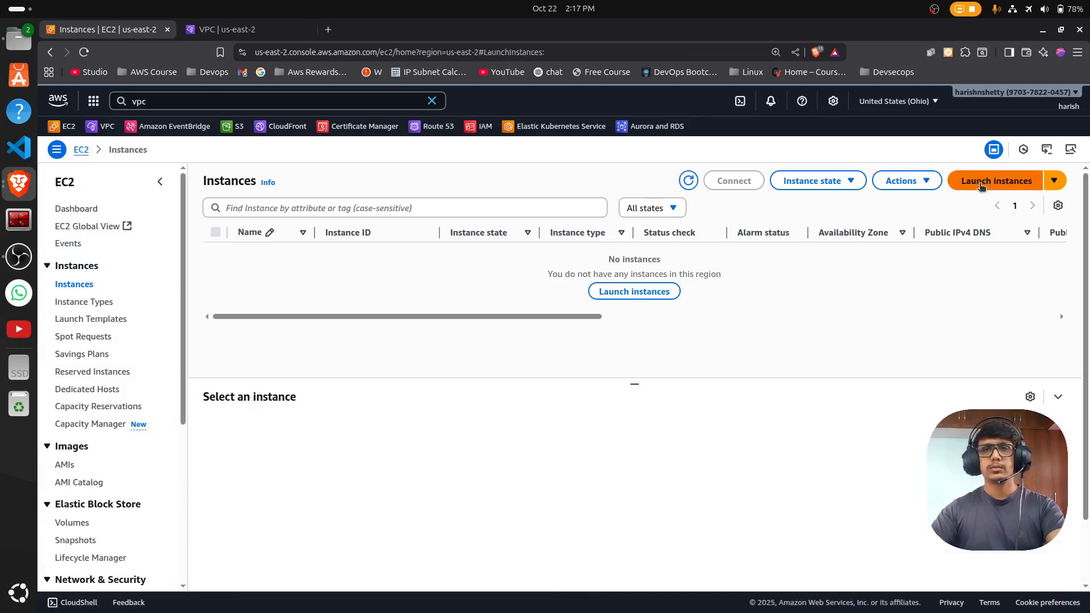
click(162, 307)
text(private-c)
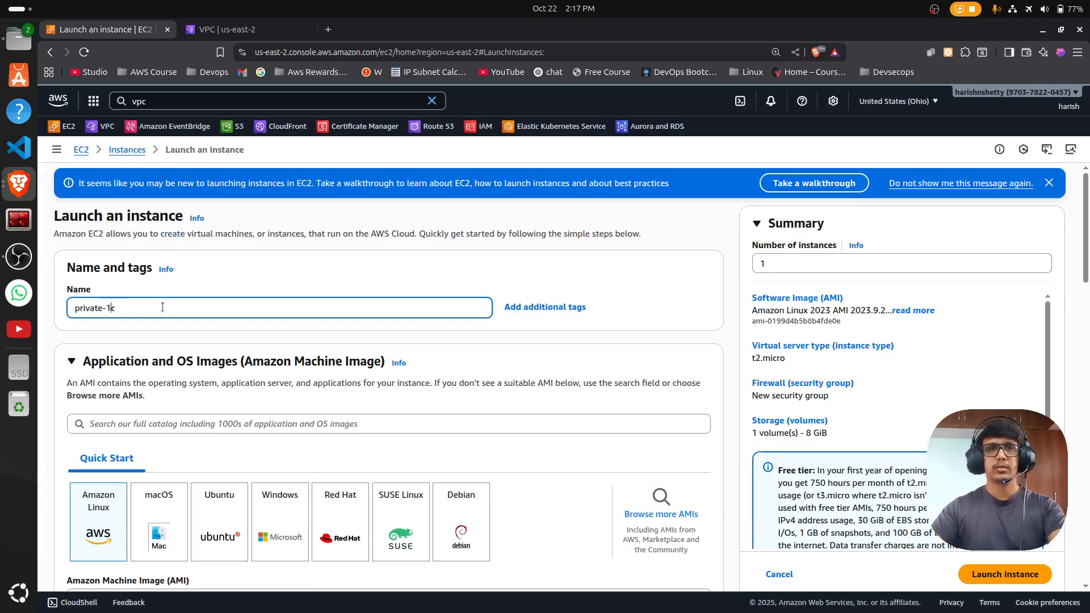
Step: Create a new RSA key pair named ohino in .pem format for the instance
scroll(334, 374, down, 10)
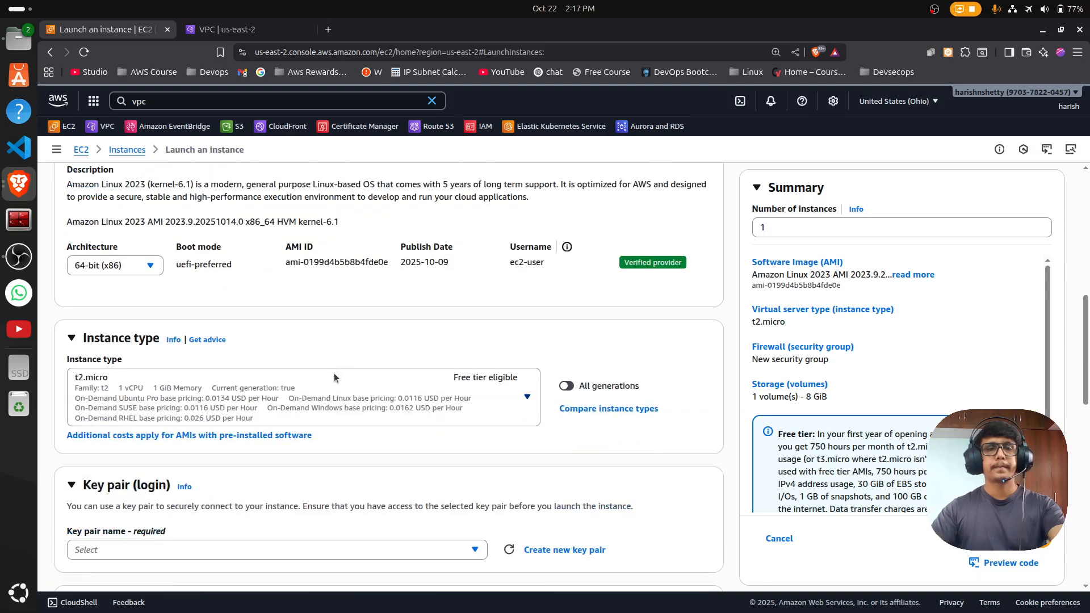
scroll(332, 376, down, 2)
click(206, 414)
click(504, 466)
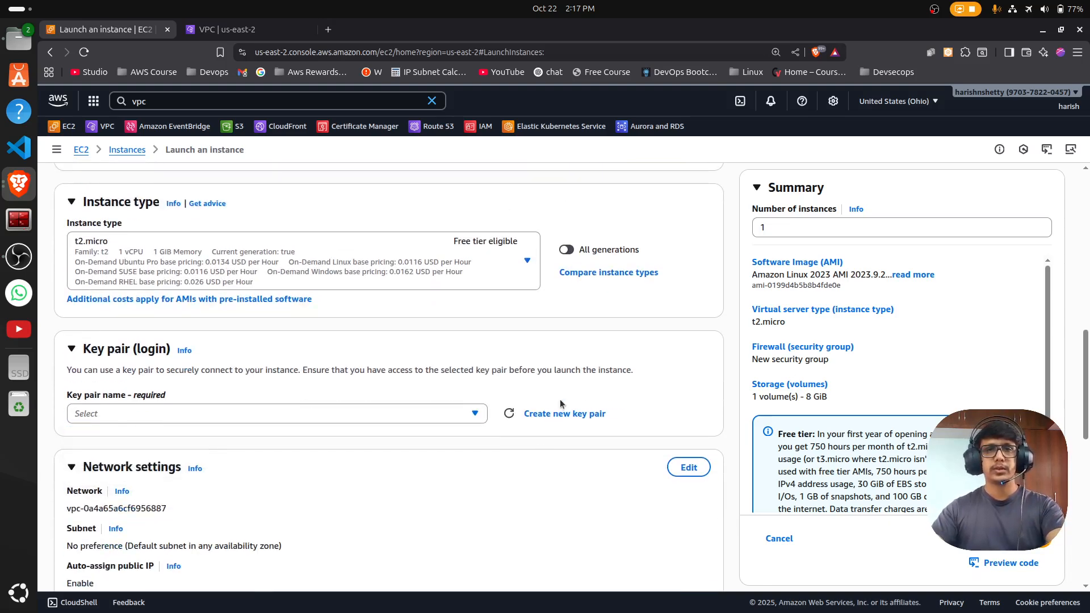
click(562, 414)
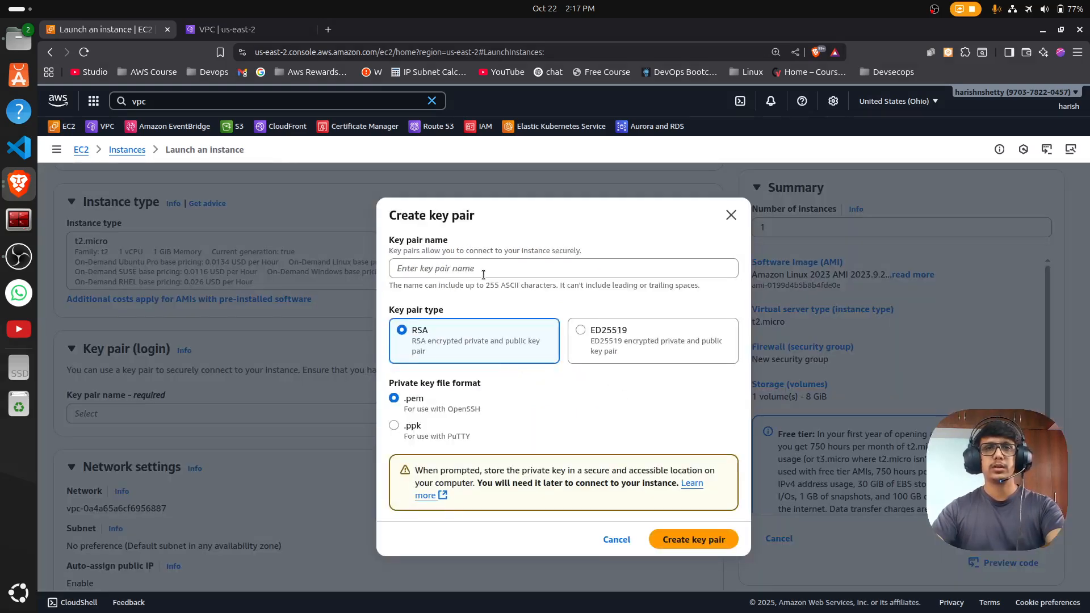
click(484, 269)
text(ohino)
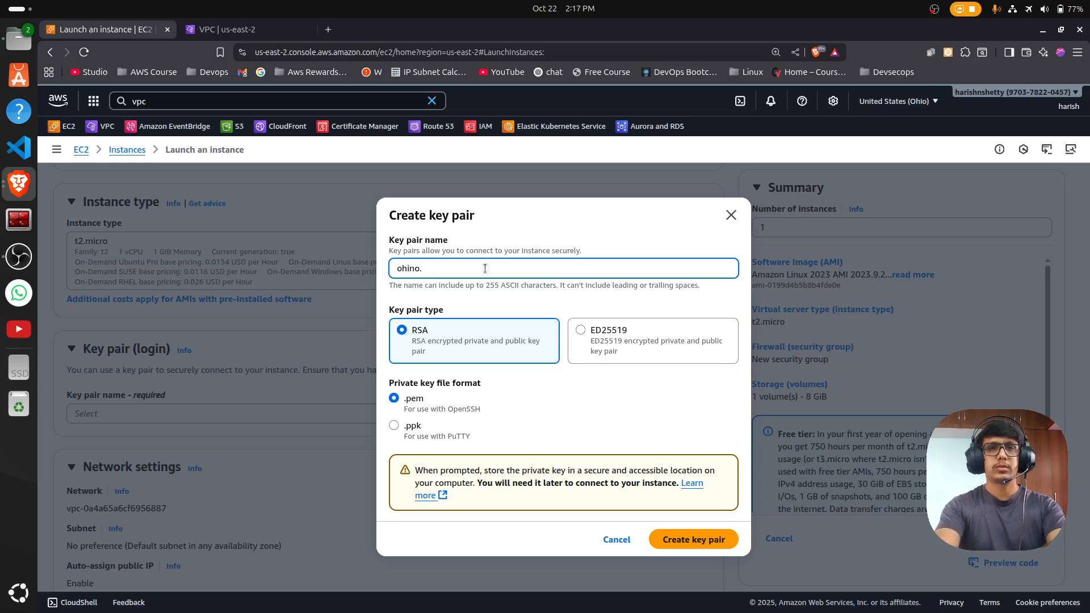
click(701, 540)
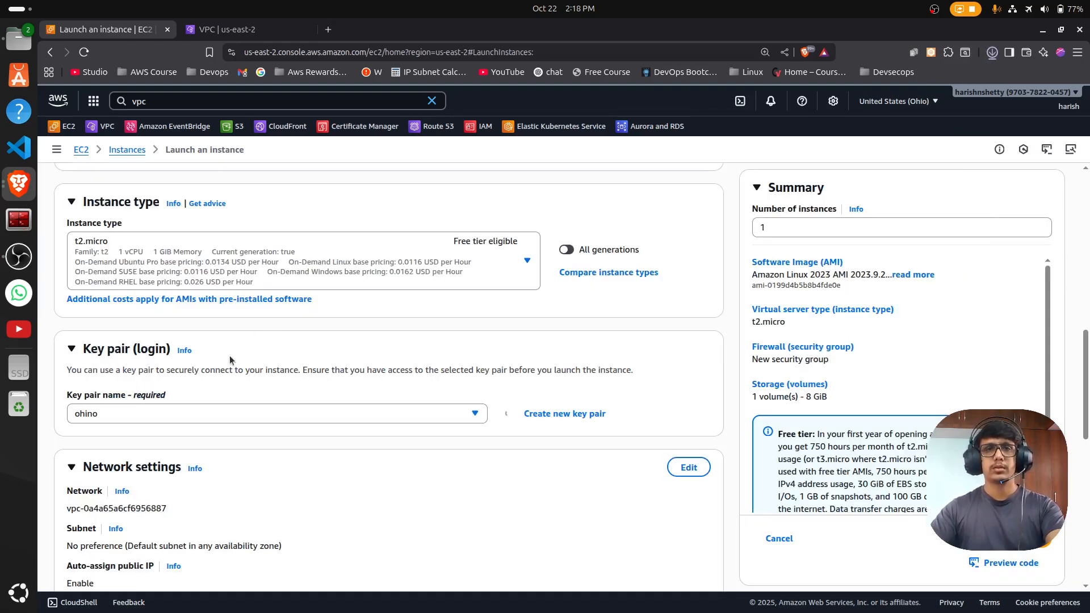
Step: Set the instance's network to VPC-1c-vpc with the subnet VPC-1c-subnet-private1-us-east-2a
scroll(327, 438, down, 3)
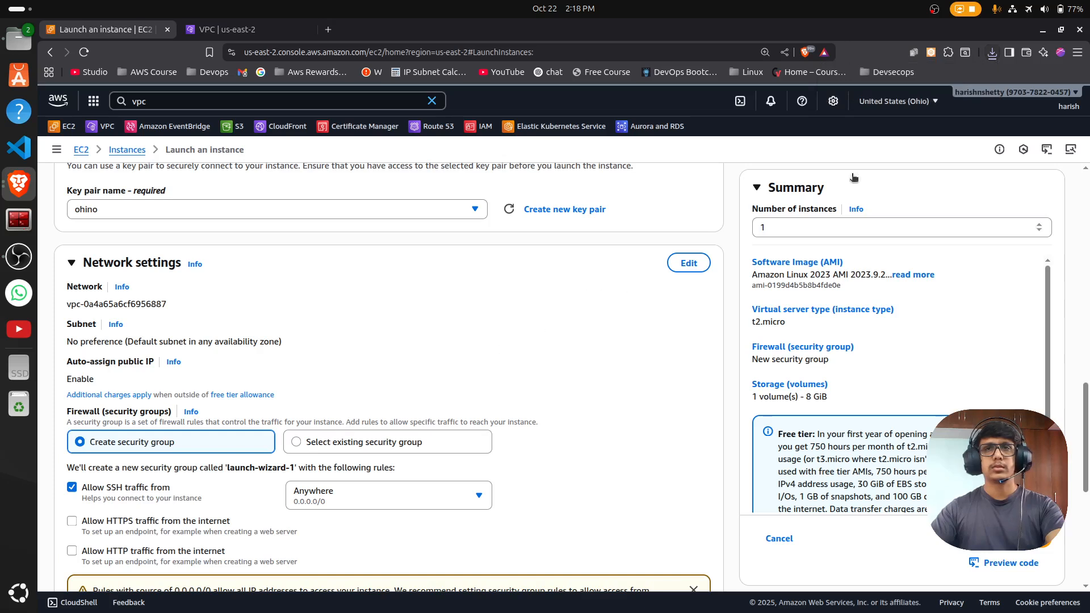
scroll(347, 390, down, 1)
scroll(348, 390, up, 1)
click(688, 263)
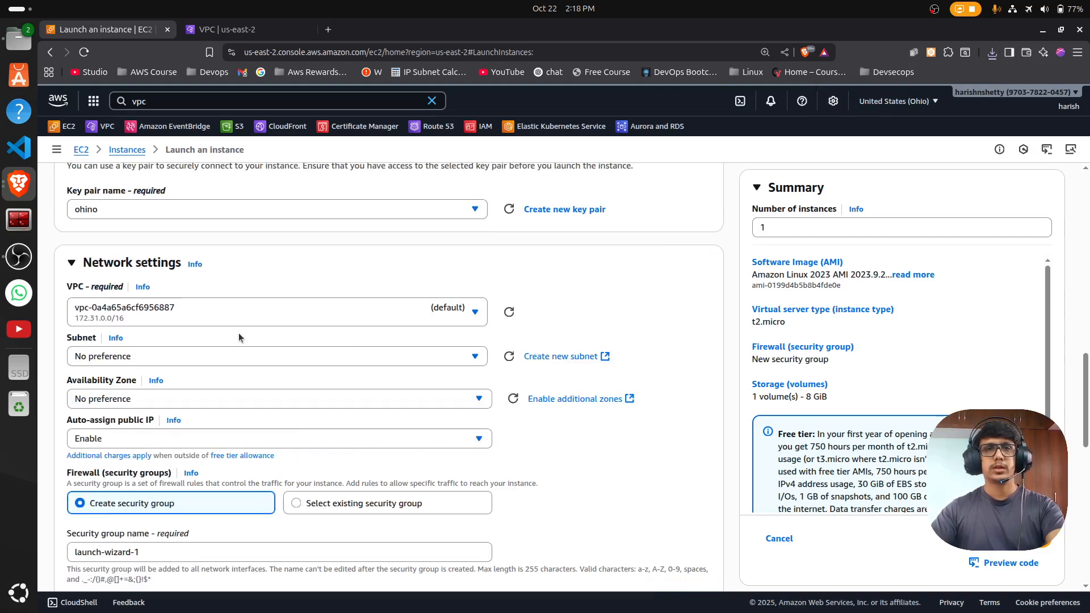
click(209, 322)
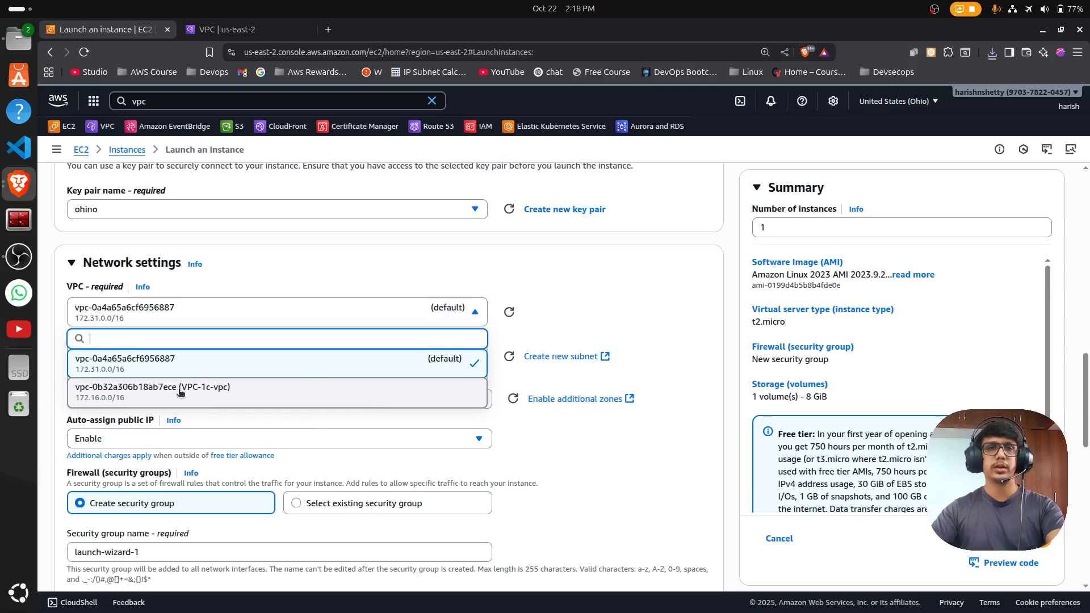
click(207, 386)
click(370, 375)
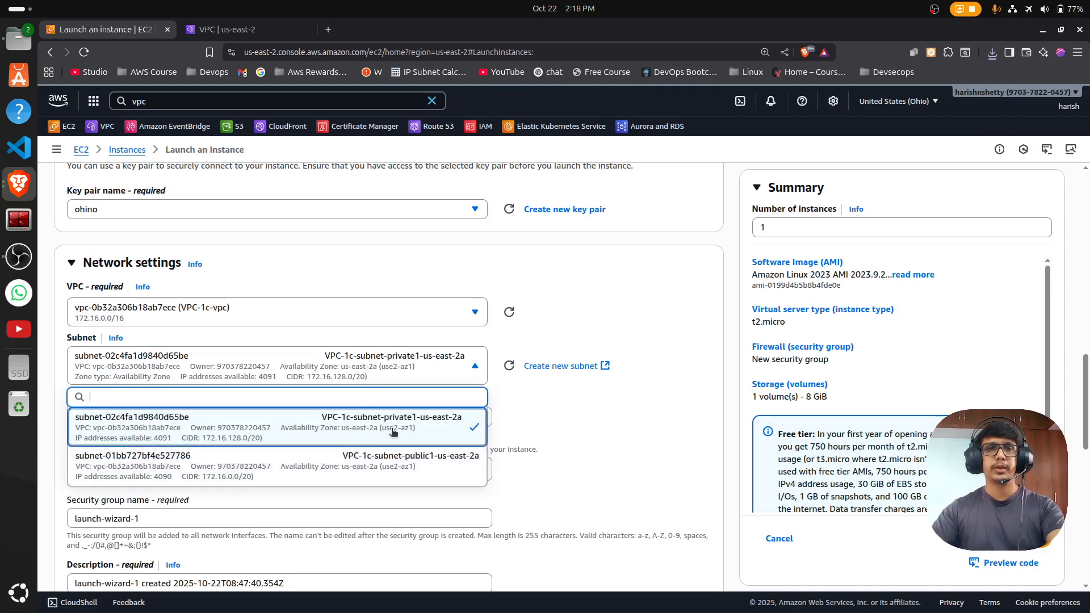
click(394, 433)
Step: Assign the existing default security group of VPC-1c-vpc to the instance instead of creating a new one
scroll(101, 354, down, 1)
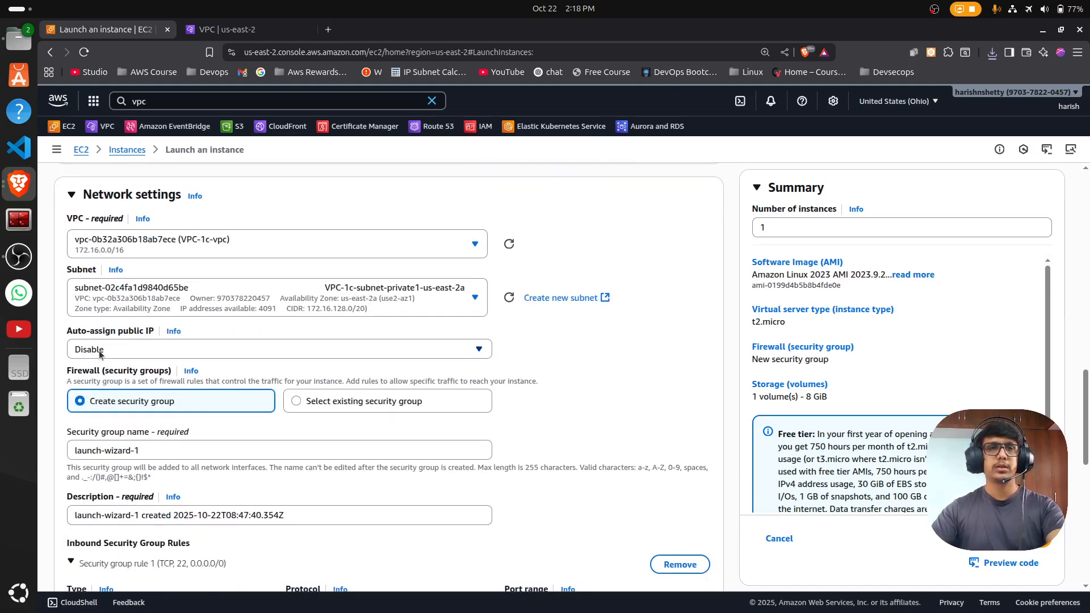
click(368, 402)
scroll(221, 386, down, 1)
click(221, 384)
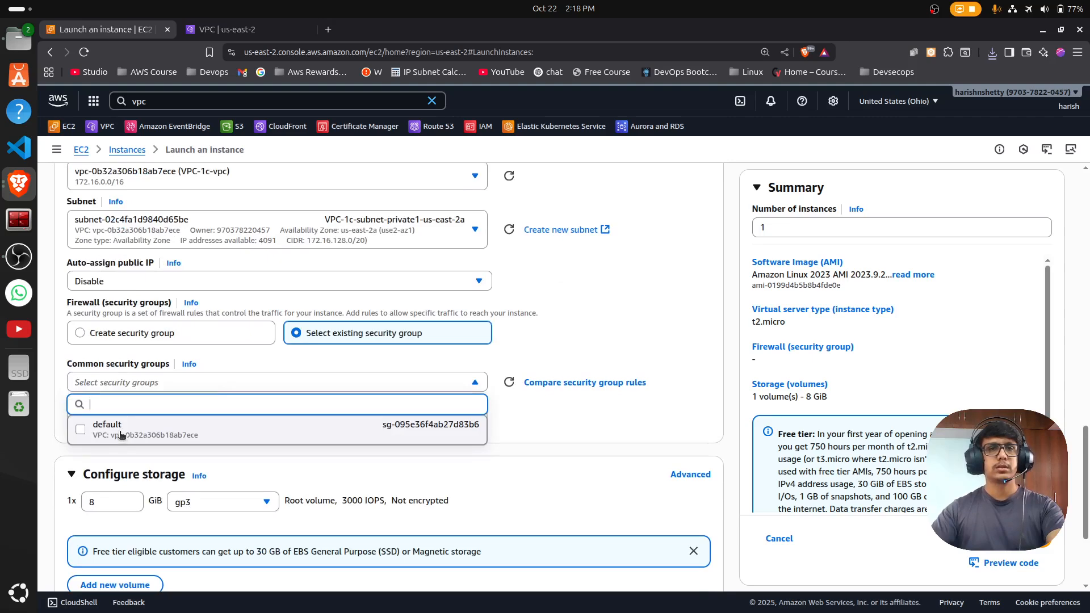
click(119, 431)
Step: Set the IAM instance profile to SSM-Connect, launch the instance, and return to the instances list
scroll(307, 487, down, 3)
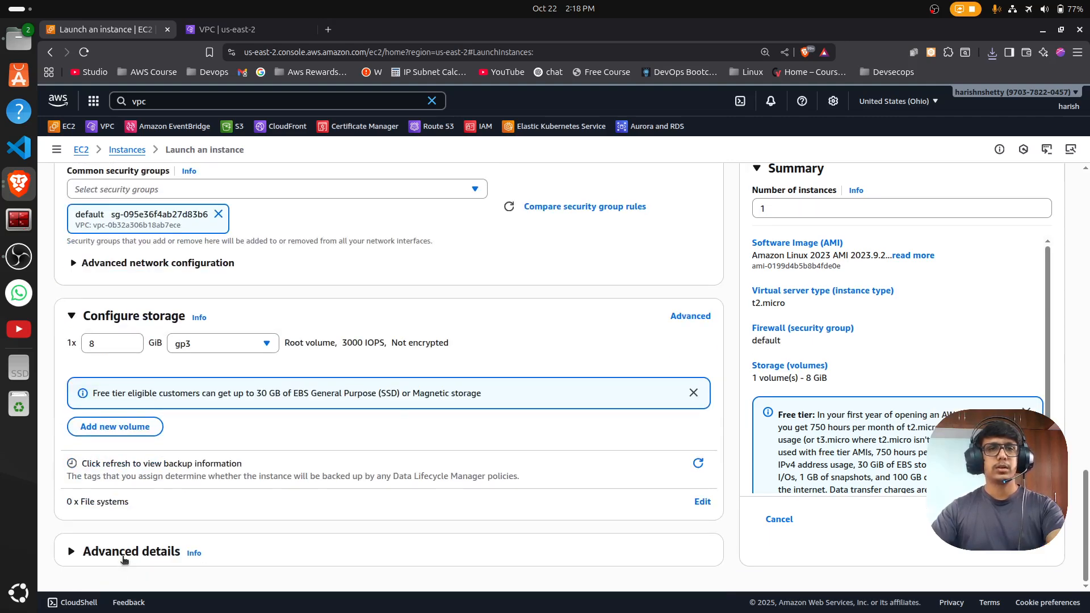
click(149, 553)
scroll(131, 454, down, 4)
click(113, 367)
text(m)
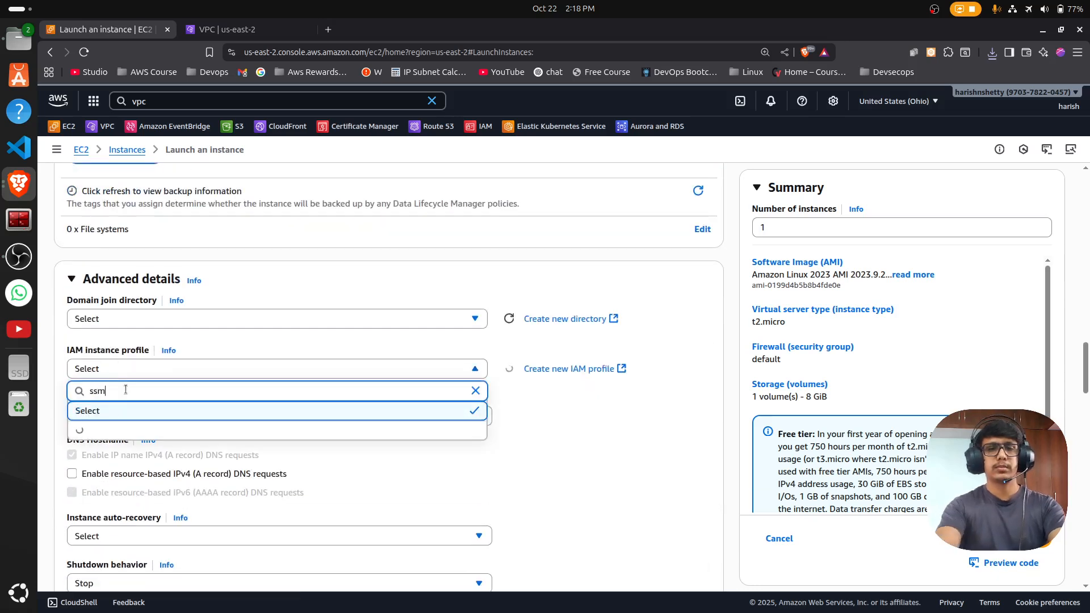
key(BackSpace)
text(m-a)
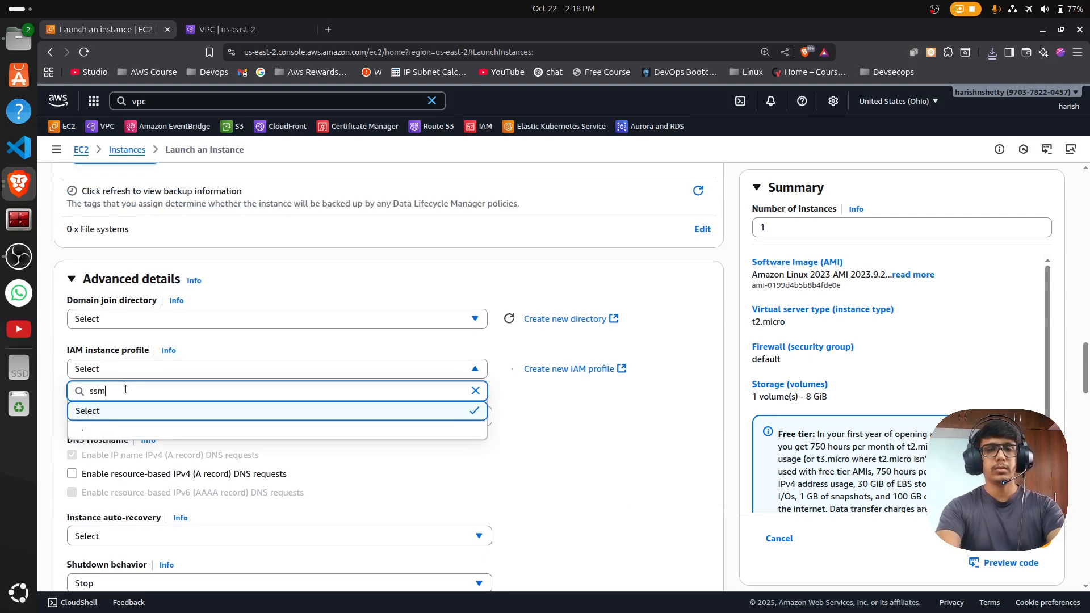
key(BackSpace)
text(conn)
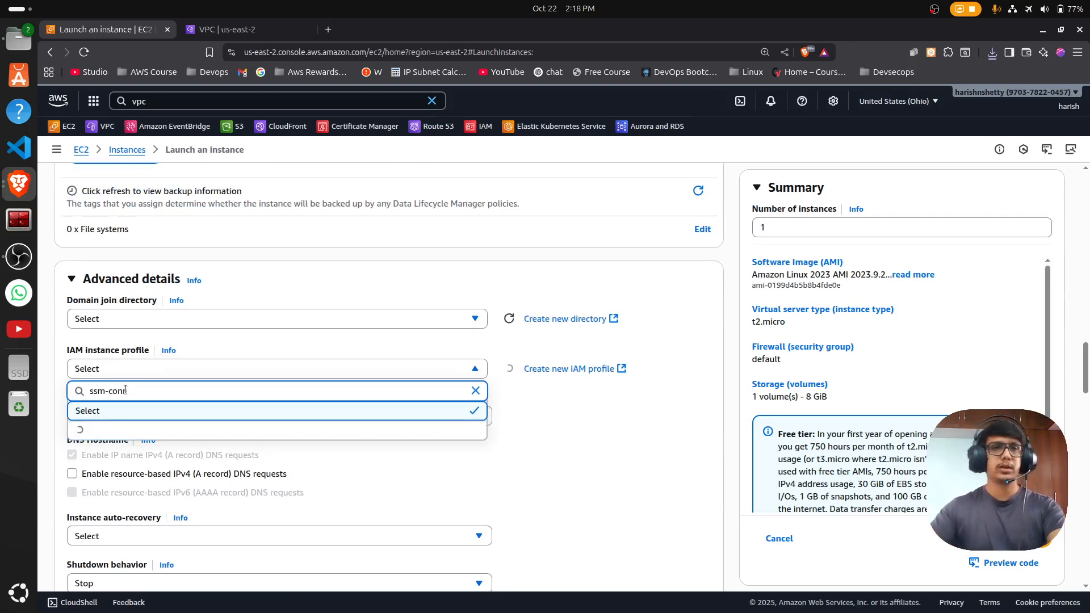
click(204, 445)
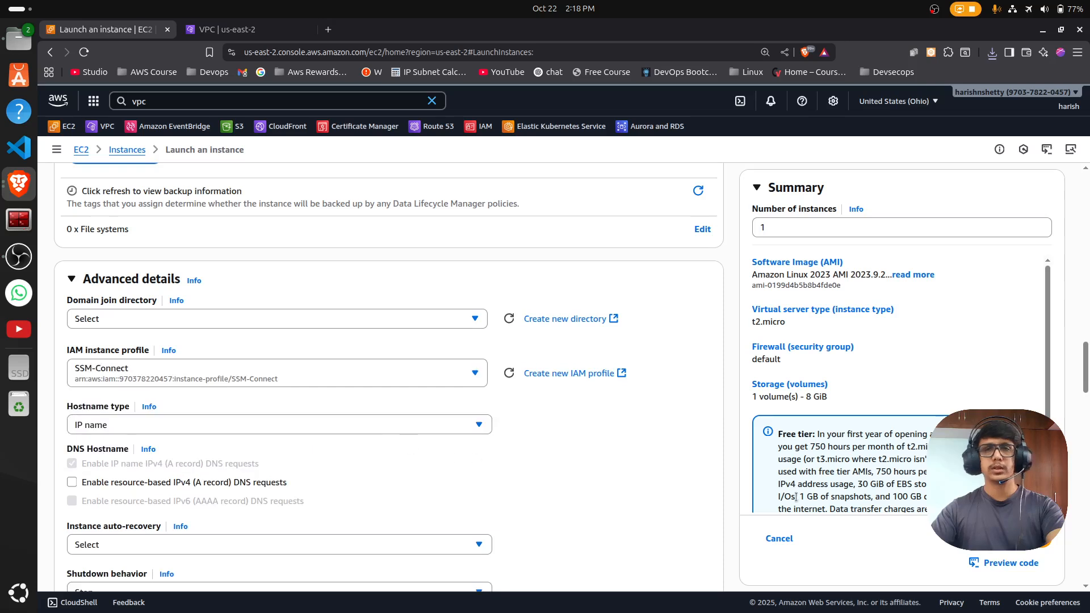
click(1002, 539)
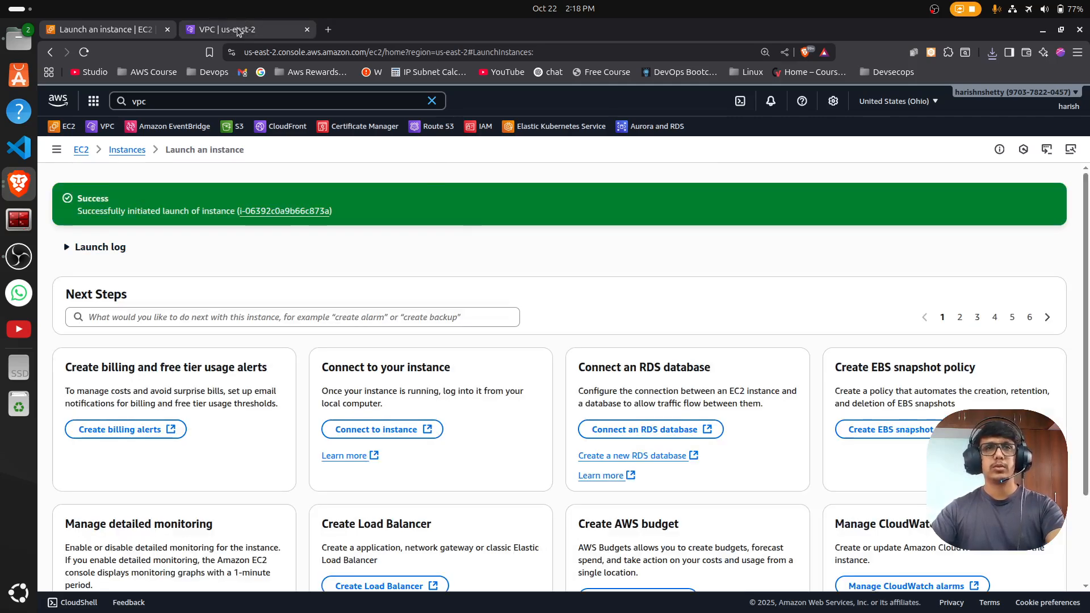
click(128, 150)
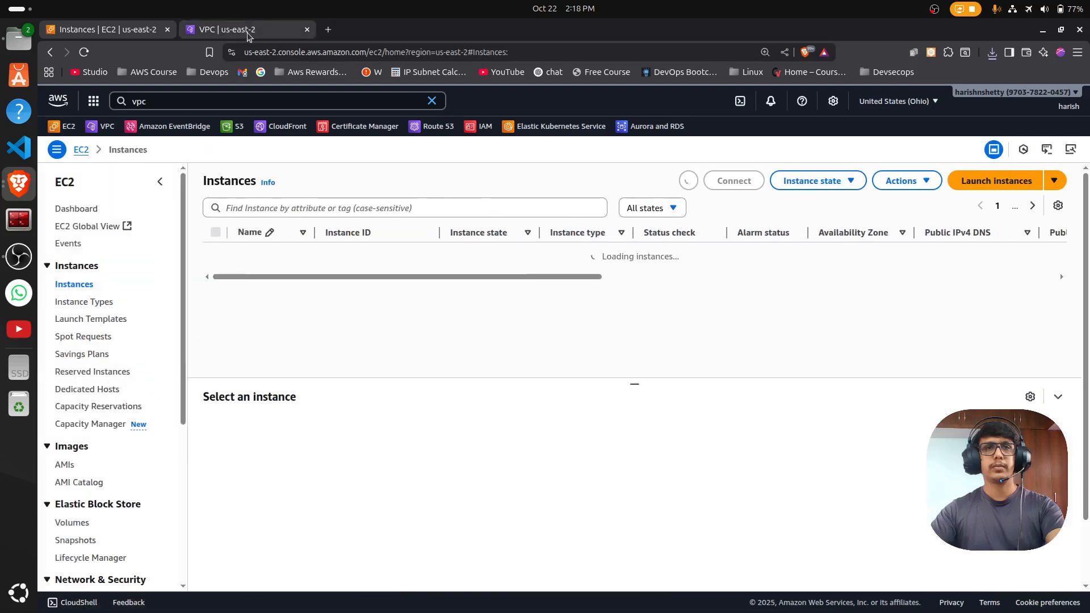
Step: Return to the Ohio VPC console and go to the transit gateways section
click(248, 32)
scroll(131, 429, down, 3)
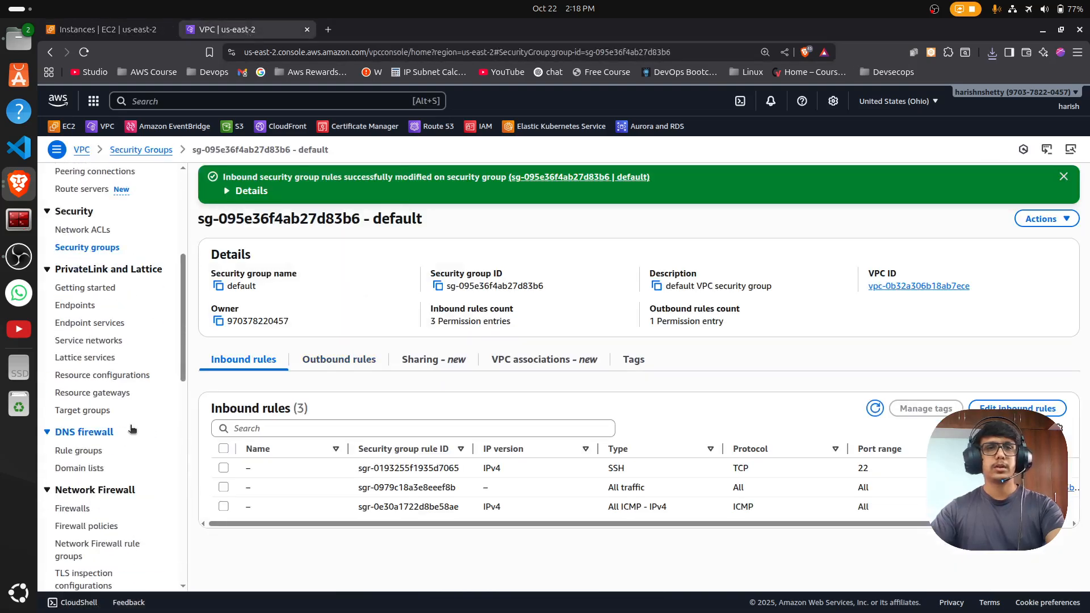
scroll(131, 429, down, 8)
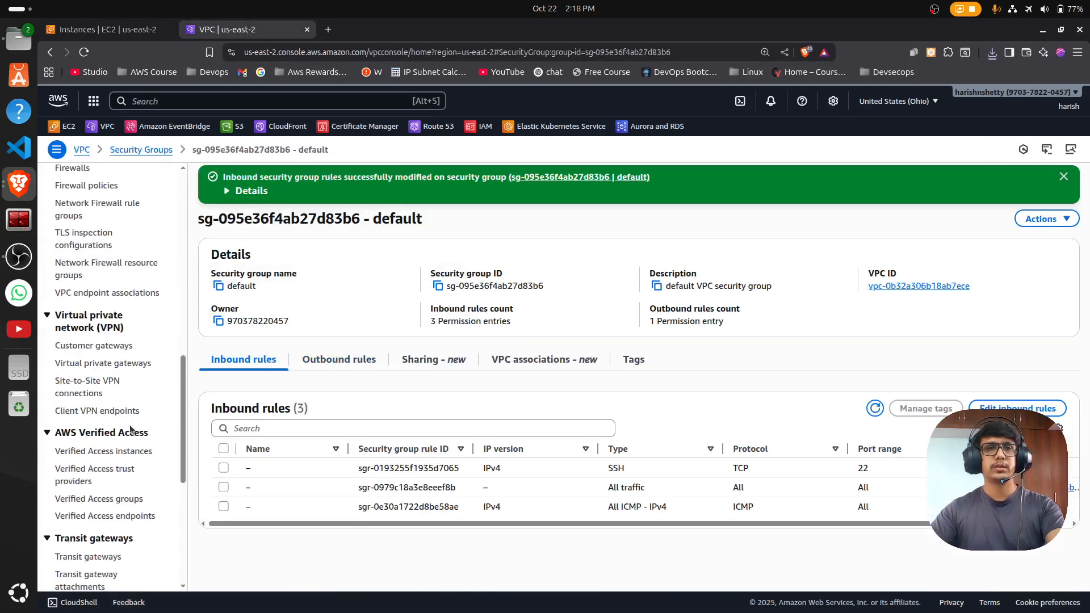
Step: Start a new transit gateway in the Ohio region with the name tag TGW-Ohio
scroll(131, 429, down, 3)
click(91, 286)
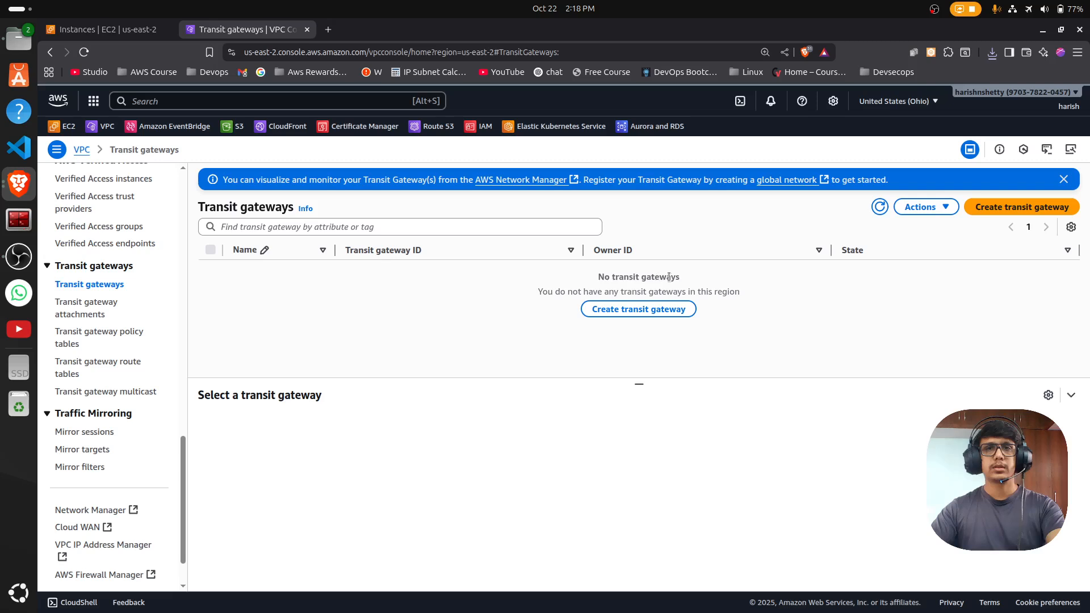
click(1008, 209)
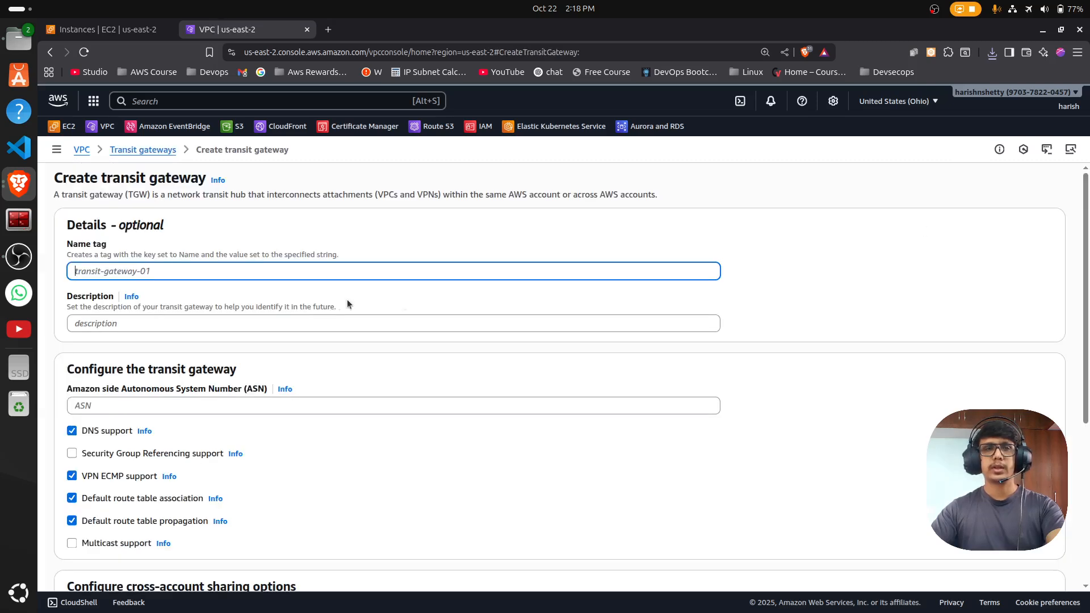
text(TGW)
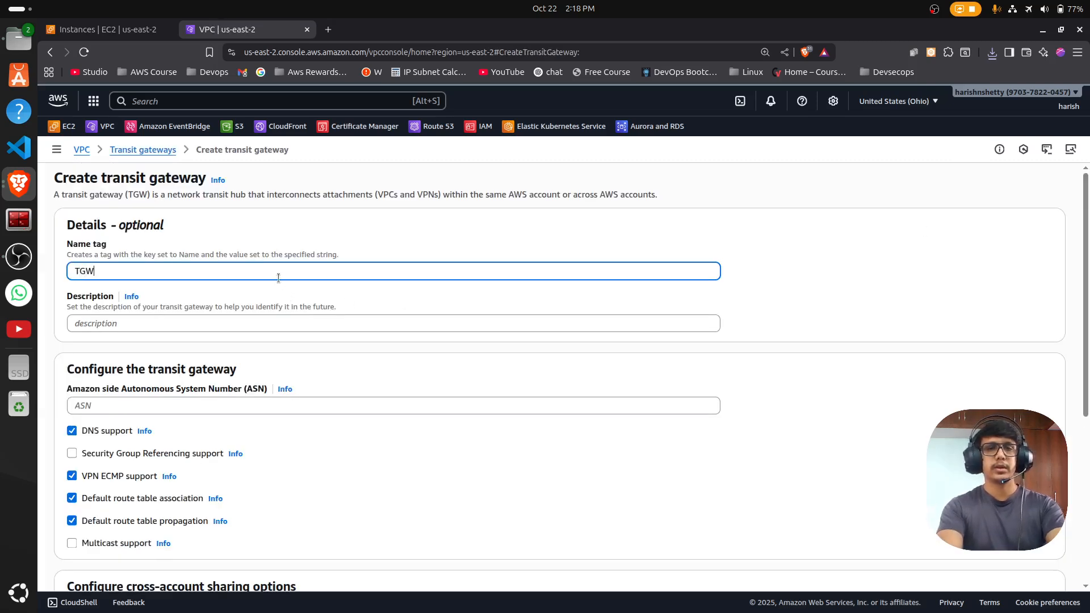
text(-Oh)
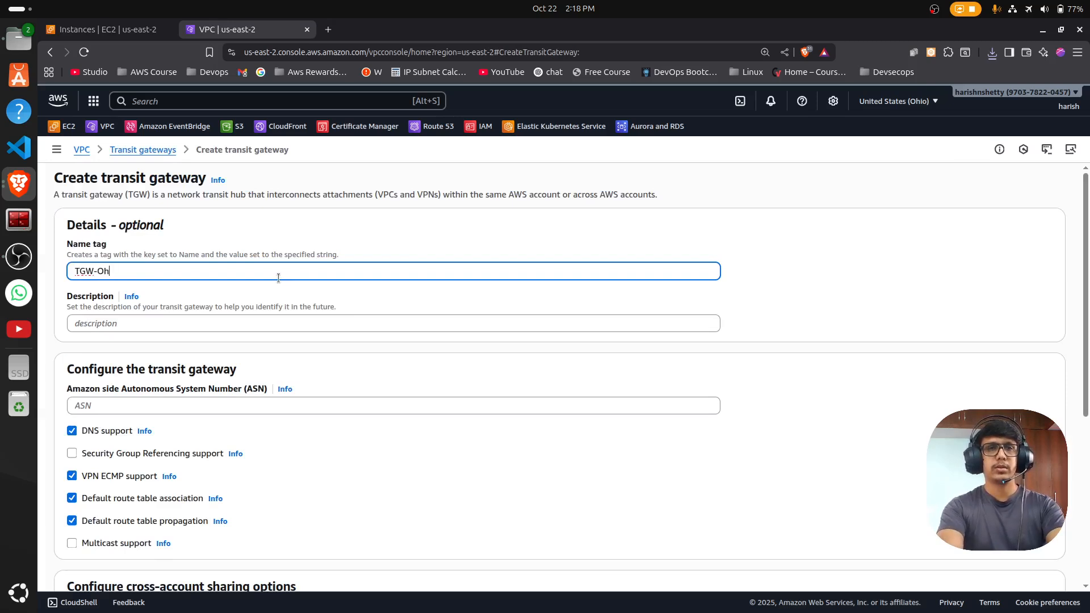
text(io)
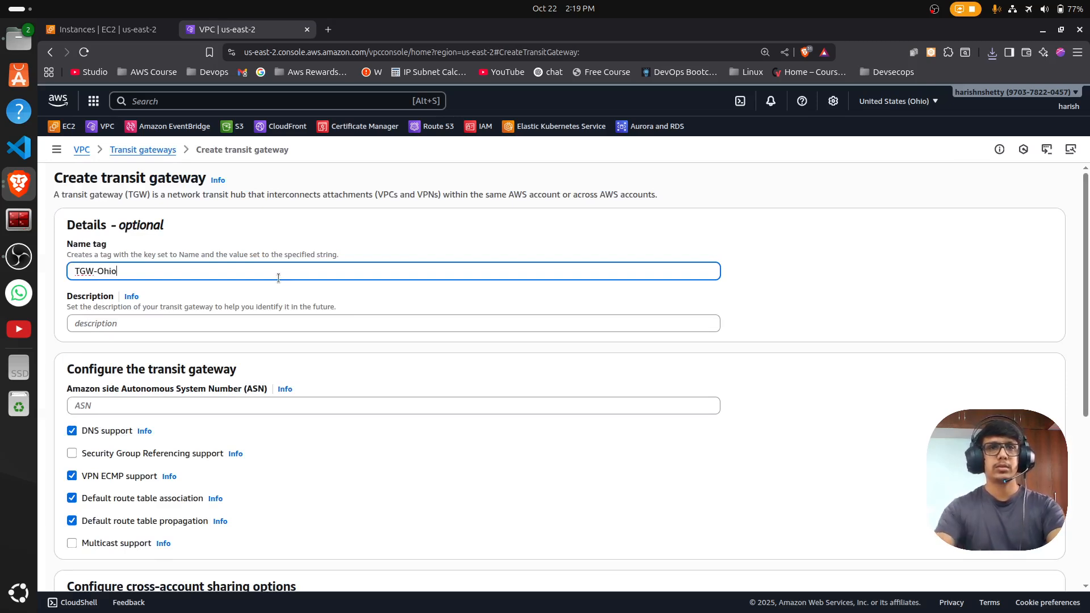
Step: Reuse TGW-Ohio as the description and create the transit gateway with the default configuration options
drag(147, 275, 24, 279)
key(ctrl+c)
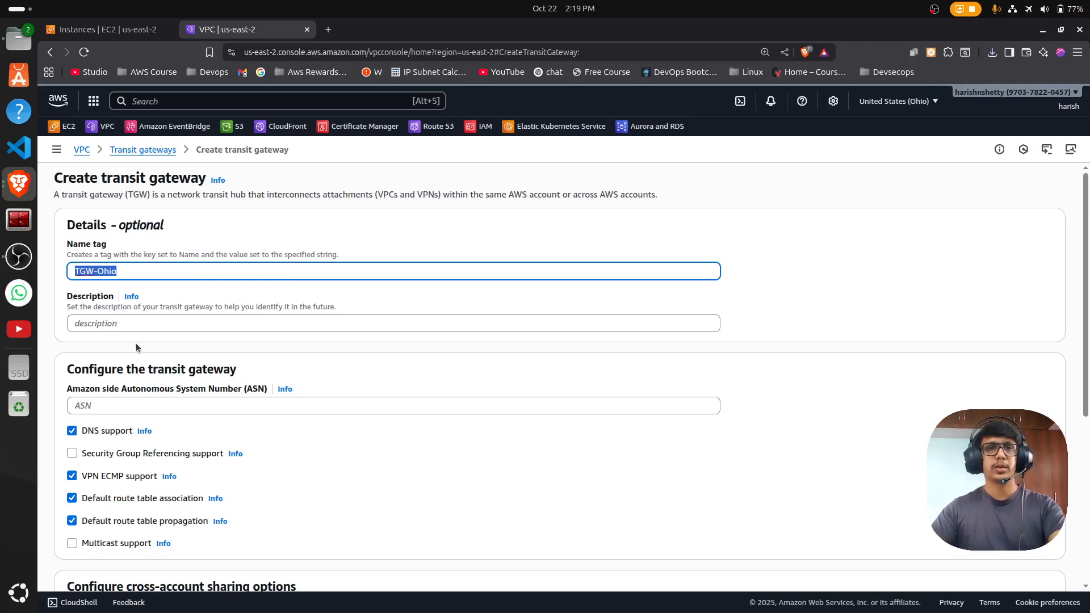
click(136, 325)
key(ctrl+v)
scroll(376, 366, down, 2)
scroll(379, 373, down, 2)
click(1007, 568)
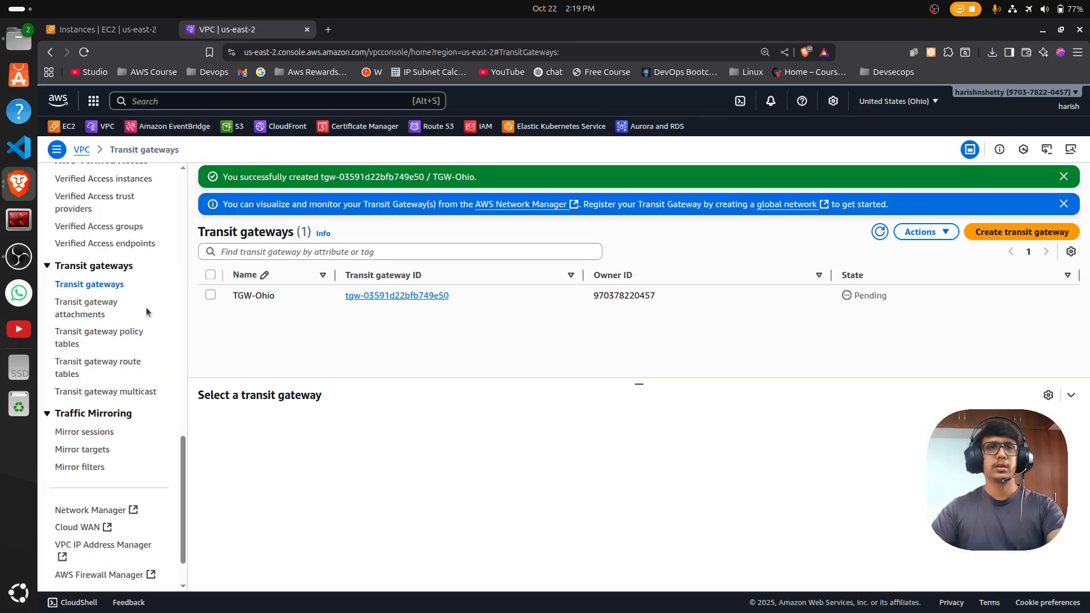
Step: Start a new transit gateway attachment named TGW-ATTACH-Ohio-VPC-1c and bring up the transit gateway choices
click(95, 313)
click(1002, 214)
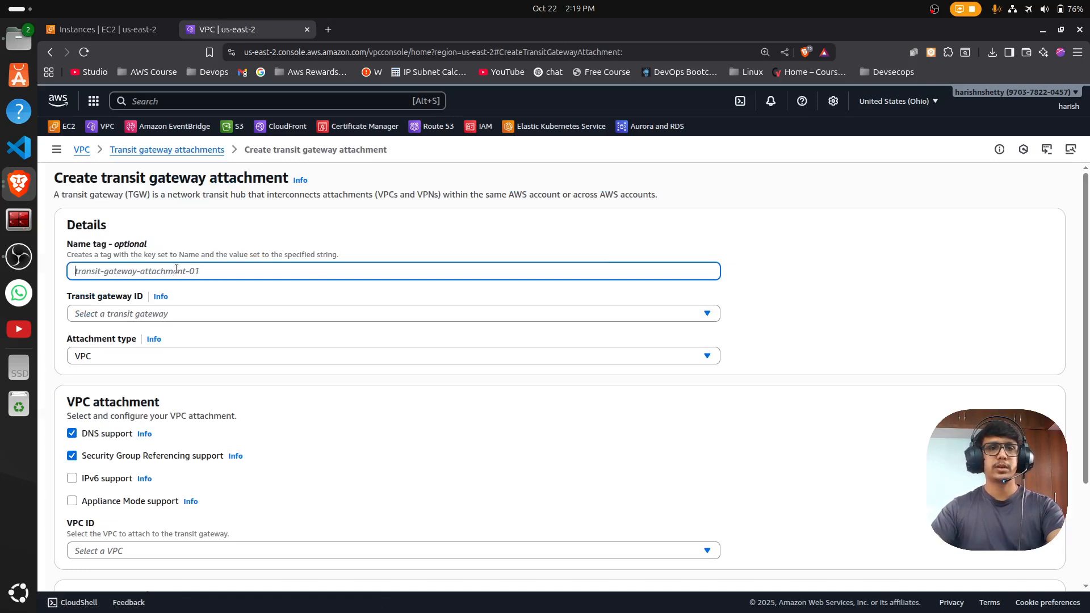
text(TGW-ATTACH-Ohio-VPC-1c)
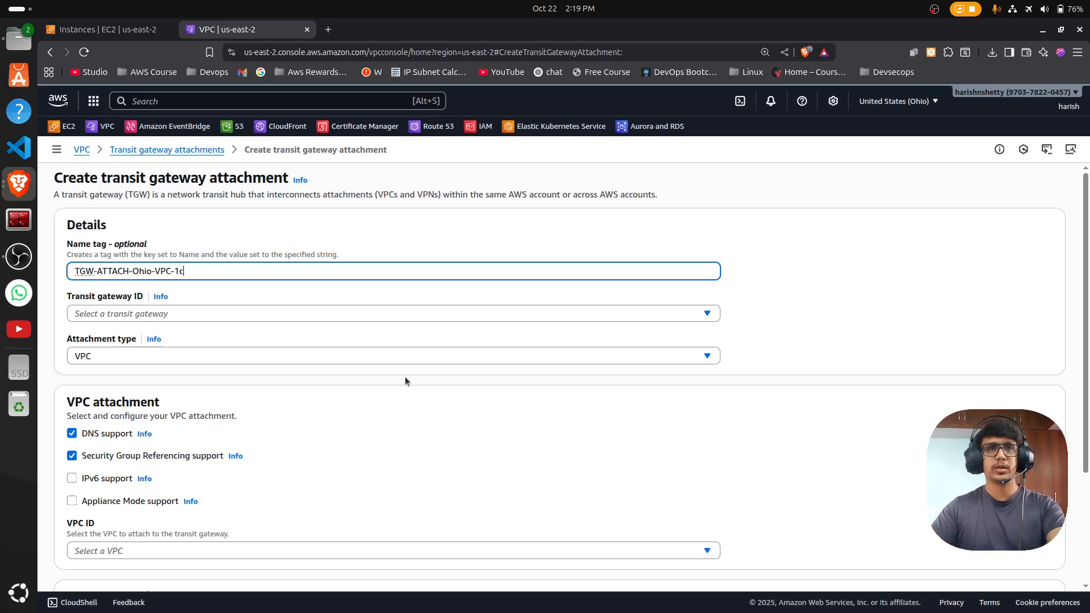
click(173, 314)
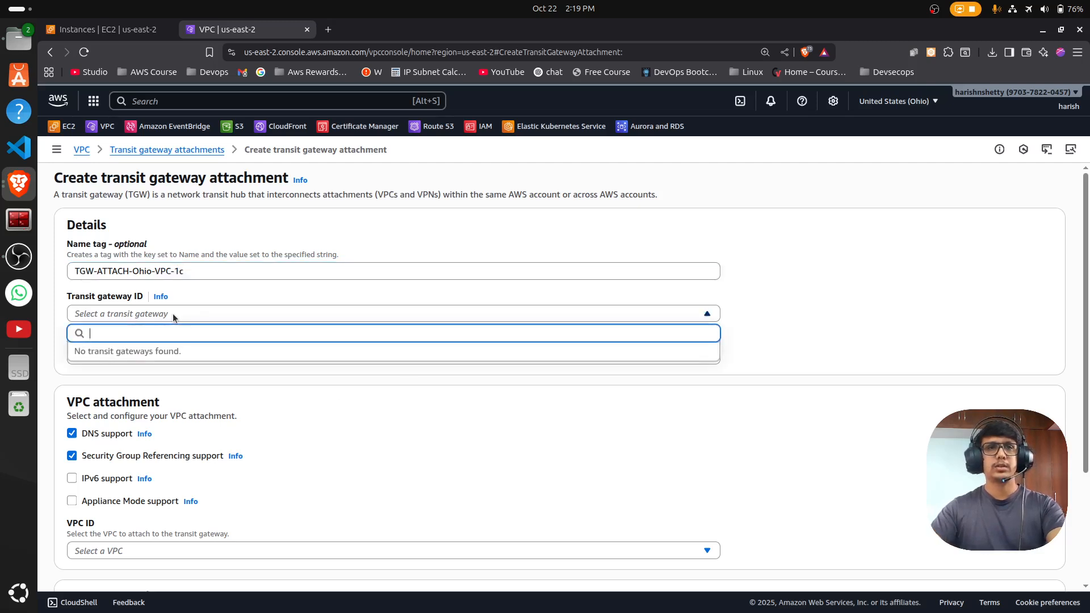
Step: Open the transit gateways list in a separate browser tab and check the state of TGW-Ohio
click(56, 149)
scroll(161, 411, down, 8)
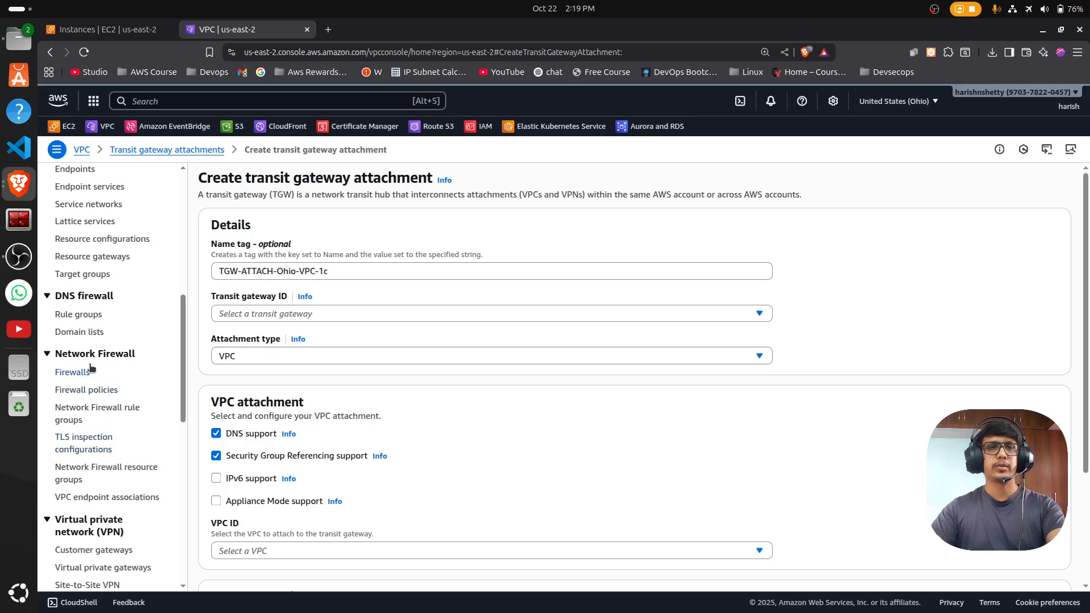
scroll(114, 449, down, 8)
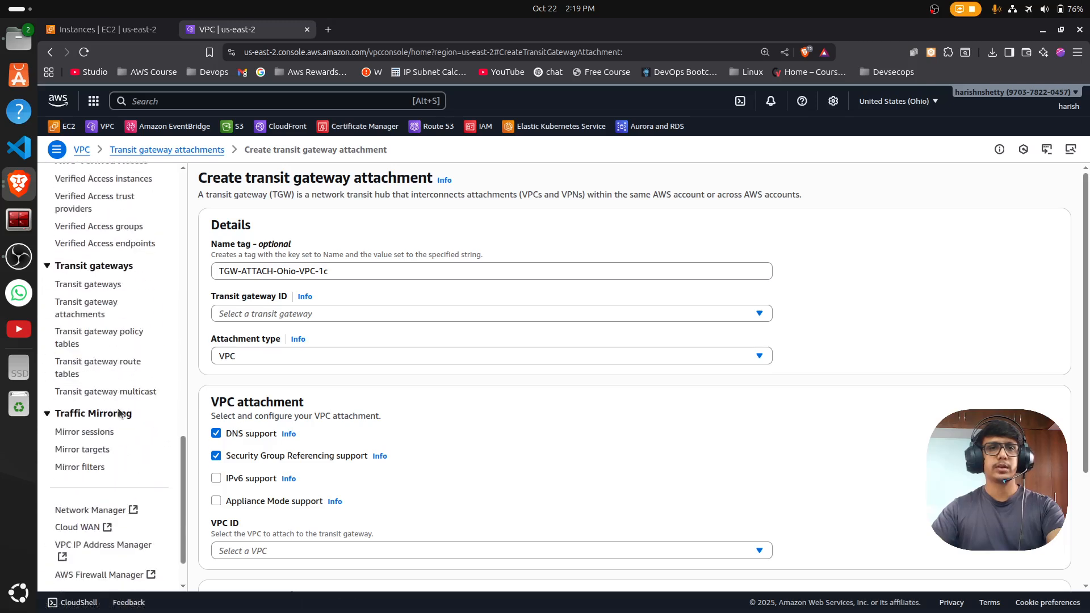
middle_click(103, 284)
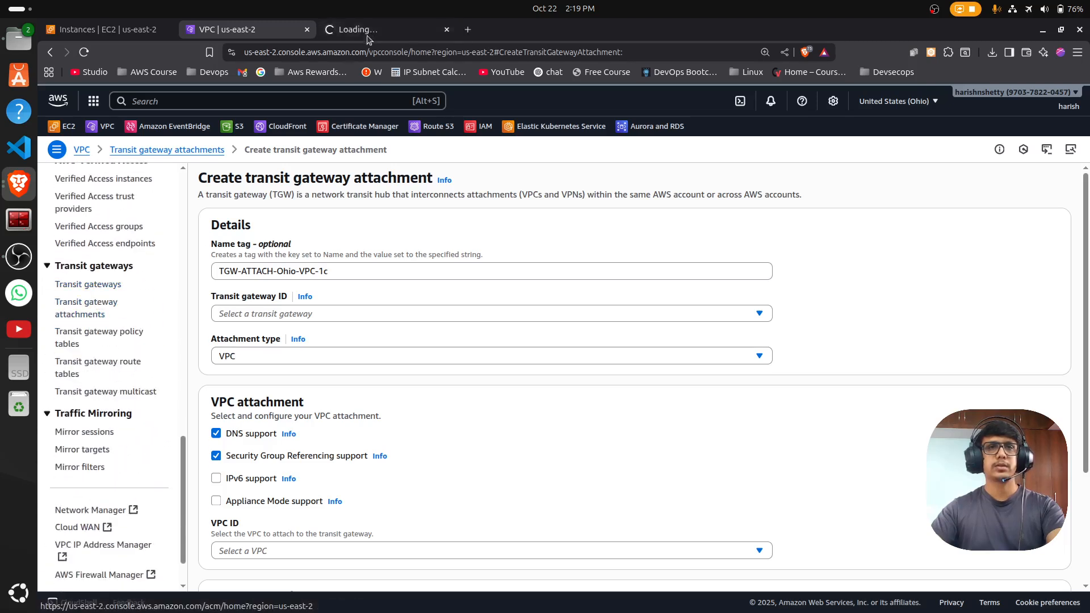
click(358, 31)
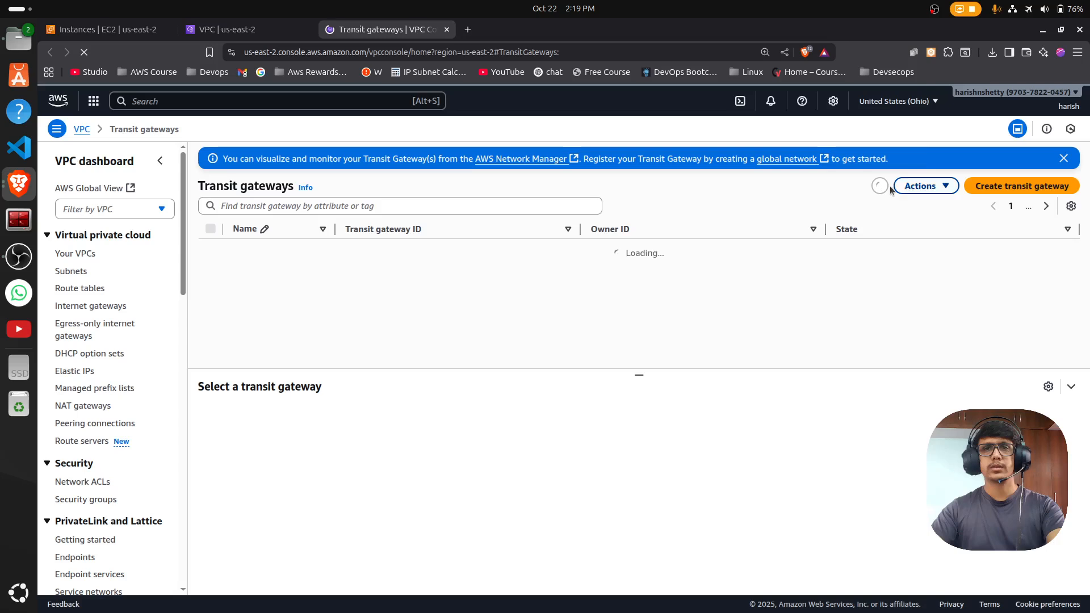
click(880, 189)
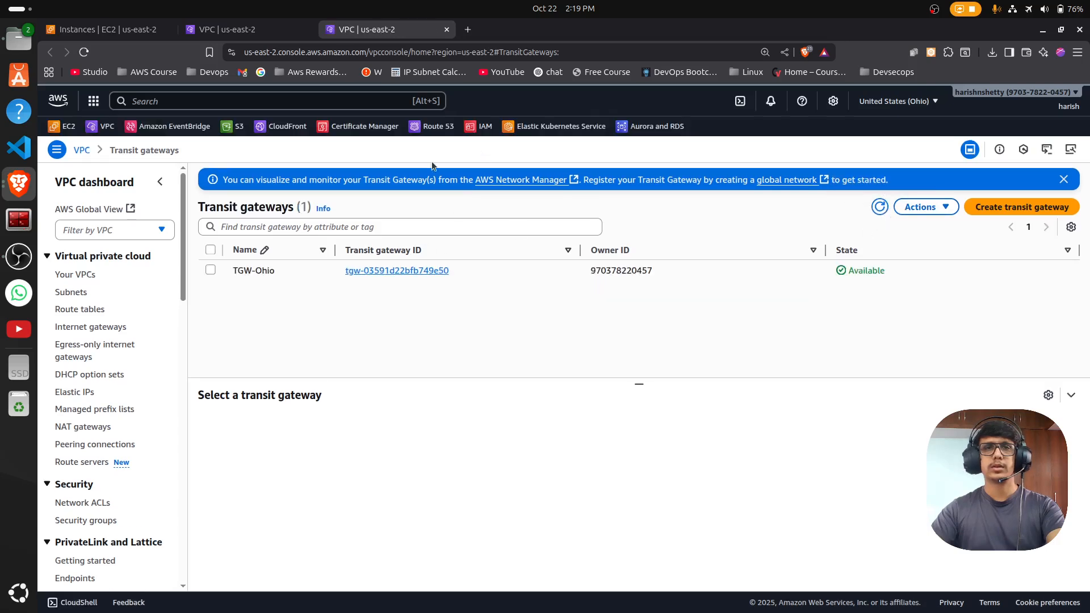
Step: Copy the attachment's name tag, reload the creation form and re-enter TGW-ATTACH-Ohio-VPC-1c as the name
click(247, 35)
click(361, 311)
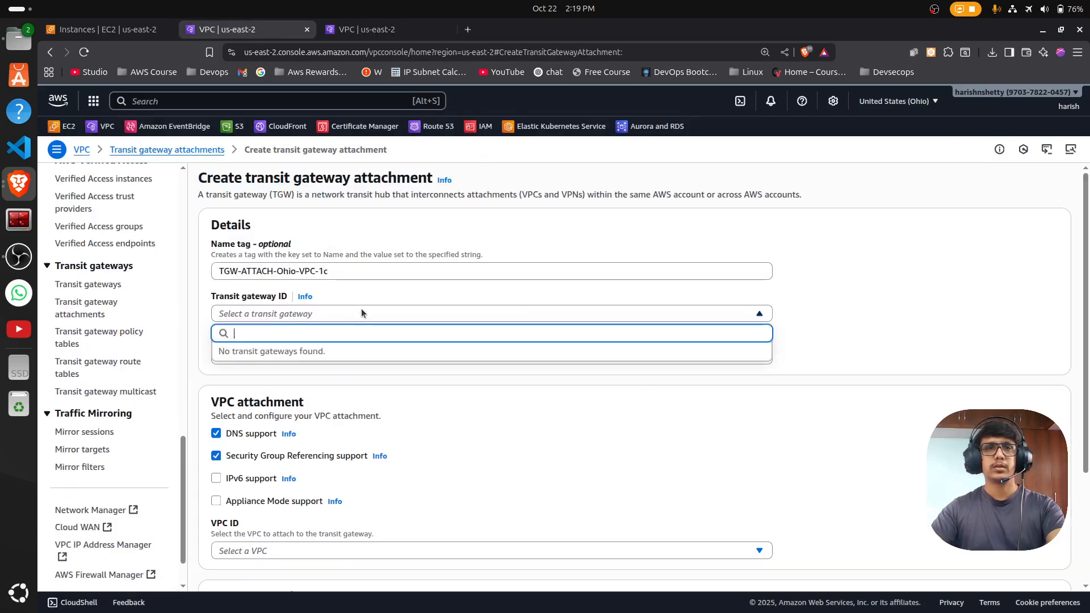
click(397, 278)
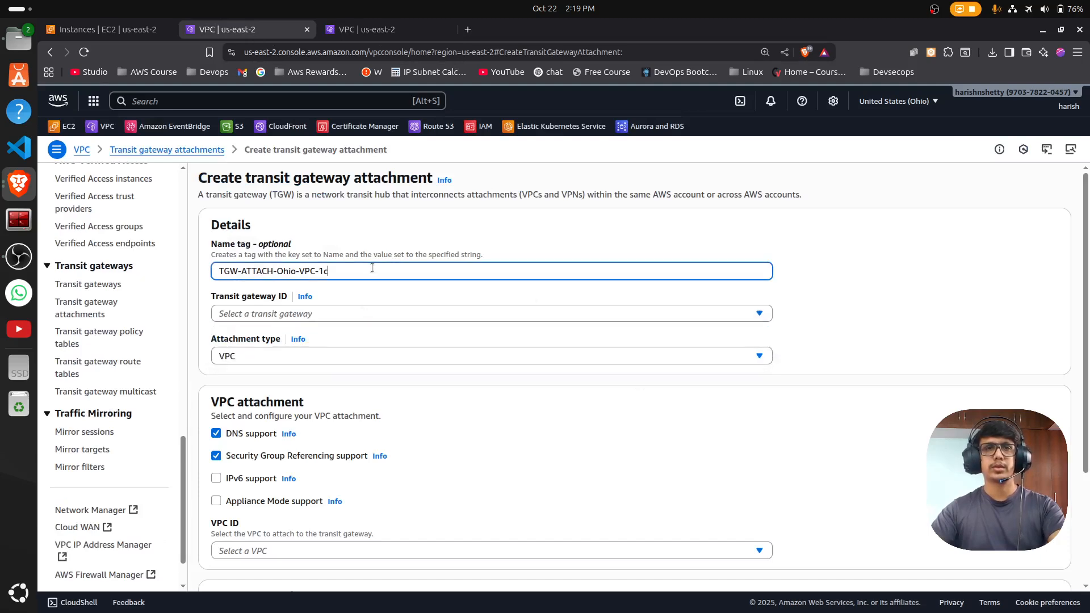
key(ctrl+a)
key(ctrl+c)
click(84, 52)
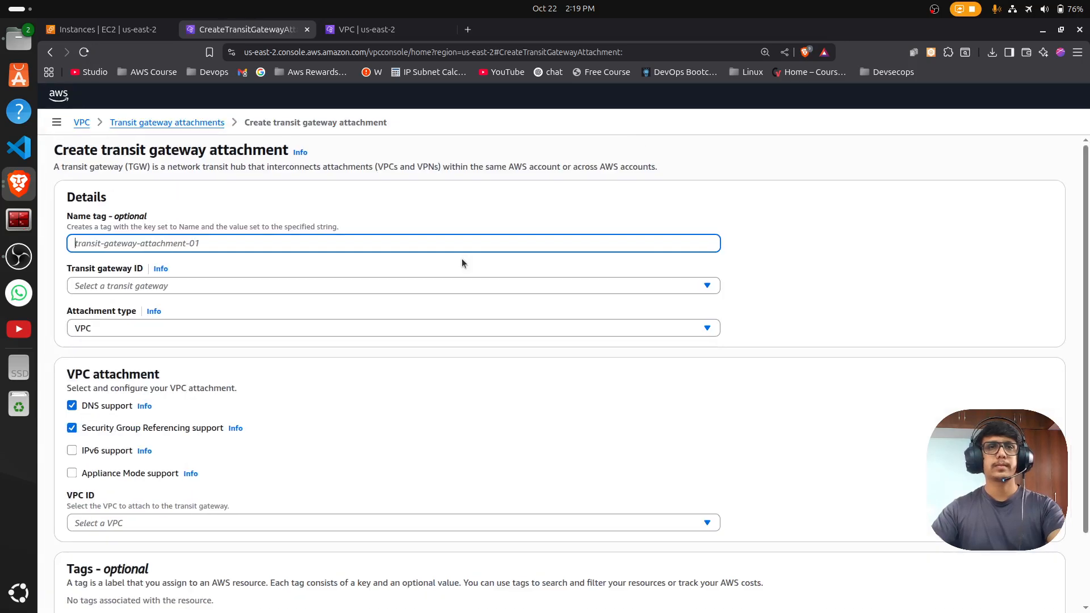
click(197, 293)
click(207, 271)
key(ctrl+v)
Step: Select TGW-Ohio as the transit gateway, keep the attachment type VPC, and choose VPC-1c-vpc (172.16.0.0/16) as the VPC
click(191, 317)
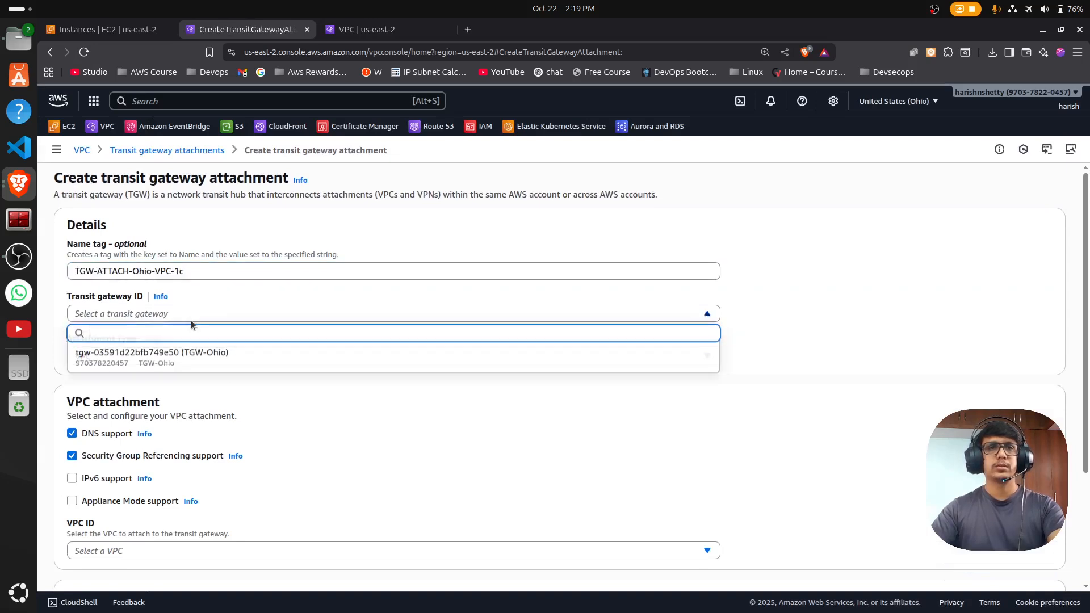
click(204, 353)
click(91, 356)
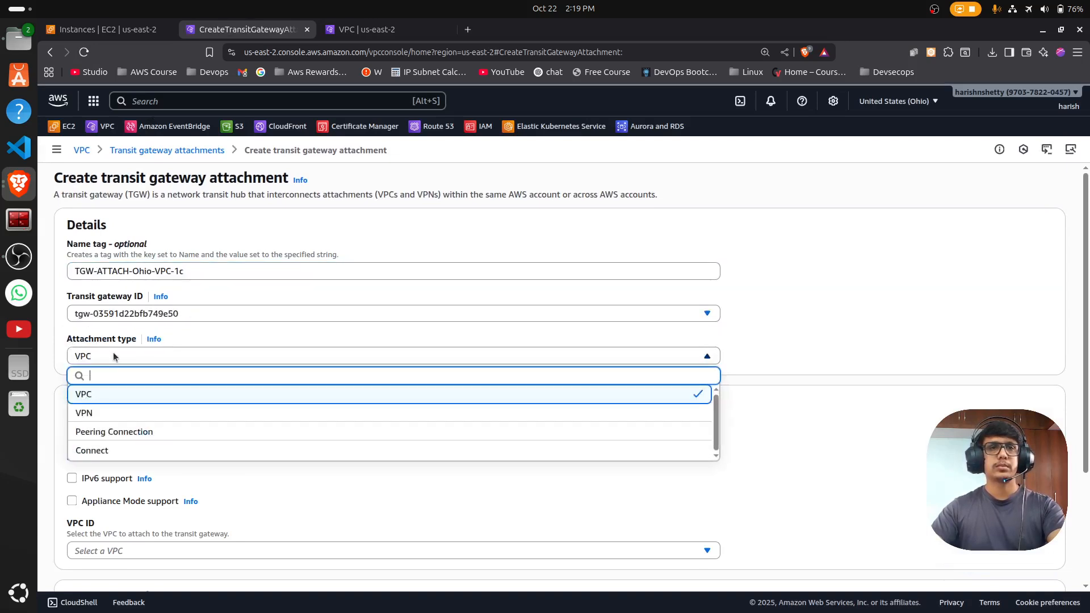
click(114, 356)
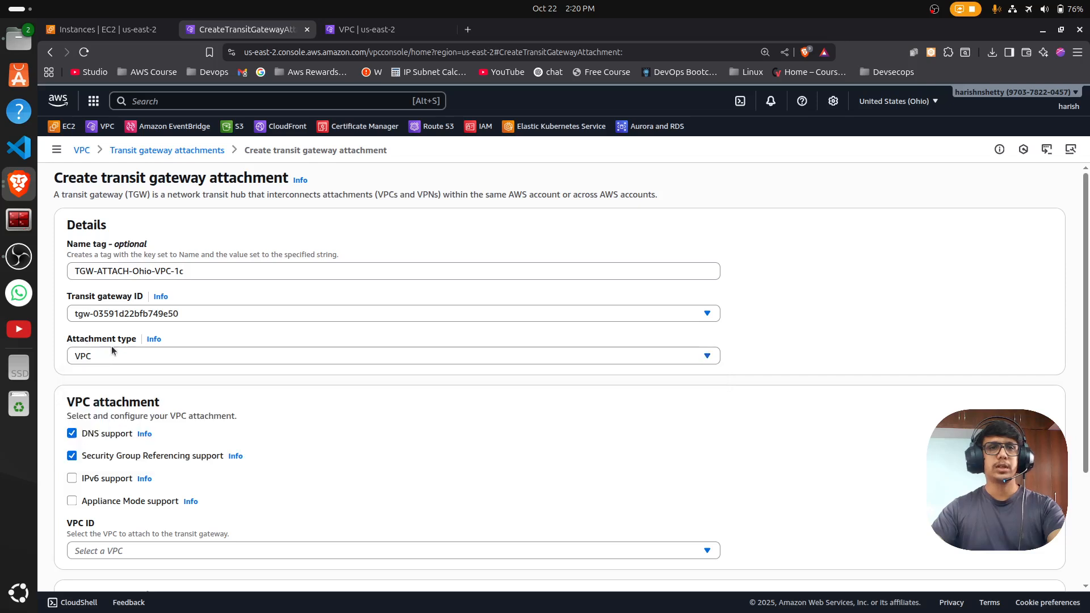
scroll(255, 393, down, 2)
scroll(255, 393, down, 1)
click(152, 396)
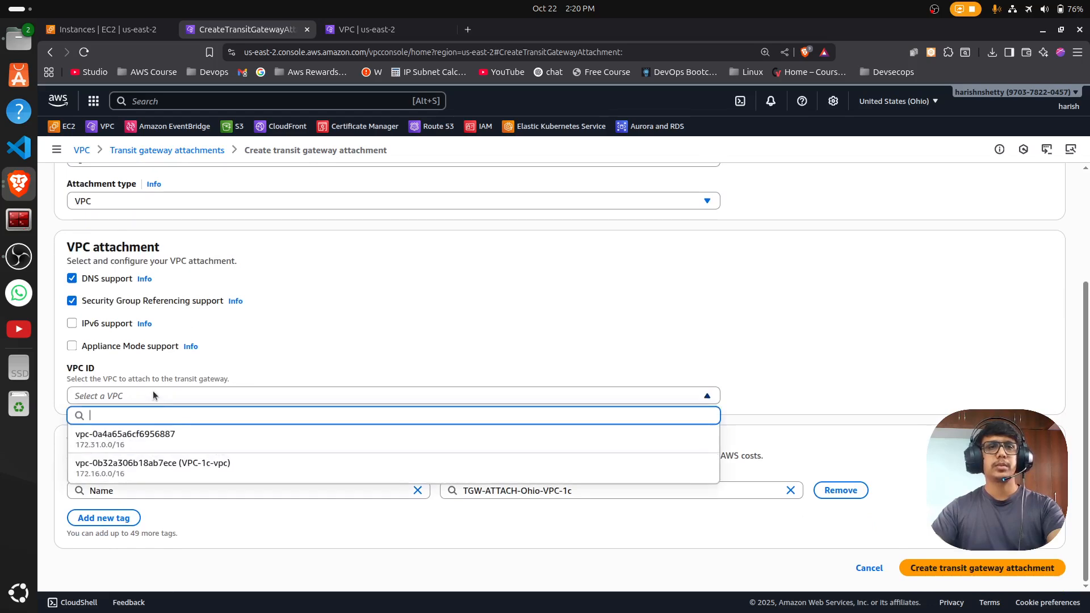
click(224, 476)
Step: Use the subnet VPC-1c-subnet-private1-us-east-2a for us-east-2a and create the transit gateway attachment
scroll(479, 404, down, 1)
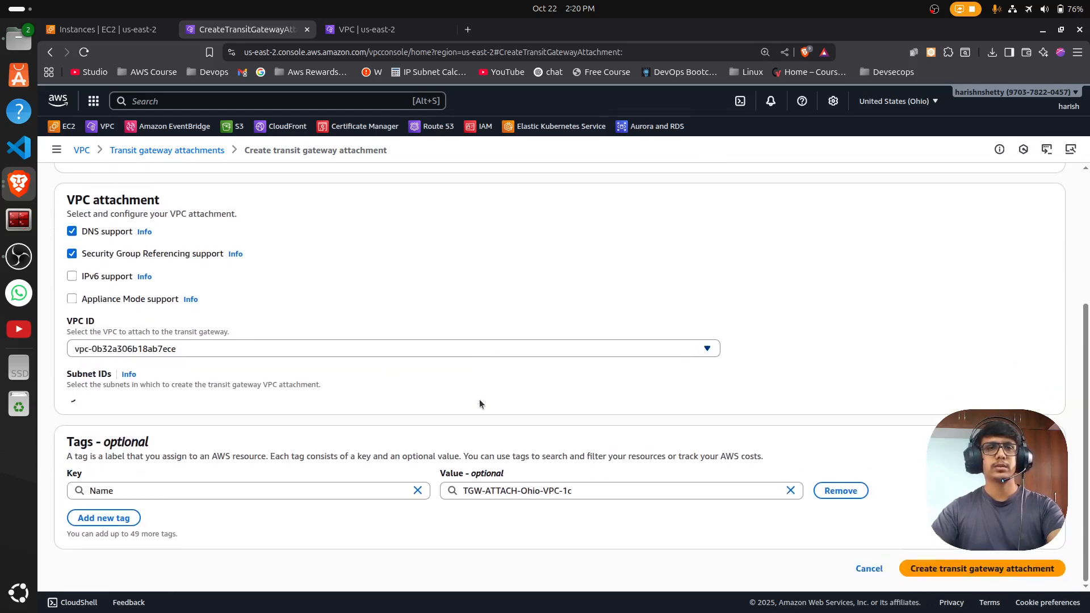
scroll(410, 414, down, 1)
click(322, 336)
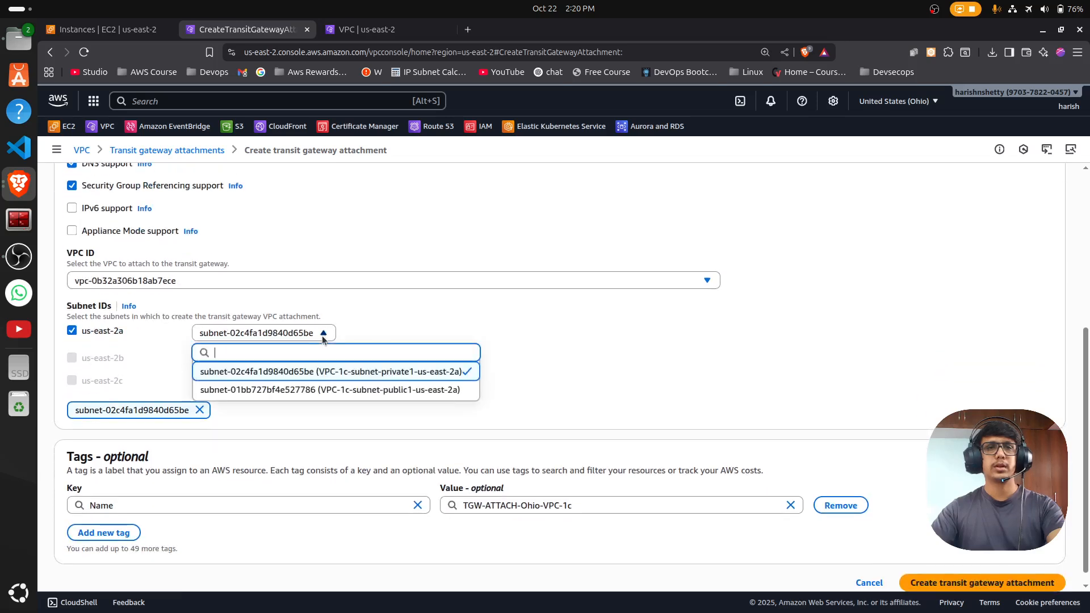
click(397, 372)
scroll(781, 389, down, 1)
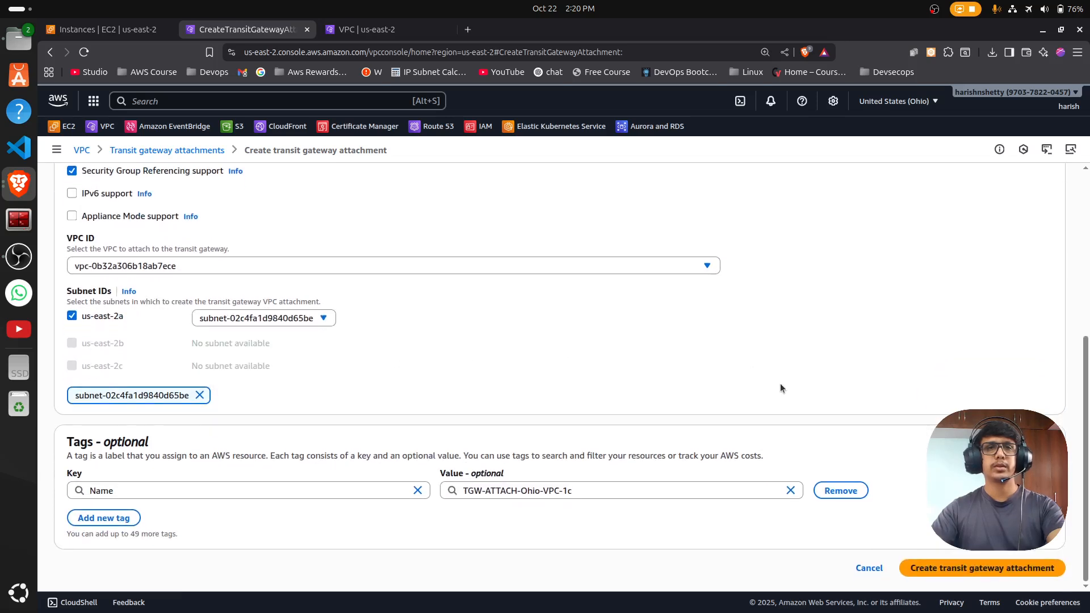
click(937, 568)
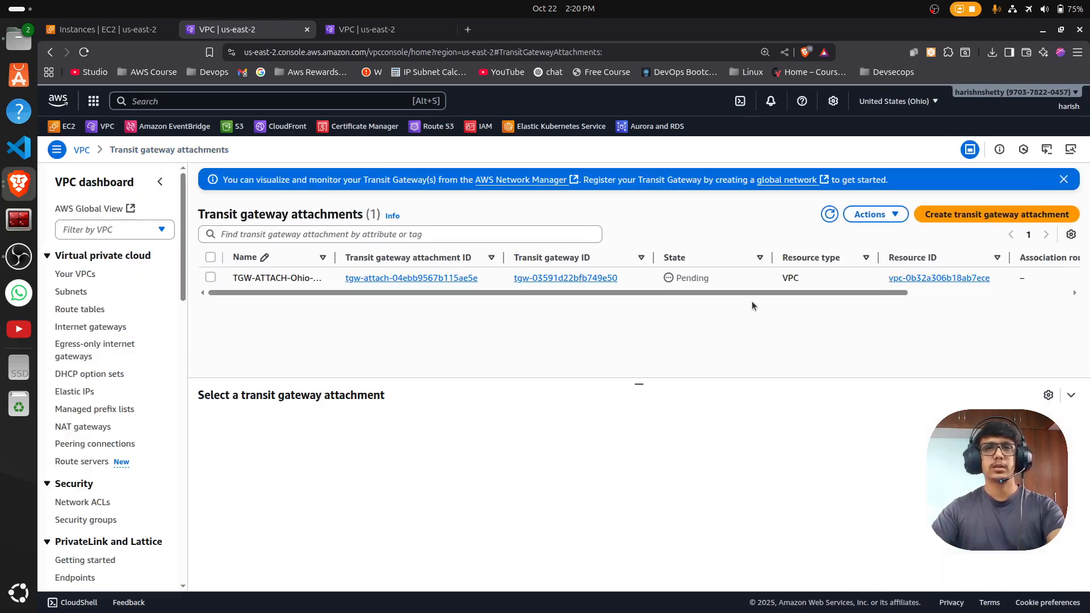
Step: Refresh the N. Virginia transit gateway route tables and the Ohio attachments list to check the state of TGW-ATTACH-Ohio-VPC-1c
click(829, 214)
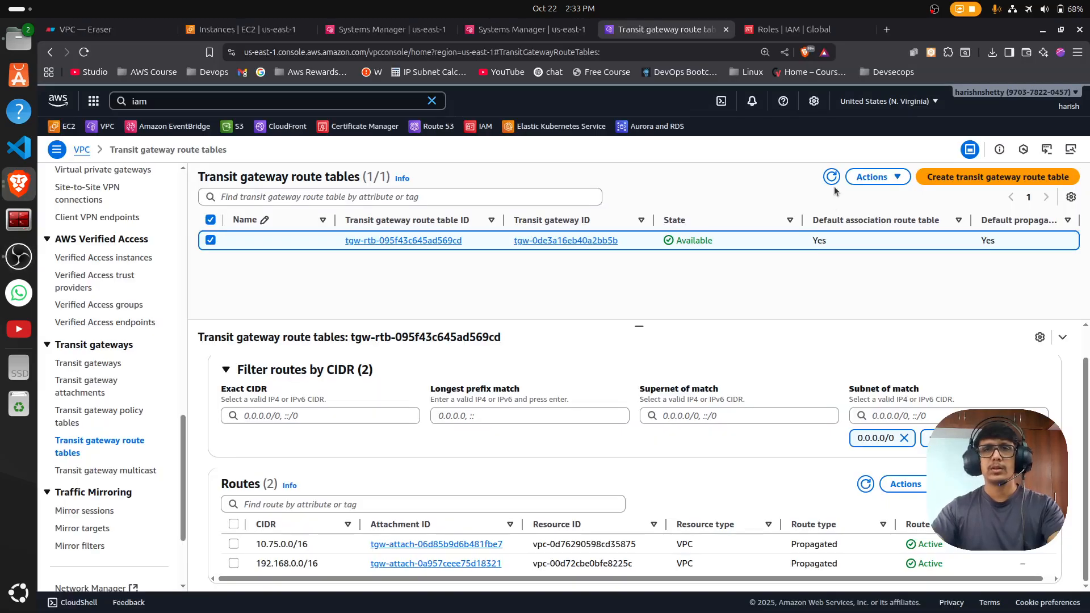
click(831, 177)
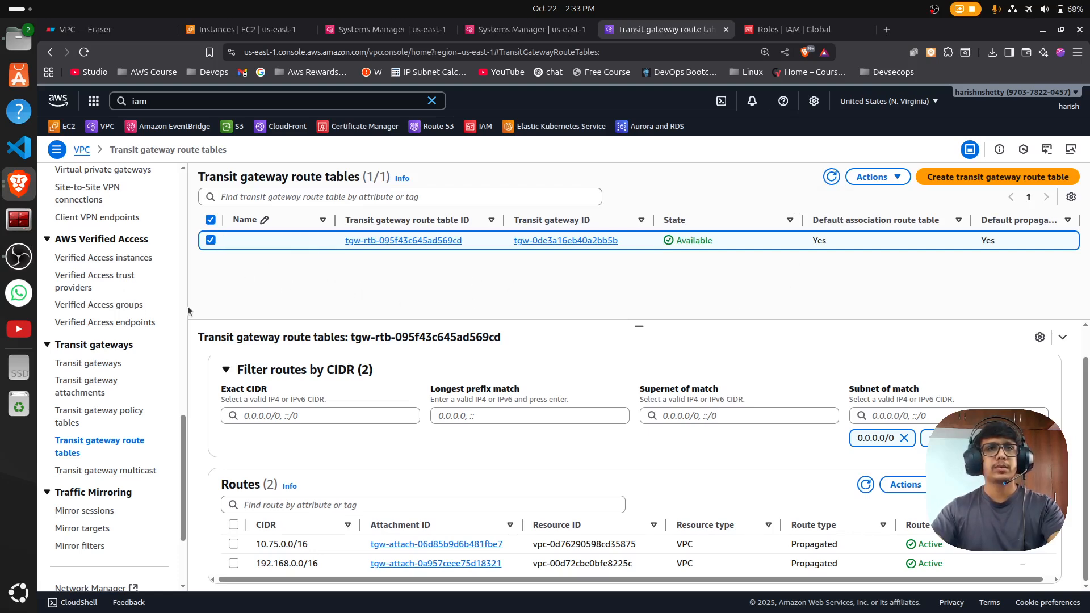
key(alt+Tab)
key(alt+Tab)
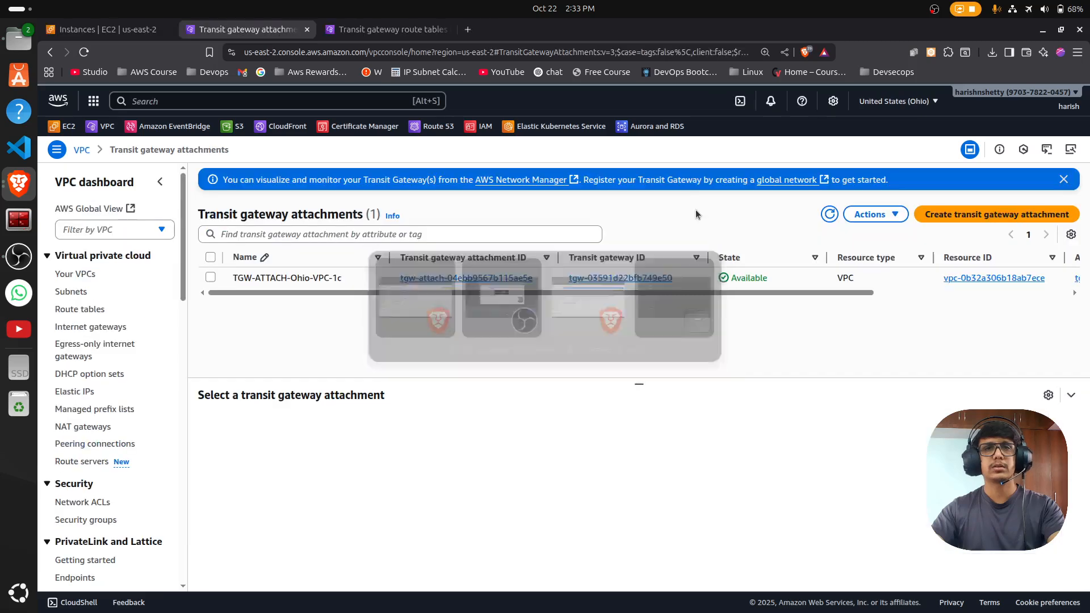
click(829, 214)
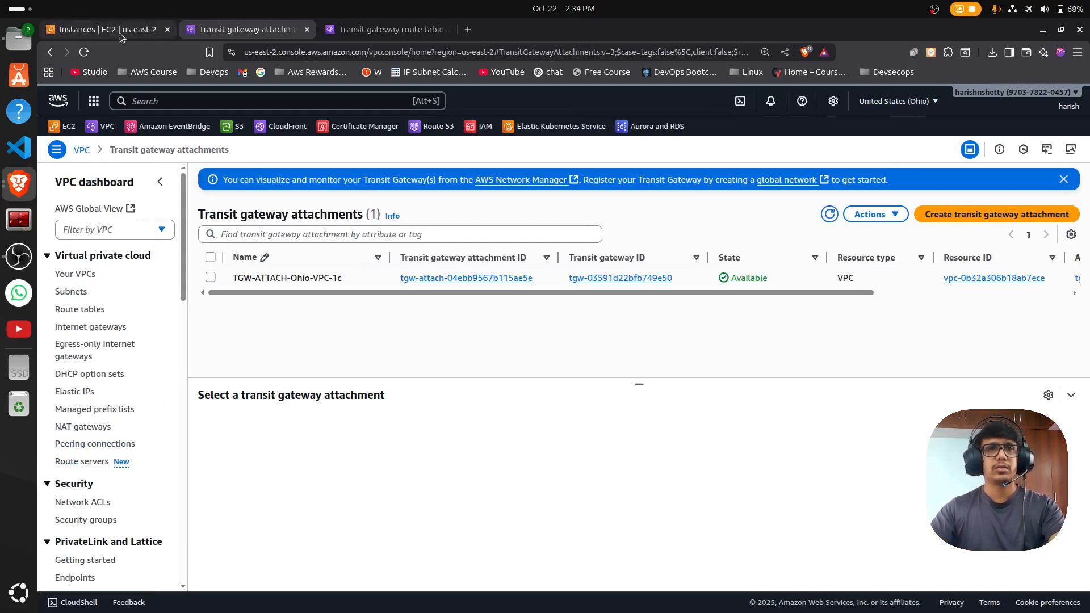
click(830, 214)
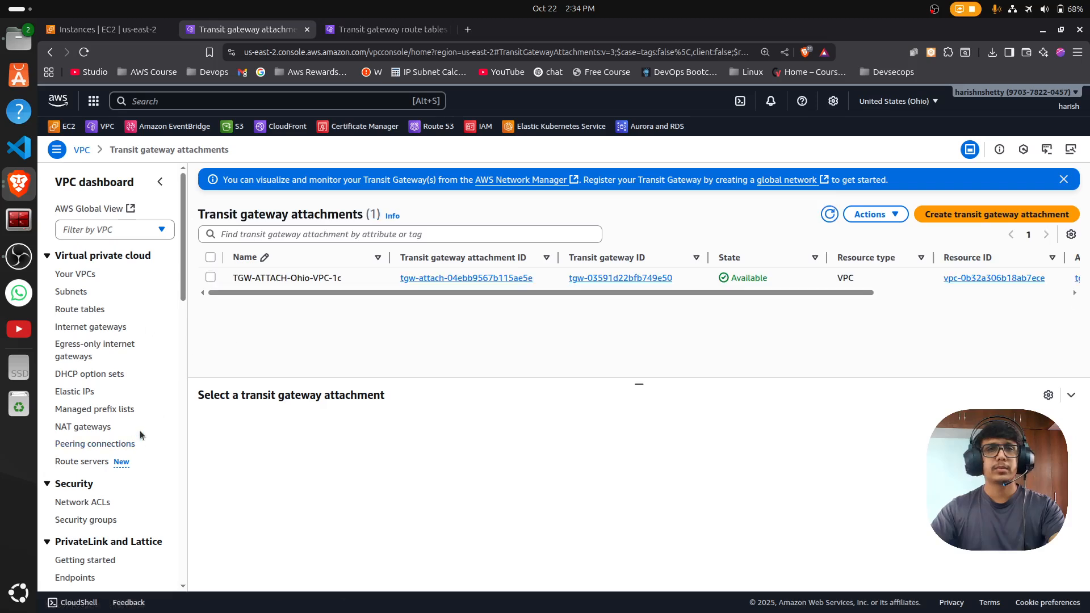
Step: Show the routes of the VPC-1c-rtb-private1-us-east-2a route table in an enlarged details area
click(80, 310)
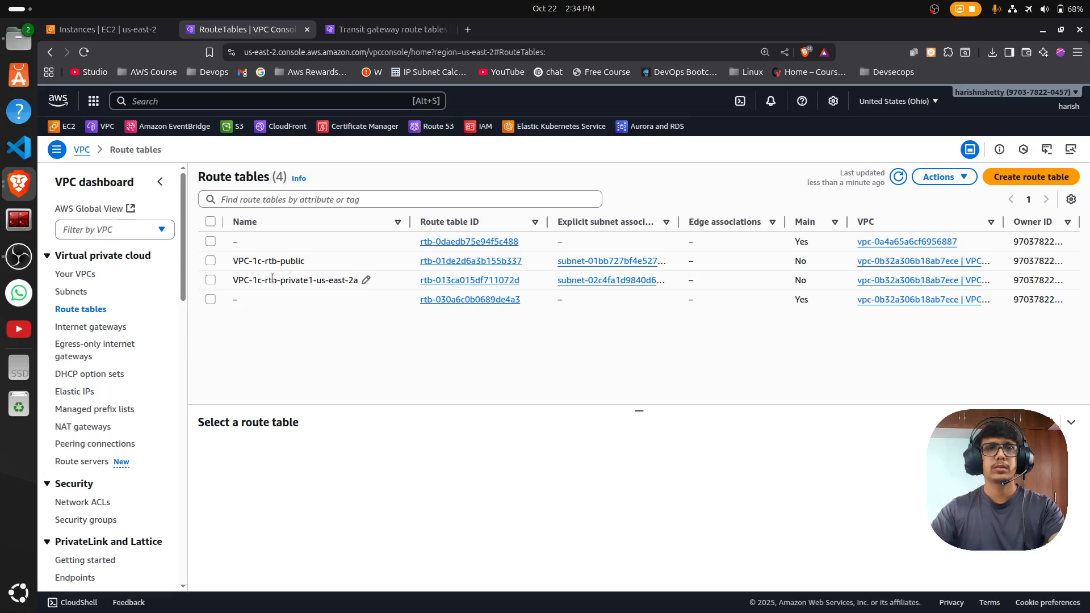
click(284, 280)
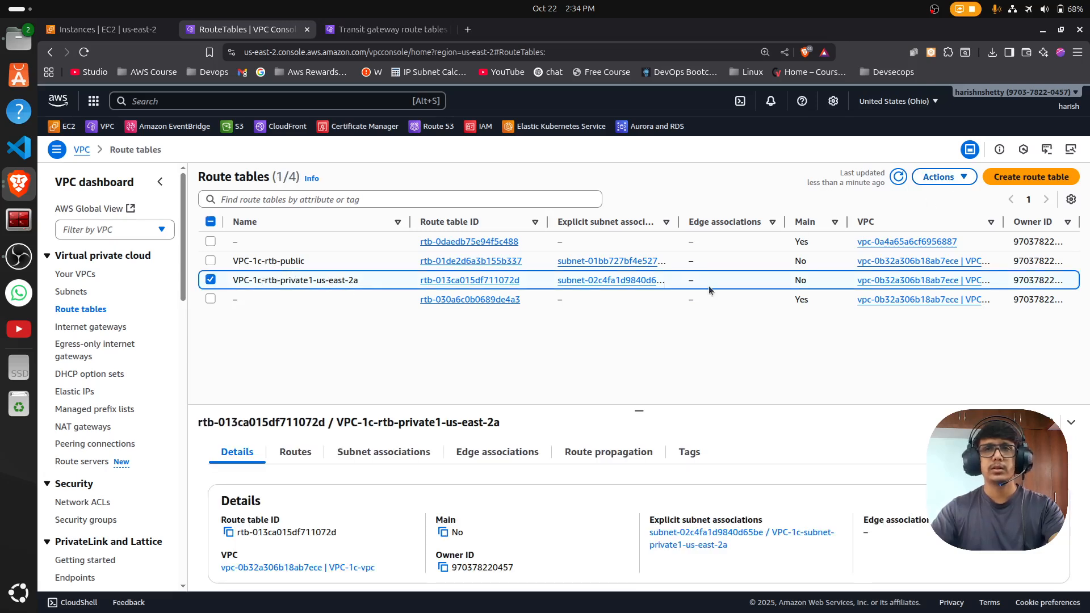
drag(638, 410, 638, 340)
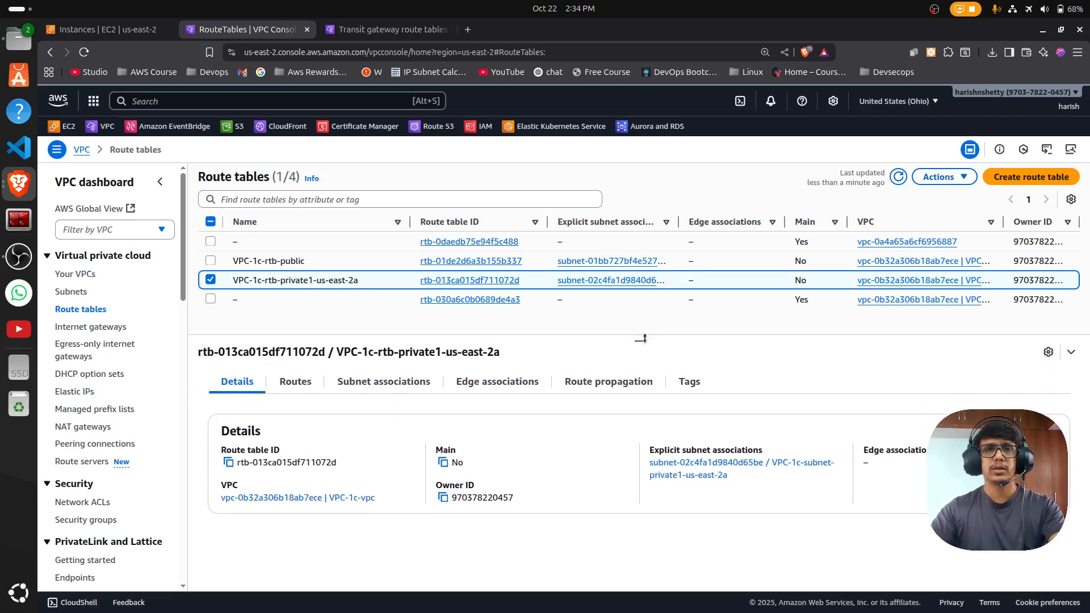
click(290, 382)
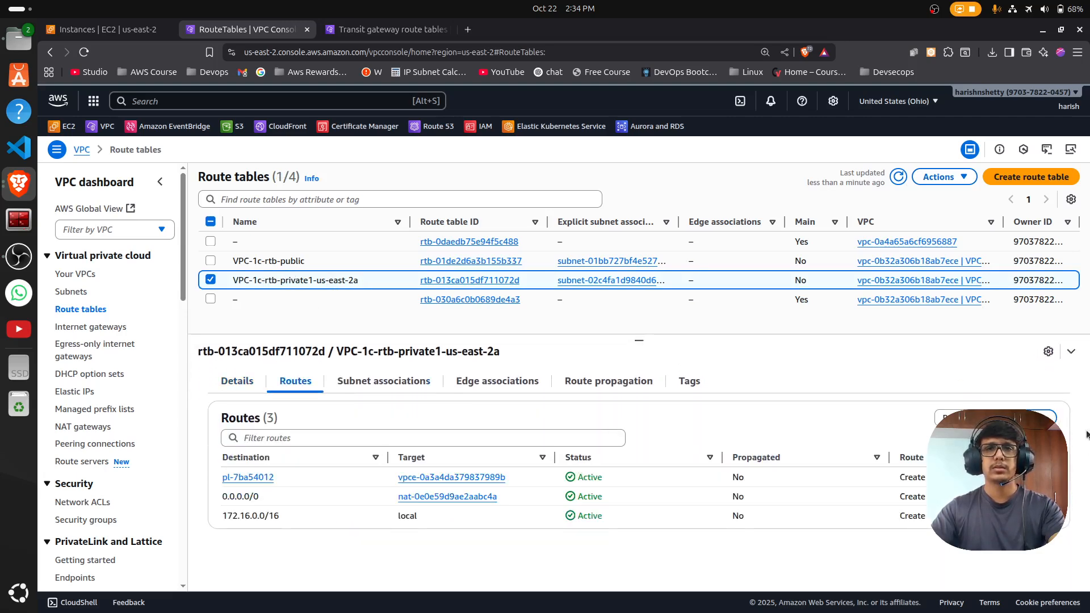
Step: Edit the routes of VPC-1c-rtb-private1-us-east-2a and add a route with destination 10.75.0.0/16
click(995, 418)
click(104, 419)
click(158, 340)
text(10.75)
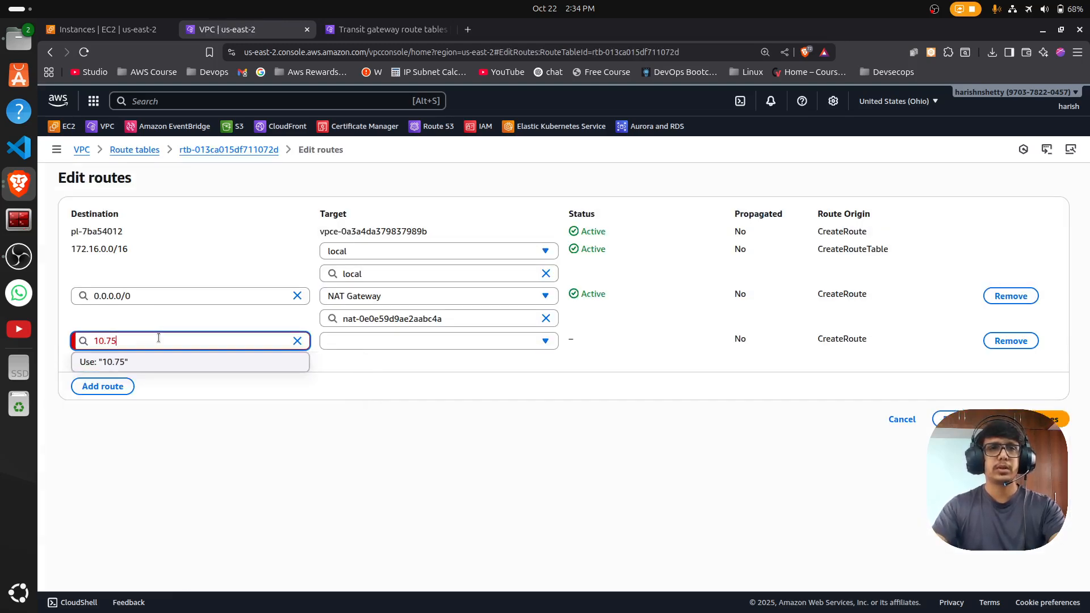
text(.0.0/16)
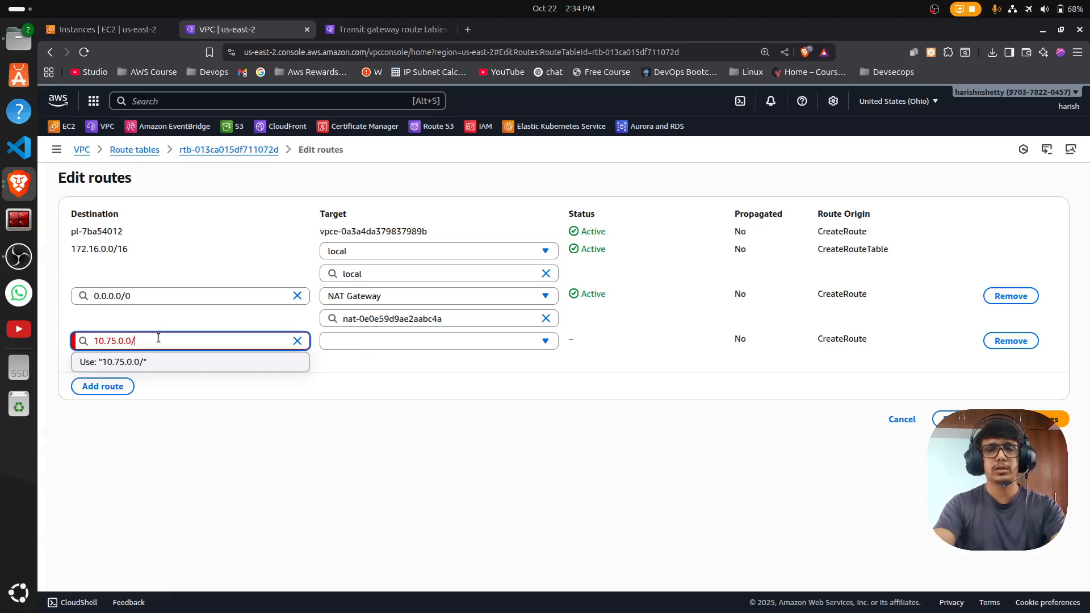
click(152, 360)
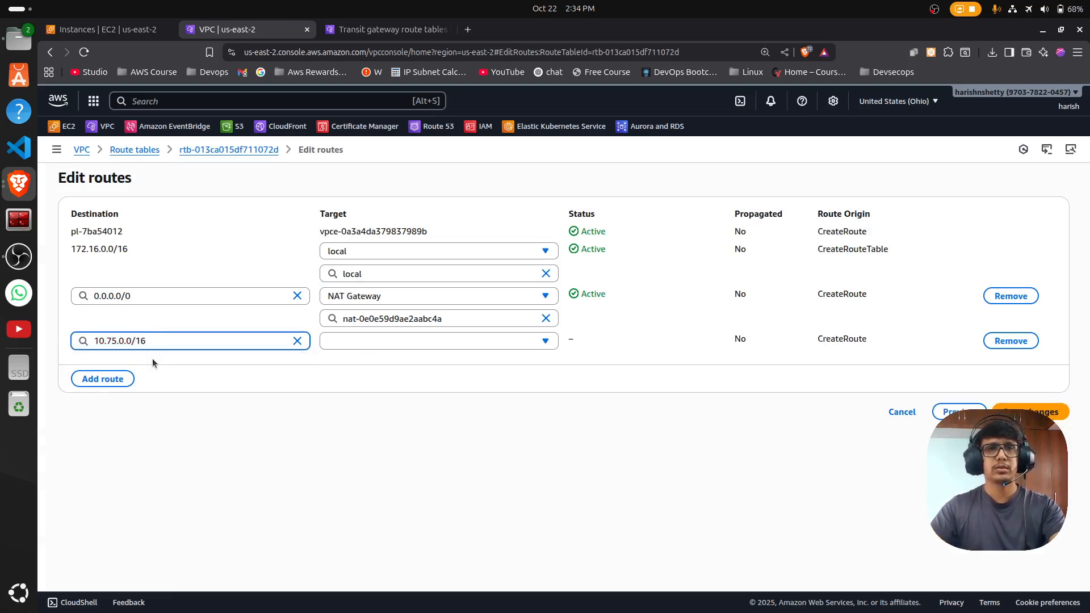
Step: Set the target of the 10.75.0.0/16 route to Transit Gateway tgw-03591d22bfb749e50
click(362, 341)
scroll(383, 500, down, 1)
click(384, 525)
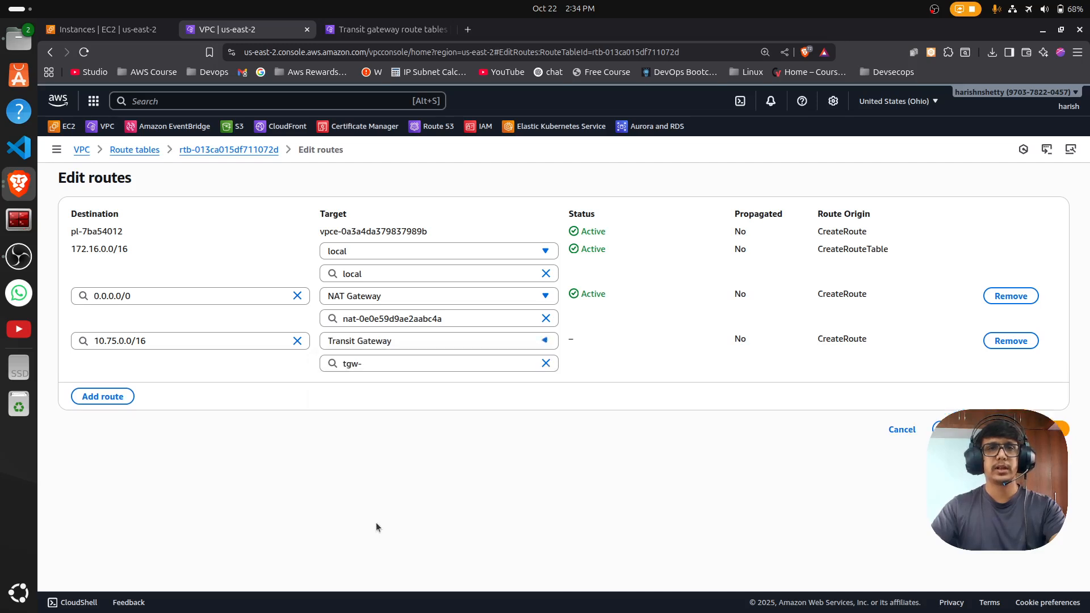
click(392, 367)
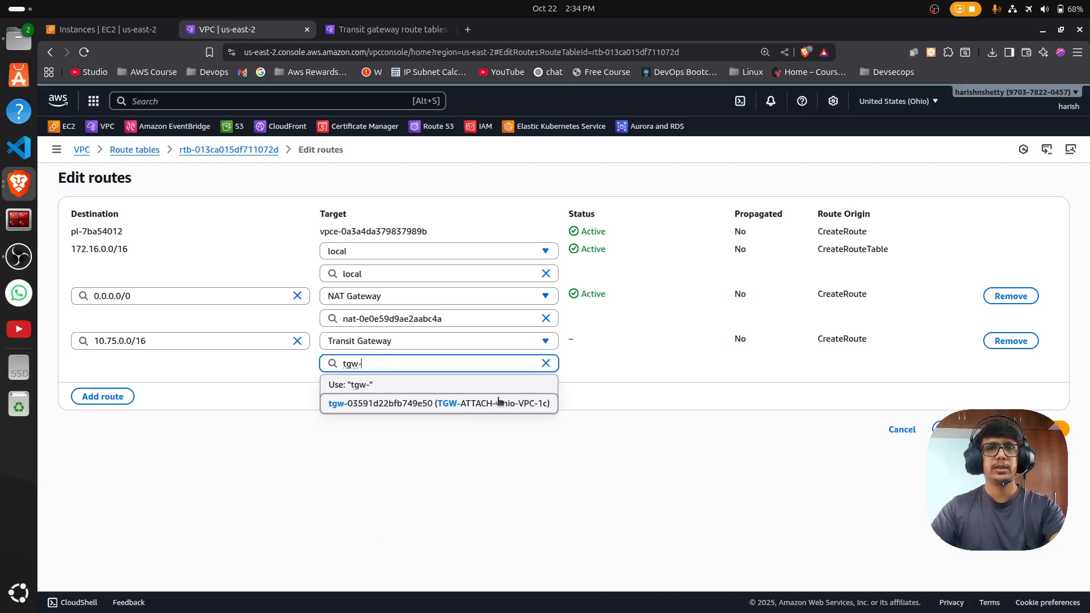
click(474, 404)
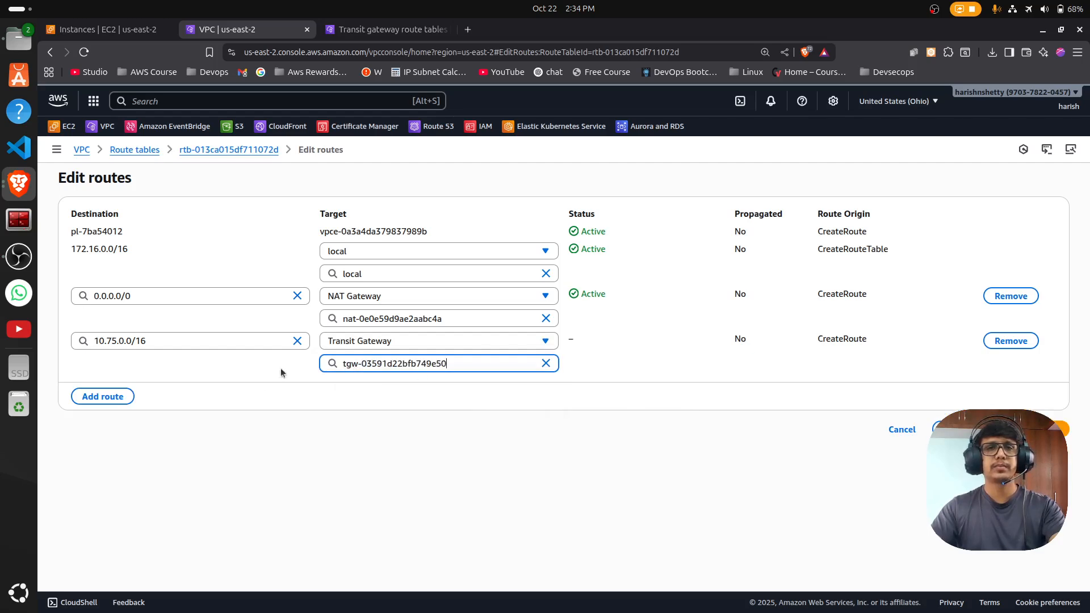
Step: Add another route with destination 192.168.0.0/16 to the VPC-1c private route table
click(107, 396)
click(132, 379)
text(192.16/1)
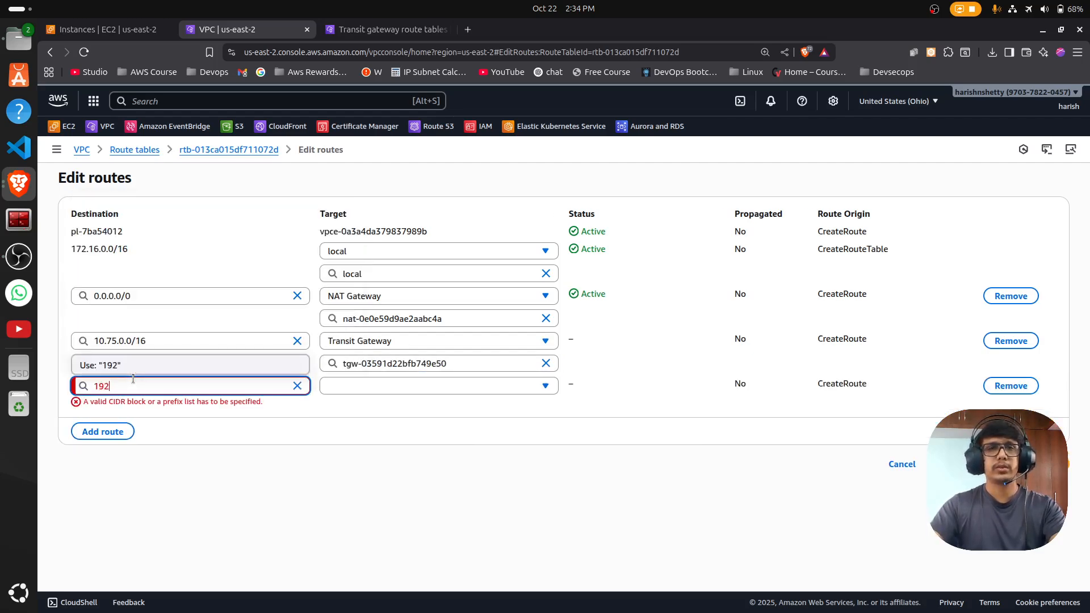
key(BackSpace)
key(BackSpace)
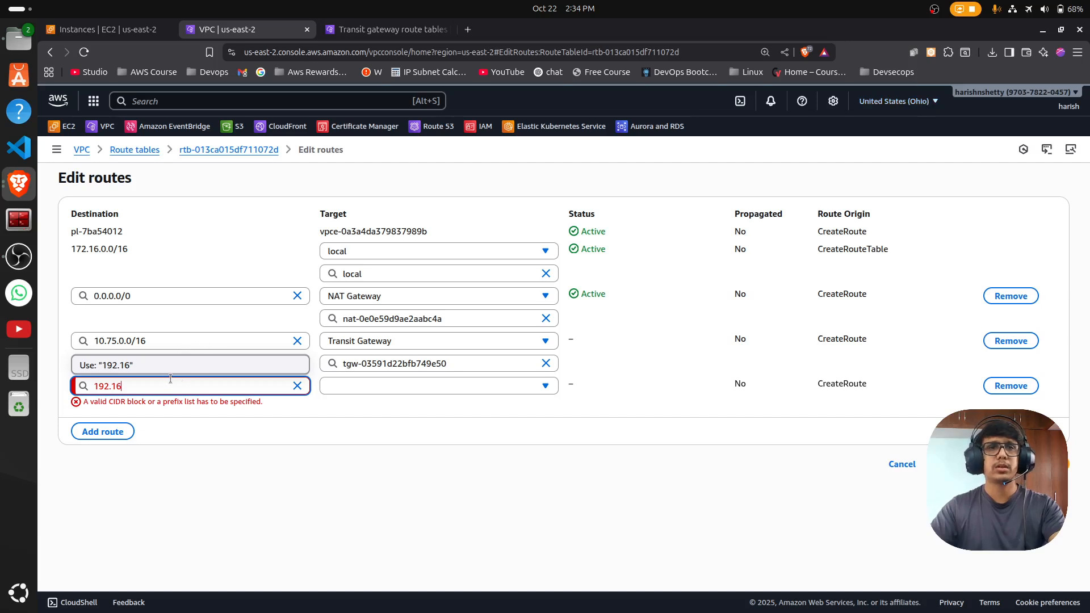
text(8.0.)
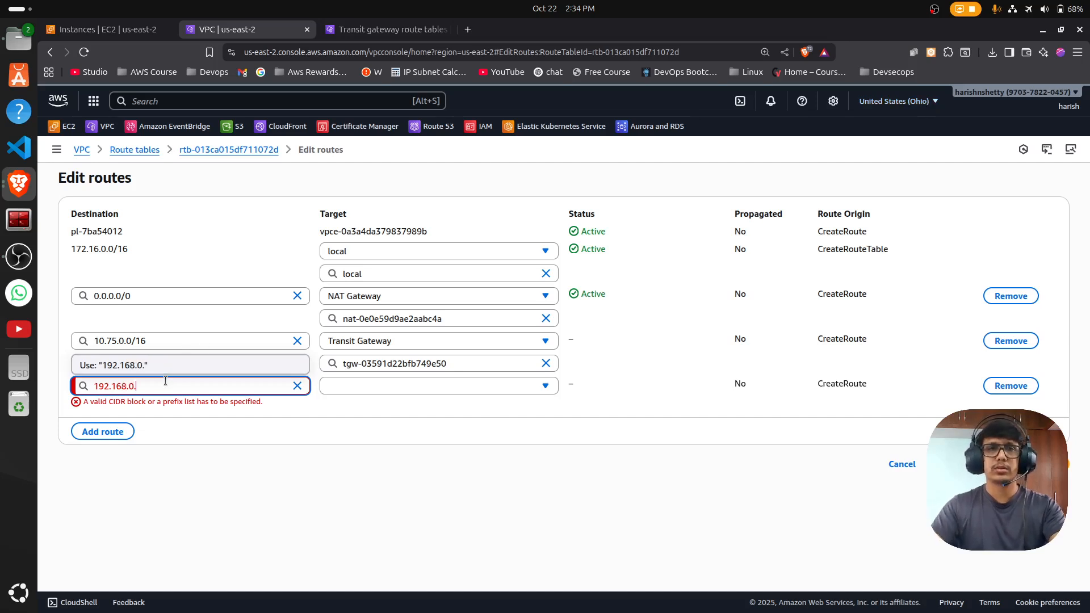
text(0/16)
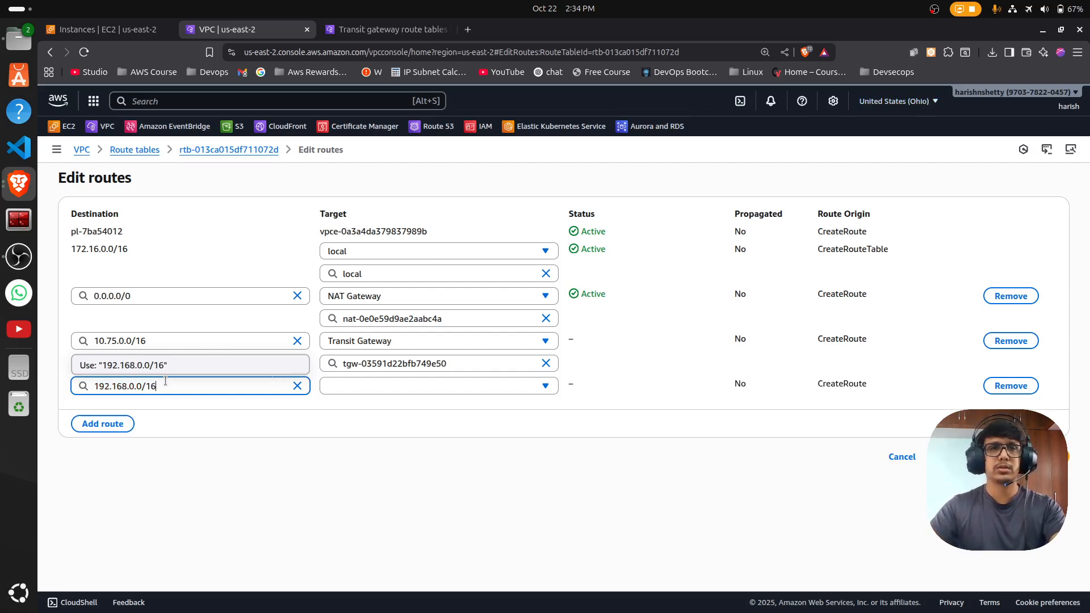
Step: Target the 192.168.0.0/16 route at Transit Gateway tgw-03591d22bfb749e50 and save the route changes
click(355, 382)
scroll(363, 358, down, 2)
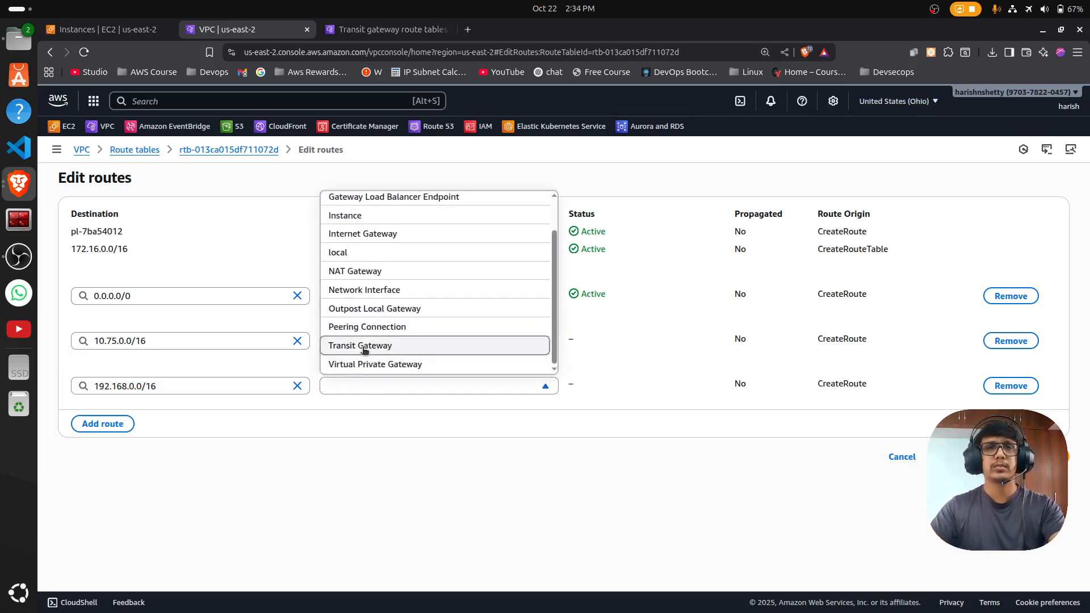
click(363, 346)
text(tgw-)
click(454, 446)
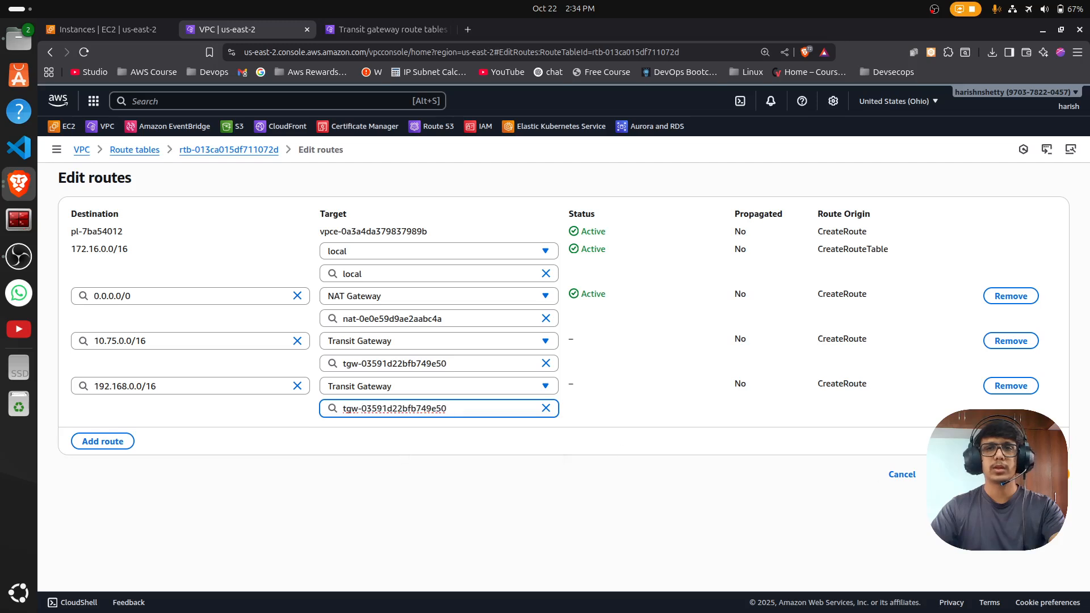
click(1029, 474)
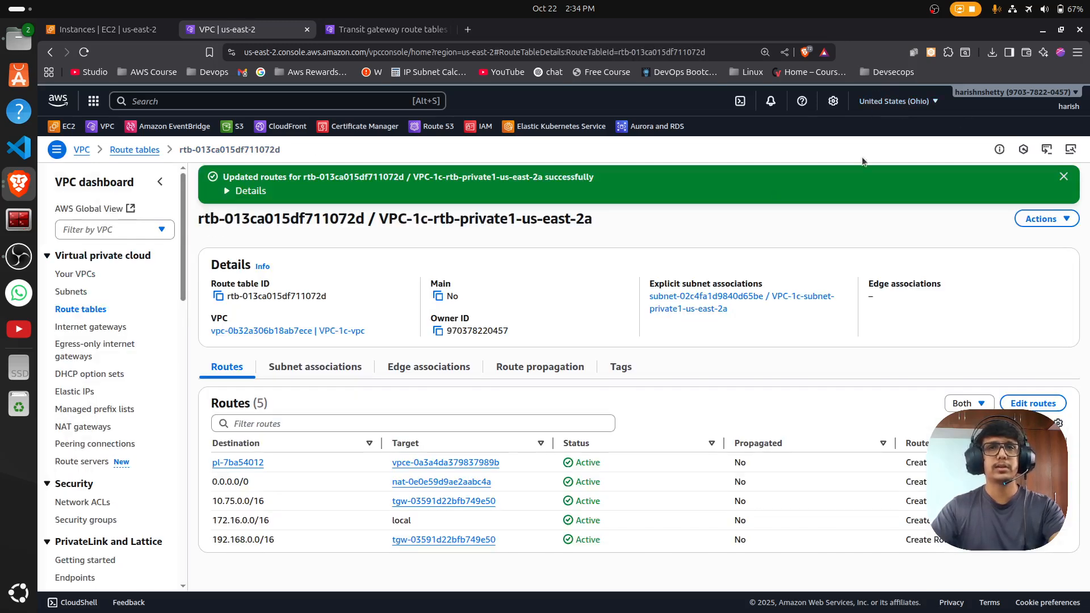
Step: Switch to the N. Virginia console and open the routes of the vpc-1a-rtb-private1-us-east-1a route table for editing
key(alt+Tab)
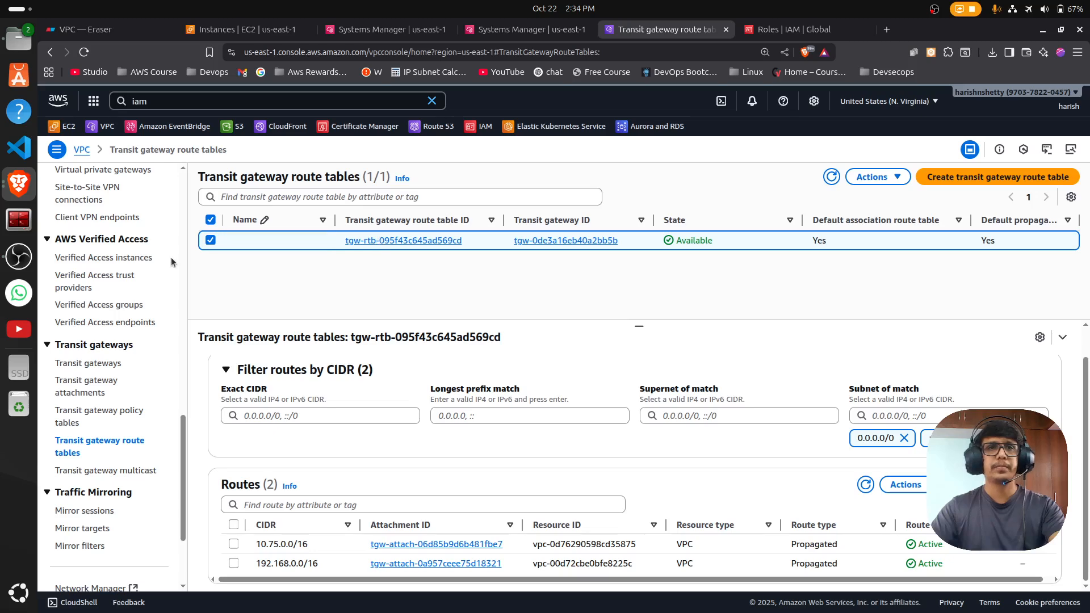
scroll(84, 310, up, 10)
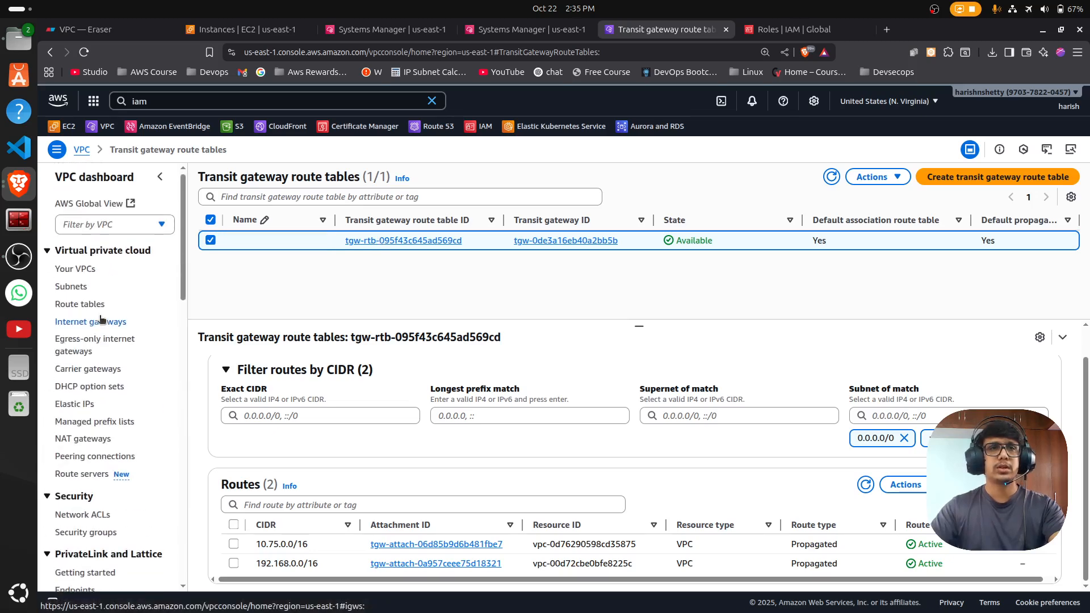
click(94, 309)
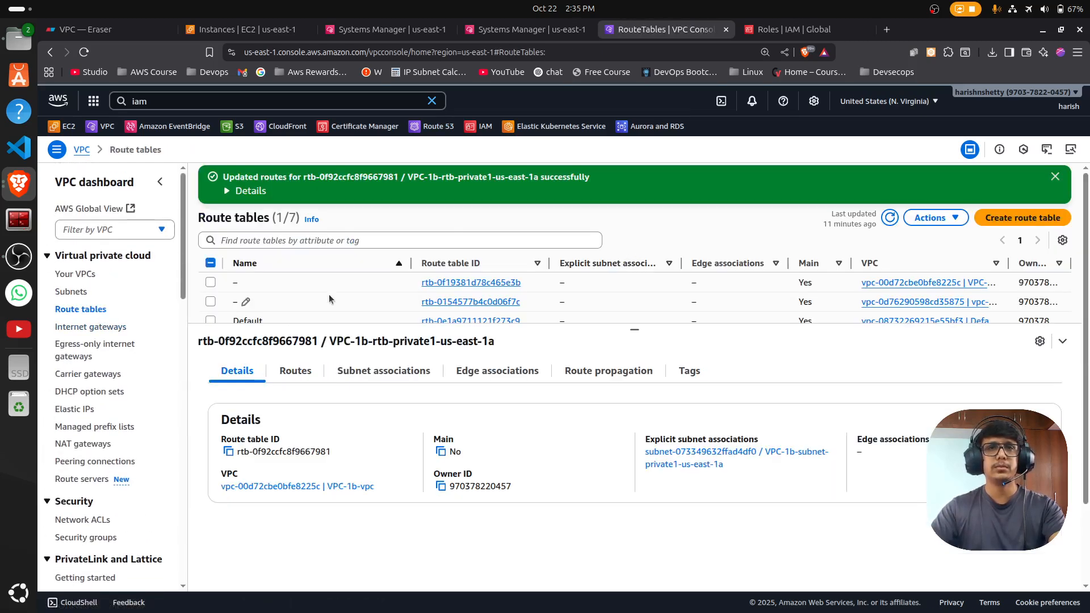
drag(647, 334, 647, 390)
scroll(290, 360, down, 2)
click(362, 304)
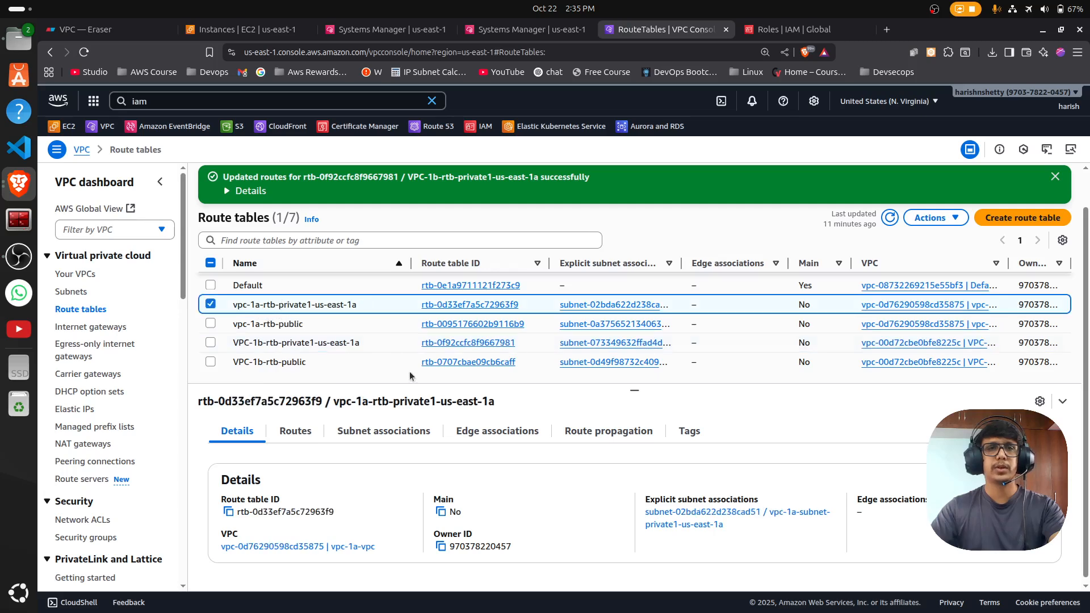
click(295, 431)
drag(634, 390, 636, 372)
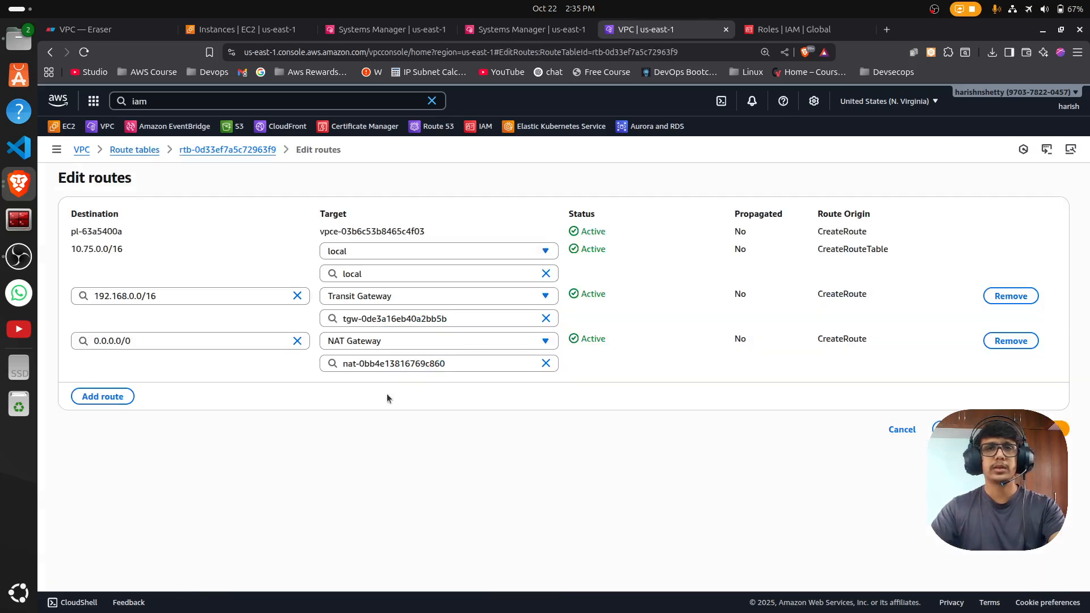
Step: Add a route with destination 172.16.0.0/16 to the vpc-1a private route table
click(108, 397)
click(133, 385)
text(172)
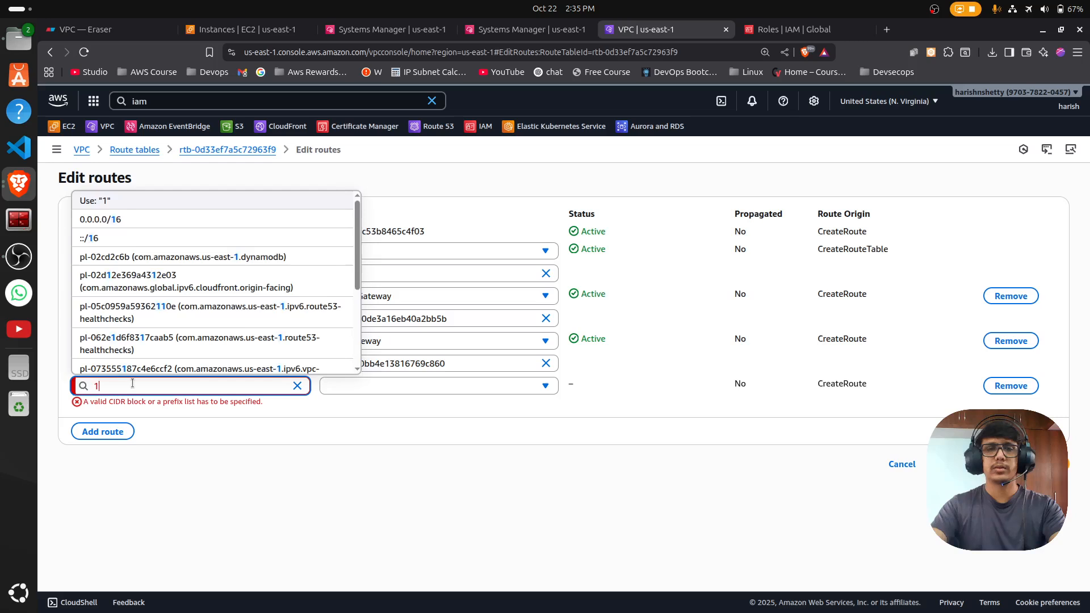
text(.0.0/16)
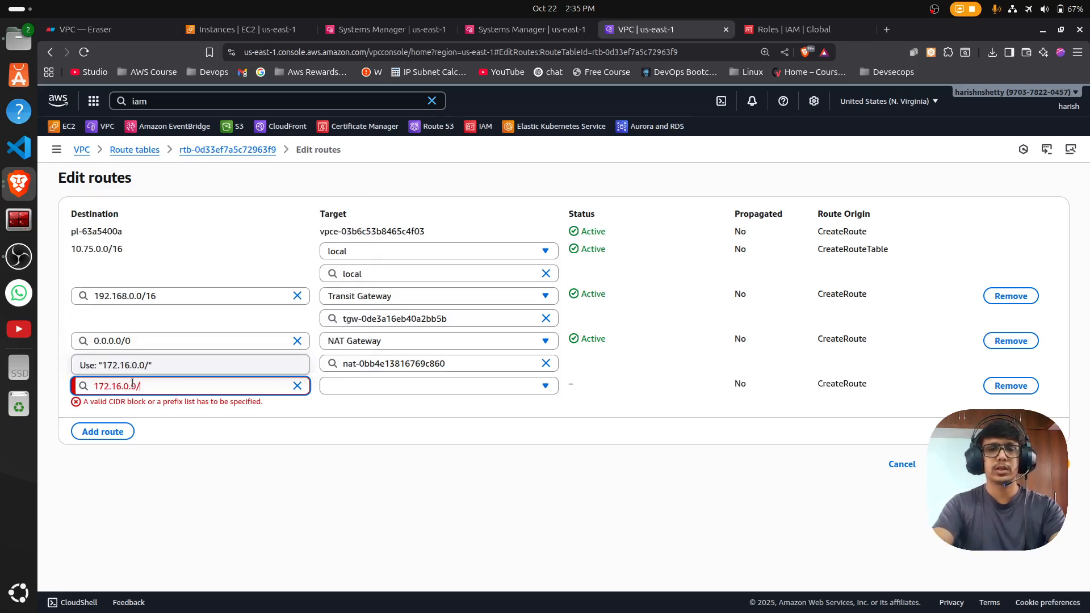
Step: Set the 172.16.0.0/16 route's target in the vpc-1a private table to Transit Gateway tgw-0de3a16eb40a2bb5b and save the changes
click(365, 387)
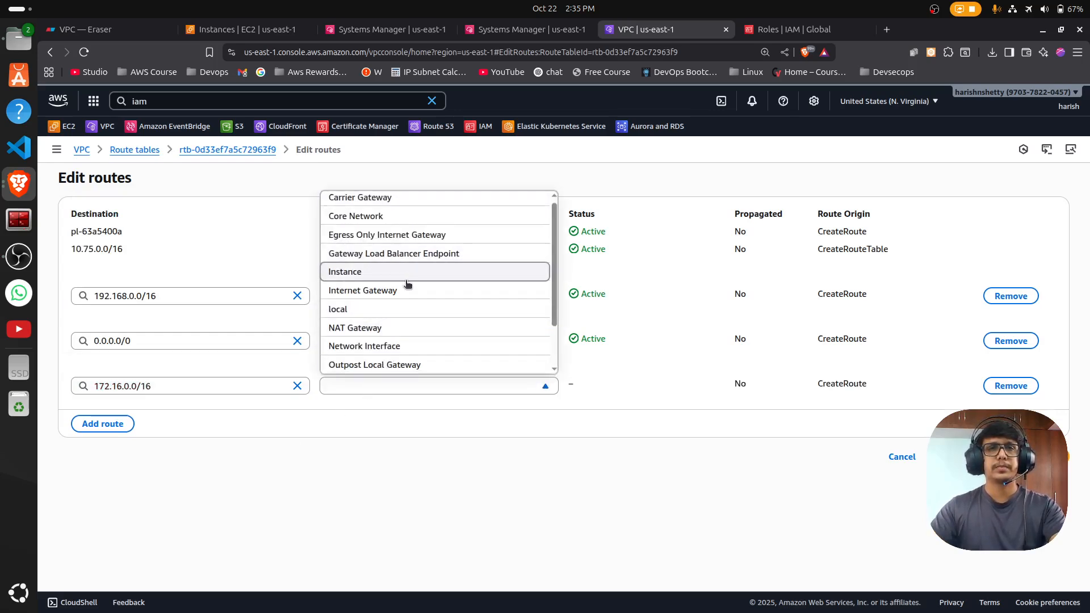
scroll(406, 270, down, 2)
click(395, 345)
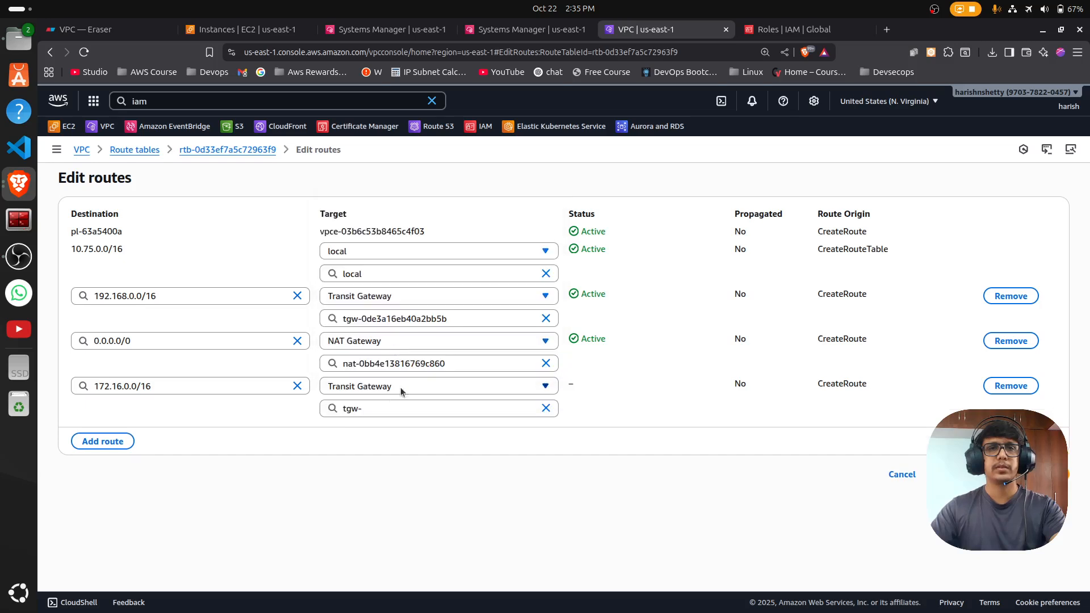
click(385, 410)
click(425, 446)
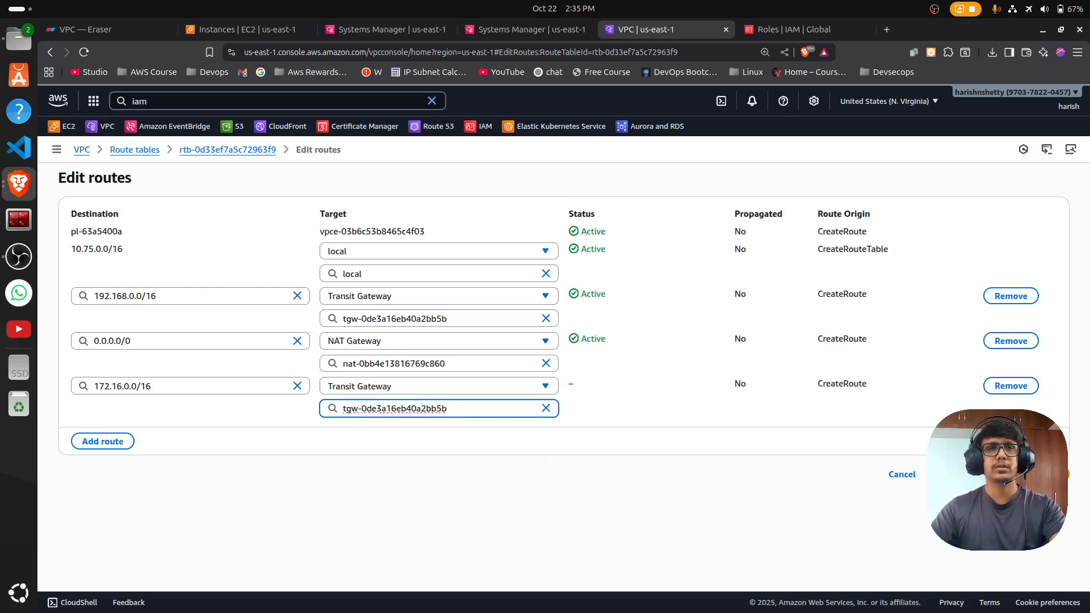
click(1031, 474)
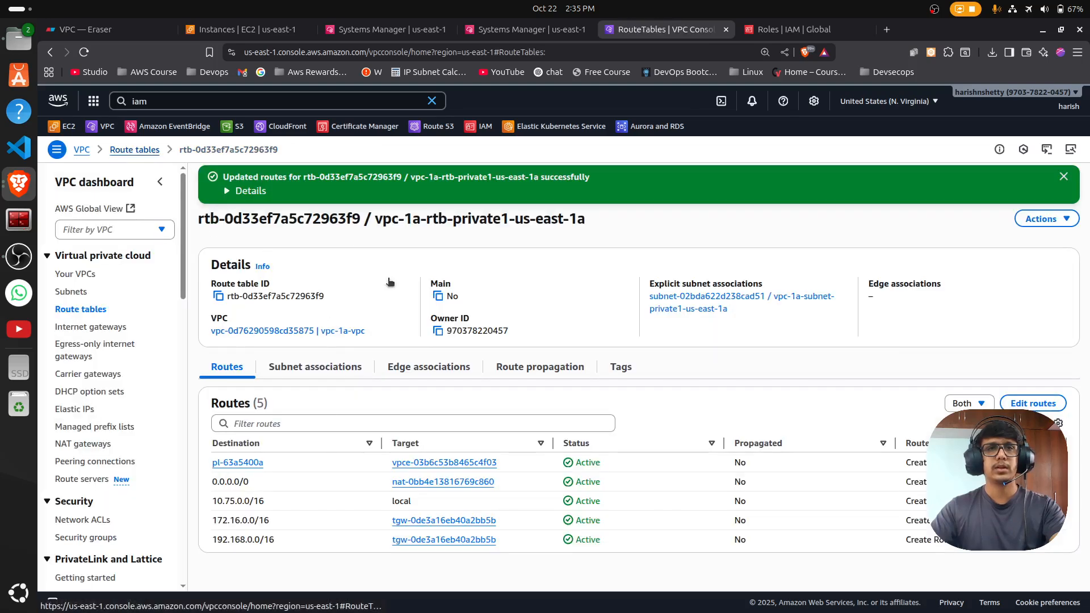
Step: Return to the route tables list and open the routes of VPC-1b-rtb-private1-us-east-1a for editing
click(134, 150)
click(286, 338)
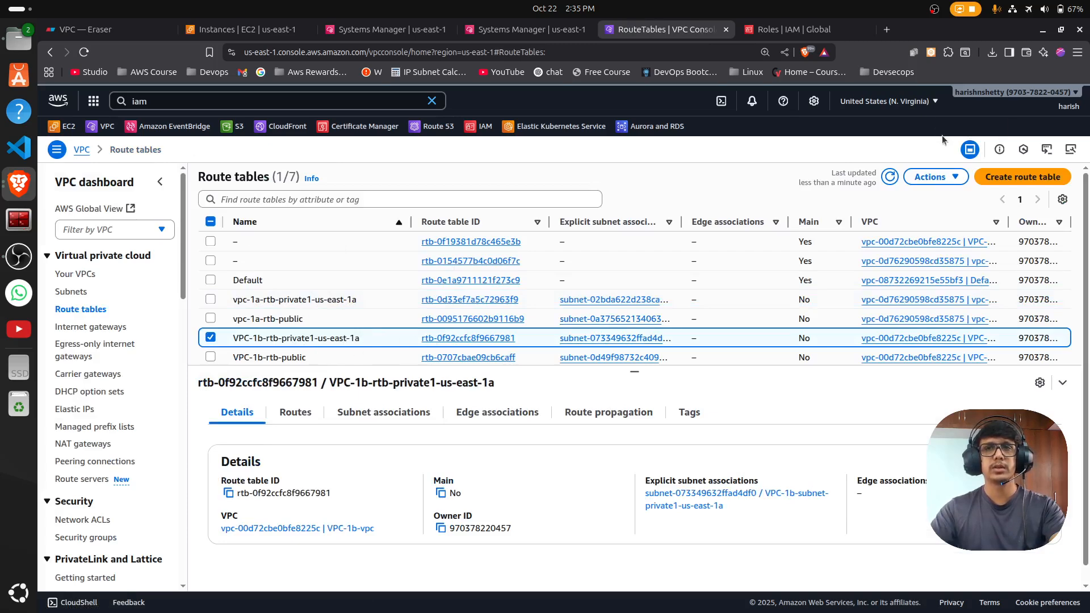
click(295, 412)
click(1016, 449)
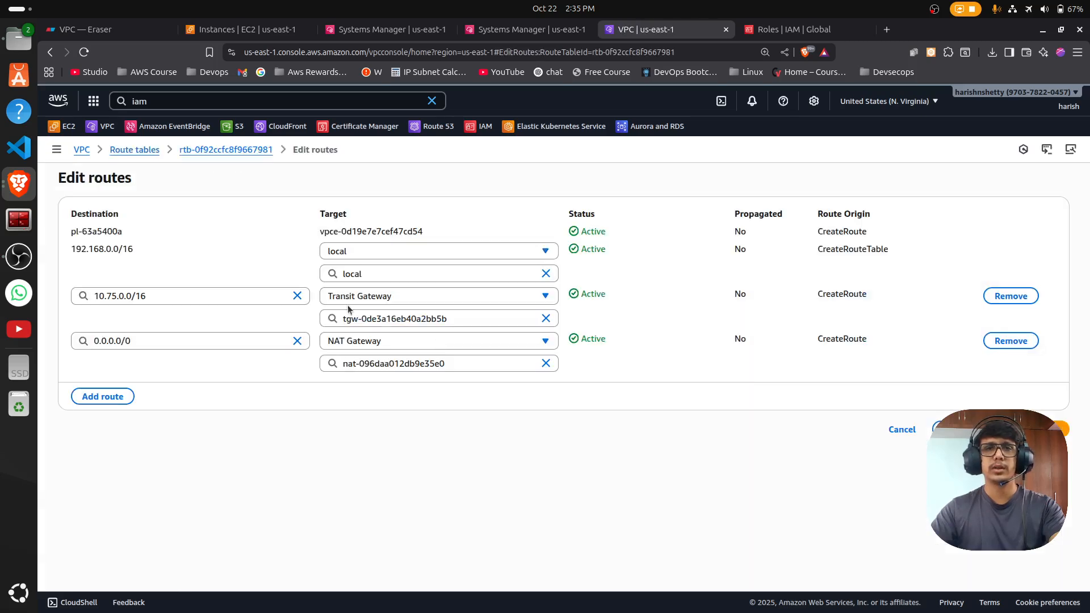
Step: Add a route with destination 172.16.0.0/16 to the VPC-1b private route table
click(131, 396)
click(145, 381)
text(172)
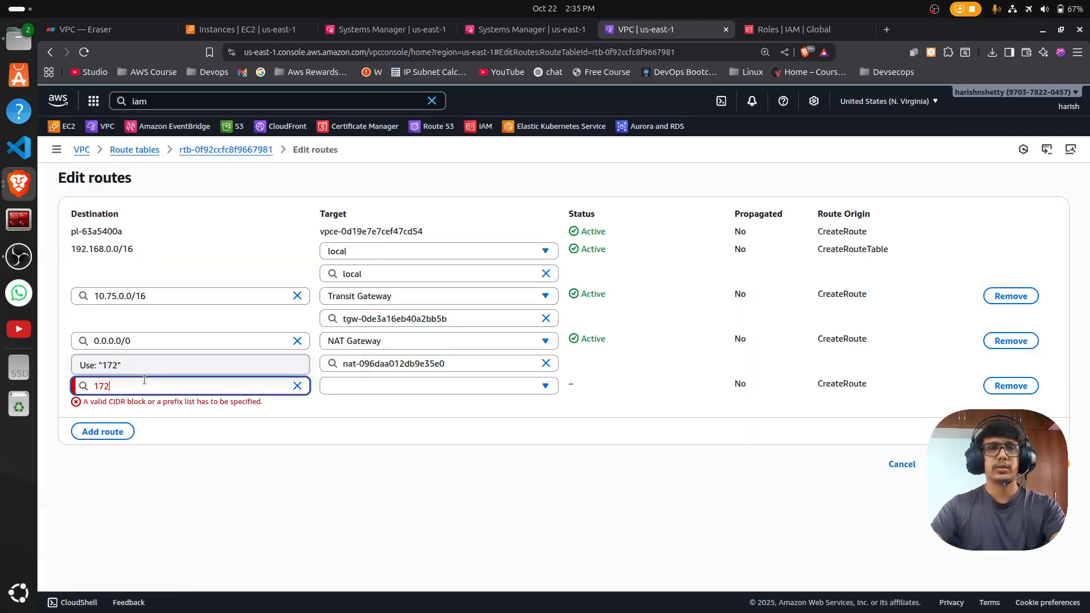
text(.16.0.0/)
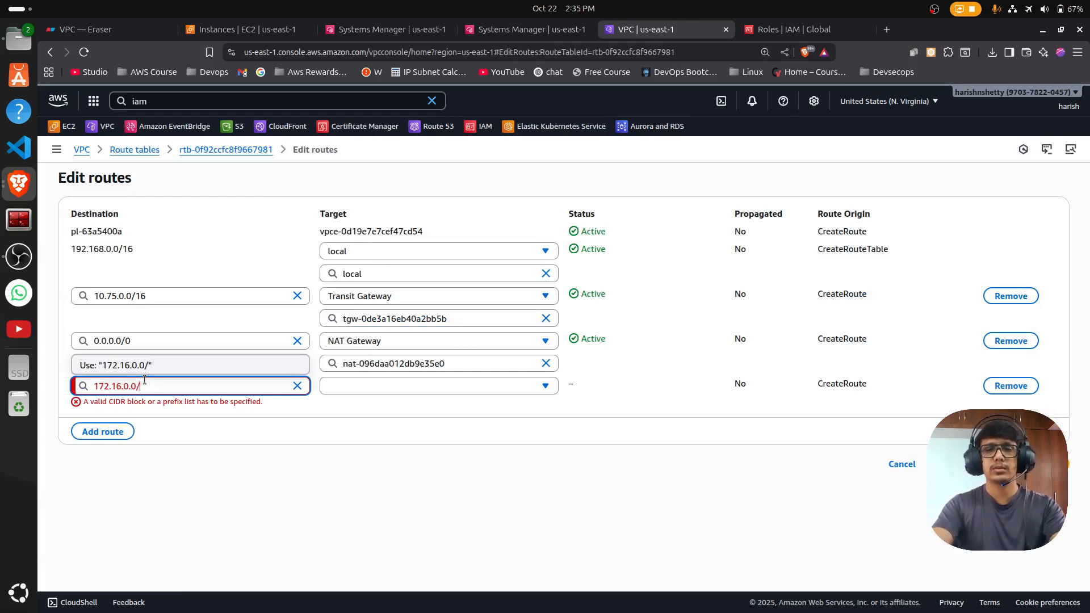
text(16)
Step: Set the 172.16.0.0/16 route's target in the VPC-1b private table to Transit Gateway tgw-0de3a16eb40a2bb5b and save the changes
click(400, 386)
scroll(377, 345, down, 2)
click(377, 346)
click(388, 409)
click(397, 445)
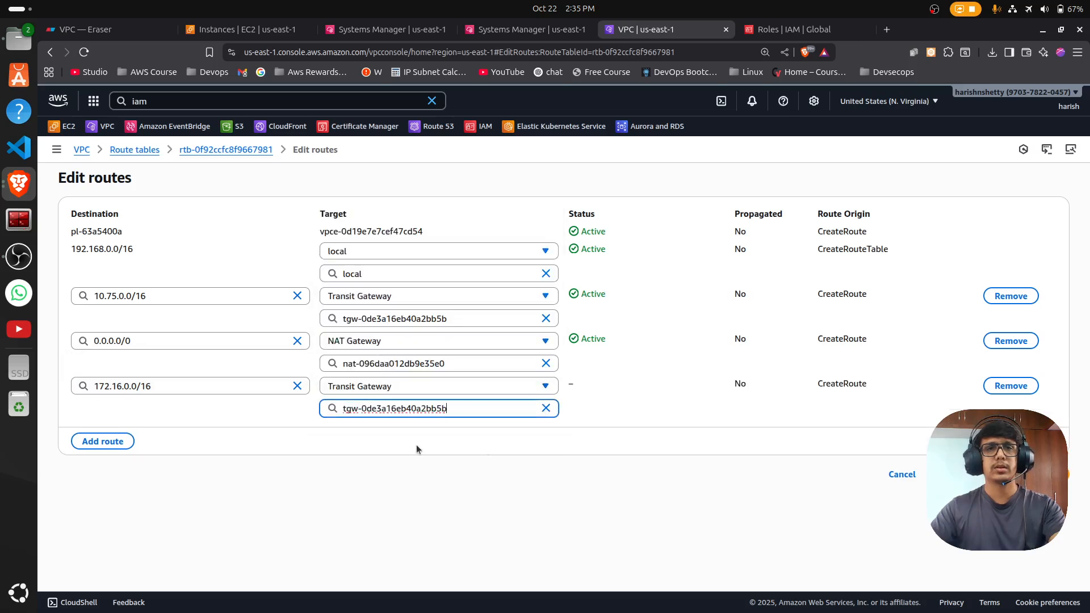
click(1028, 474)
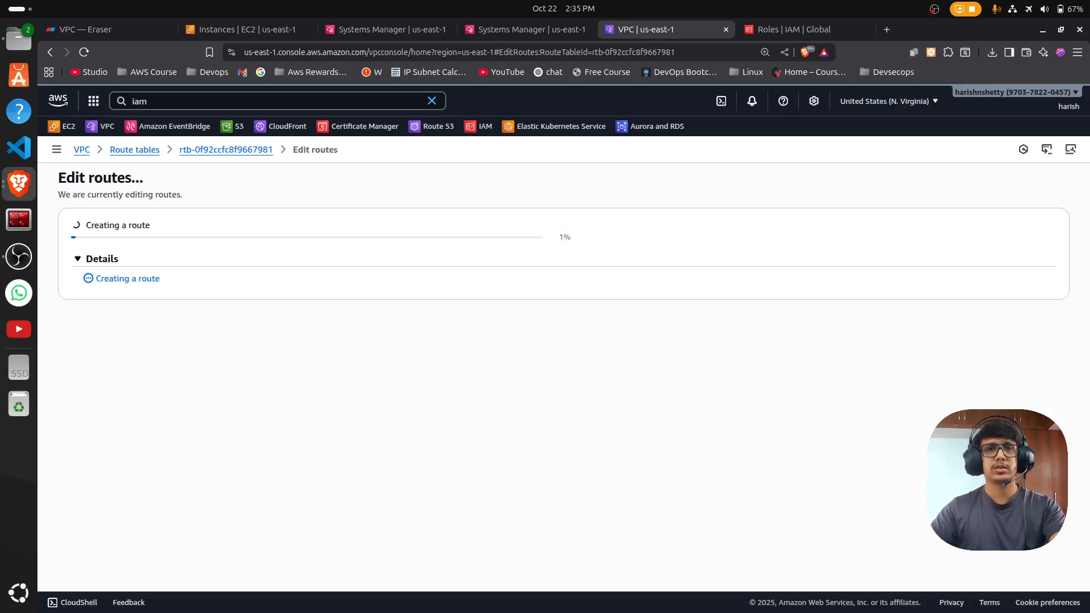
click(386, 29)
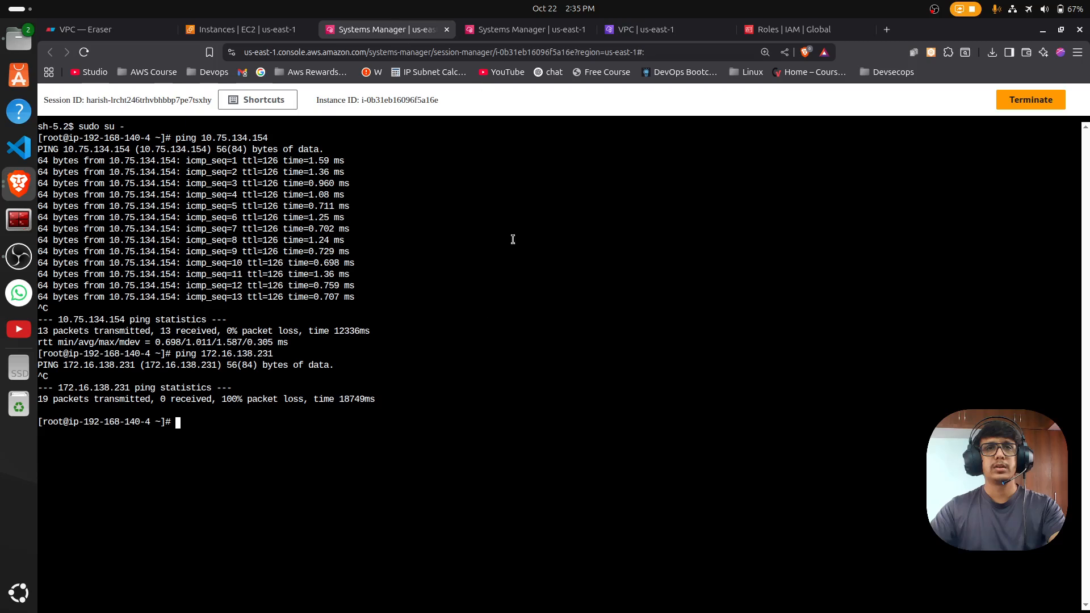
key(Up)
key(Return)
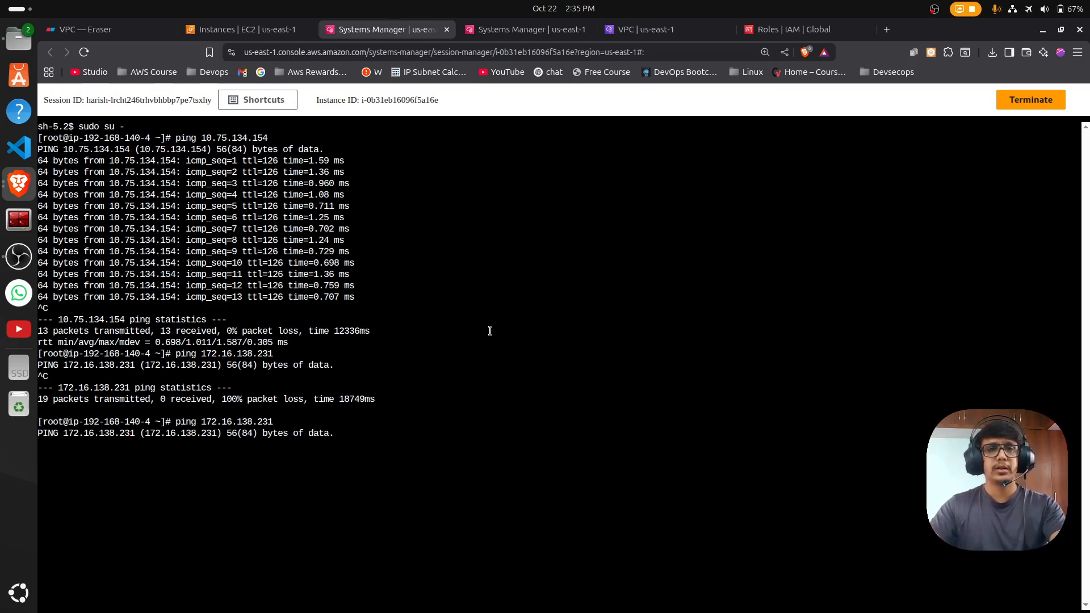
key(ctrl+c)
key(ctrl+l)
text(ping)
key(alt+Tab)
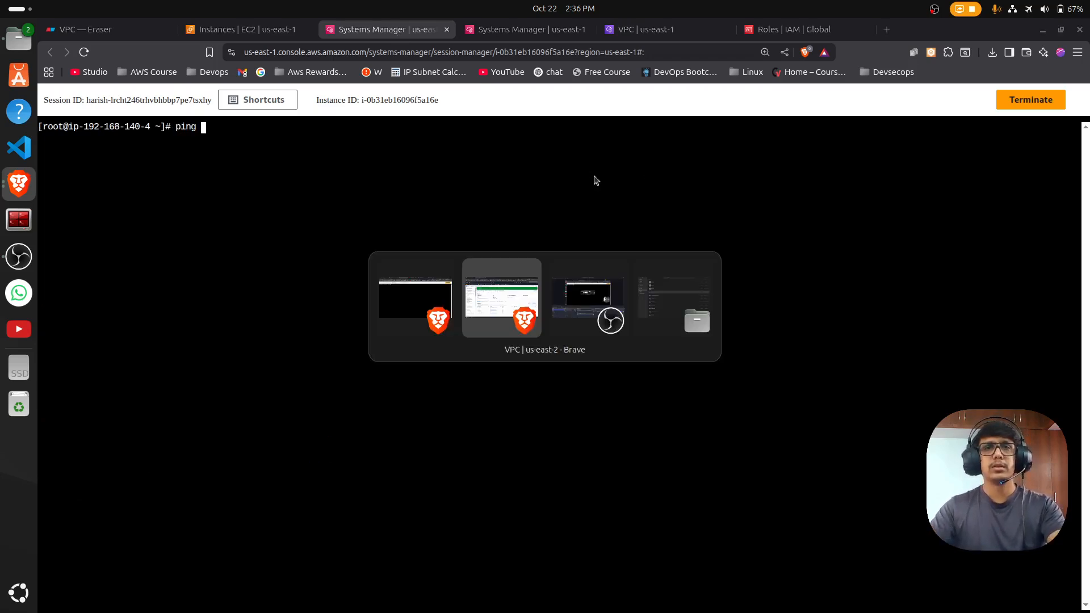
key(ctrl+shift+Tab)
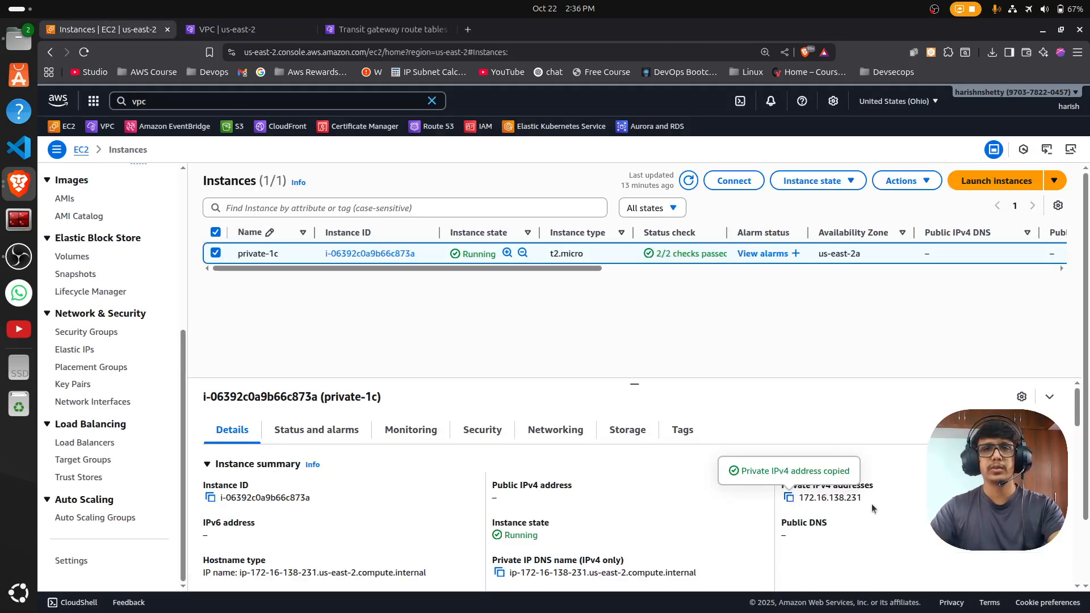
key(alt+Tab)
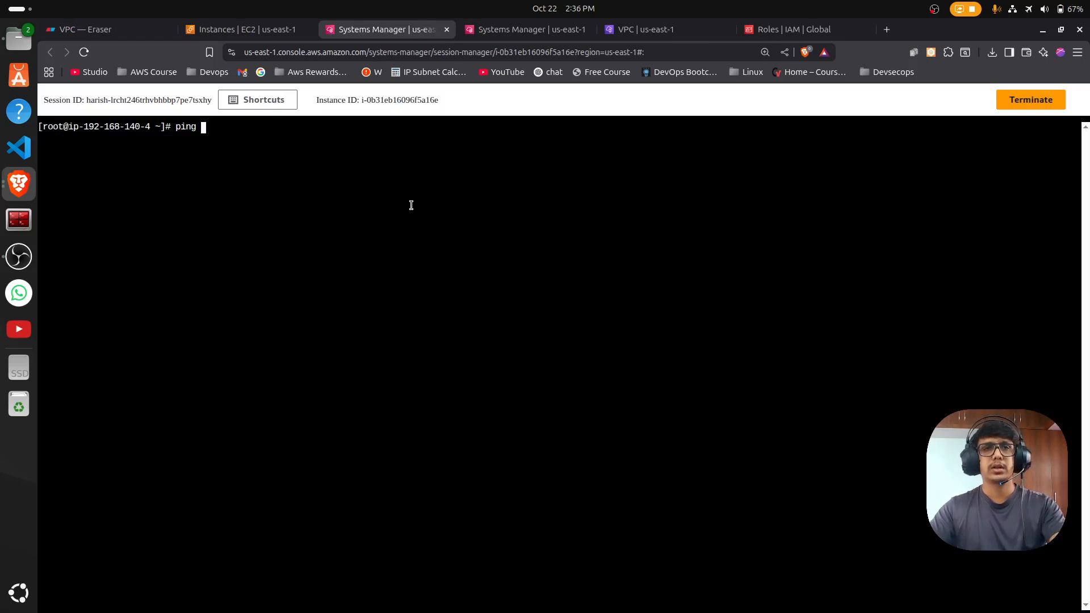
key(ctrl+v)
key(Return)
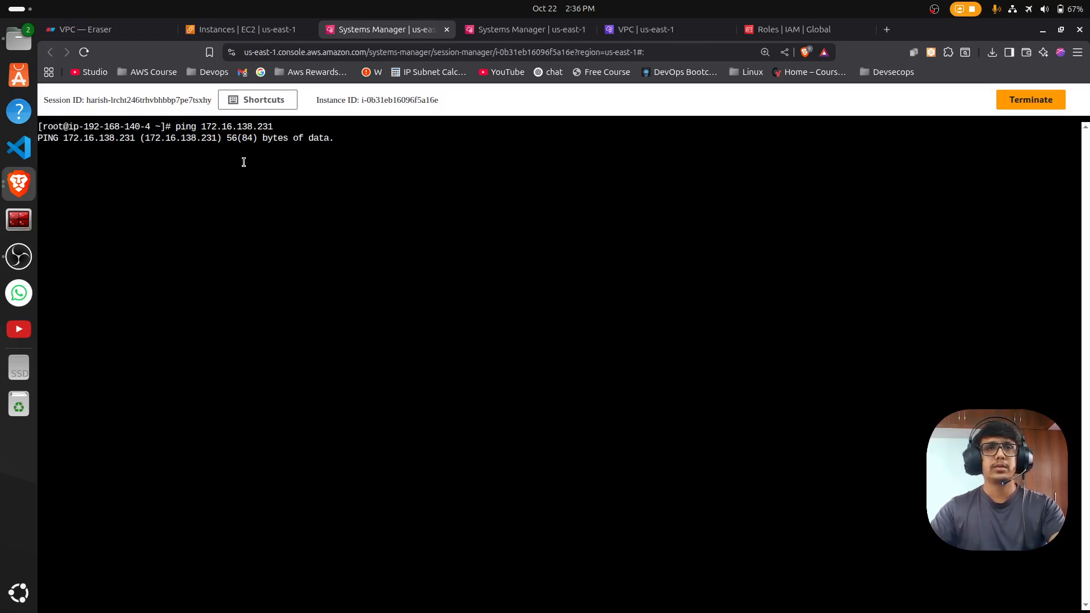
Step: Review the Transit-GW Peering part of the VPC architecture diagram in Eraser, and return to the running ping session
click(113, 33)
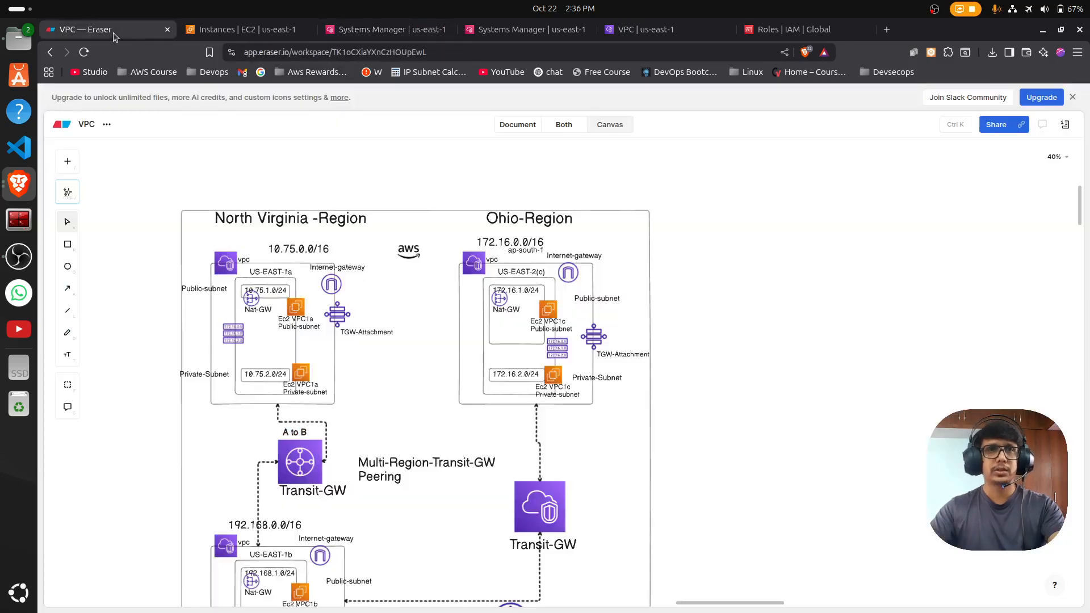
scroll(414, 355, down, 3)
scroll(416, 355, up, 1)
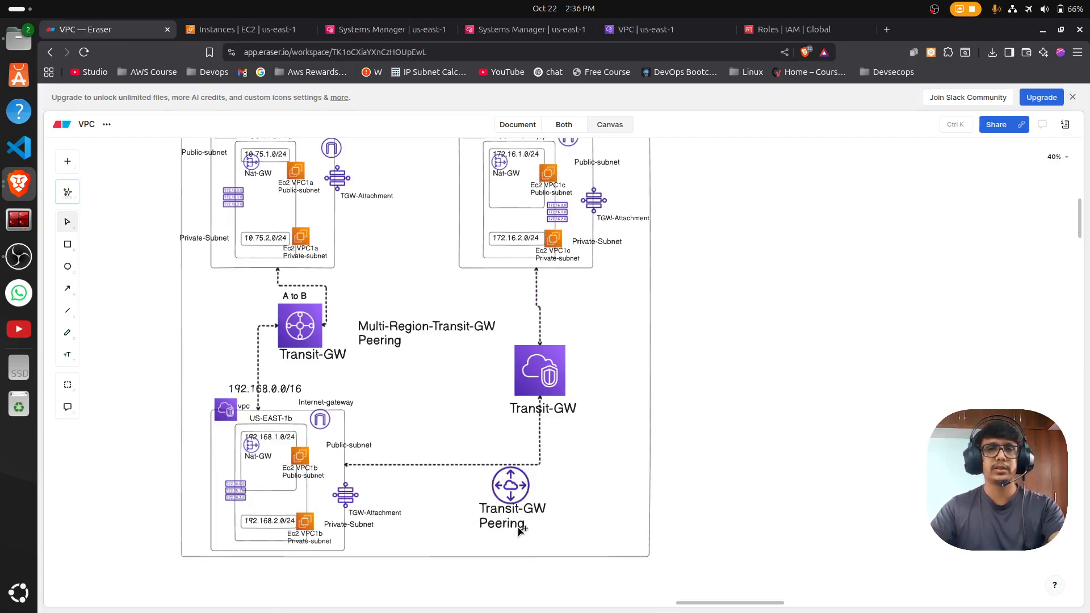
key(alt+Tab)
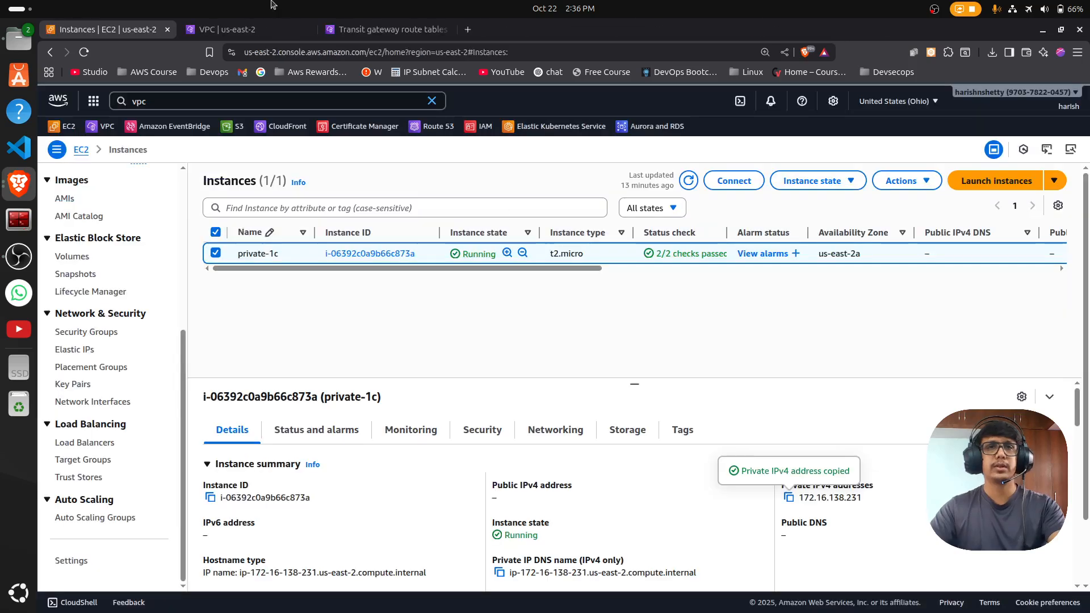
key(alt+Tab)
click(386, 29)
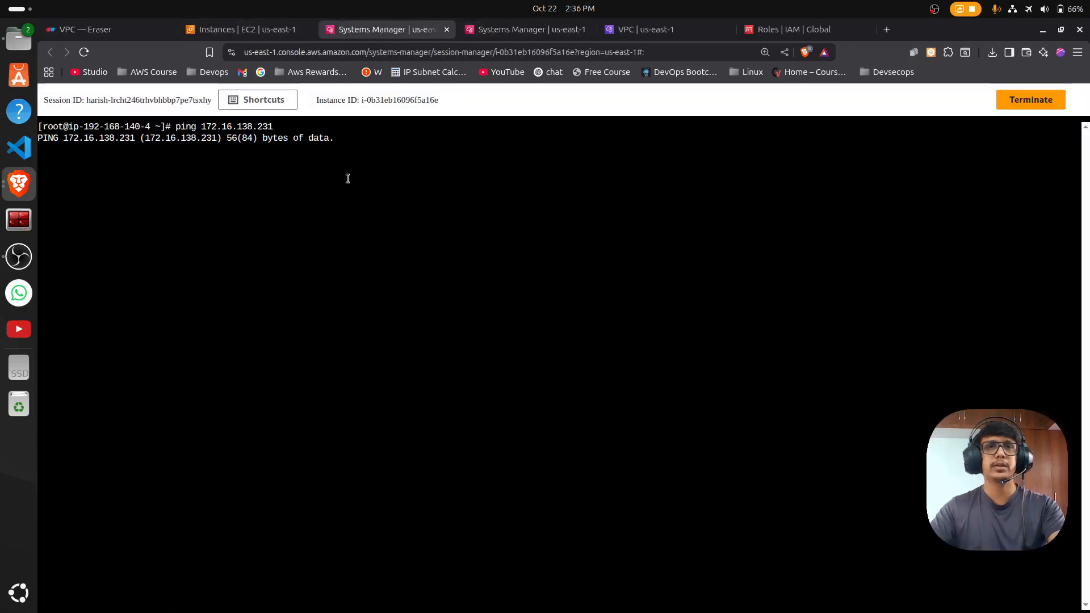
Step: Open the list of transit gateway attachments in the N. Virginia VPC console
click(639, 33)
scroll(116, 278, down, 15)
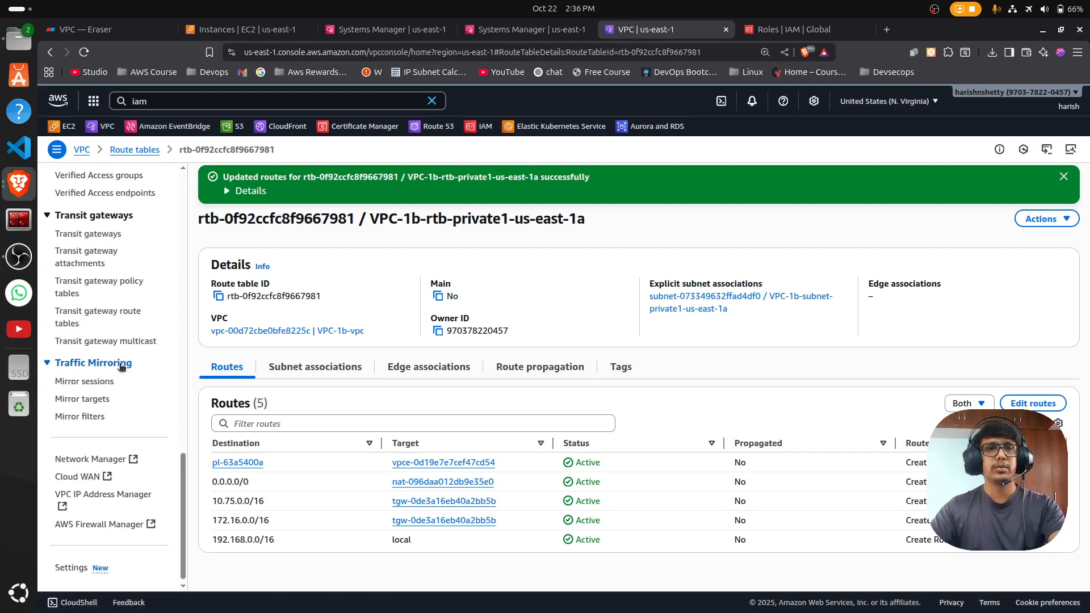
scroll(125, 368, up, 3)
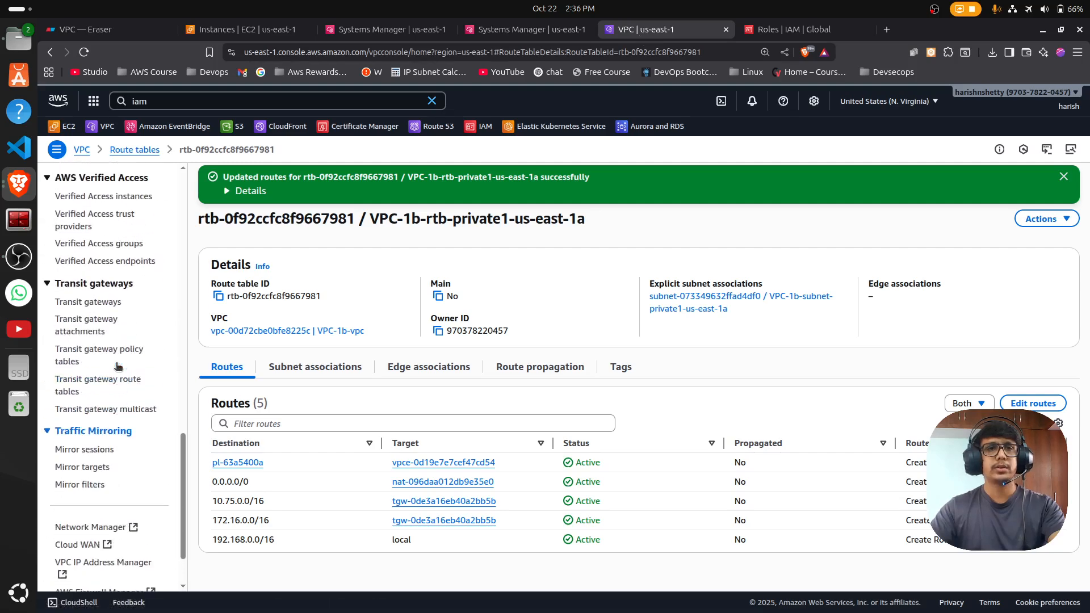
click(89, 329)
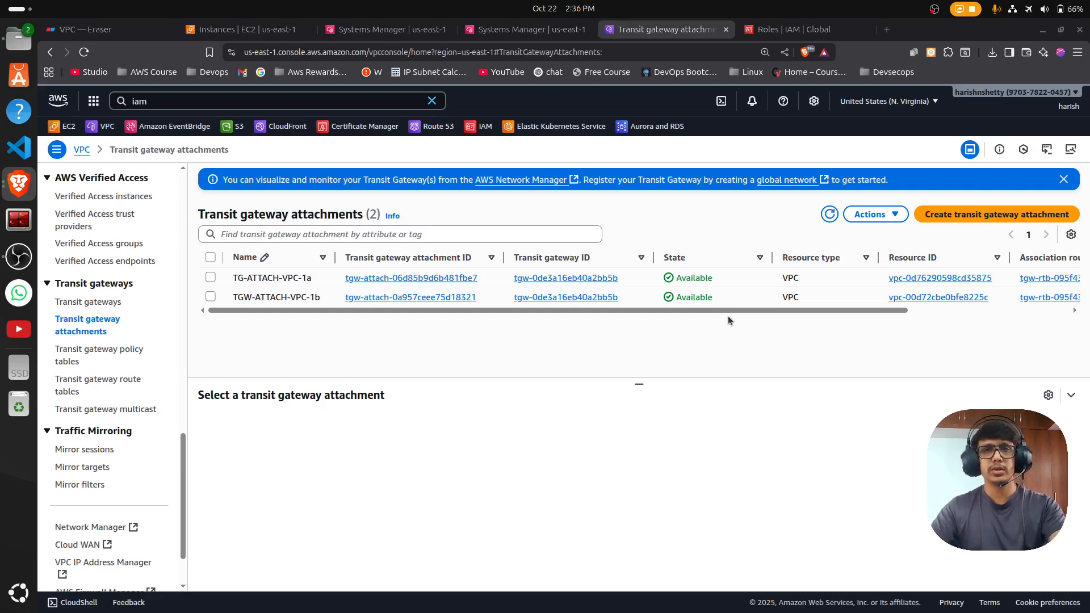
Step: Switch to the Ohio VPC console and open its list of transit gateway attachments
key(alt+Tab)
click(497, 309)
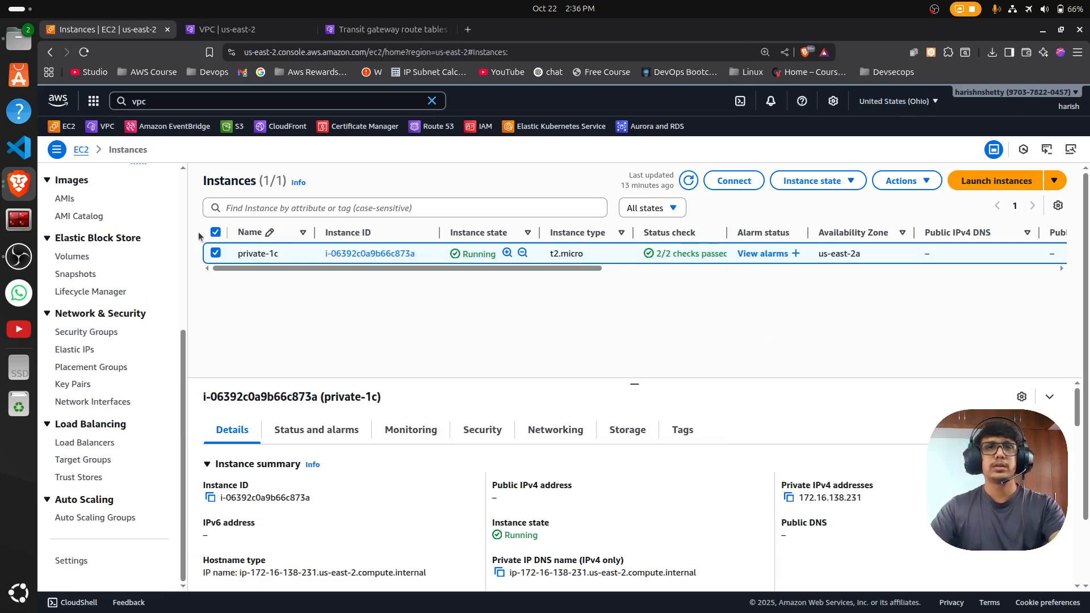
key(ctrl+Tab)
scroll(113, 397, down, 10)
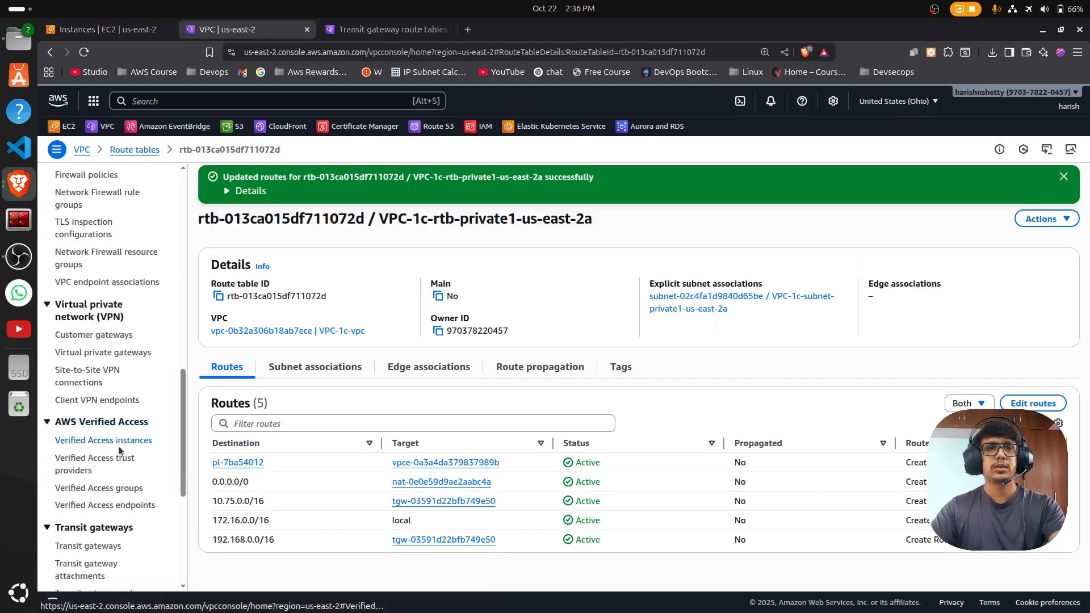
scroll(118, 449, down, 5)
scroll(119, 442, up, 3)
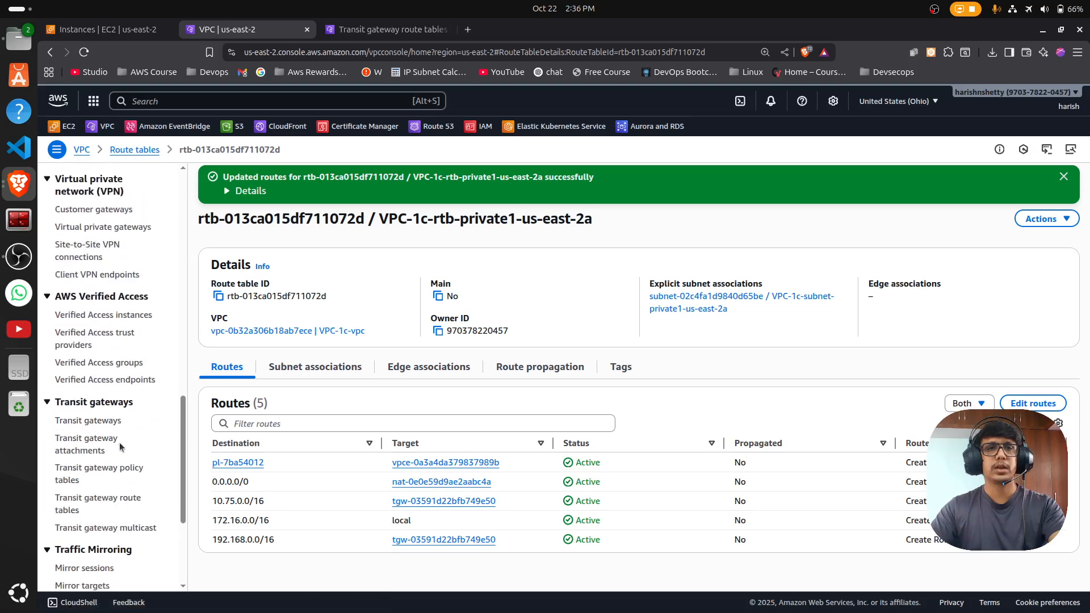
click(83, 445)
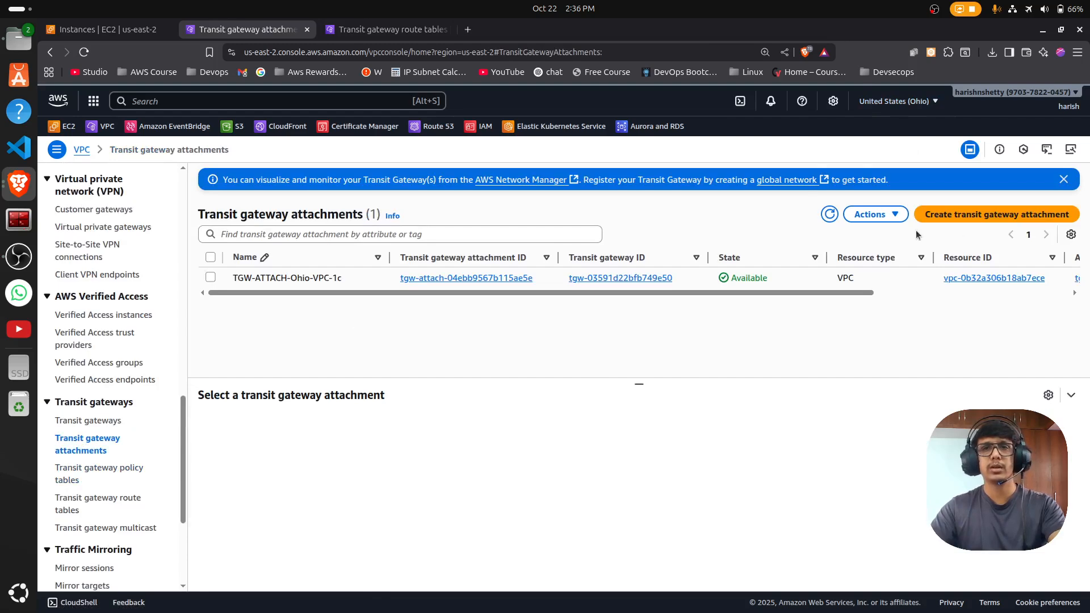
Step: Start a new transit gateway attachment in Ohio and name it TGW-ATTACH-Ohio-PEERING
click(965, 216)
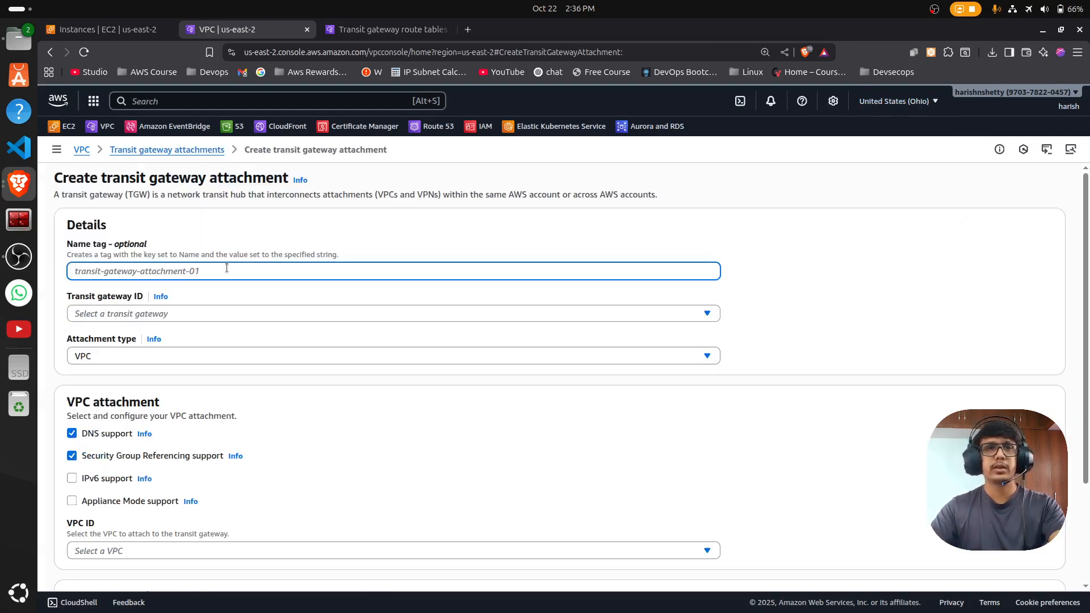
text(TGW-ATTACH-Ohio-PEER)
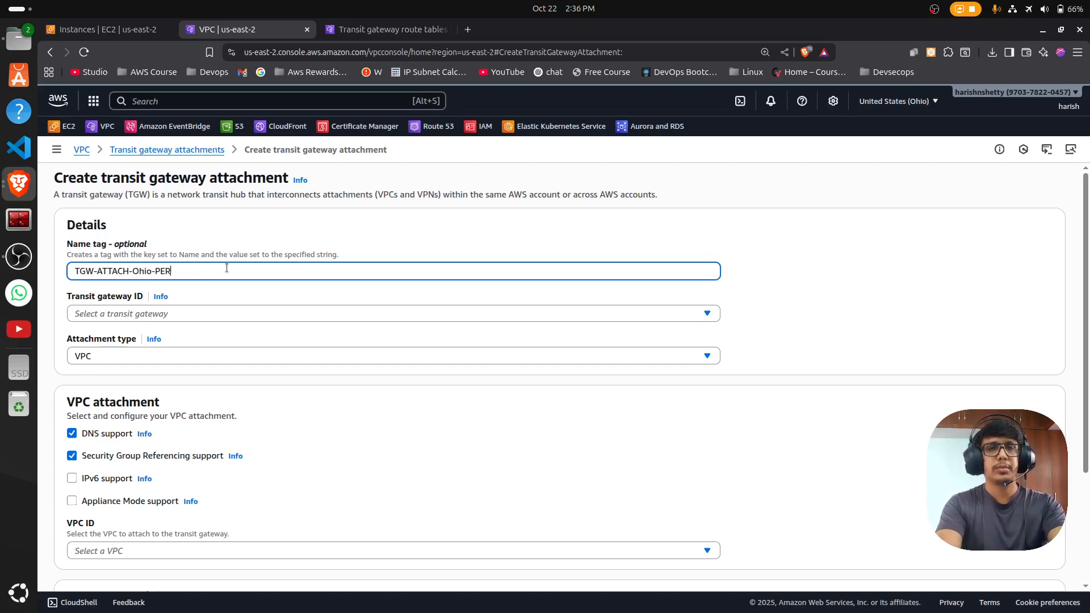
text(ING)
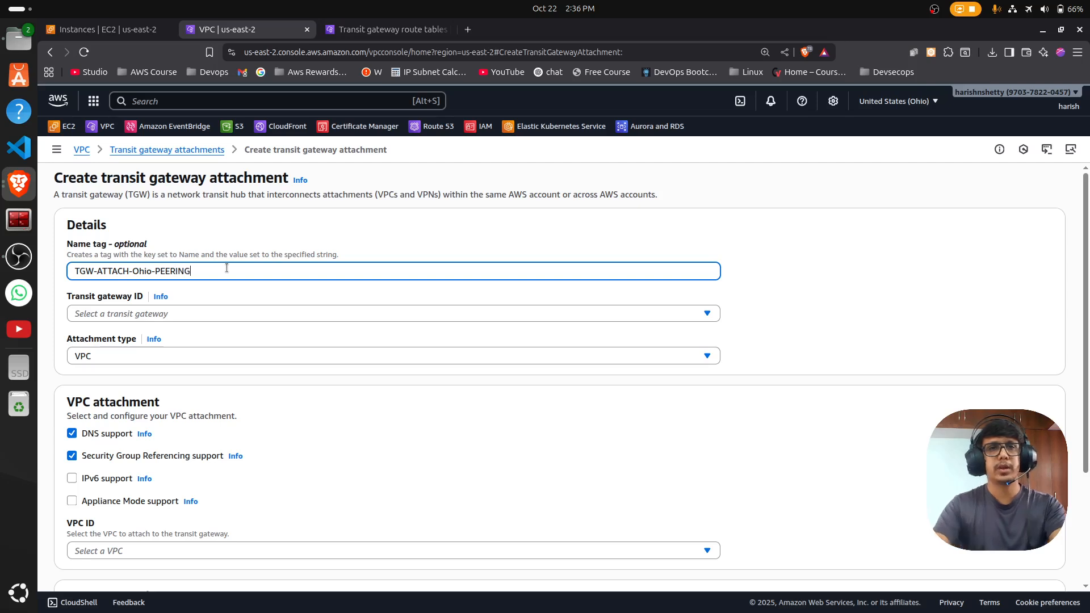
key(ctrl+a)
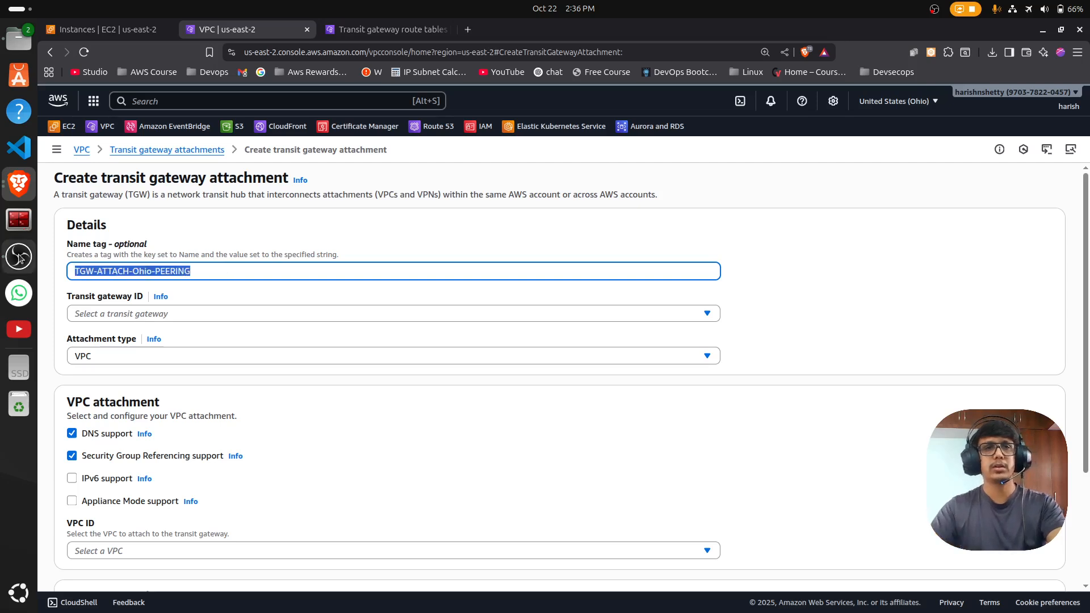
Step: Select transit gateway tgw-03591d22bfb749e50 (TGW-Ohio) for the attachment and set its attachment type to Peering Connection
click(179, 315)
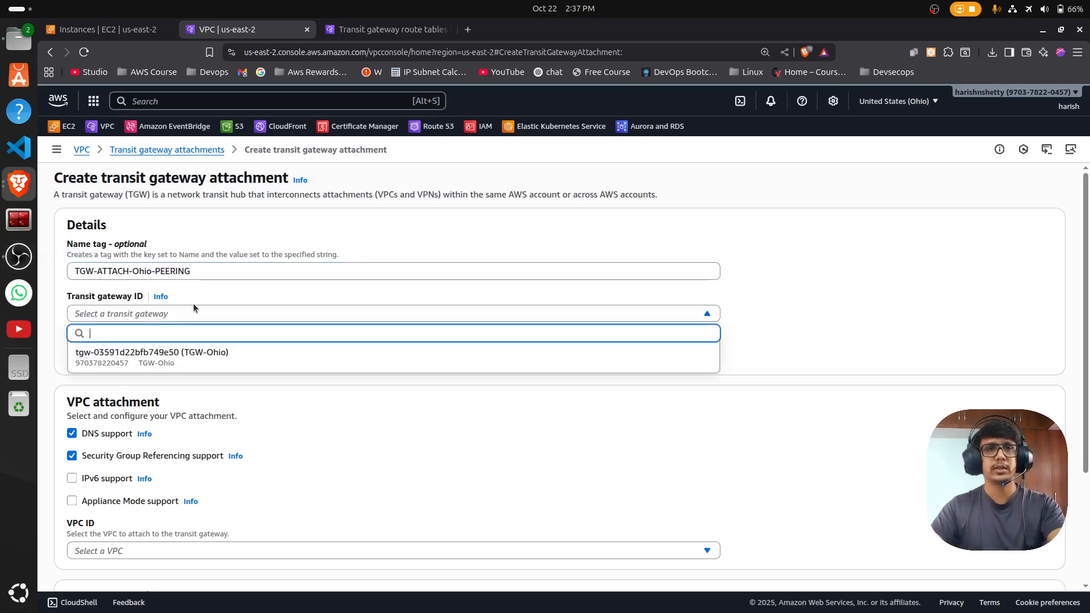
click(215, 361)
click(118, 356)
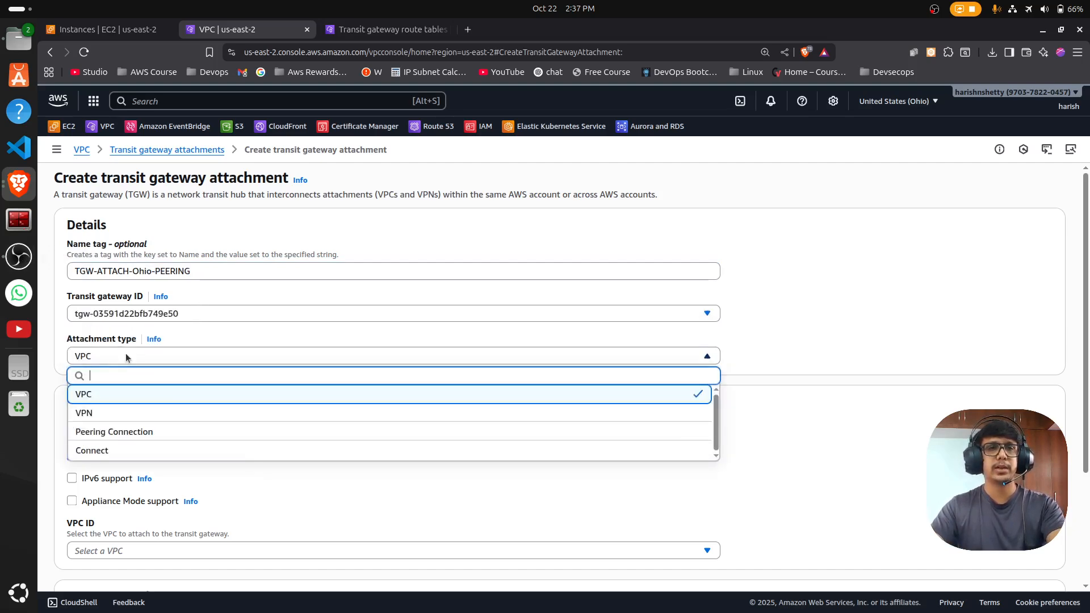
click(133, 437)
scroll(309, 427, down, 3)
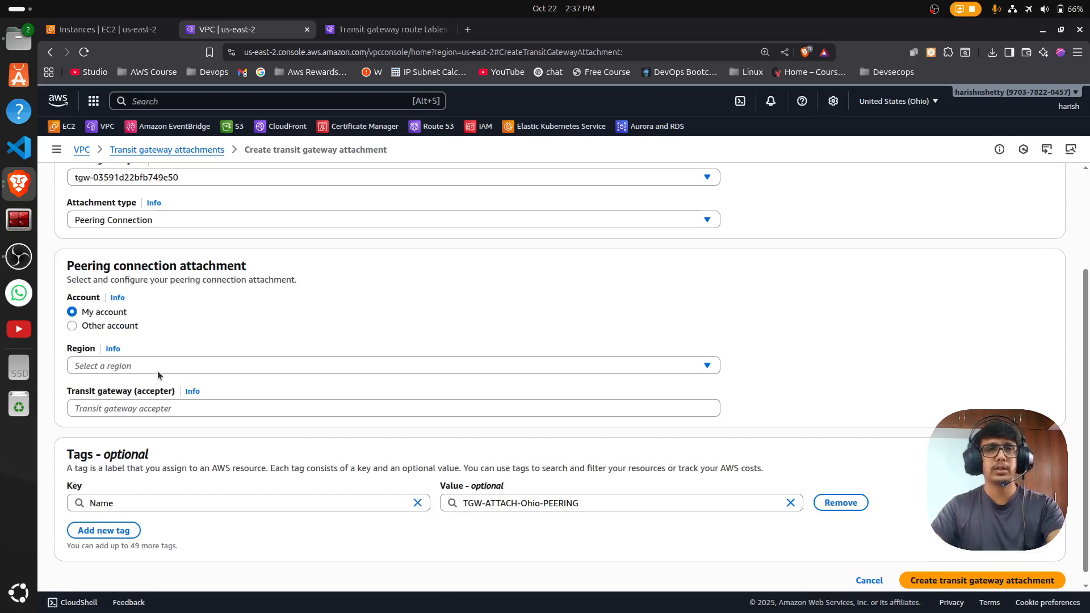
Step: Set the peering region to United States (N. Virginia) and enter TGW-NV's copied ID, tgw-0de3a16eb40a2bb5b, as the accepter transit gateway
click(128, 366)
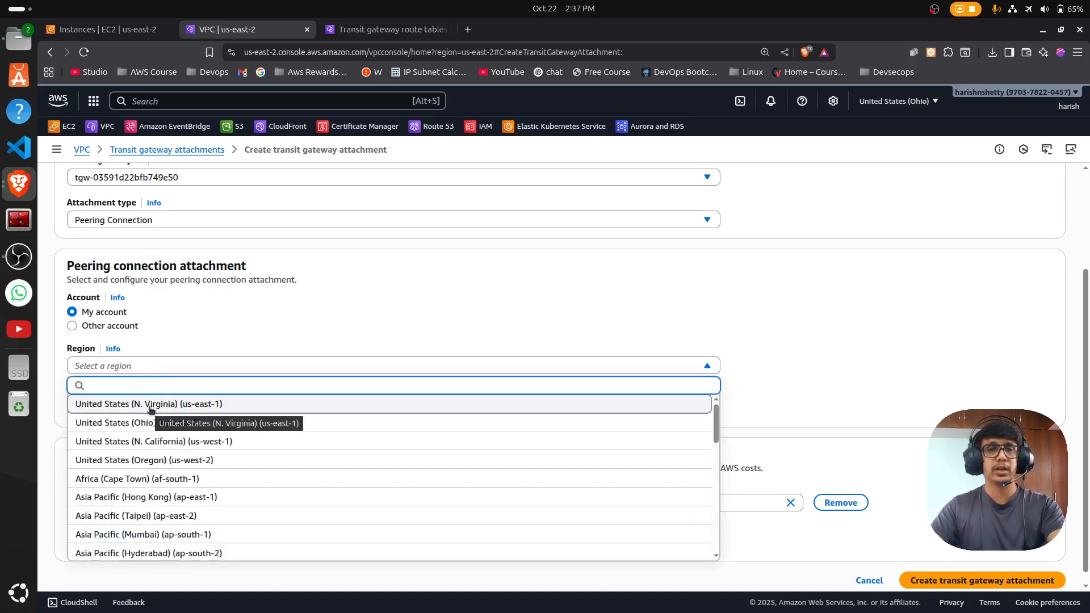
click(238, 405)
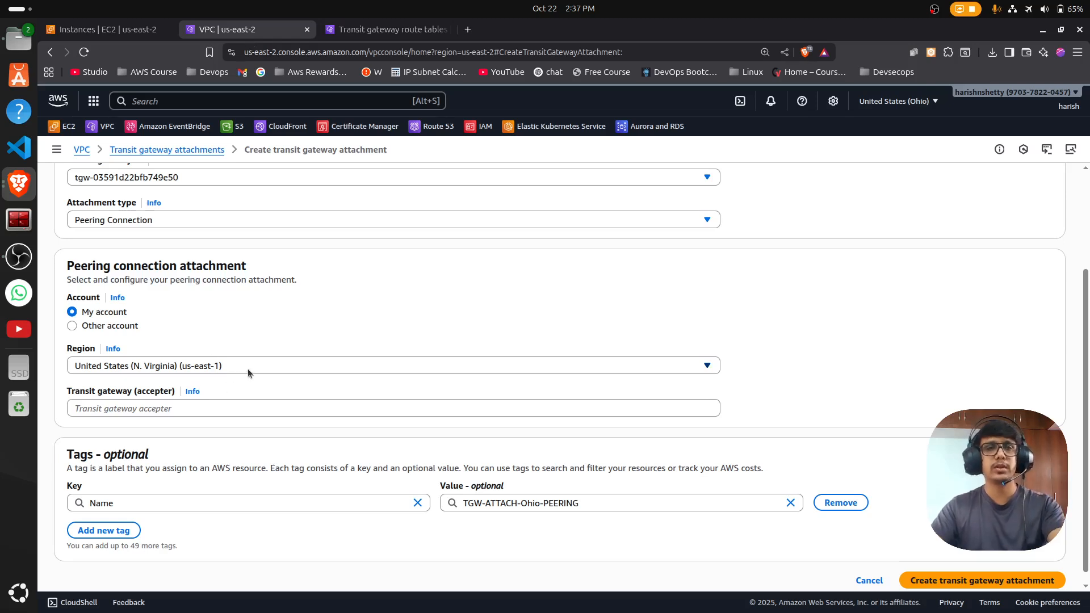
scroll(170, 386, down, 1)
click(149, 396)
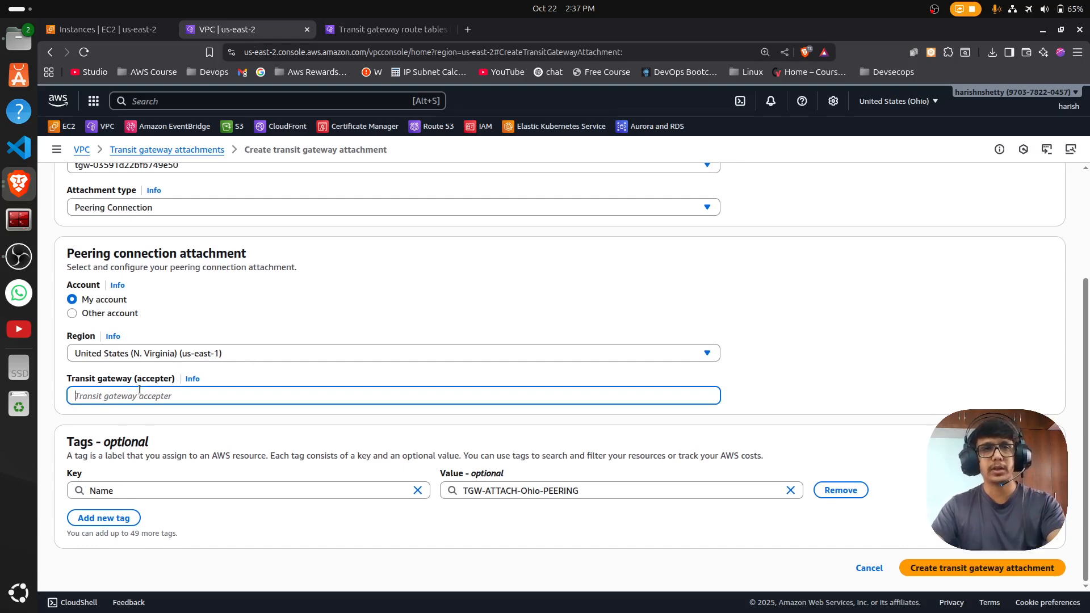
key(alt+Tab)
click(105, 303)
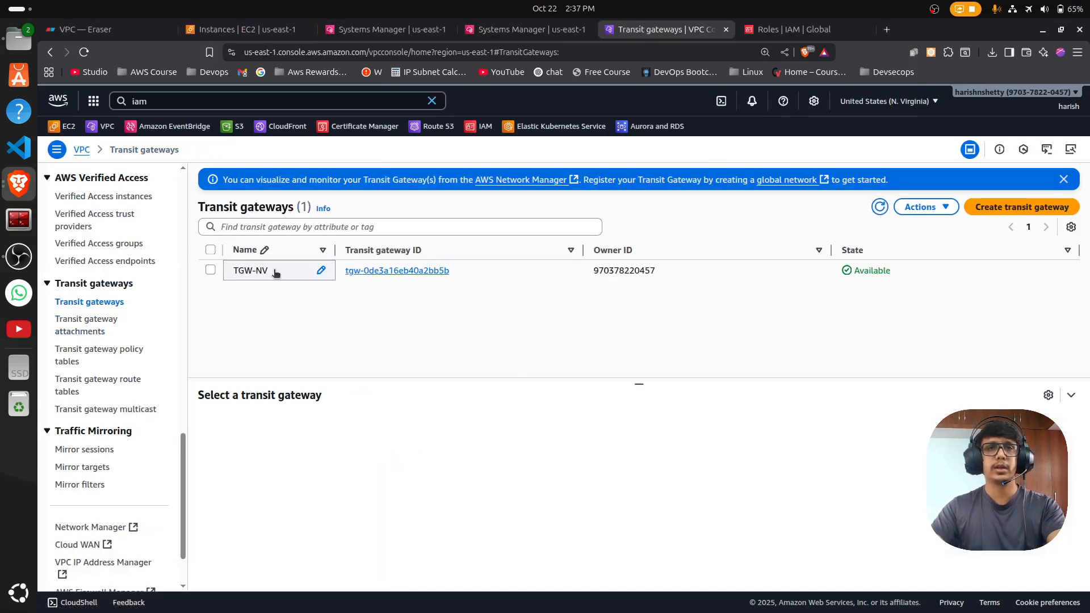
drag(433, 272, 340, 271)
key(ctrl+c)
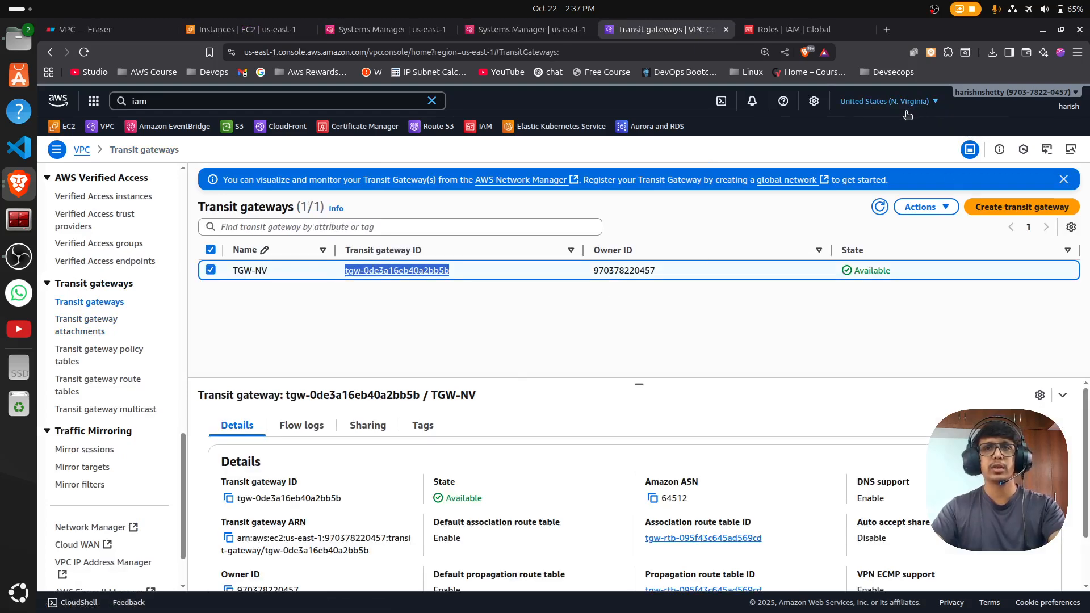
key(alt+Tab)
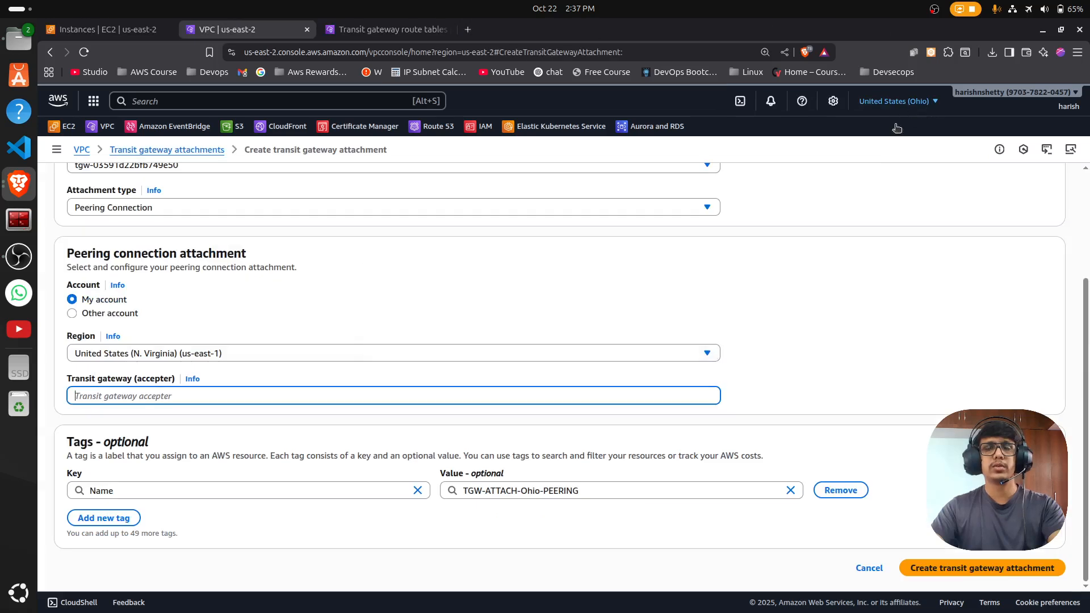
key(ctrl+v)
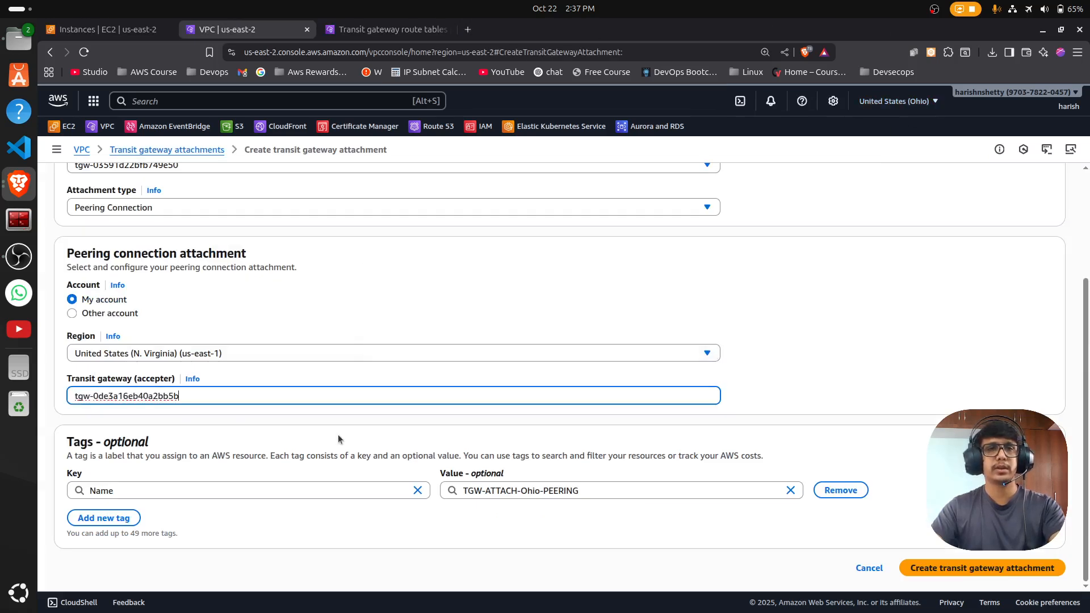
Step: Open and refresh the N. Virginia transit gateway attachments list to check for the peering request
click(945, 570)
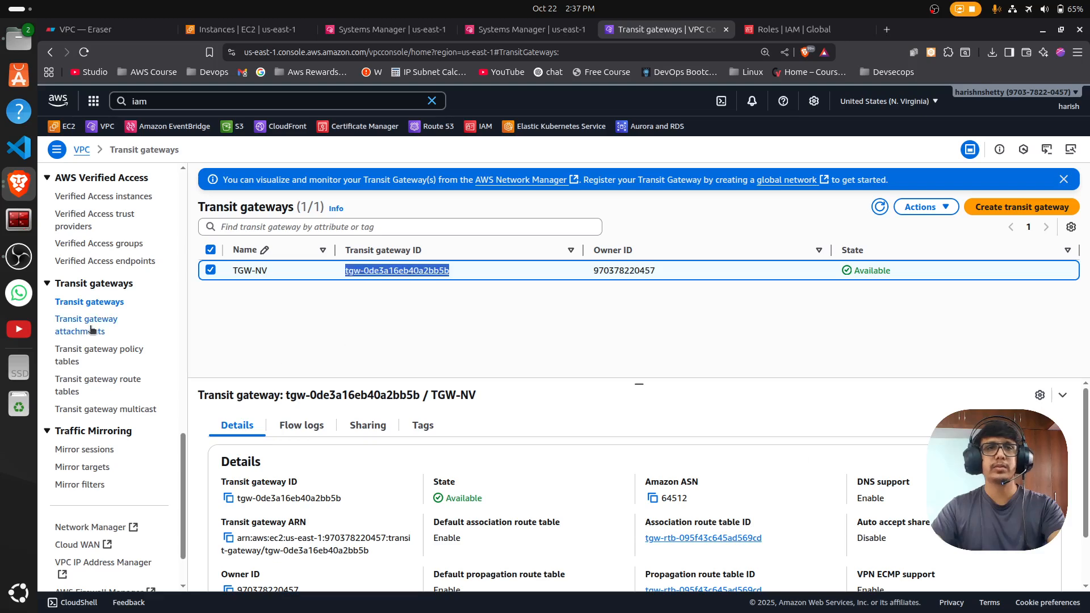
click(91, 330)
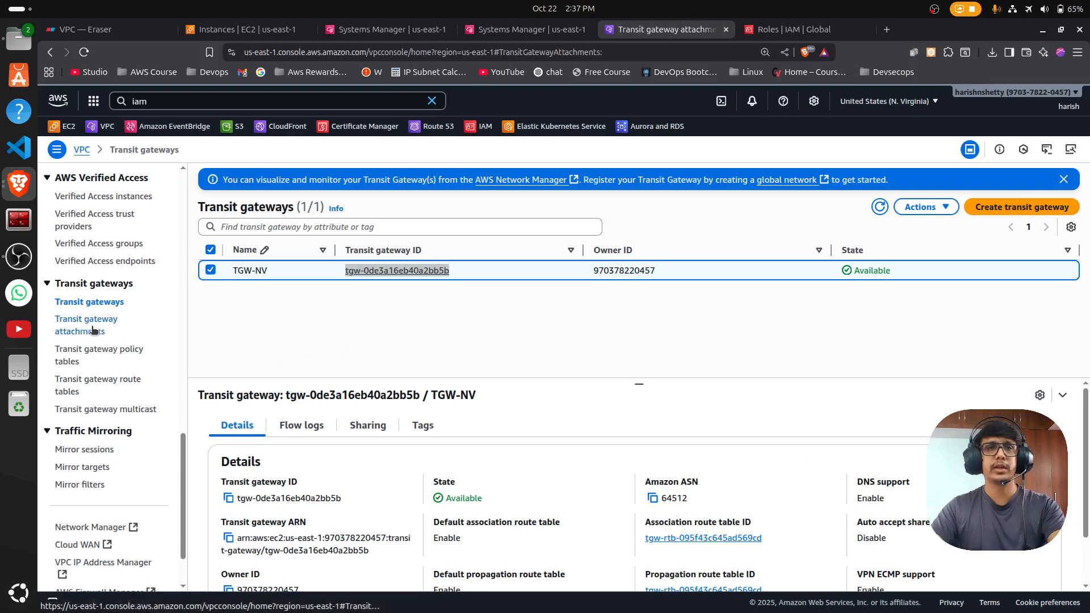
click(832, 215)
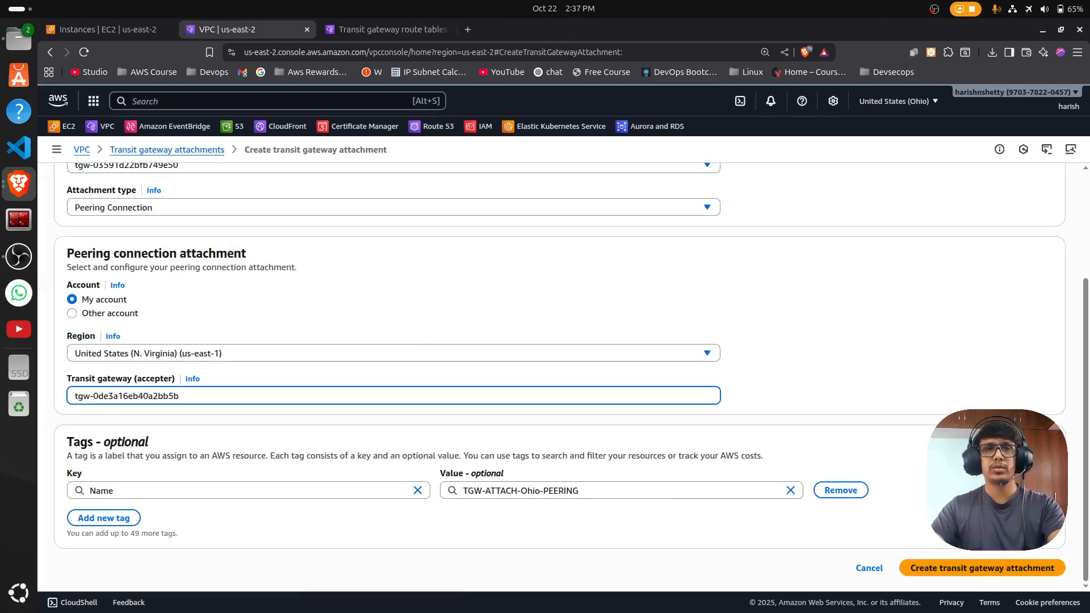
Step: Create the TGW-ATTACH-Ohio-PEERING attachment, refresh the Ohio attachments list and check its state
click(947, 569)
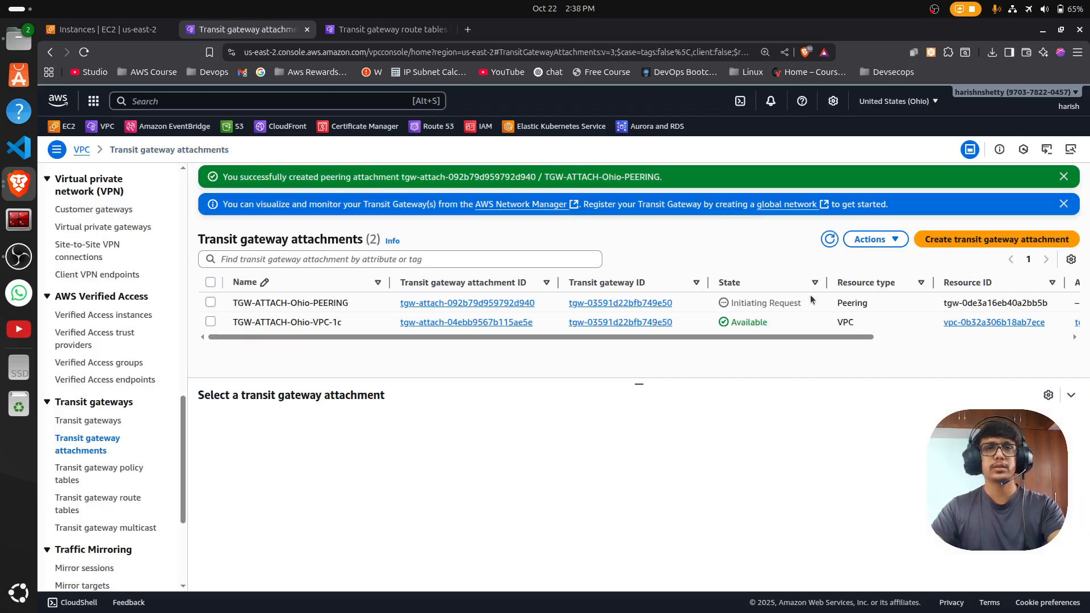
click(830, 239)
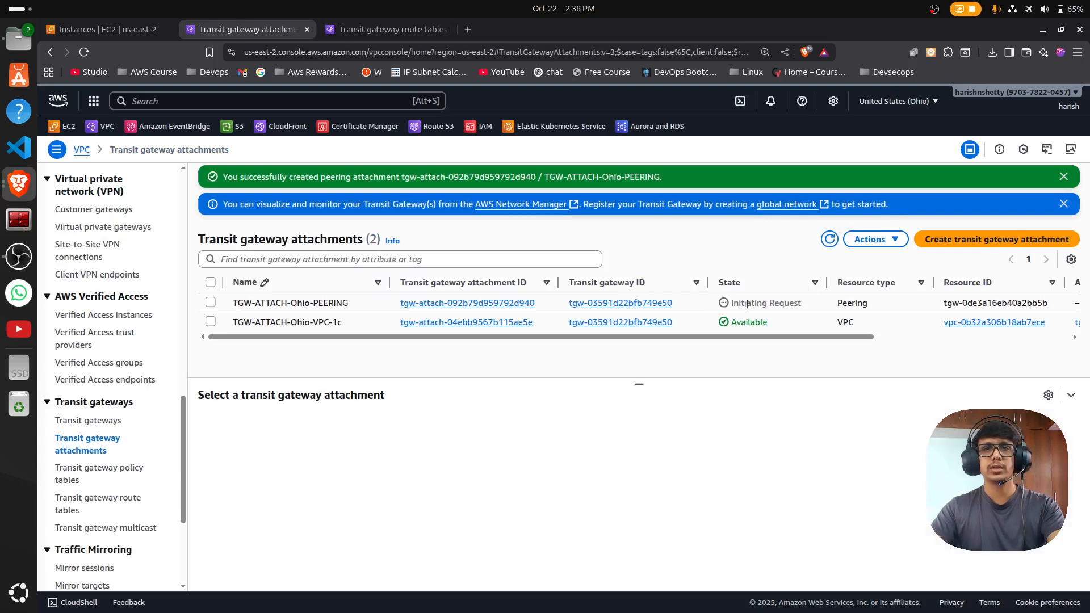
click(731, 304)
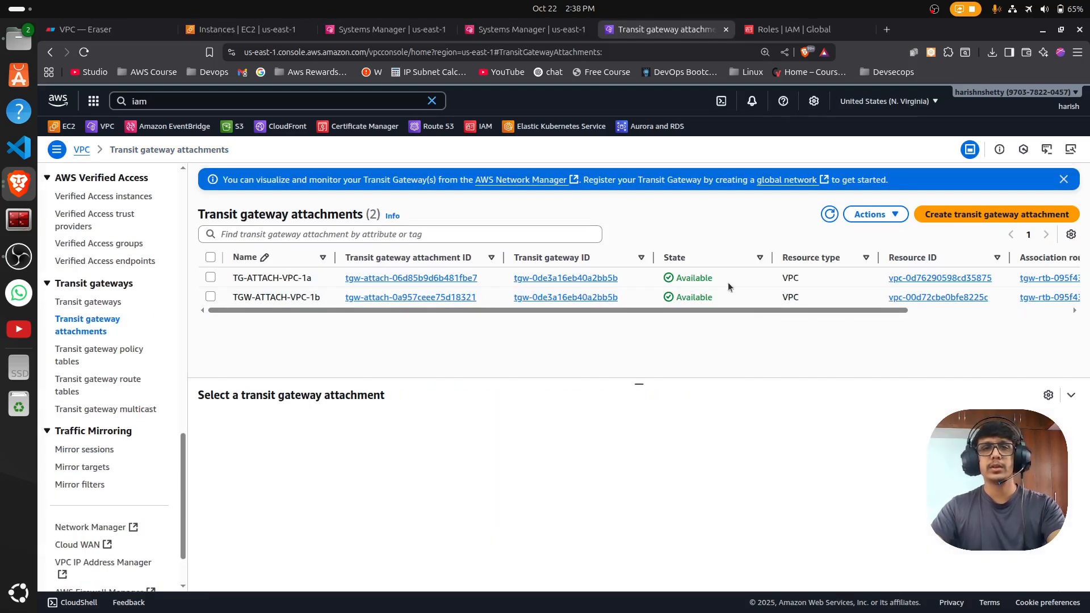
Step: Refresh the N. Virginia transit gateway attachments list and check the peering request's state and requester region
click(830, 215)
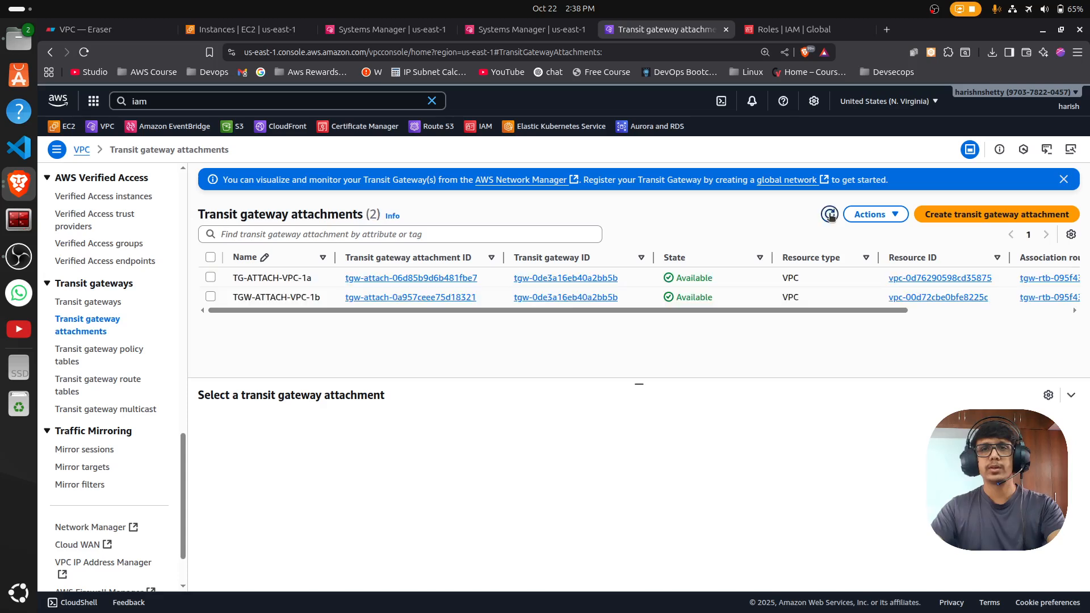
click(830, 215)
click(831, 214)
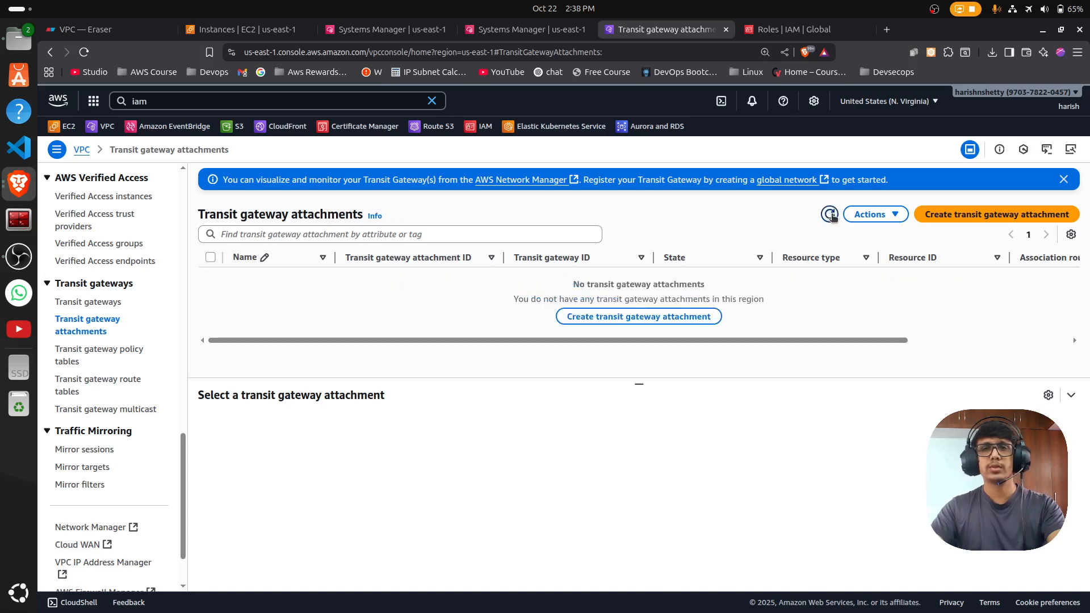
click(830, 215)
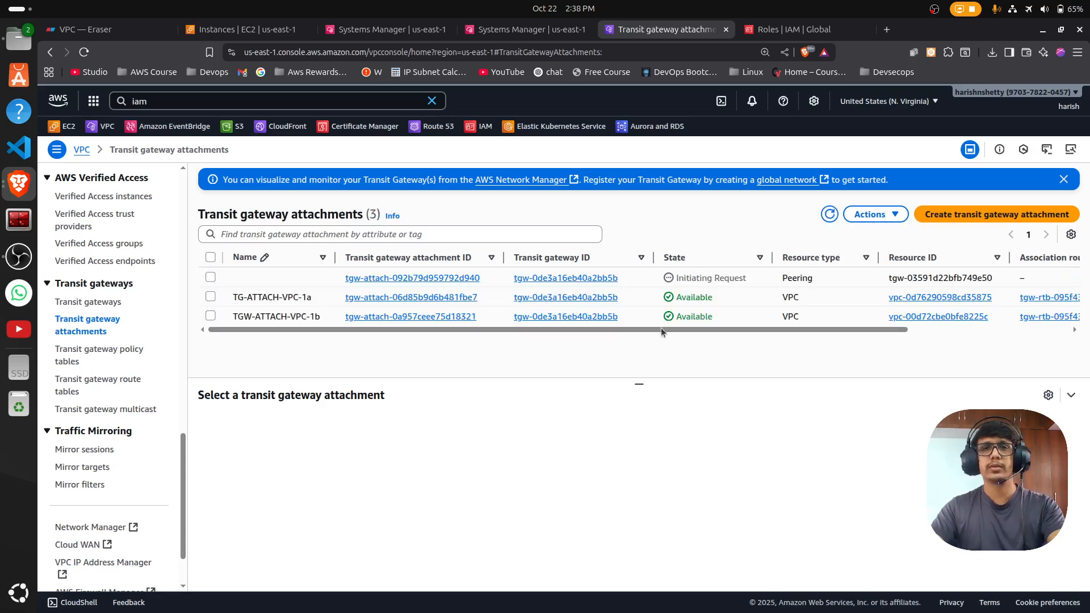
drag(676, 278, 790, 290)
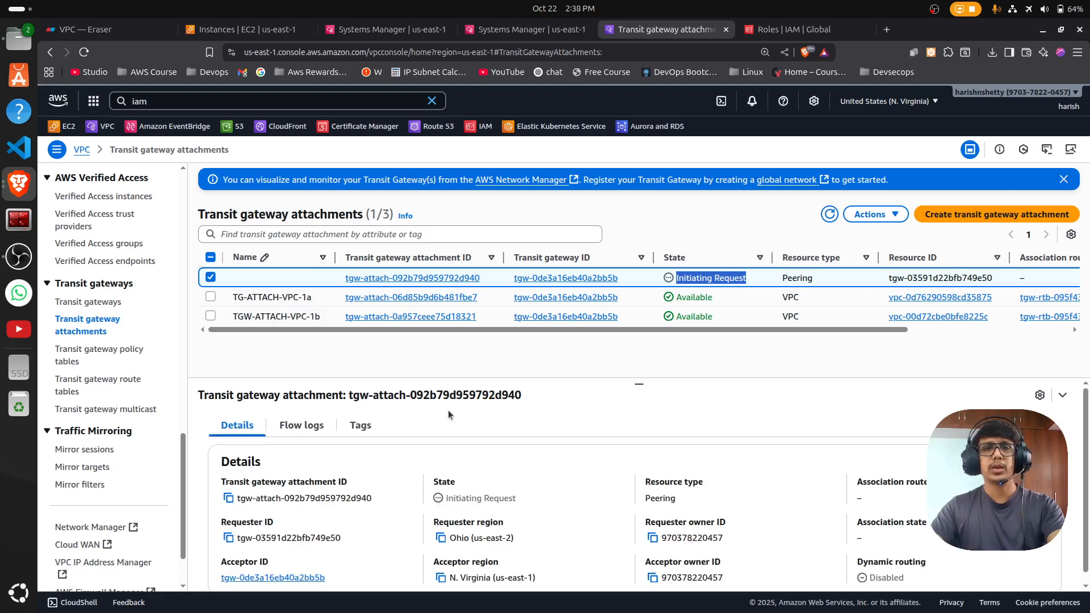
drag(430, 523, 515, 544)
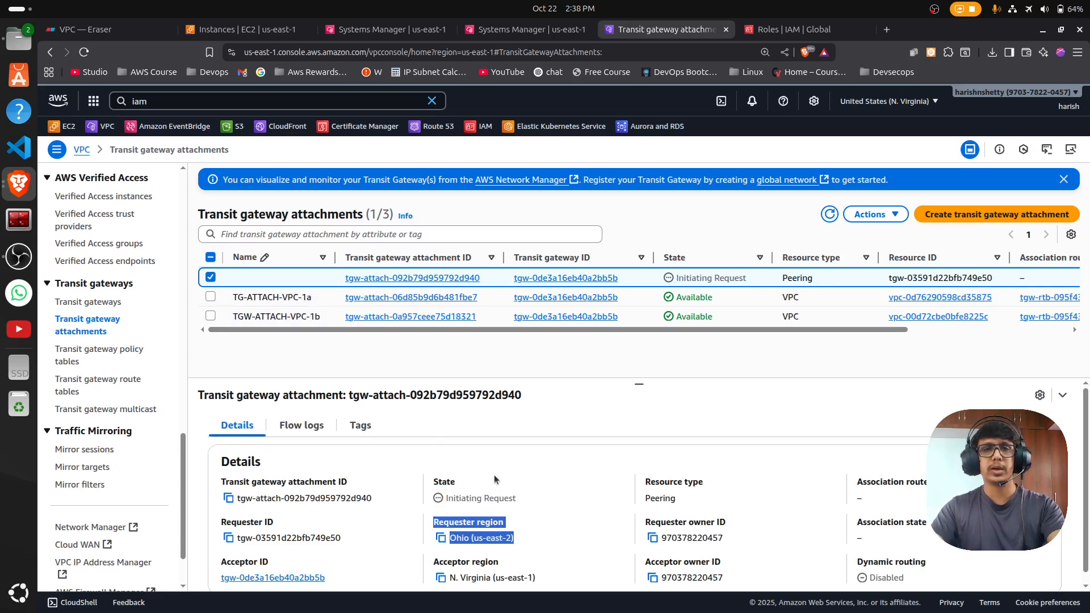
Step: Accept the peering attachment tgw-attach-092b79d959792d940 in N. Virginia and refresh the attachments list
click(876, 216)
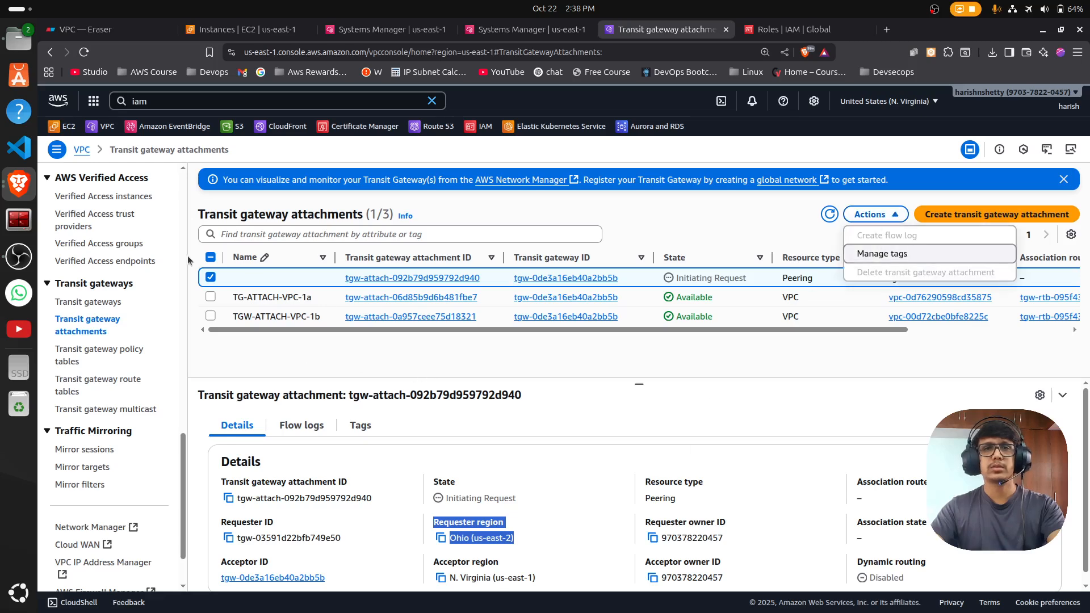
click(211, 259)
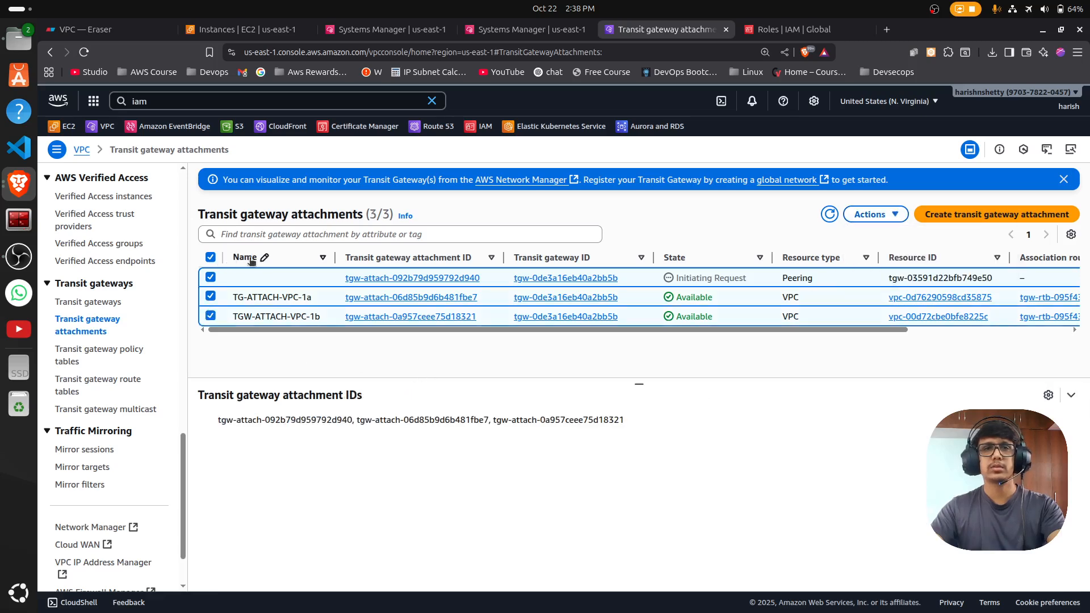
click(211, 258)
click(829, 214)
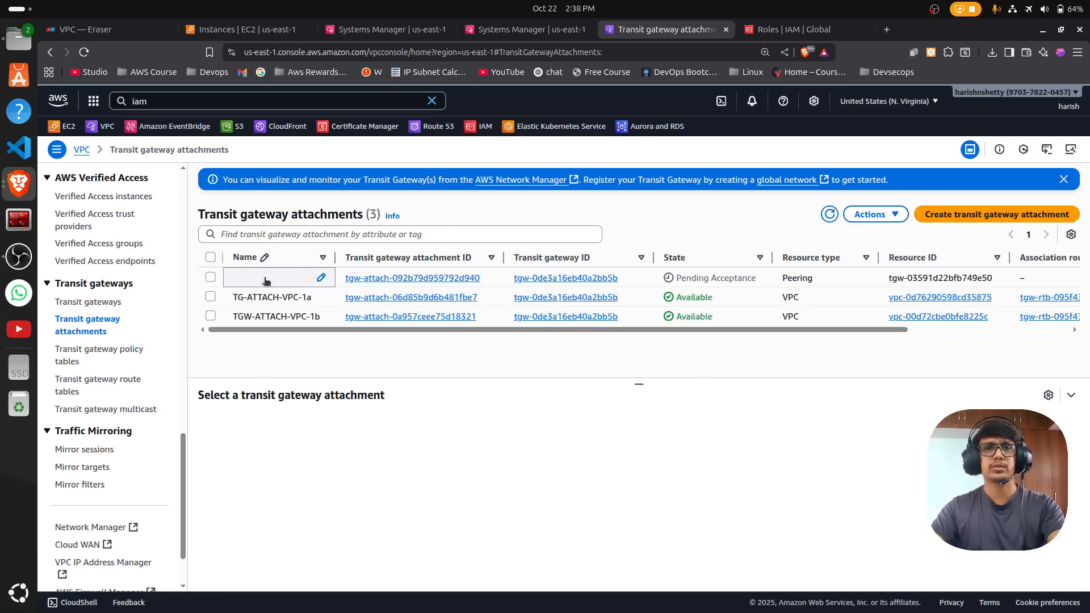
click(266, 281)
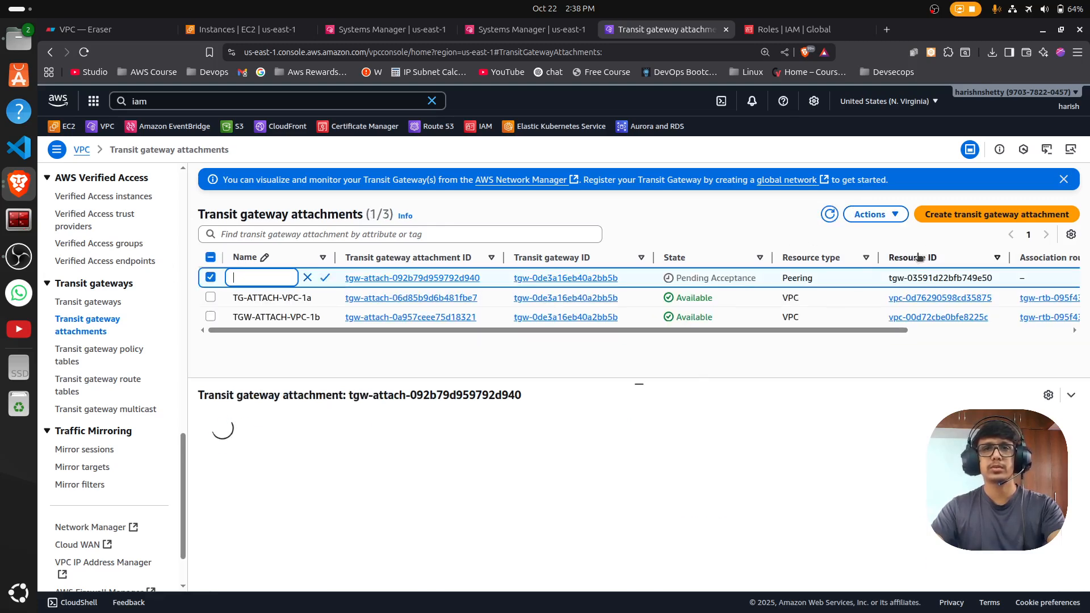
click(874, 215)
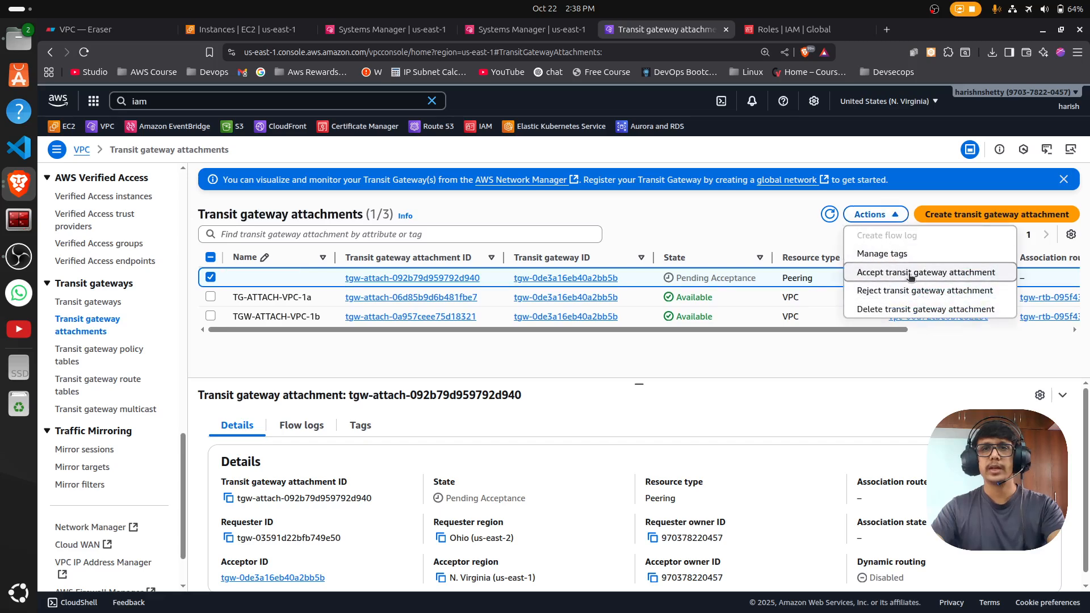
click(947, 276)
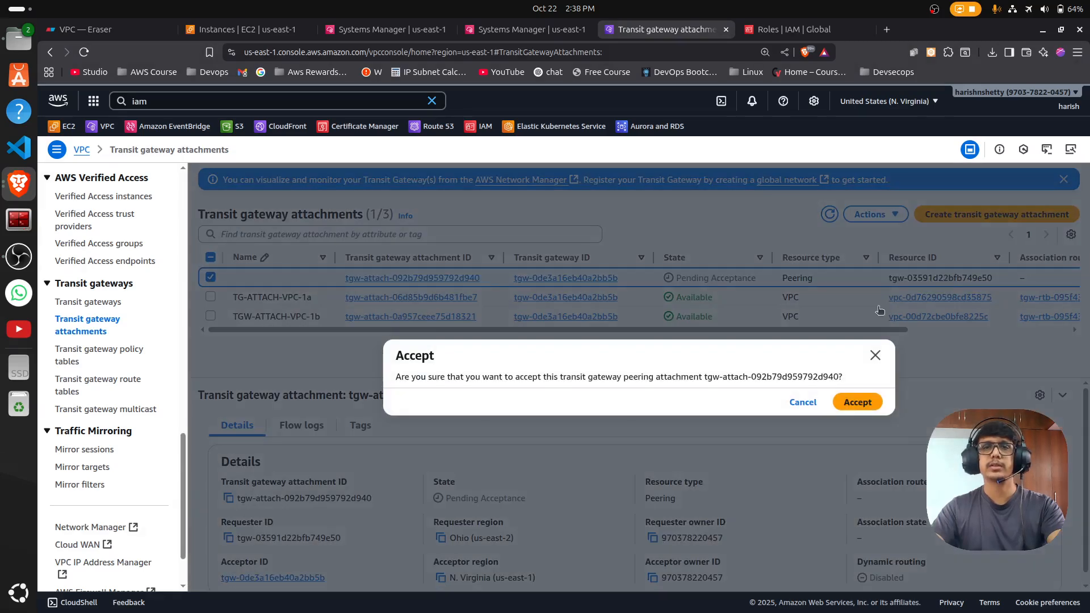
click(866, 404)
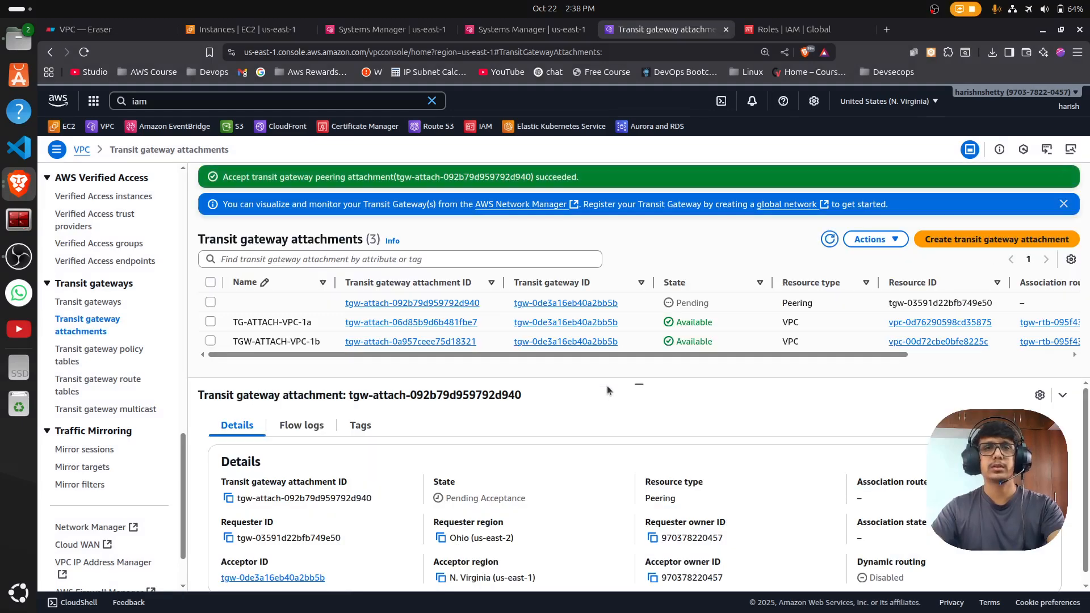
click(831, 239)
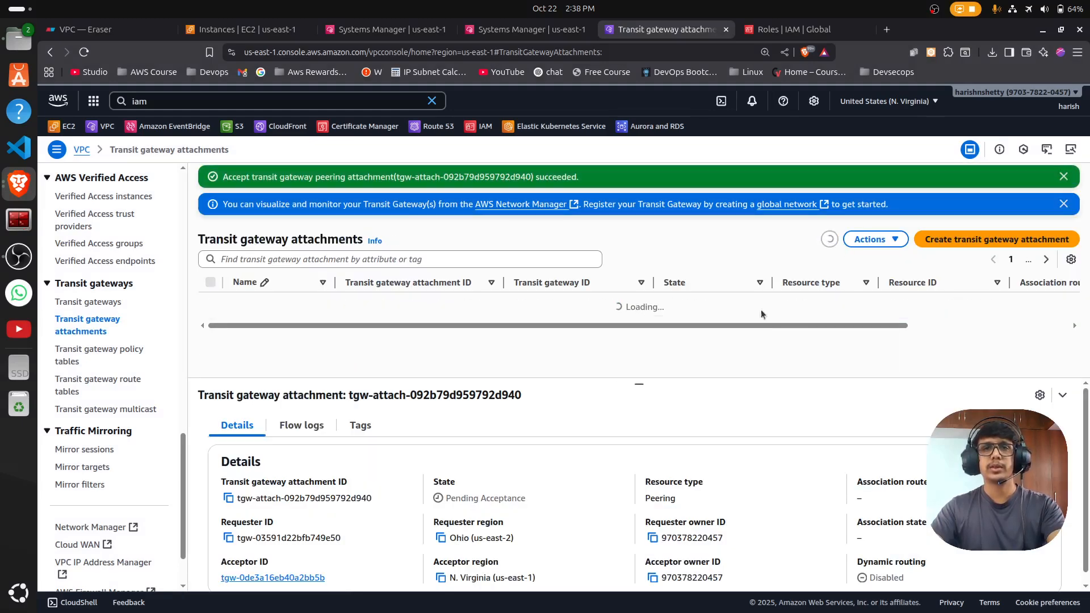
drag(643, 385, 643, 375)
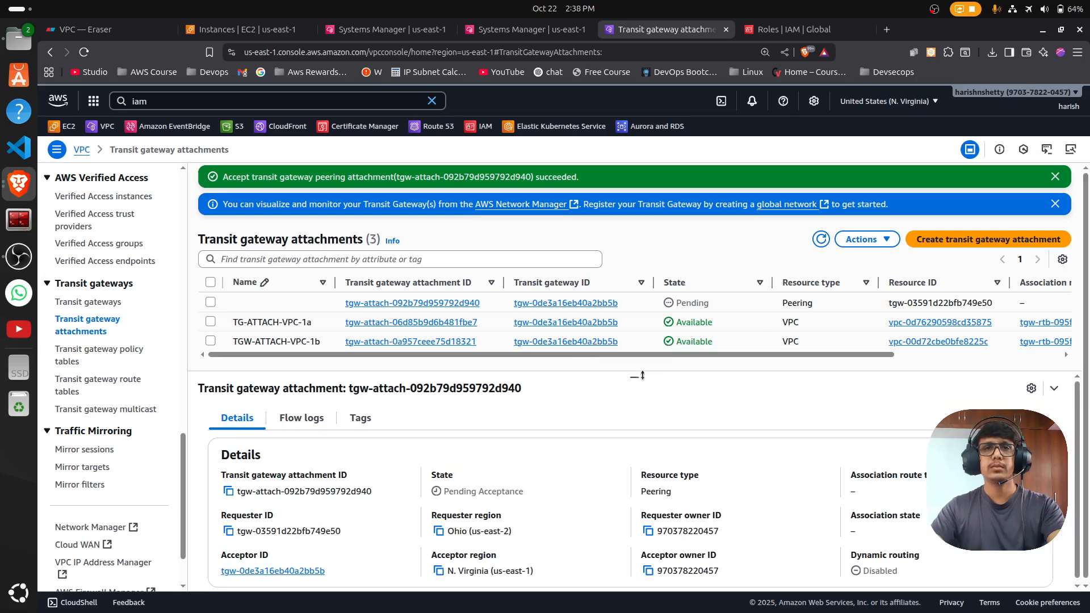
Step: Stop the running ping in the first Systems Manager session and ping 172.16.138.231 again
click(386, 29)
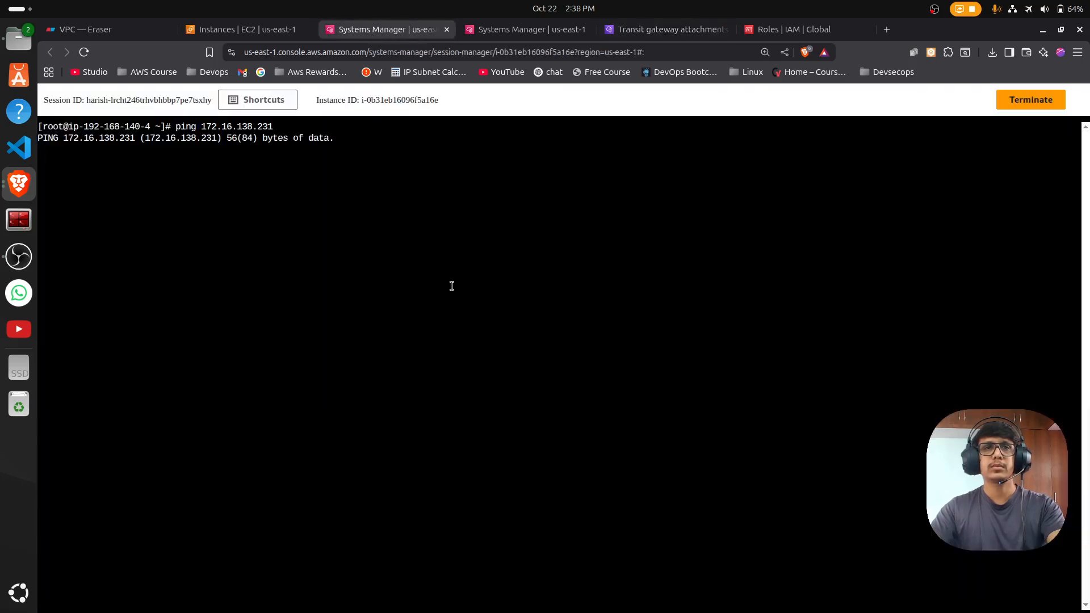
key(ctrl+c)
key(Up)
key(Return)
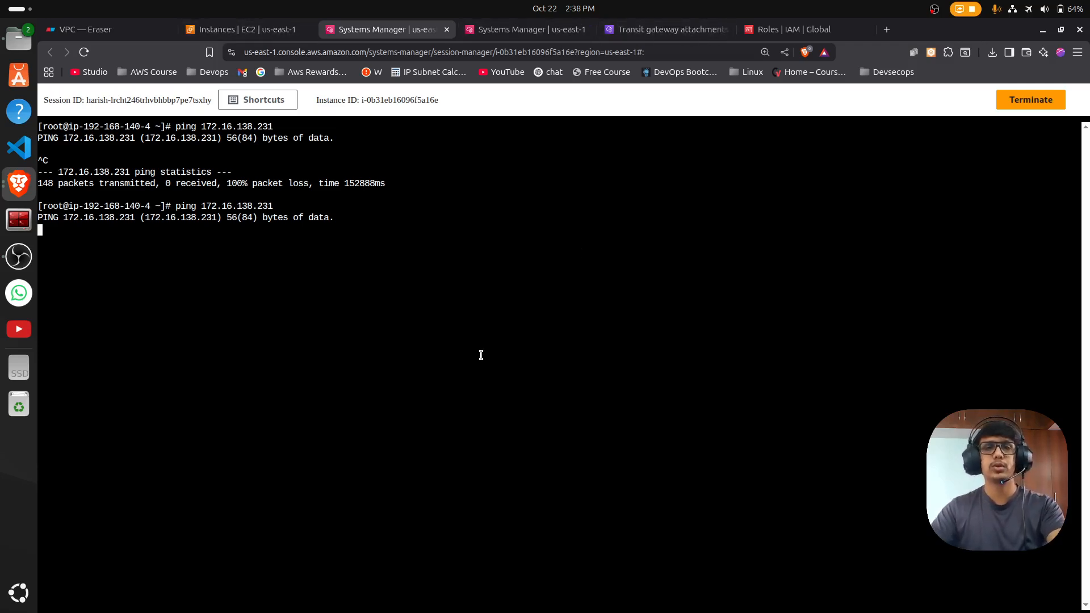
Step: Return to the N. Virginia attachments list, refresh it and check the peering attachment's state
click(654, 30)
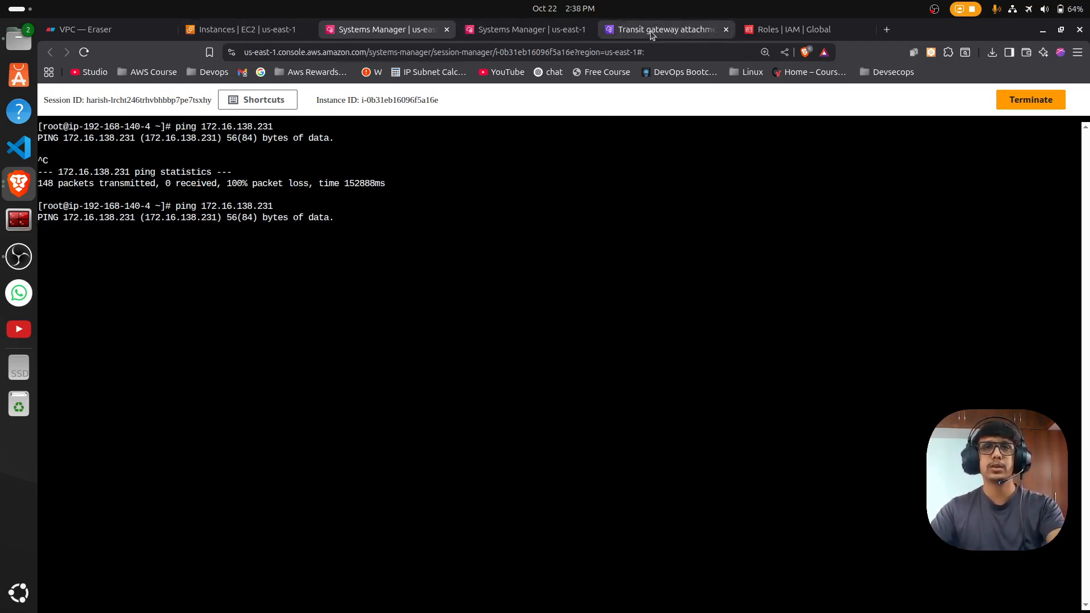
click(821, 239)
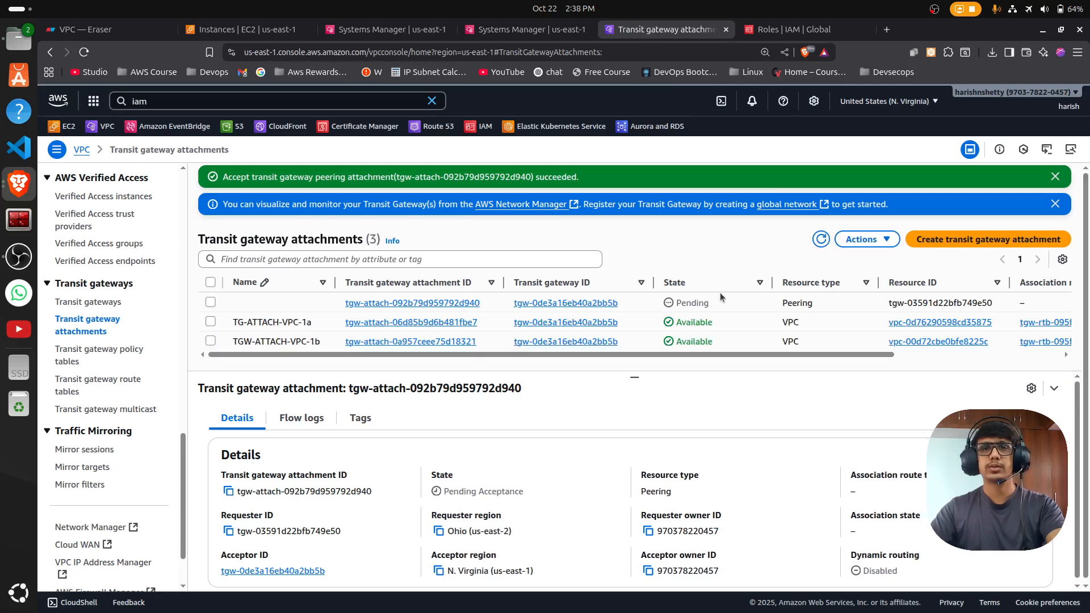
double_click(689, 304)
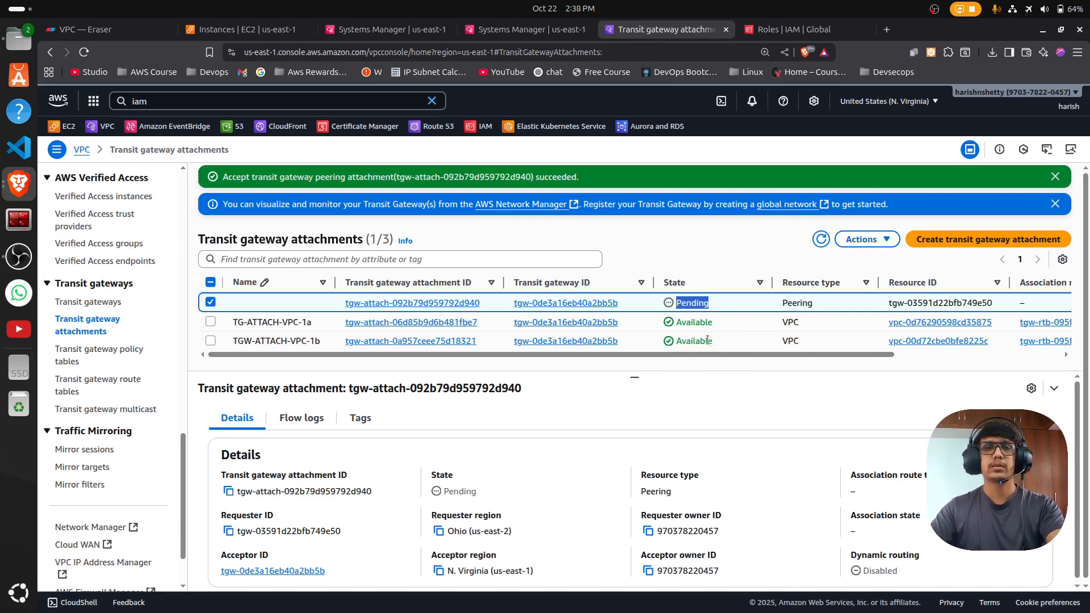
Step: Check the peering attachment's state in the Ohio window and again in N. Virginia, refreshing both attachments lists
key(alt+Tab)
key(alt+Tab)
key(alt+Tab)
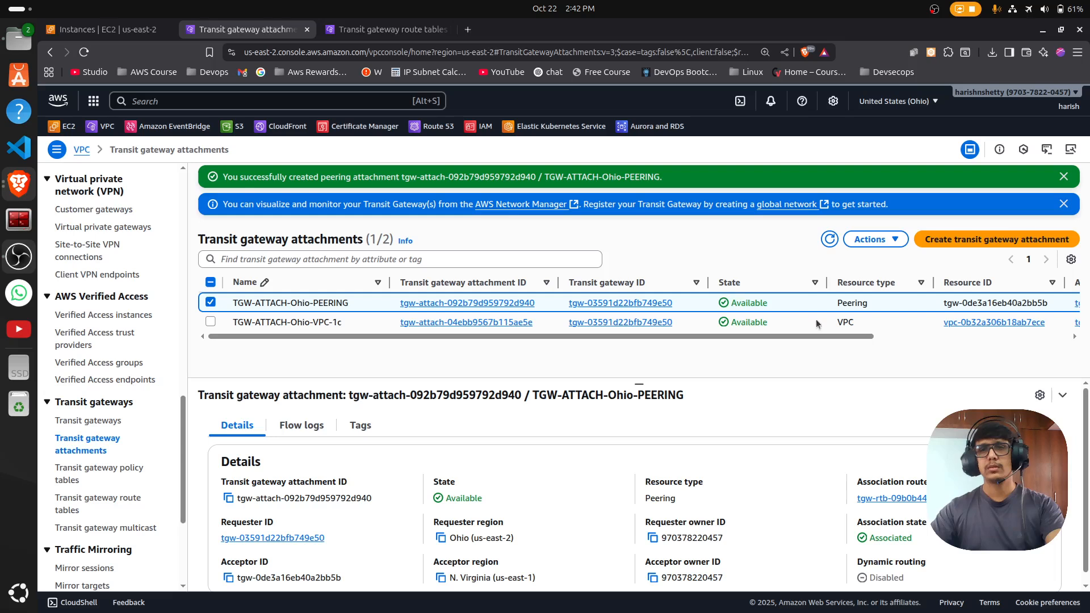
double_click(750, 303)
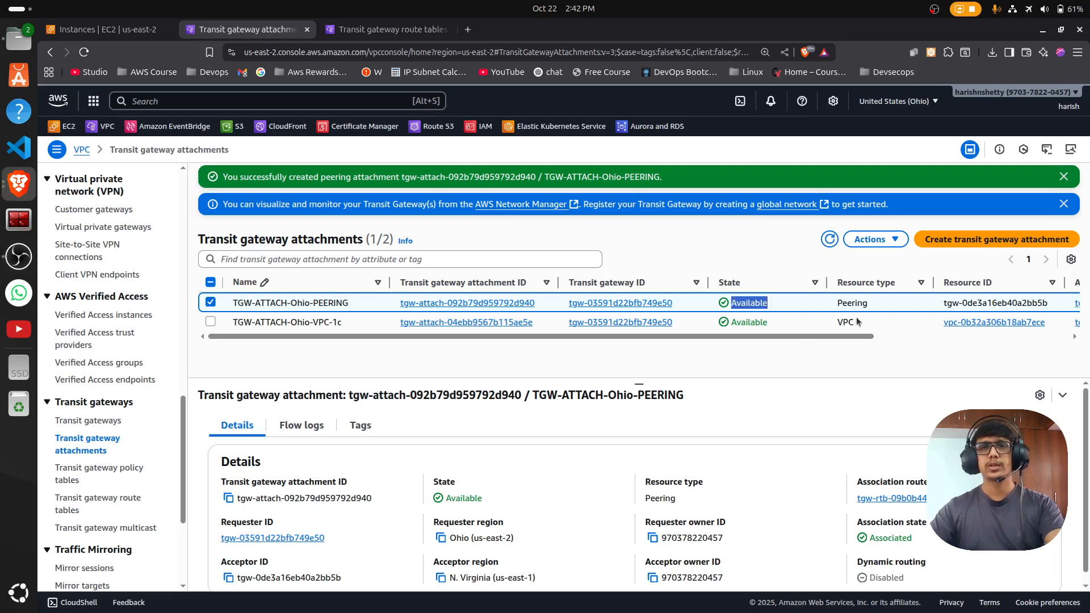
drag(838, 303, 862, 302)
click(830, 239)
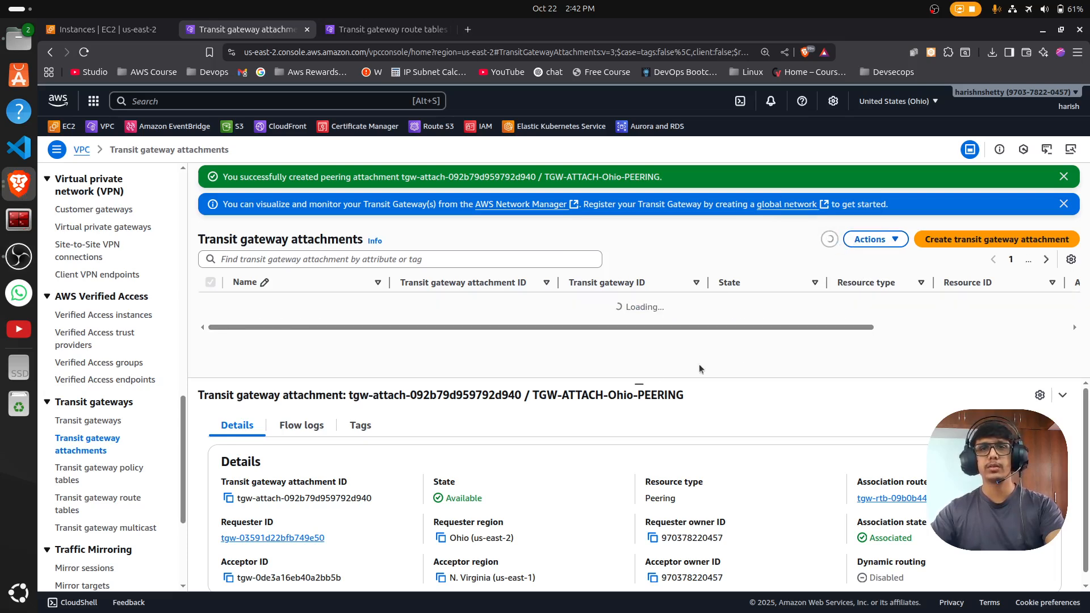
drag(640, 382, 641, 357)
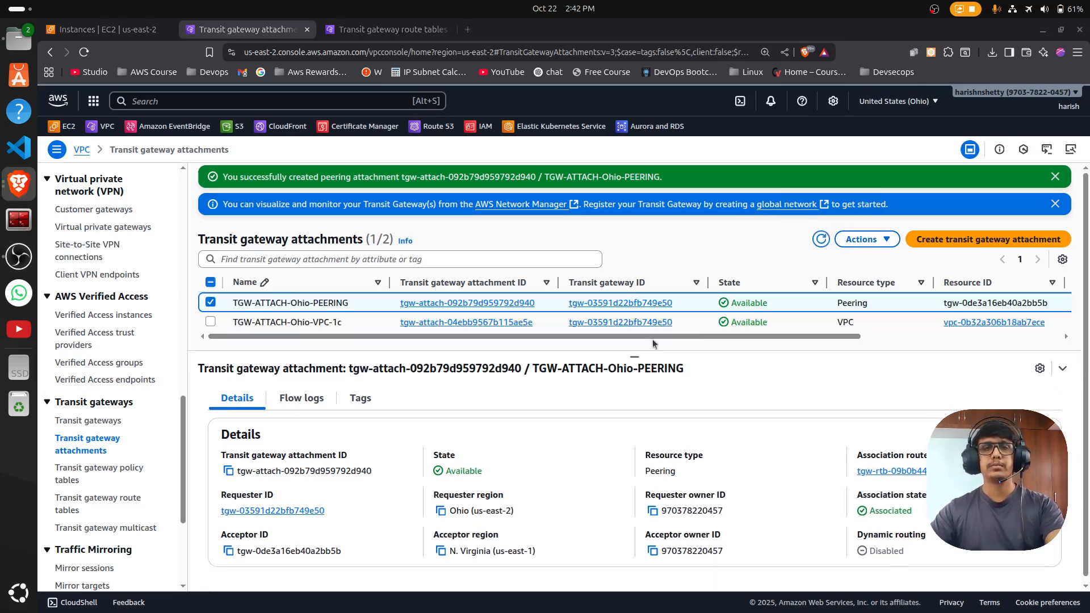
key(alt+Tab)
key(alt+Tab)
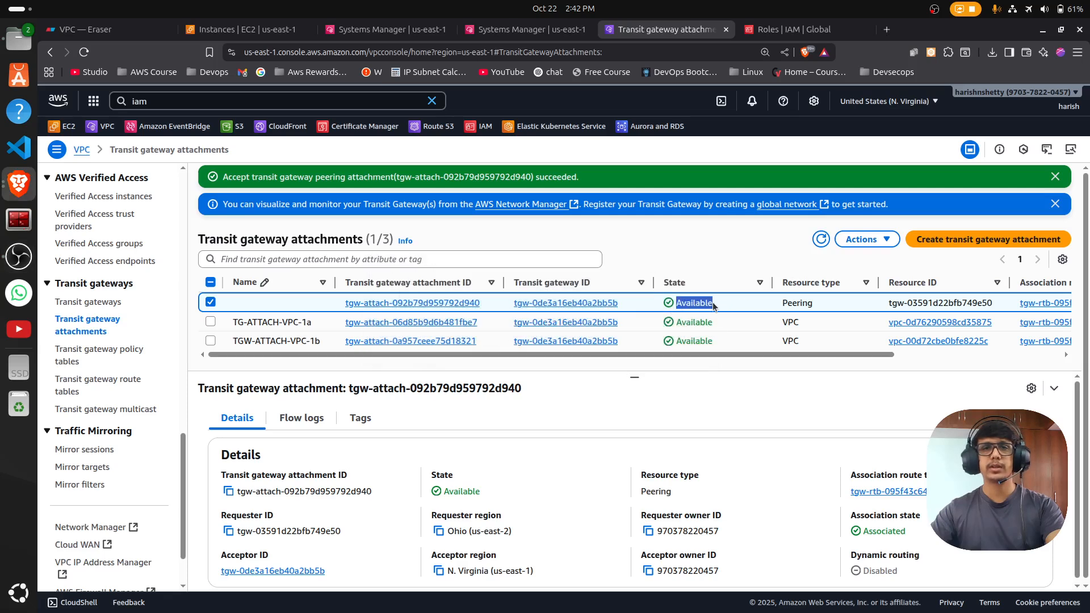
click(823, 242)
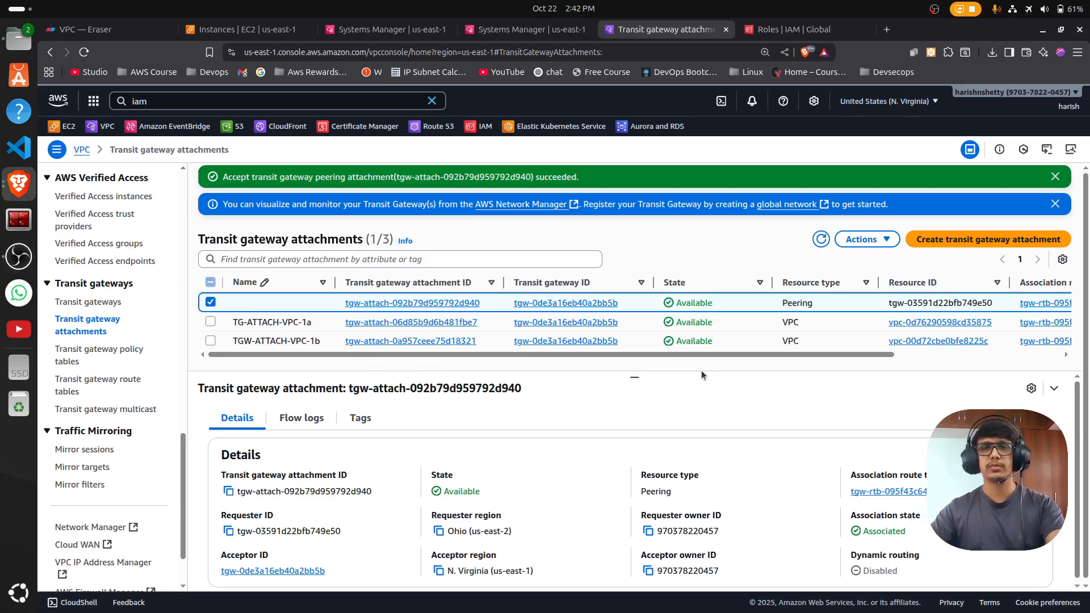
Step: Switch to the Ohio window and open the routes of transit gateway route table tgw-rtb-09b0b448c67ed0bdf
key(alt+Tab)
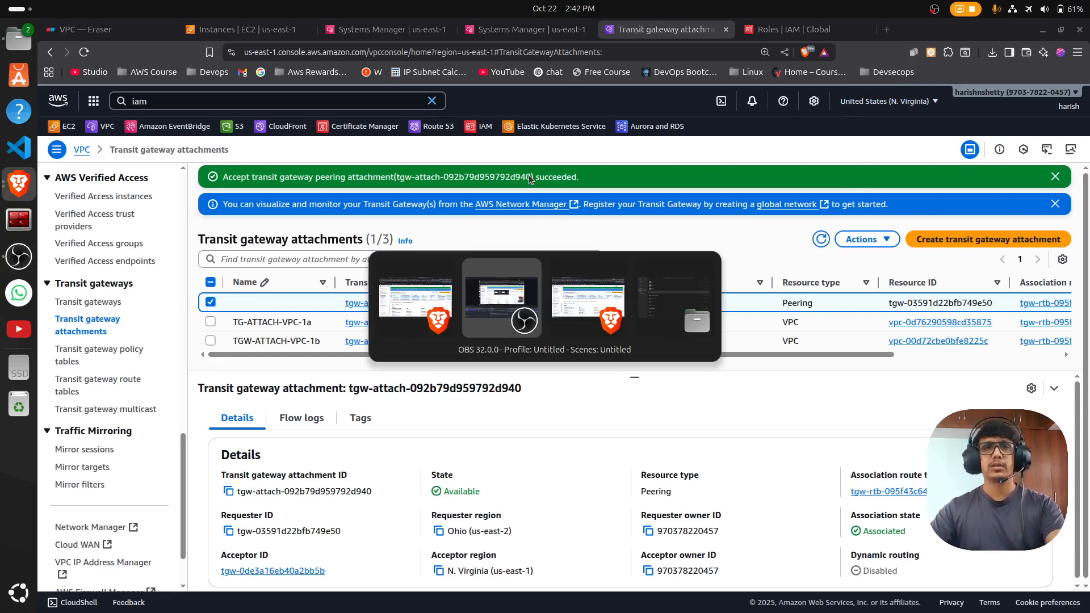
scroll(121, 431, down, 5)
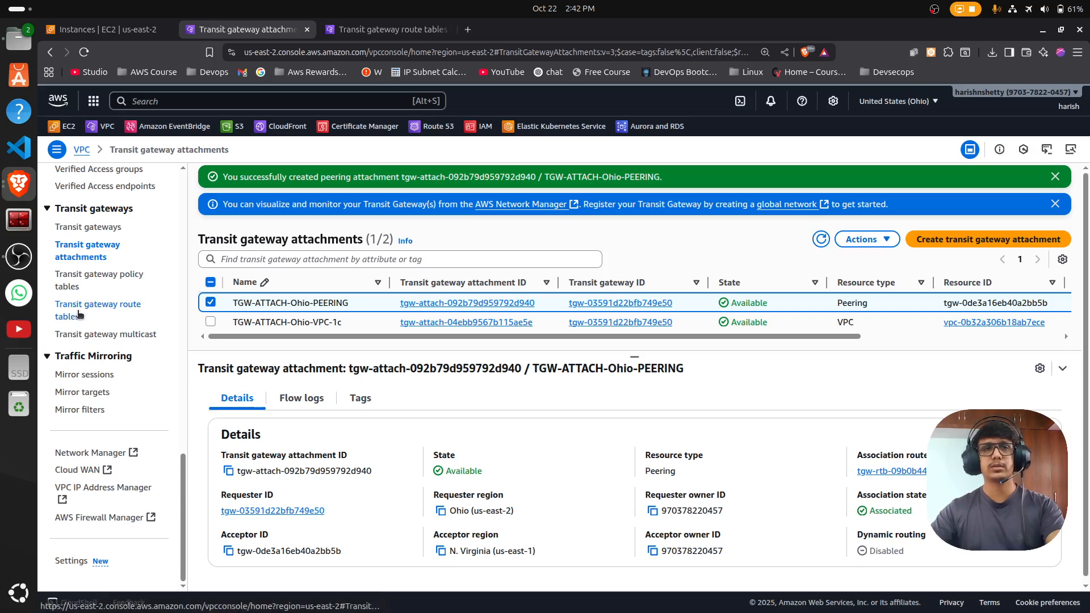
click(103, 311)
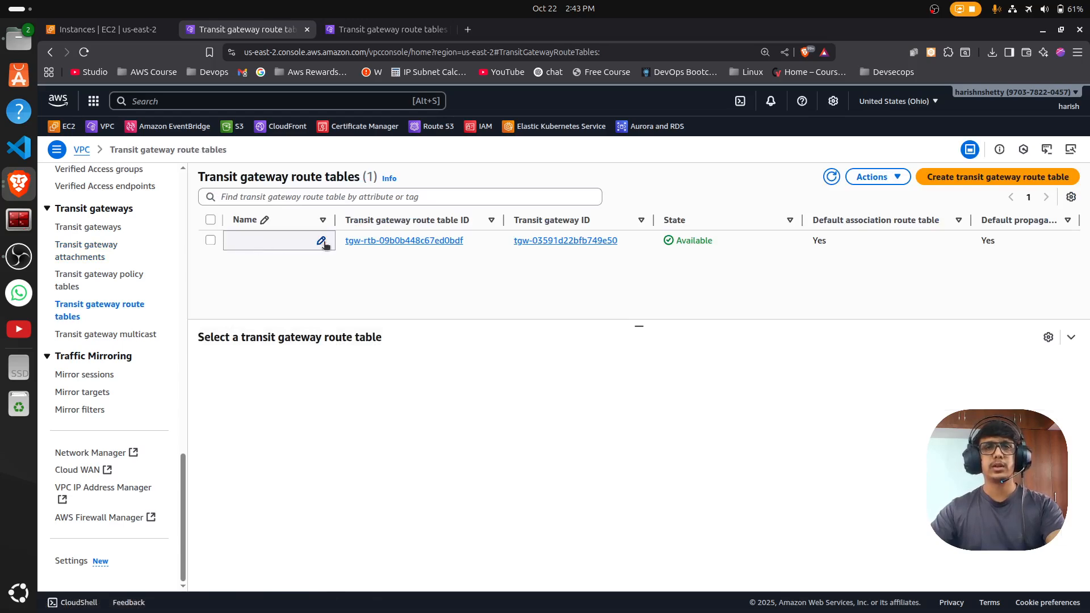
click(279, 243)
drag(644, 327, 645, 288)
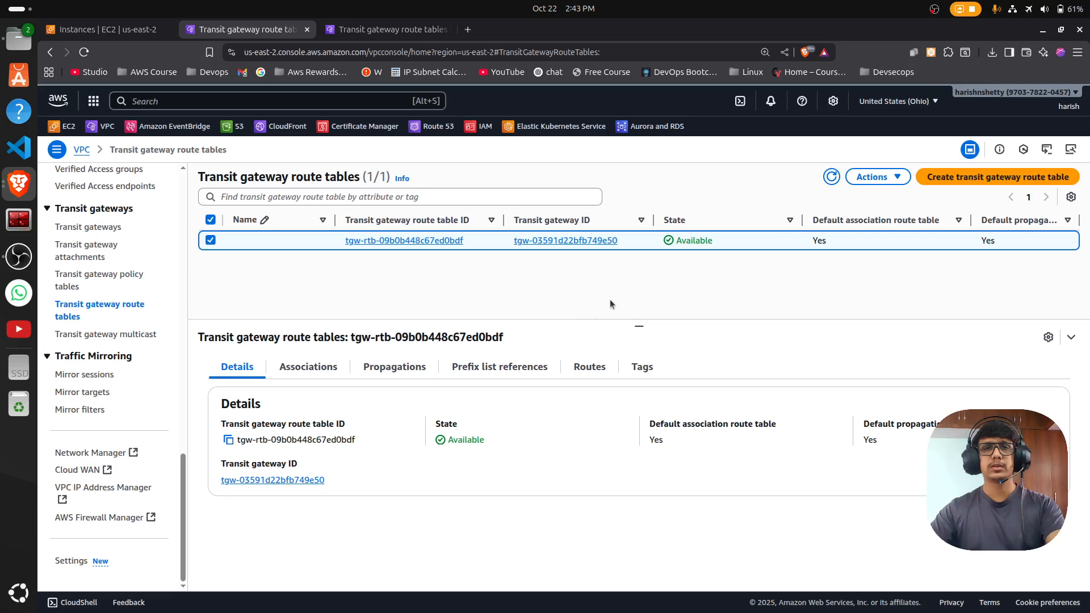
click(589, 367)
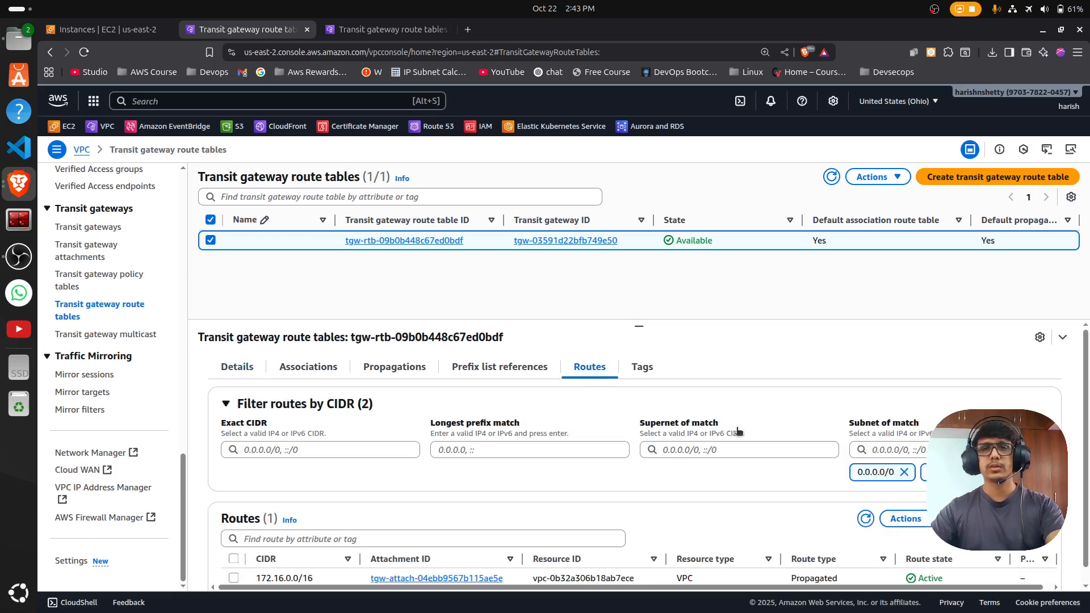
scroll(634, 460, down, 2)
scroll(635, 459, up, 2)
drag(639, 328, 638, 375)
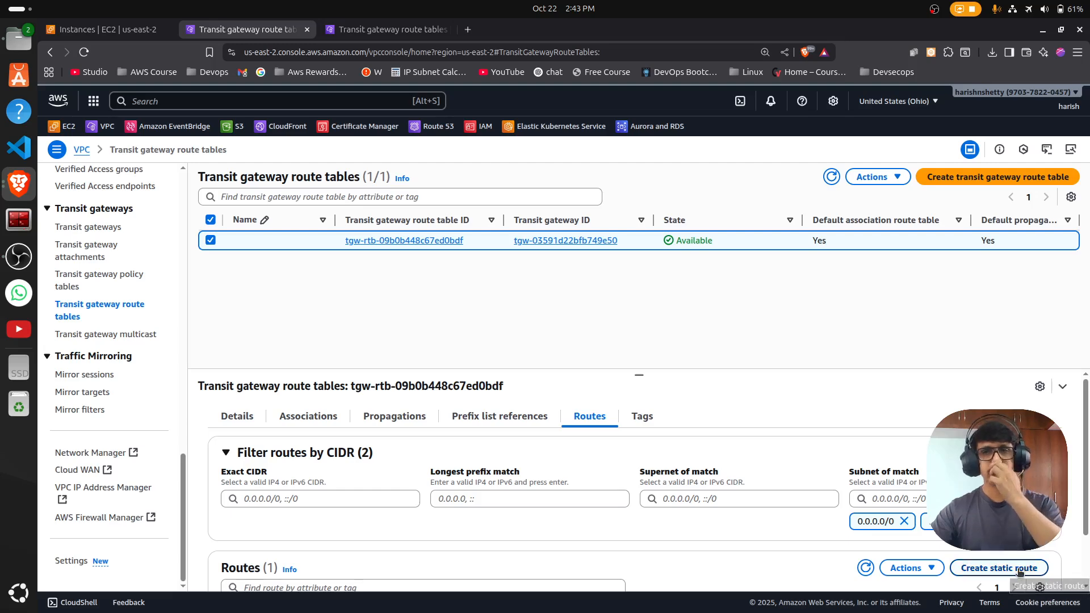
Step: Create an active static route for 10.75.0.0/16 in the Ohio transit gateway route table, using the TGW-ATTACH-Ohio-PEERING attachment
click(1019, 570)
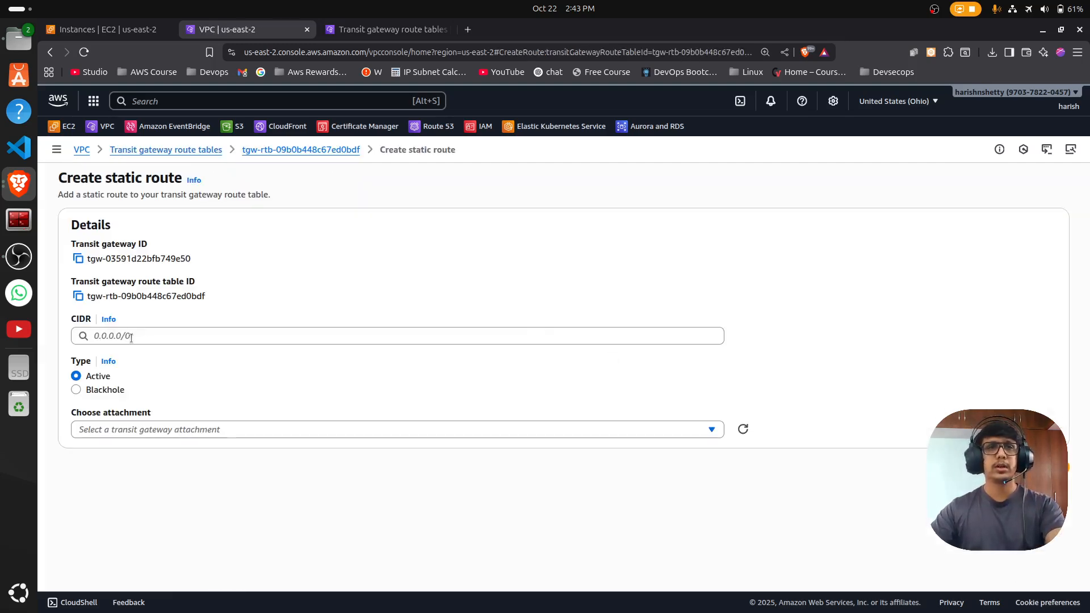
click(131, 336)
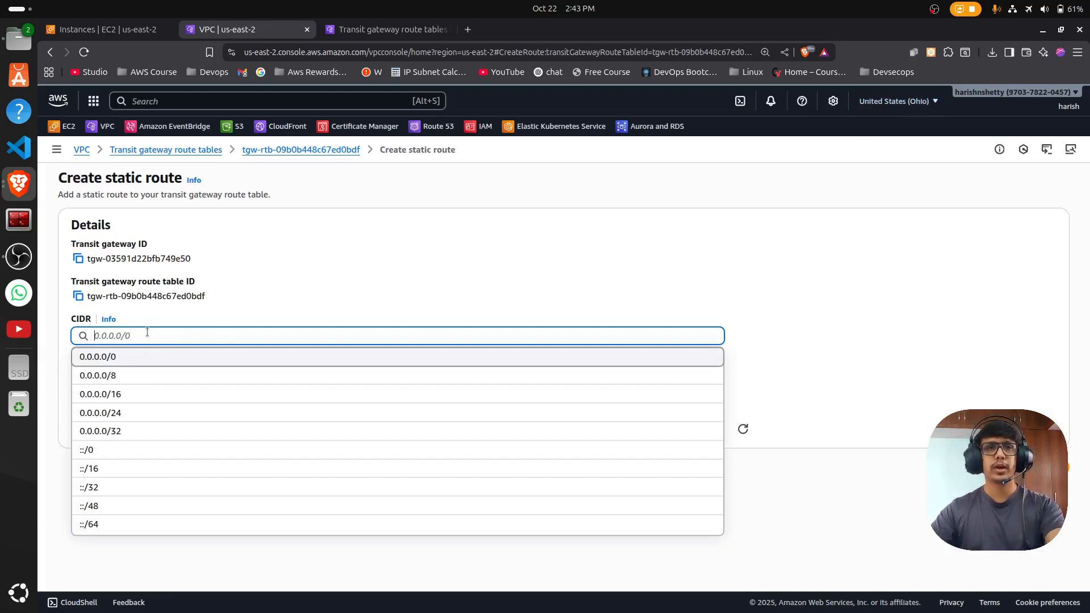
text(10.)
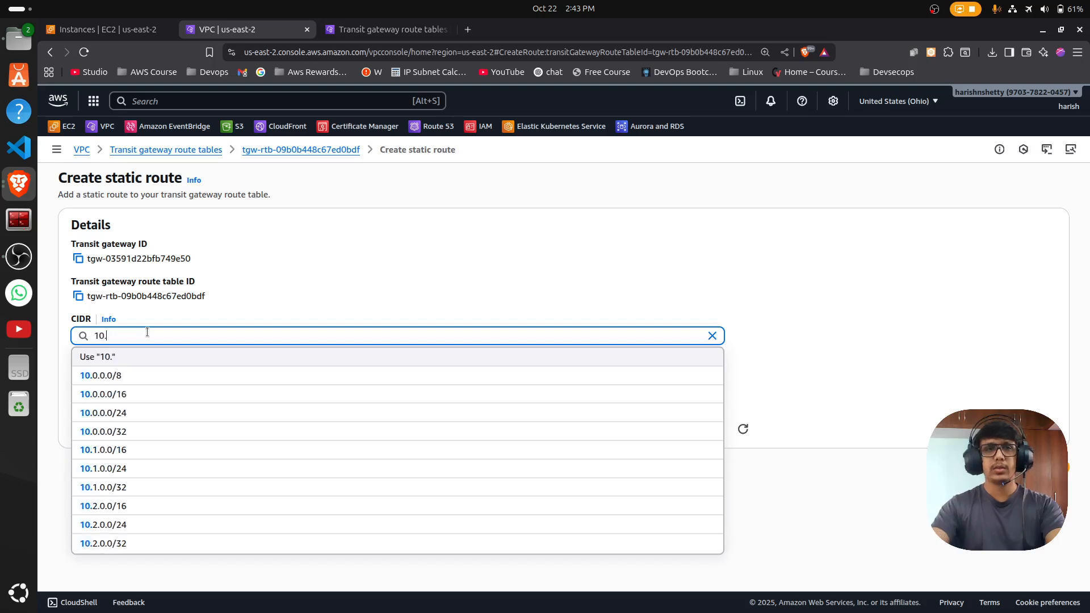
text(75.0.0/16)
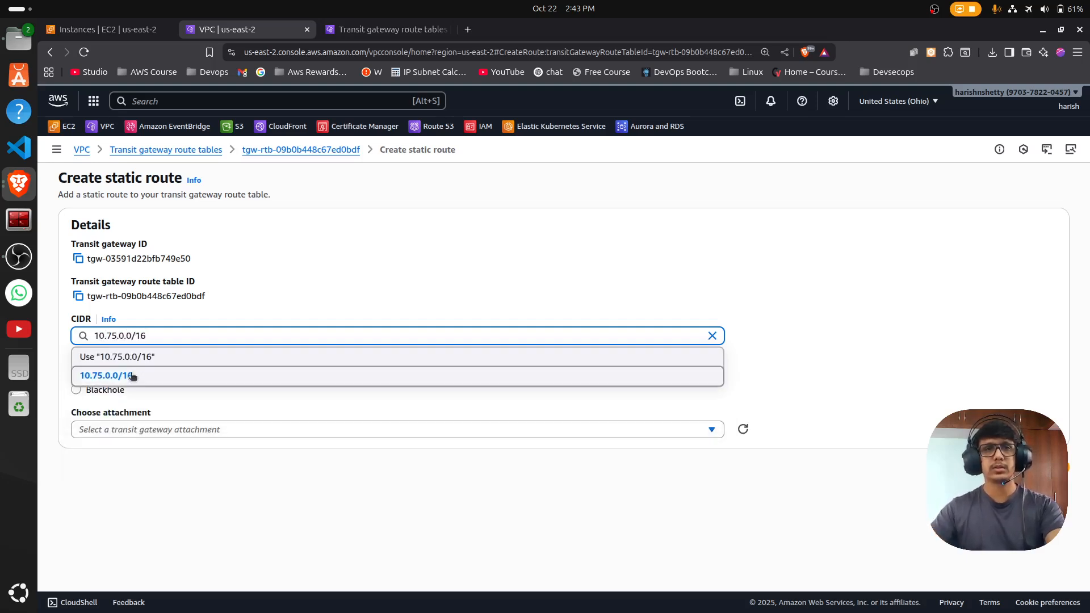
click(130, 375)
click(159, 432)
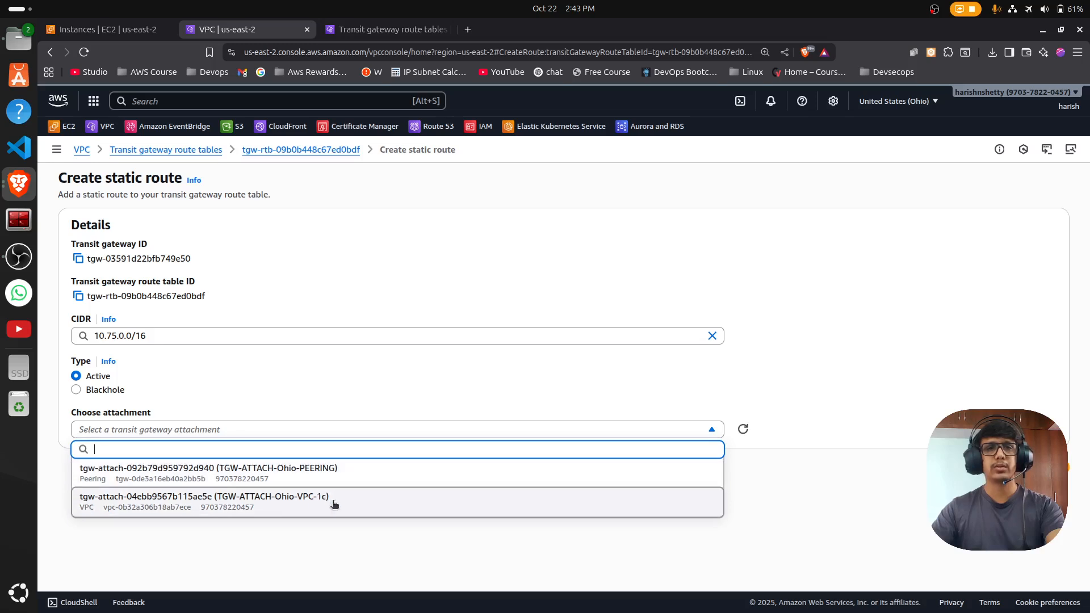
click(312, 475)
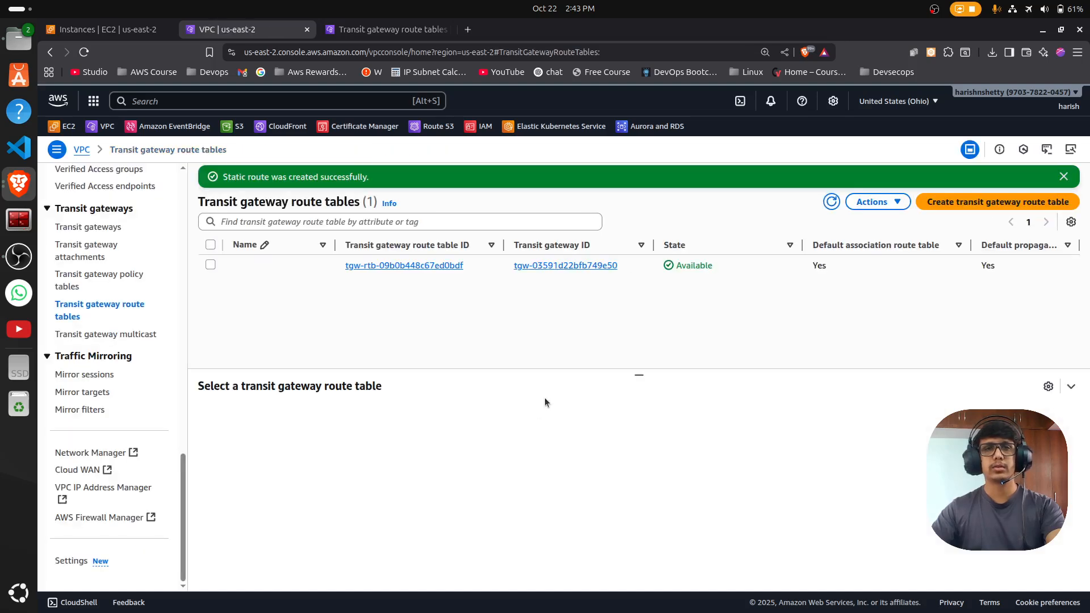
Step: Reopen the routes of transit gateway route table tgw-rtb-09b0b448c67ed0bdf
click(287, 265)
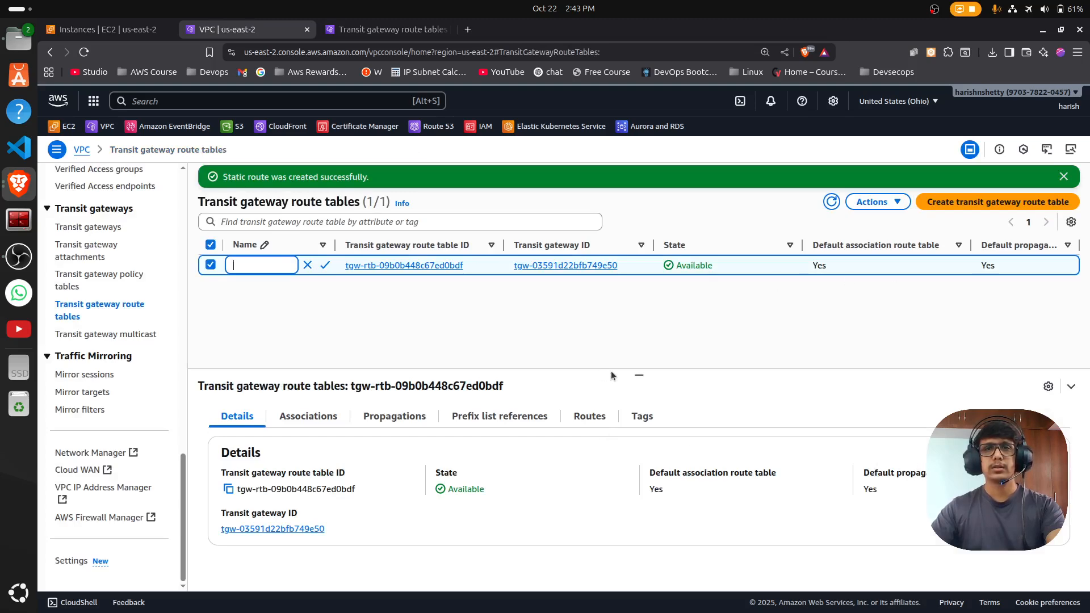
drag(638, 370, 639, 325)
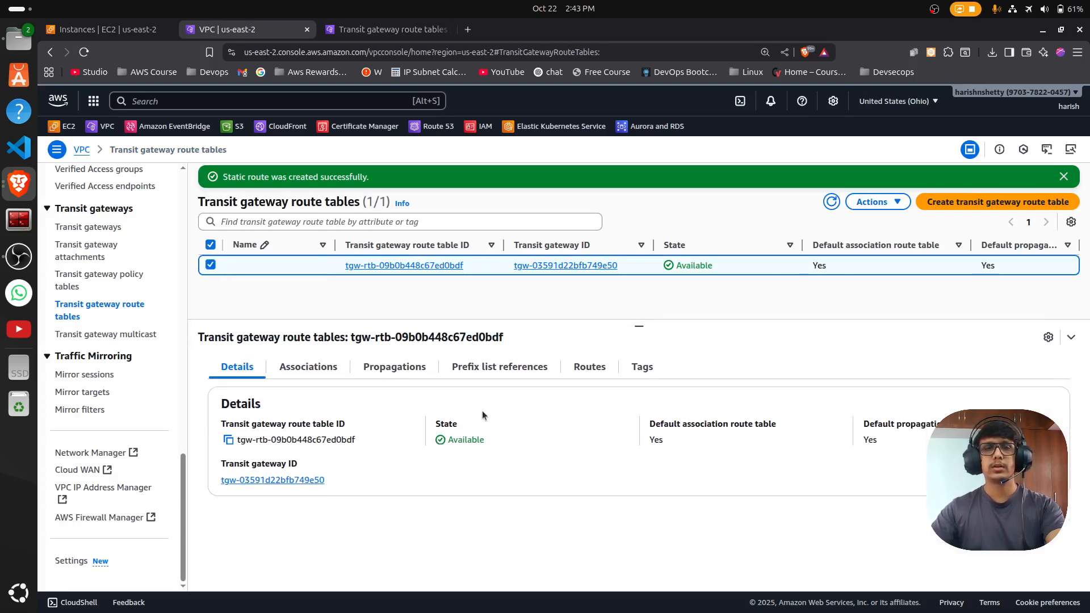
click(590, 372)
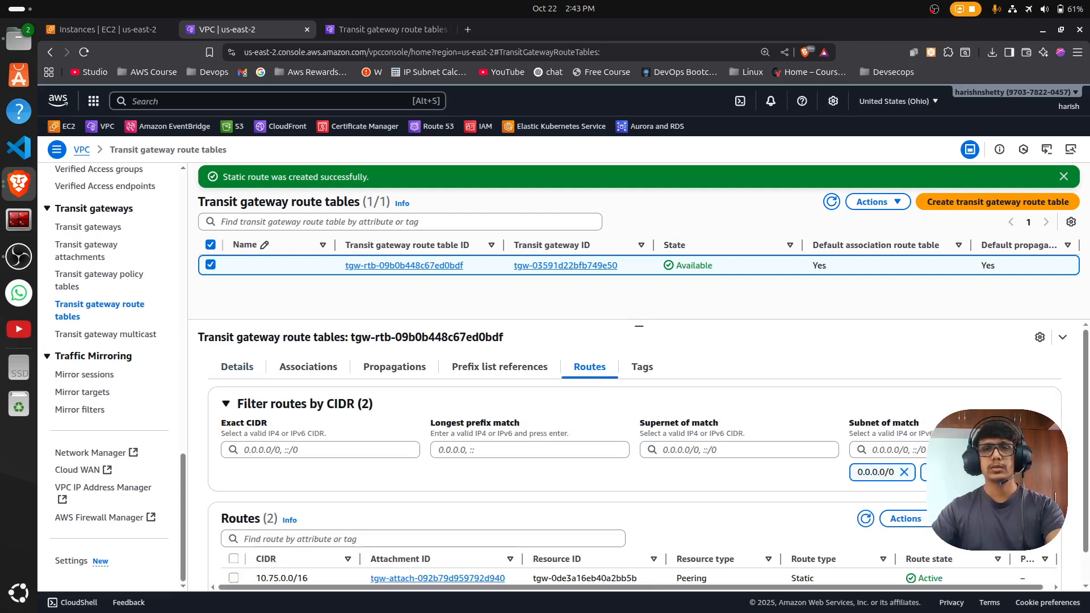
drag(639, 326, 639, 378)
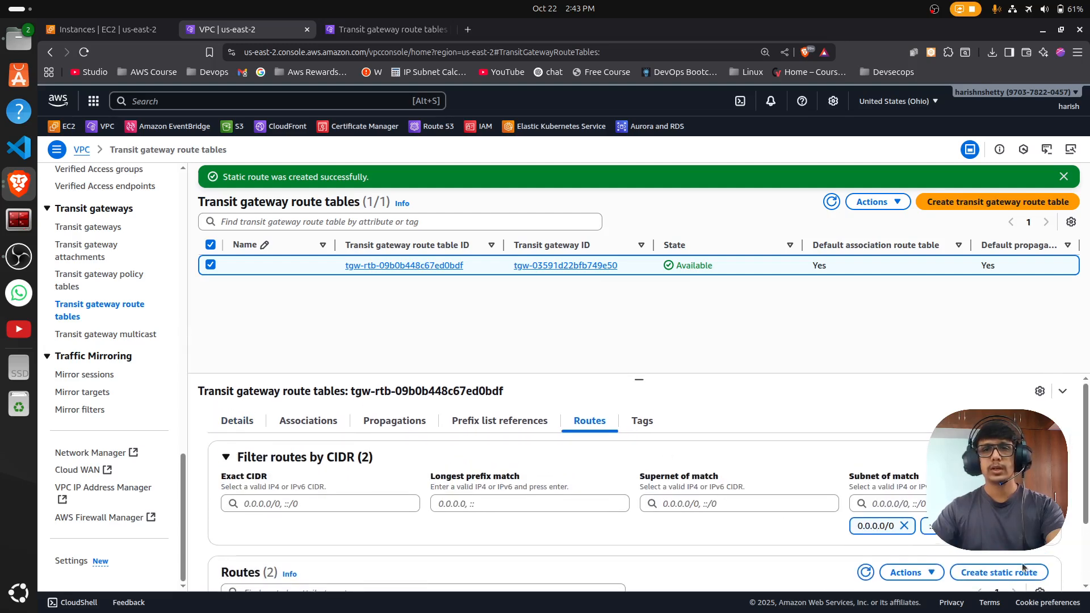
Step: Create an active static route for 192.168.0.0/16 through peering attachment tgw-attach-092b79d959792d940 and refresh the Ohio route tables list
click(999, 572)
click(126, 337)
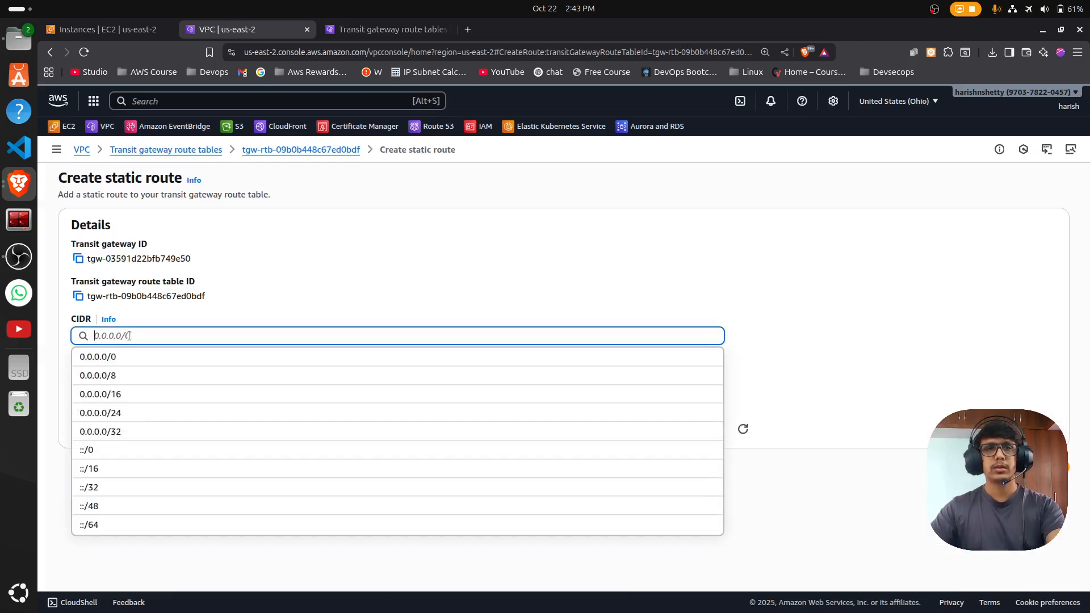
text(192.168.0.0)
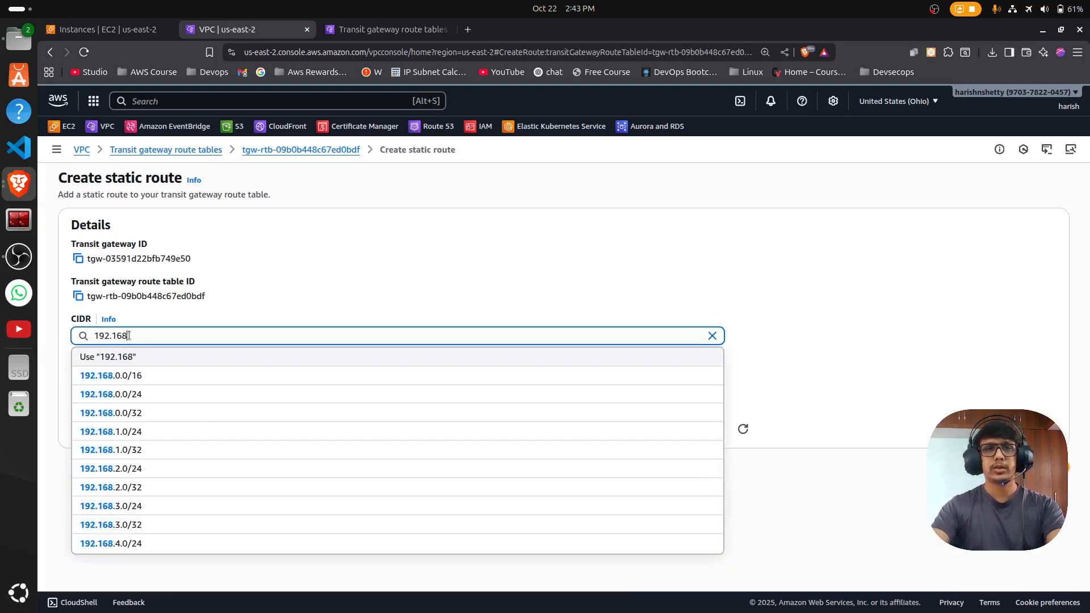
click(134, 376)
click(155, 430)
click(329, 472)
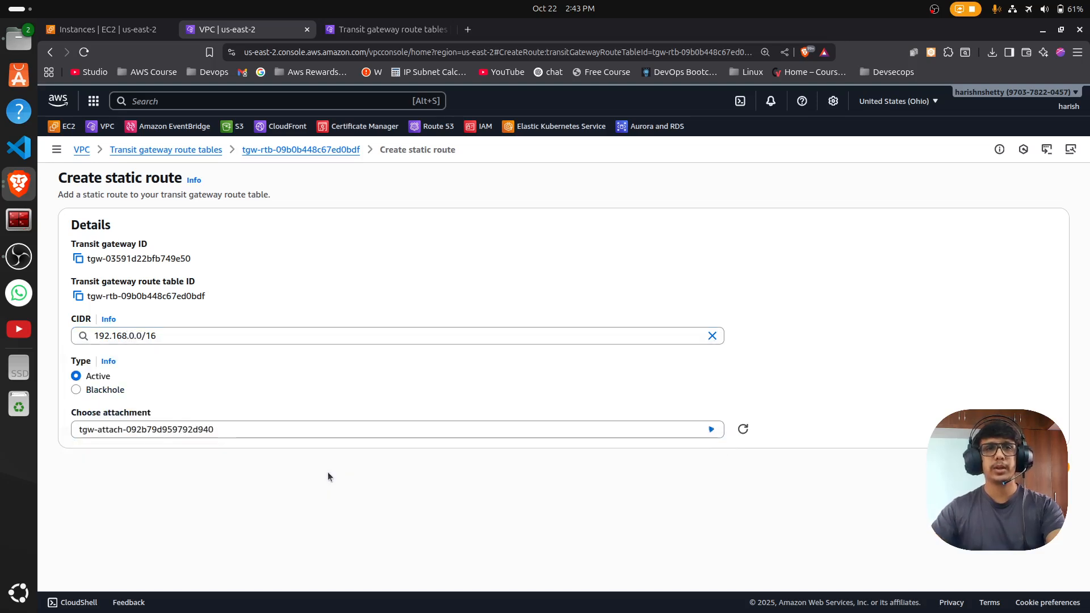
click(210, 431)
click(327, 476)
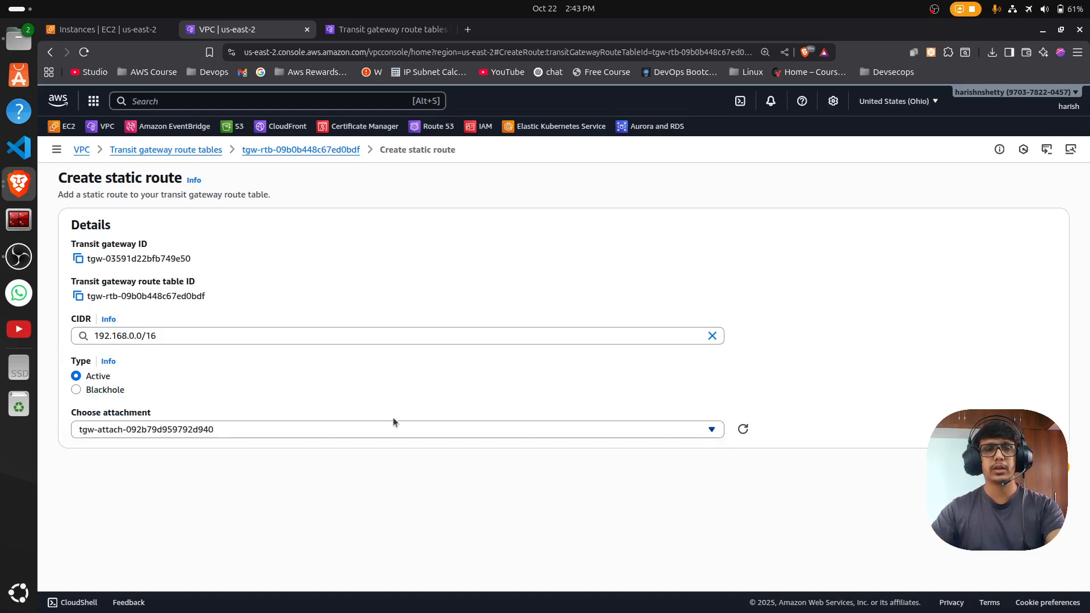
click(1021, 468)
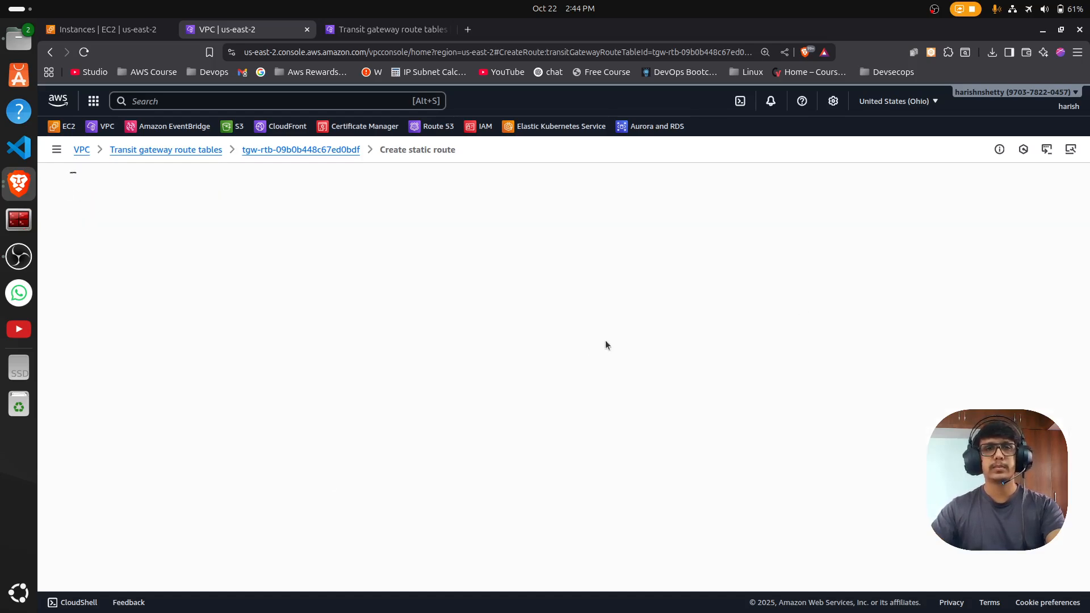
click(832, 203)
Step: Switch to the N. Virginia window and open the routes of transit gateway route table tgw-rtb-095f43c645ad569cd
key(alt+Tab)
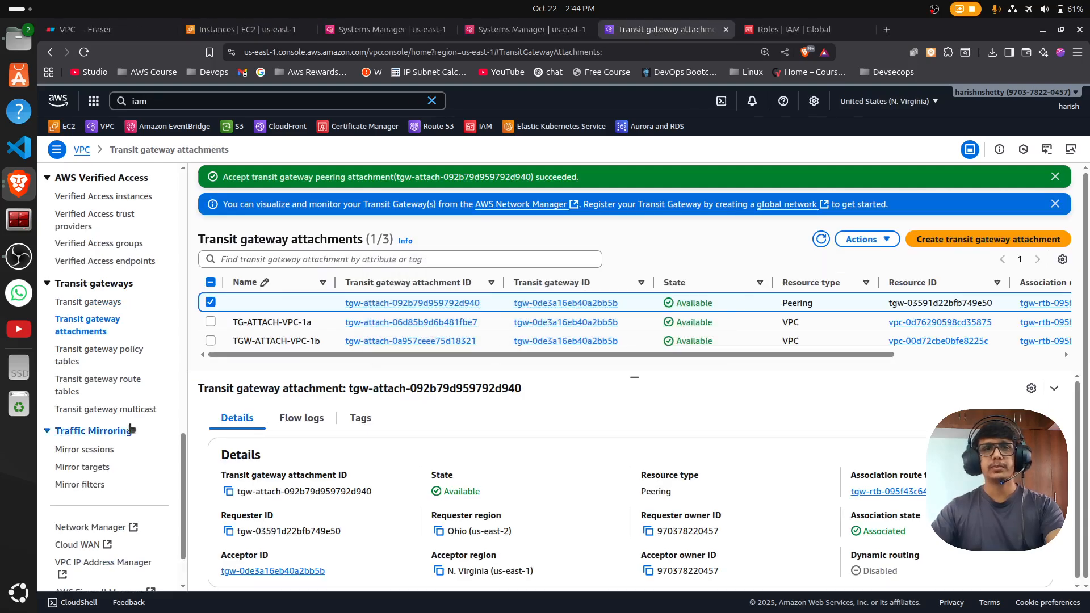
click(113, 386)
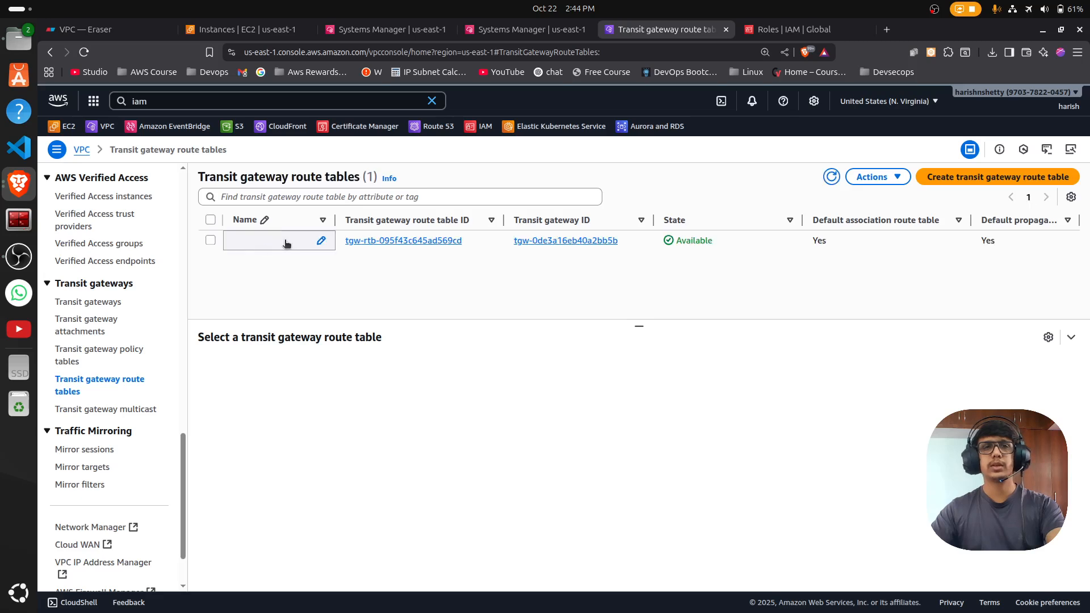
click(316, 240)
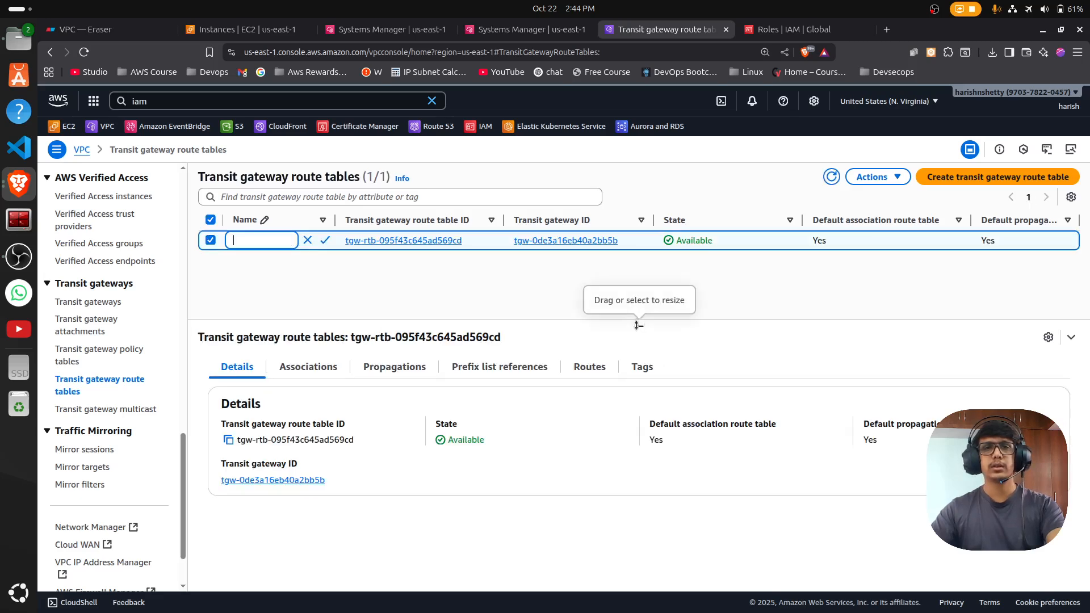
click(622, 364)
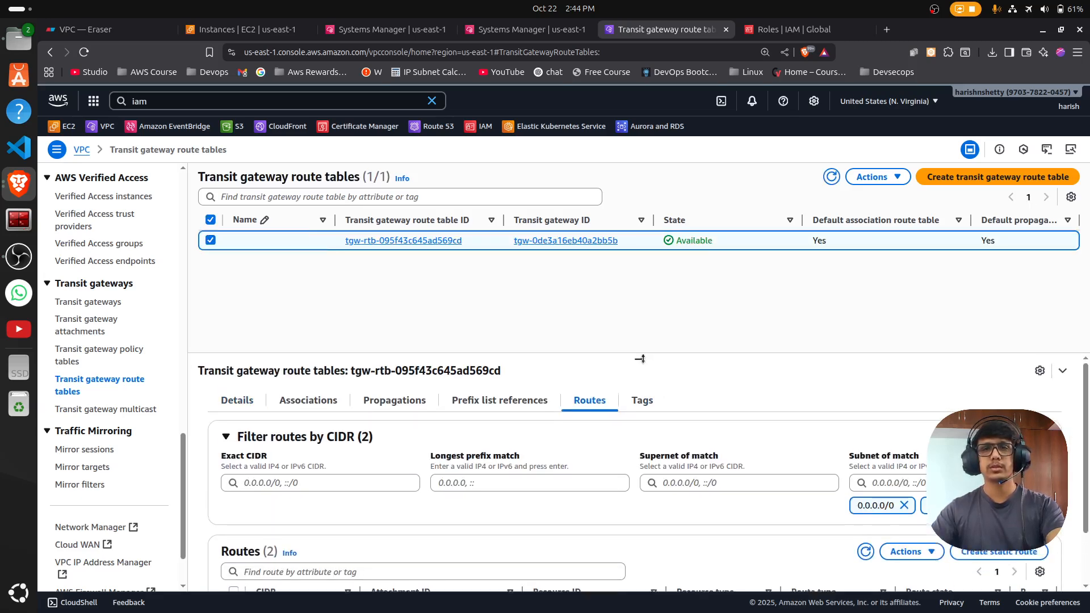
drag(640, 326, 640, 372)
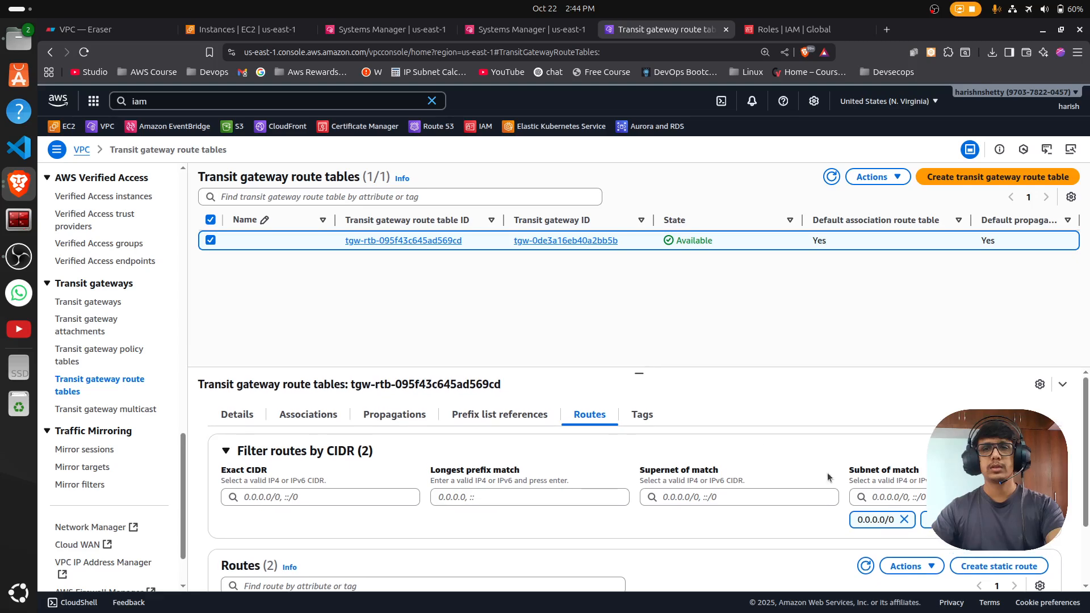
Step: Create an active static route for 172.16.0.0/16 in the N. Virginia route table through peering attachment tgw-attach-092b79d959792d940
click(1000, 566)
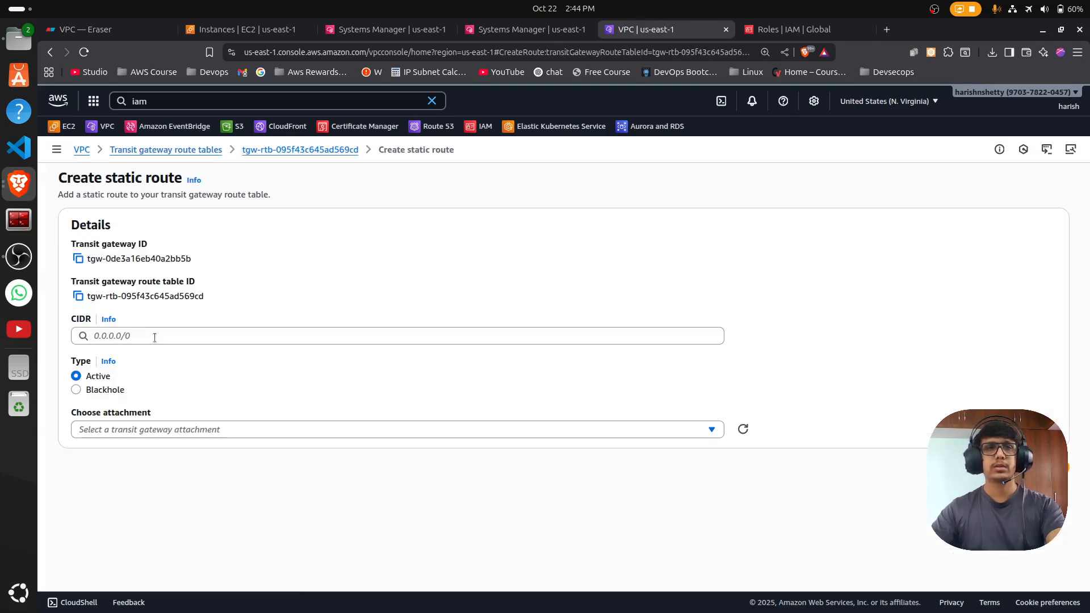
click(154, 337)
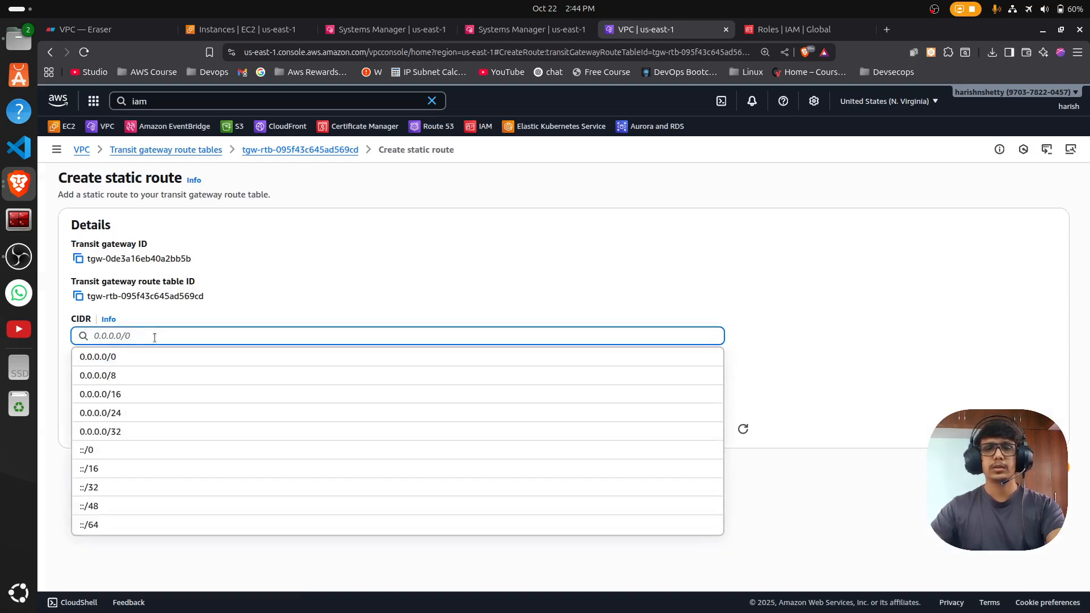
text(172.16.0.0/16)
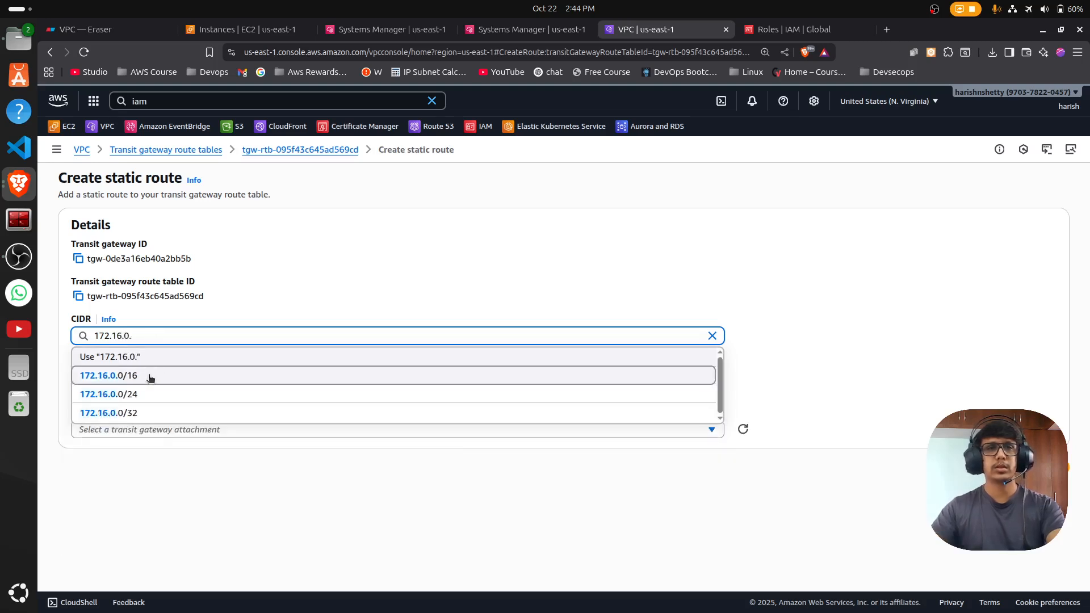
click(151, 374)
click(196, 431)
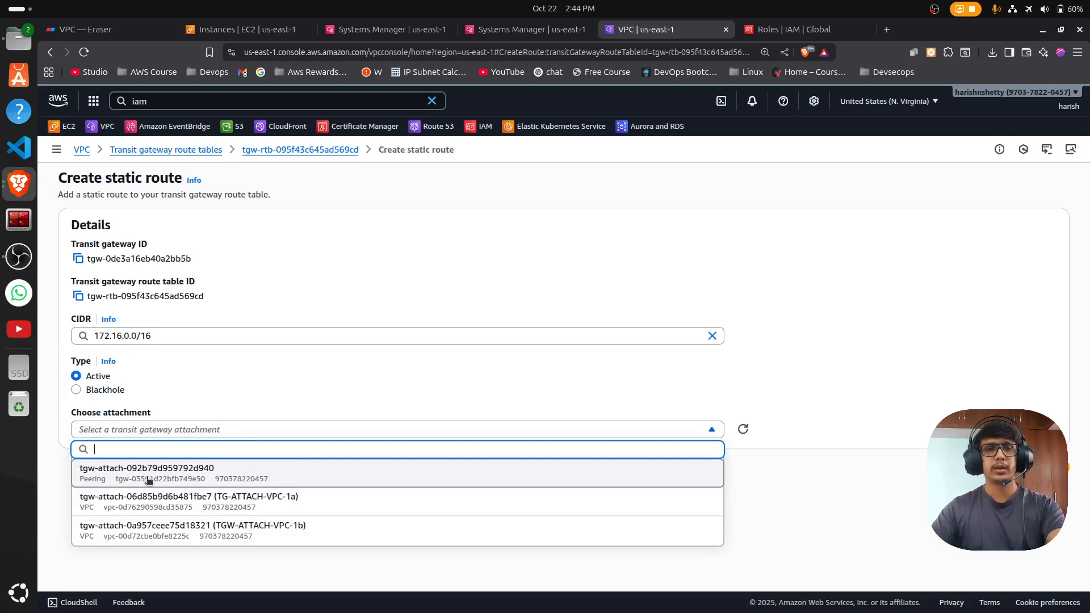
click(190, 477)
click(250, 435)
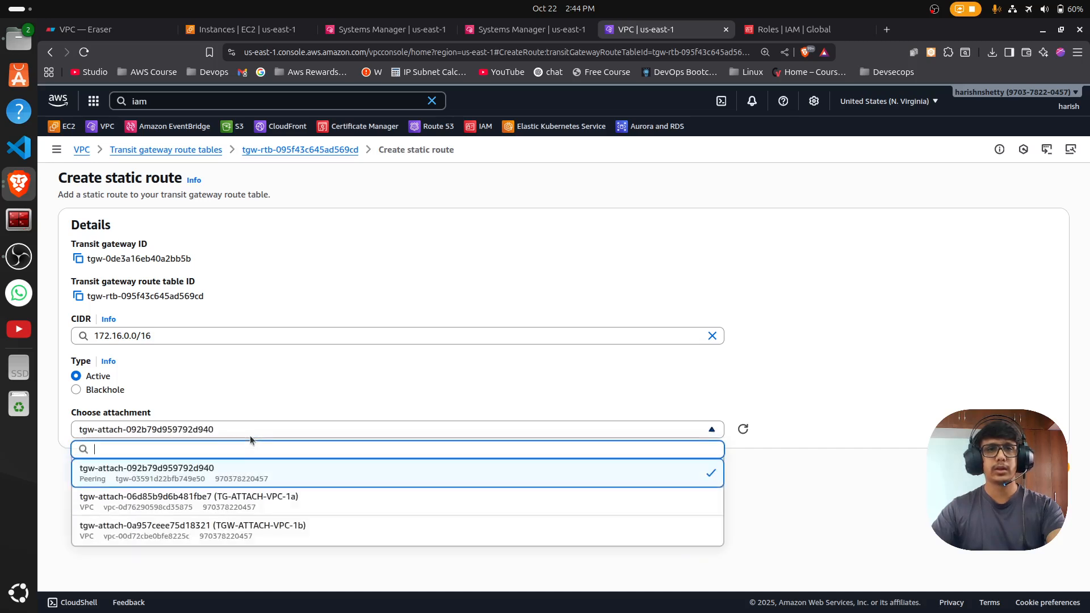
click(110, 482)
click(1022, 467)
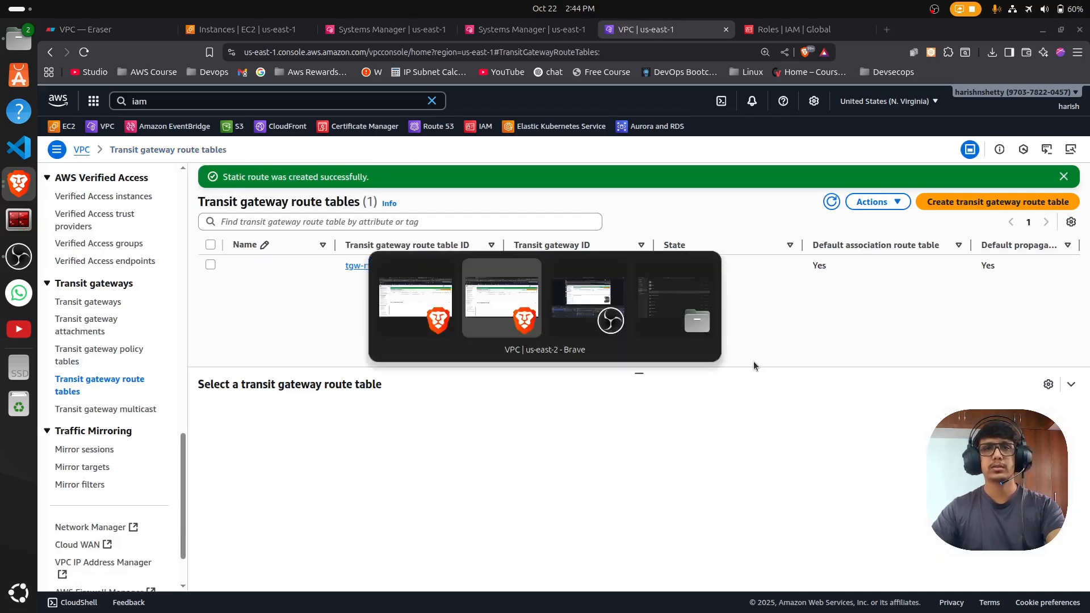
Step: Switch to the first Systems Manager session in the N. Virginia window and stop the running ping to 172.16.138.231
key(alt+Tab)
key(alt+Tab)
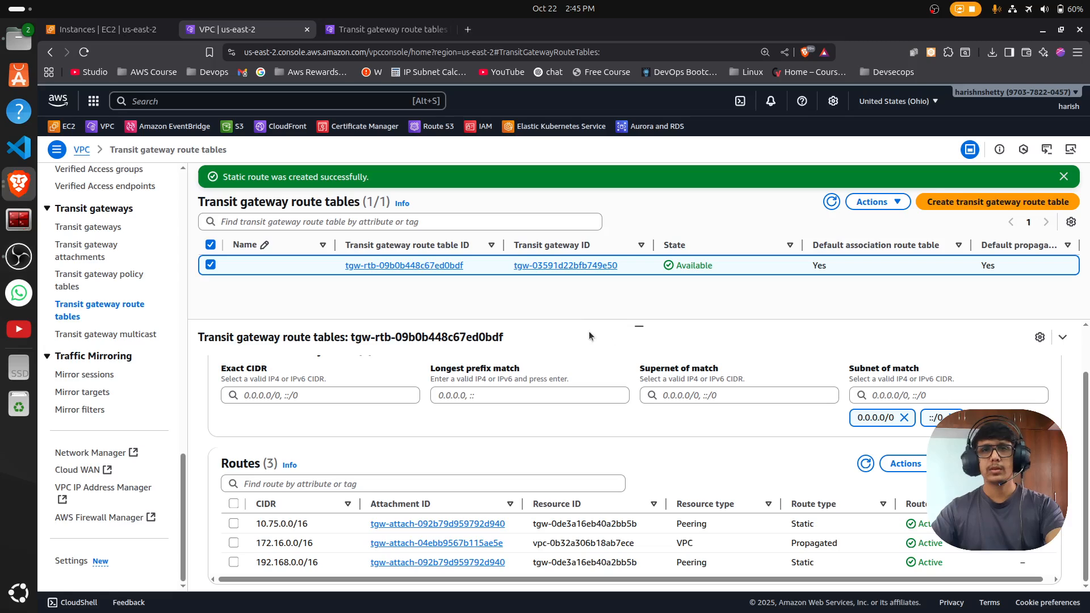
key(alt+Tab)
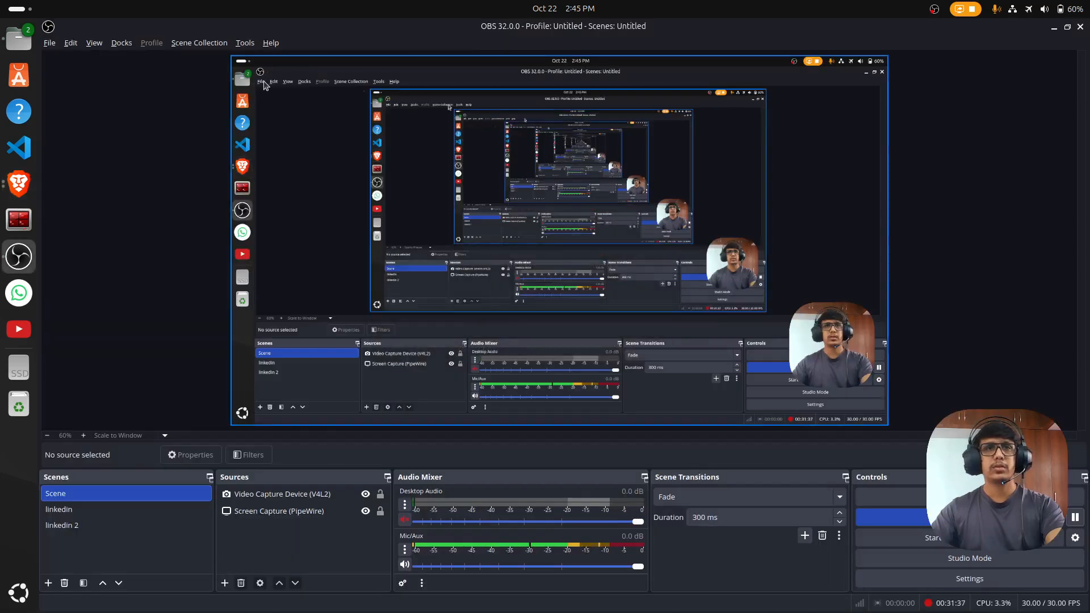
click(17, 183)
click(17, 183)
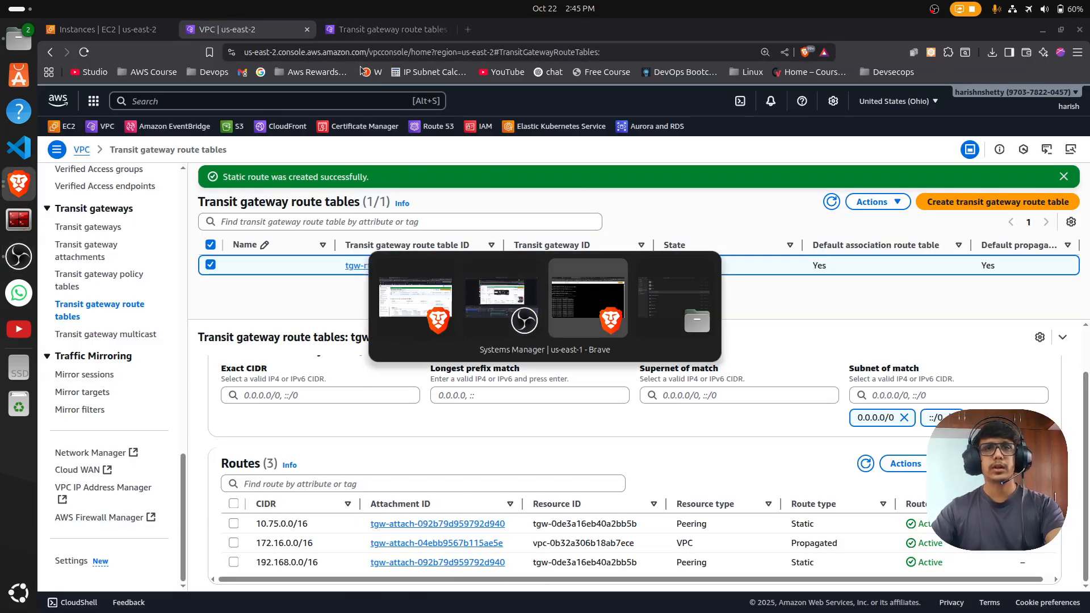
click(443, 328)
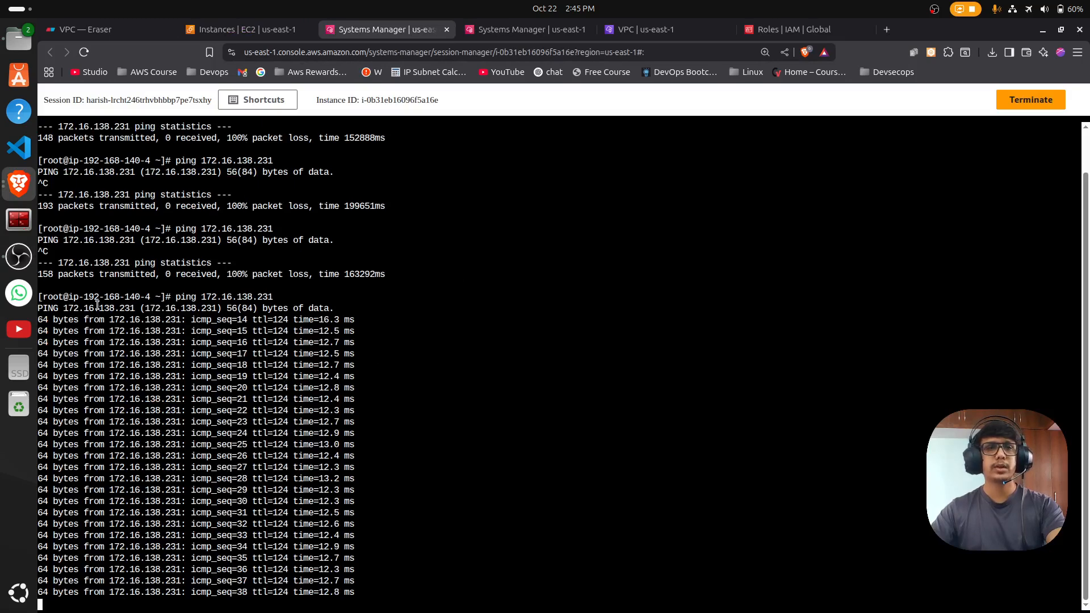
drag(81, 283, 150, 261)
key(ctrl+c)
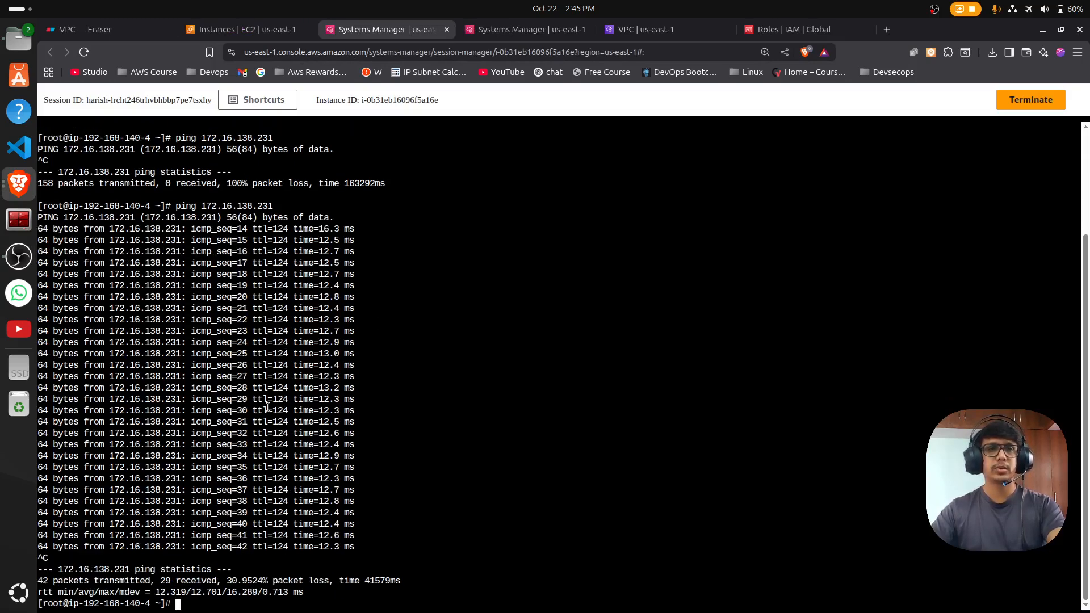
Step: Compare the source host address with the replying 172.16.138.231 address in the latest ping output
scroll(137, 320, up, 2)
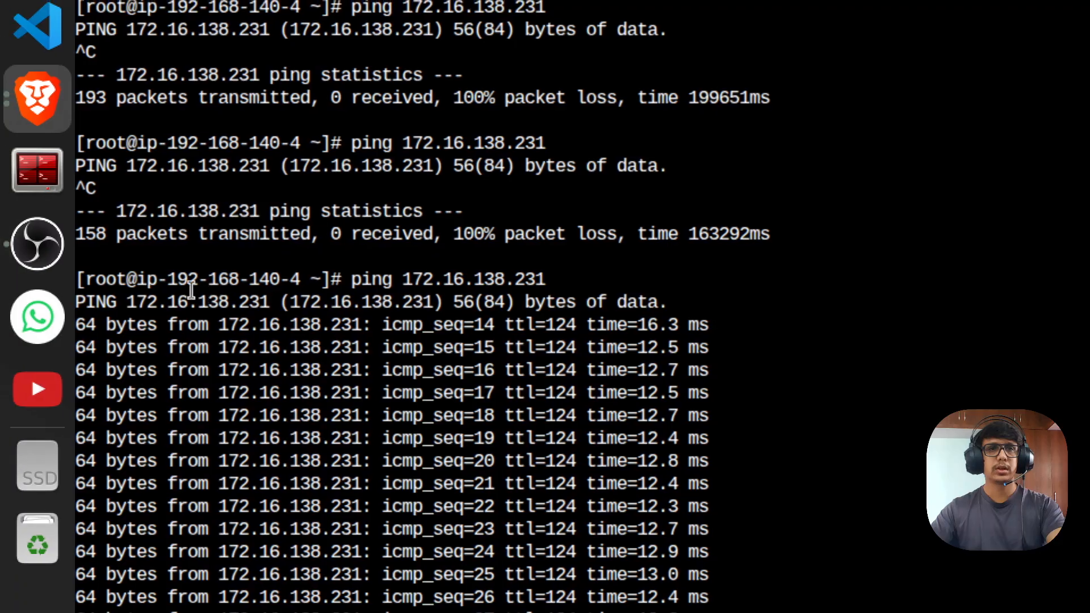
drag(168, 287, 199, 285)
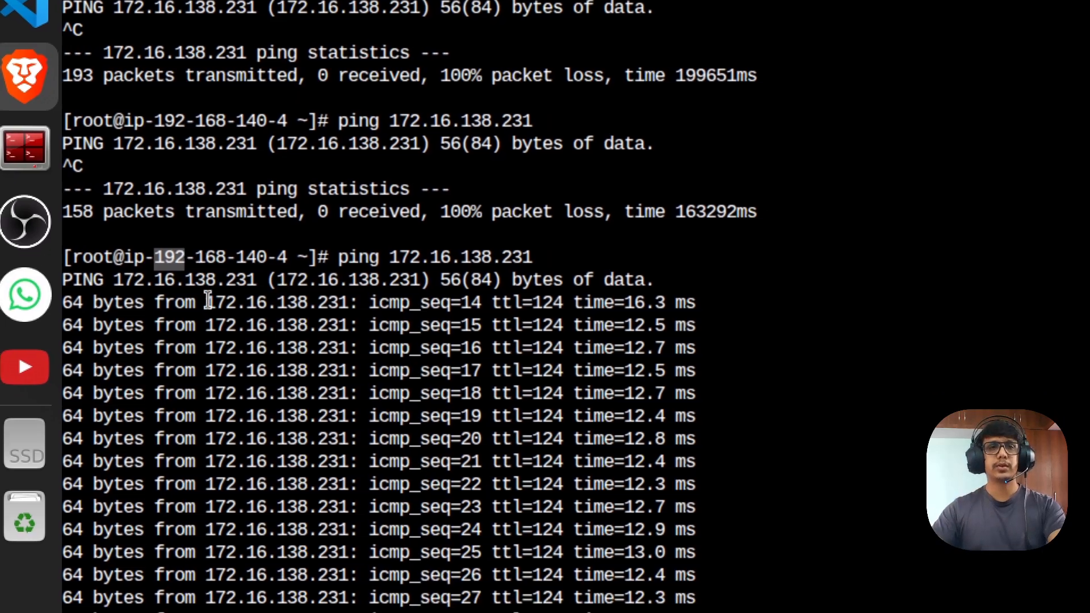
drag(221, 335, 243, 337)
drag(217, 302, 222, 302)
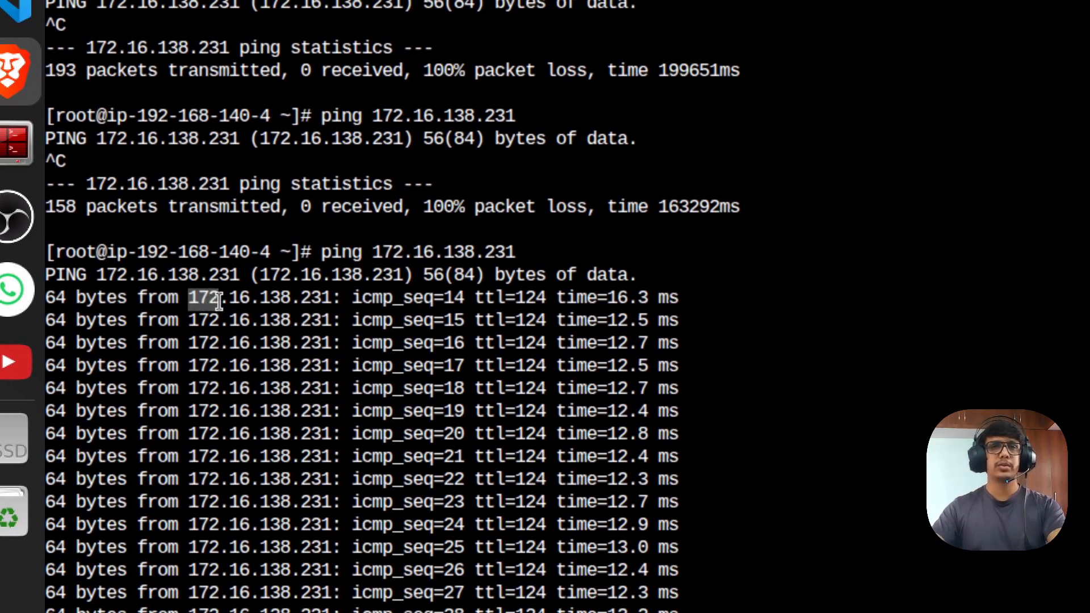
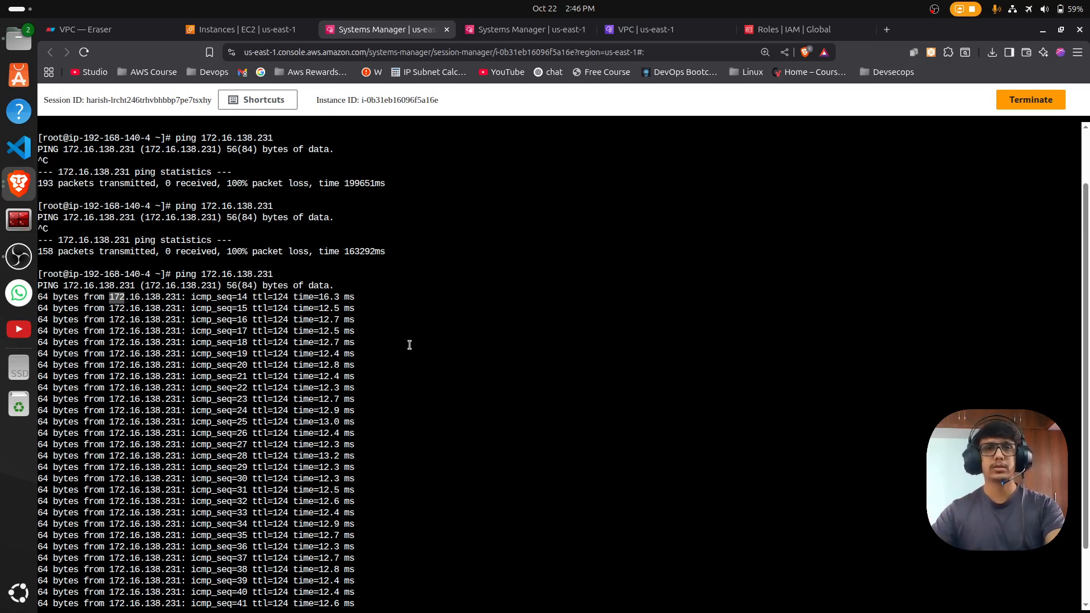
Step: Switch to the Ohio window, start a Session Manager session on instance private-1c, and check the host address in its prompt
key(alt+Tab)
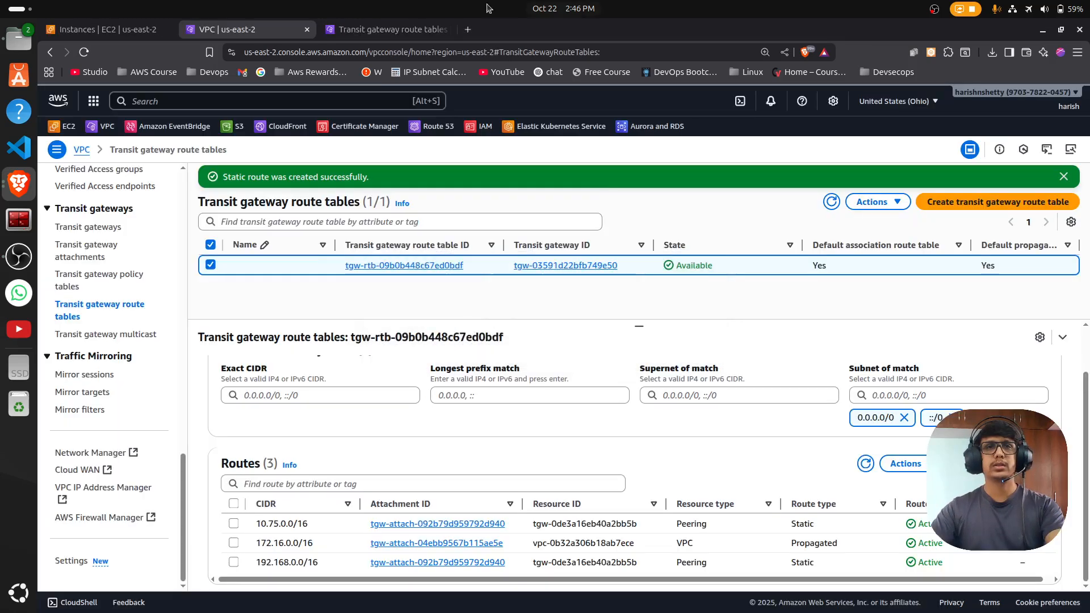
click(103, 33)
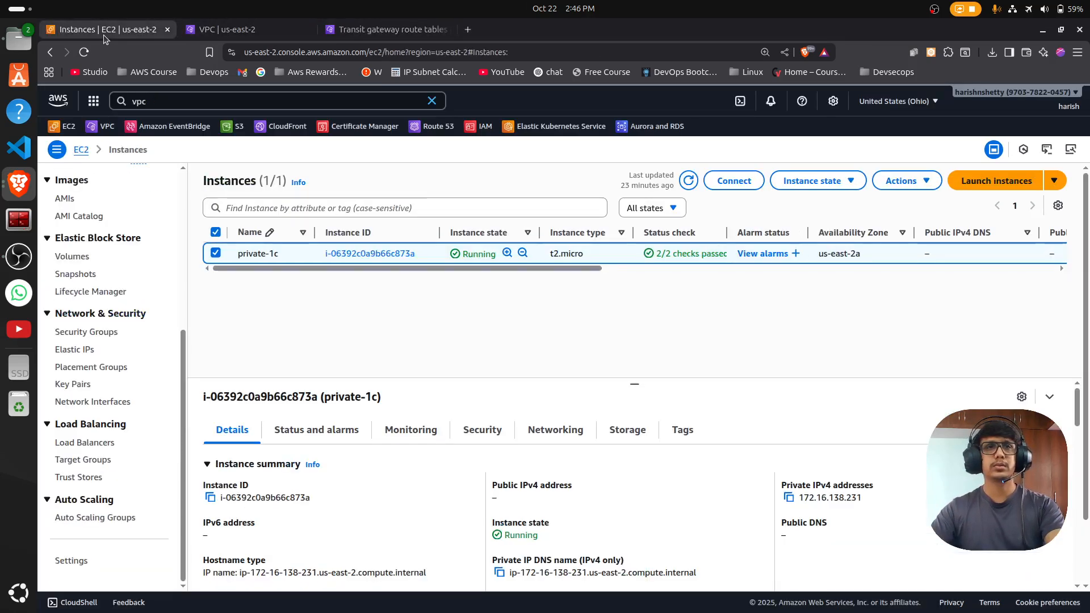
click(732, 180)
click(243, 233)
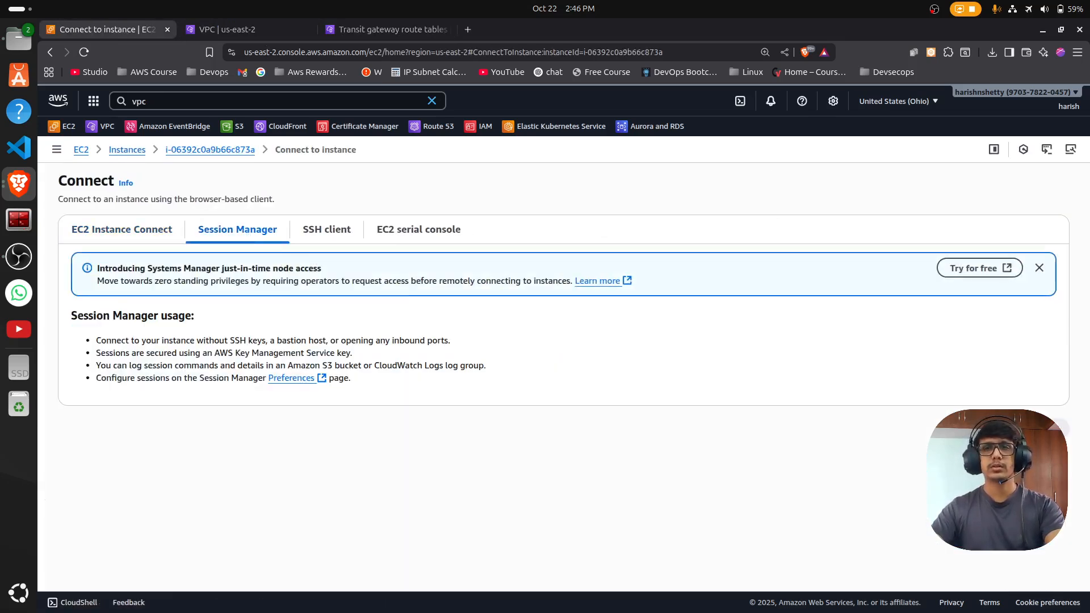
click(1043, 428)
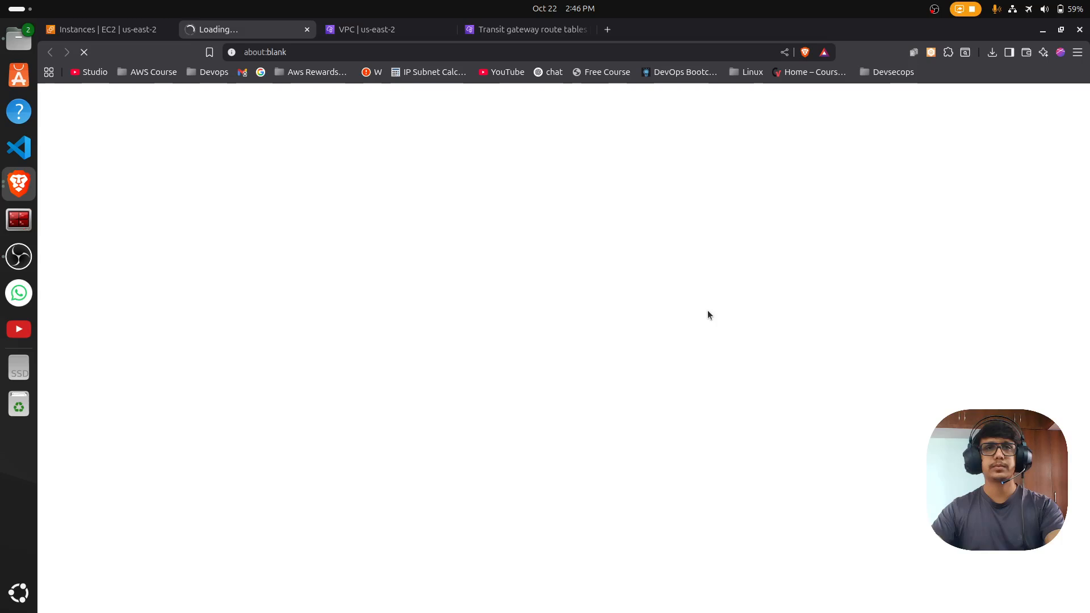
key(alt+Tab)
key(alt+Tab)
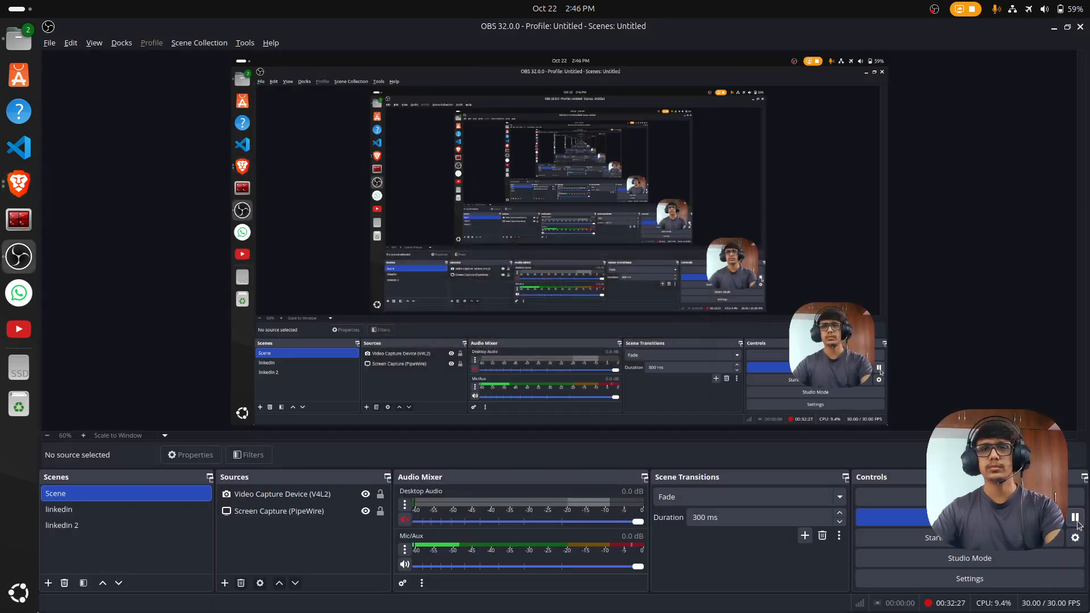
key(alt+Tab)
click(132, 29)
click(244, 29)
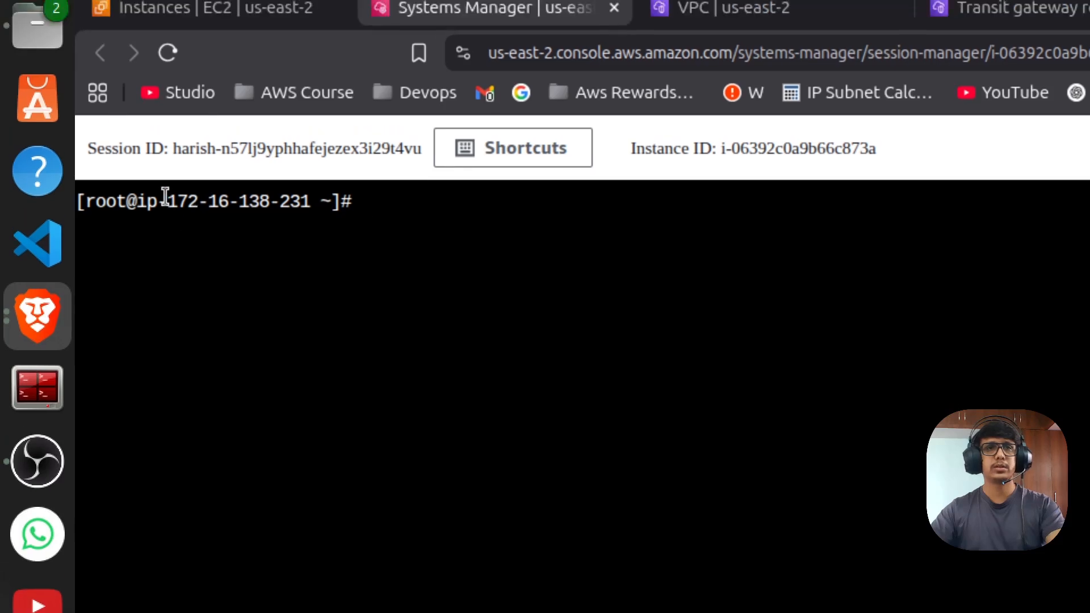
drag(166, 200, 196, 201)
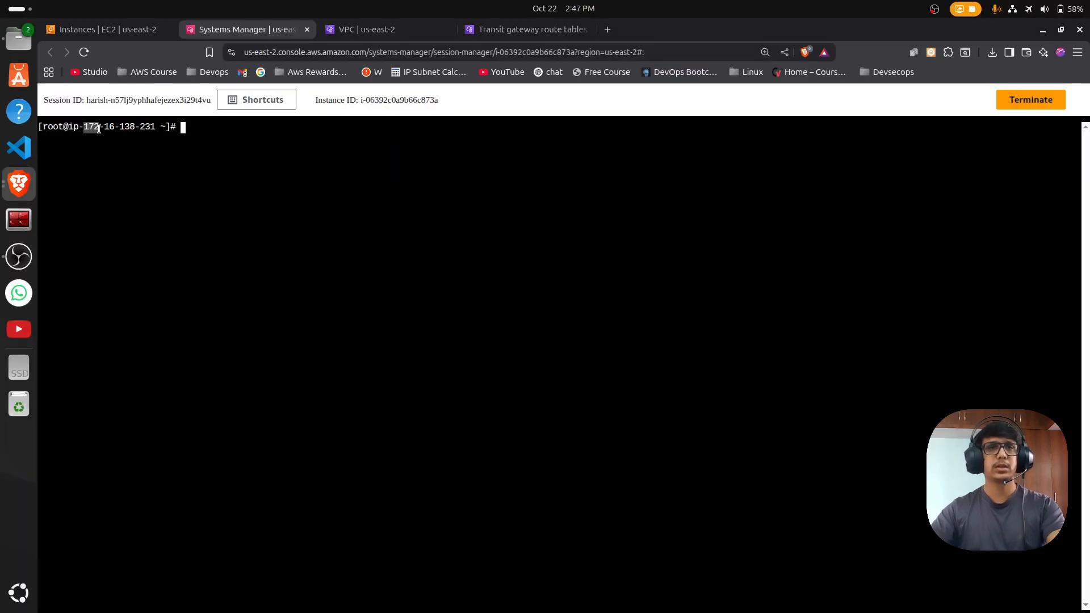
click(288, 199)
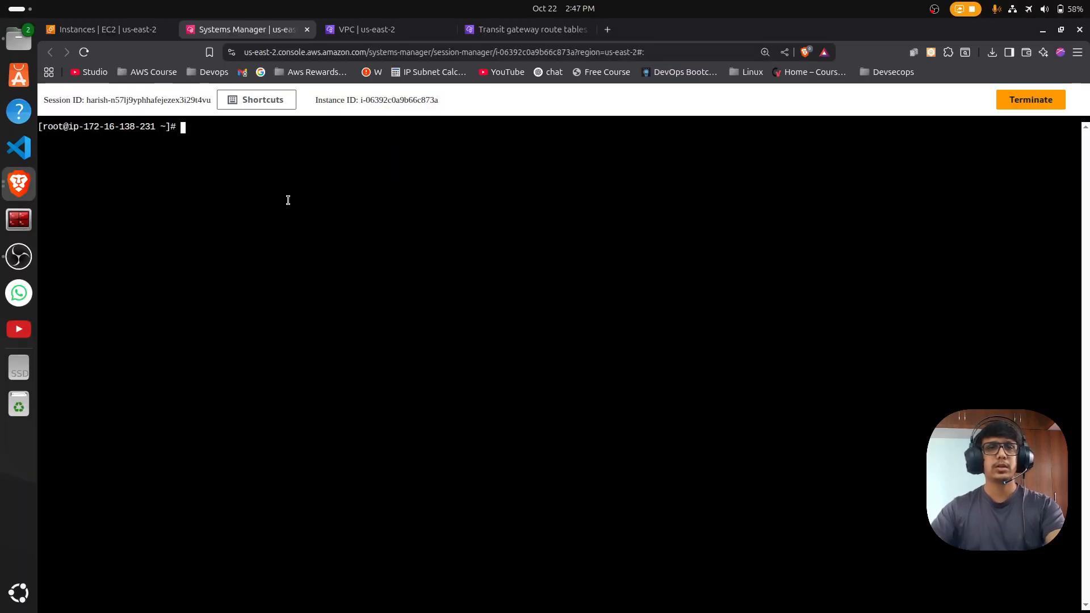
Step: Ping private-1a's private IPv4 address 10.75.134.154, copied from the N. Virginia instances list, from the Ohio session, and stop the ping
text(ping)
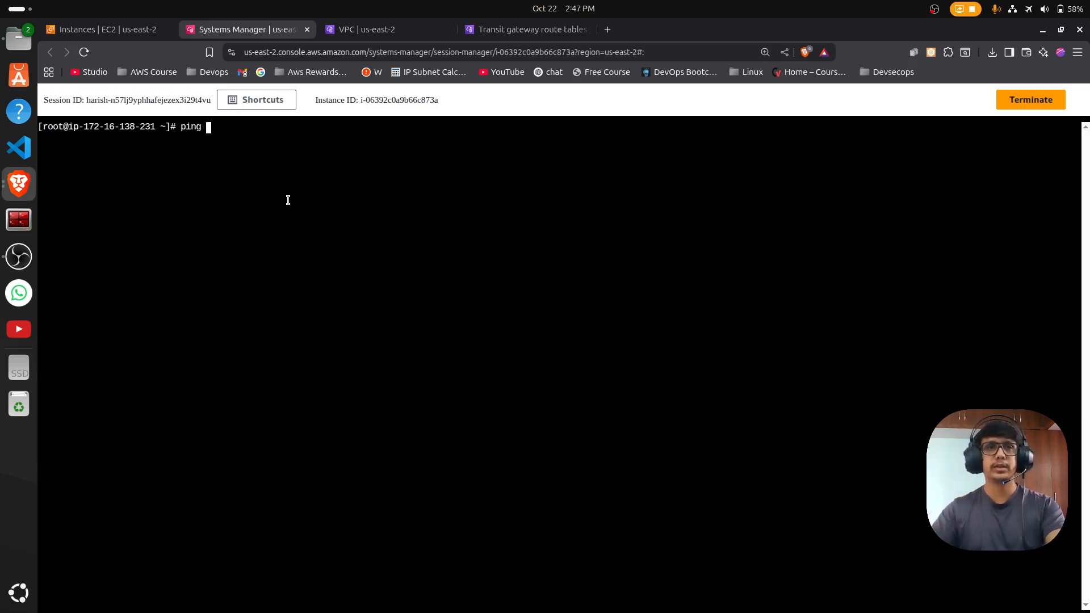
key(alt+Tab)
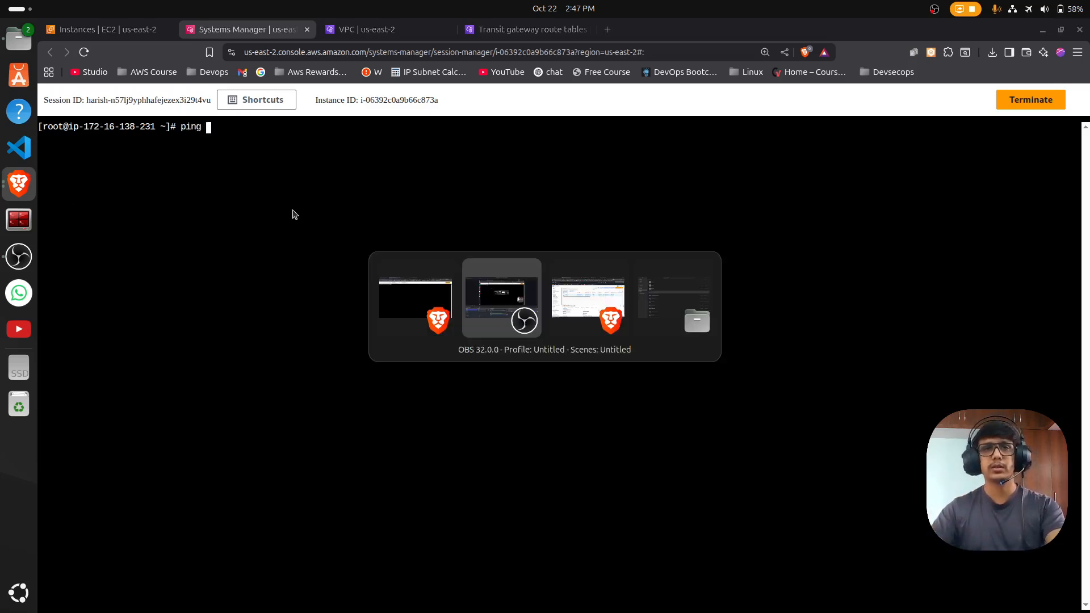
key(alt+Tab)
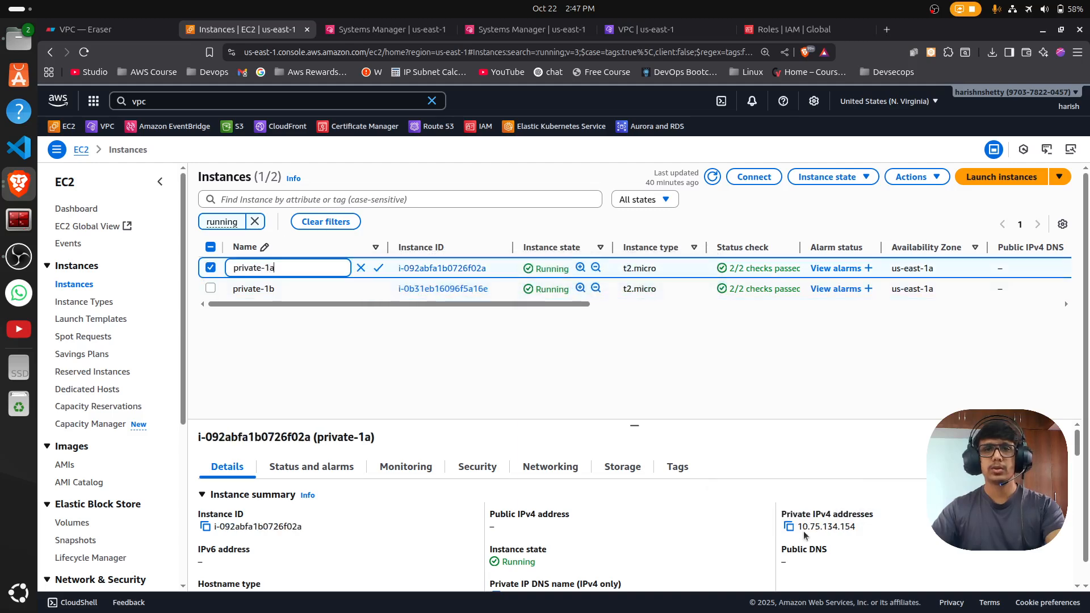
click(789, 527)
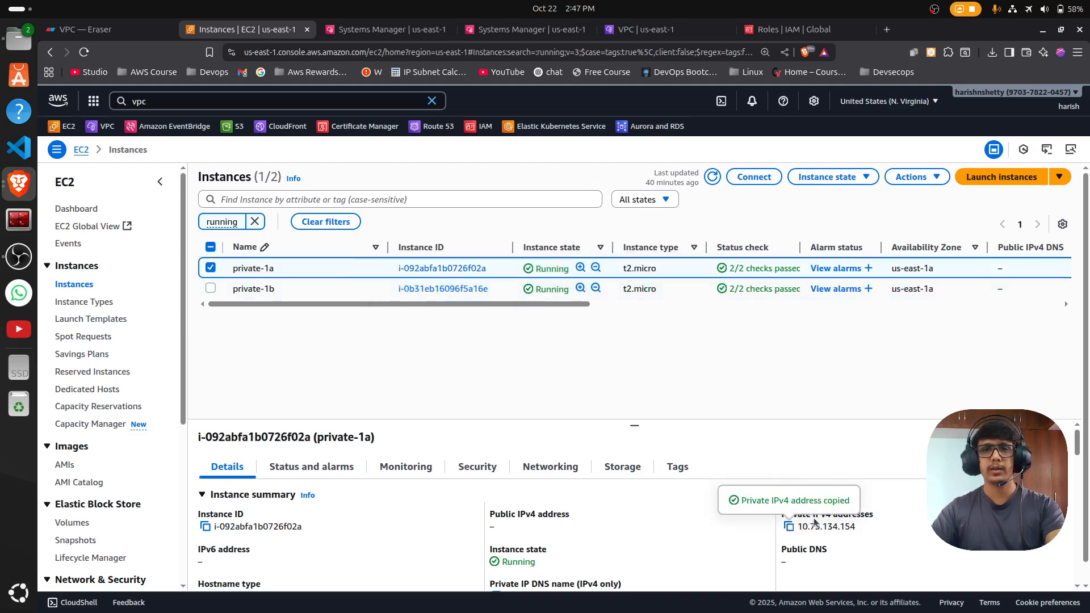
key(alt+Tab)
key(ctrl+v)
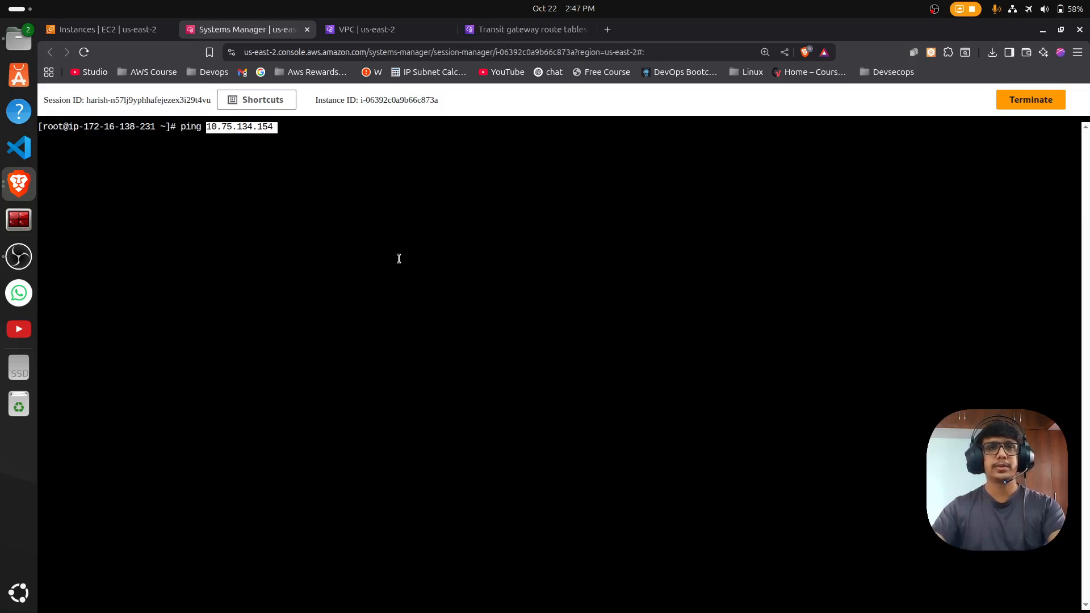
key(Return)
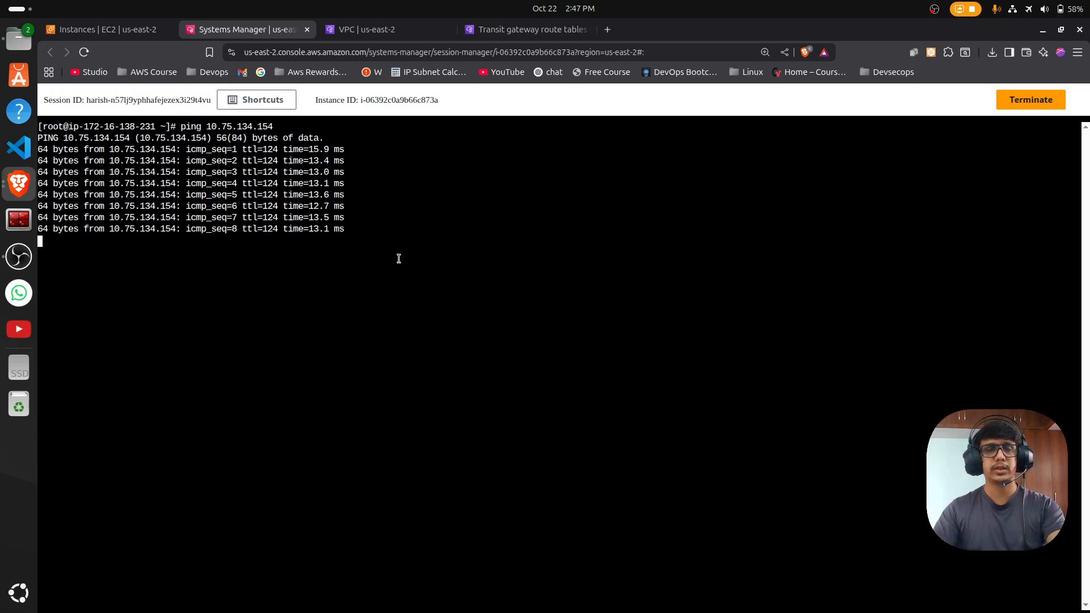
key(ctrl+c)
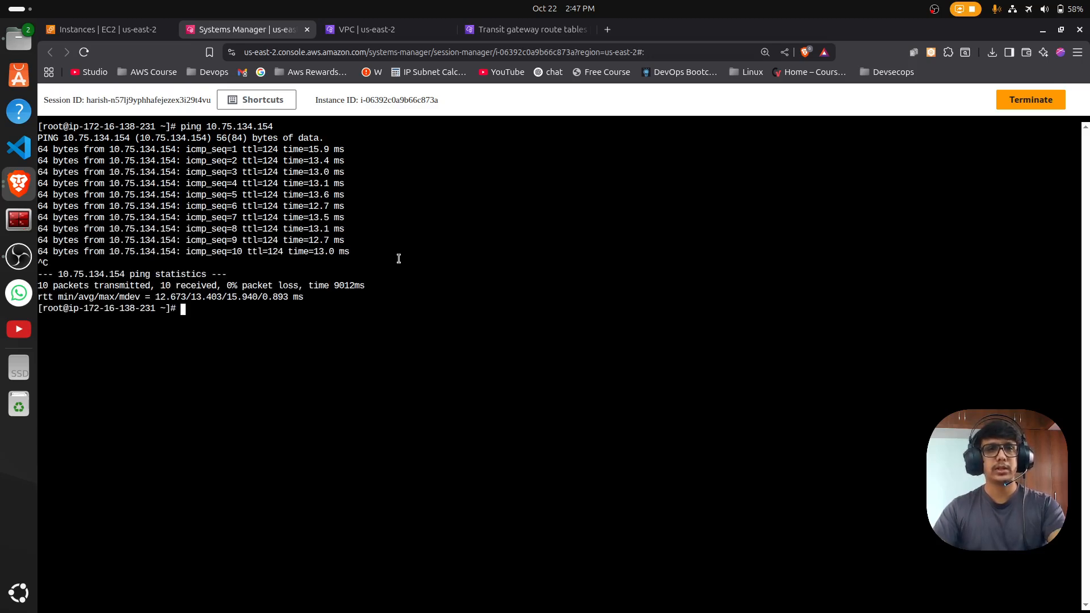
Step: From a cleared terminal in the Ohio session, ping private-1b's private IPv4 address 192.168.140.4, copied from the N. Virginia instances list, and stop it
text(clear)
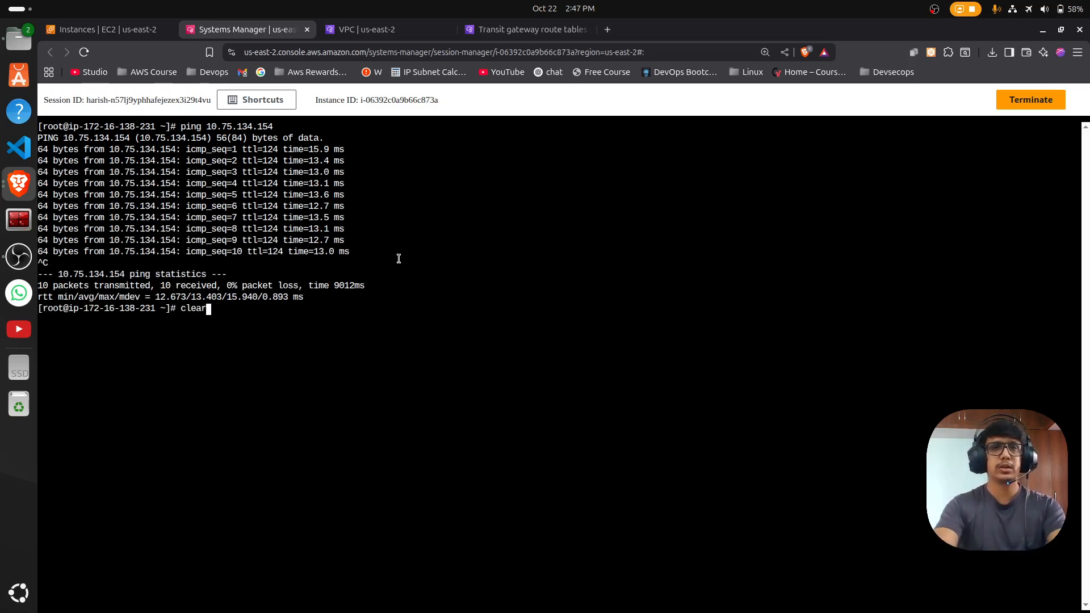
key(Return)
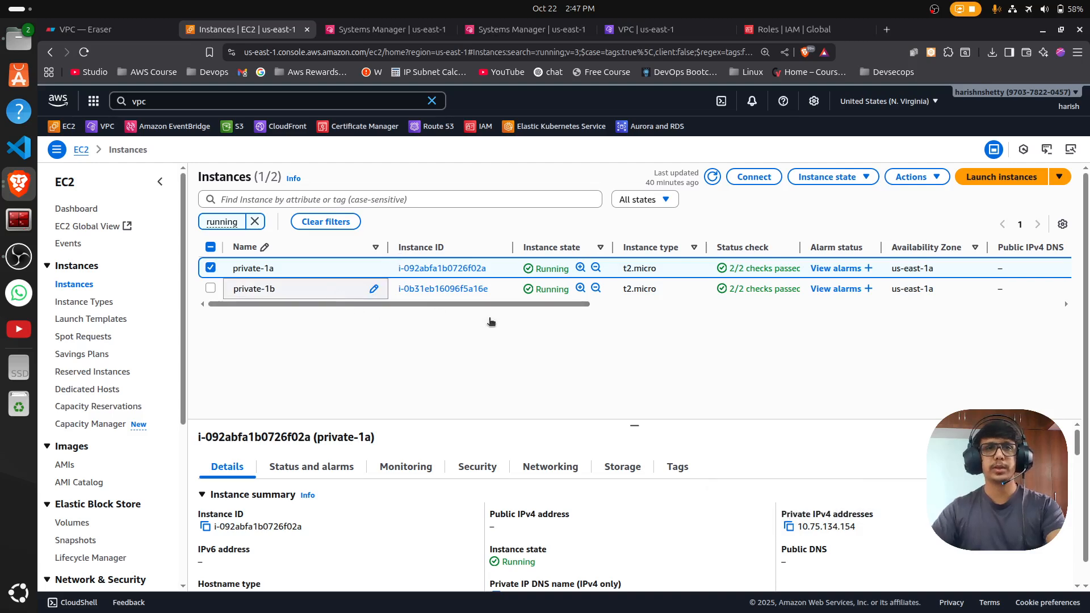
click(335, 295)
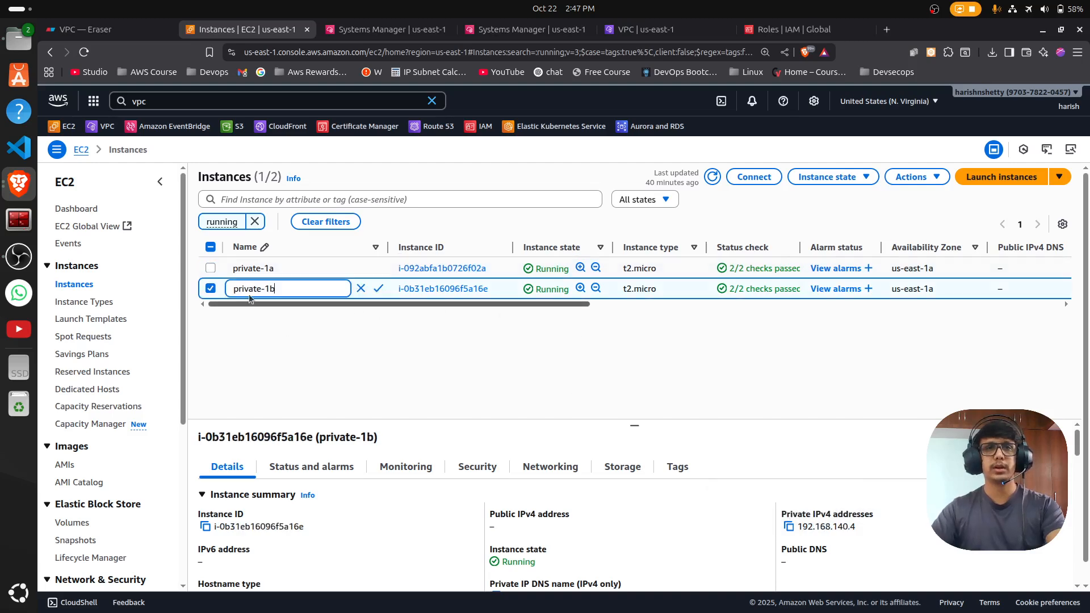
key(Return)
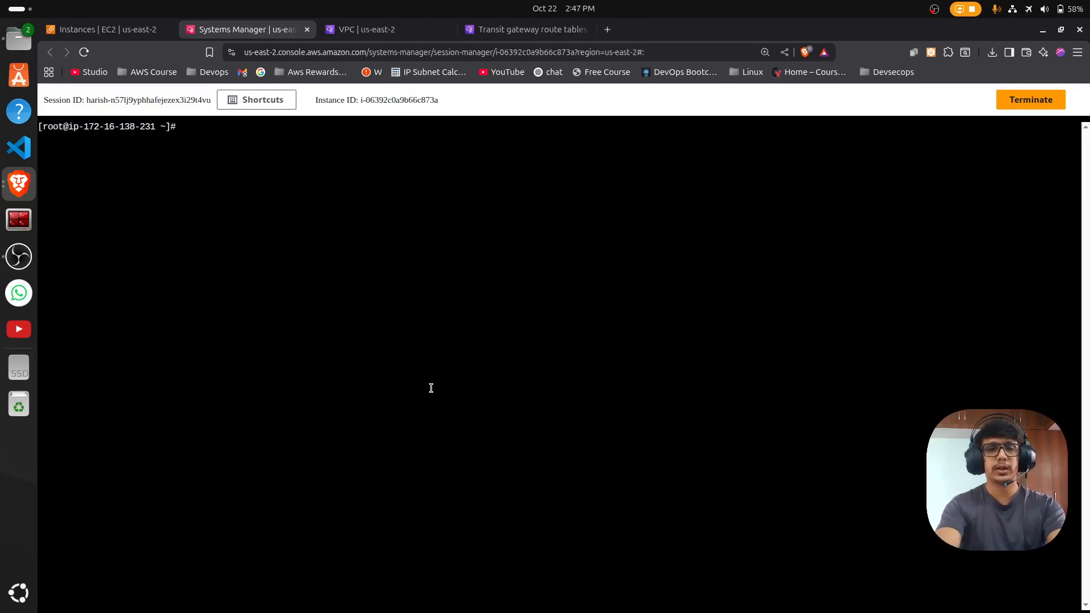
text(ping)
key(ctrl+v)
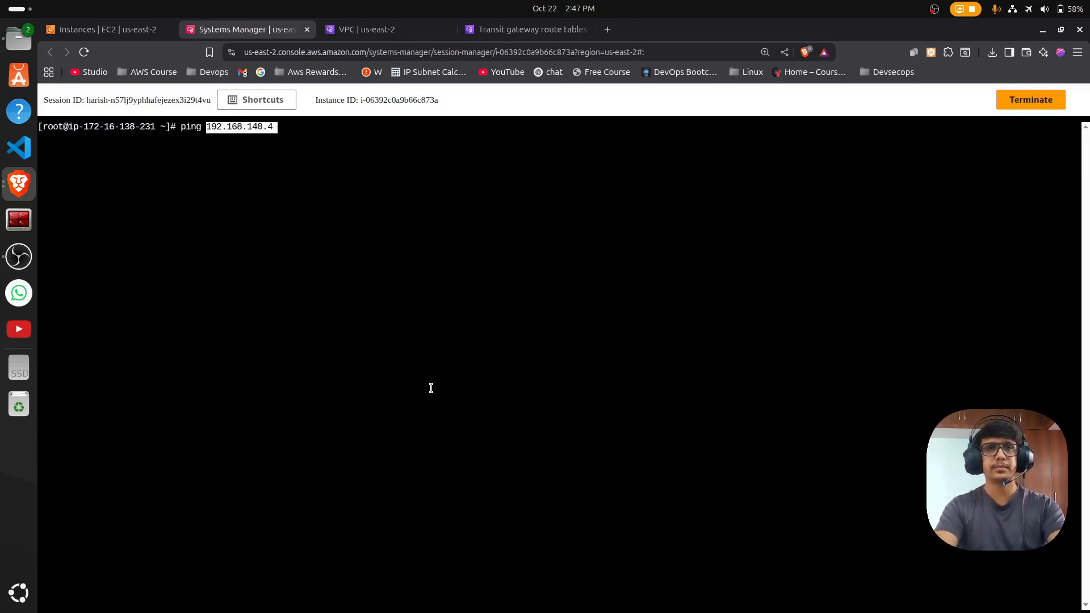
key(Return)
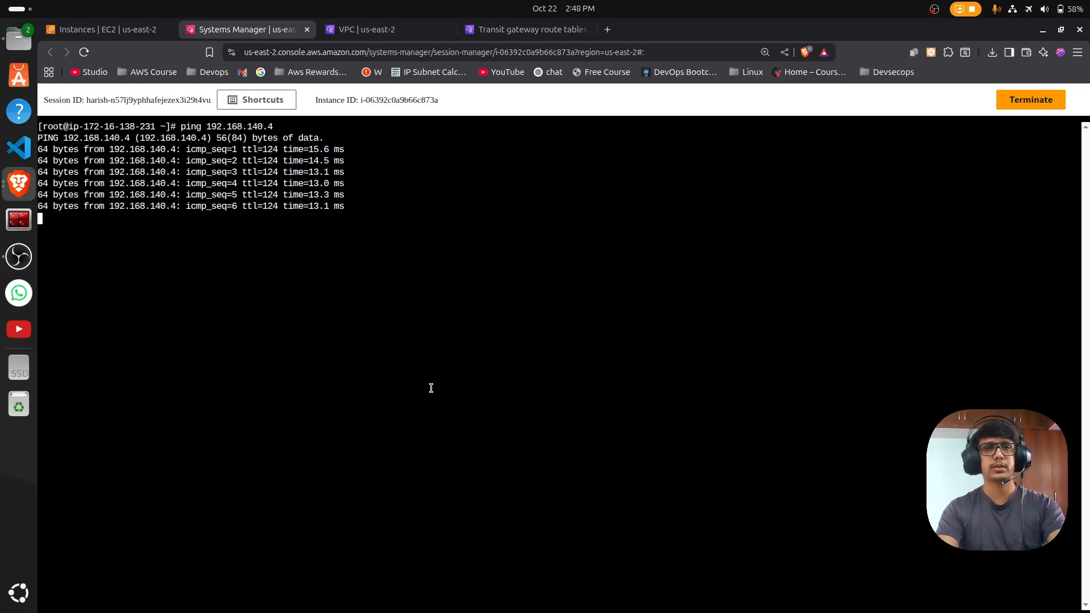
key(ctrl+c)
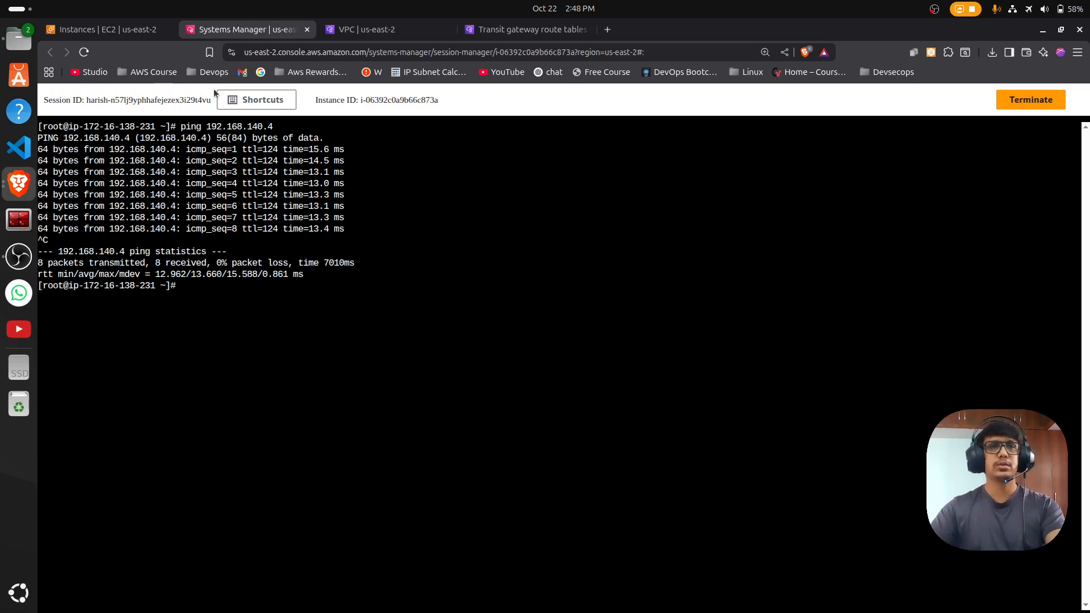
Step: Switch to the Eraser VPC diagram in the N. Virginia window and review the transit gateway peering paths between both regions
key(alt+Tab)
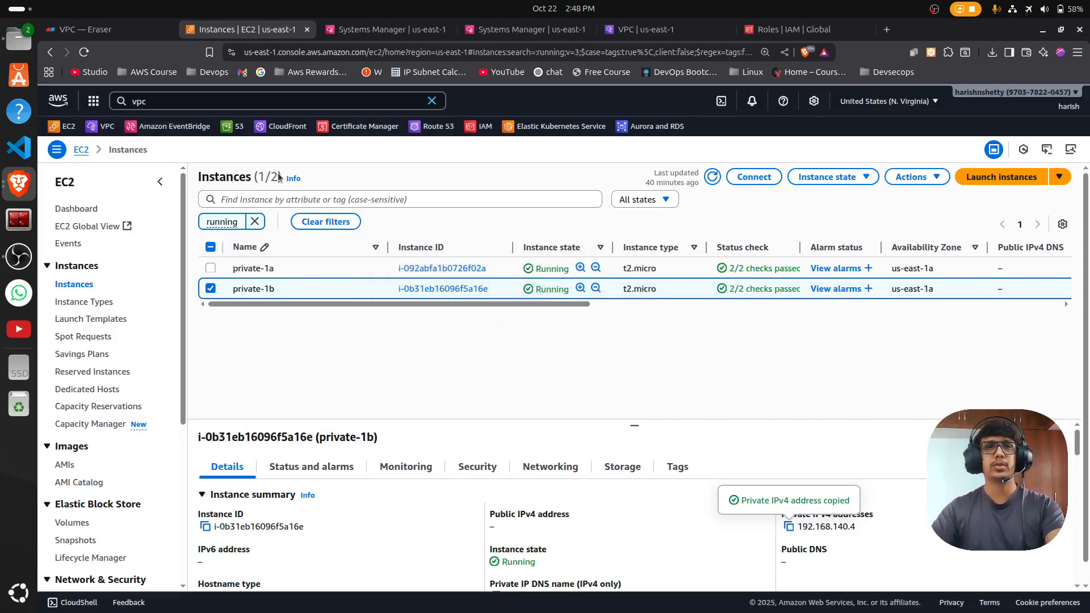
click(145, 36)
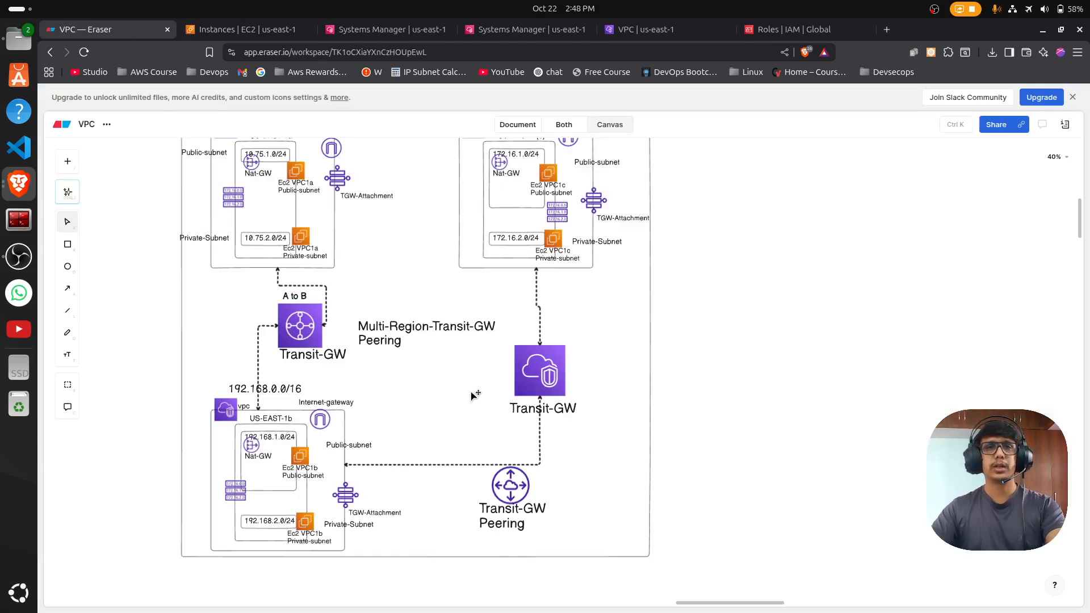
scroll(475, 395, up, 2)
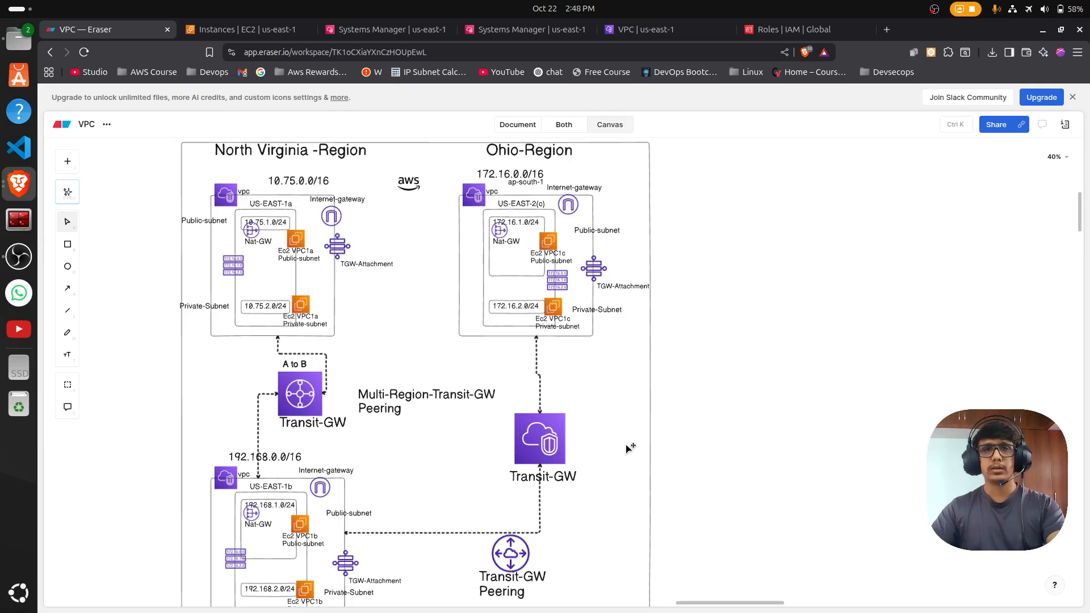
scroll(628, 445, down, 2)
scroll(628, 446, up, 2)
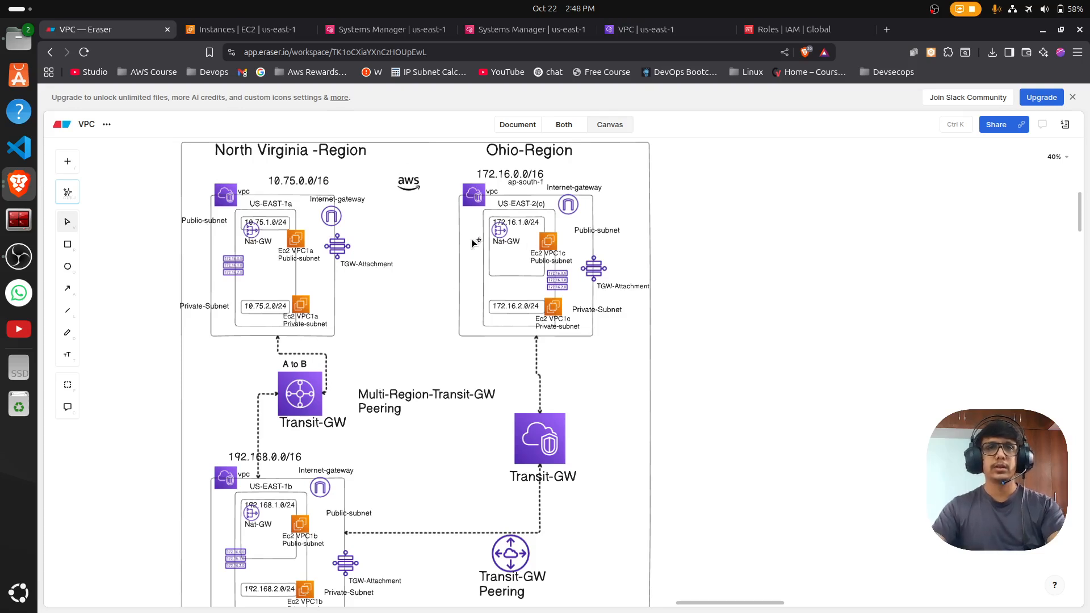
scroll(492, 360, down, 2)
scroll(492, 360, up, 2)
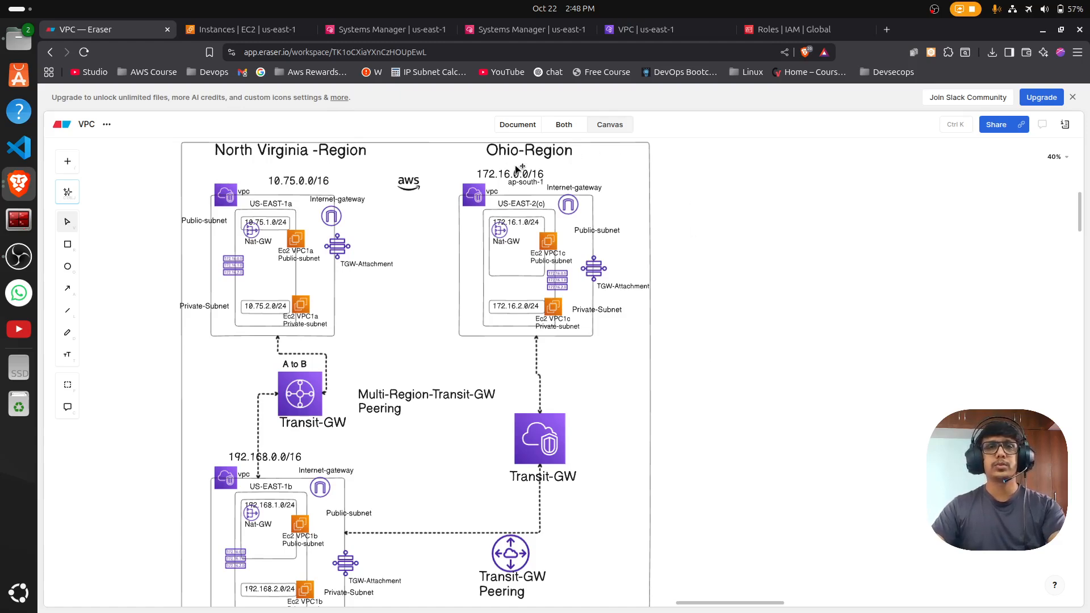
Step: Switch back to the Ohio window, close the Systems Manager session page, and terminate instance private-1c
key(alt+Tab)
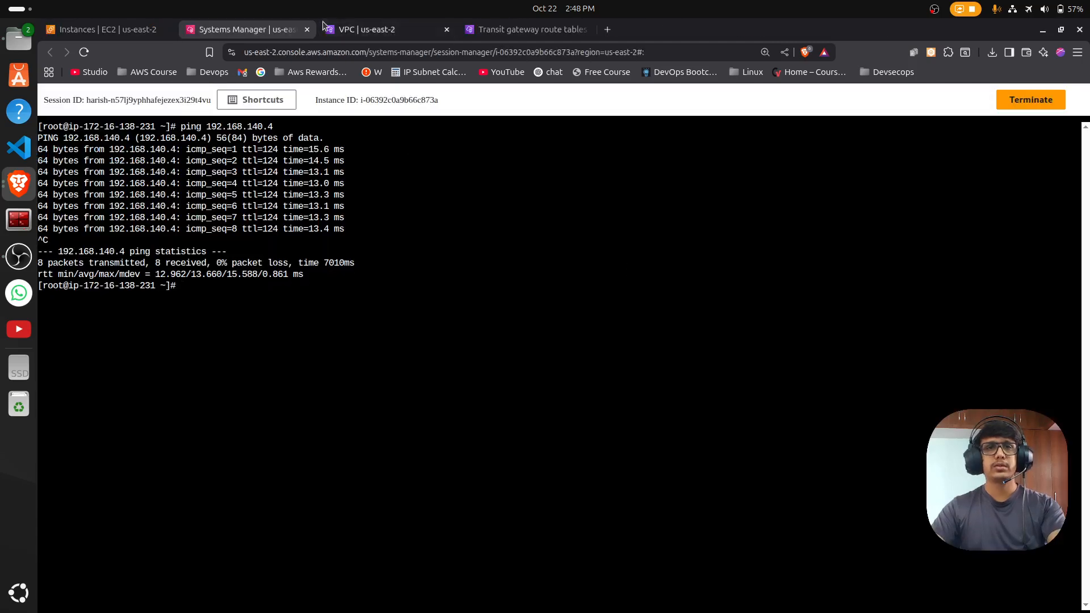
click(307, 29)
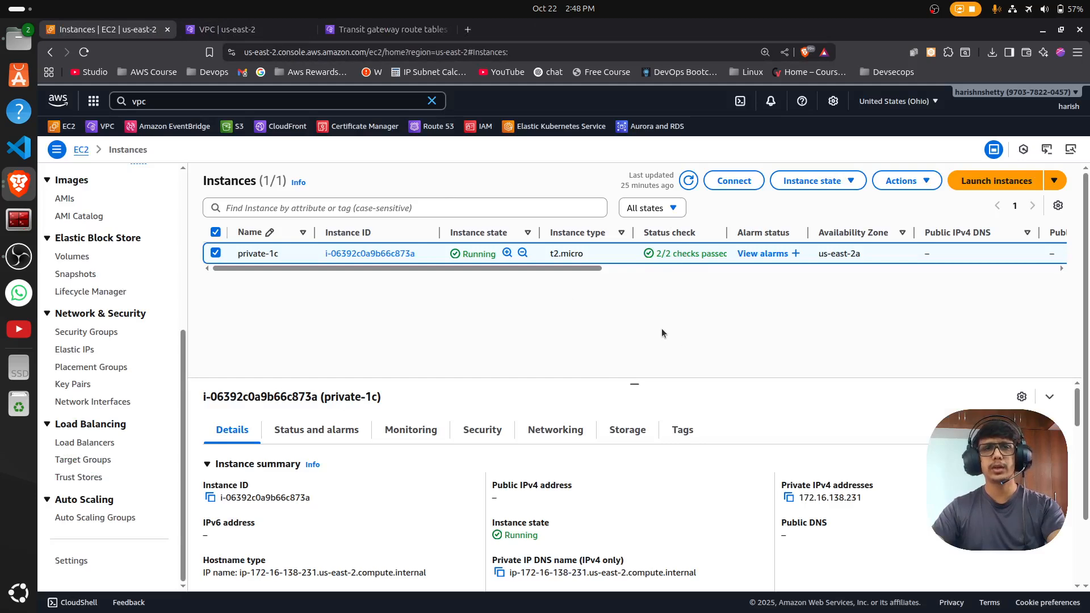
drag(635, 387, 636, 326)
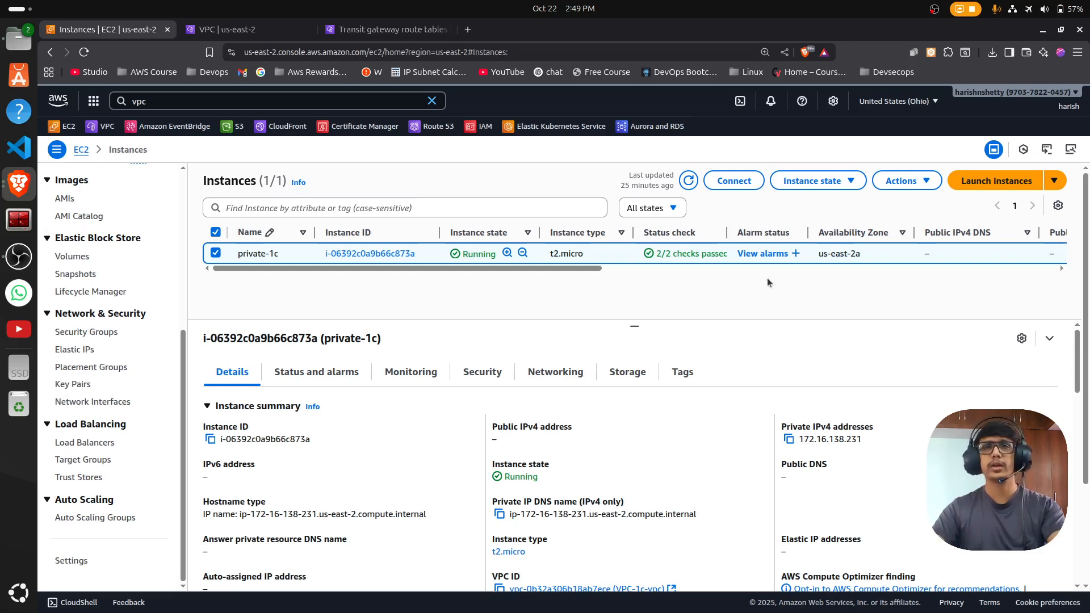
click(816, 183)
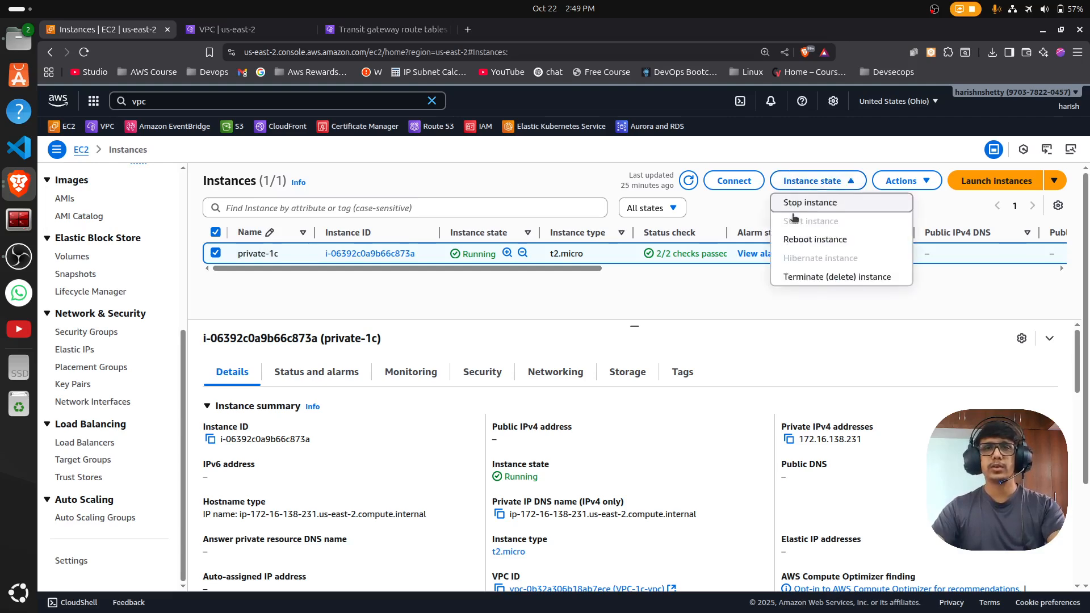
click(820, 275)
click(834, 499)
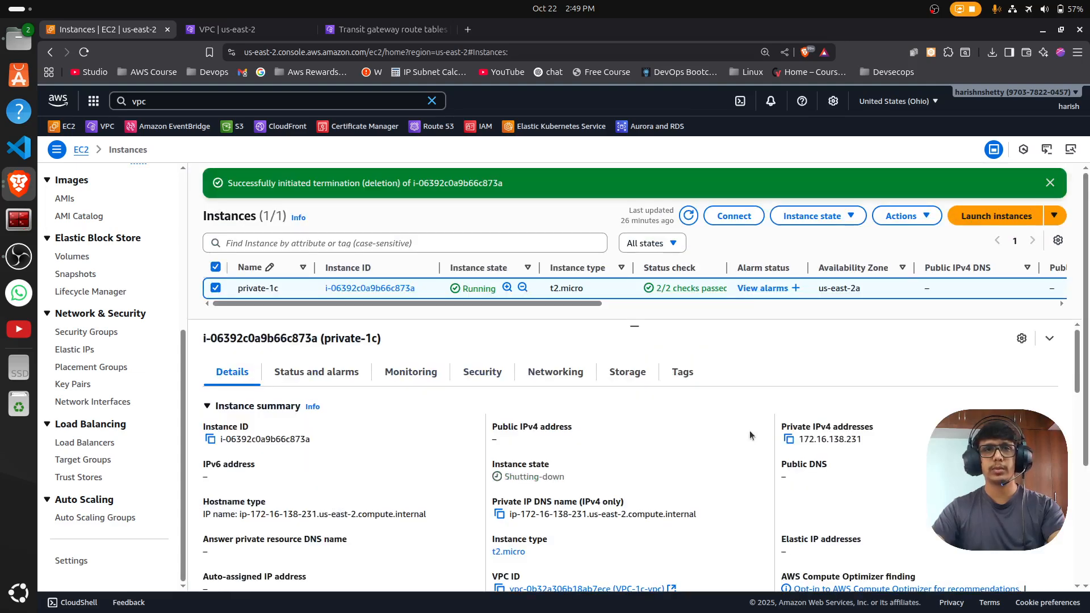
Step: Refresh the Ohio instances list and widen its Instance state column to check on private-1c's termination
drag(635, 327, 655, 316)
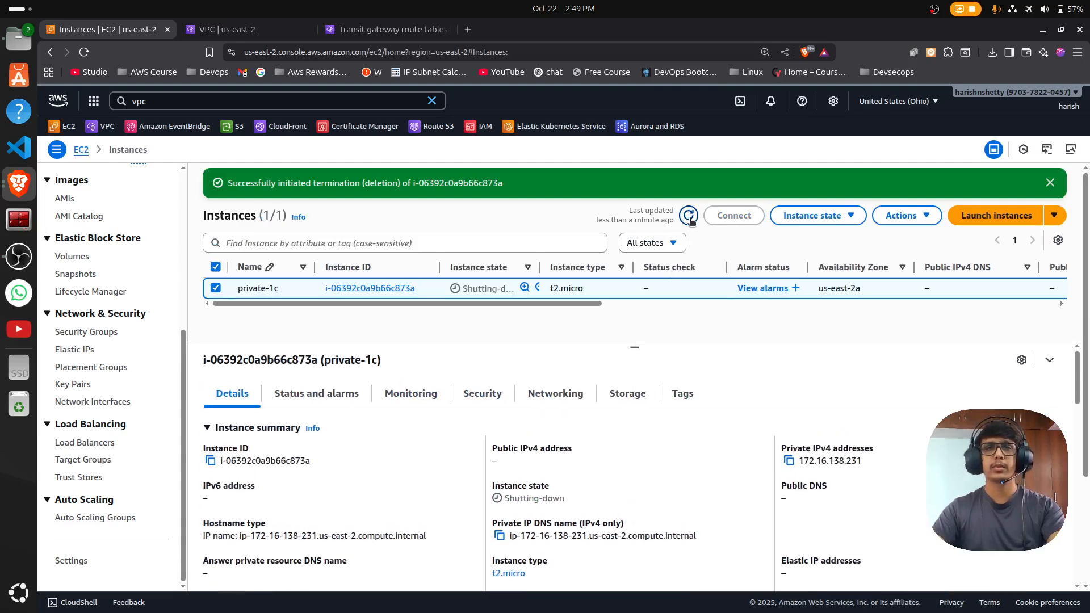
drag(539, 268, 577, 268)
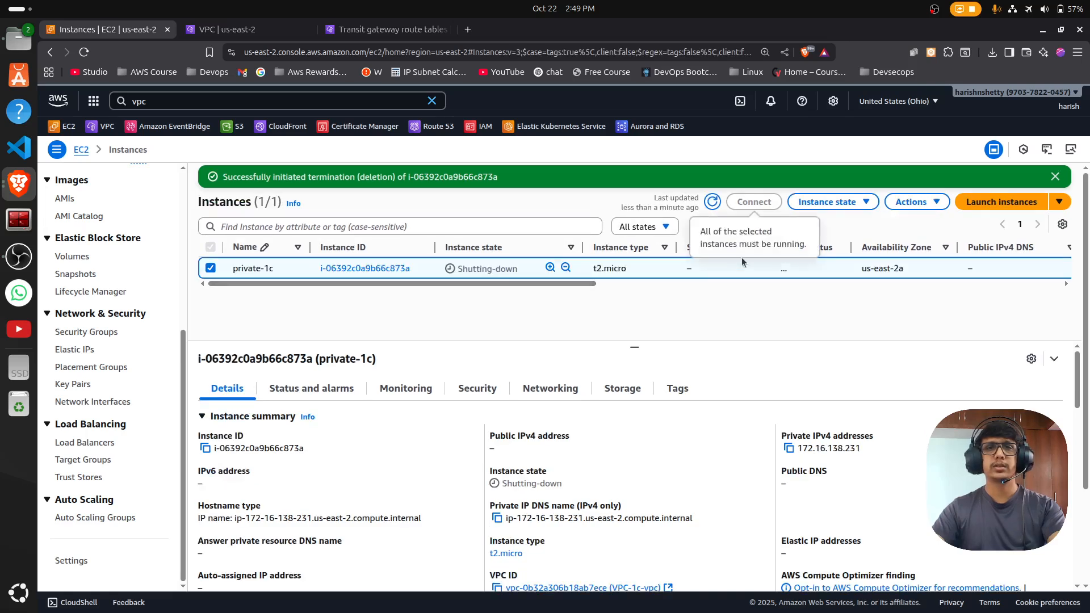
click(716, 204)
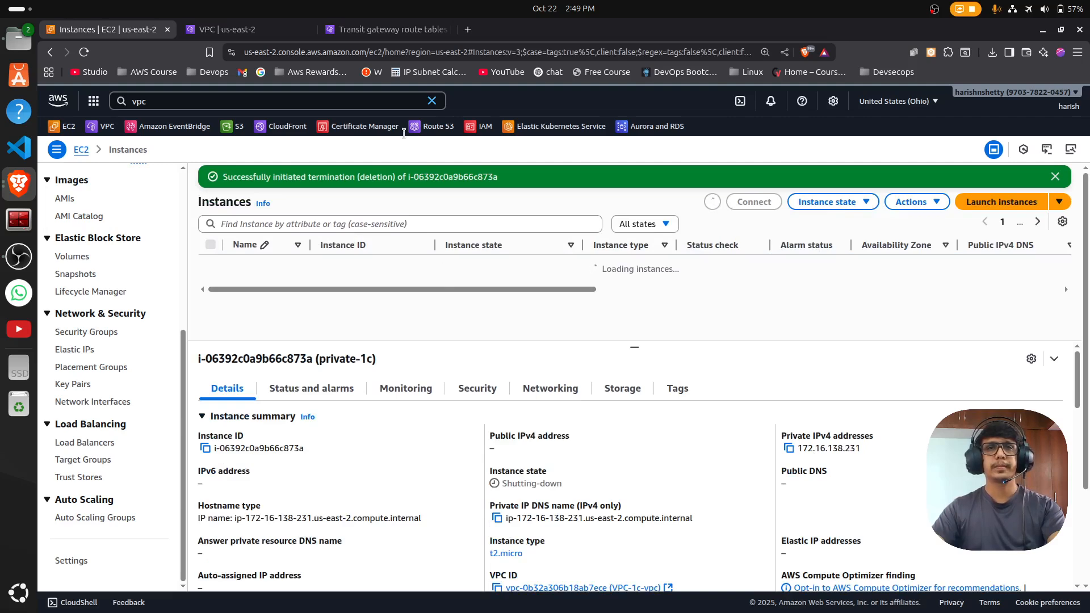
Step: Check which attachments block deletion of the TGW-Ohio transit gateway, and open the transit gateway attachments list
click(364, 31)
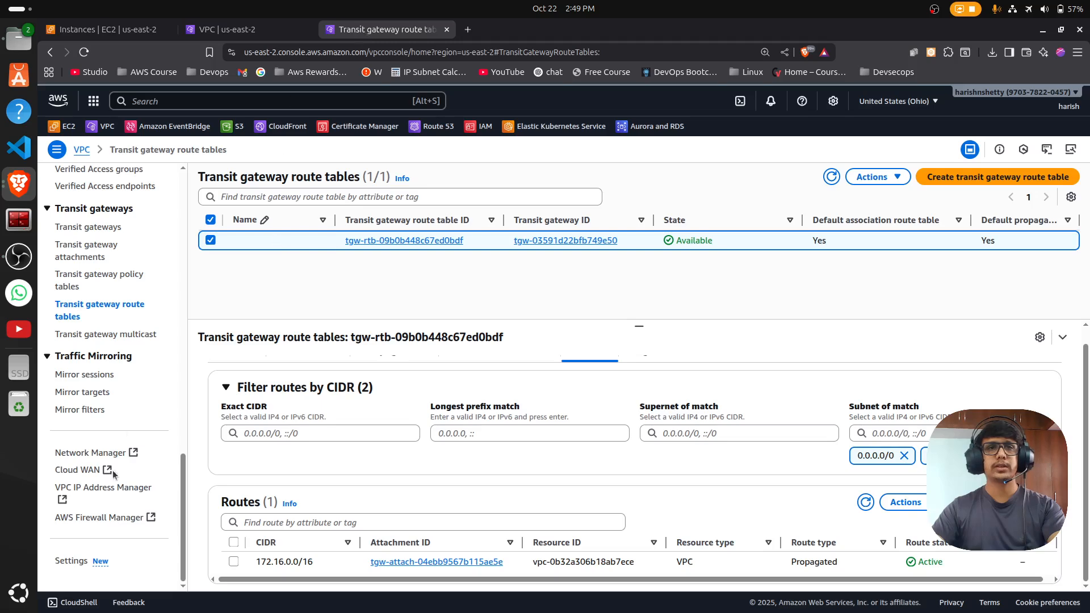
scroll(102, 390, up, 2)
click(112, 366)
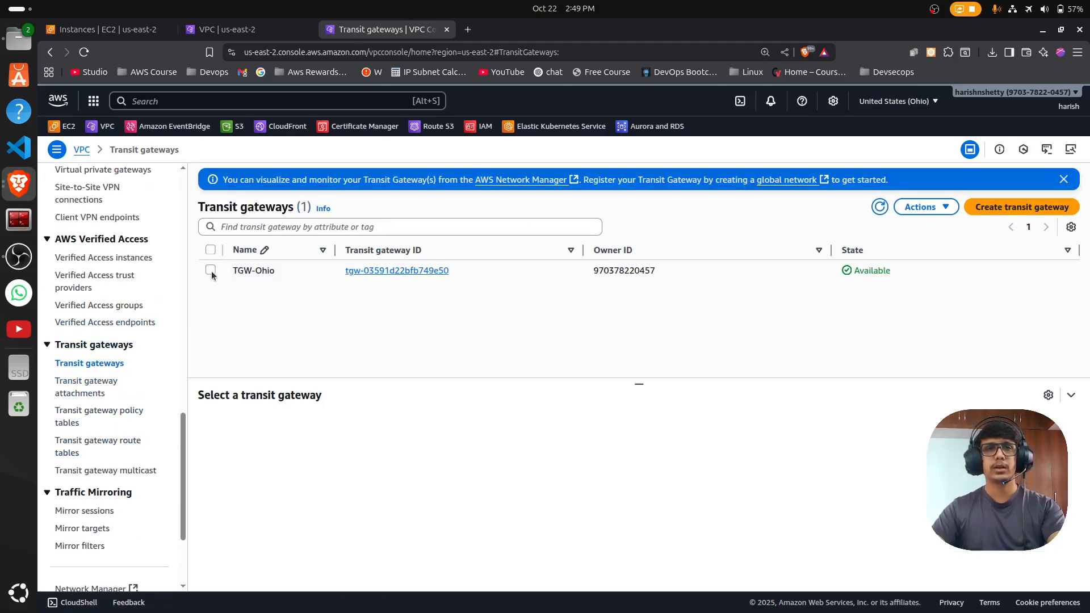
click(210, 271)
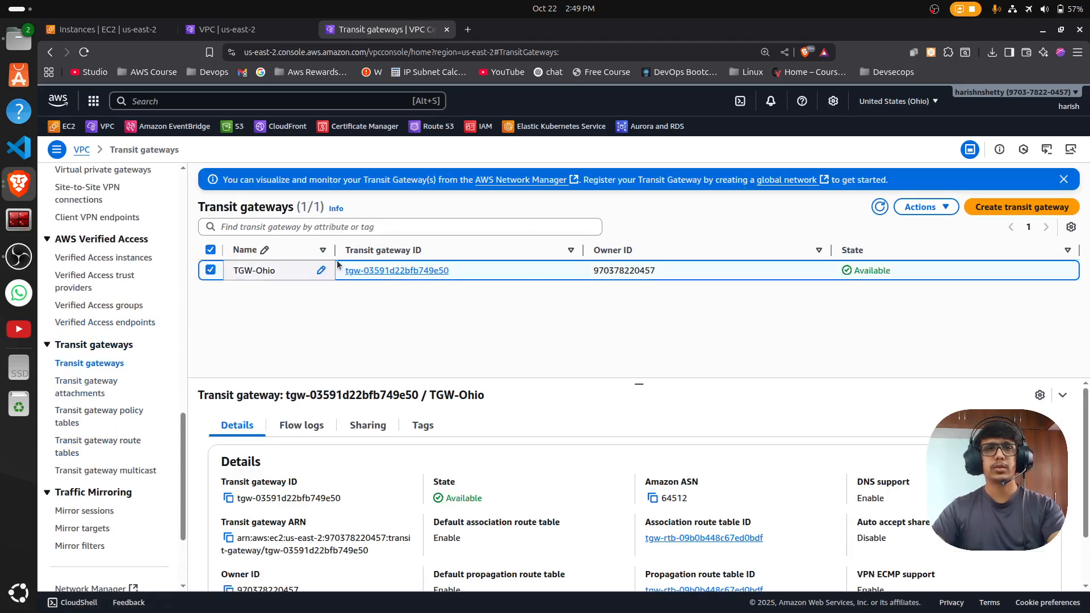
click(923, 207)
click(939, 302)
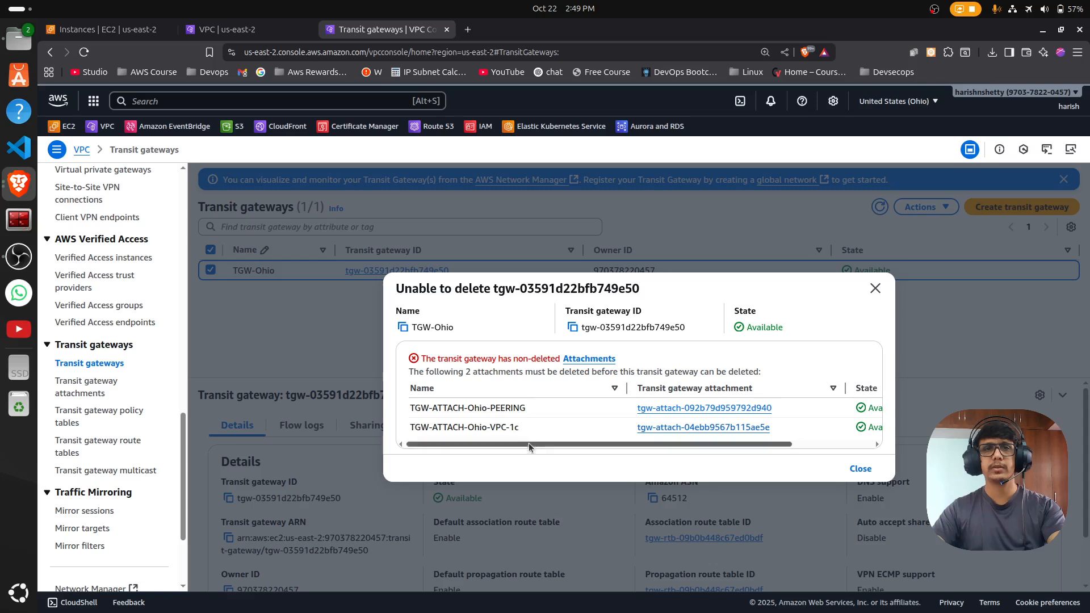
drag(519, 427, 400, 404)
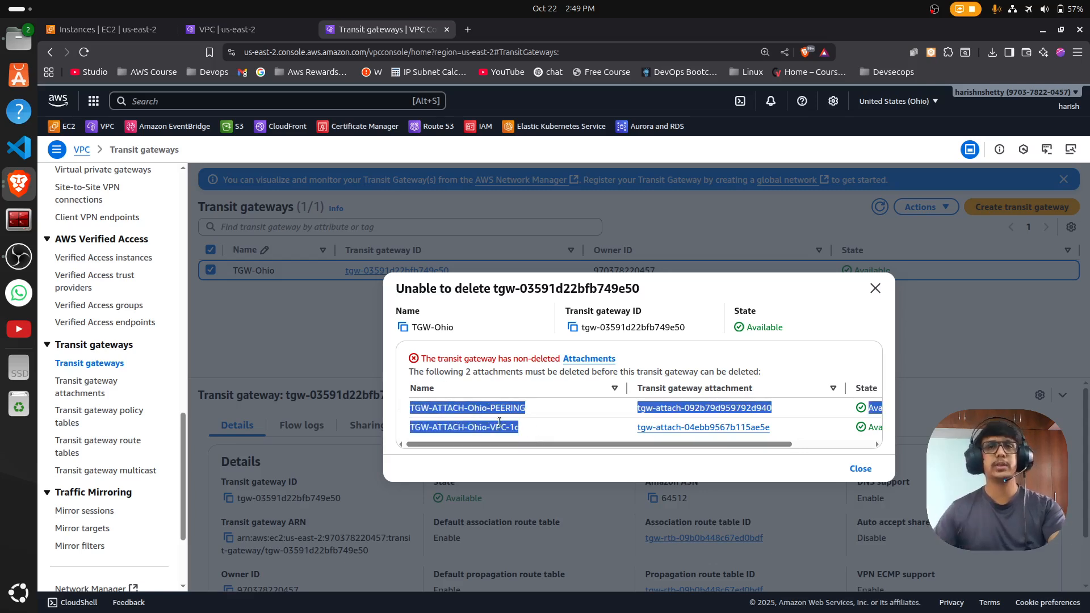
click(859, 469)
click(94, 393)
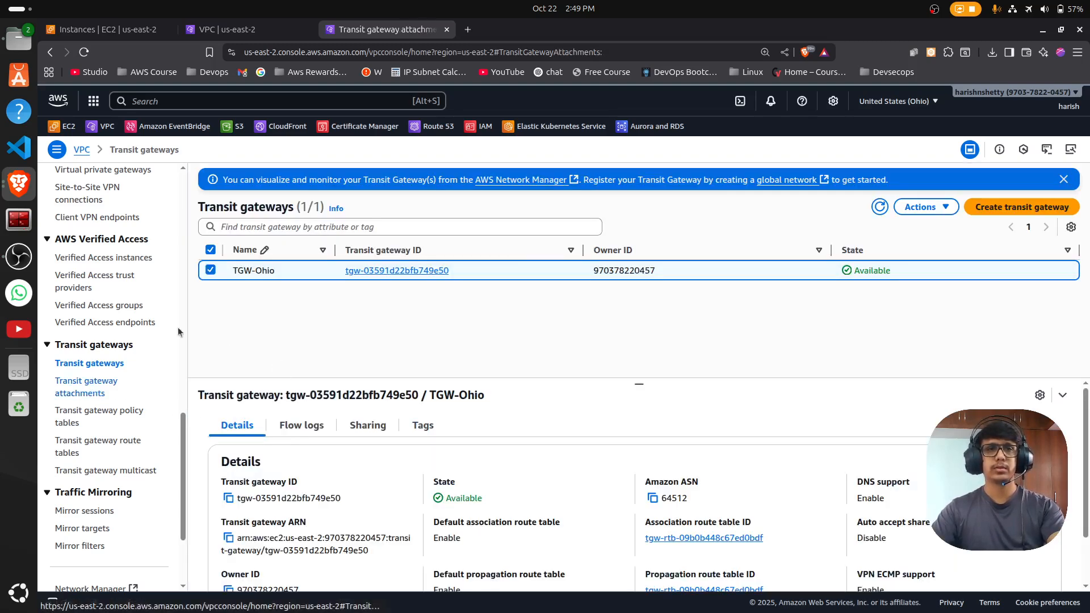
click(211, 257)
click(878, 216)
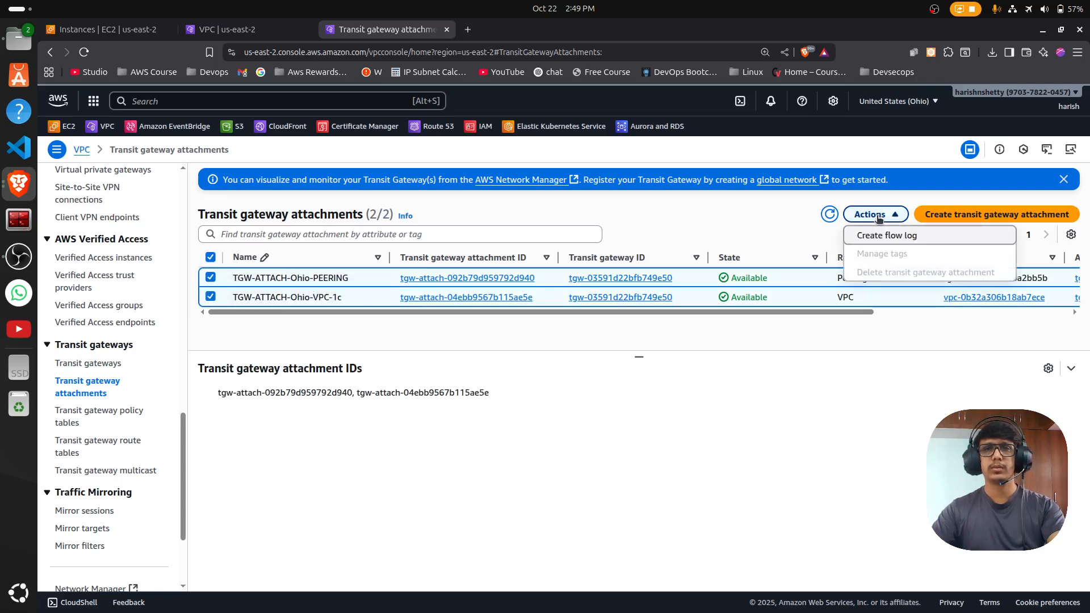
click(878, 215)
click(215, 259)
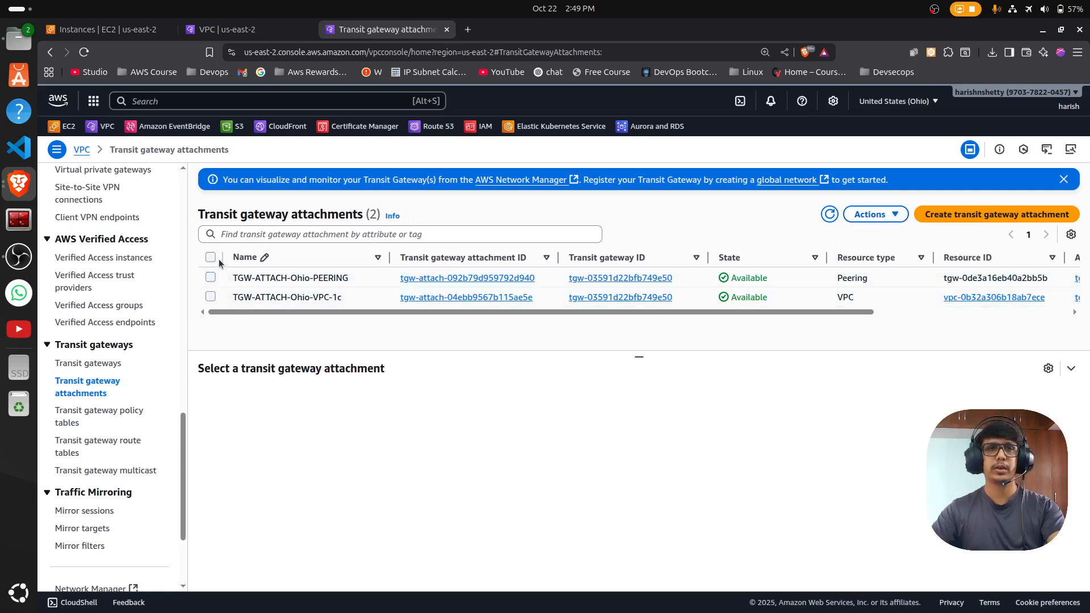
Step: Delete the transit gateway attachment TGW-ATTACH-Ohio-PEERING, entering "delete" as the confirmation text
click(210, 278)
click(874, 215)
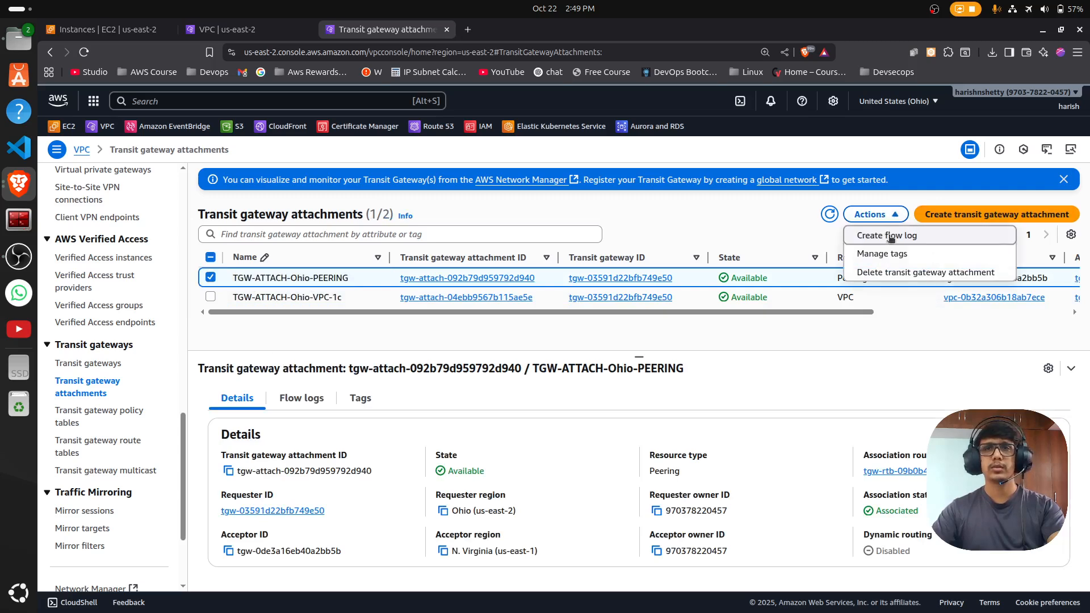
click(881, 274)
double_click(523, 403)
key(ctrl+c)
click(481, 422)
key(ctrl+v)
click(870, 445)
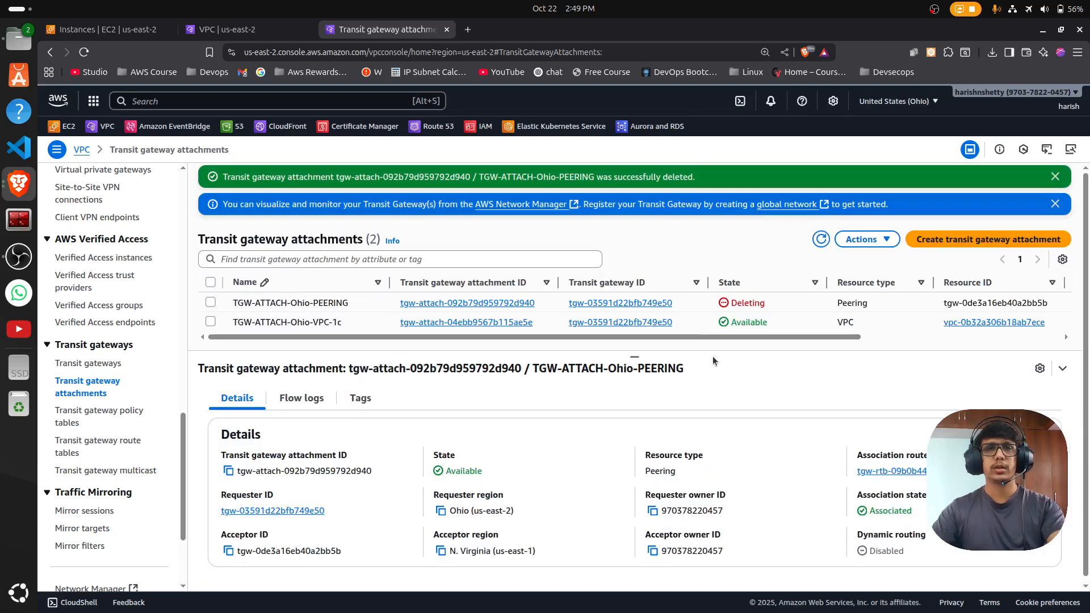
Step: Delete the transit gateway attachment TGW-ATTACH-Ohio-VPC-1c, entering "delete" as the confirmation text
drag(628, 357, 628, 379)
click(253, 324)
click(875, 239)
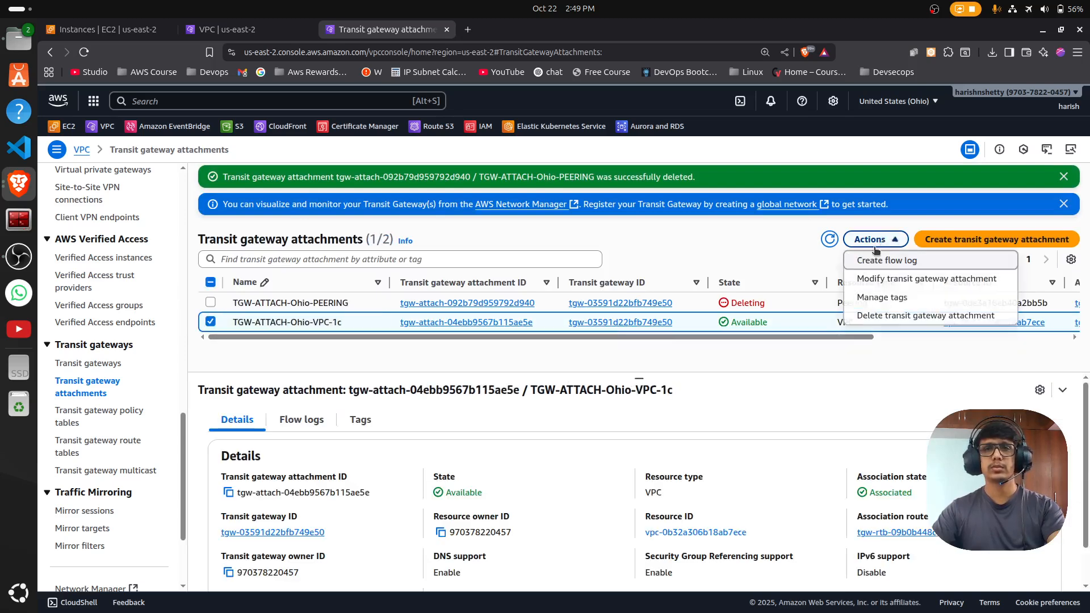
click(883, 315)
text(delete)
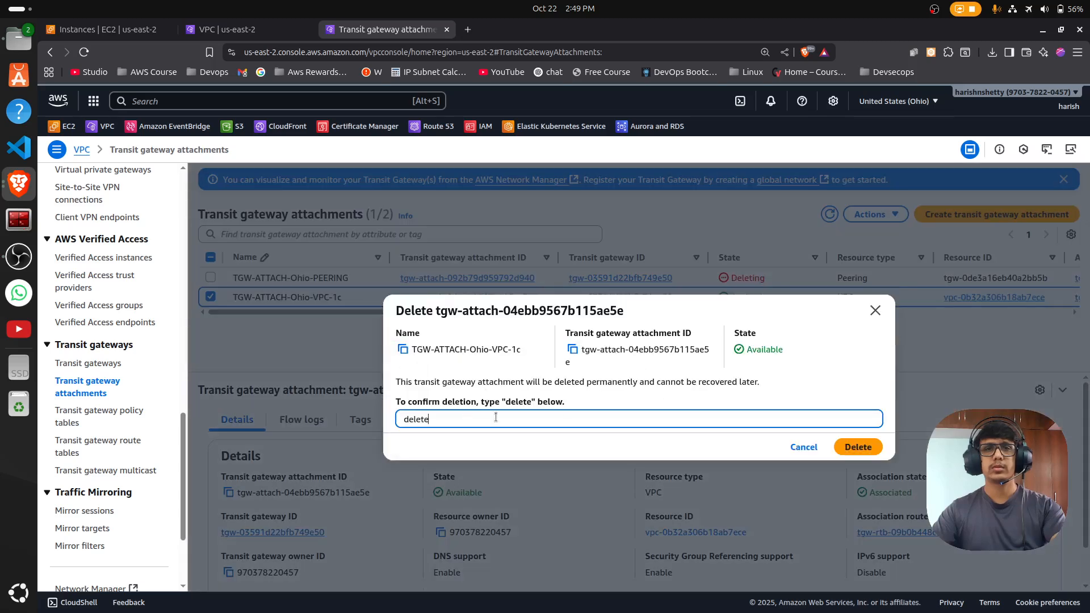
click(846, 446)
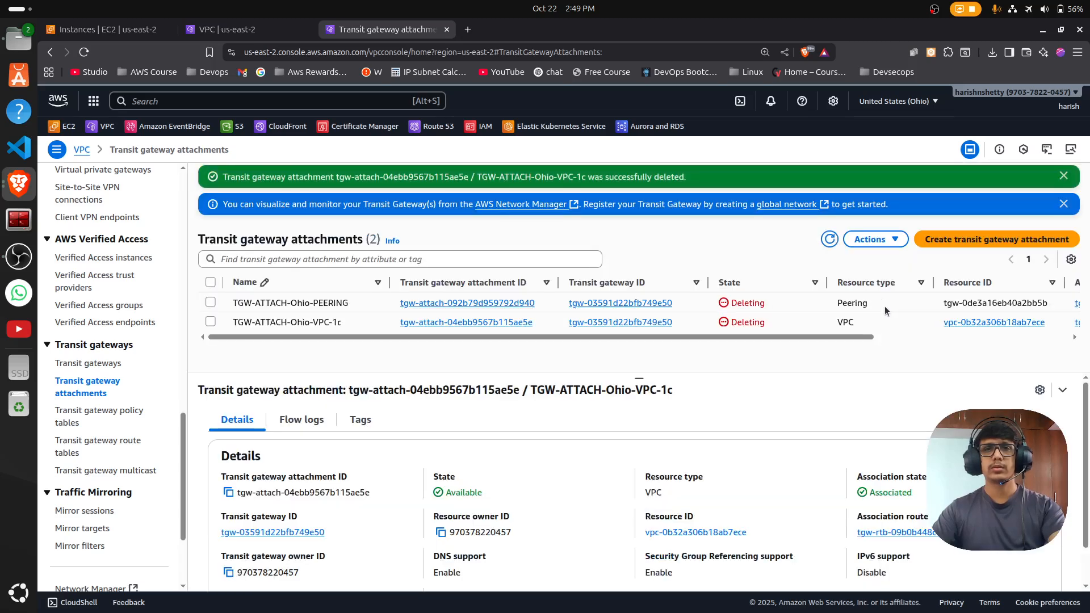
Step: Refresh the transit gateway attachments list and check the deletion state of the peering and VPC-1c attachments
click(829, 239)
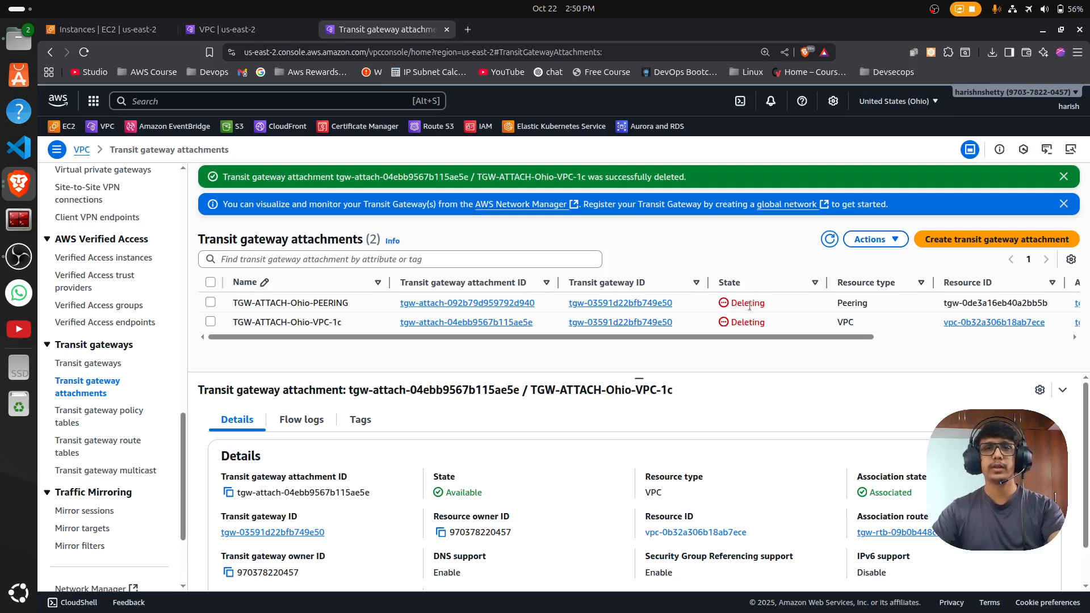
click(773, 303)
click(773, 323)
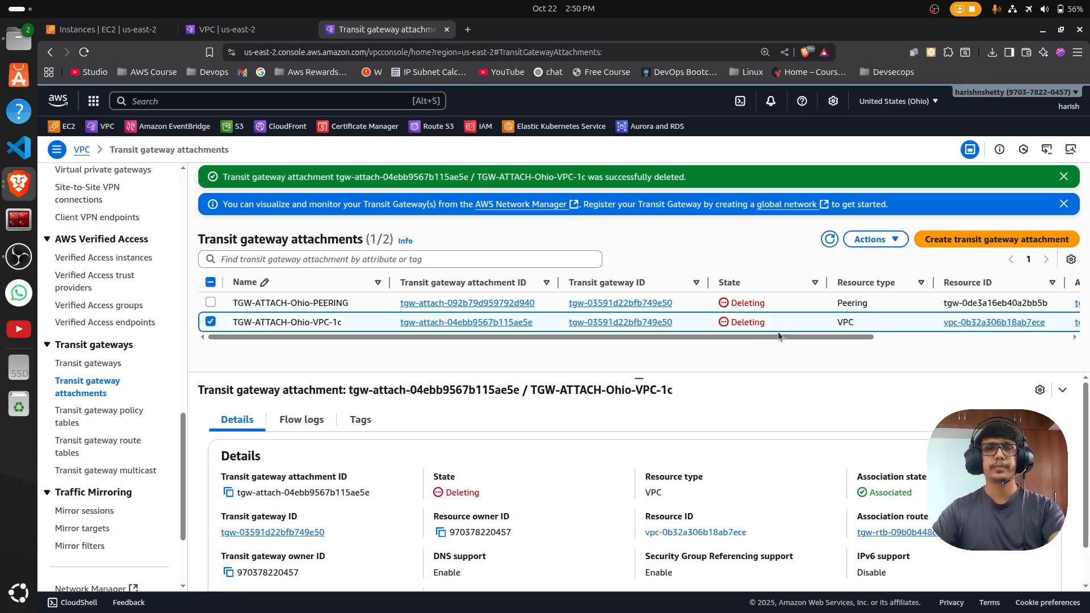
key(alt+Tab)
key(alt+Tab)
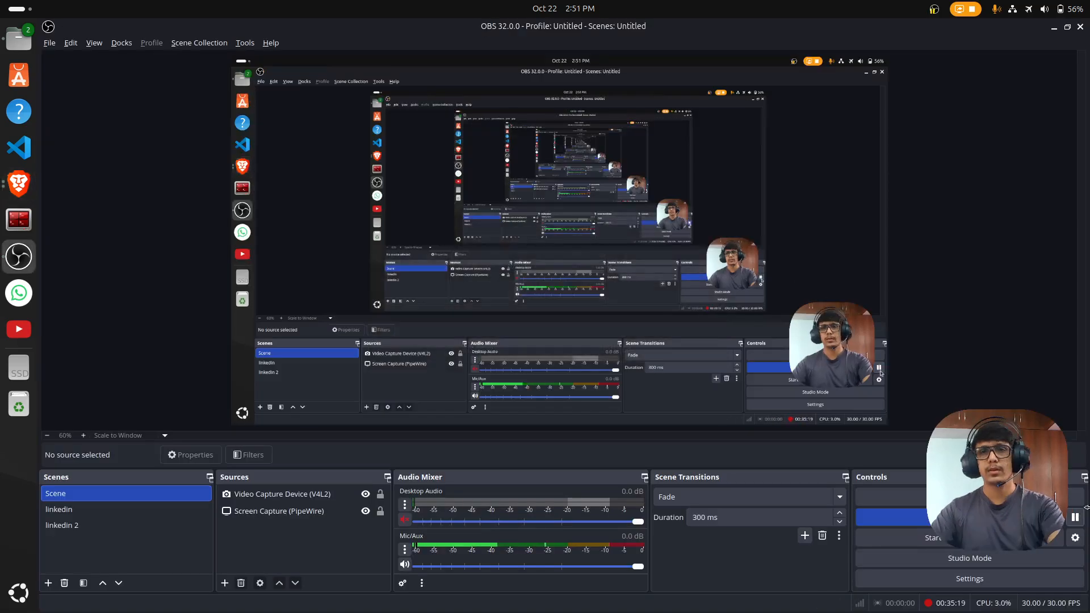
key(alt+Tab)
click(830, 239)
drag(734, 301, 764, 303)
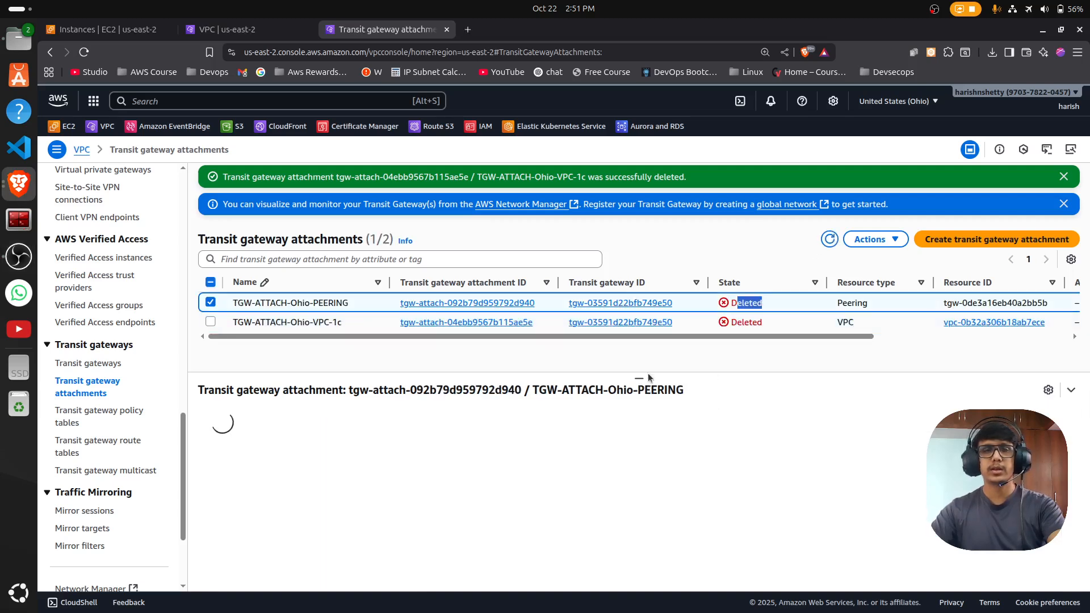
Step: Delete the TGW-Ohio transit gateway, entering "delete" as the confirmation text, and refresh the transit gateways list
click(108, 364)
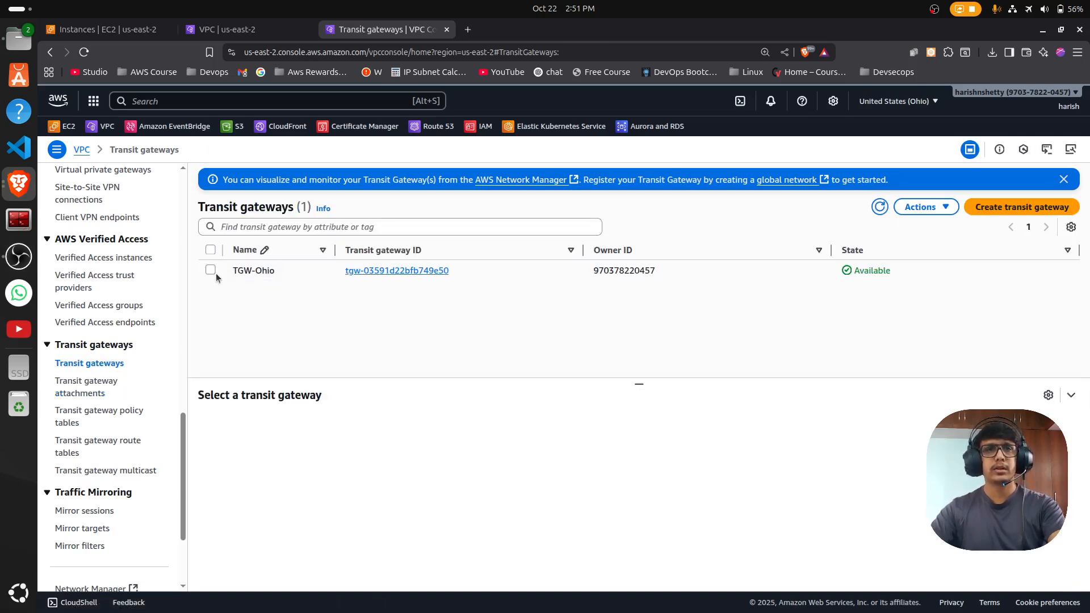
click(211, 270)
click(924, 206)
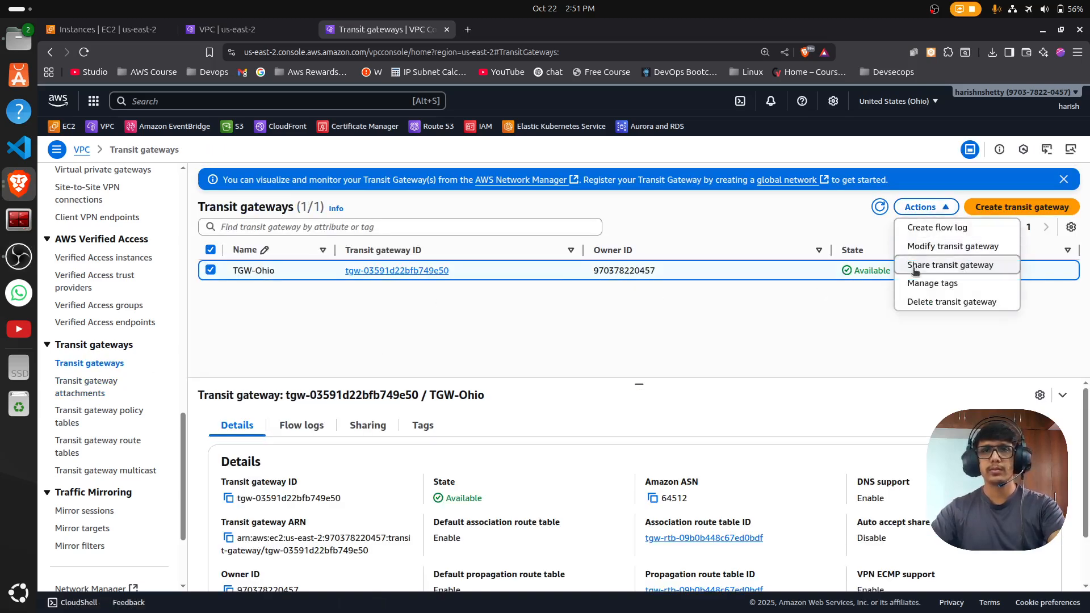
click(924, 302)
text(delete)
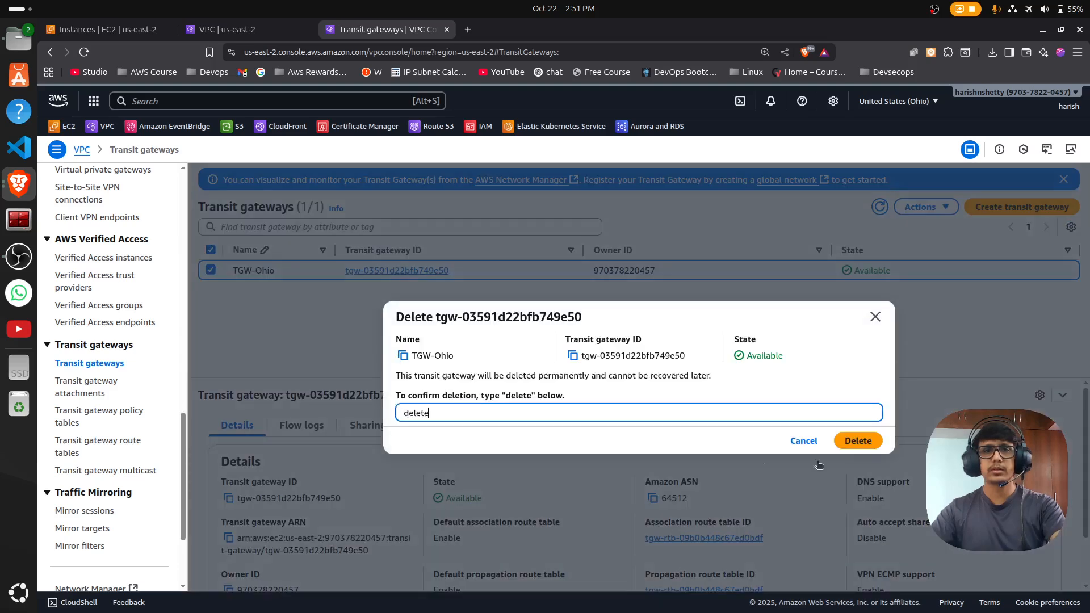
click(872, 441)
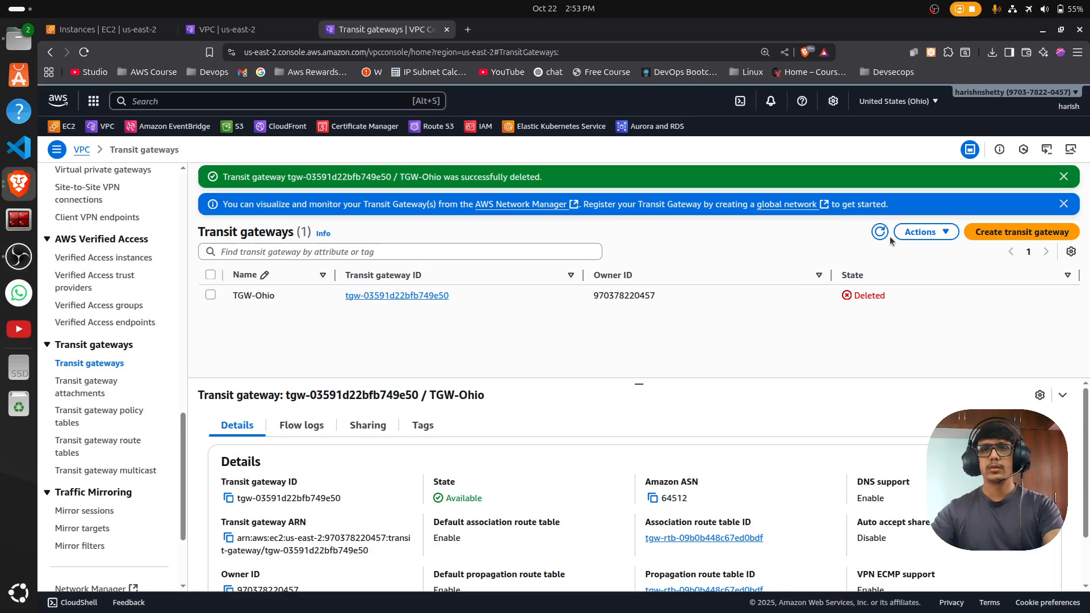
click(881, 232)
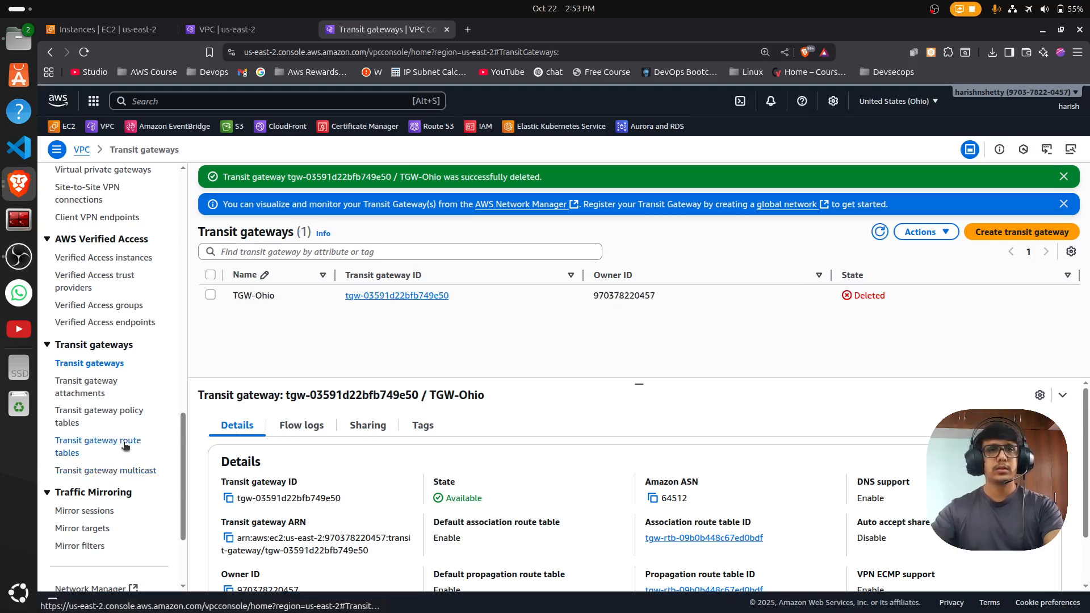
Step: Check the Ohio transit gateway route tables, attachments and transit gateways lists for leftover resources
click(115, 448)
click(830, 178)
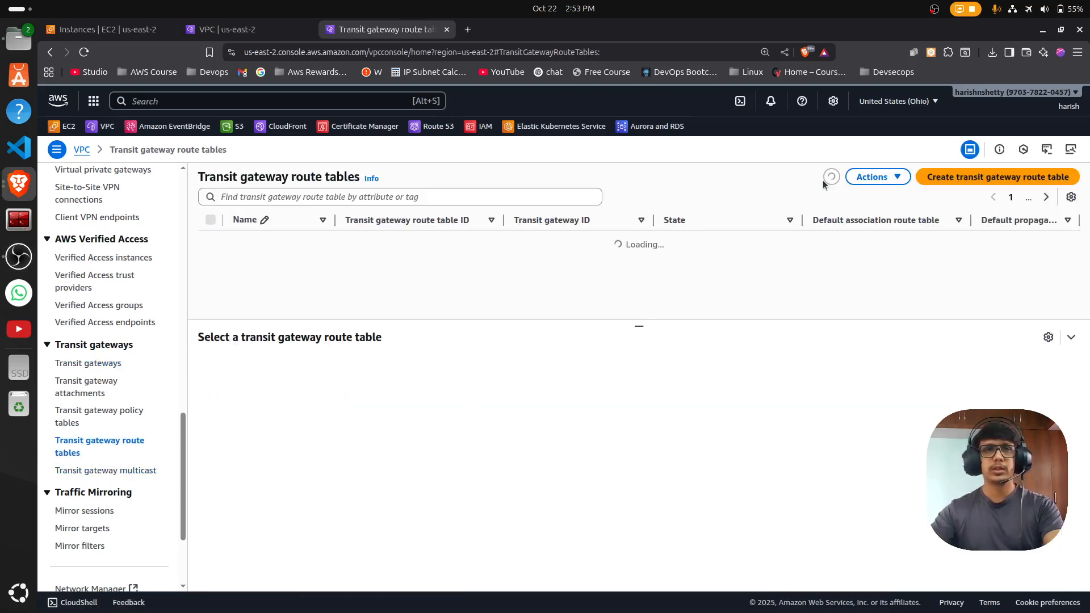
click(93, 392)
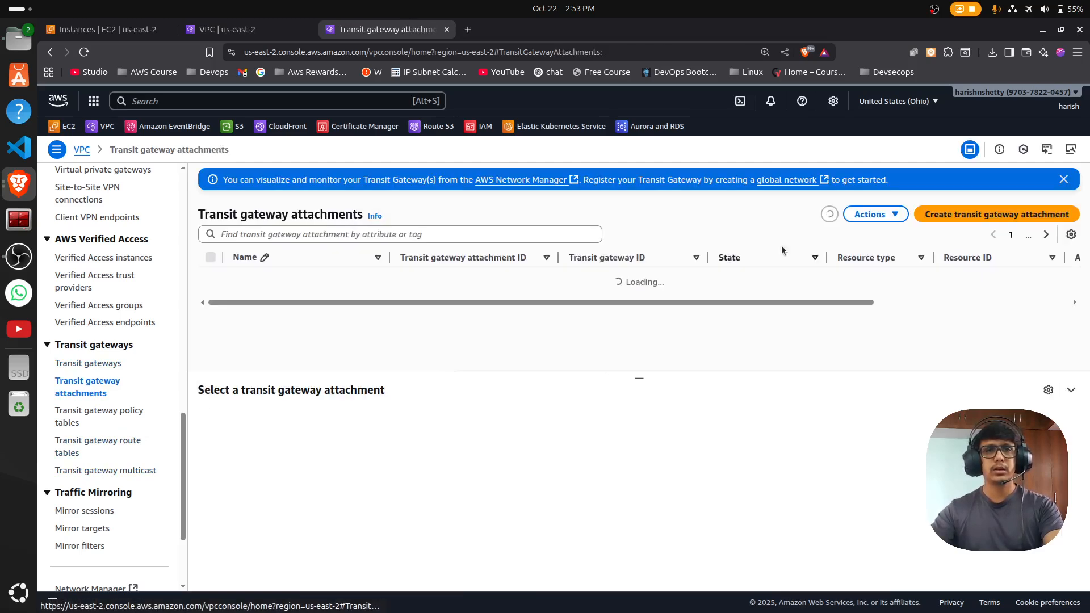
click(90, 364)
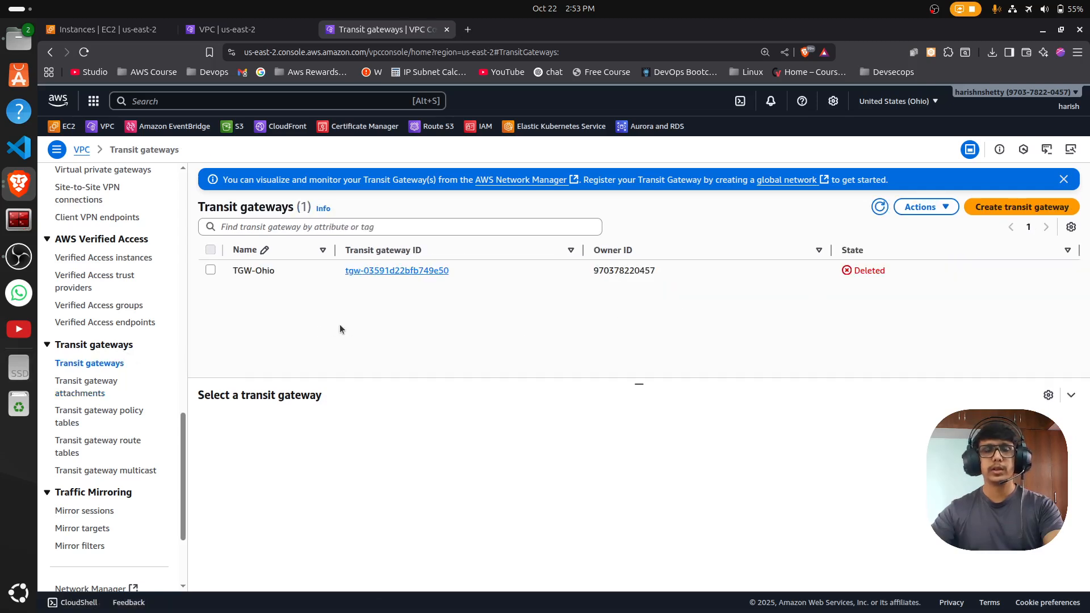
Step: Delete the NAT gateway VPC-1c-nat-public1-us-east-2a, entering "delete" as the confirmation text
scroll(127, 347, up, 3)
scroll(127, 347, up, 7)
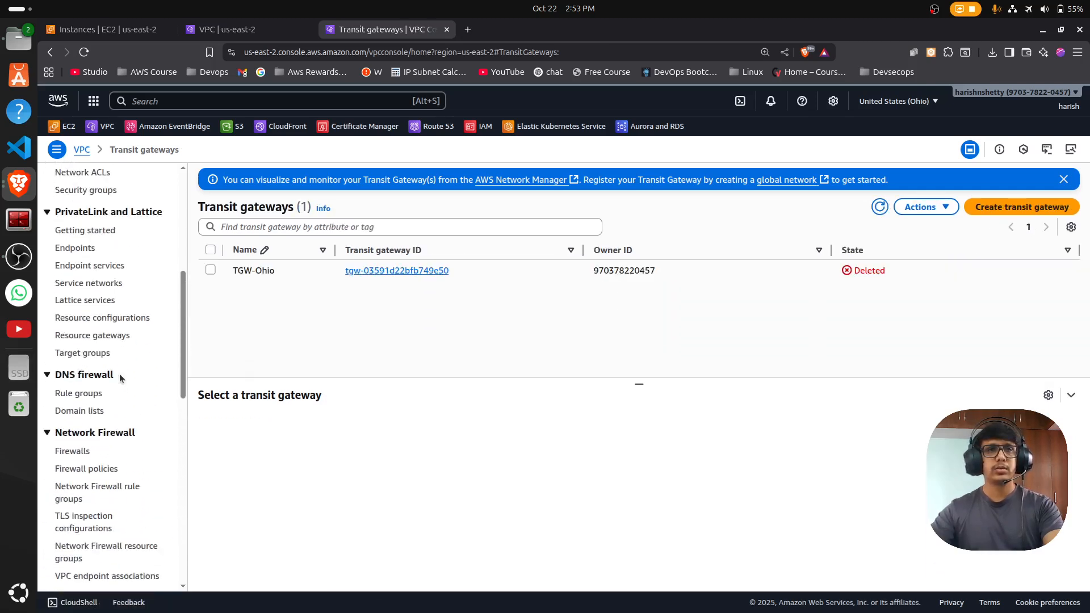
scroll(120, 355, up, 1)
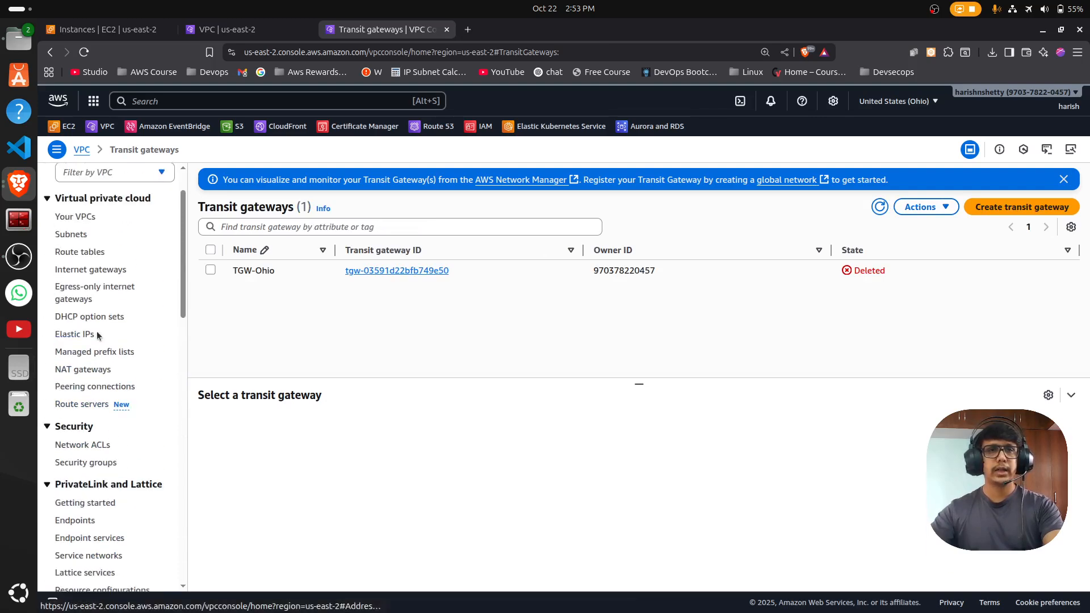
click(94, 369)
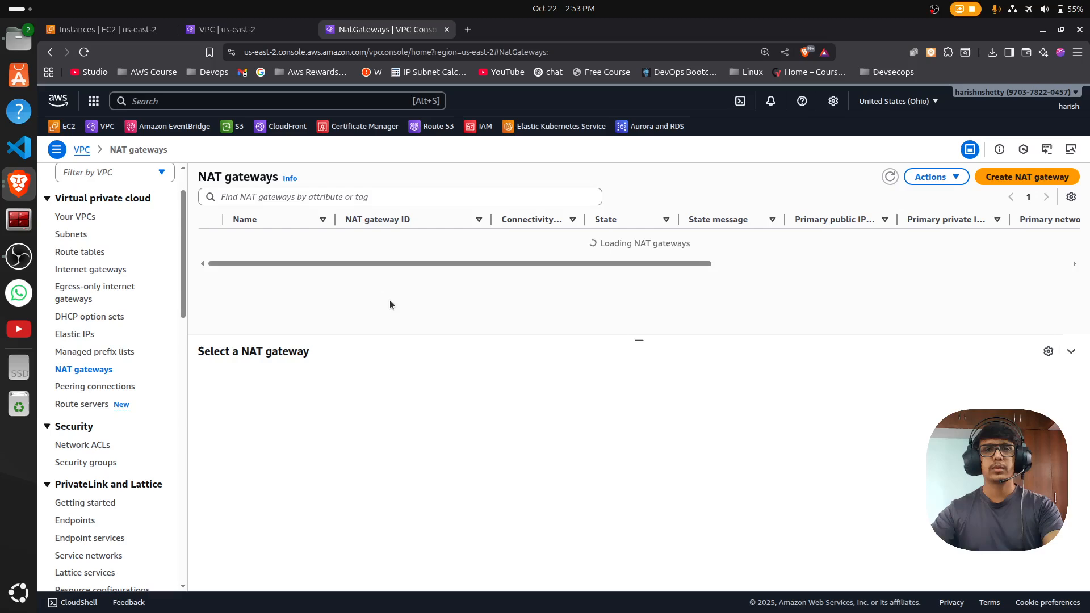
click(211, 239)
click(934, 177)
click(861, 253)
click(517, 433)
text(delete)
click(789, 456)
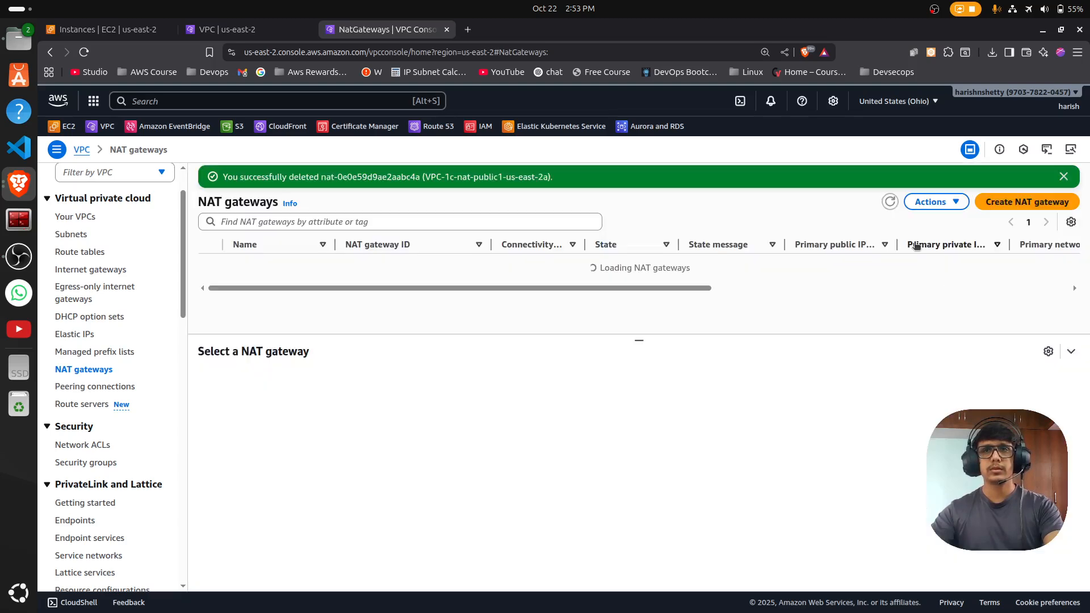
Step: Refresh the NAT gateways list to check on the deletion, and check private-1c's state in the EC2 instances list
click(897, 202)
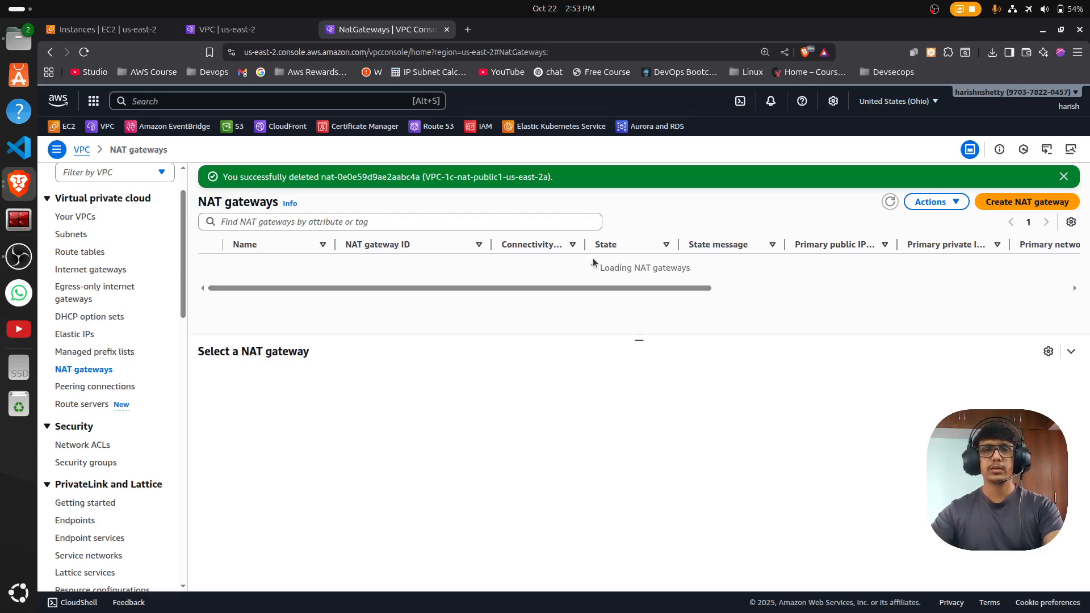
click(603, 264)
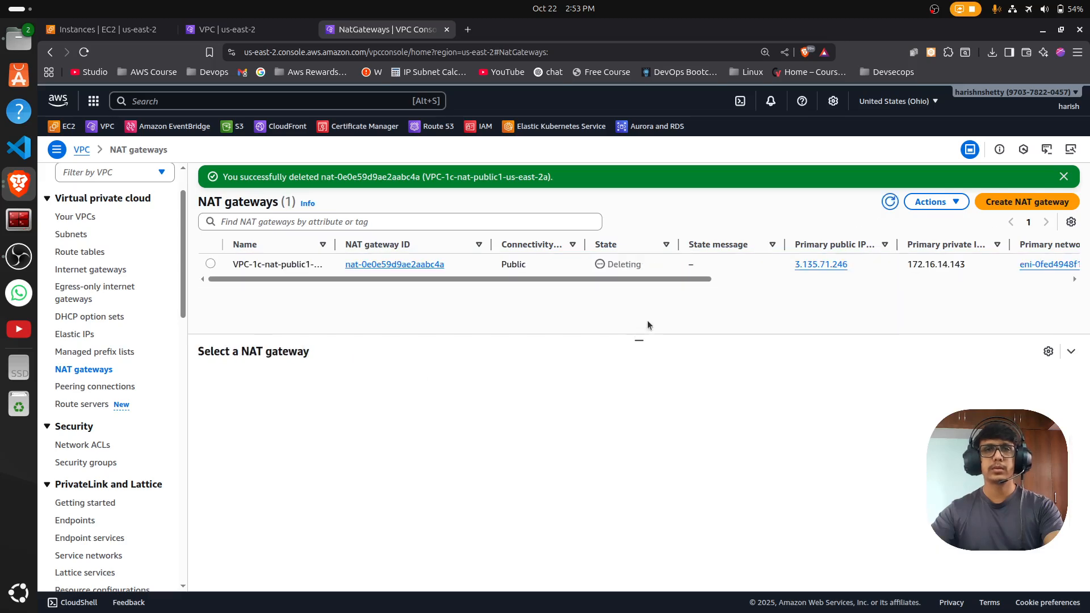
click(136, 32)
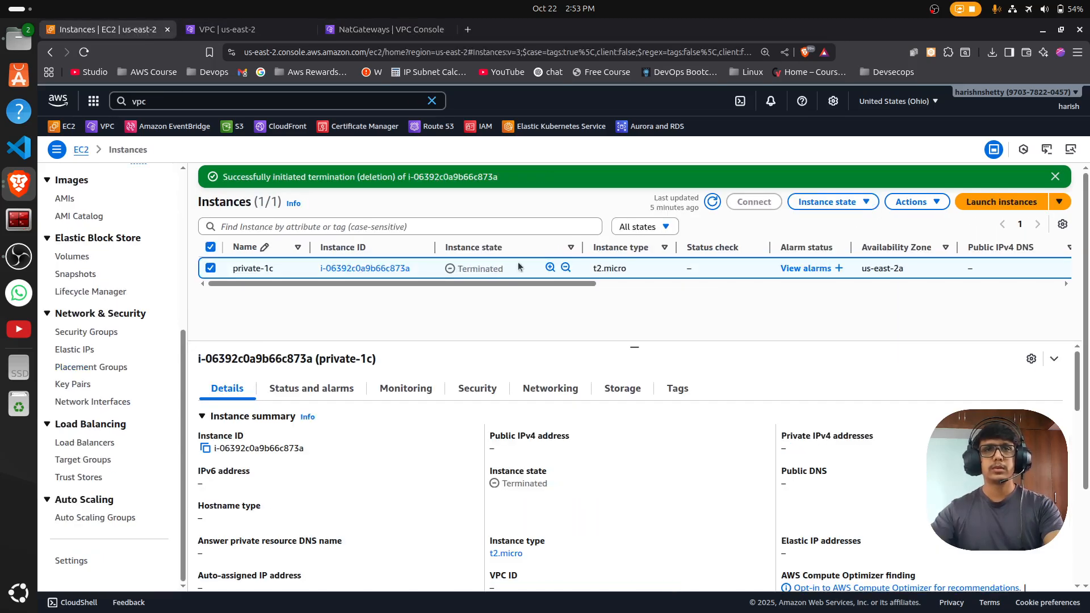
click(244, 30)
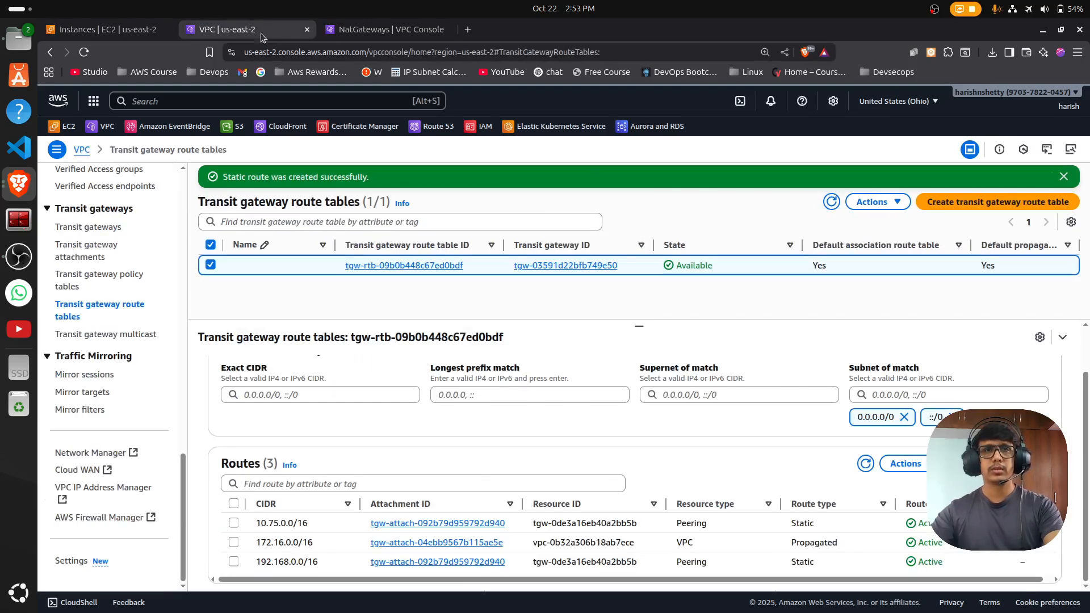
click(353, 32)
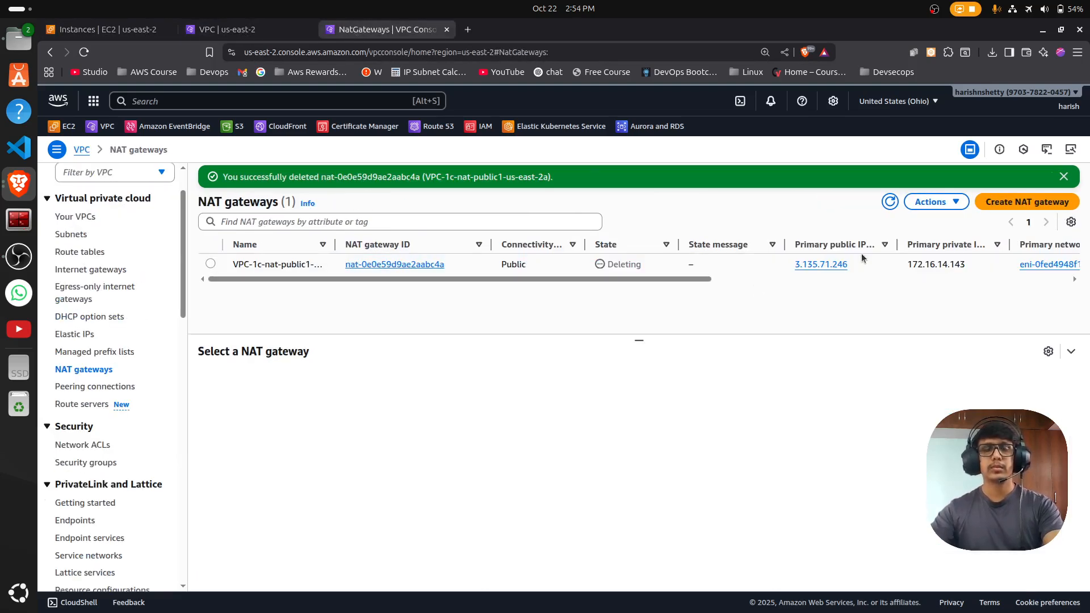
key(alt+Tab)
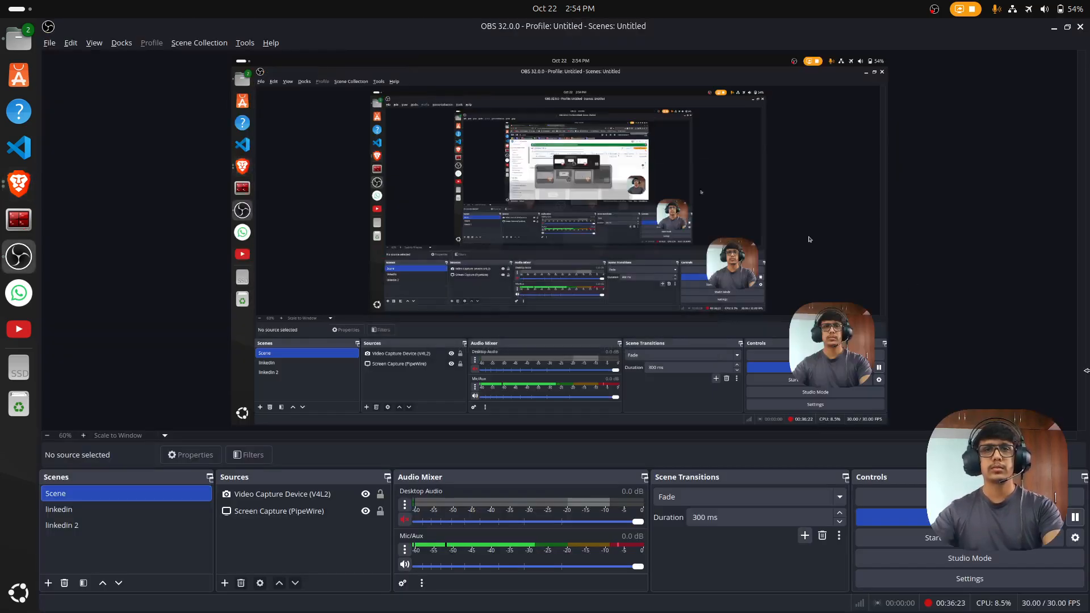
Step: Switch back to the Brave browser and delete the Ohio VPC VPC-1c-vpc, entering "delete" as the confirmation text
key(alt+Tab)
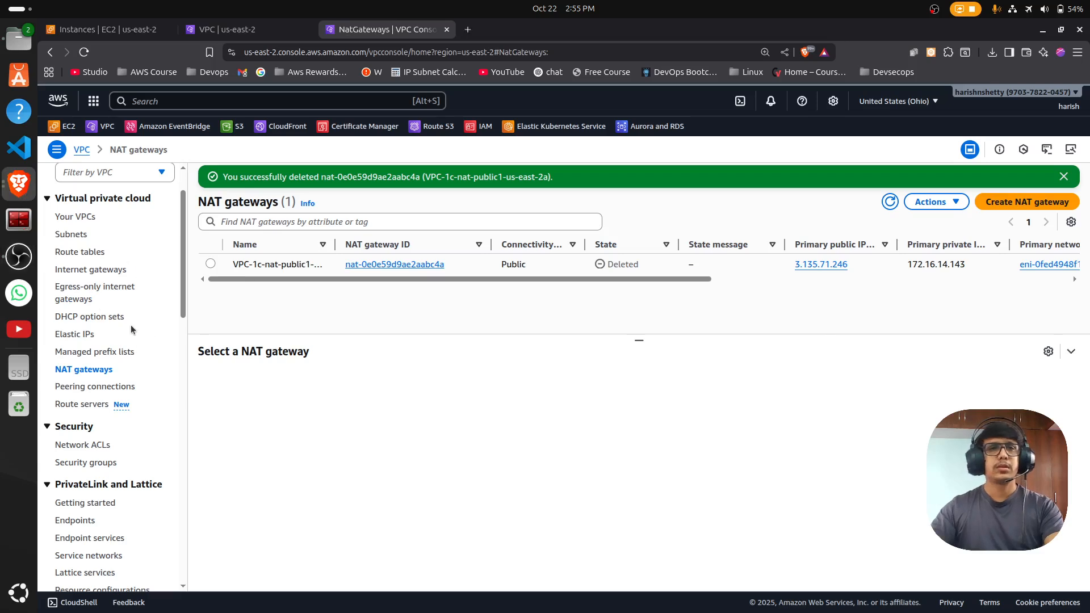
click(82, 216)
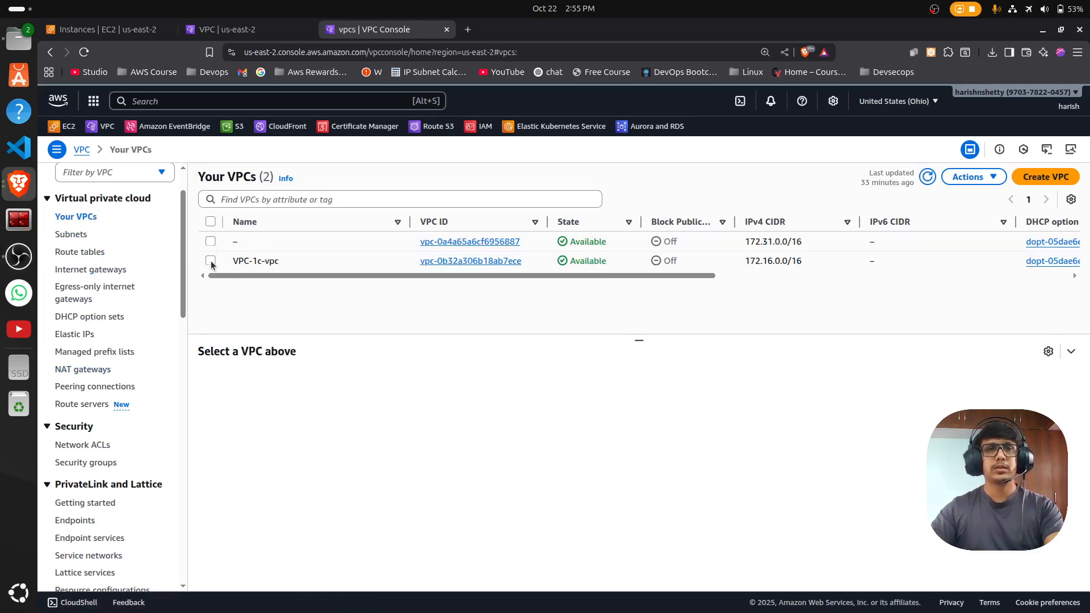
click(211, 261)
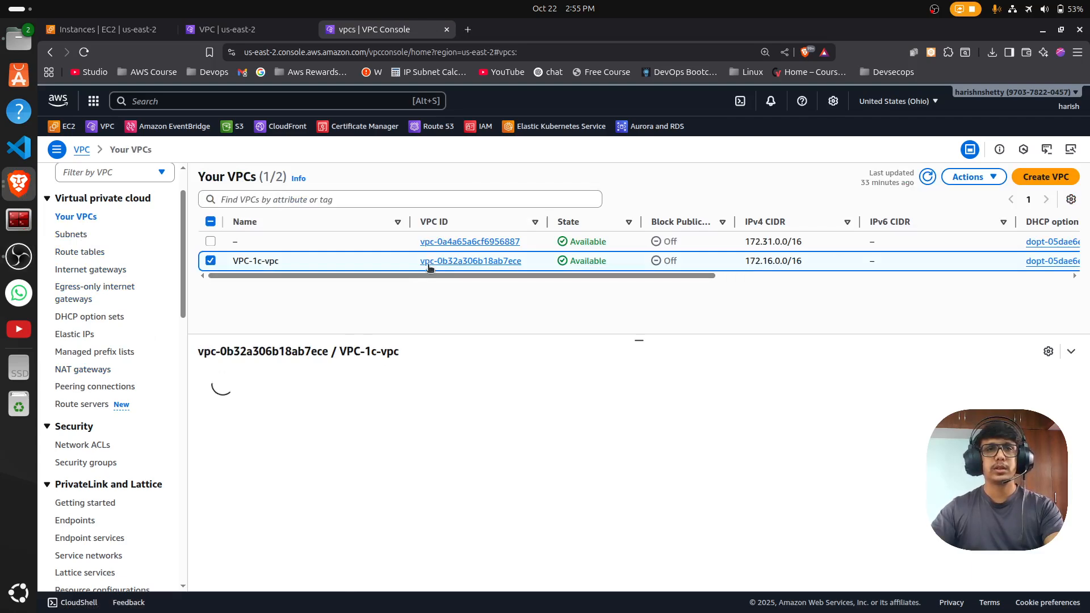
click(981, 179)
click(910, 309)
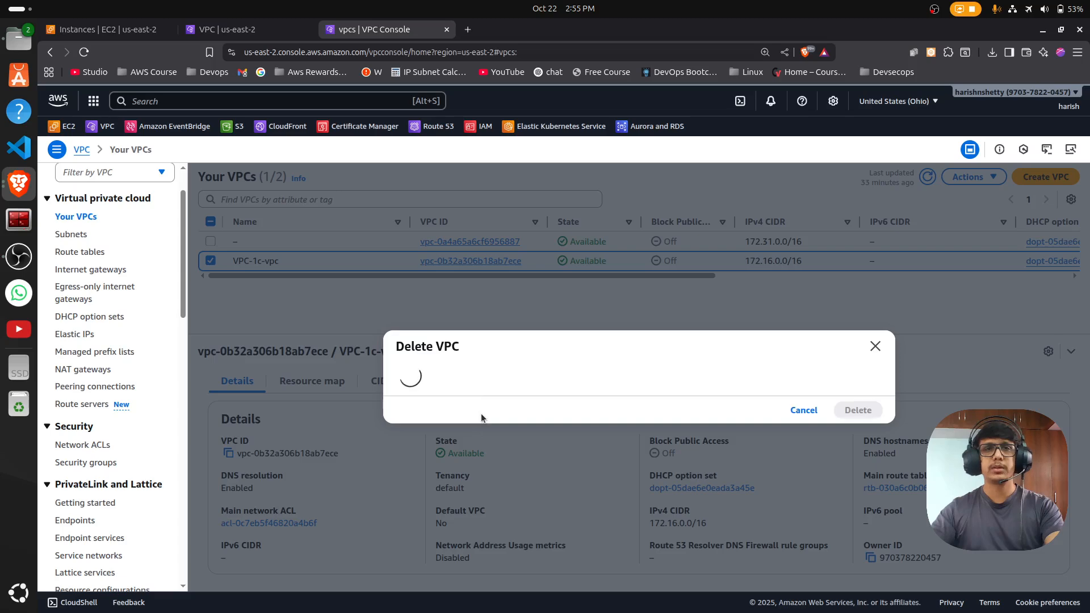
click(428, 521)
text(delete)
click(858, 549)
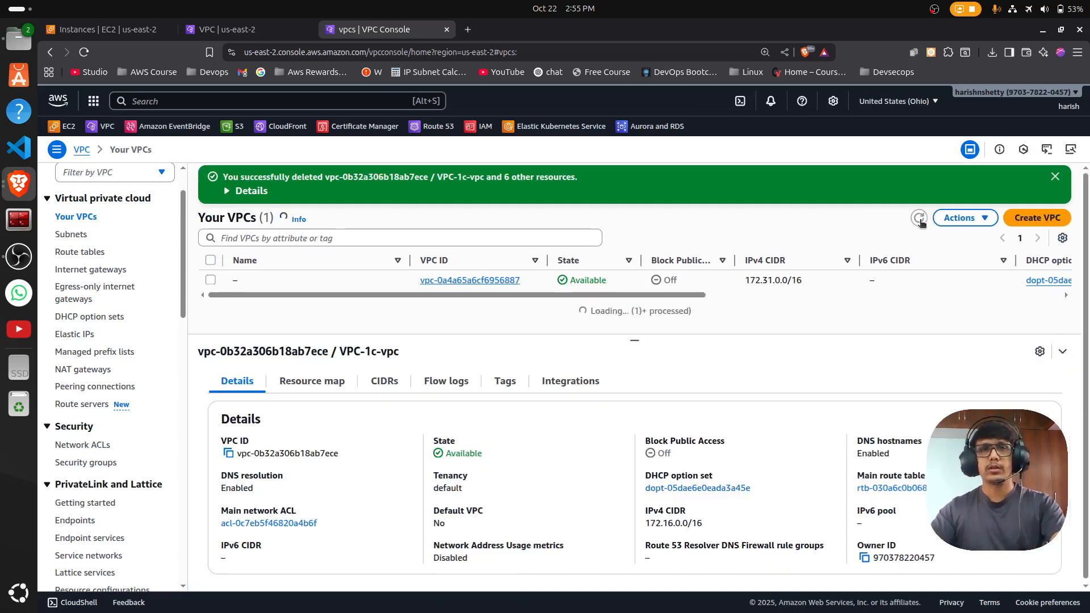
click(1063, 177)
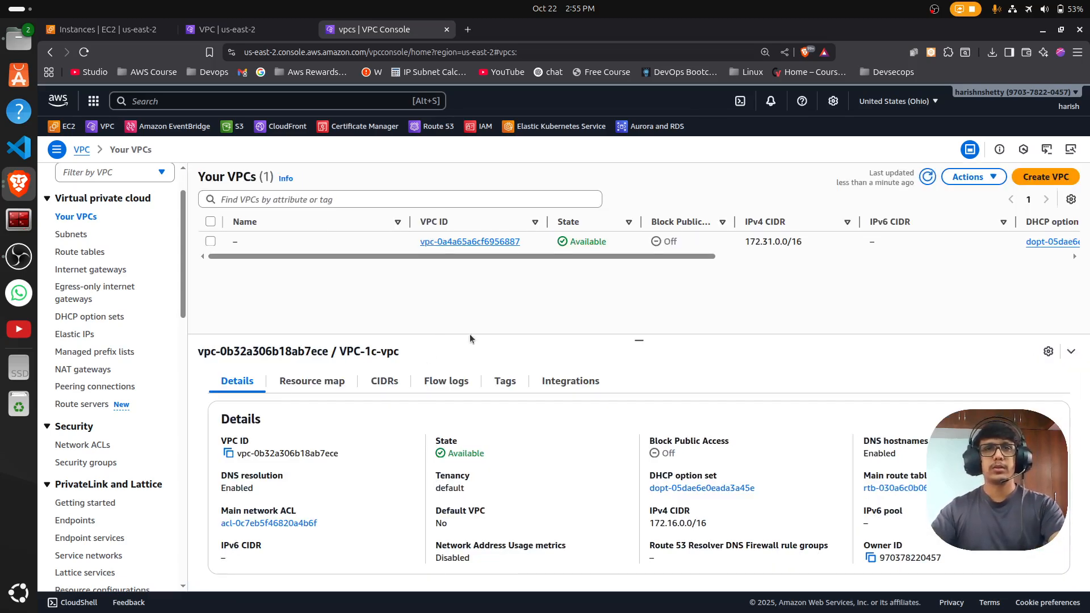
Step: Check the Ohio subnets and refreshed route tables lists for resources left over from VPC-1c-vpc
click(71, 234)
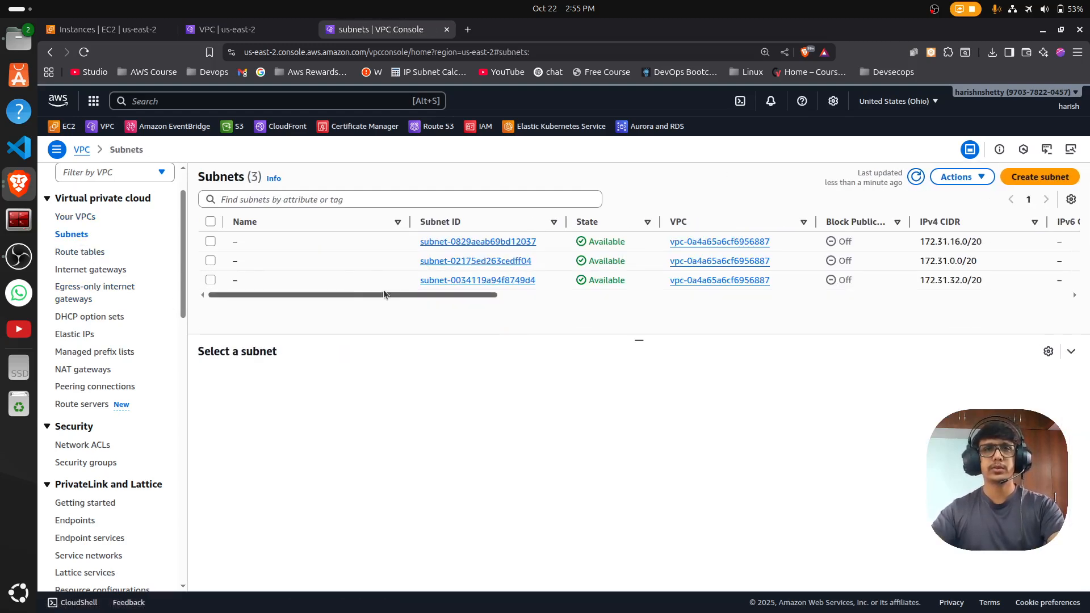
click(89, 252)
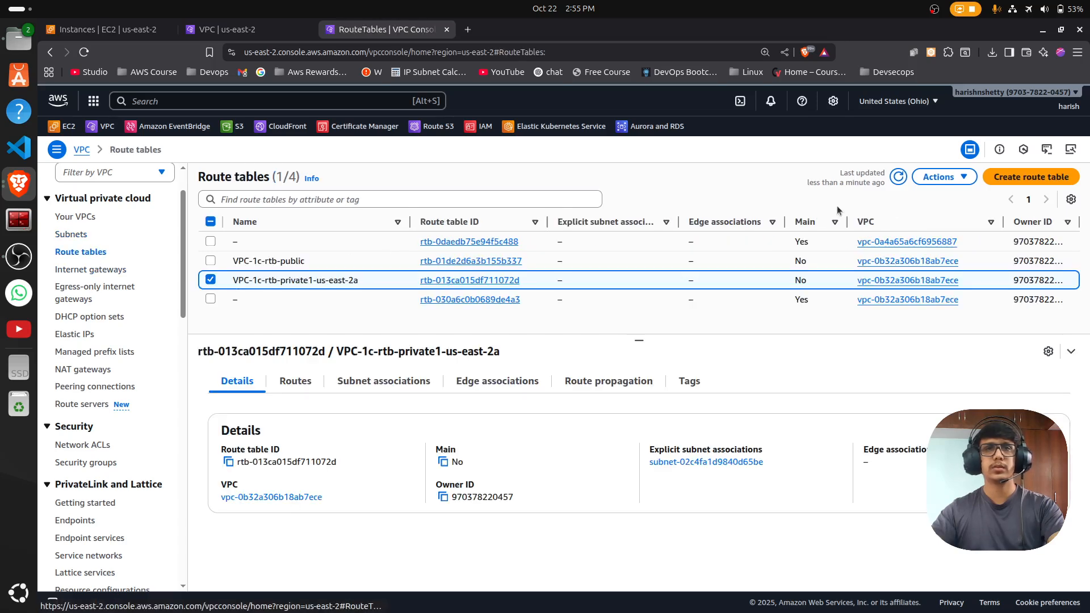
click(895, 179)
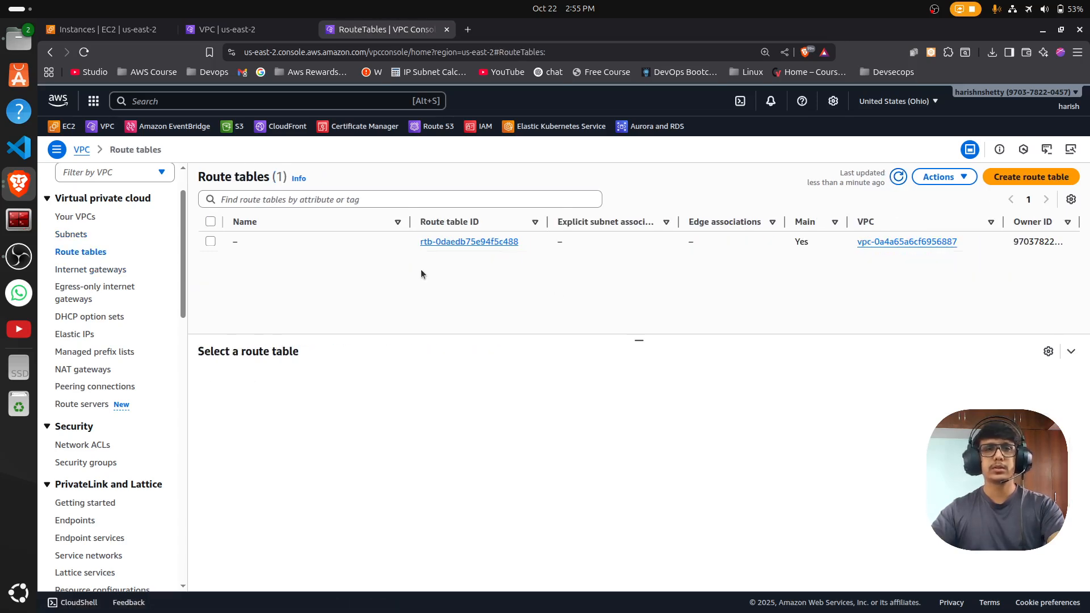
Step: Release the Elastic IP address VPC-1c-eip-us-east-2a and refresh the Elastic IP addresses list
click(83, 333)
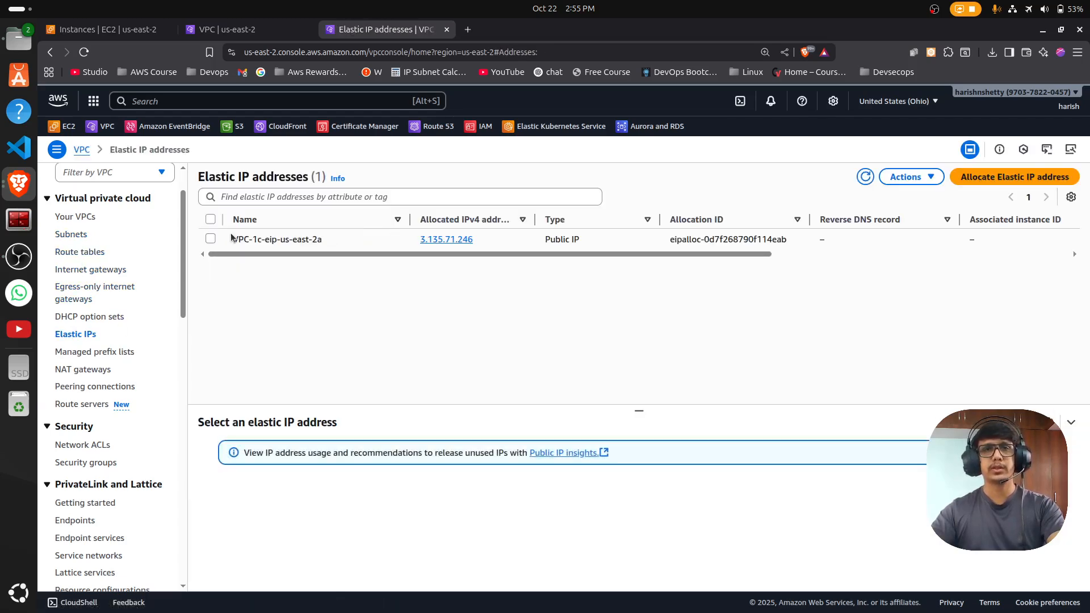
click(282, 238)
click(905, 179)
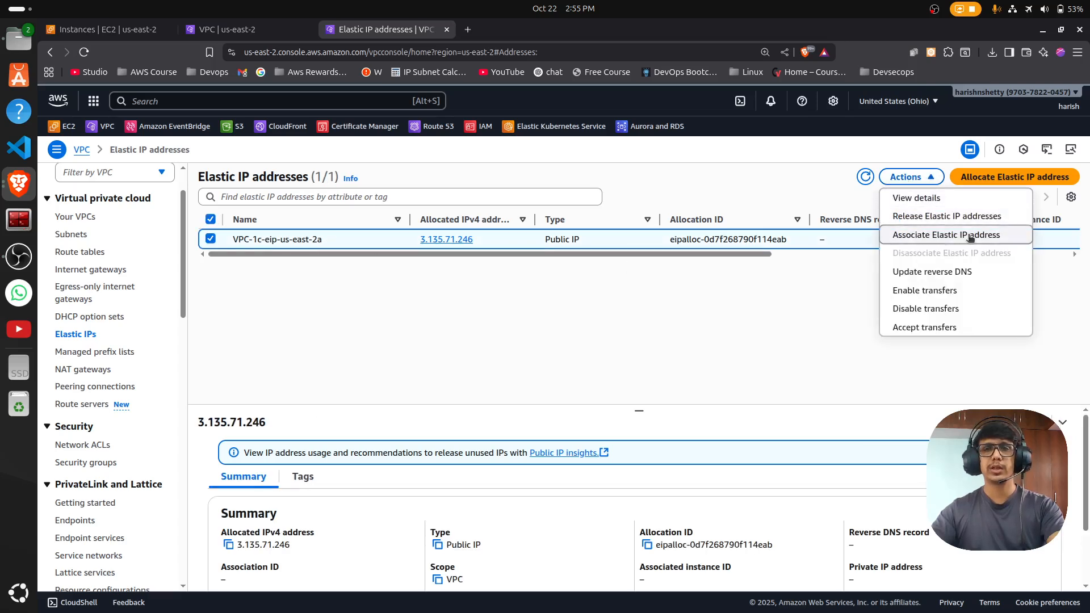
click(923, 217)
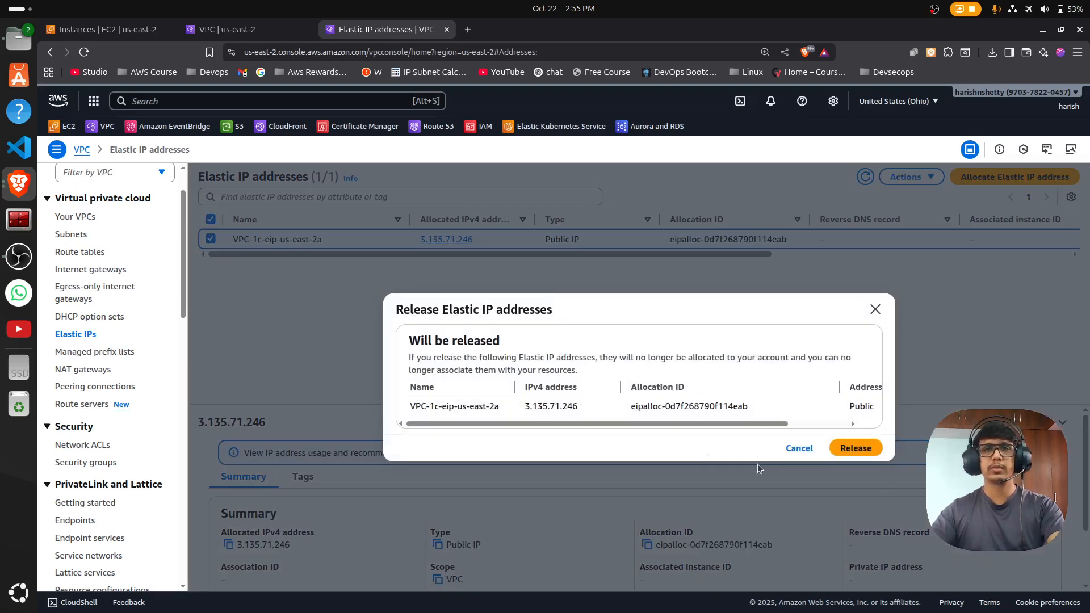
click(852, 448)
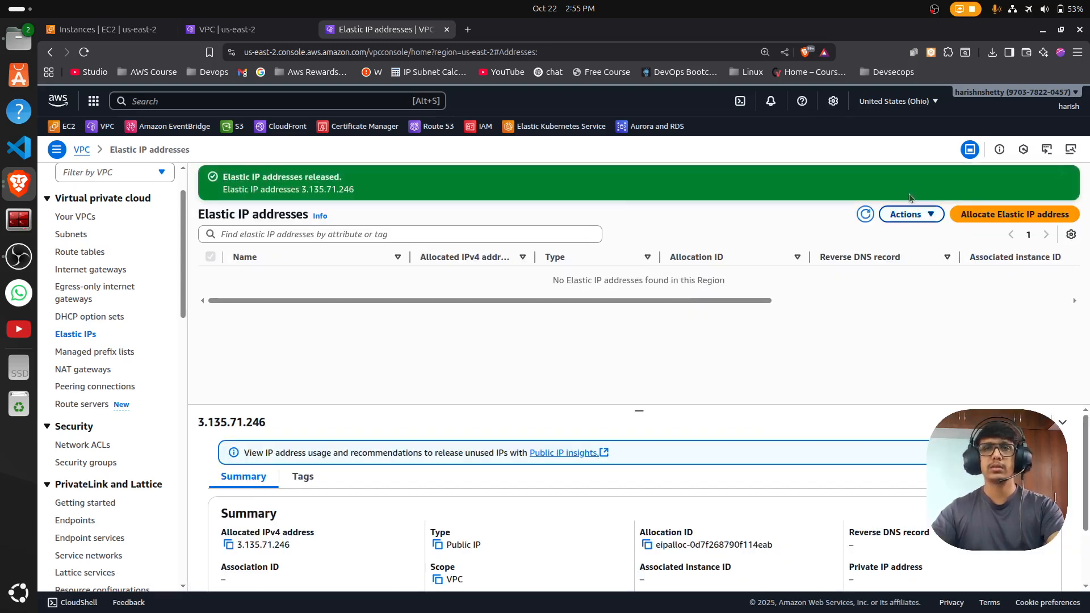
click(865, 214)
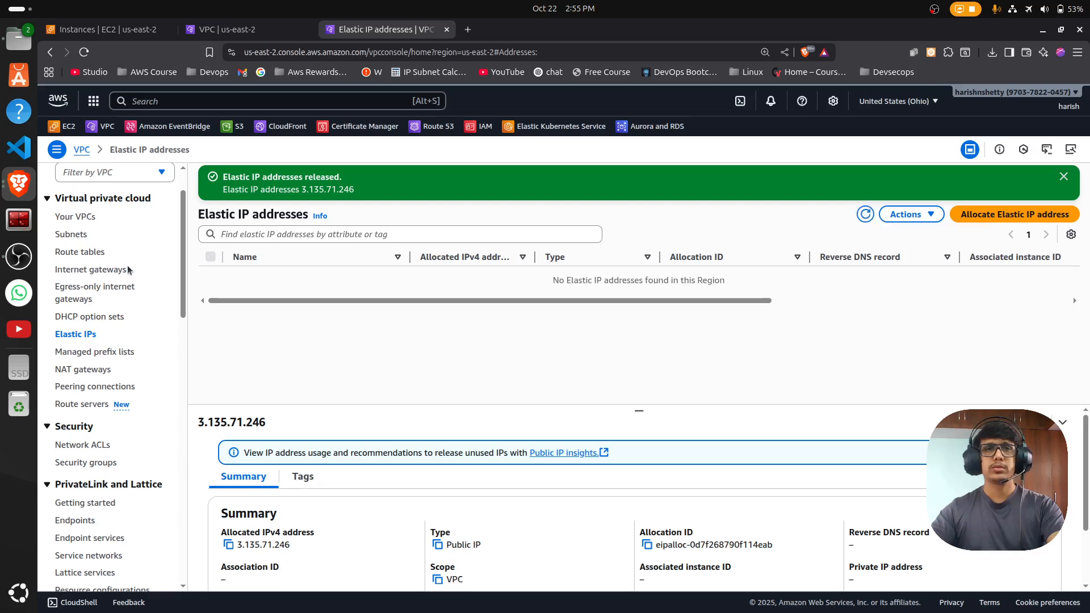
Step: Check the Ohio NAT gateways and the transit gateways, attachments, policy tables and route tables lists for leftover resources
click(90, 370)
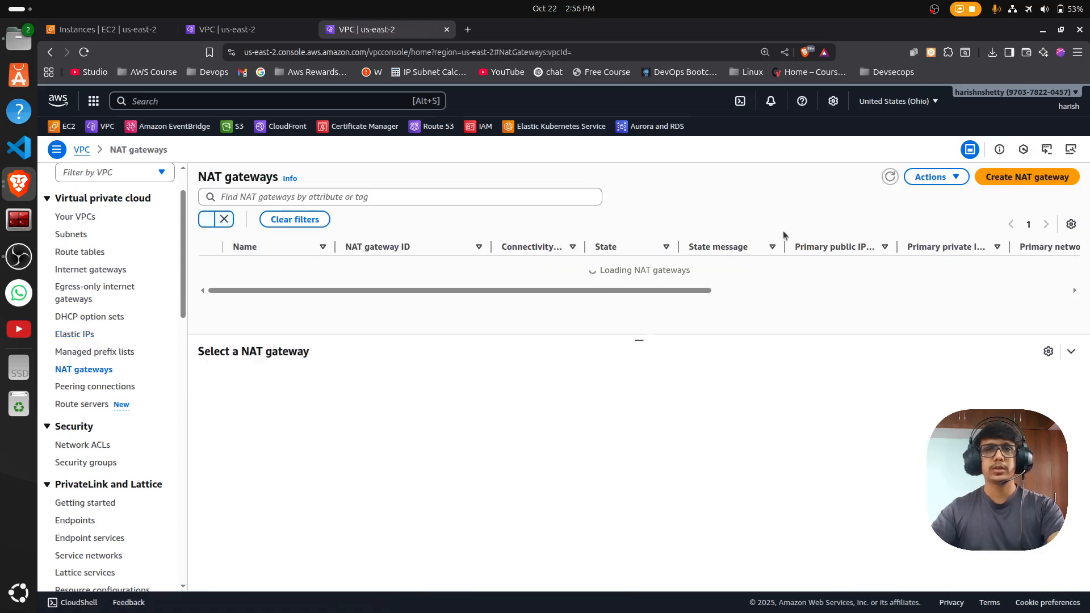
click(889, 178)
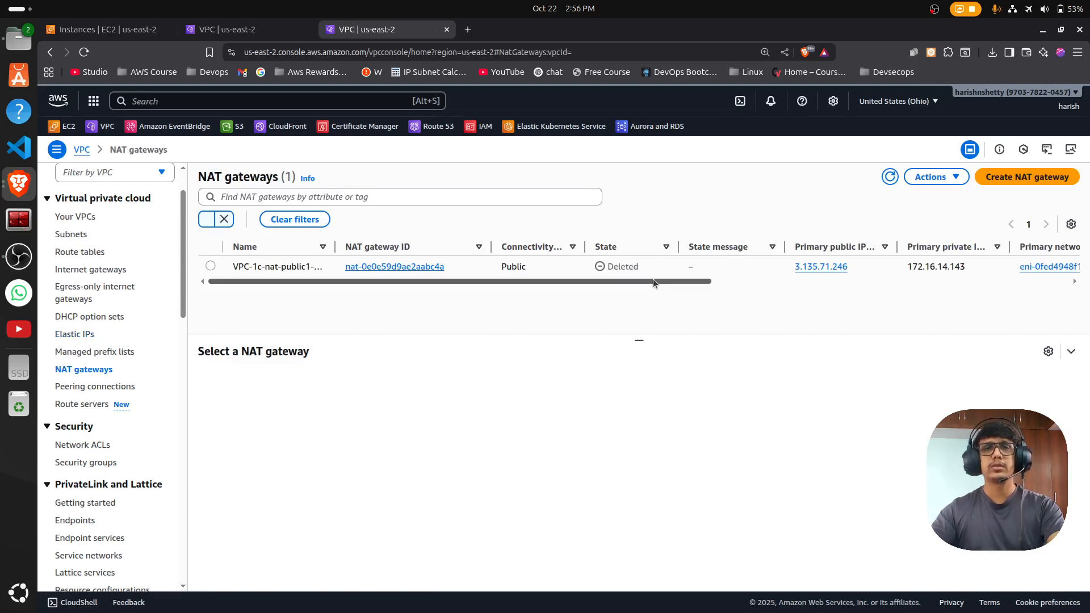
scroll(139, 402, down, 2)
scroll(133, 402, down, 9)
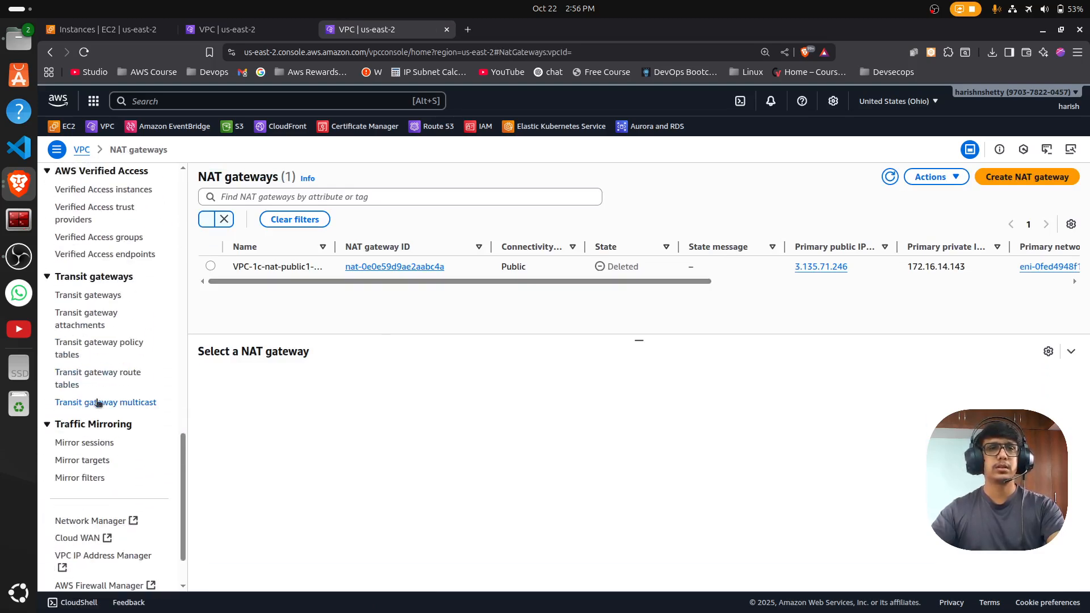
click(90, 297)
click(880, 207)
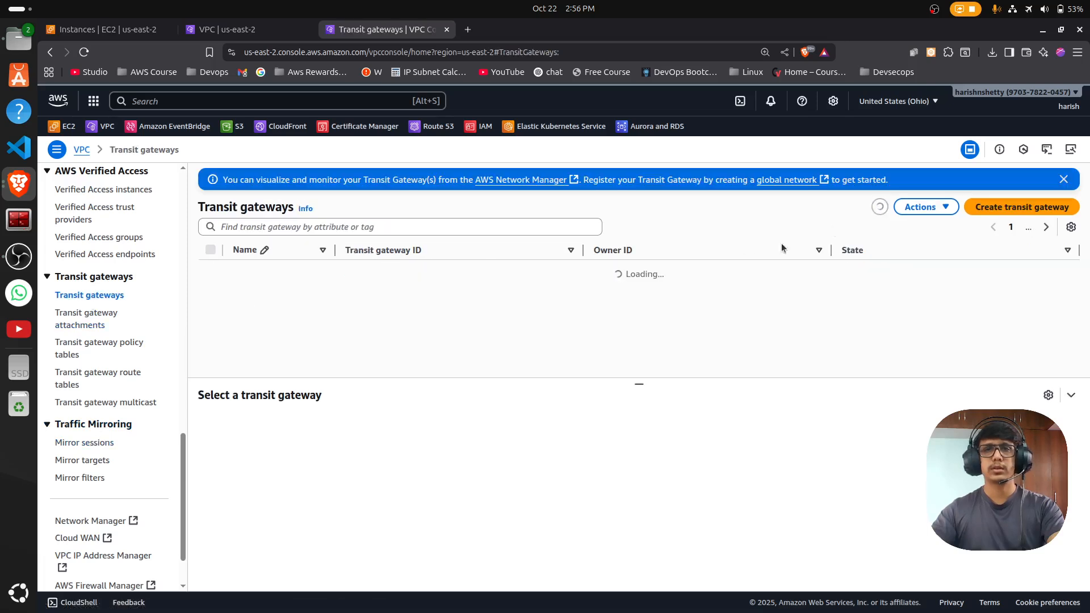
click(87, 318)
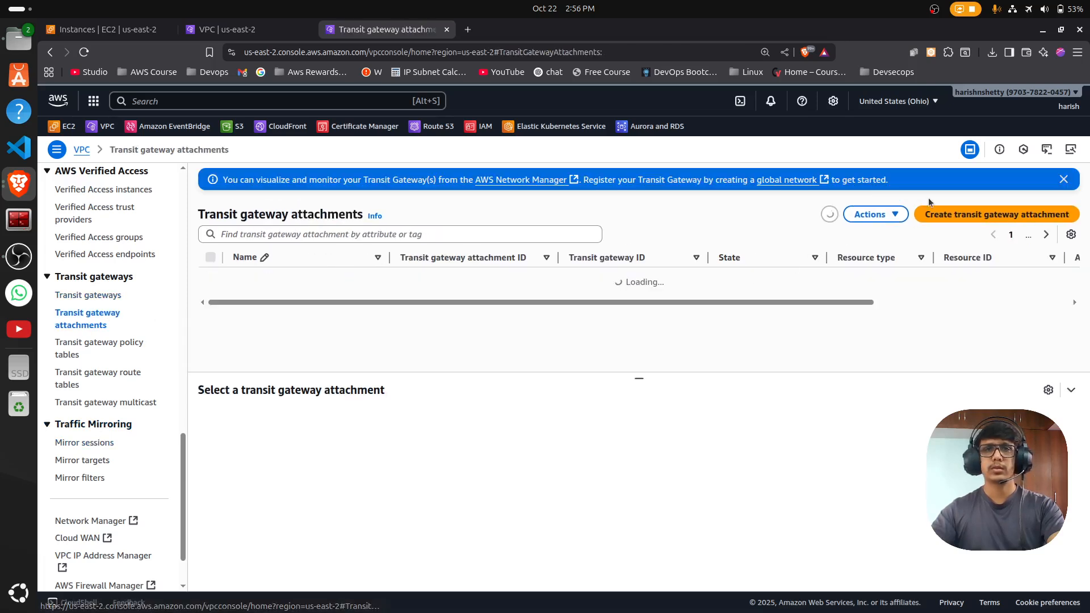
click(829, 214)
click(132, 343)
click(109, 384)
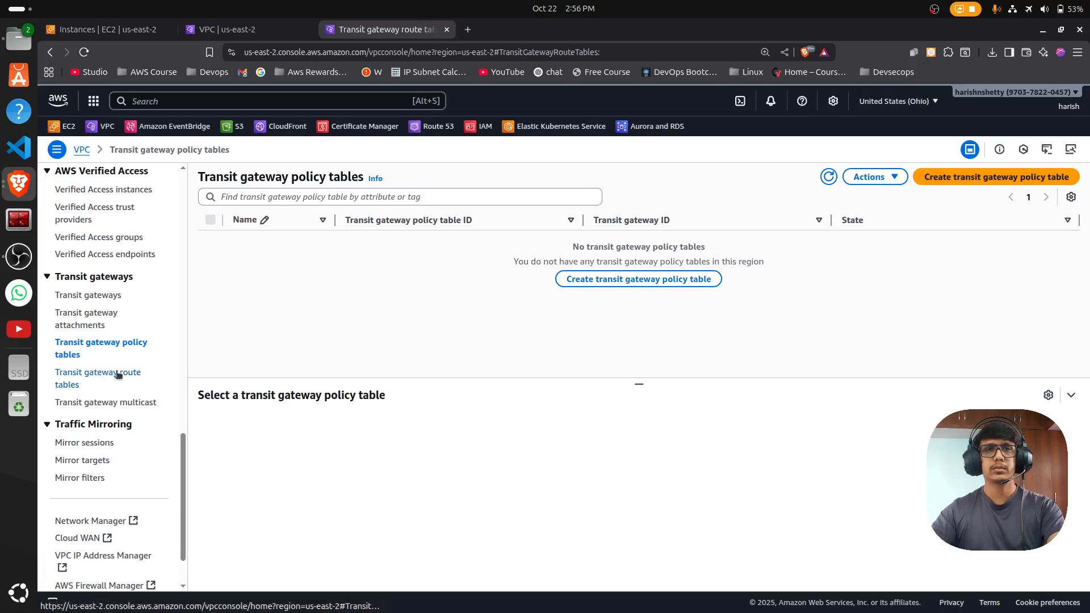
click(832, 177)
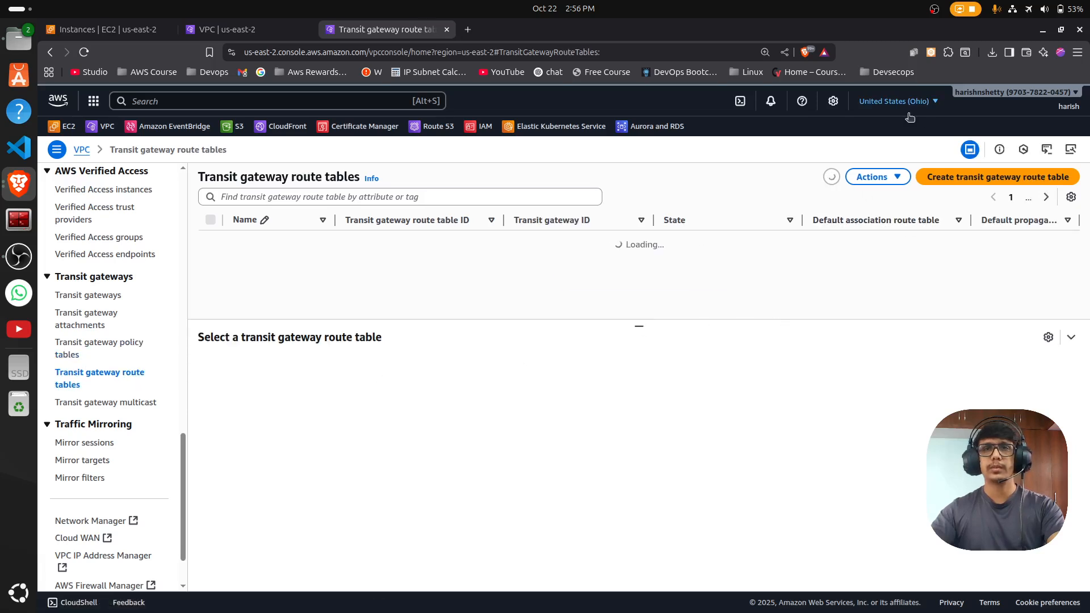
Step: Refresh the Ohio EC2 instances list and the transit gateway route tables list to recheck that cleanup is complete
click(130, 31)
click(712, 202)
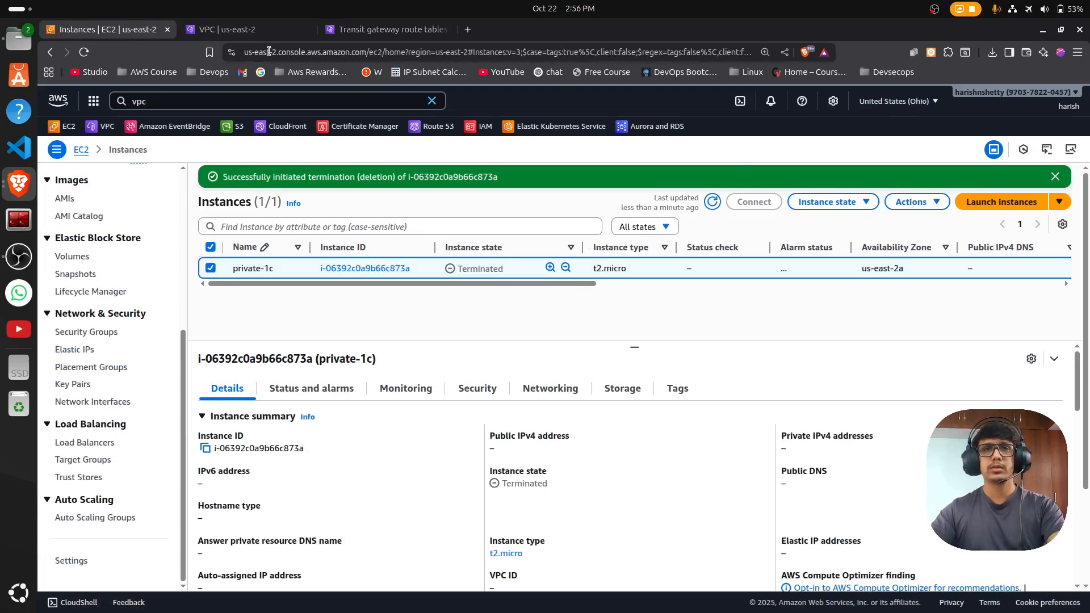
click(415, 31)
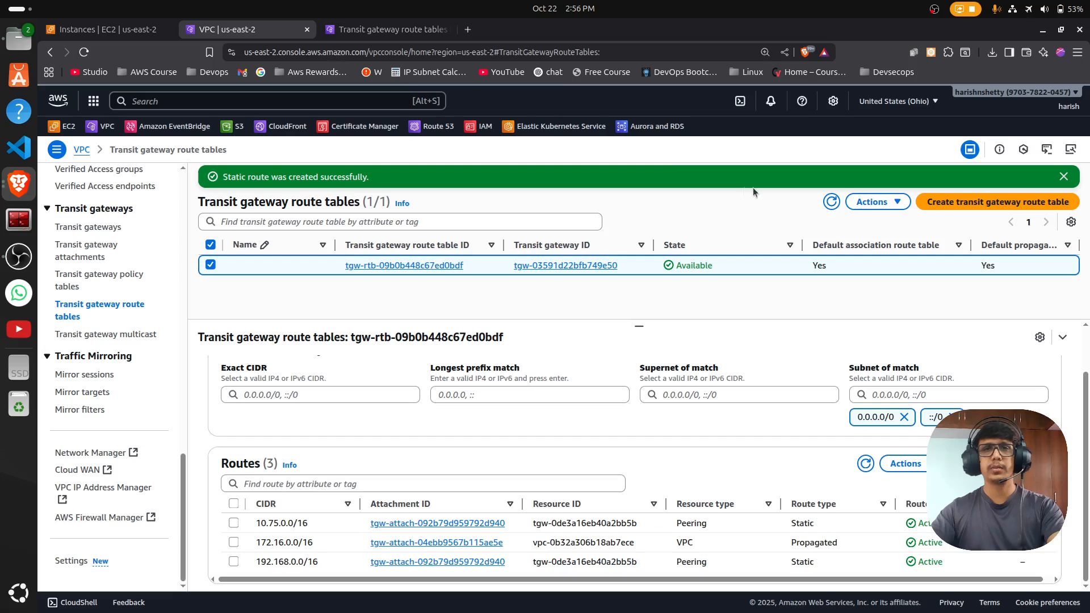
click(832, 201)
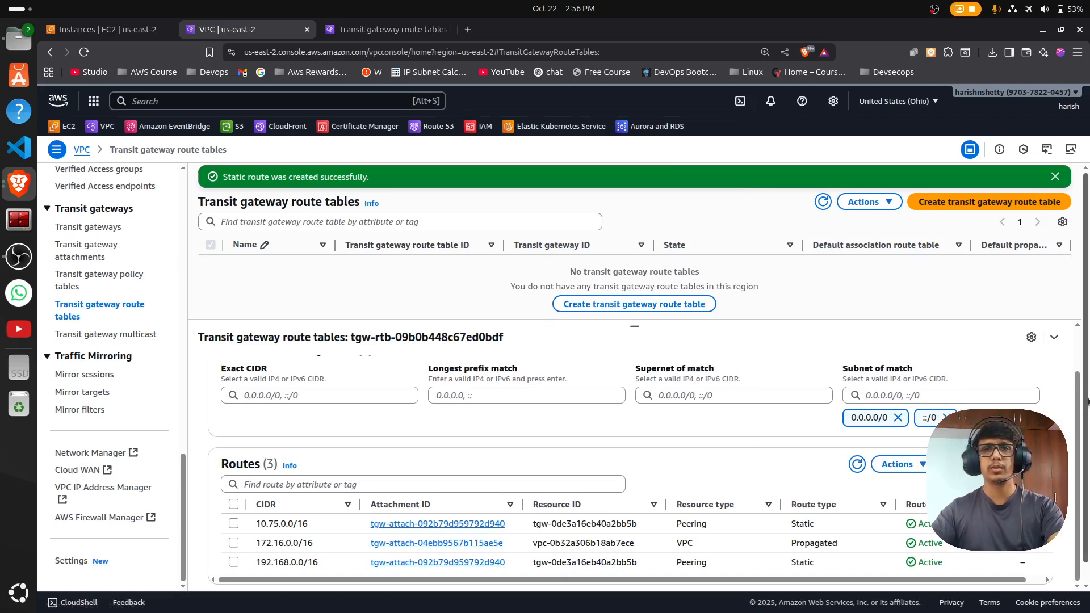
click(91, 30)
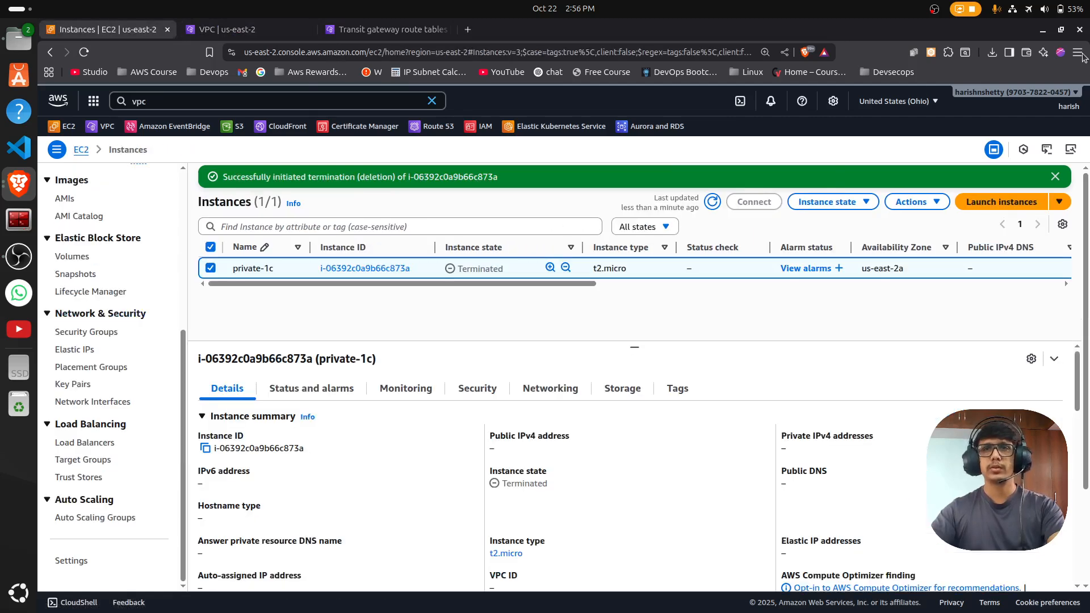
Step: Close the Ohio browser window with all its tabs, and close both Systems Manager tabs in the N. Virginia window
click(1081, 31)
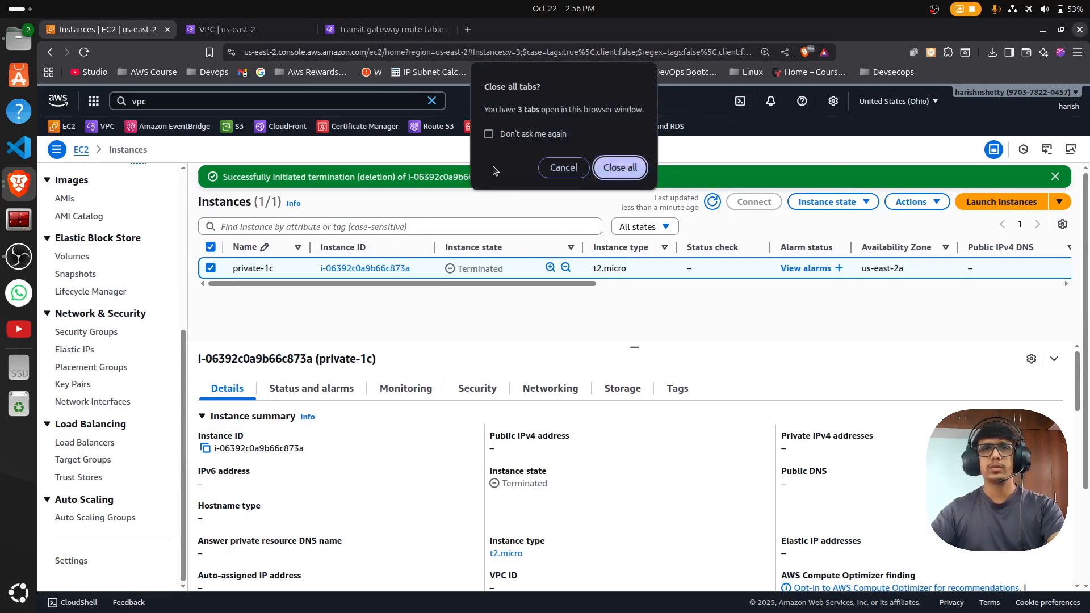
click(645, 164)
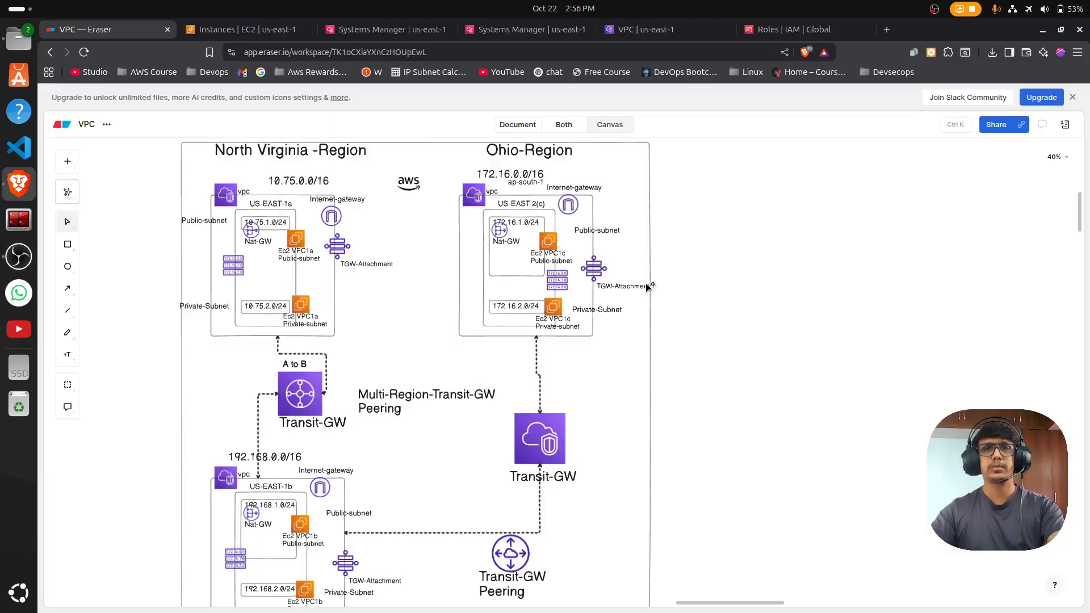
click(385, 30)
click(448, 30)
click(448, 30)
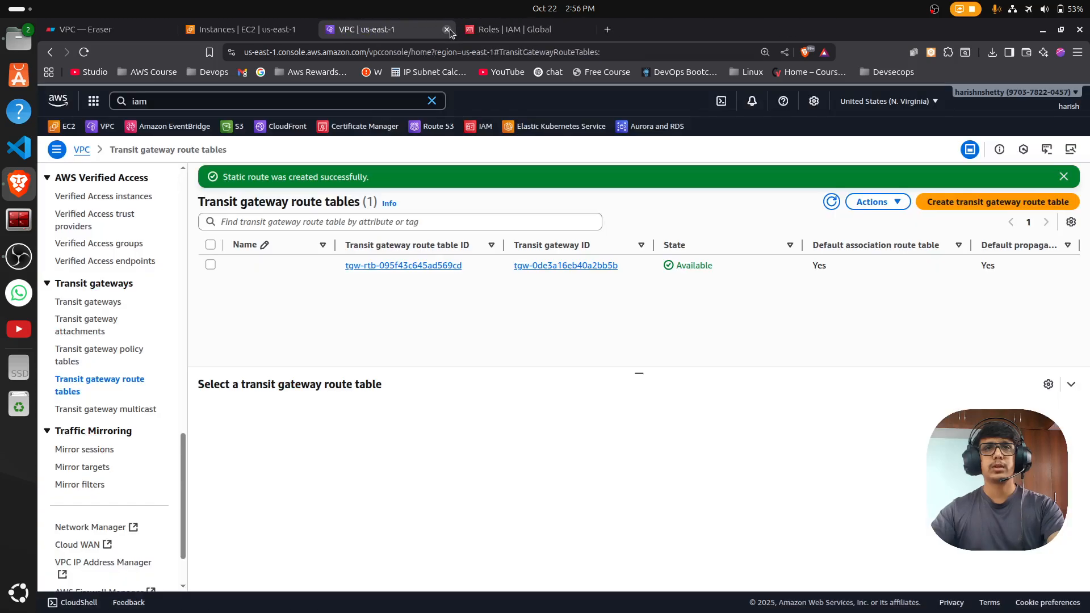
Step: Delete the IAM role SSM-Connect, entering its name as confirmation, refresh the roles list and close the IAM tab
click(492, 29)
click(240, 310)
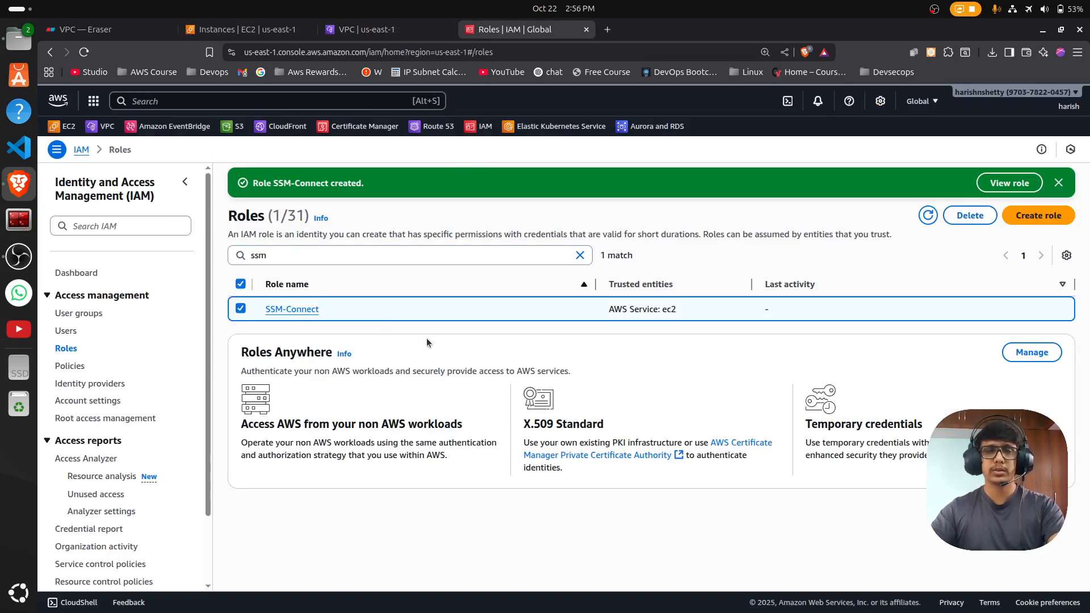
click(970, 216)
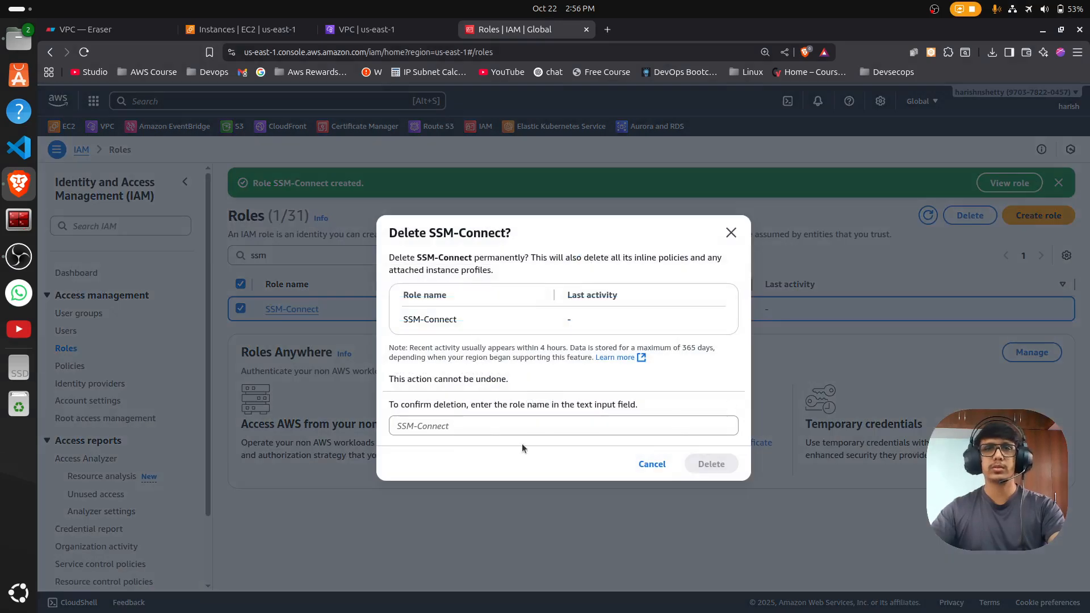
drag(506, 234, 431, 232)
key(ctrl+c)
click(464, 421)
key(ctrl+v)
click(710, 465)
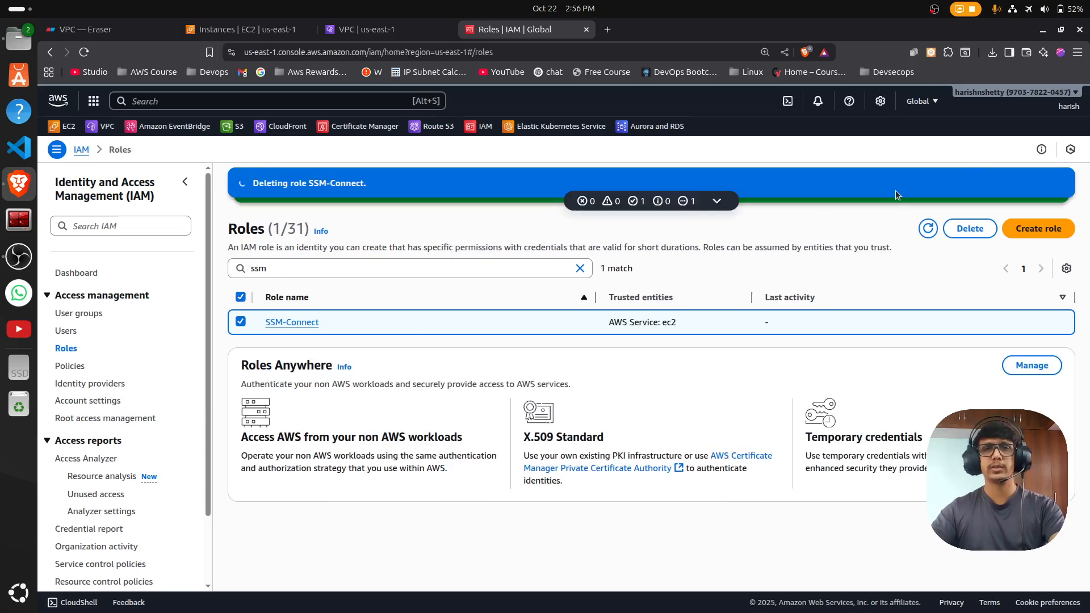
click(927, 229)
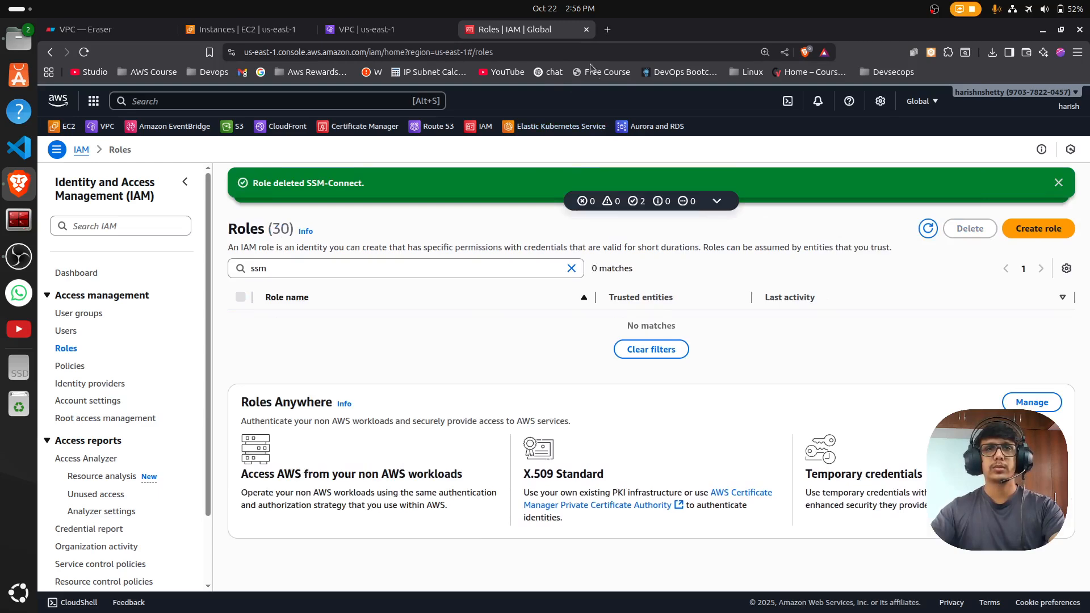
click(586, 29)
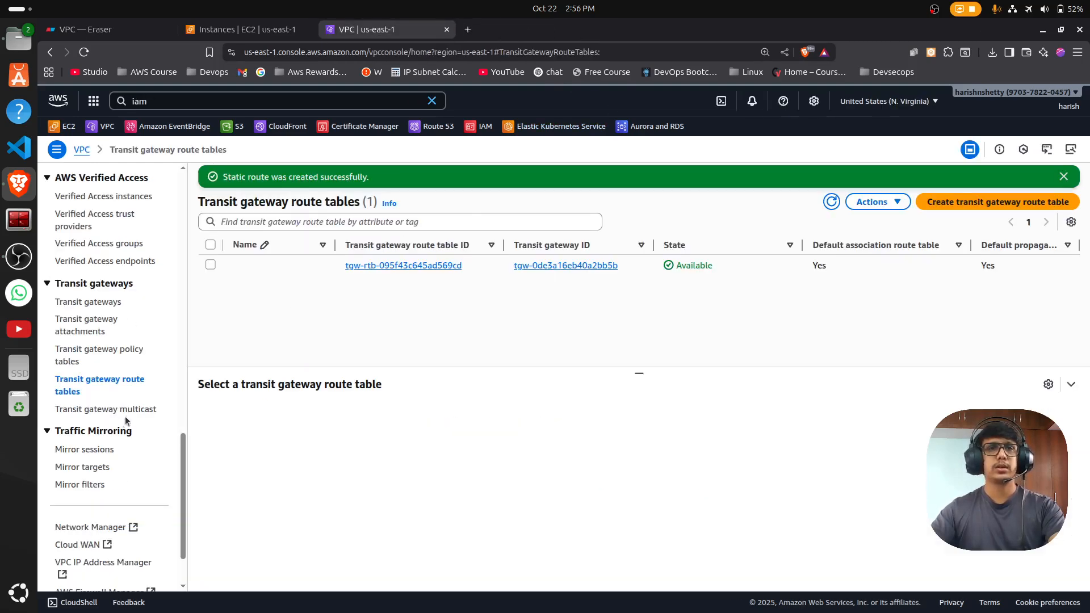
Step: Delete the transit gateway attachment TG-ATTACH-VPC-1a in N. Virginia, entering "delete" as confirmation
click(90, 328)
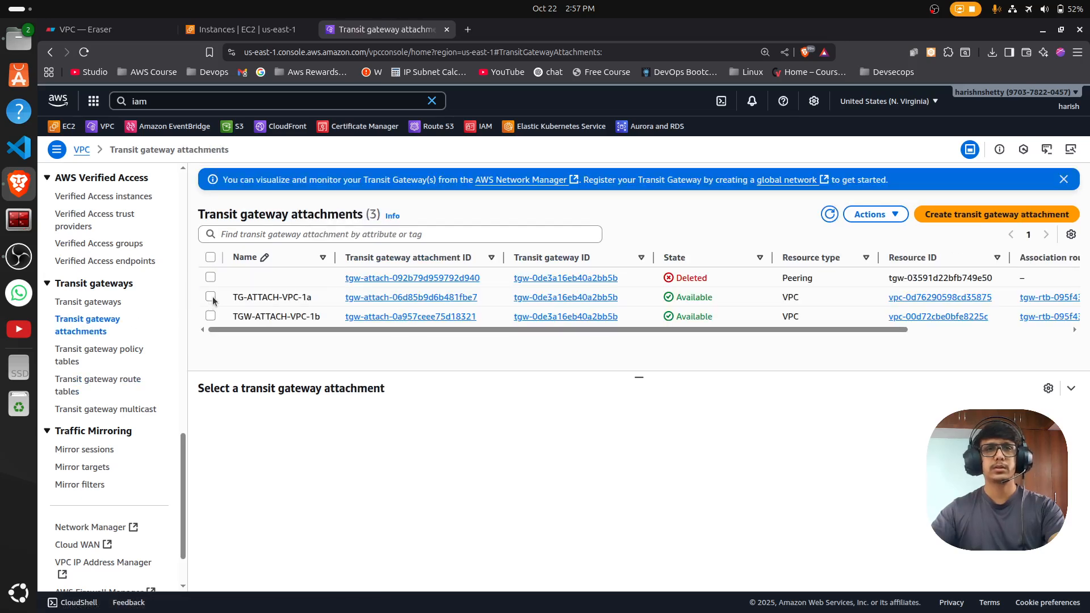
click(273, 296)
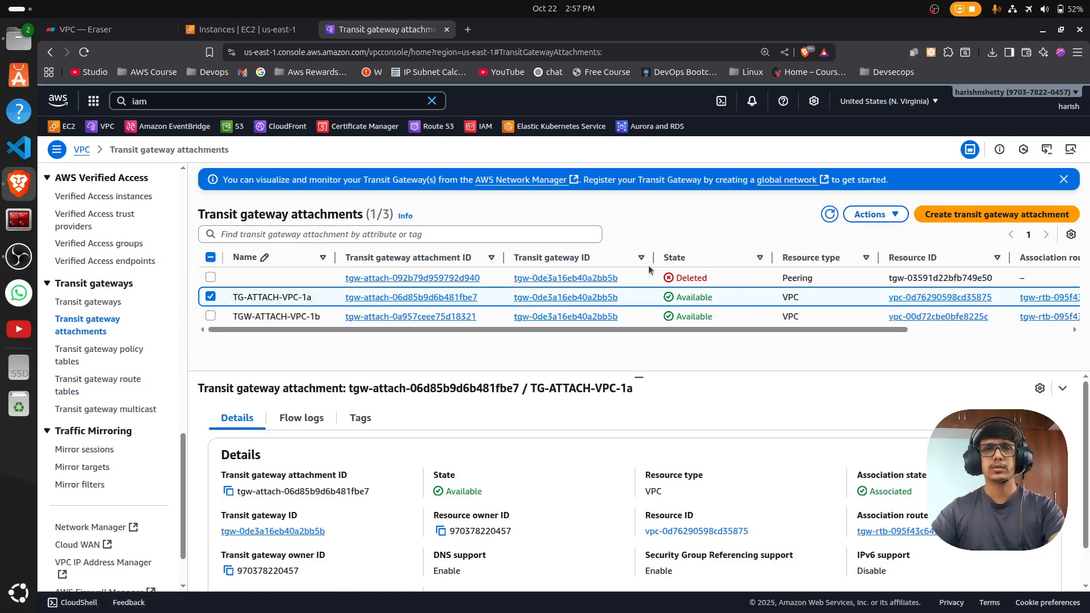
drag(813, 283, 782, 285)
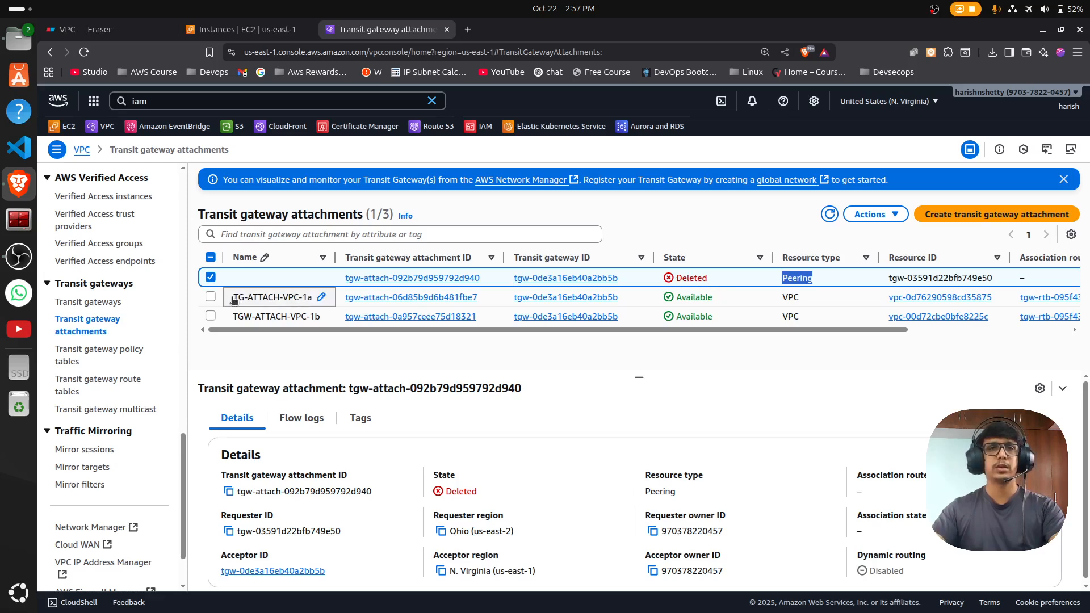
click(211, 296)
click(209, 278)
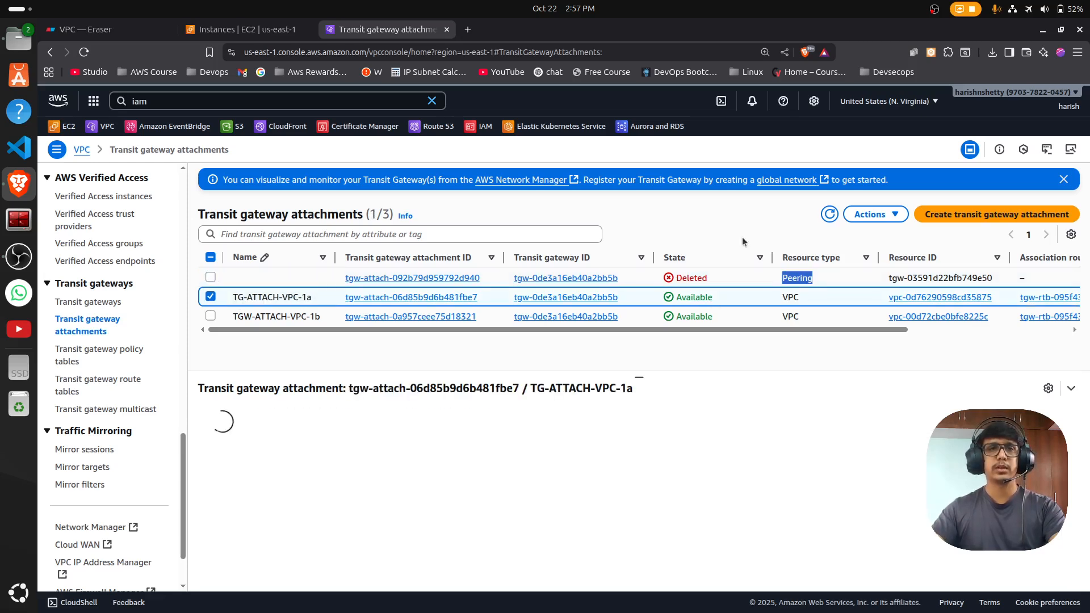
click(874, 214)
click(877, 292)
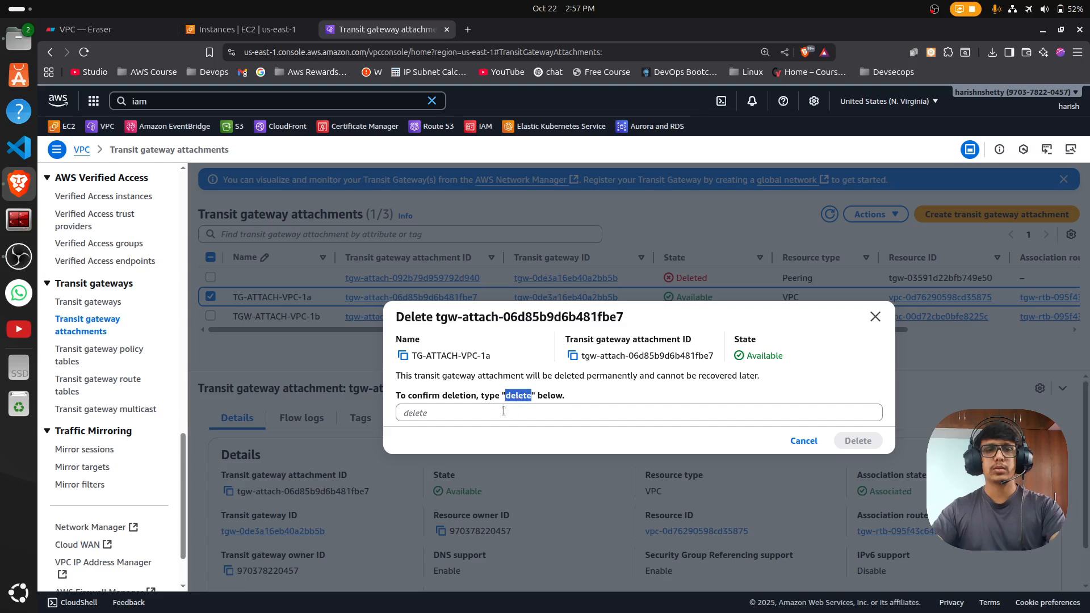
text(delete)
click(858, 441)
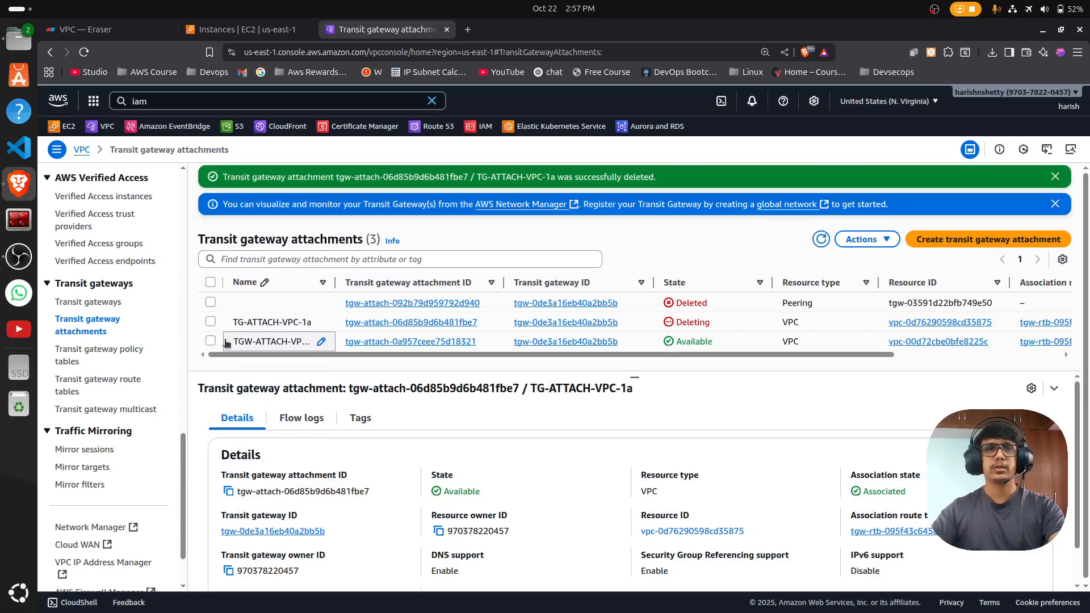
Step: Delete the transit gateway attachment TGW-ATTACH-VPC-1b, entering "delete" as confirmation
click(211, 341)
click(867, 239)
click(886, 311)
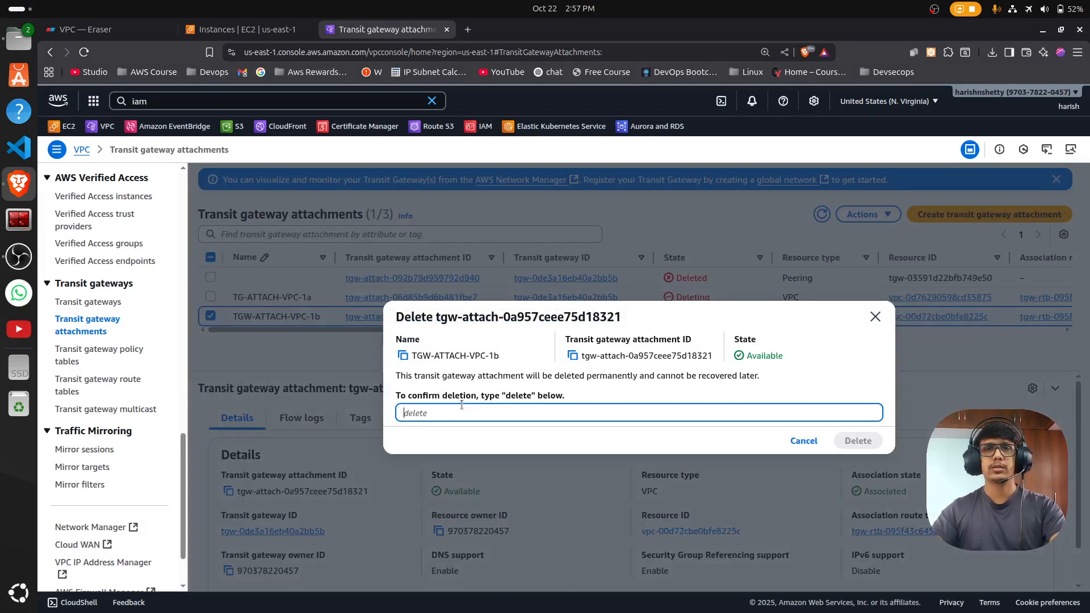
text(delete)
click(860, 441)
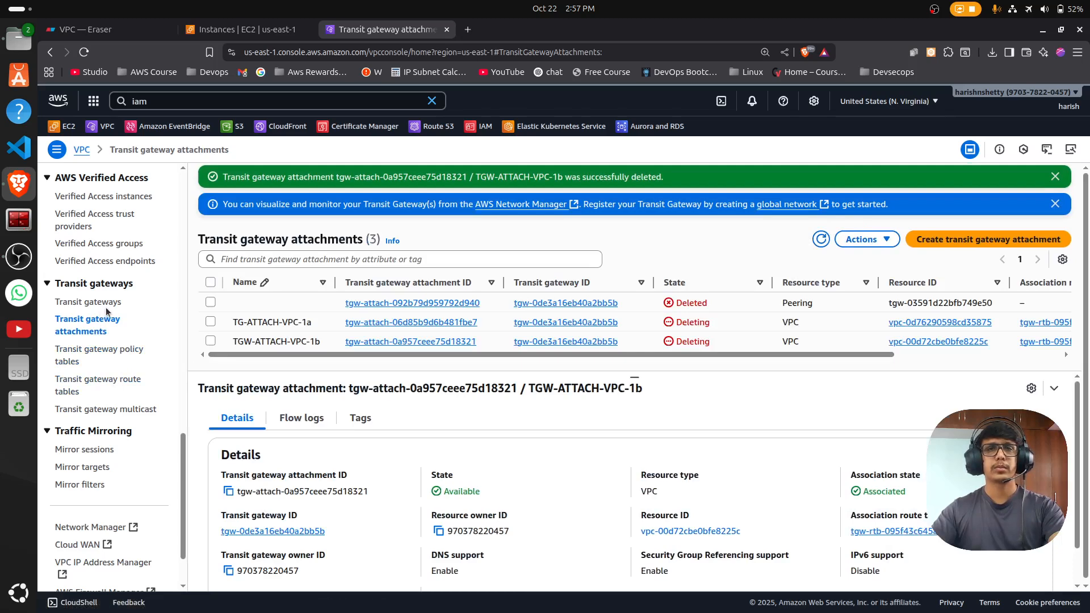
key(alt+Tab)
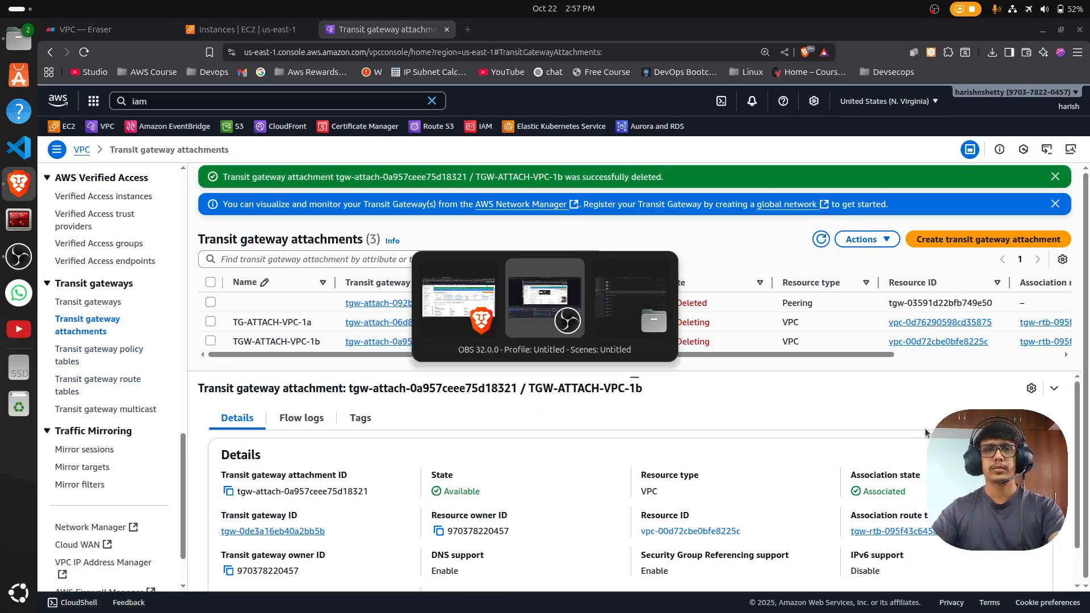
click(1078, 518)
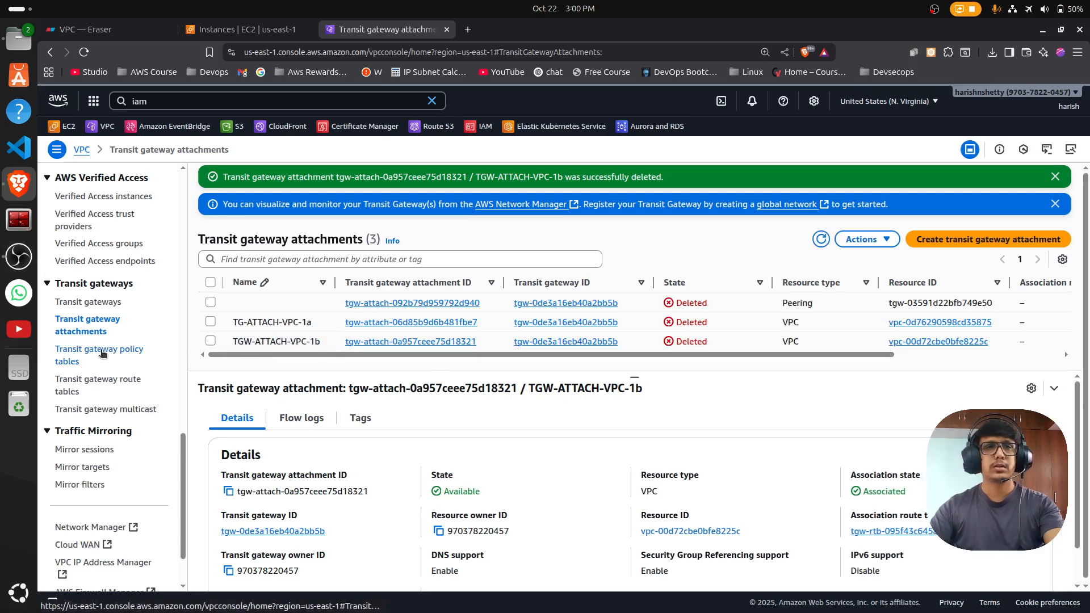
Step: Check the transit gateway policy and route tables, and delete the transit gateway TGW-NV, entering "delete" as confirmation
click(102, 353)
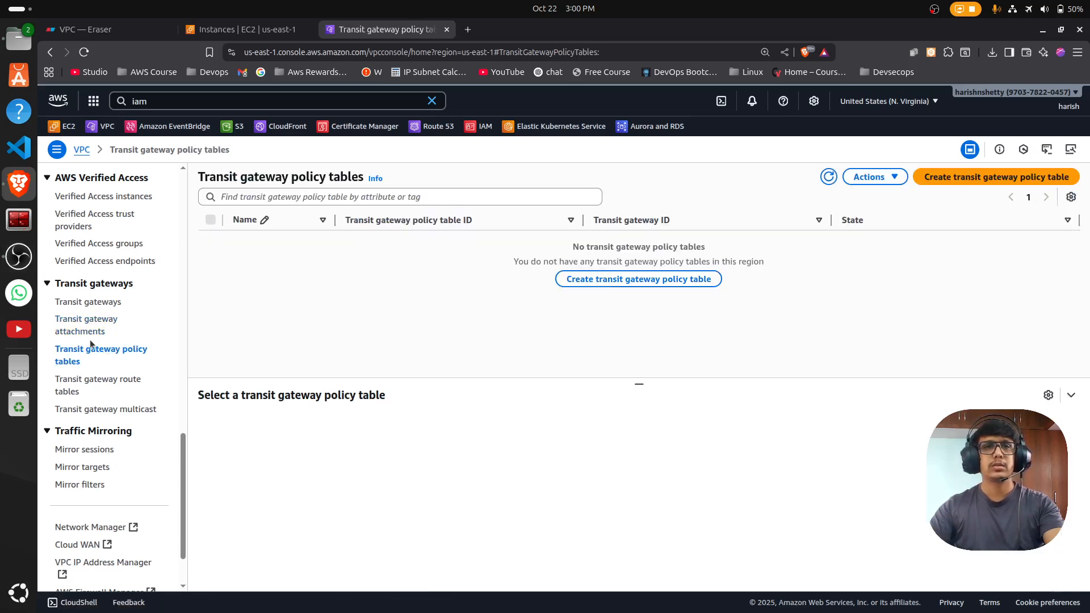
click(84, 385)
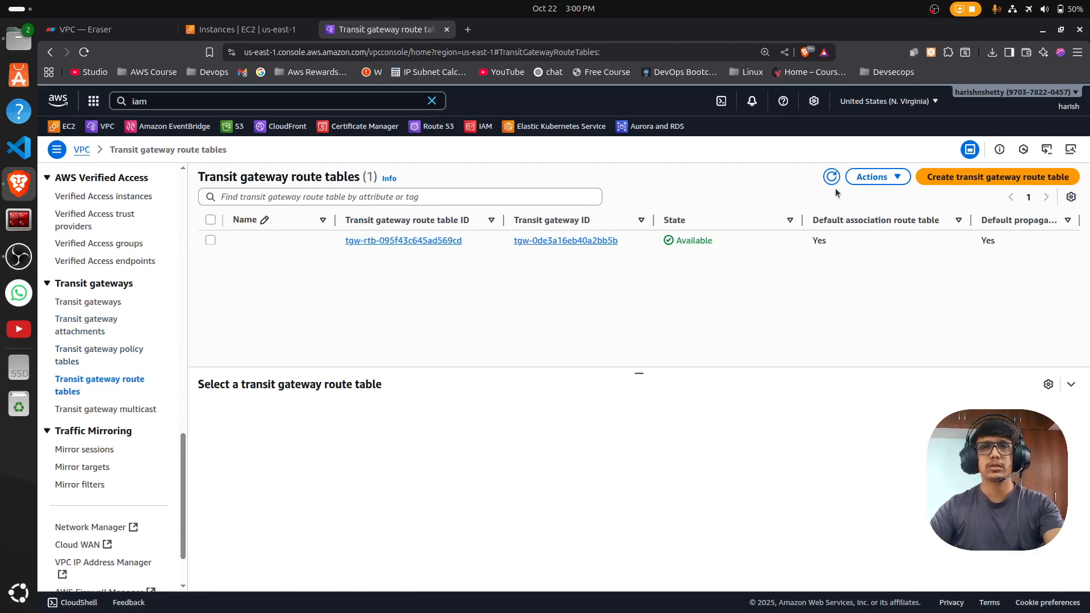
click(77, 303)
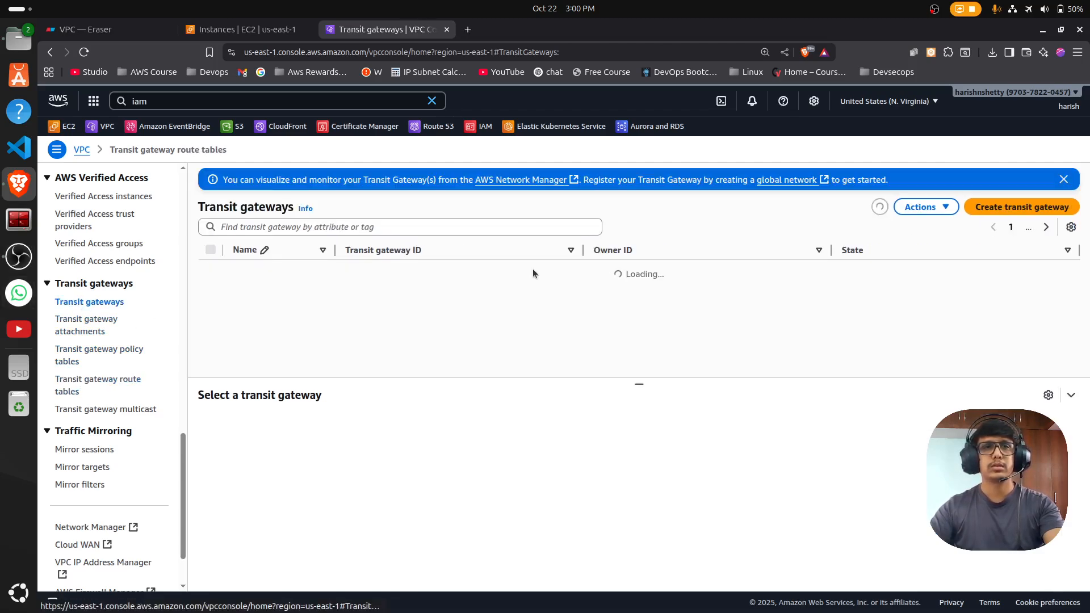
click(923, 207)
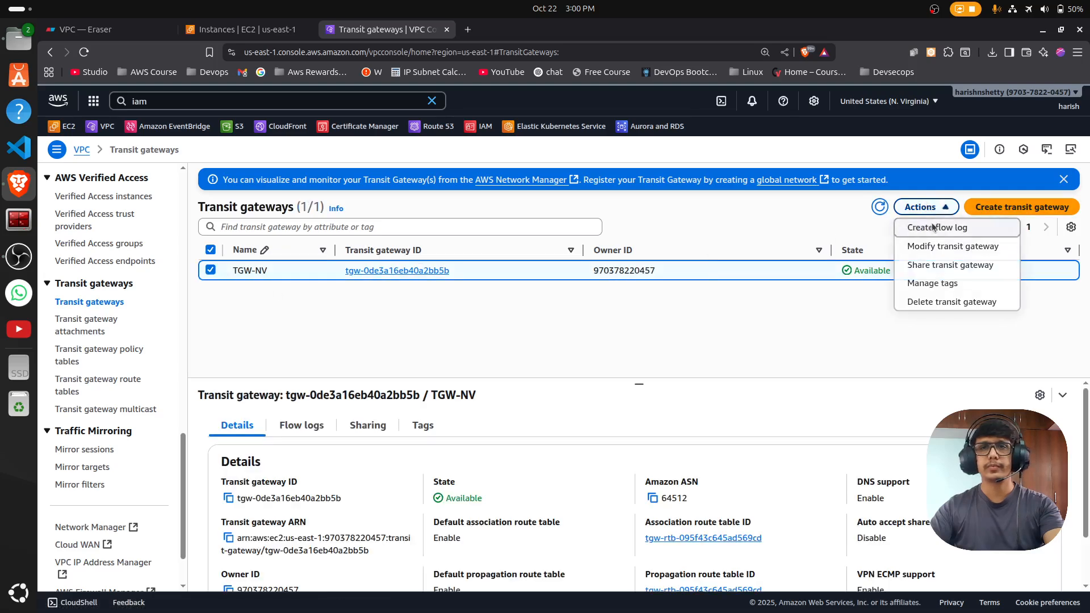
click(883, 302)
text(delete)
click(861, 440)
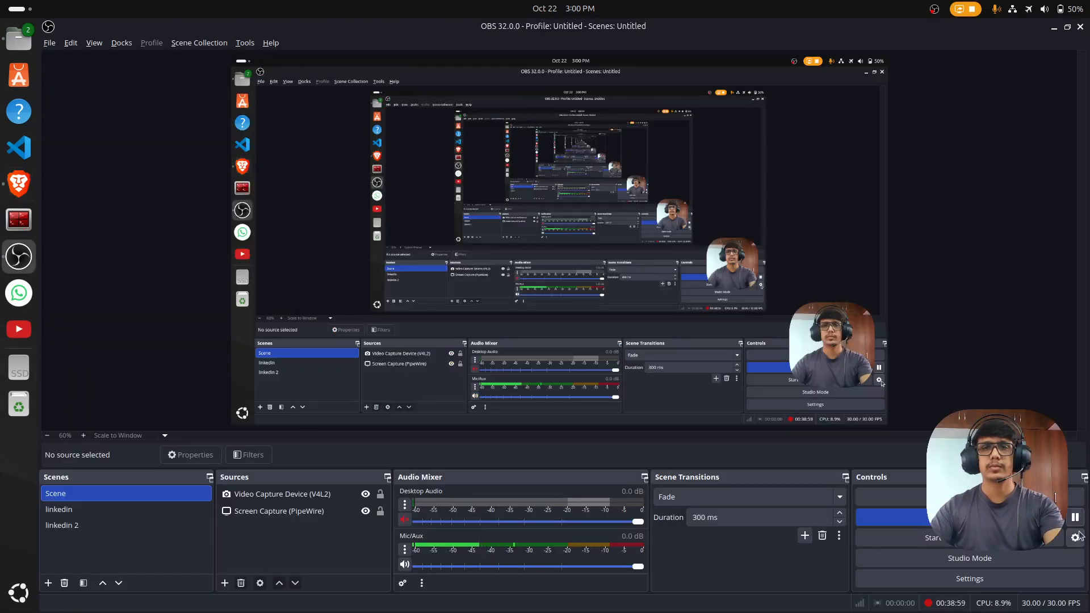
Step: Refresh the transit gateways list and check the route tables, policy tables and attachments lists for leftover N. Virginia resources
key(alt+Tab)
click(884, 233)
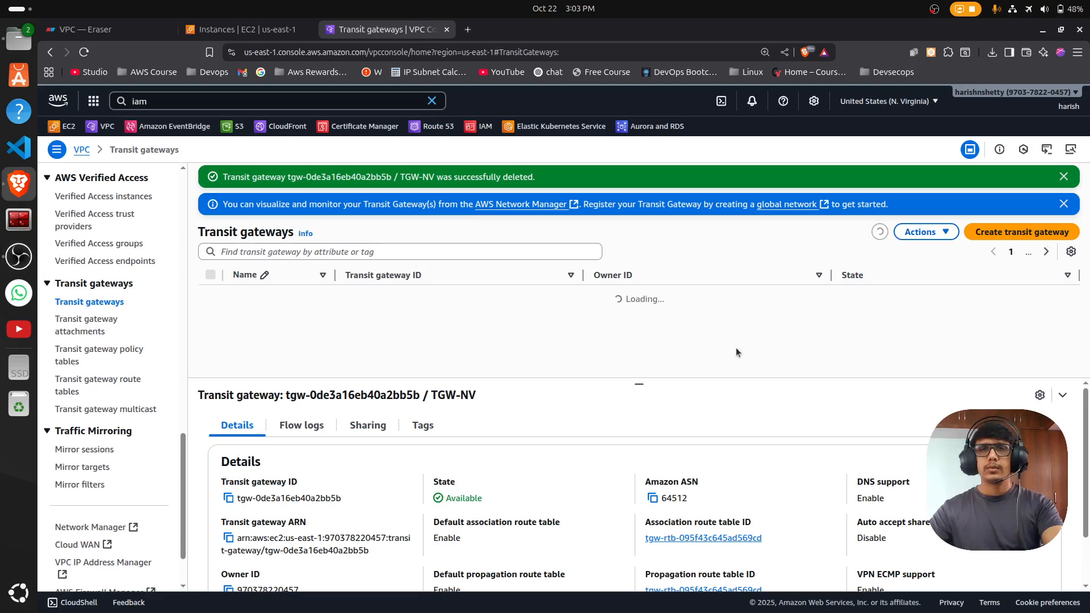
click(96, 383)
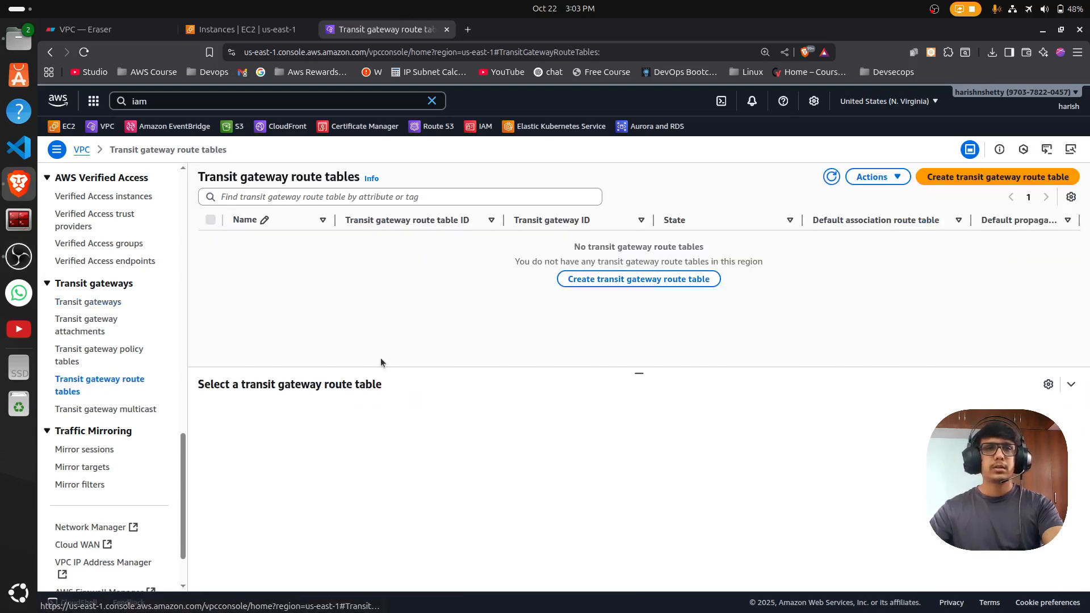
click(108, 351)
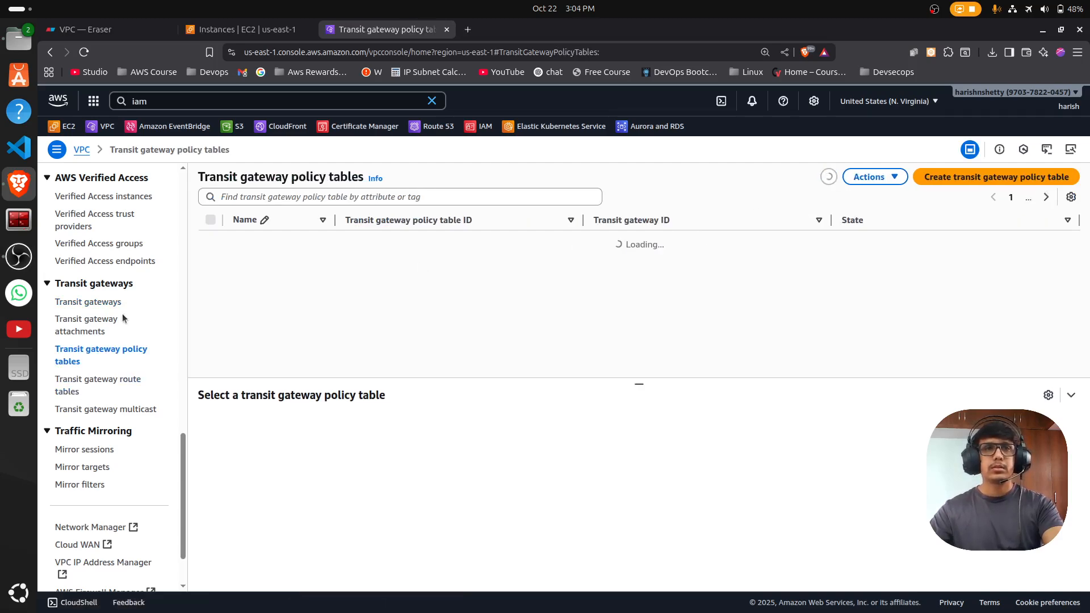
click(94, 325)
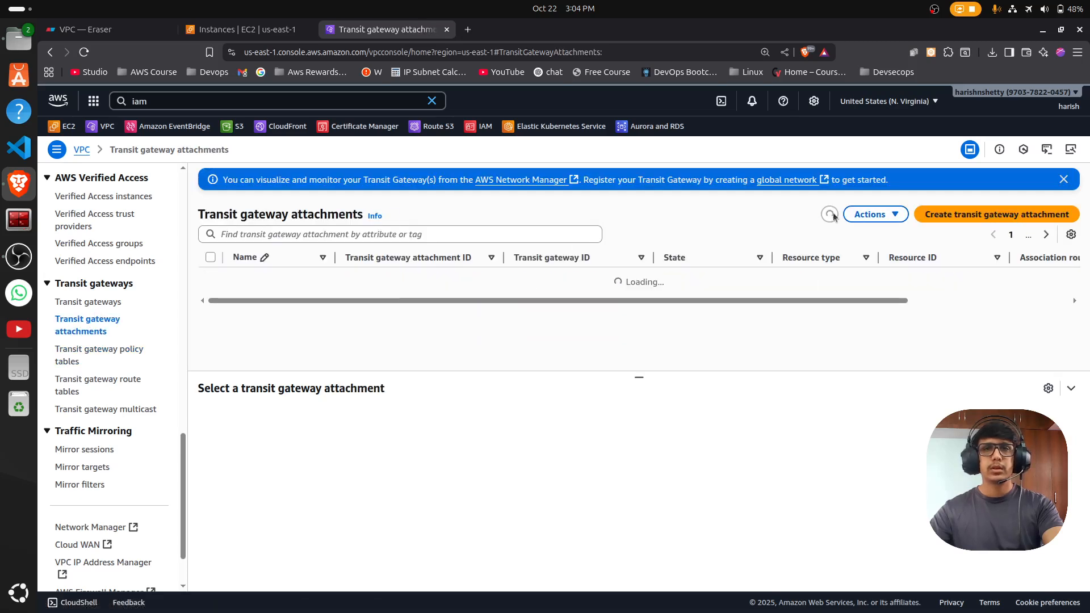
click(90, 307)
click(880, 207)
Step: Terminate the EC2 instances private-1a and private-1b in N. Virginia and refresh the instances list
click(252, 29)
click(214, 250)
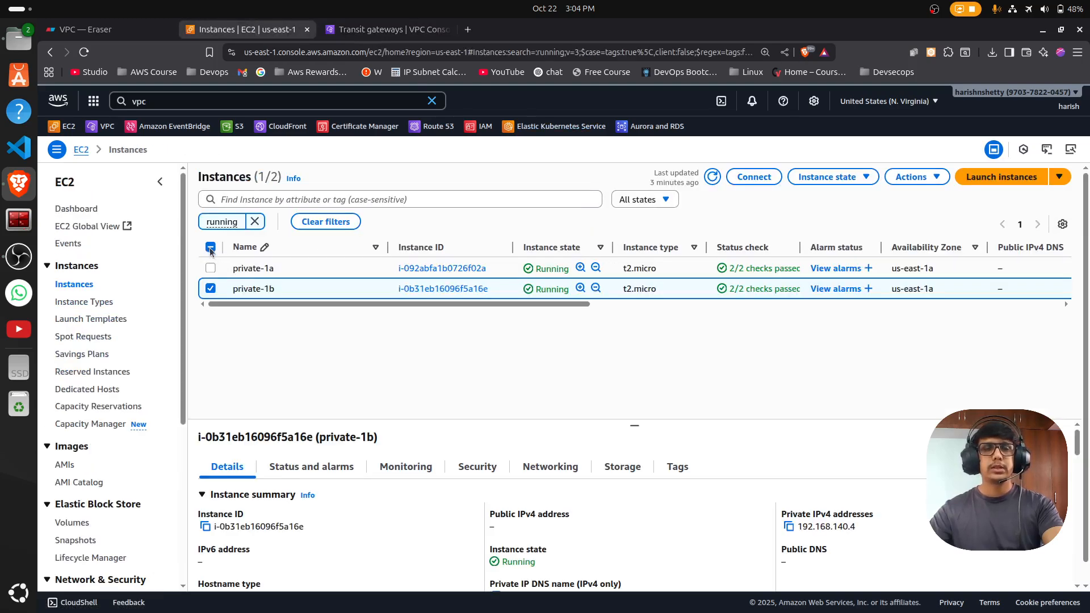
click(830, 177)
click(829, 273)
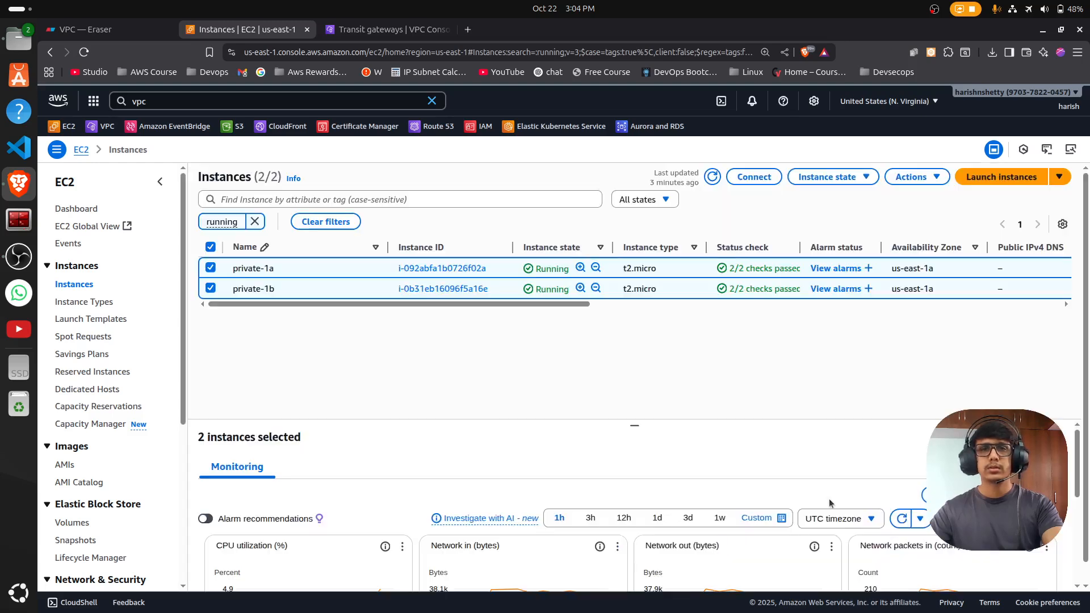
click(826, 503)
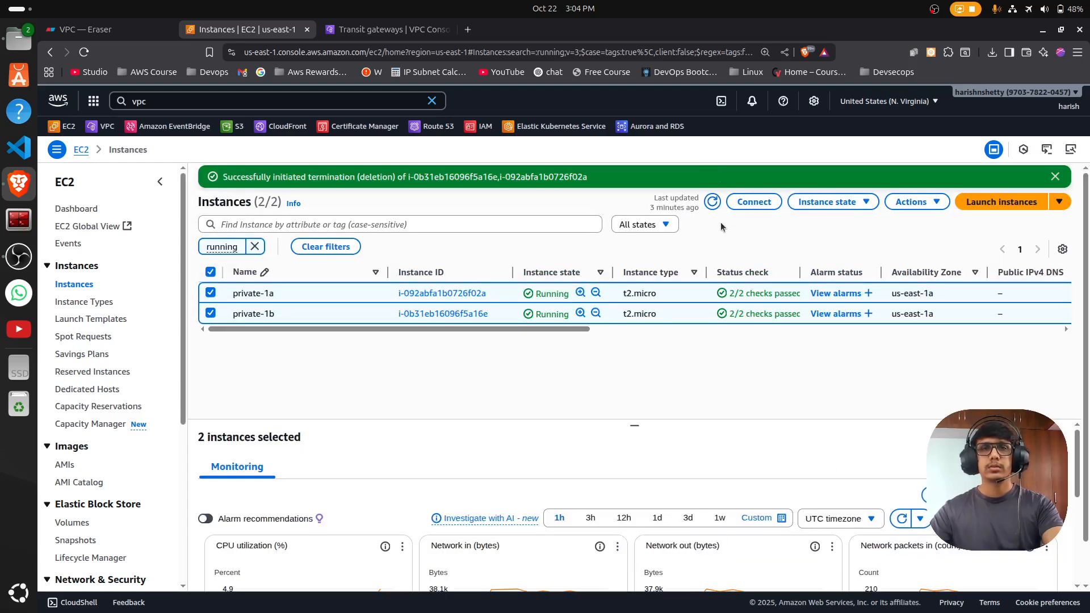
click(713, 202)
Step: Clear the filter on the N. Virginia NAT gateways list and delete VPC-1b-nat-public1-us-east-1a, entering "delete" as confirmation
click(380, 31)
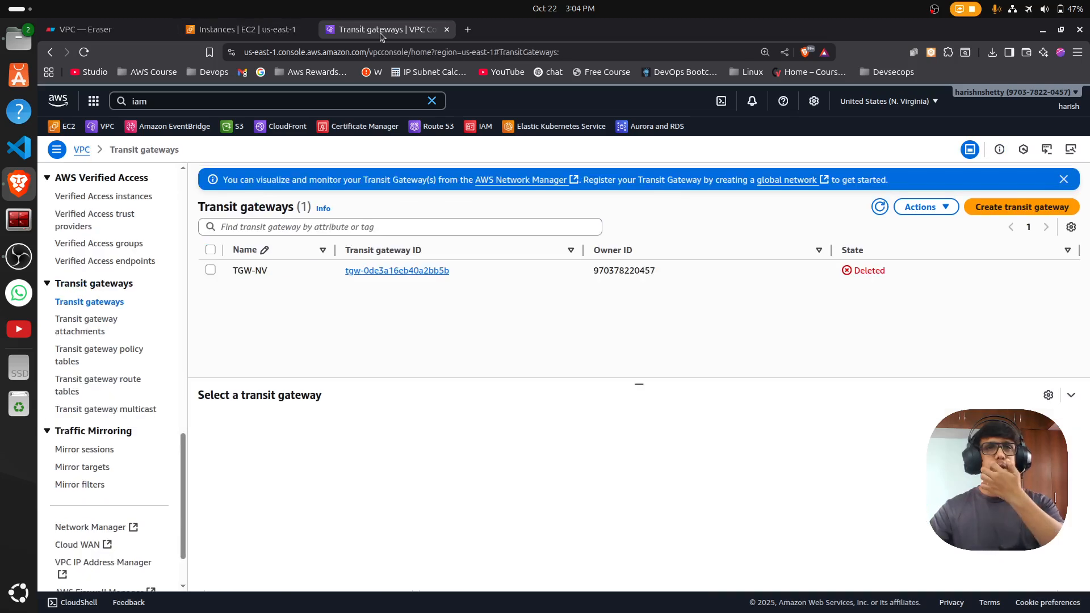
scroll(100, 335, up, 6)
scroll(100, 335, up, 6)
scroll(100, 304, up, 2)
click(94, 308)
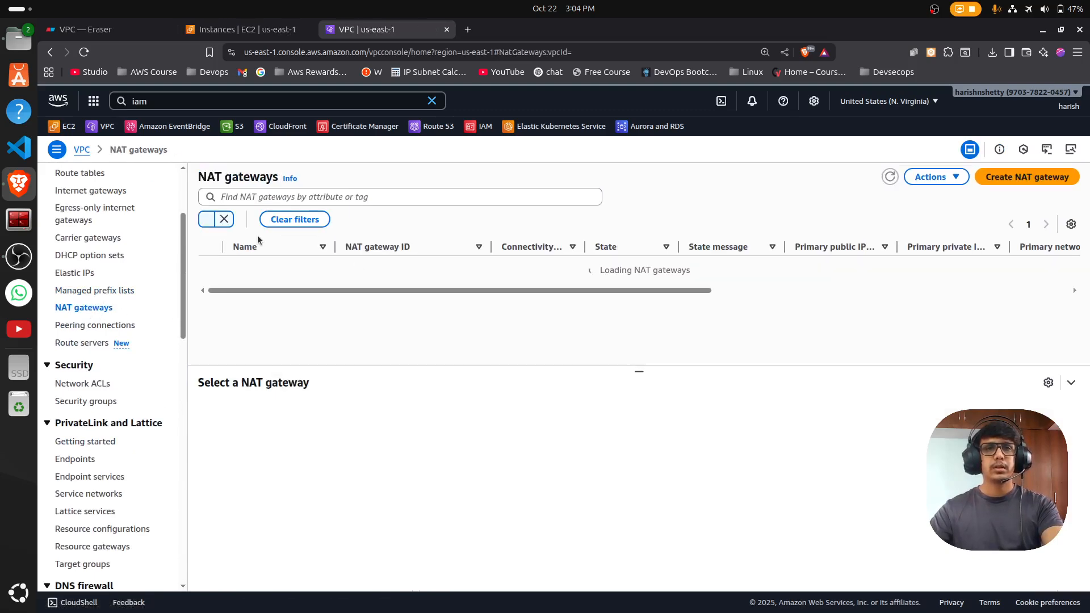
click(226, 219)
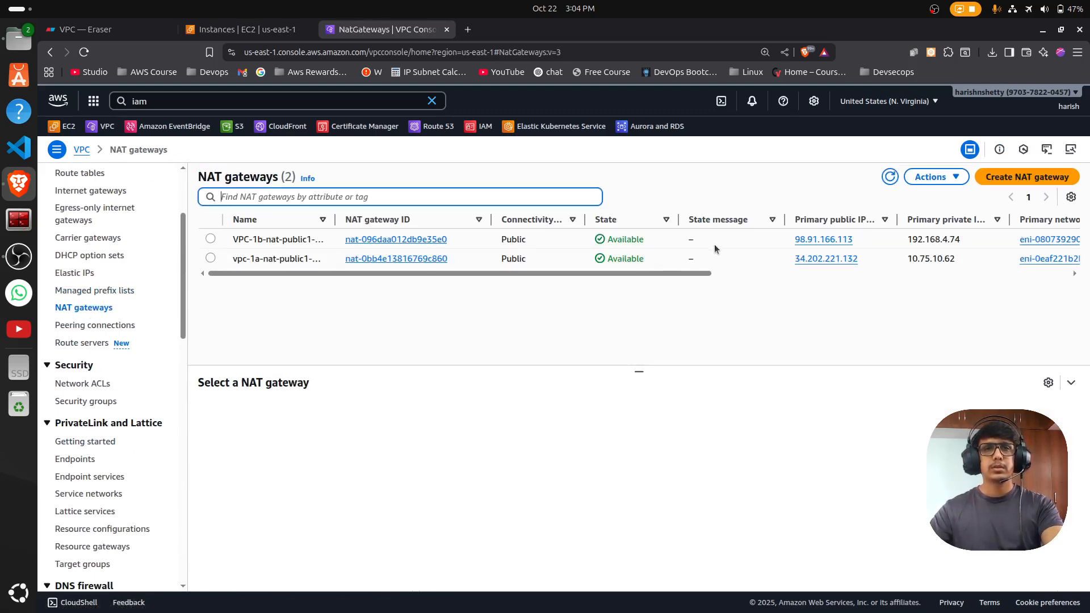
click(210, 239)
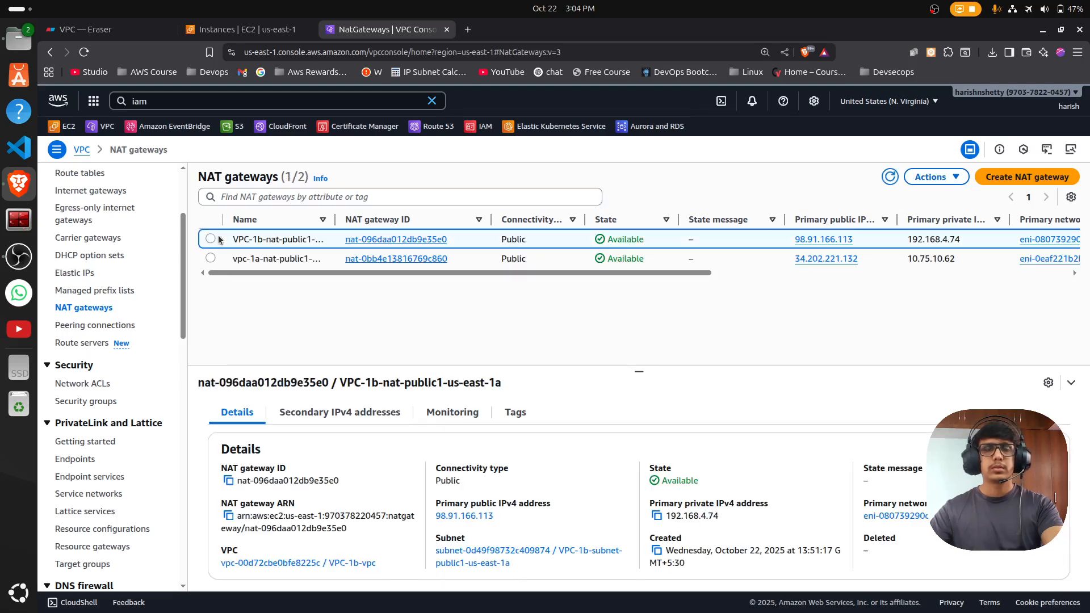
click(936, 177)
click(840, 253)
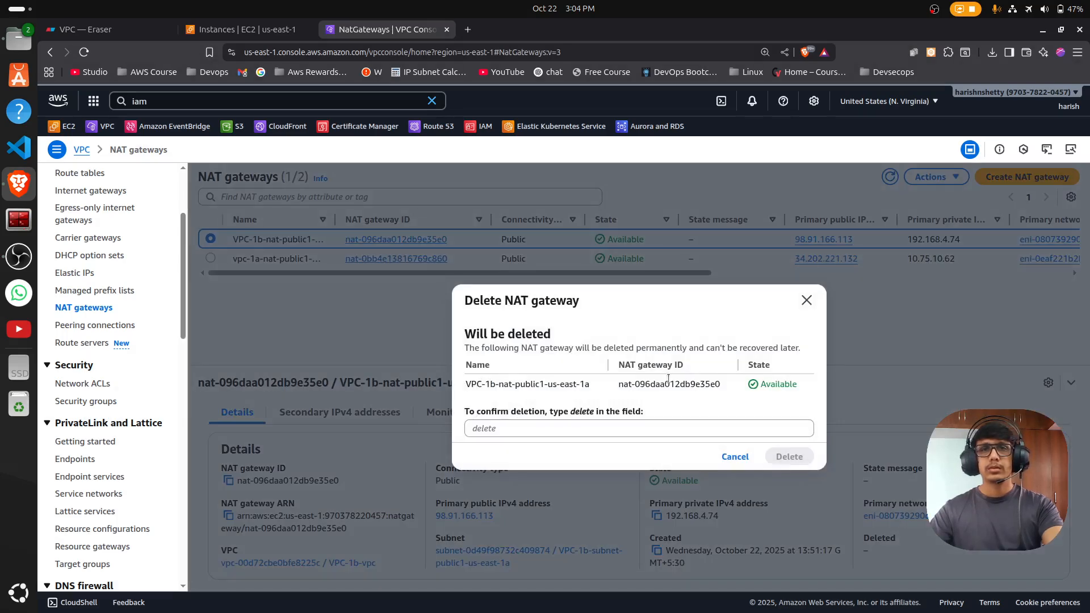
click(552, 431)
text(delete)
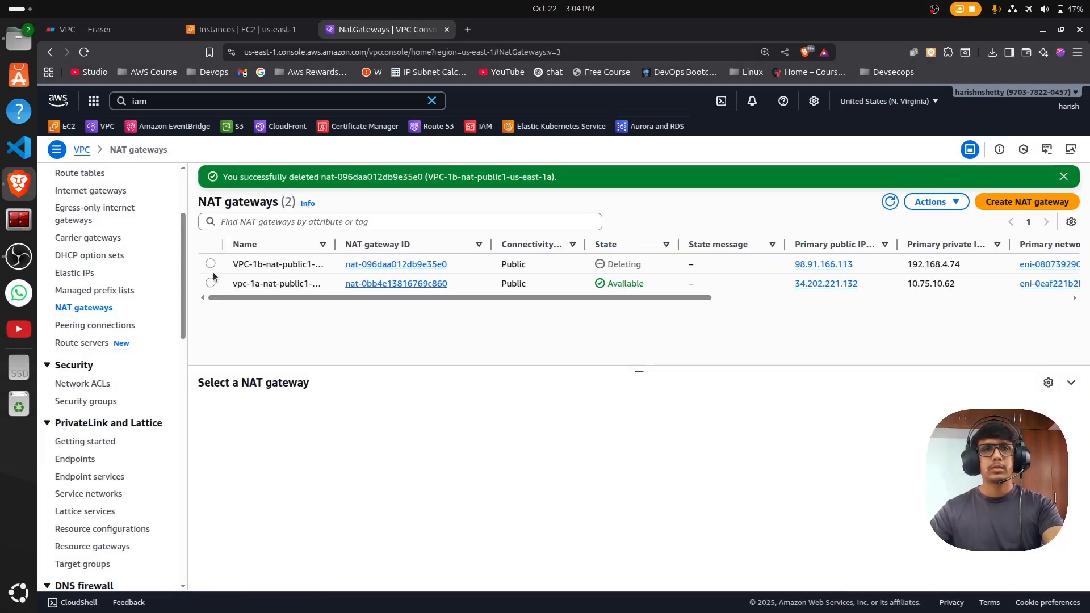
Step: Delete the NAT gateway vpc-1a-nat-public1-us-east-1a, entering "delete" as confirmation, and refresh the NAT gateways list
click(217, 287)
click(954, 202)
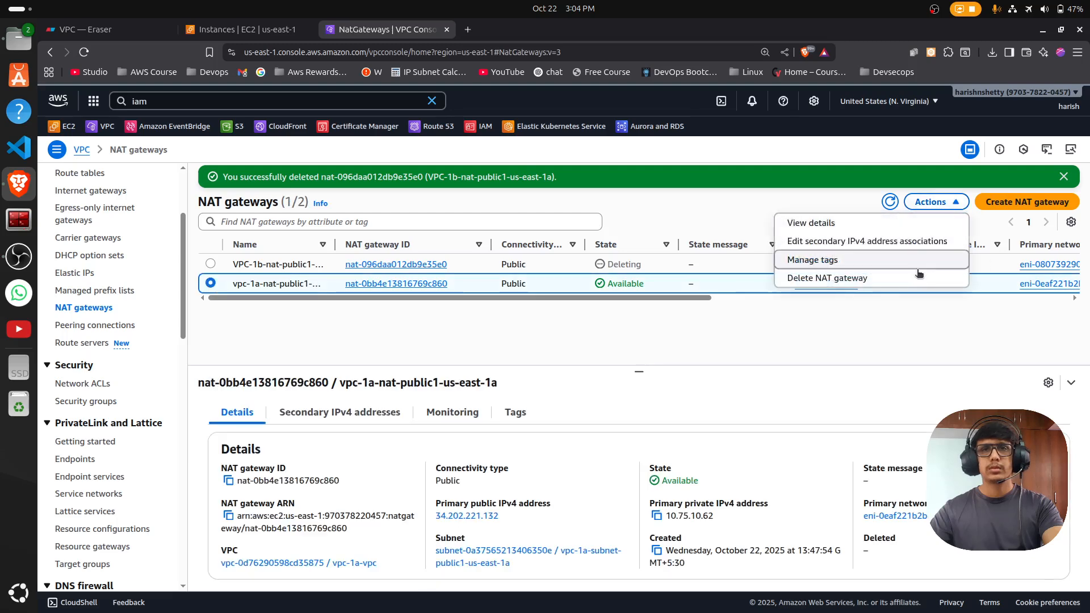
click(846, 279)
click(513, 428)
text(delete)
click(790, 456)
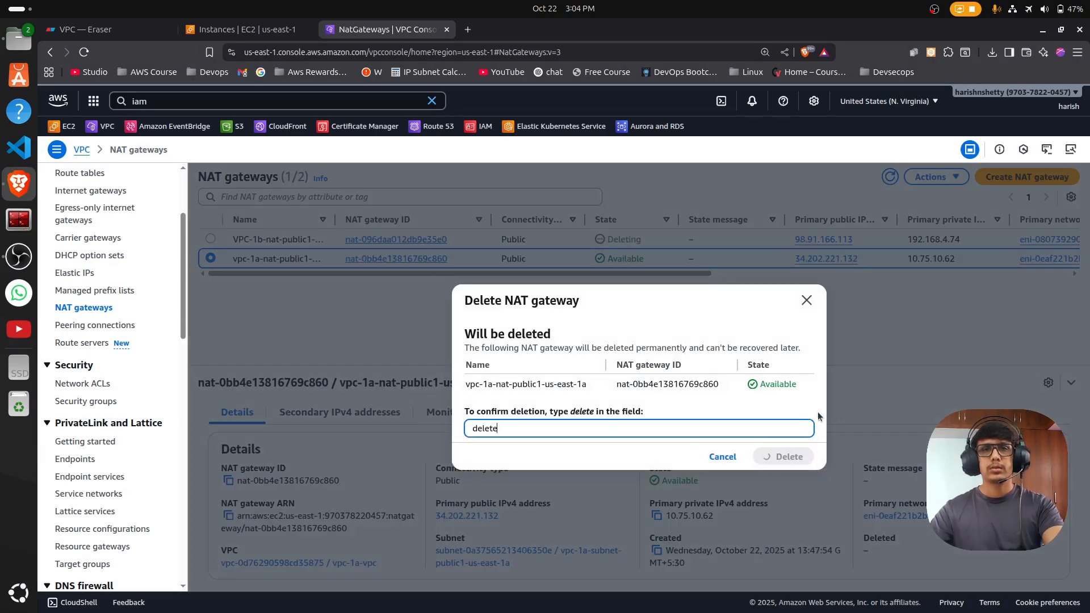
click(890, 202)
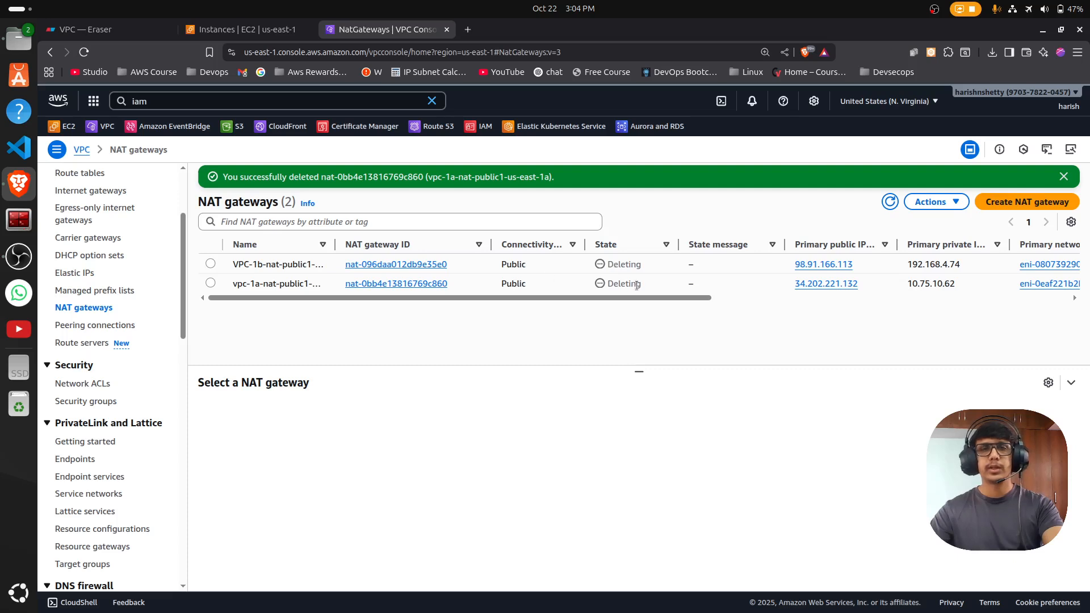
Step: Clear the running filter on the EC2 instances list, widen the Instance state column to check termination, and return to the NAT gateways
click(260, 31)
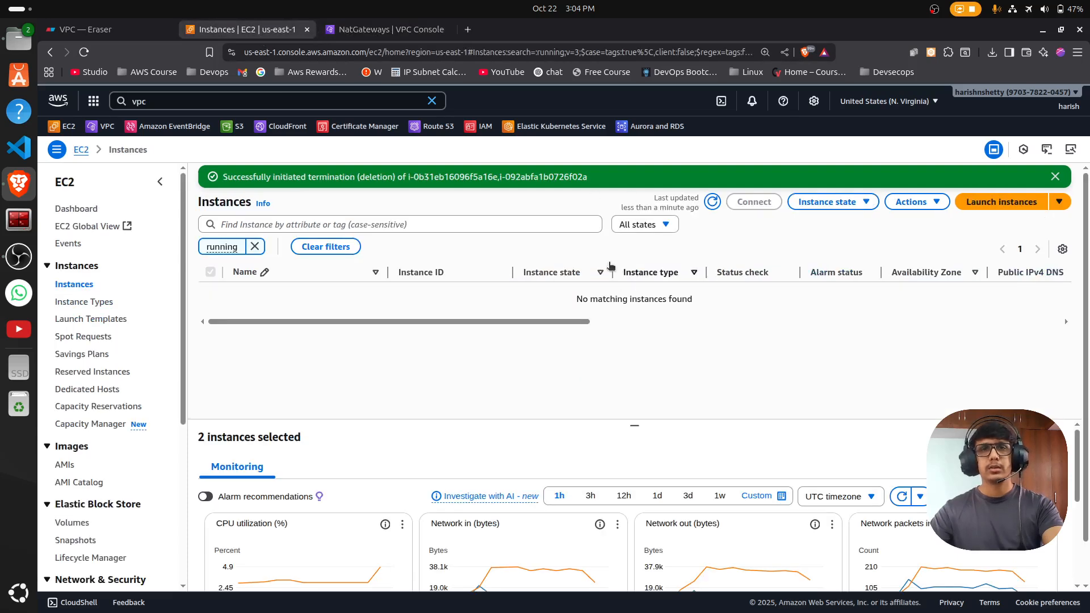
click(255, 245)
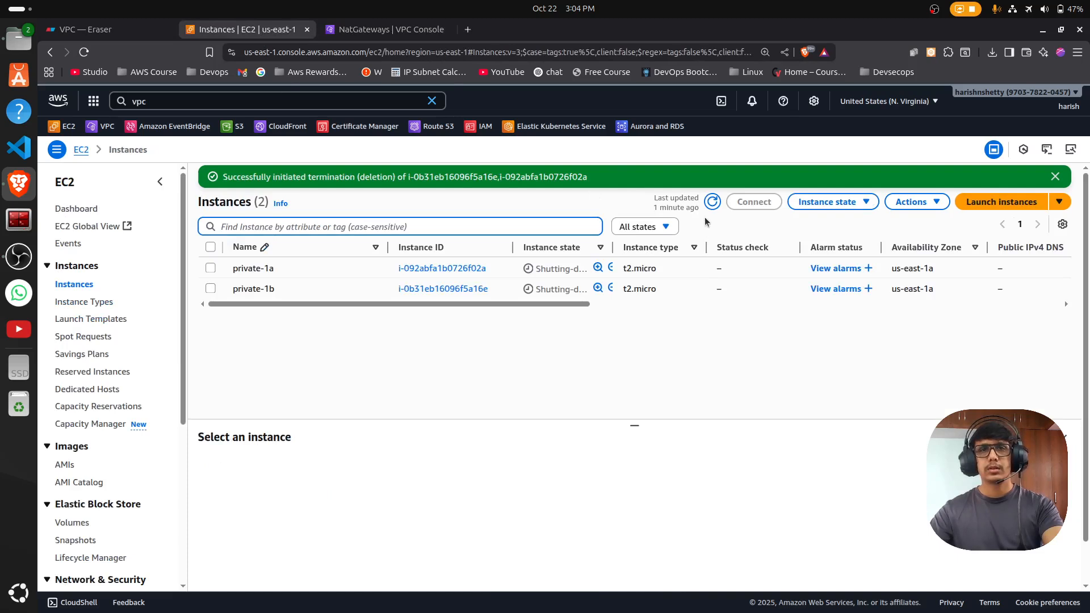
drag(613, 250, 689, 250)
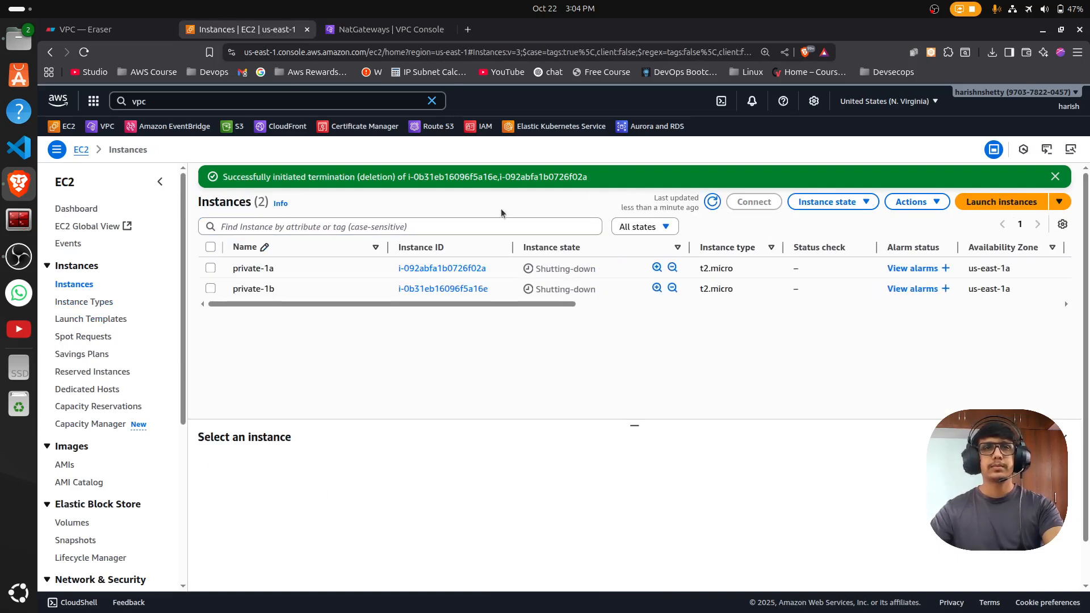
click(391, 31)
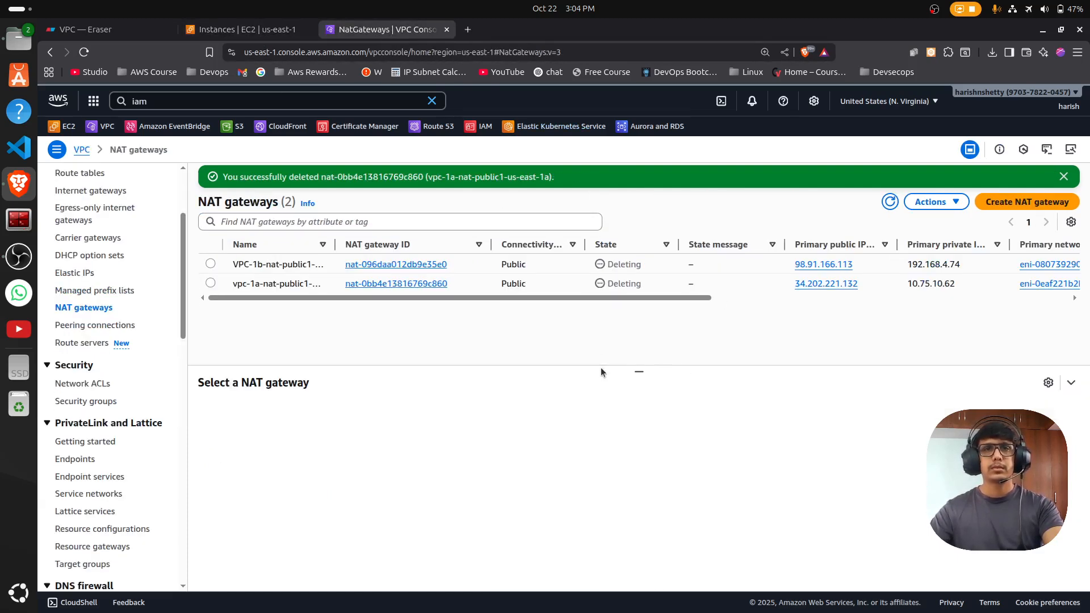
Step: Refresh the N. Virginia NAT gateways list and check the states of the NAT gateways and EC2 instances
key(alt+Tab)
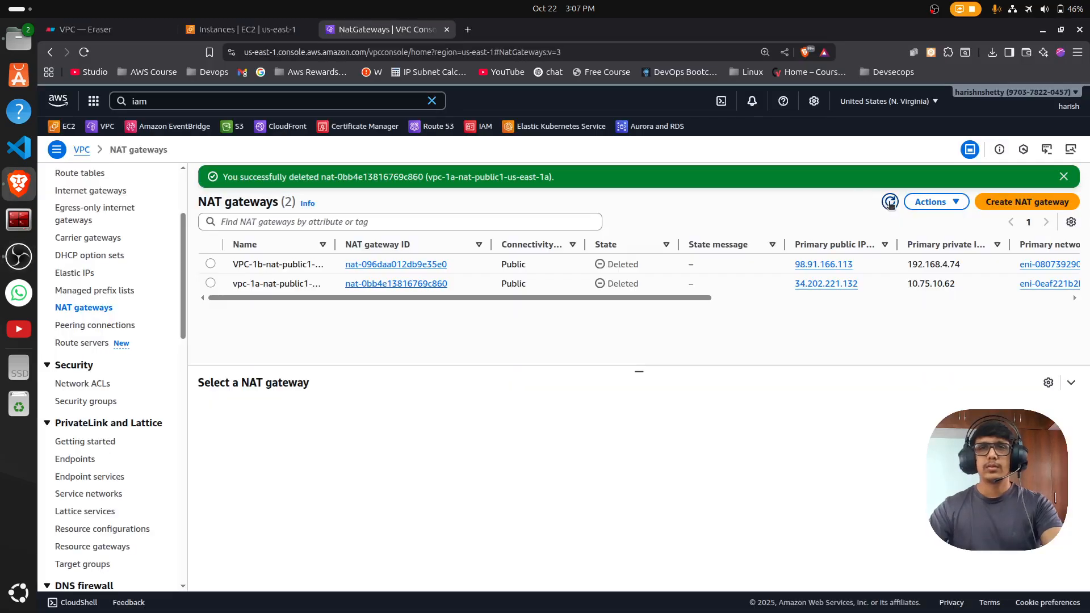
click(890, 202)
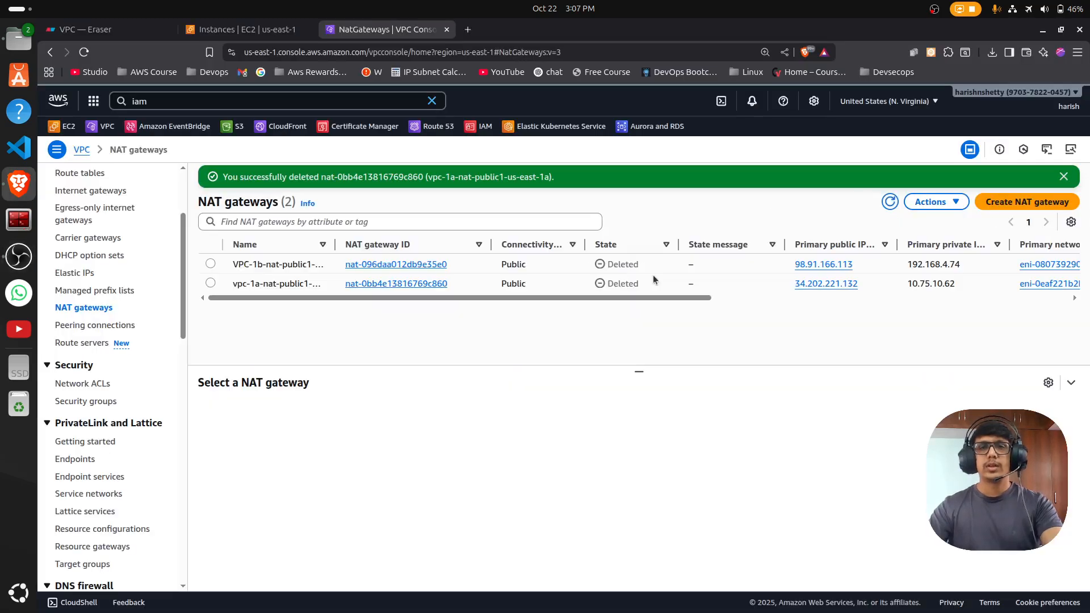
click(245, 29)
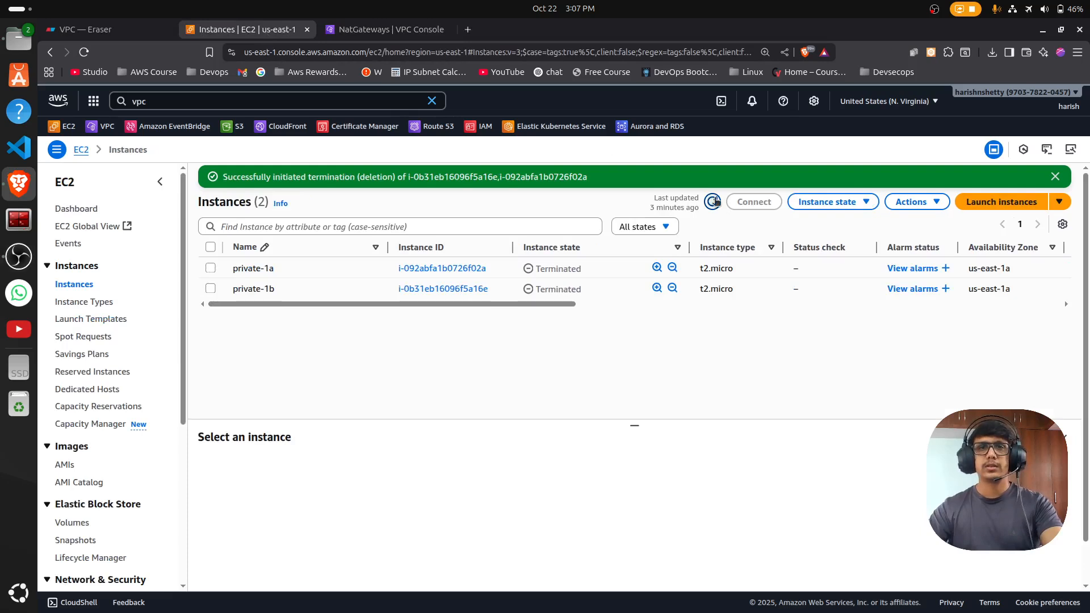
click(391, 29)
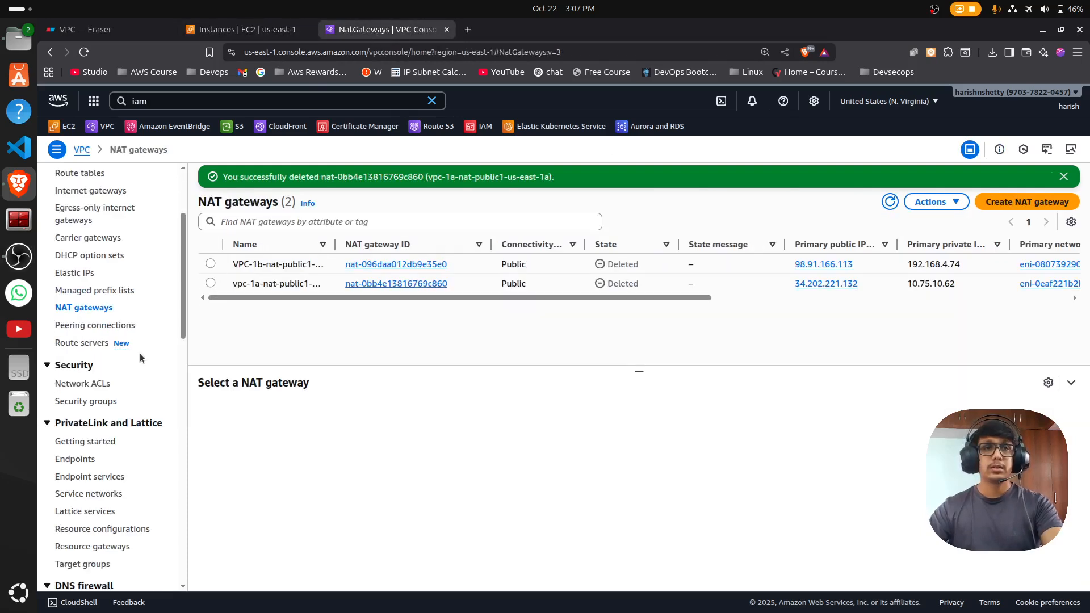
Step: Delete the N. Virginia VPC vpc-1a-vpc together with its dependent resources, entering "delete" as confirmation
scroll(129, 379, up, 3)
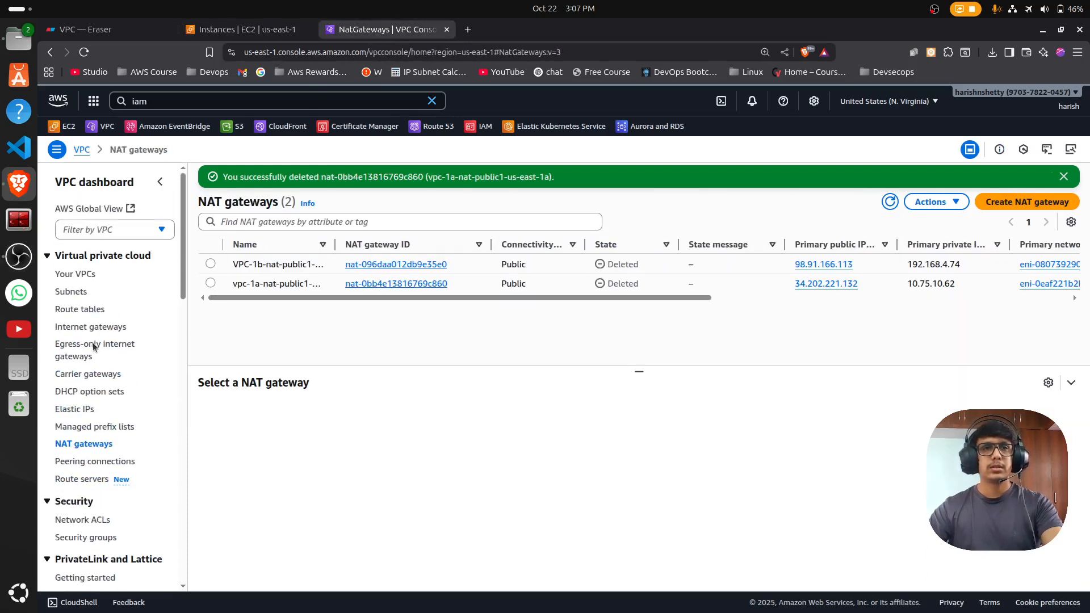
click(75, 274)
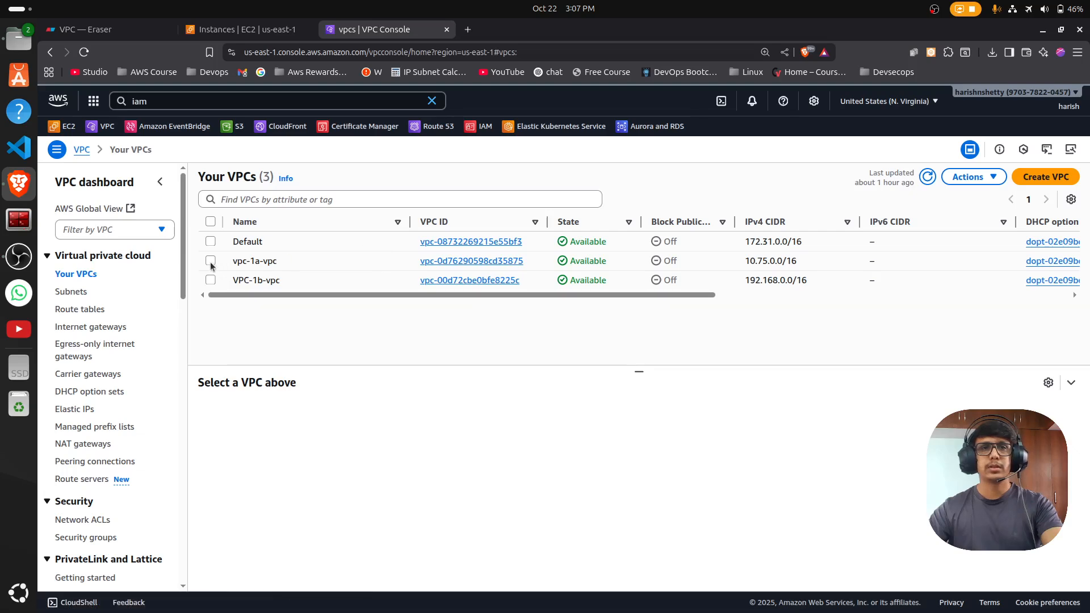
click(210, 260)
click(973, 176)
click(900, 310)
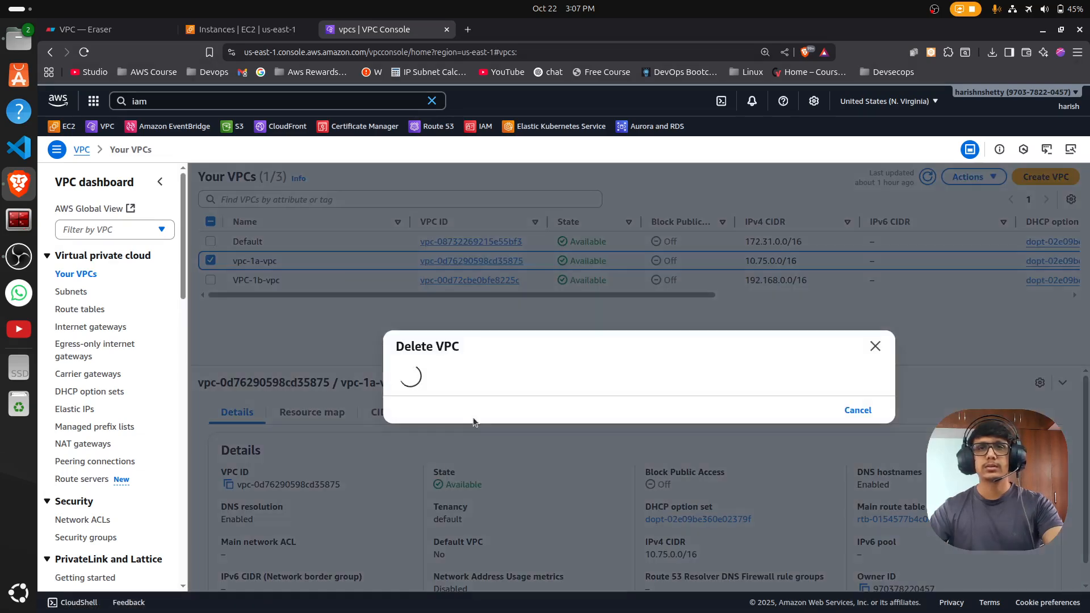
click(436, 521)
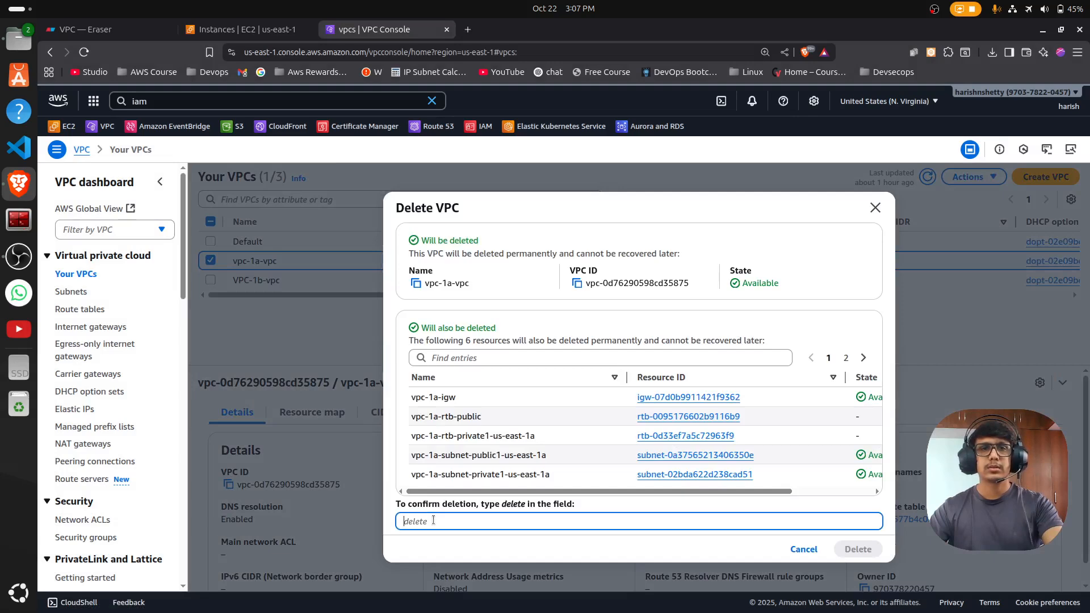
text(delete)
click(849, 551)
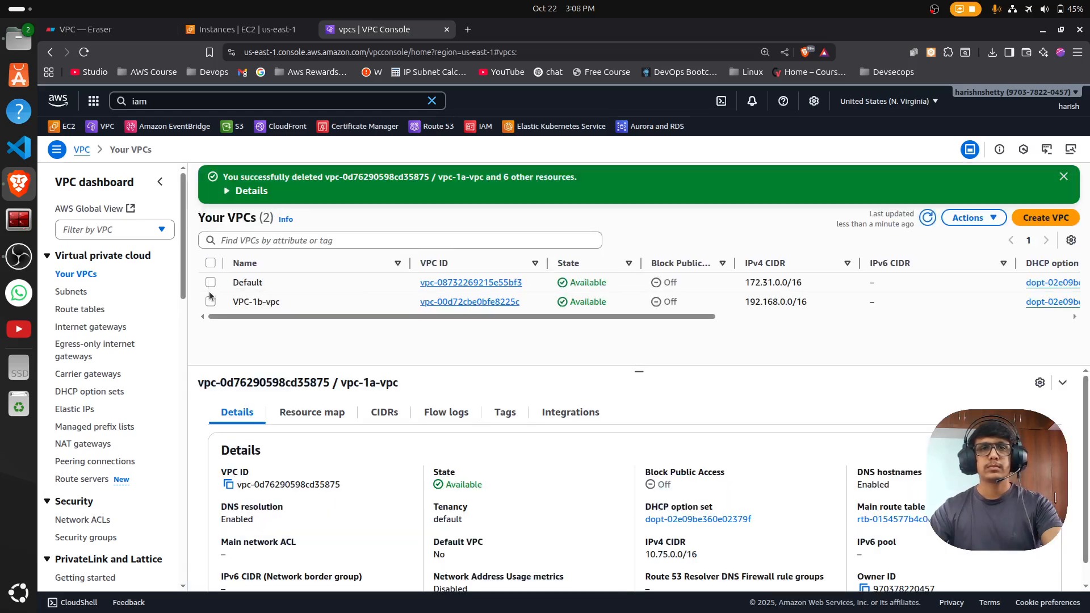
Step: Delete the N. Virginia VPC VPC-1b-vpc together with its dependent resources, entering "delete" as confirmation
click(210, 300)
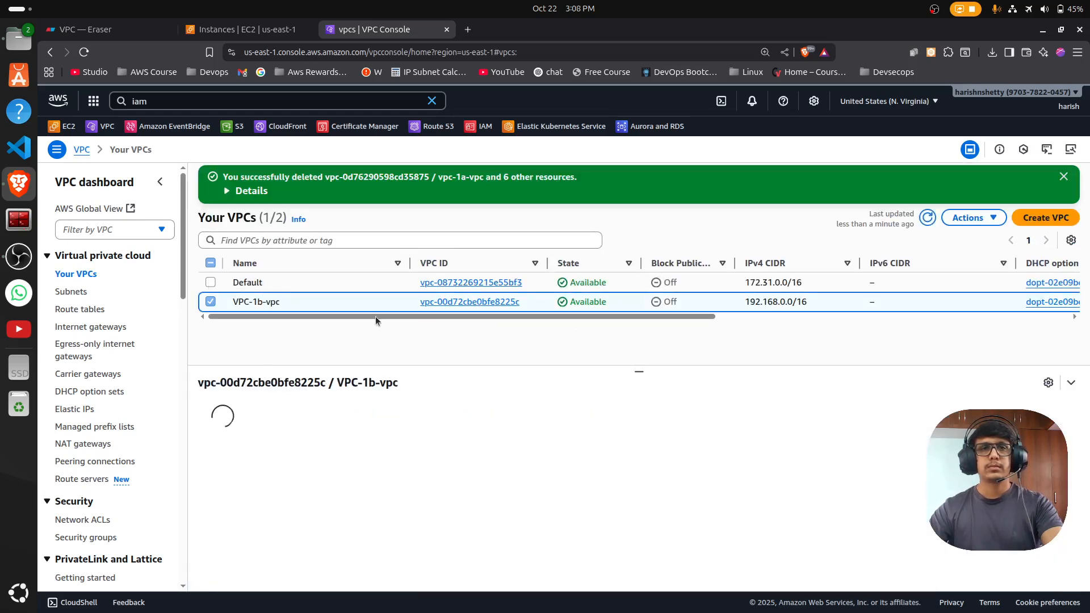
click(973, 218)
click(922, 351)
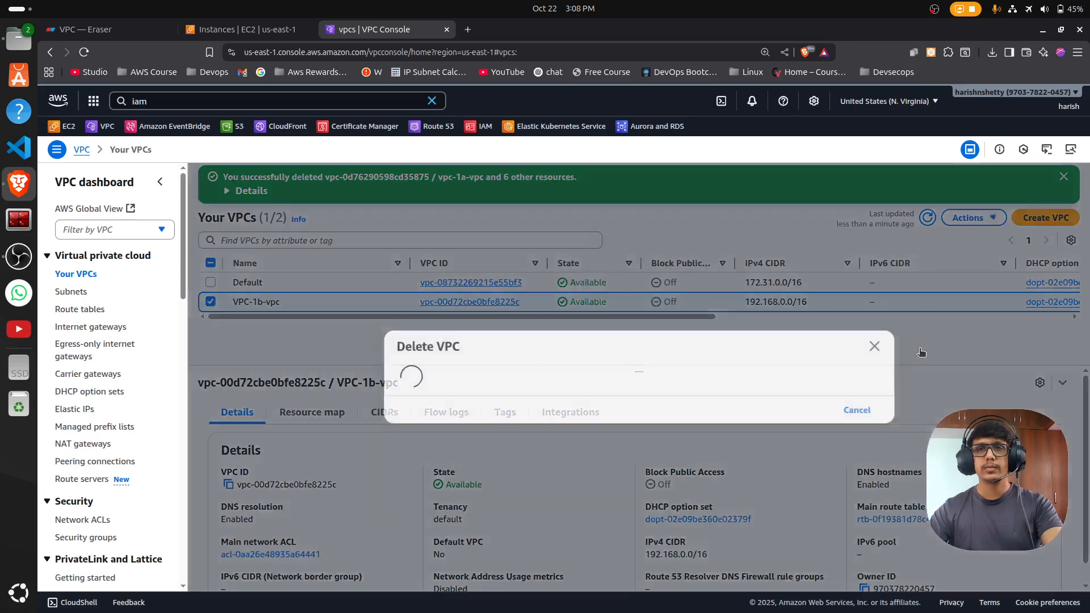
click(451, 518)
text(delete)
click(858, 549)
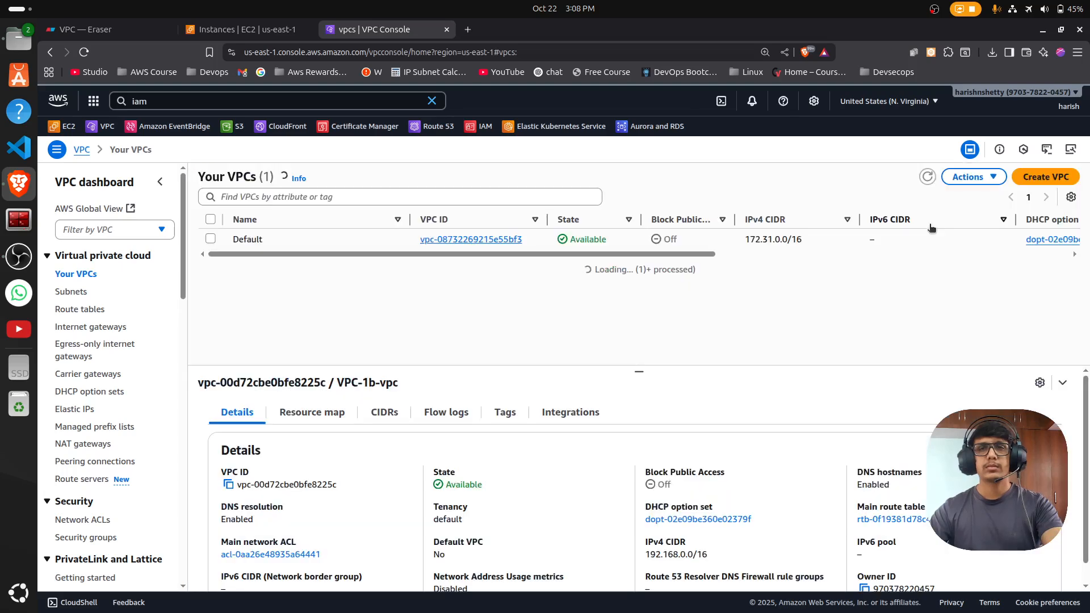
Step: Check the N. Virginia subnets, route tables and internet gateways for leftover resources, refreshing each list
drag(639, 371, 638, 312)
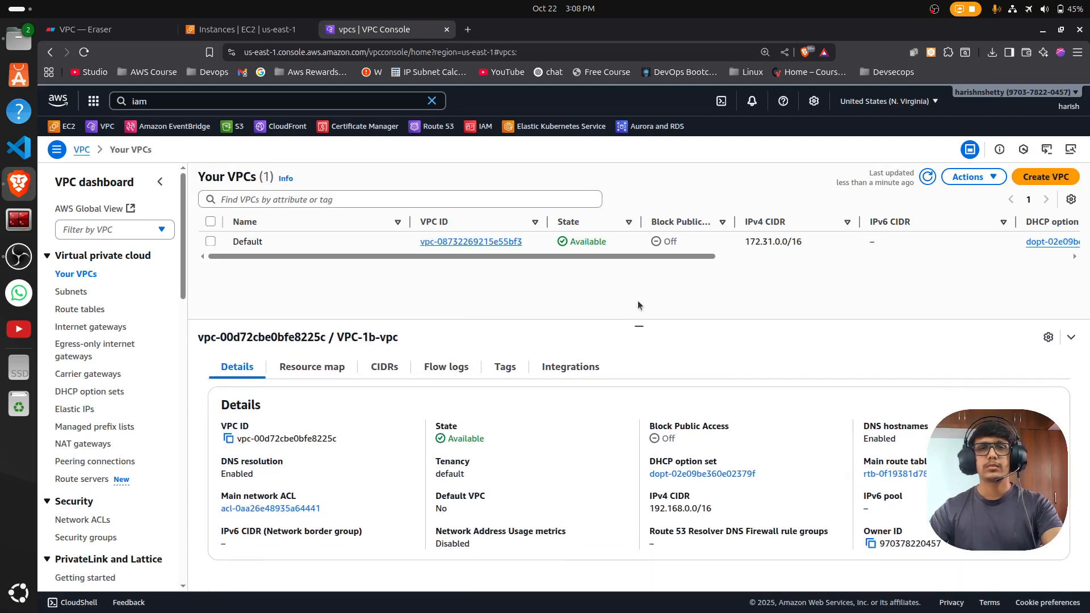
click(72, 291)
click(907, 179)
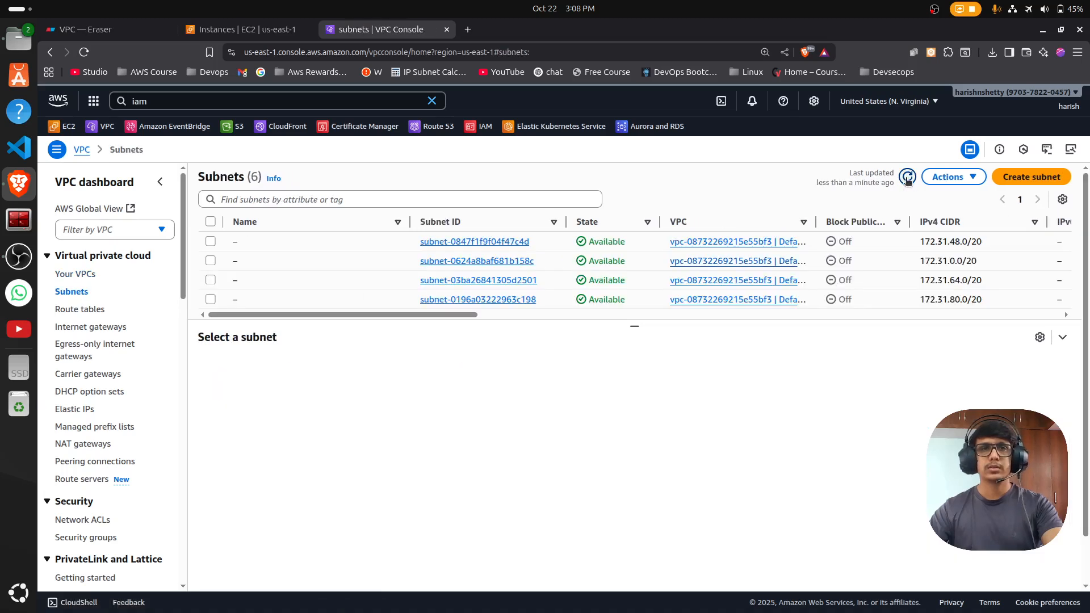
drag(635, 327, 635, 373)
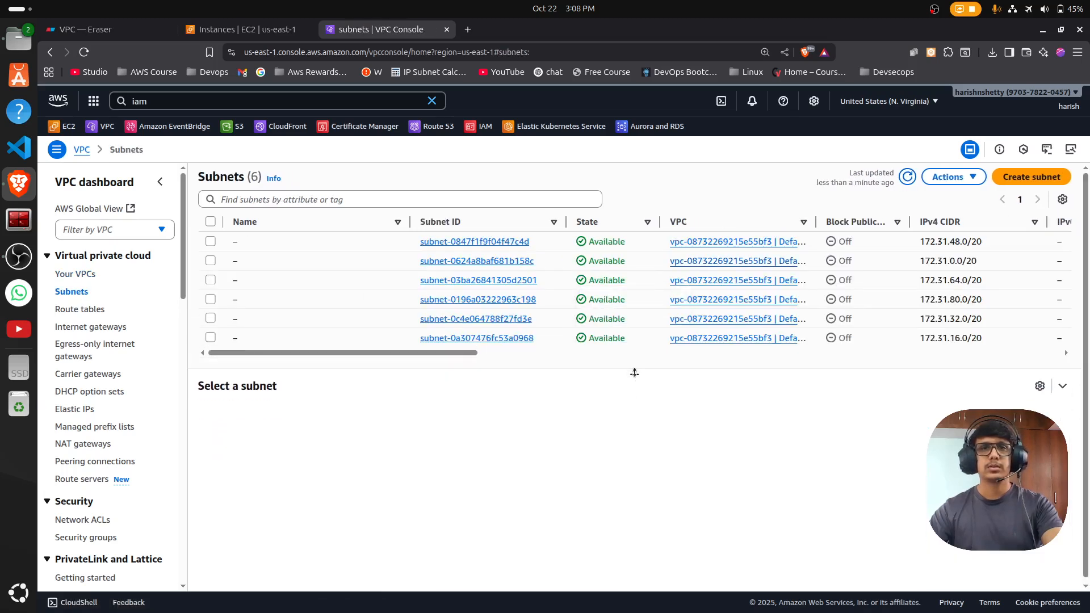
click(92, 310)
click(890, 177)
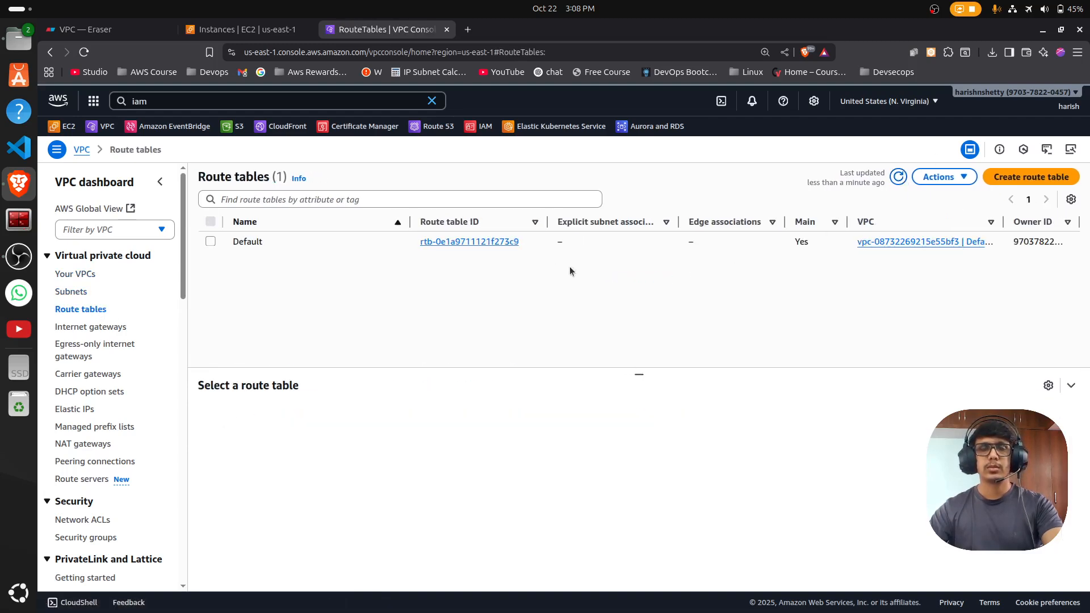
click(91, 327)
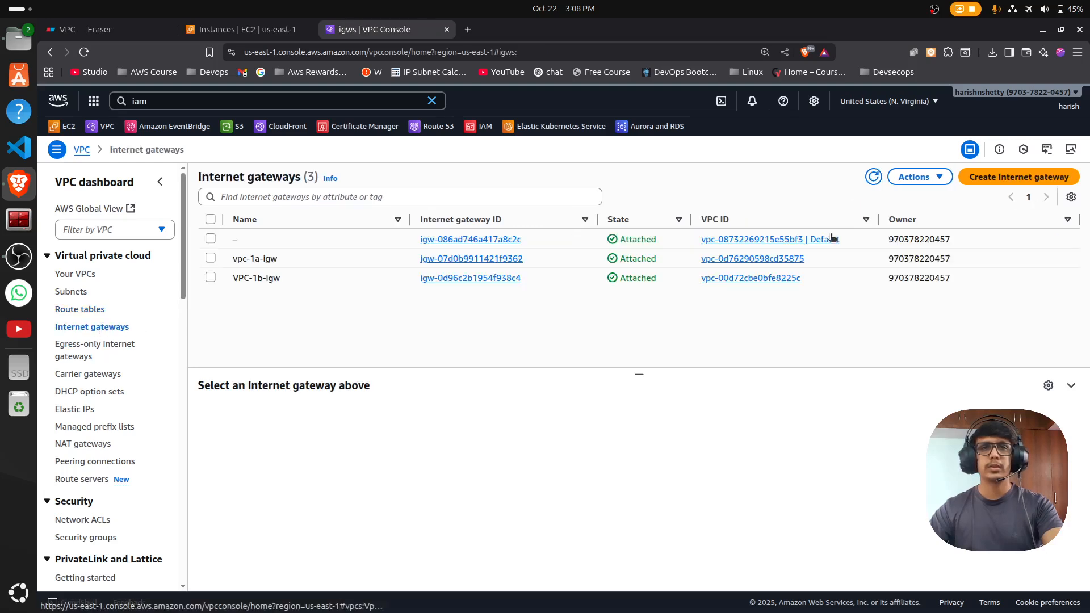
click(874, 177)
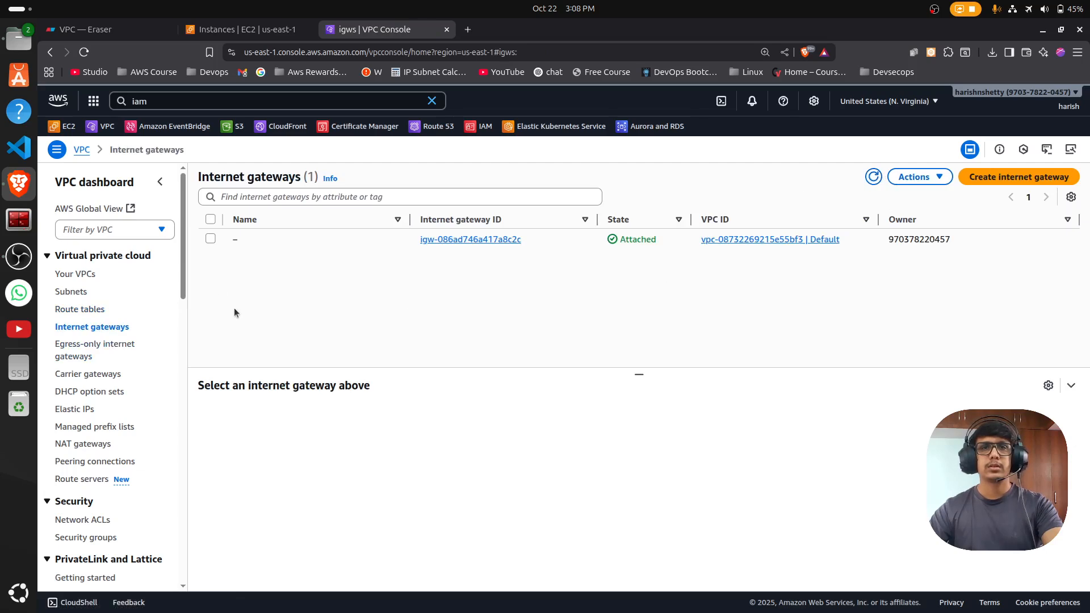
Step: Release the Elastic IP addresses vpc-1a-eip-us-east-1a and VPC-1b-eip-us-east-1a and refresh the Elastic IPs list
click(75, 409)
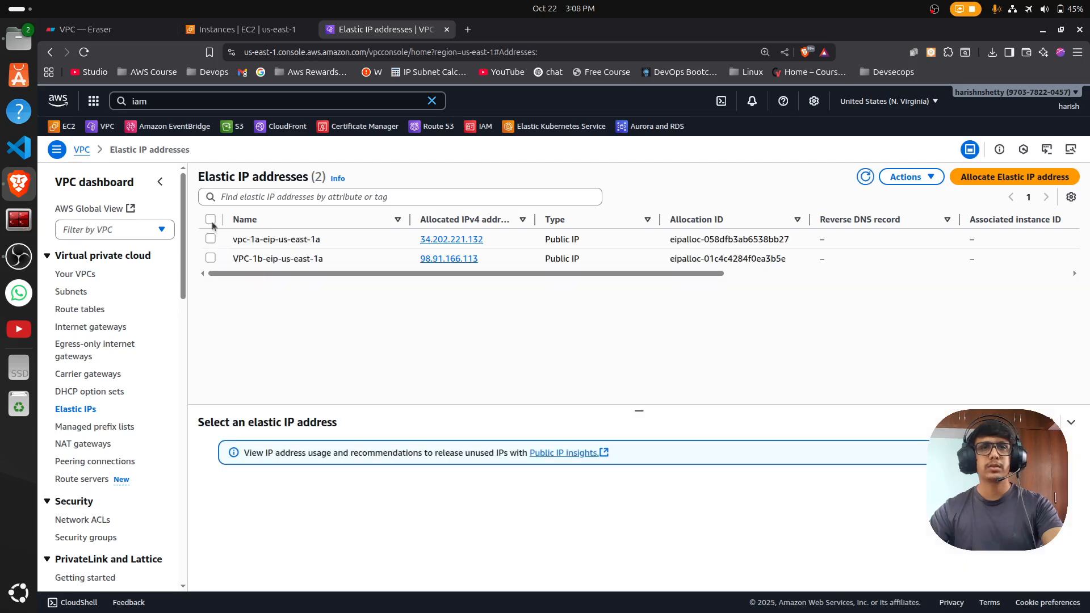
click(210, 220)
click(910, 177)
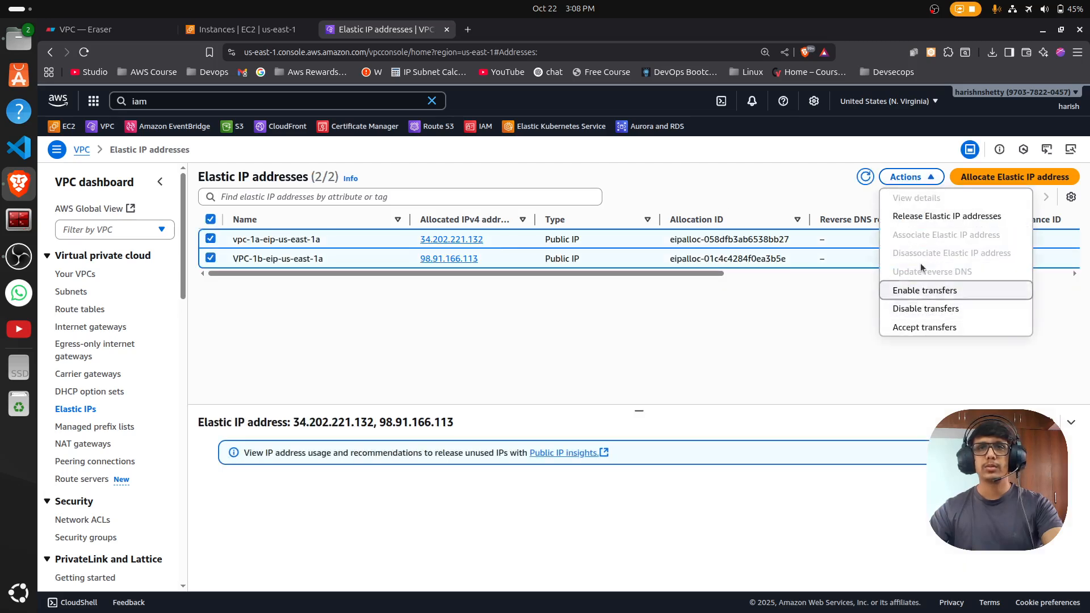
click(921, 217)
click(856, 458)
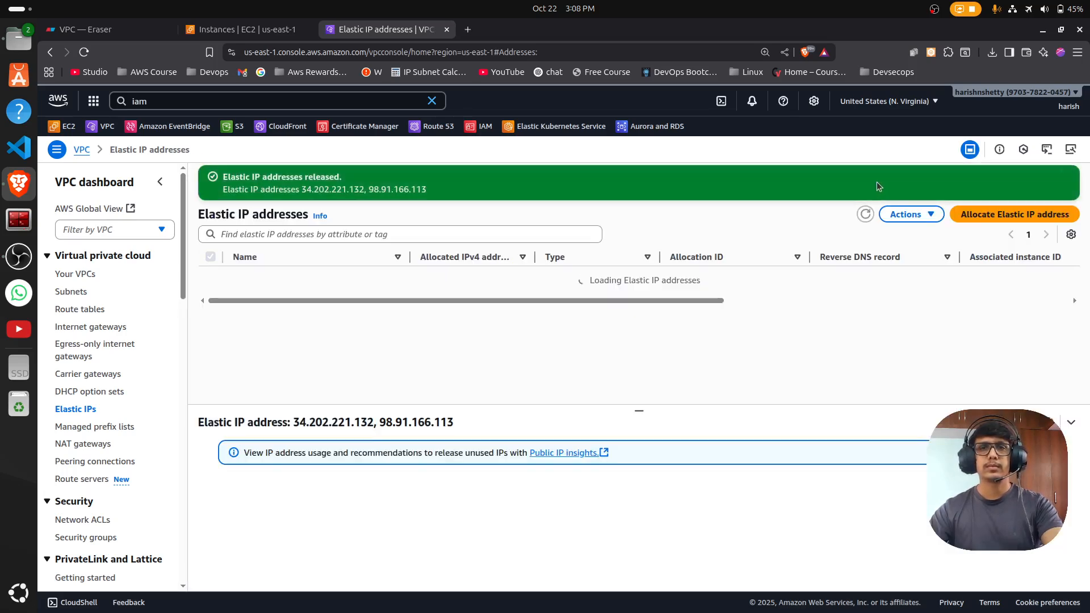
click(866, 214)
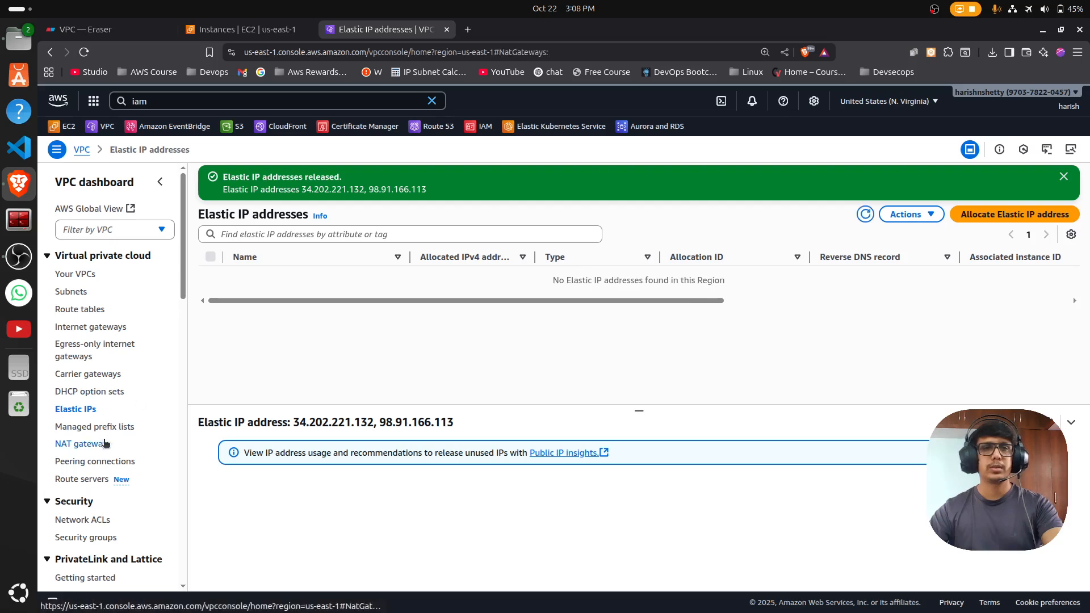
Step: Check the N. Virginia NAT gateways and security groups for leftovers, refreshing the lists
click(86, 444)
click(892, 180)
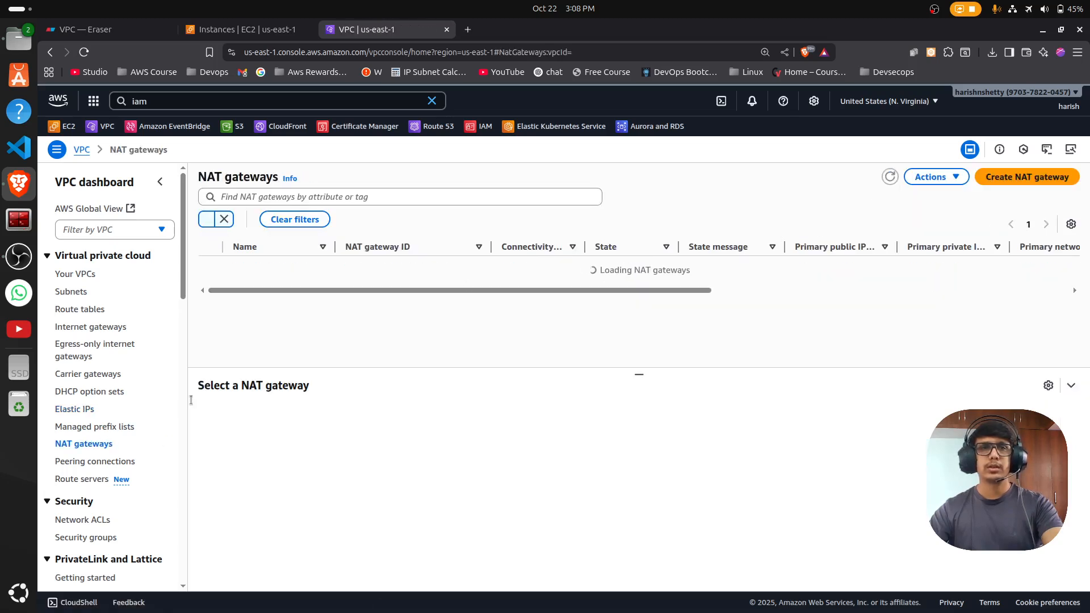
scroll(133, 451, down, 6)
scroll(140, 451, up, 2)
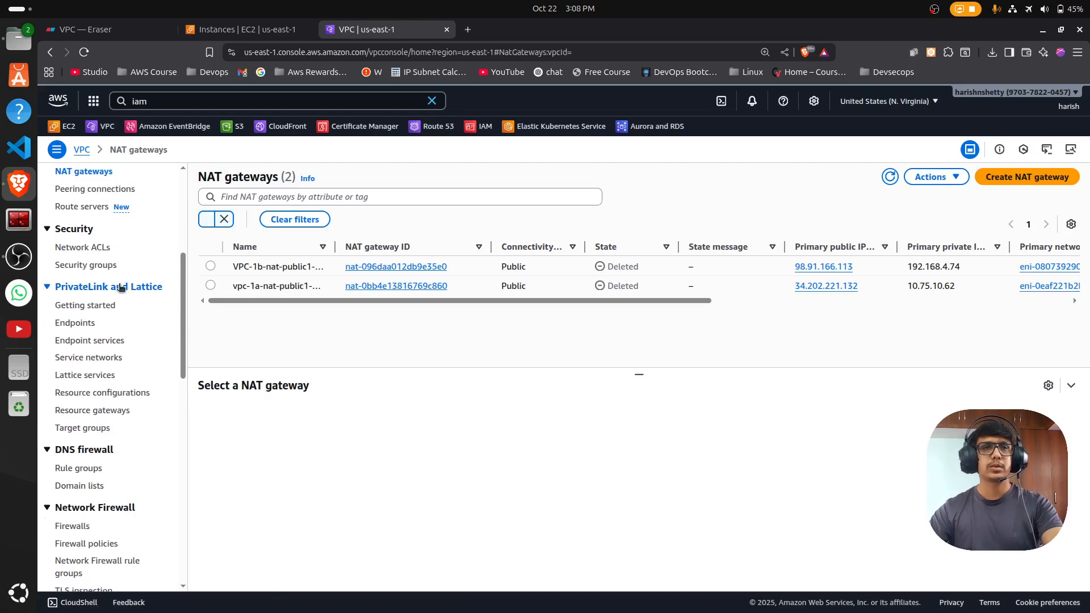
click(87, 265)
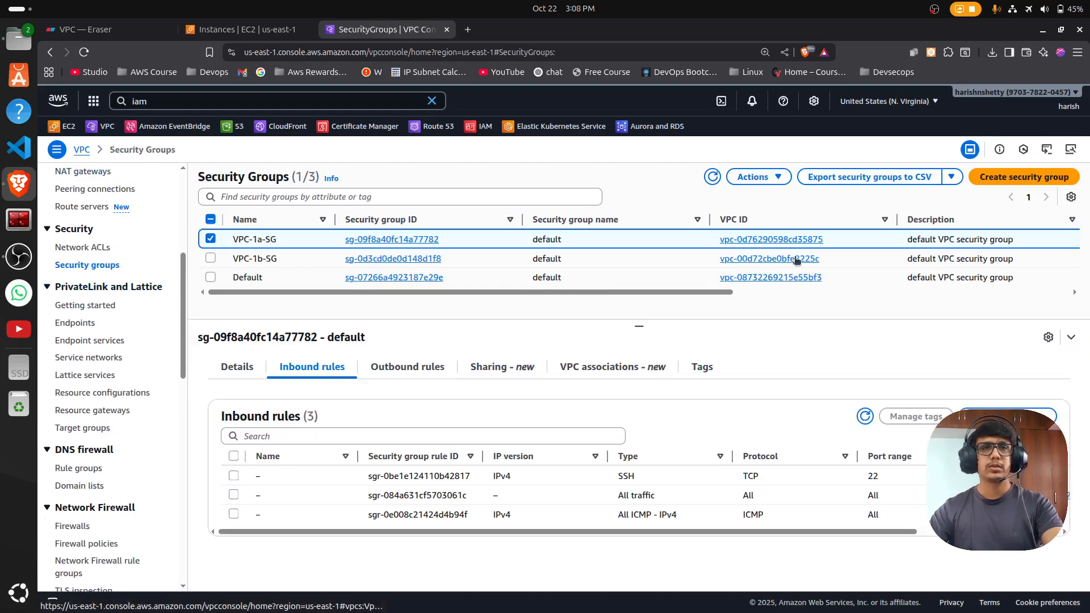
click(713, 177)
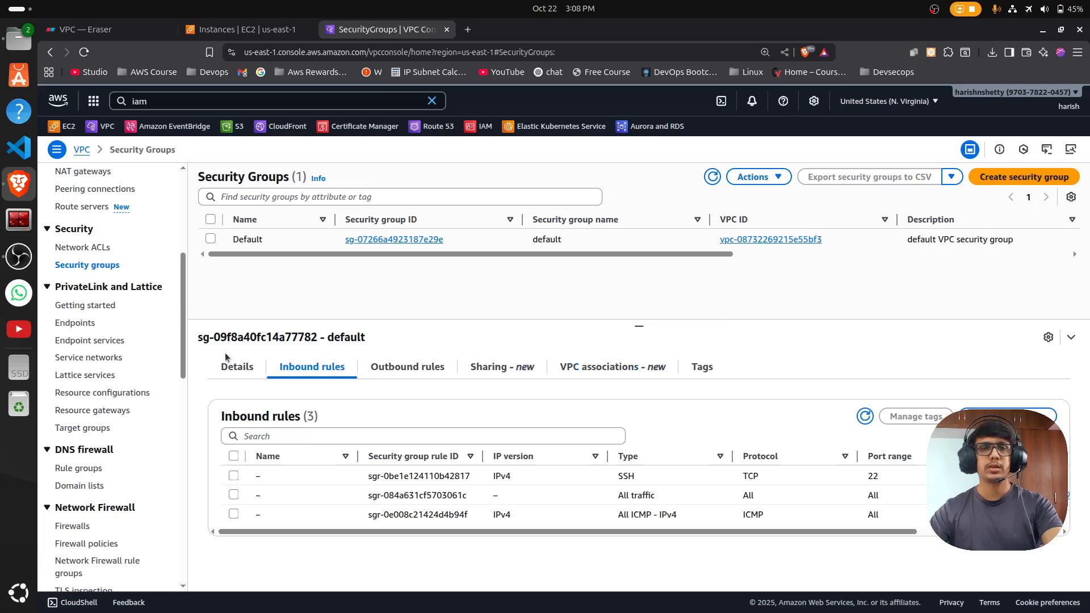
Step: Check the state of the transit gateway TGW-NV in N. Virginia and refresh the transit gateways list
scroll(144, 403, down, 10)
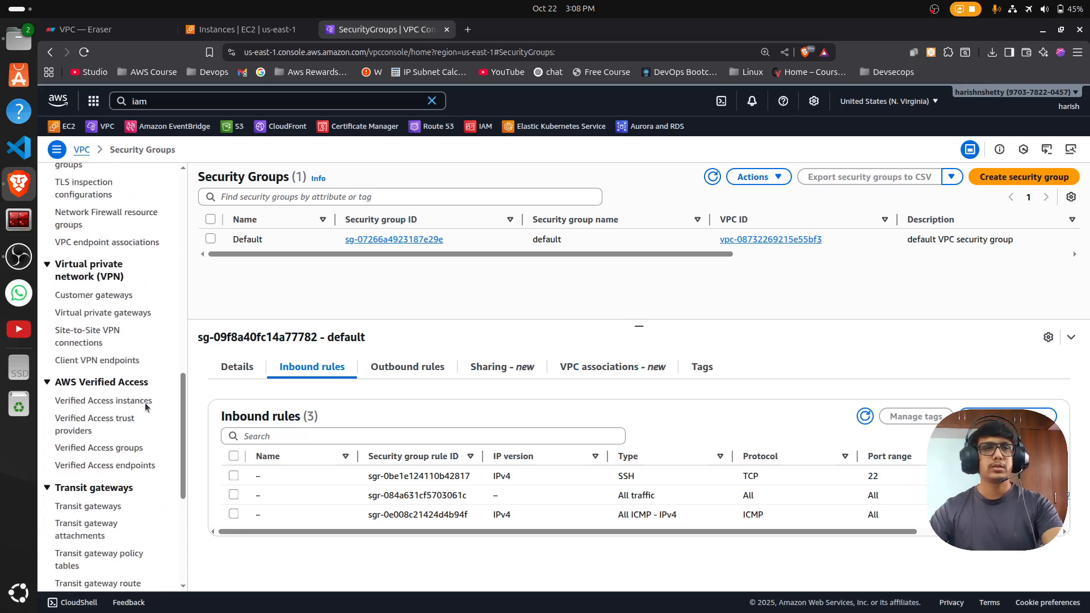
scroll(144, 403, down, 2)
click(90, 227)
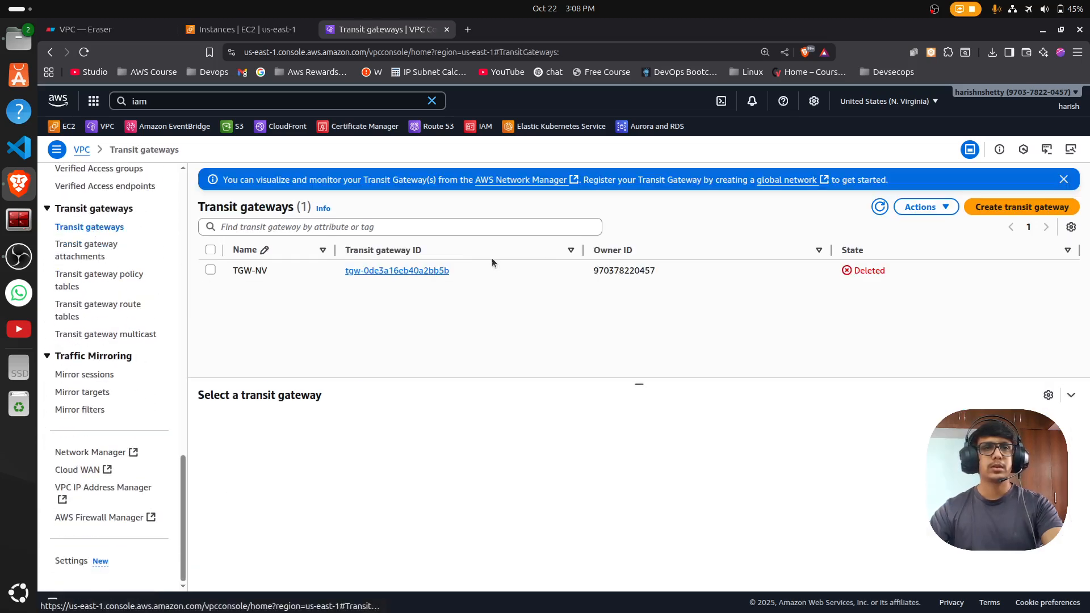
click(880, 206)
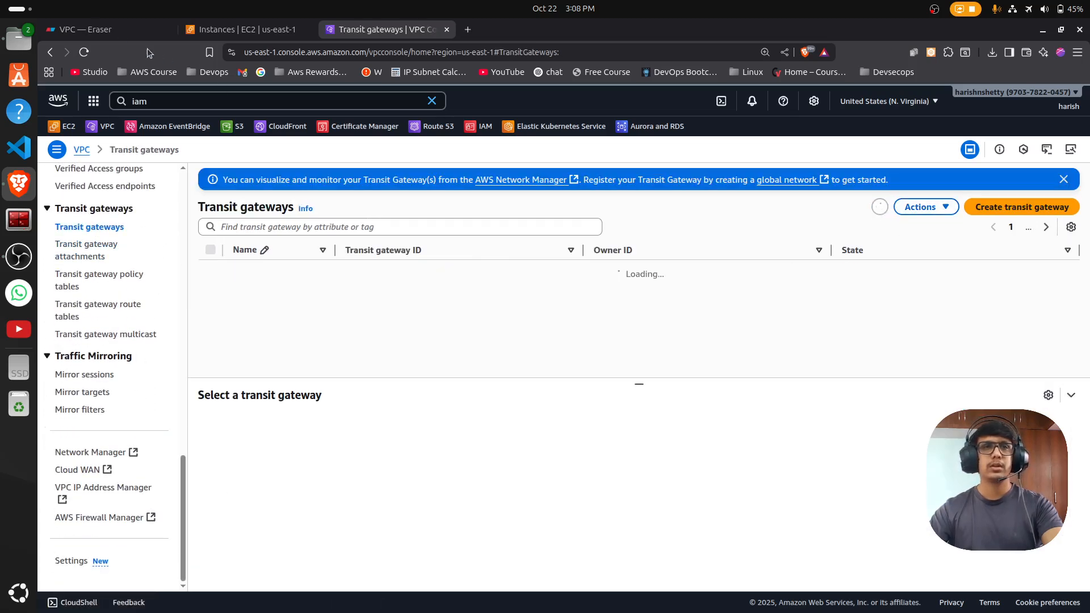
Step: Switch to the Eraser diagram and review the multi-region transit gateway peering layout across North Virginia and Ohio
click(120, 31)
scroll(786, 360, left, 3)
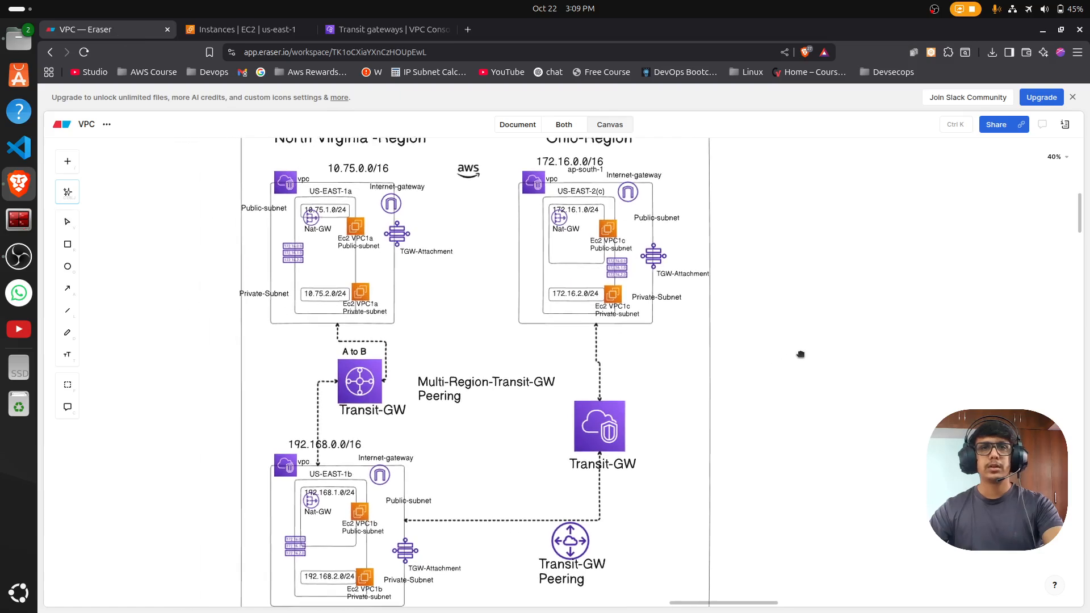
scroll(684, 395, down, 3)
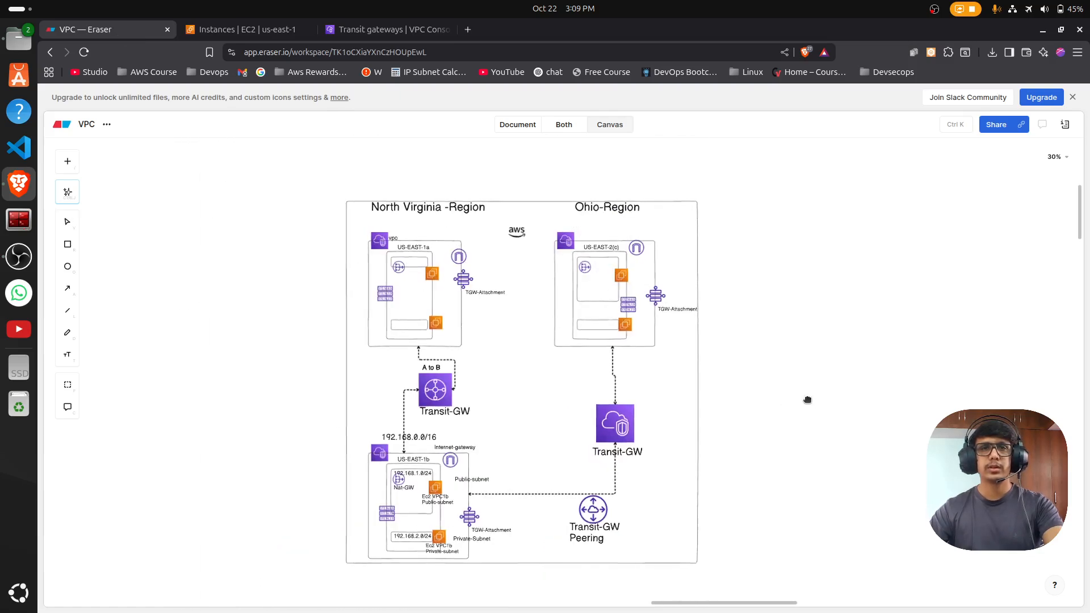
scroll(666, 389, up, 3)
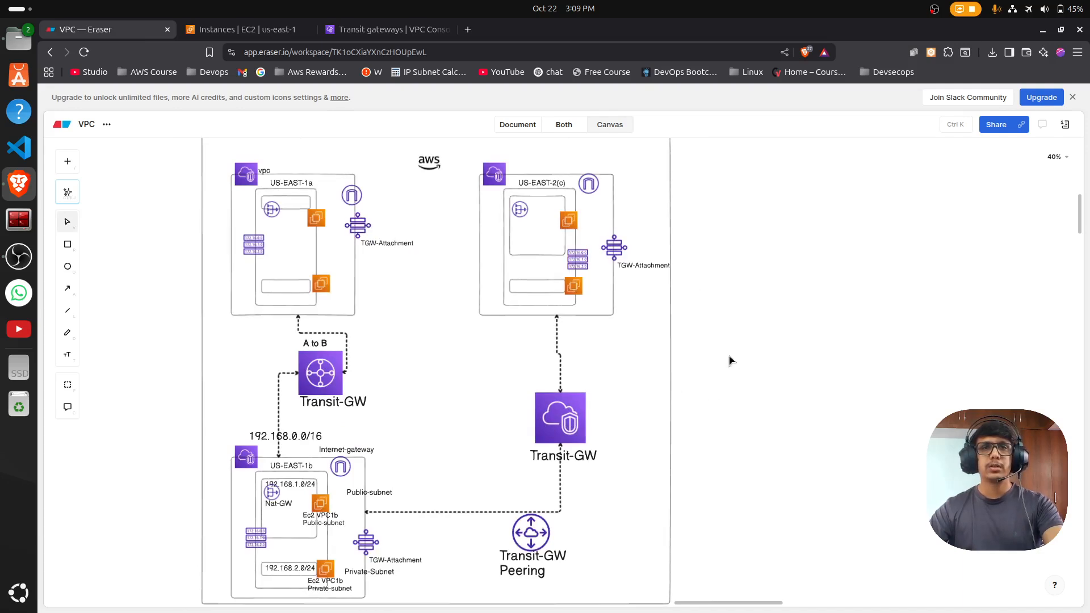
scroll(731, 361, left, 4)
click(537, 379)
scroll(534, 381, up, 3)
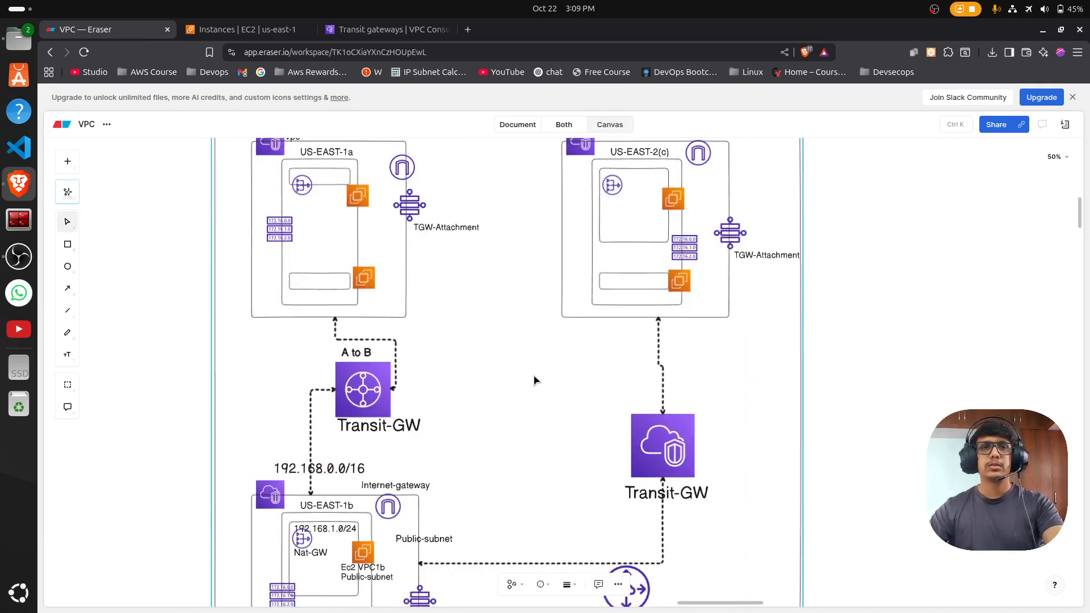
scroll(537, 358, down, 3)
scroll(729, 372, up, 2)
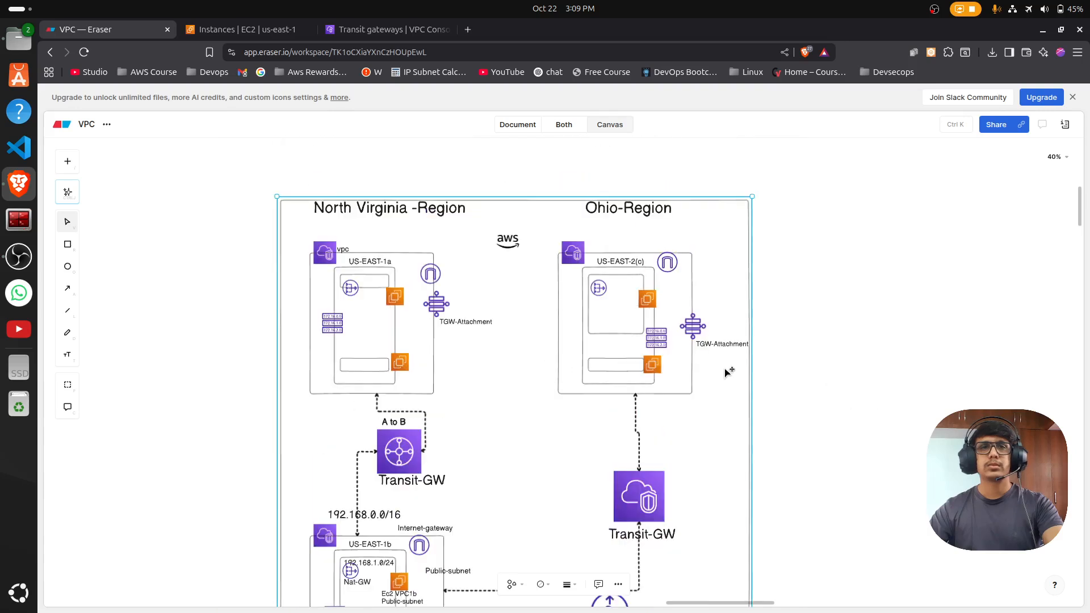
scroll(823, 398, down, 2)
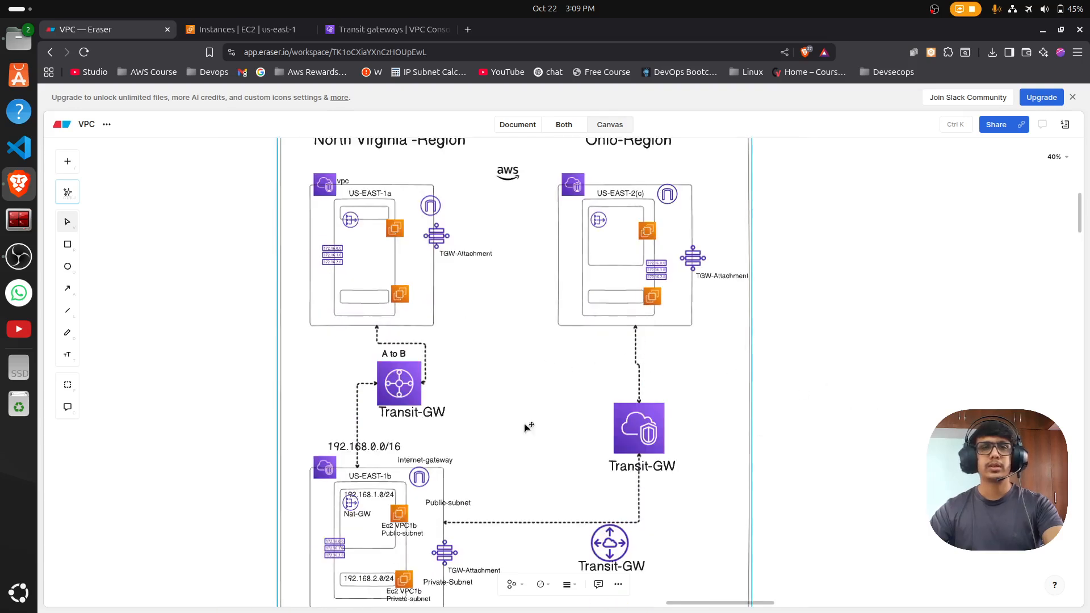